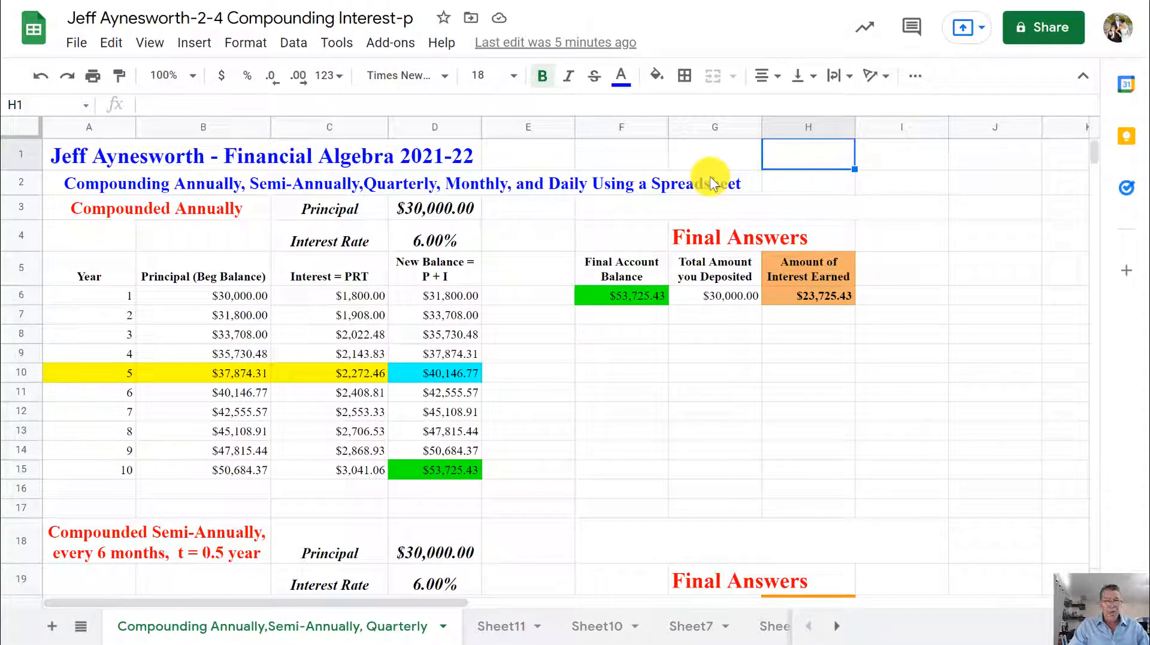
Switch to the handwritten 2-4 Compounding Interest notes, examine the annual and quarterly compounding examples, and return to the spreadsheet.
click(829, 192)
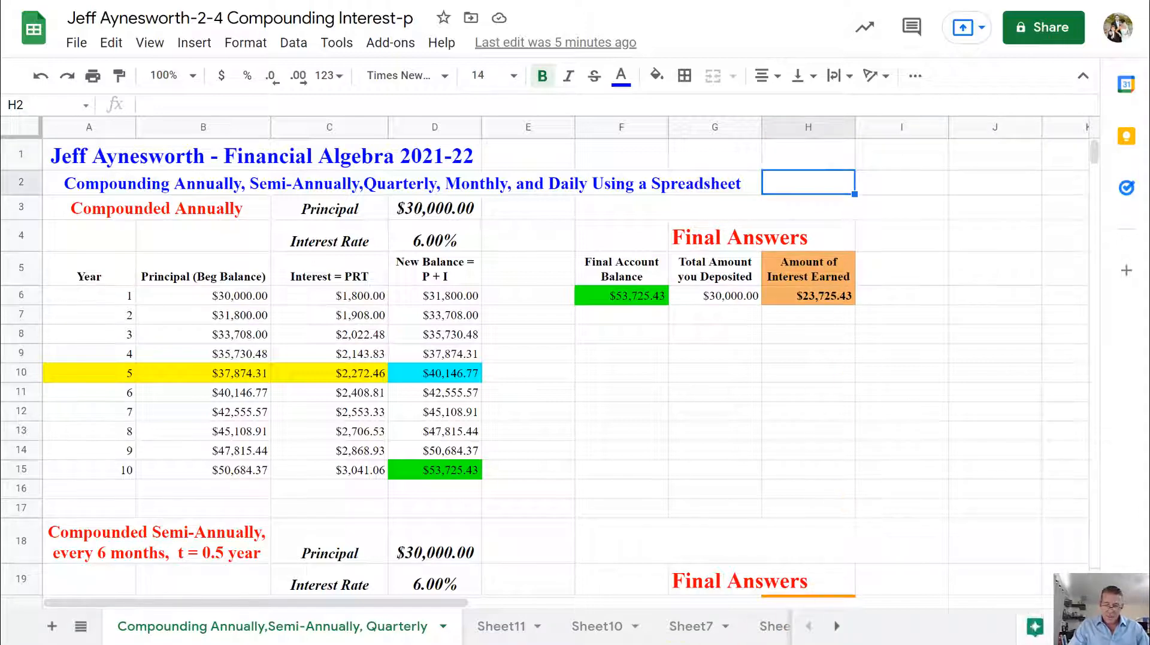
click(650, 643)
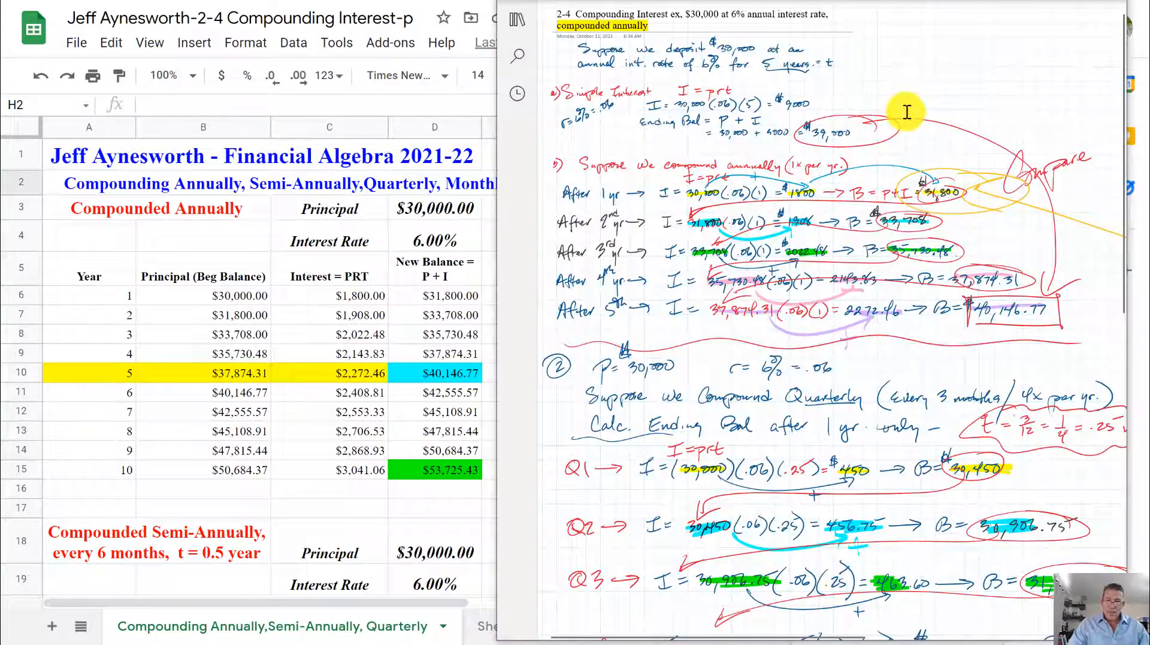
click(1065, 2)
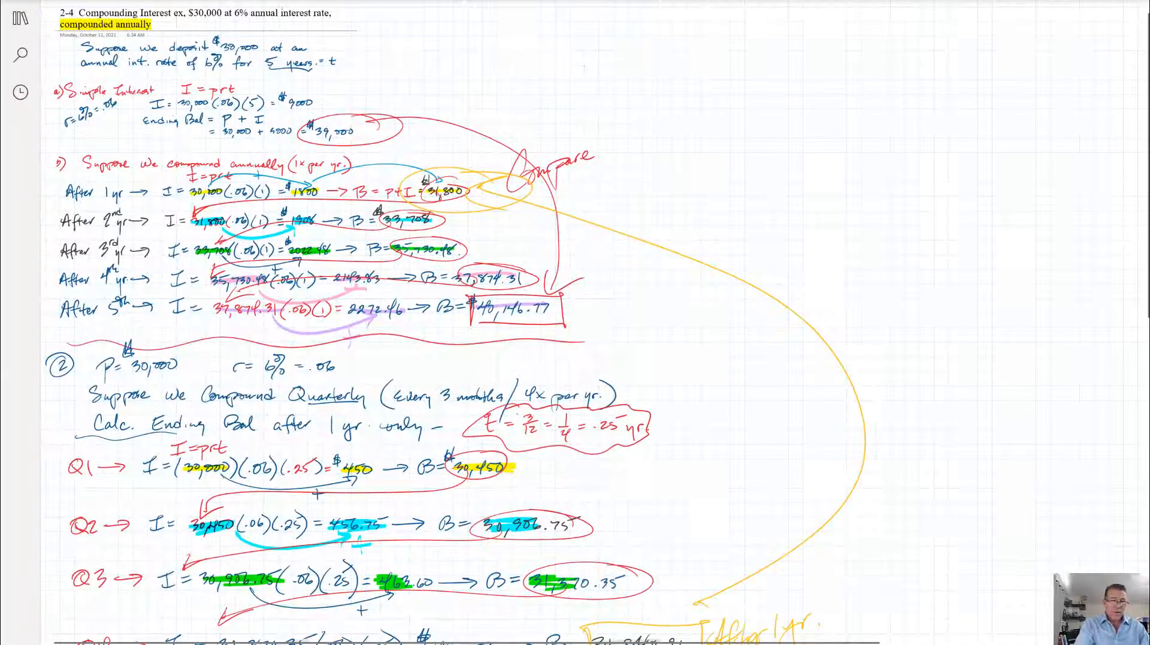
scroll(593, 323, up, 5)
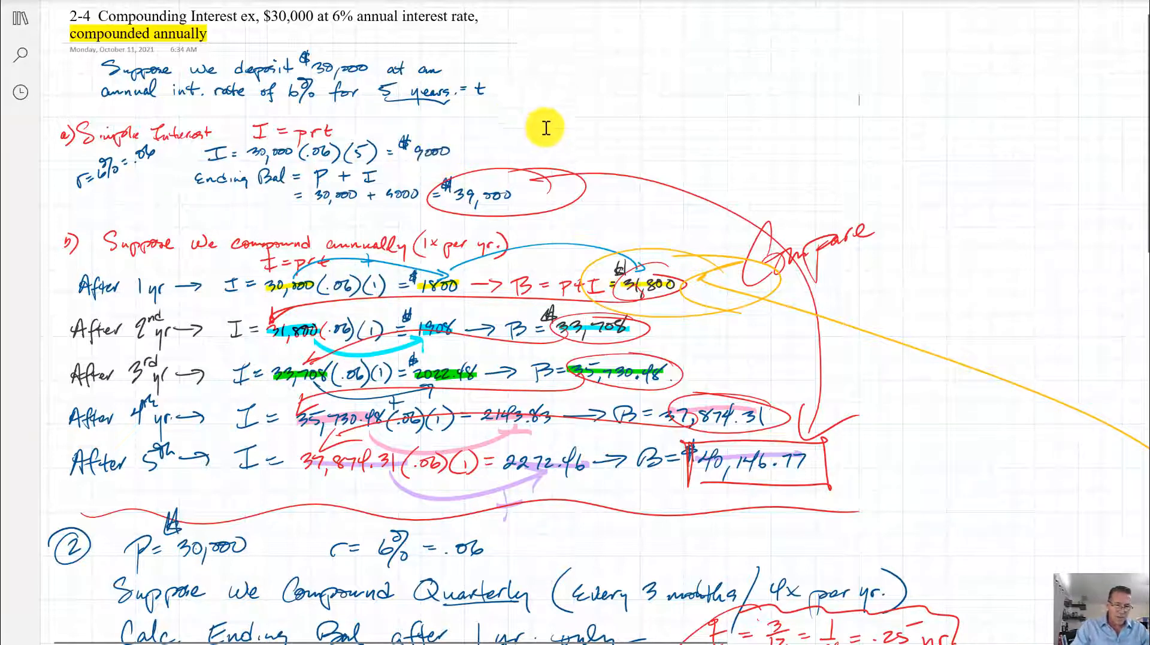
scroll(618, 281, down, 5)
scroll(622, 295, down, 3)
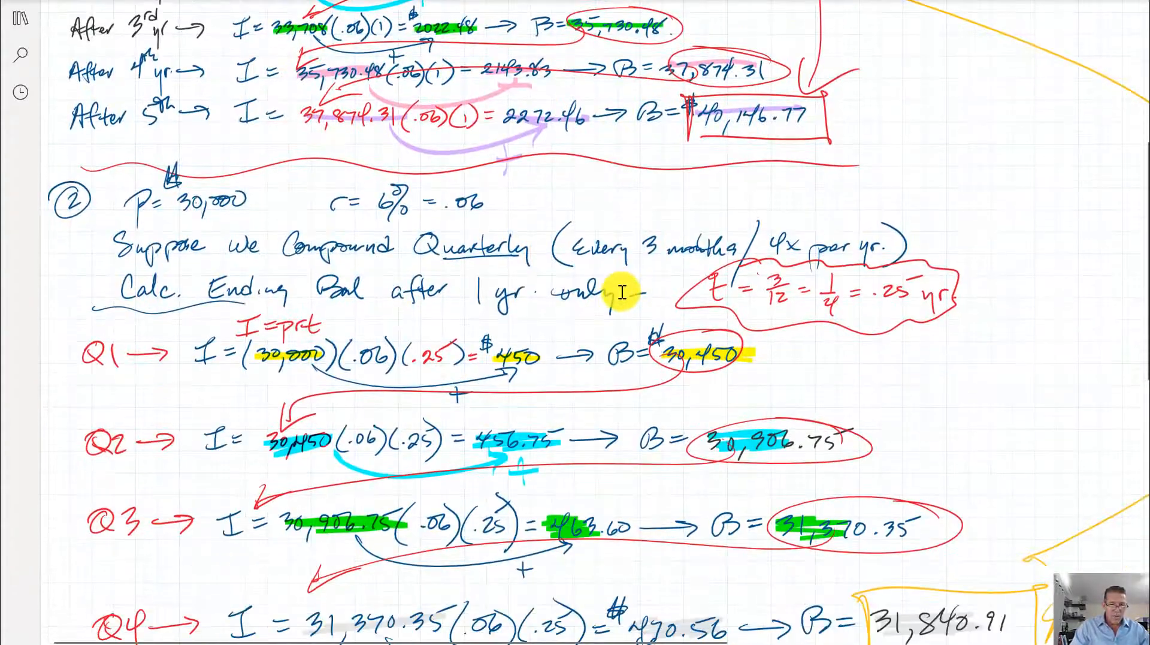
scroll(623, 292, down, 2)
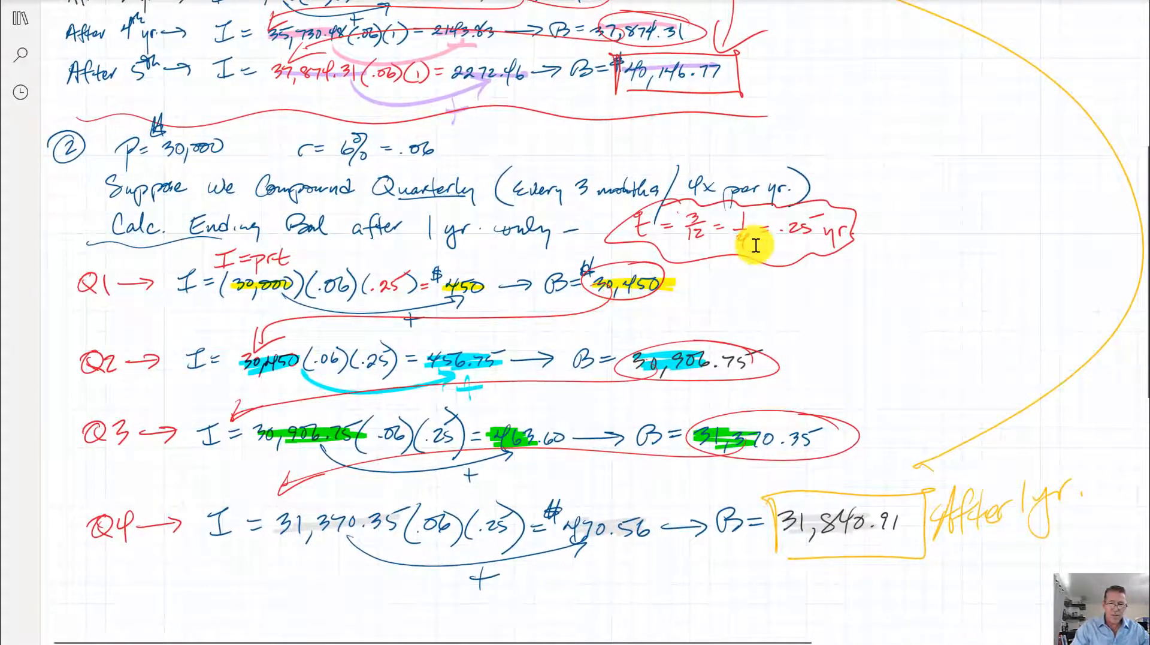
scroll(821, 181, up, 9)
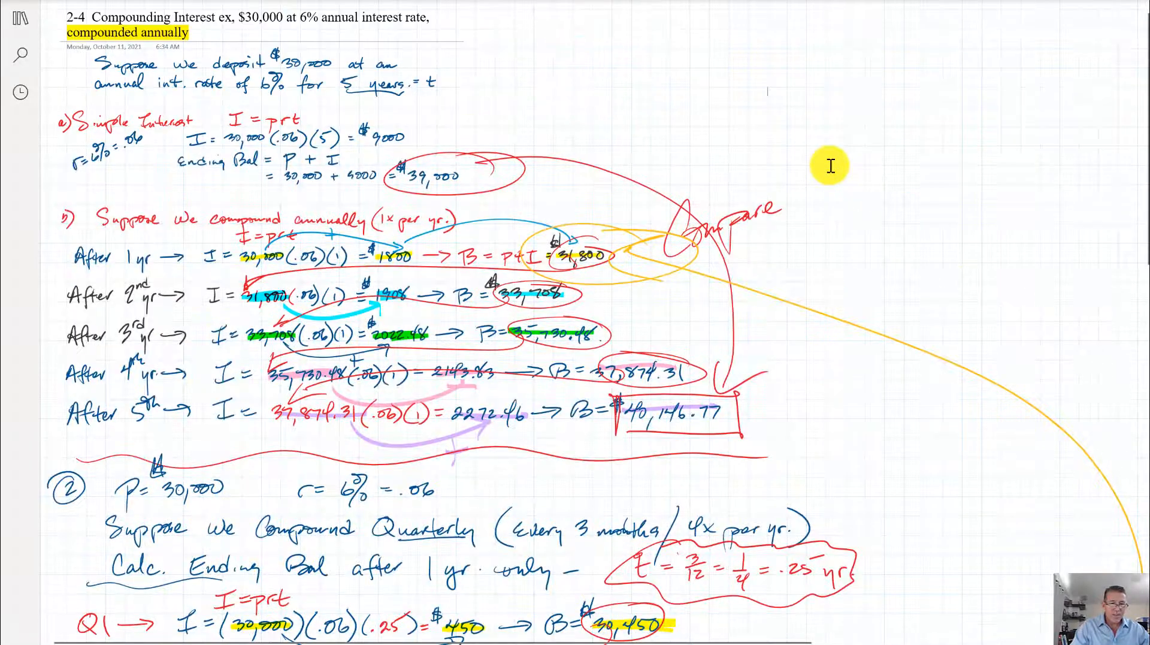
scroll(832, 166, up, 3)
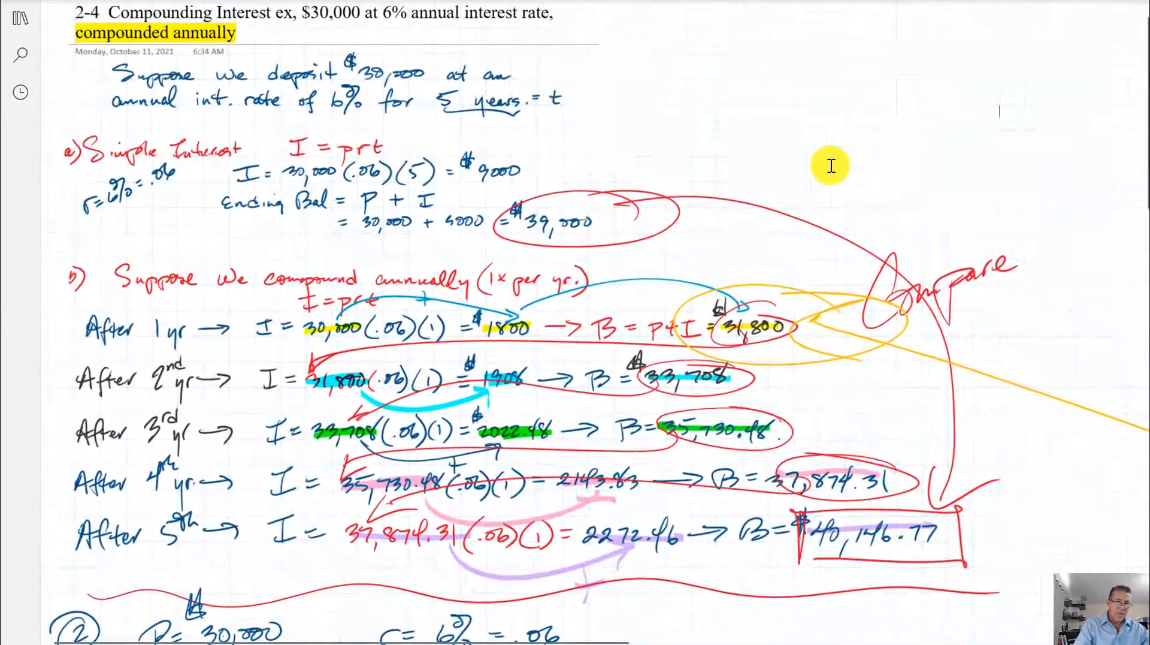
scroll(831, 166, down, 3)
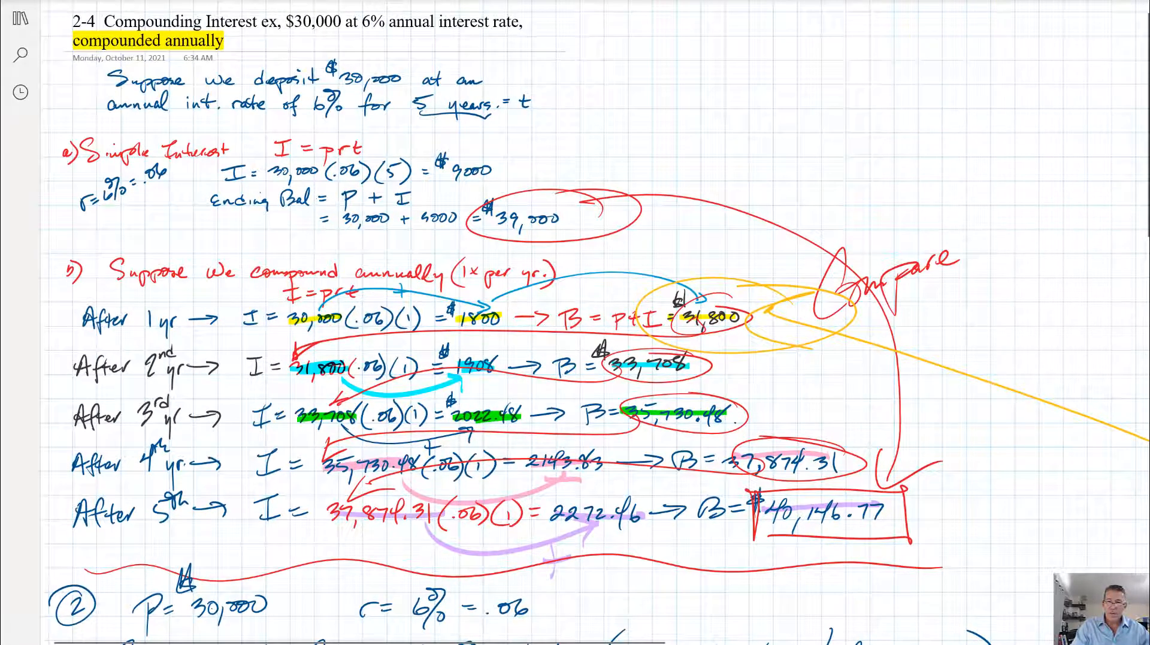
key(super+Down)
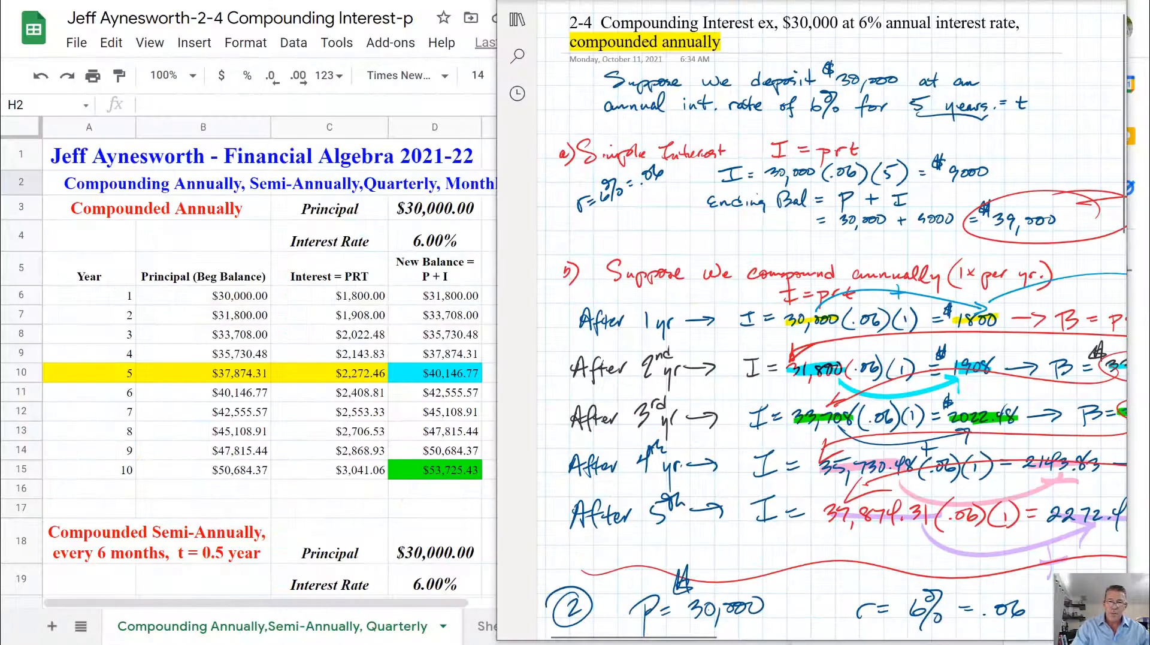
key(super+Down)
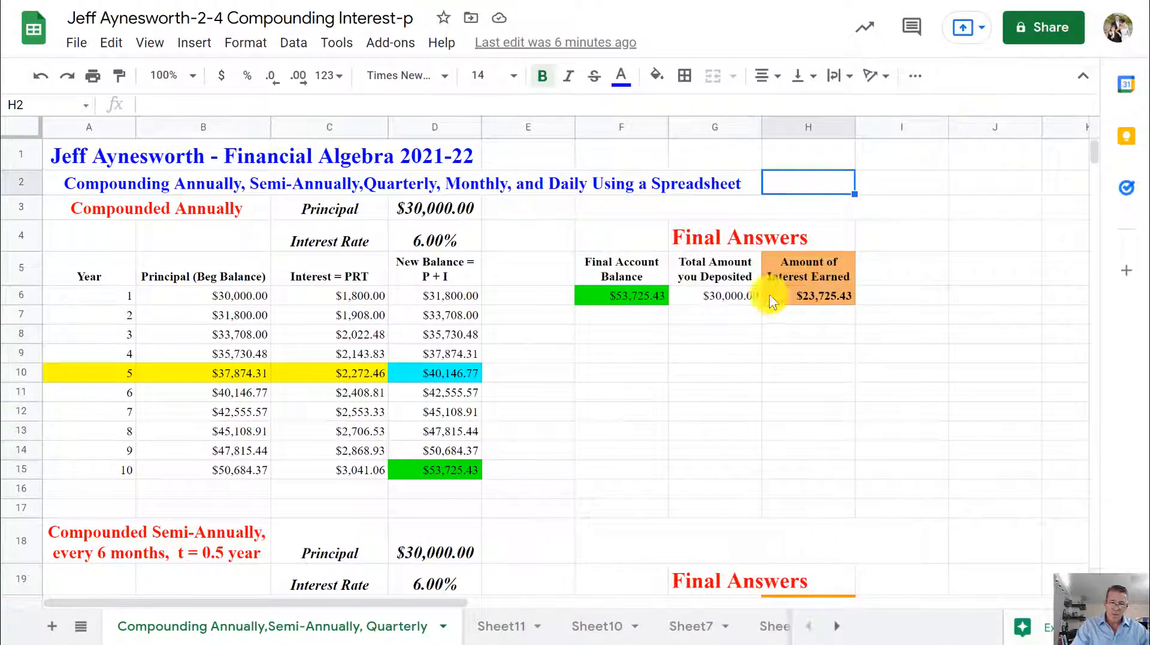
Examine the annual, semi-annual, quarterly, monthly and daily compounding tables in the finished example sheet.
scroll(473, 306, down, 2)
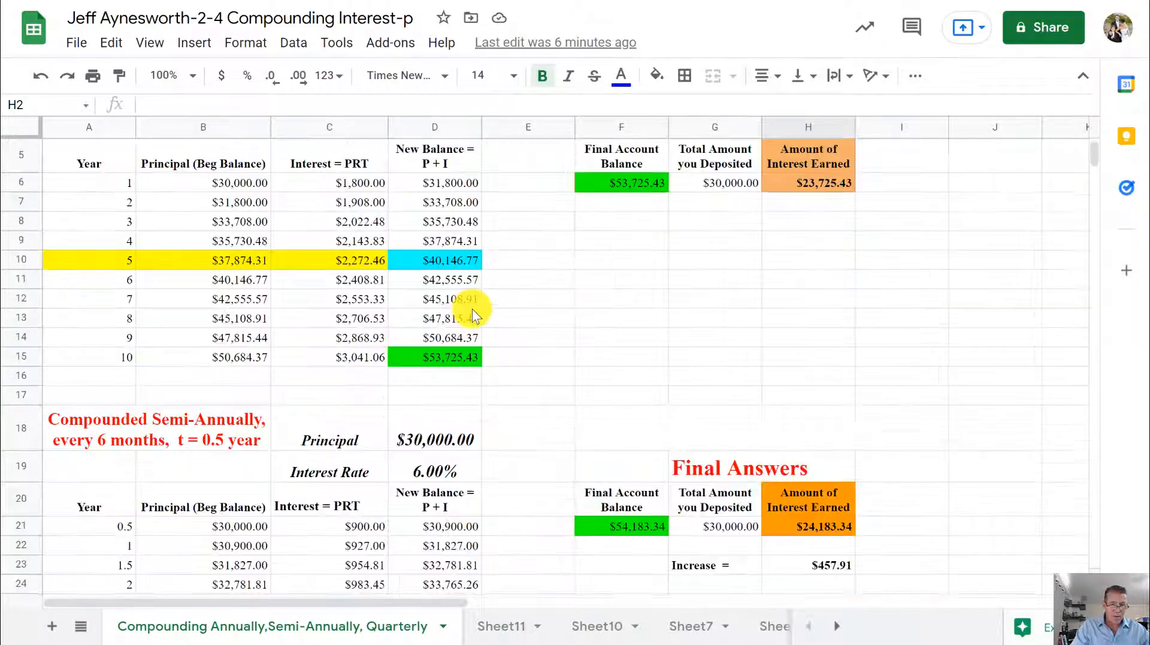
scroll(470, 300, up, 2)
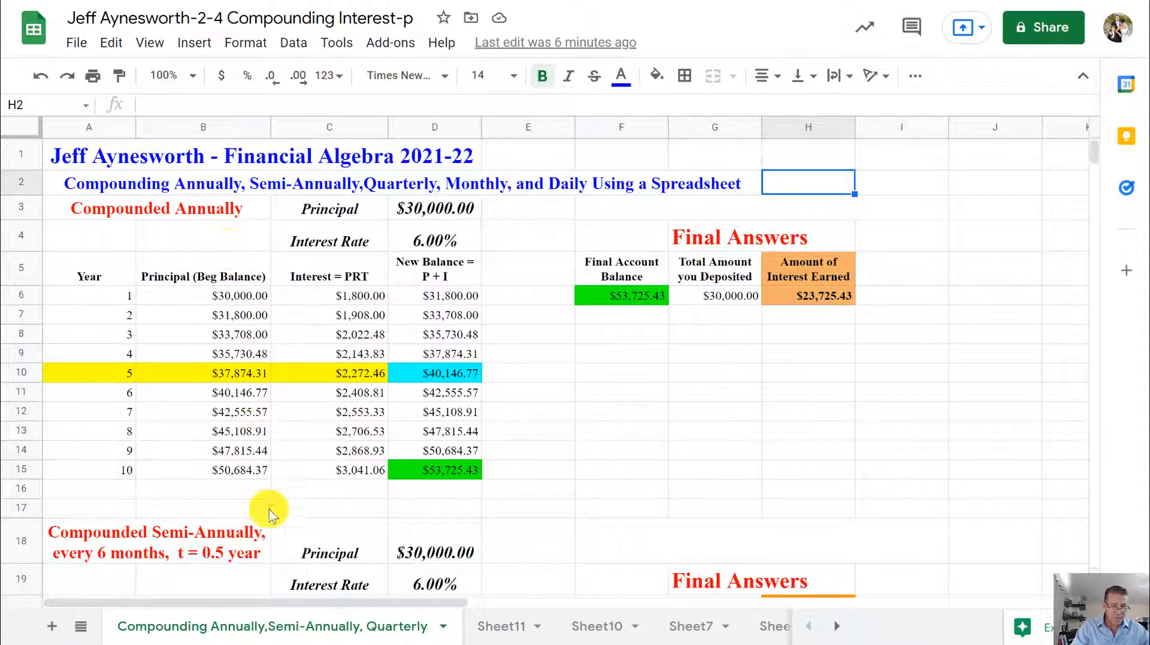
scroll(261, 540, down, 3)
scroll(232, 349, down, 9)
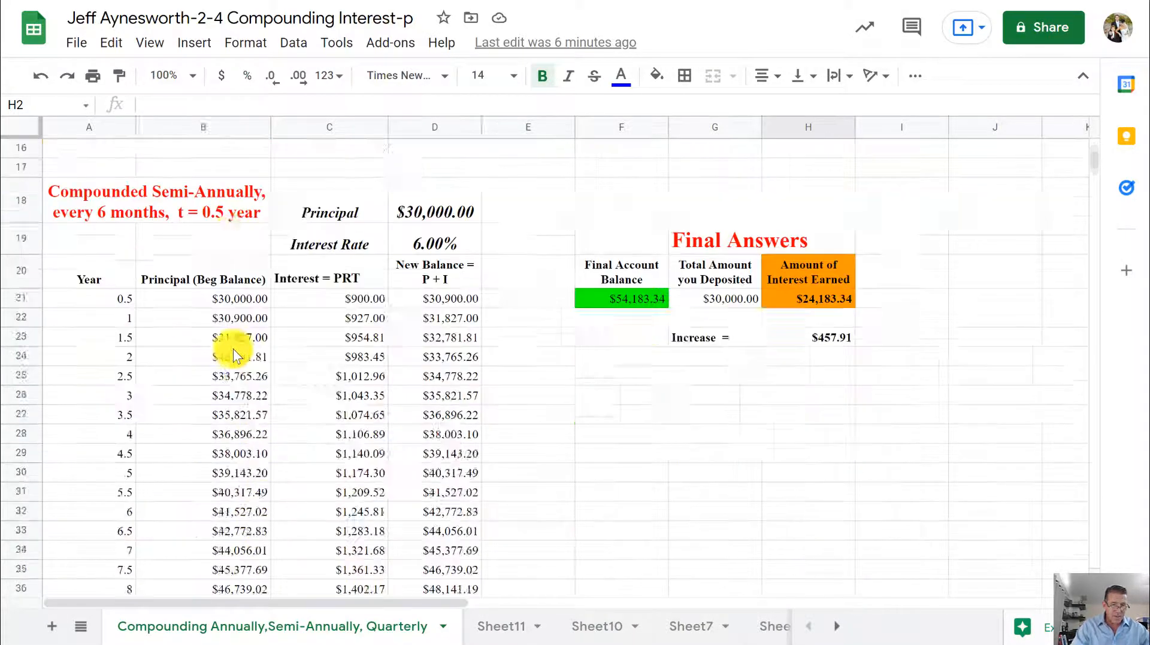
scroll(203, 271, down, 15)
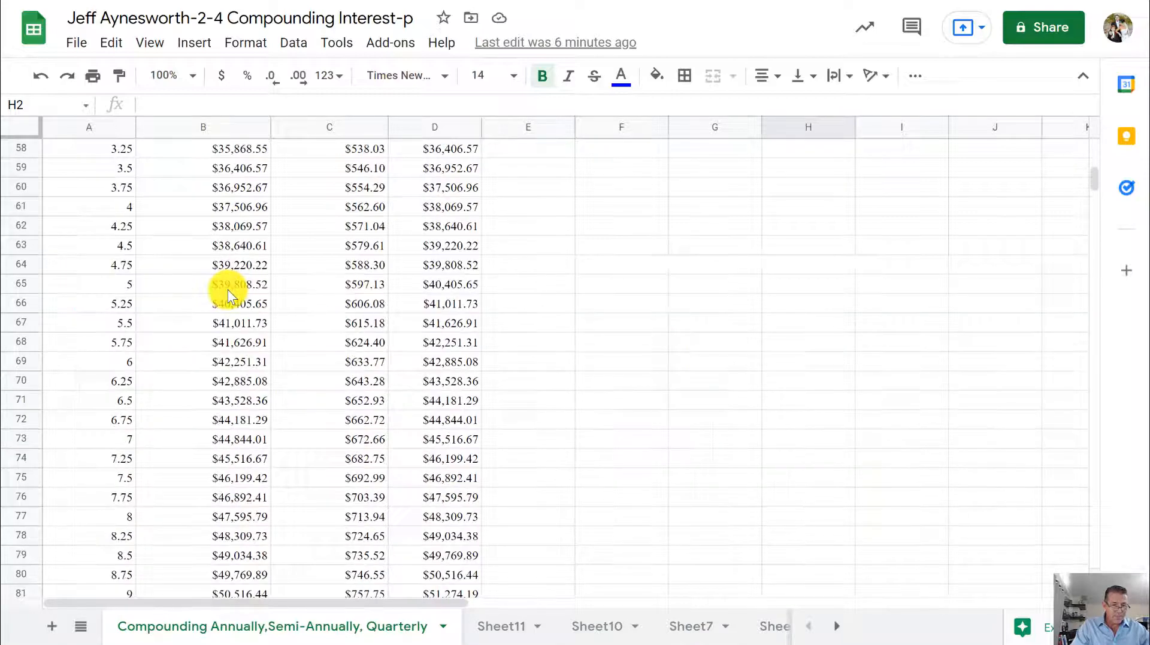
scroll(231, 268, down, 9)
scroll(231, 268, down, 20)
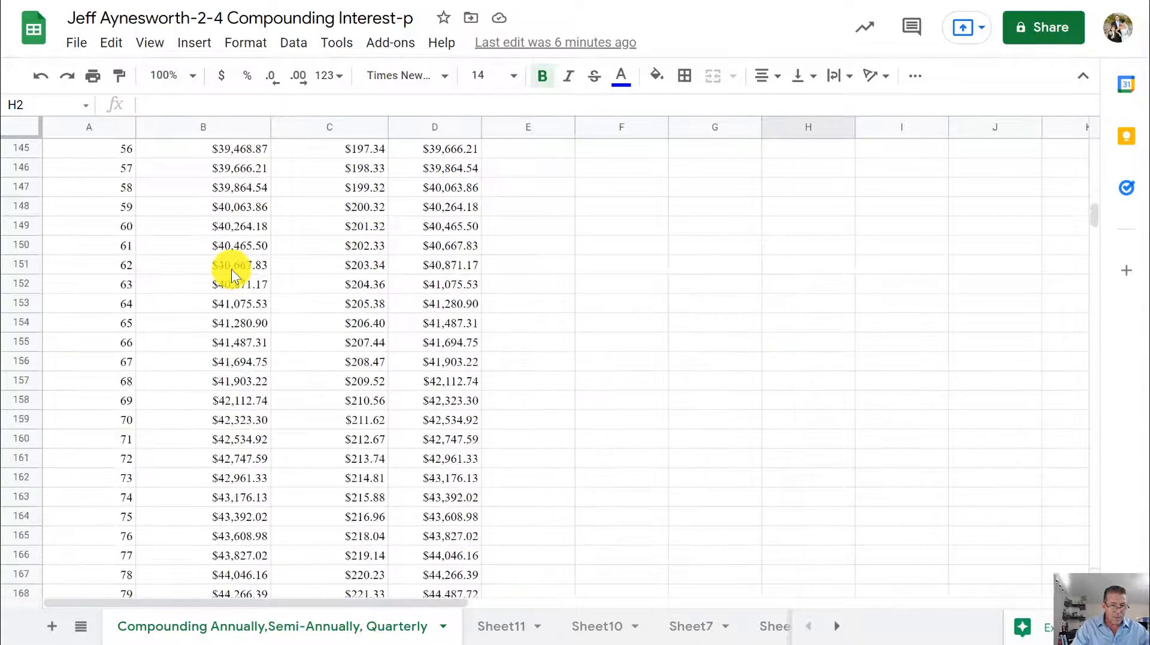
scroll(232, 273, up, 3)
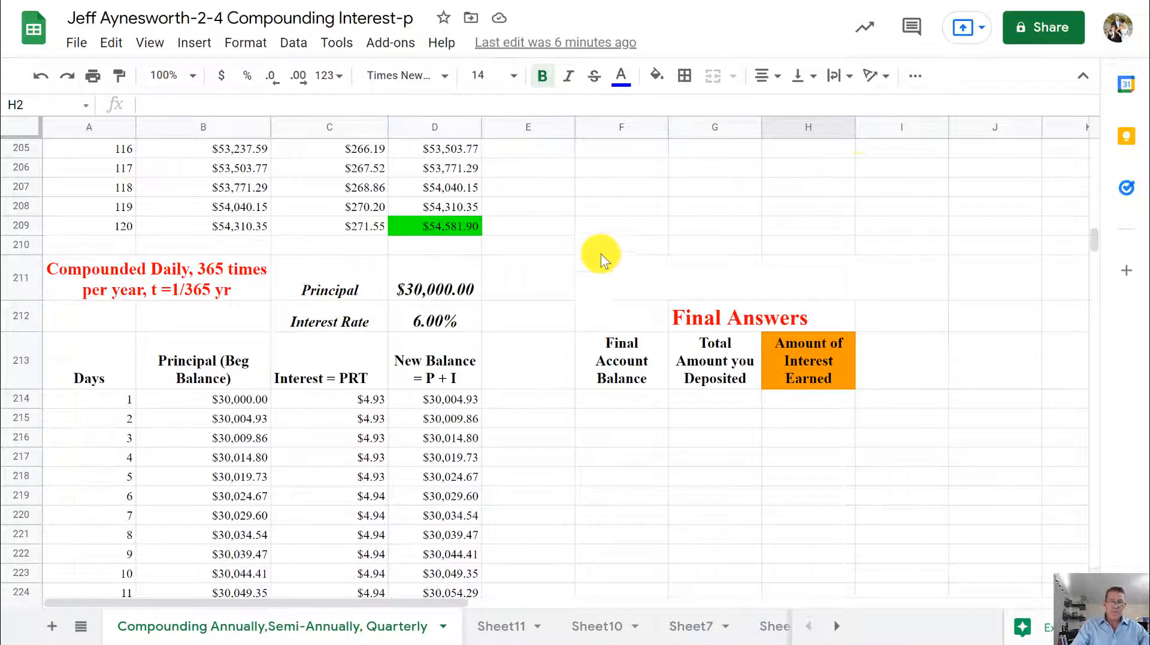
scroll(469, 237, up, 20)
scroll(469, 228, up, 20)
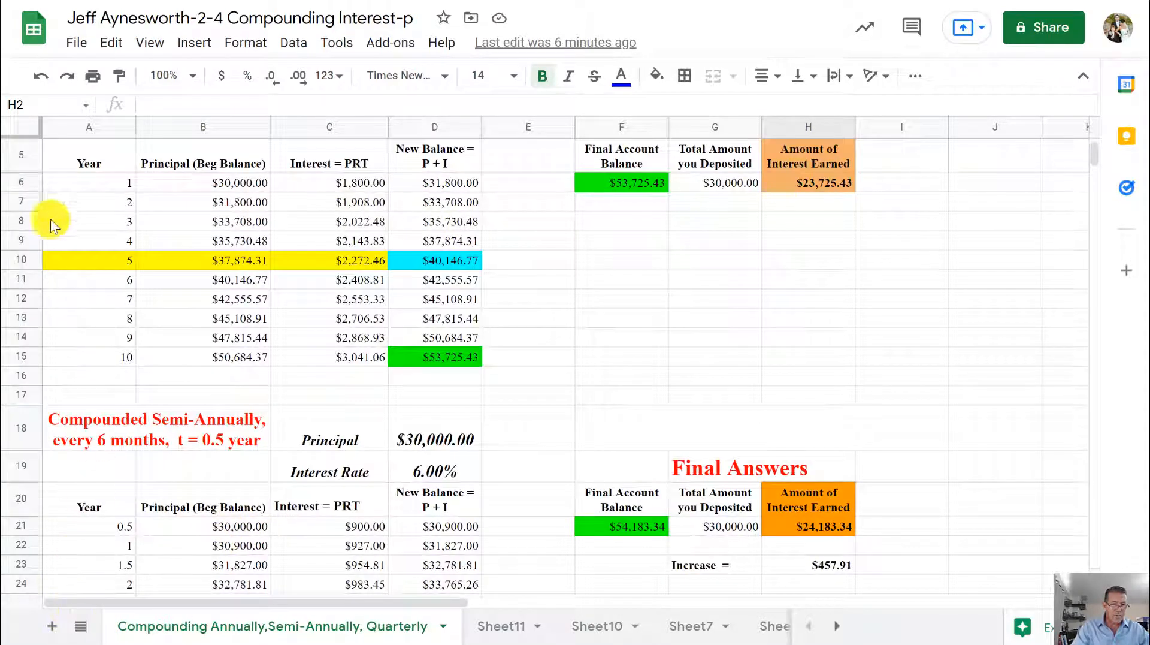
Create a new blank spreadsheet.
click(75, 42)
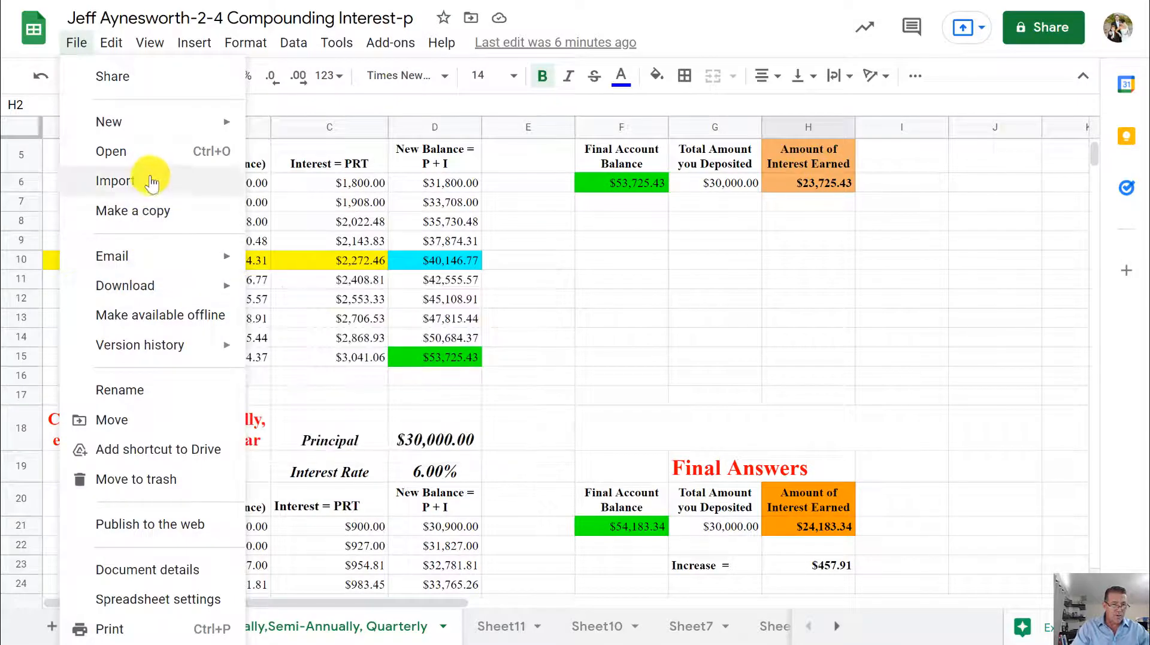
mouse_move(174, 121)
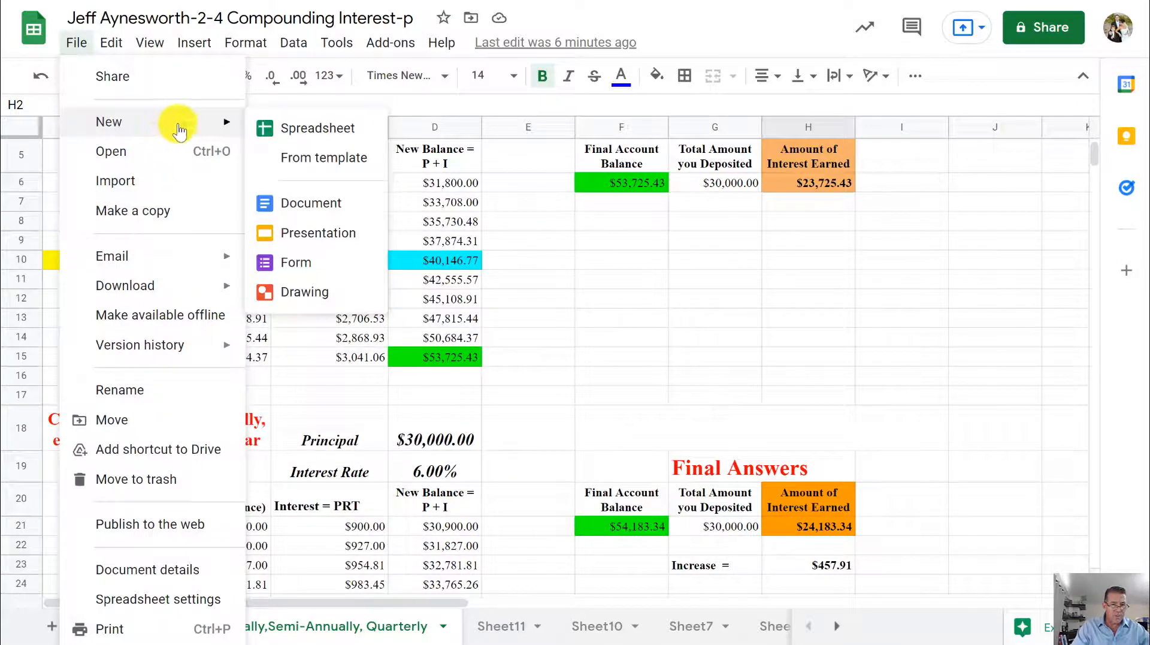
click(345, 127)
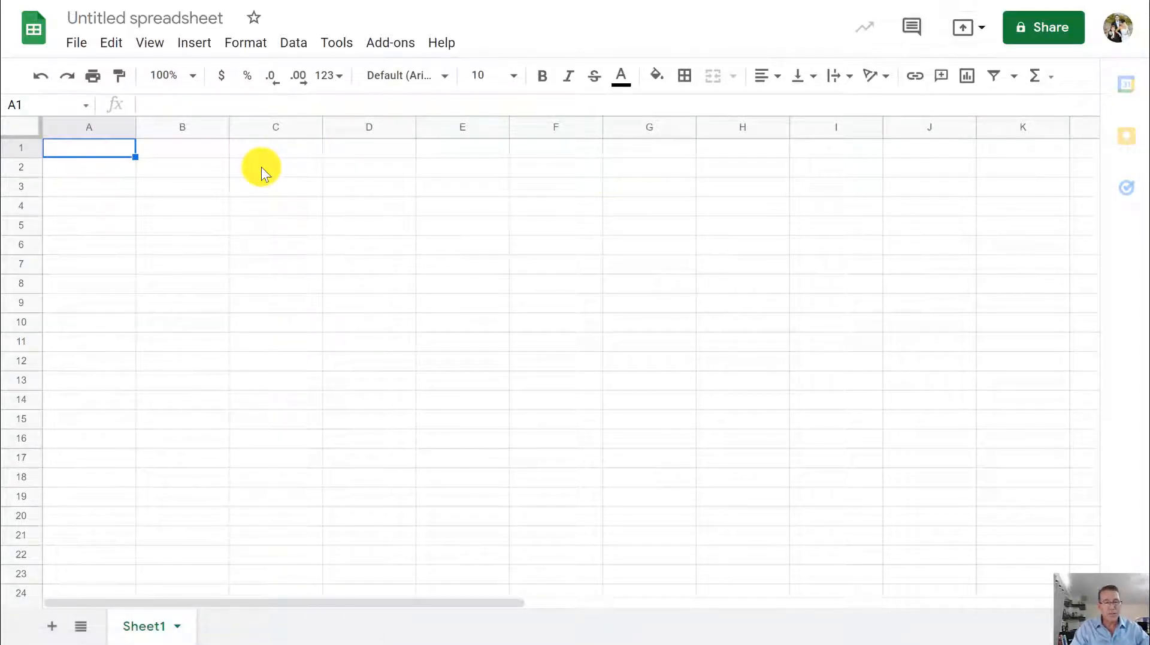
Rename the untitled spreadsheet with the author's full name followed by "2-4 Compounding Interest".
click(183, 18)
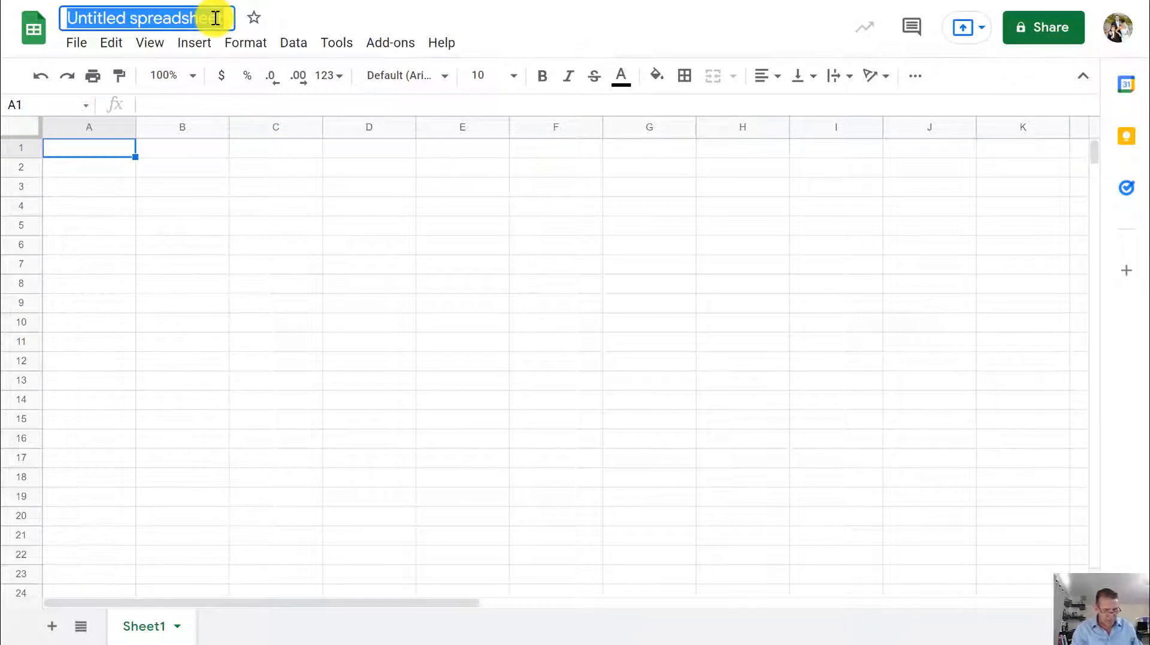
text(Jeff)
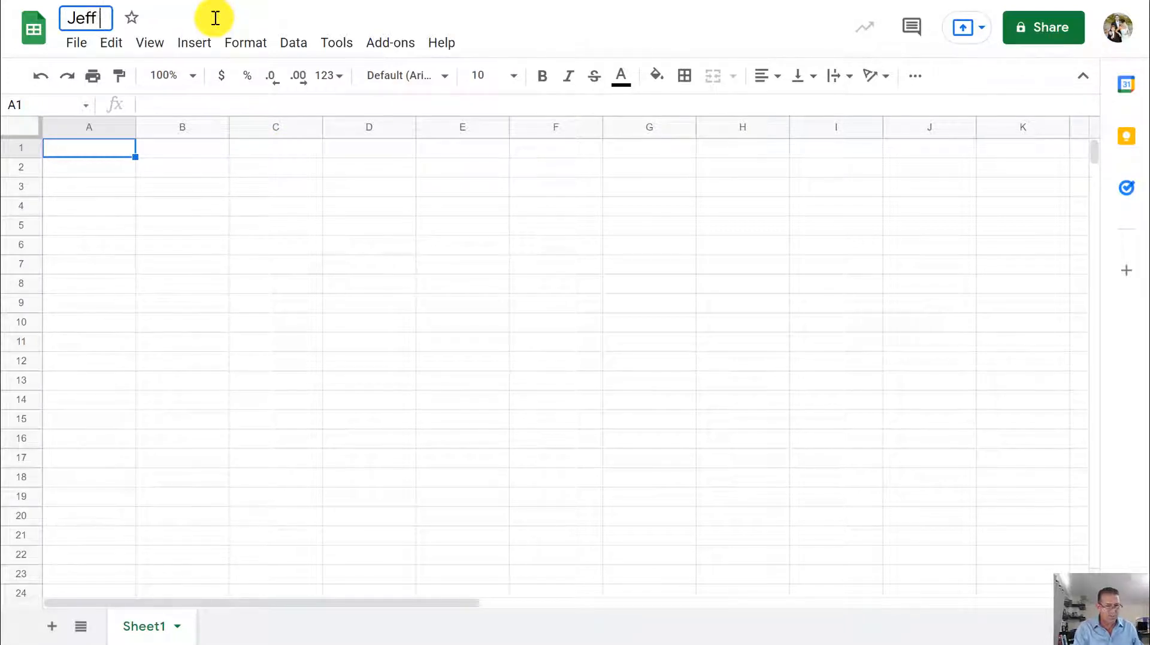
text( Aynesworth)
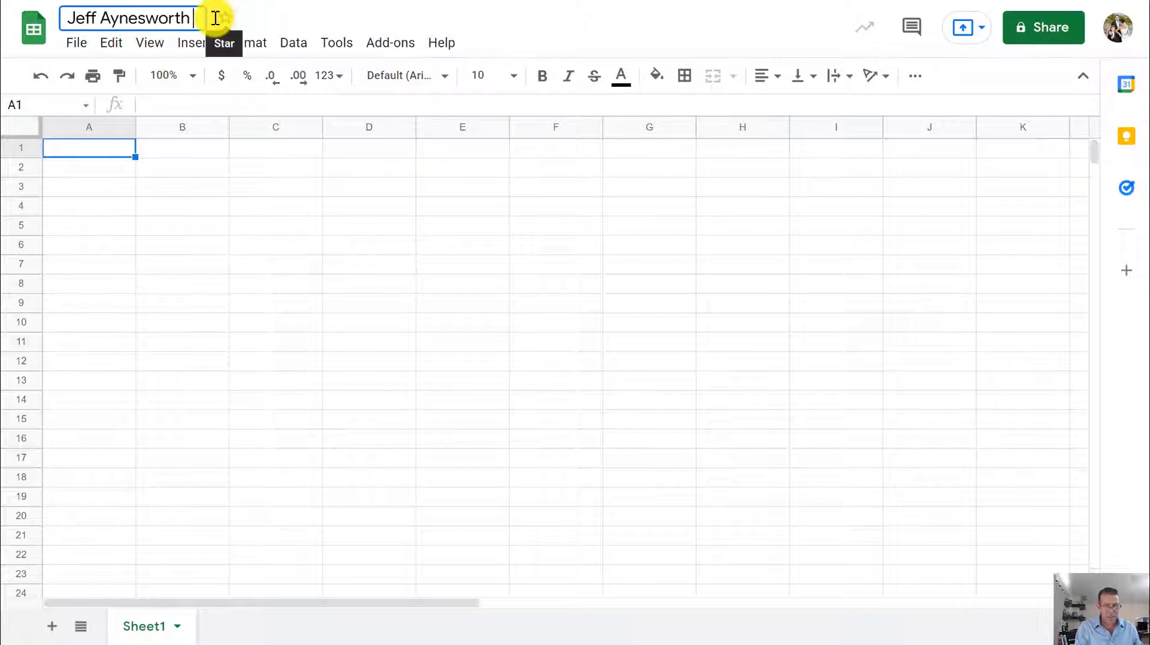
text( -)
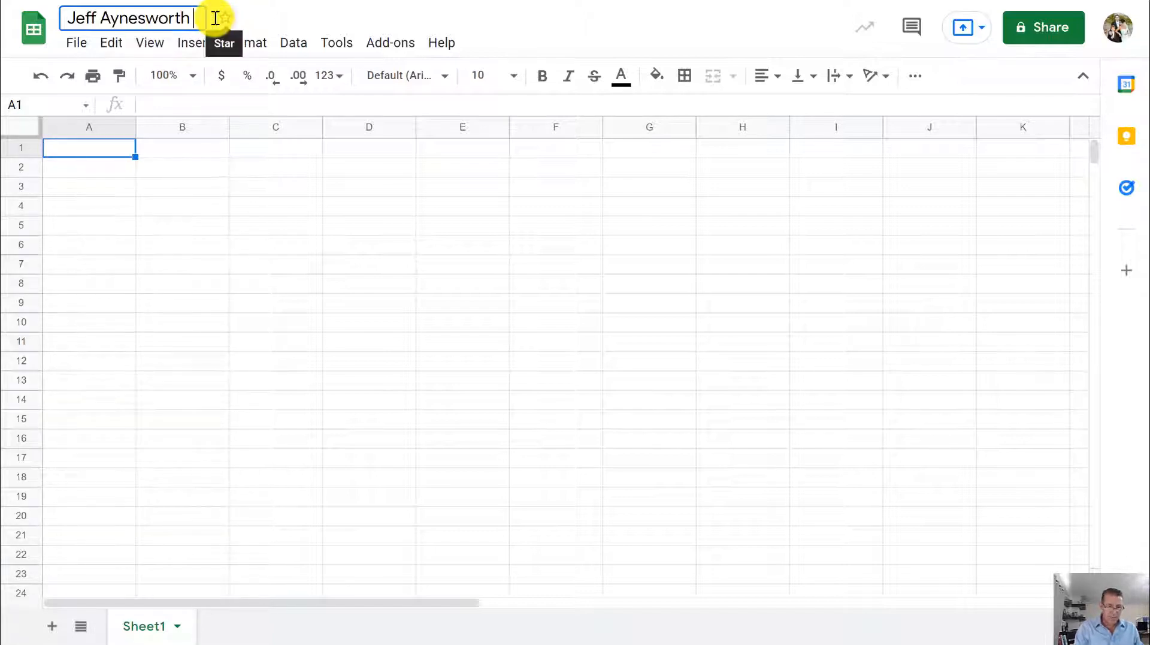
key(BackSpace)
text(2-14)
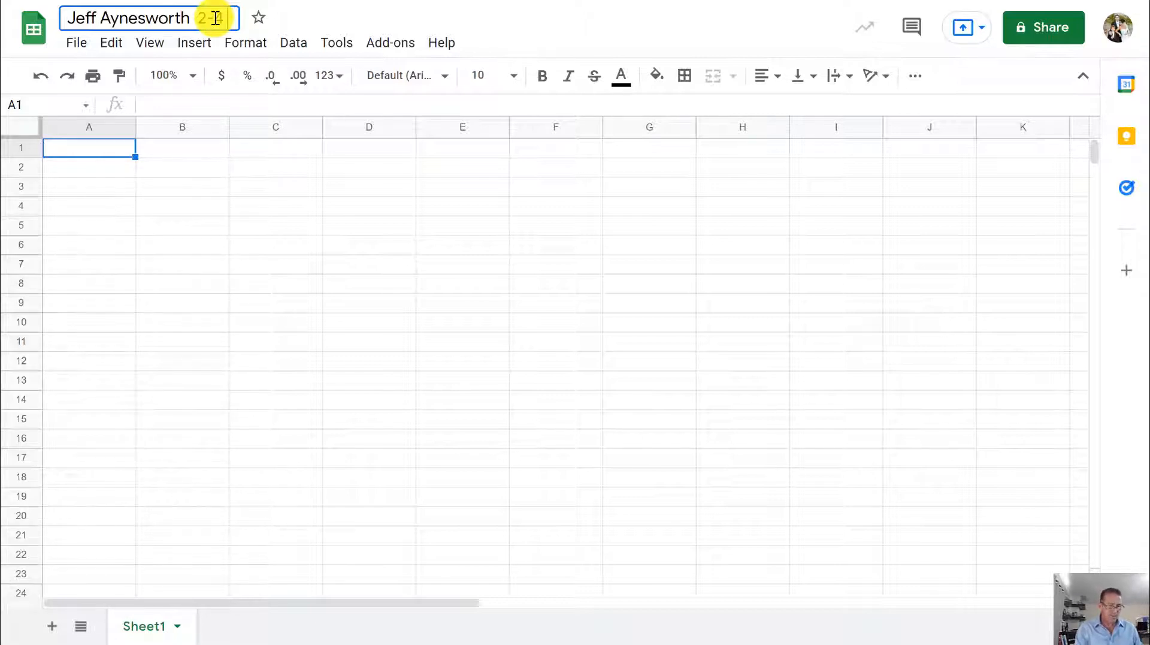
text( Compo)
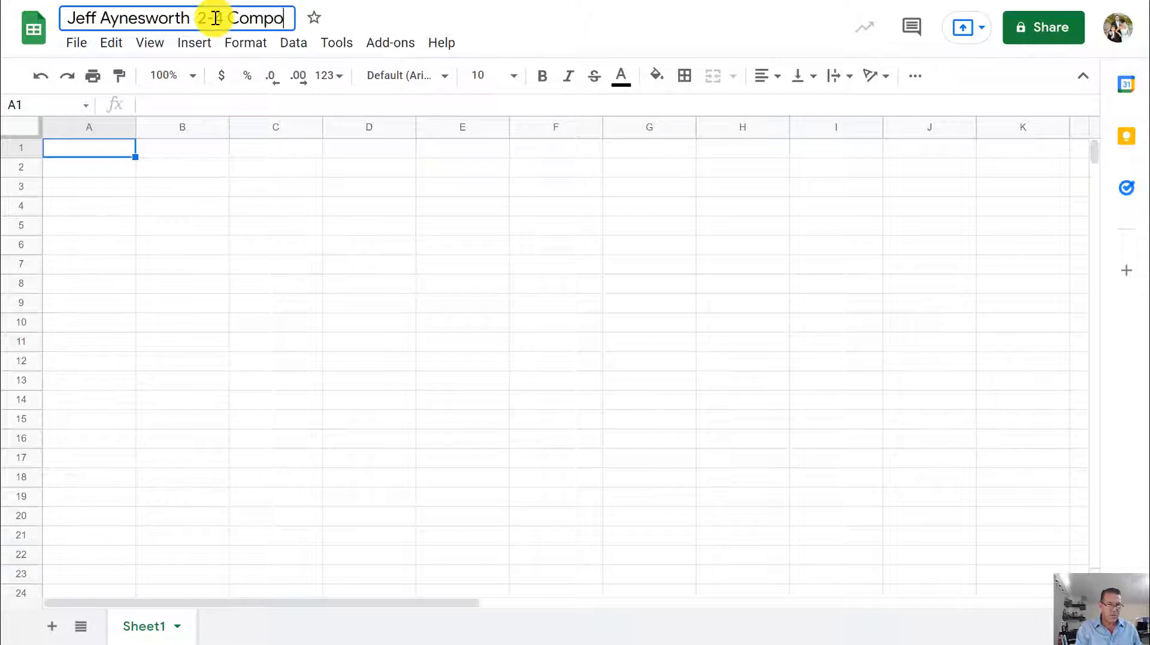
text(unding )
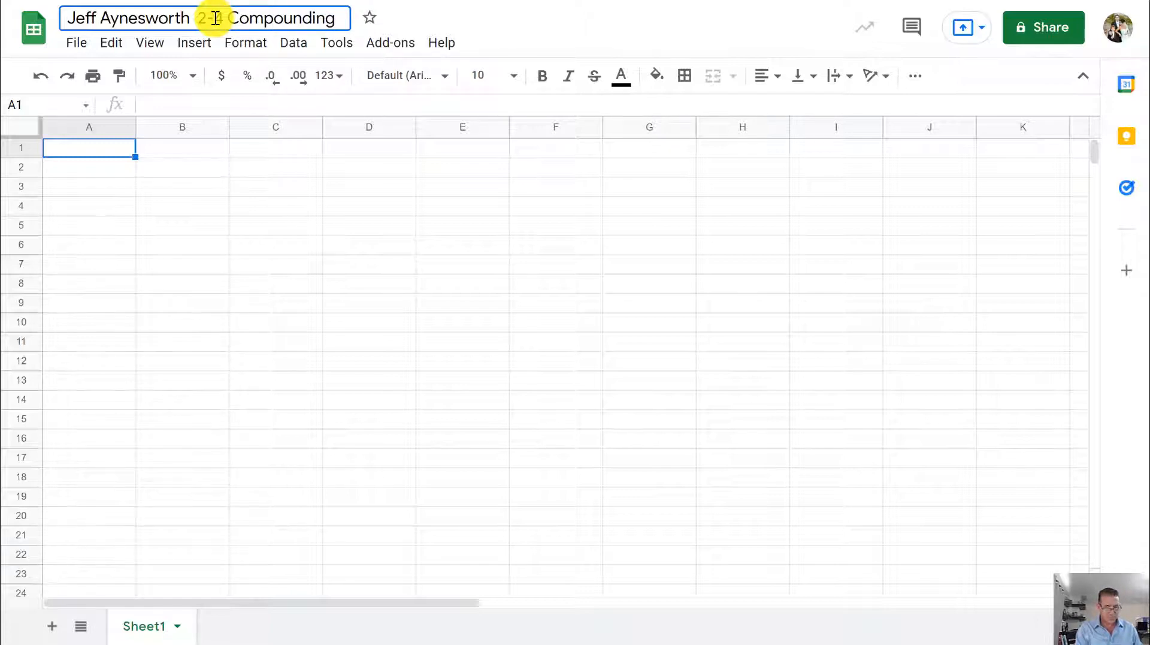
text(Interest)
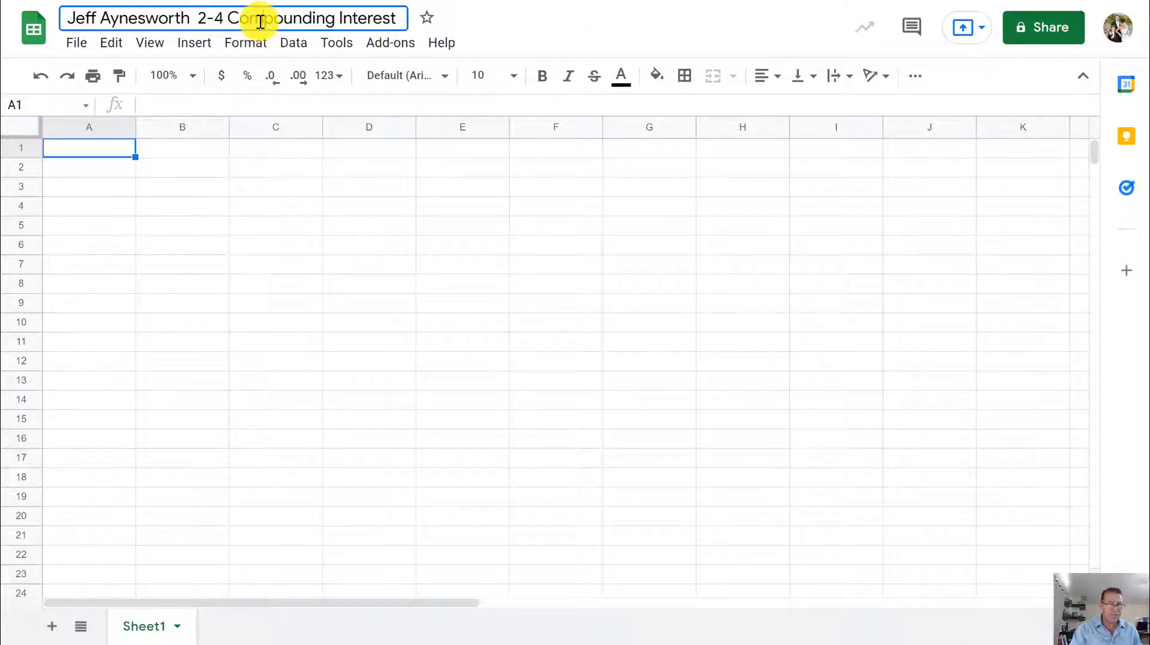
Copy the full spreadsheet title into cell A1.
drag(71, 19, 419, 20)
key(ctrl+c)
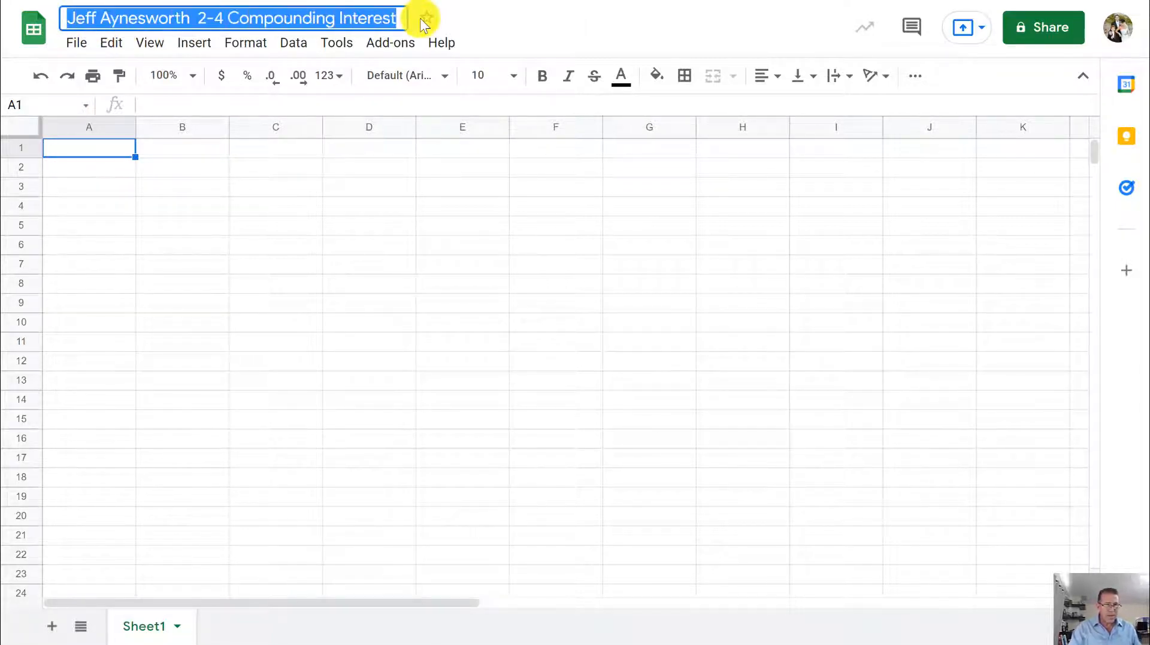
click(117, 155)
key(ctrl+v)
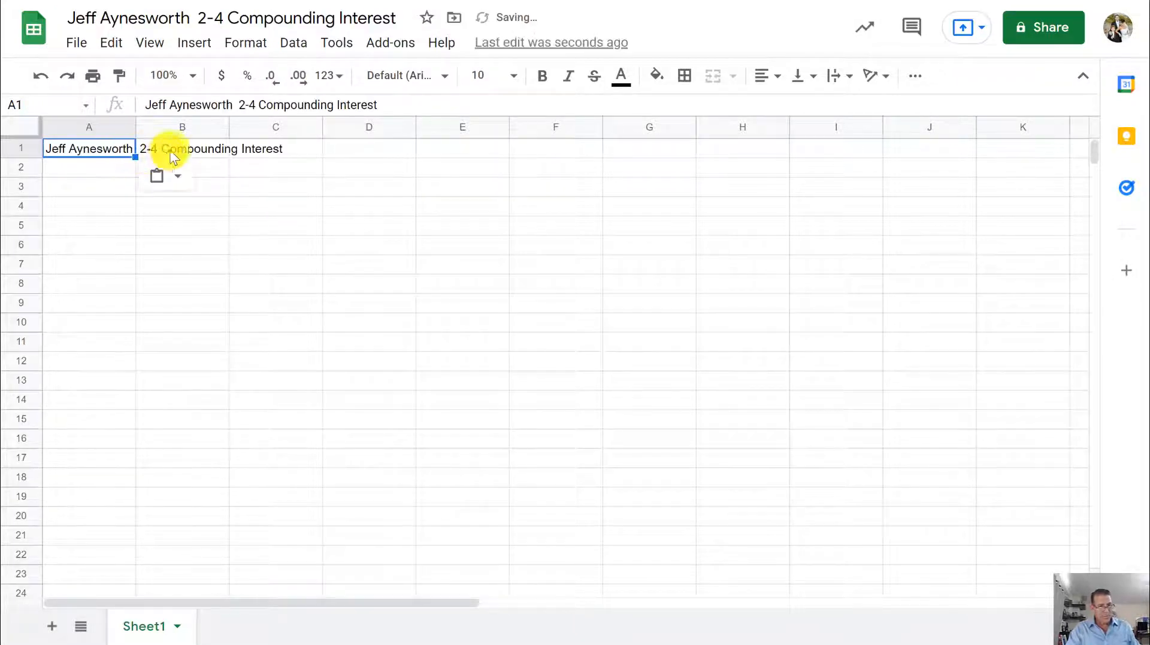
Append ", Financial Algebra" to the end of the title in cell A1.
click(29, 149)
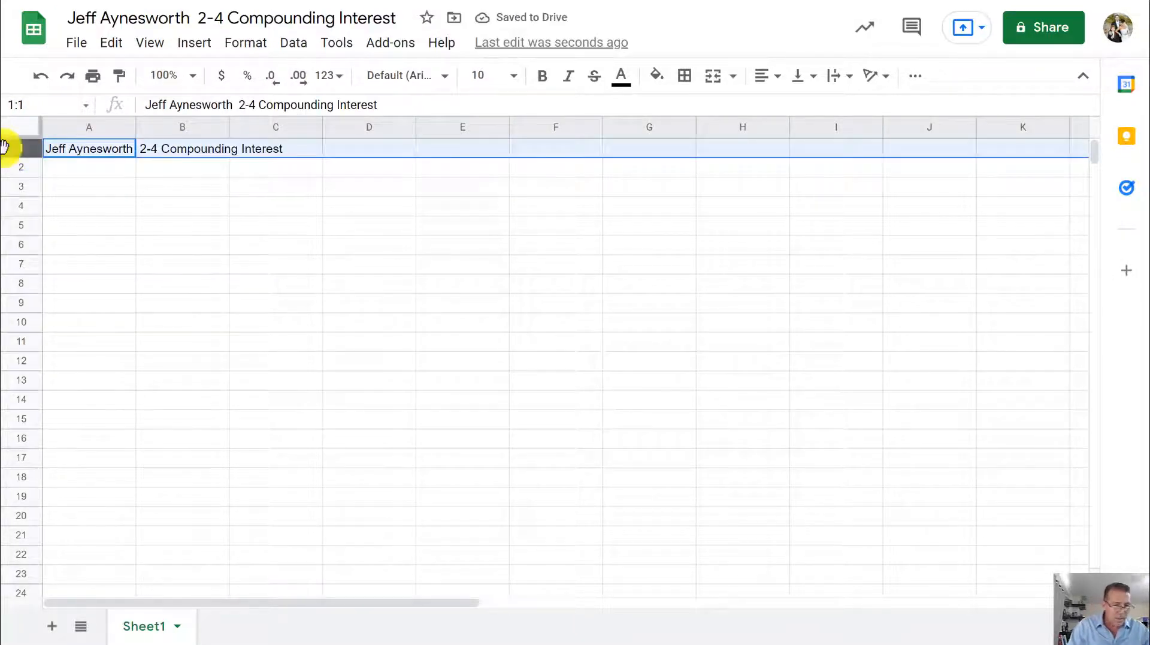
click(293, 150)
click(100, 153)
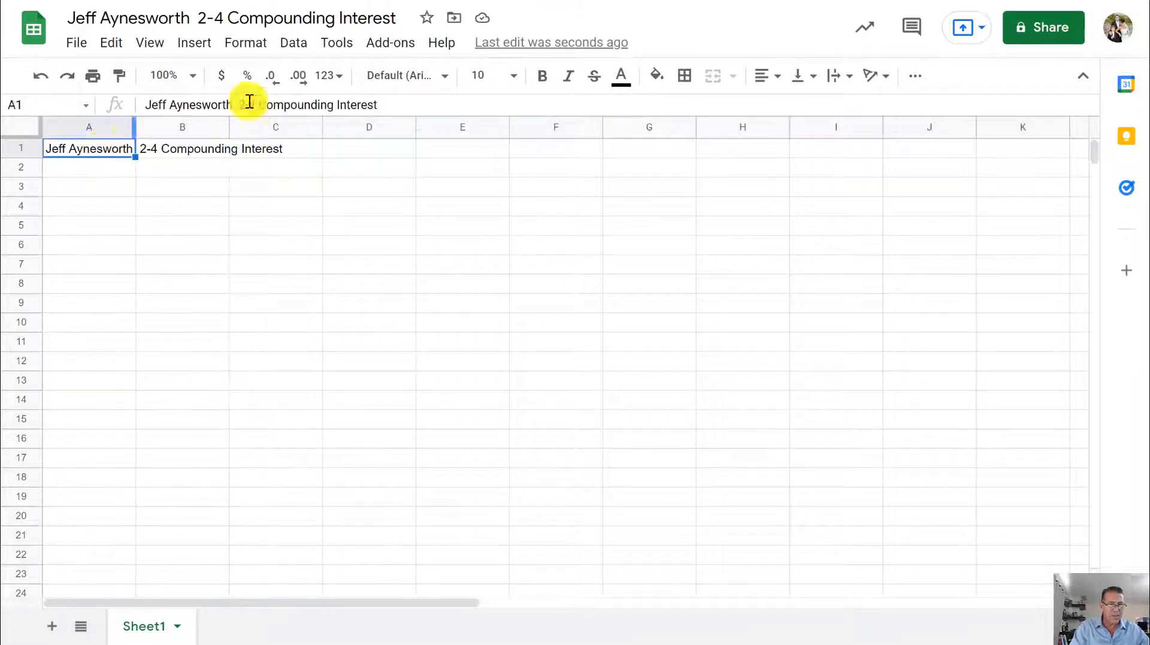
click(408, 106)
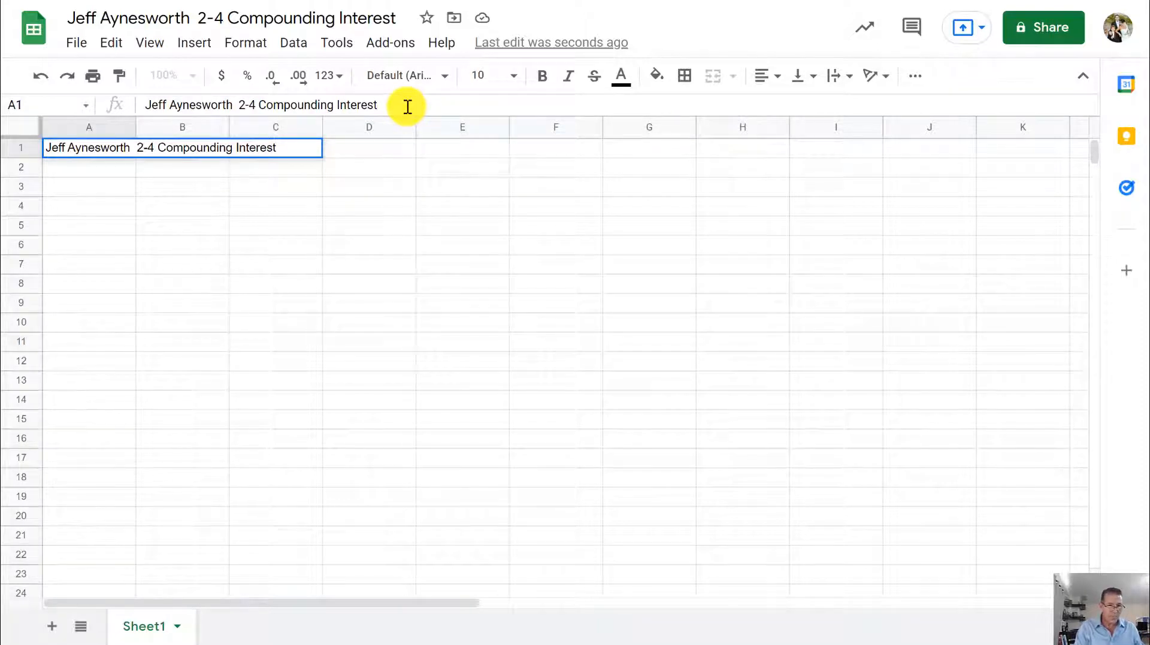
text(Financial )
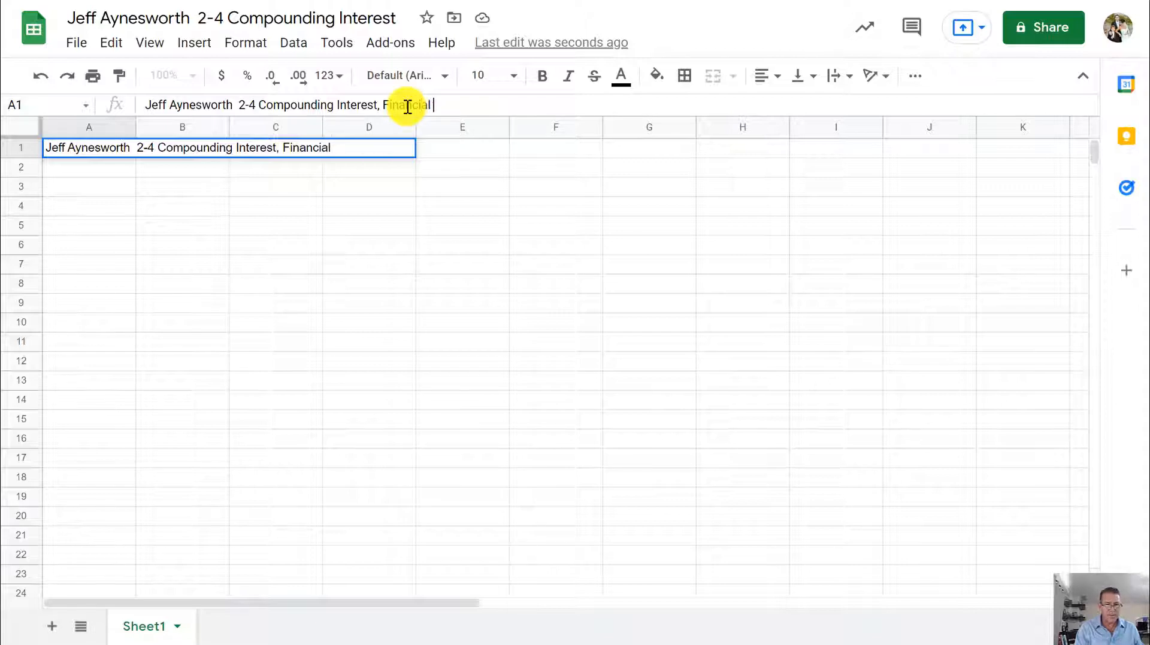
text(Algebra)
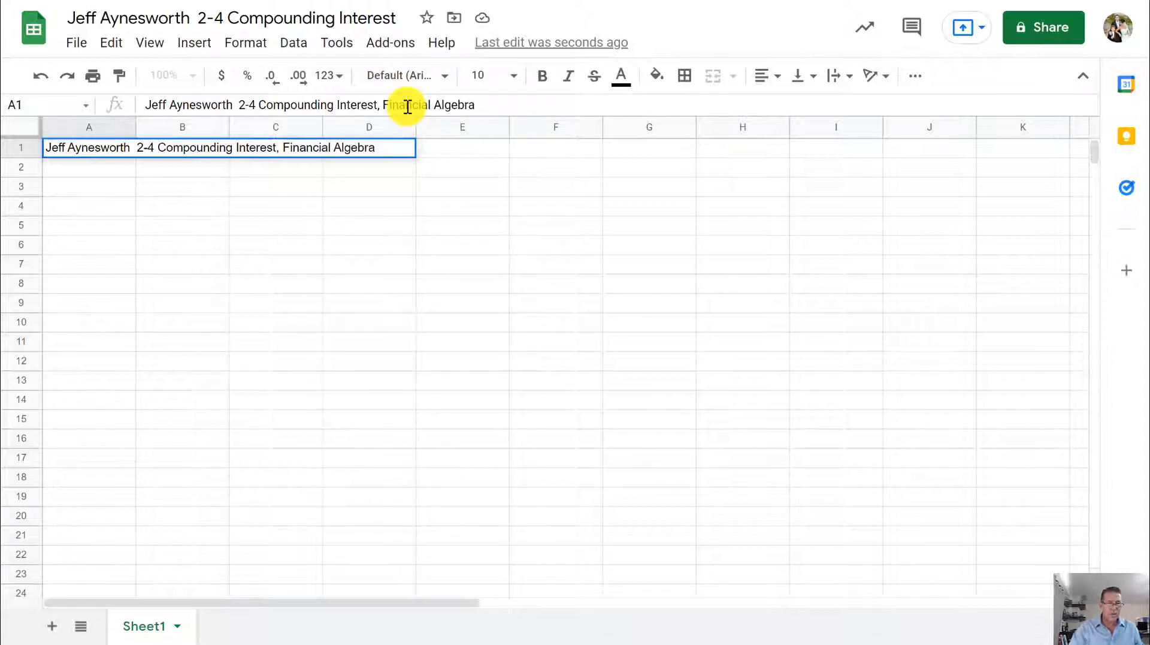
key(Return)
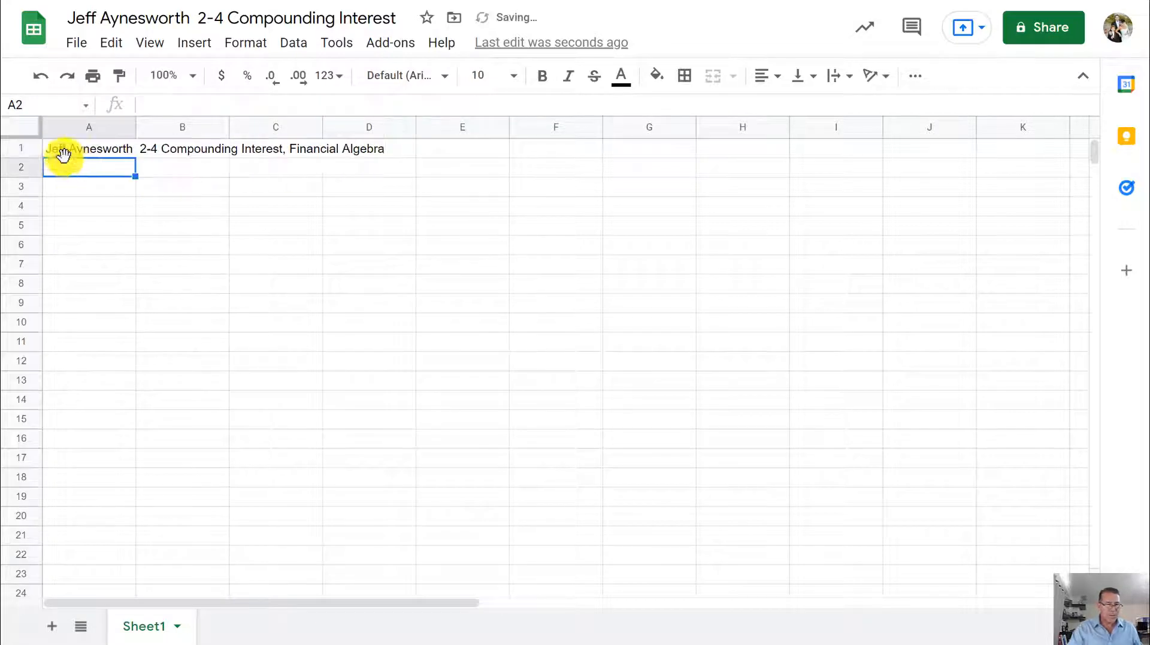
Format the title in row 1 as 12-point bold red text.
click(24, 145)
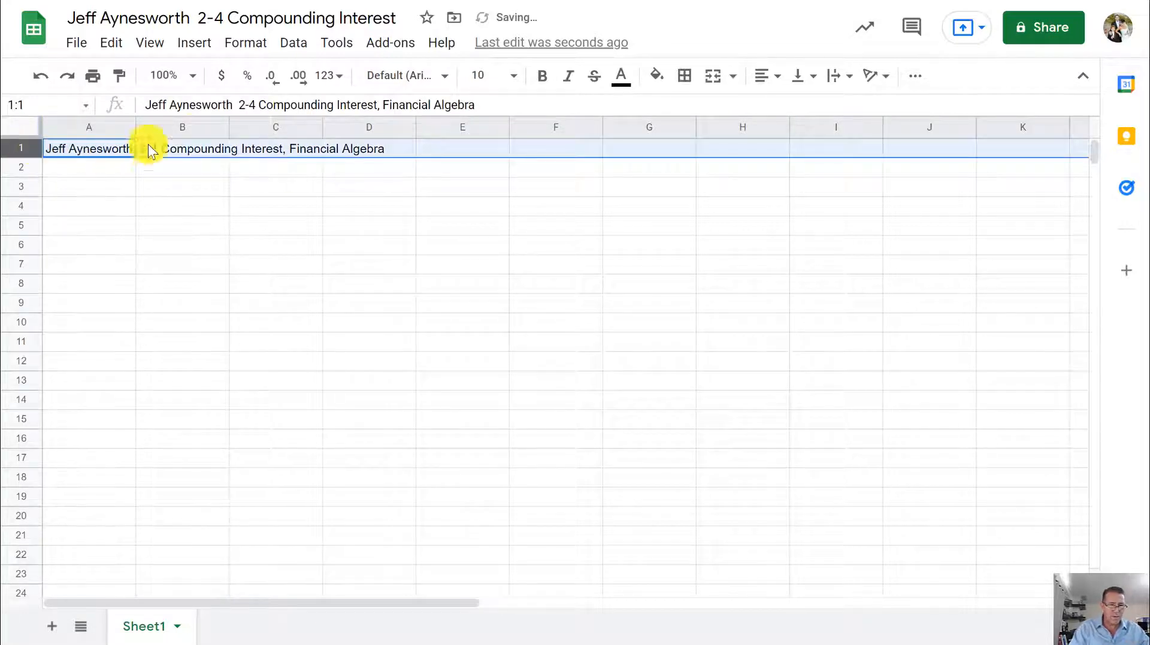
click(514, 76)
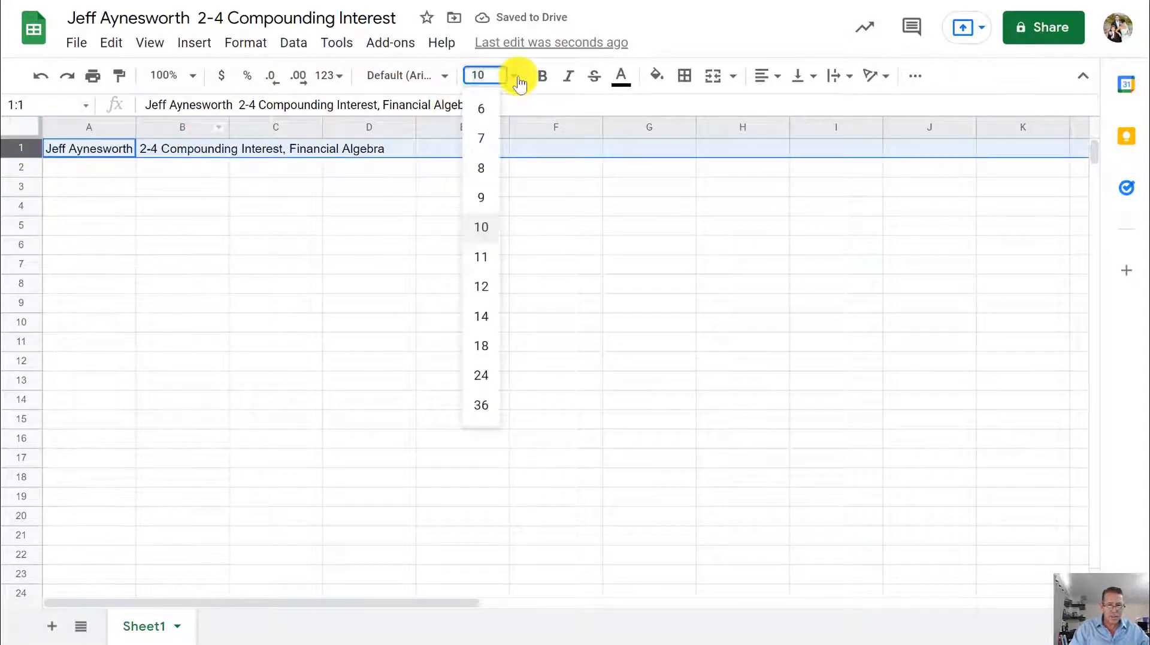
click(488, 288)
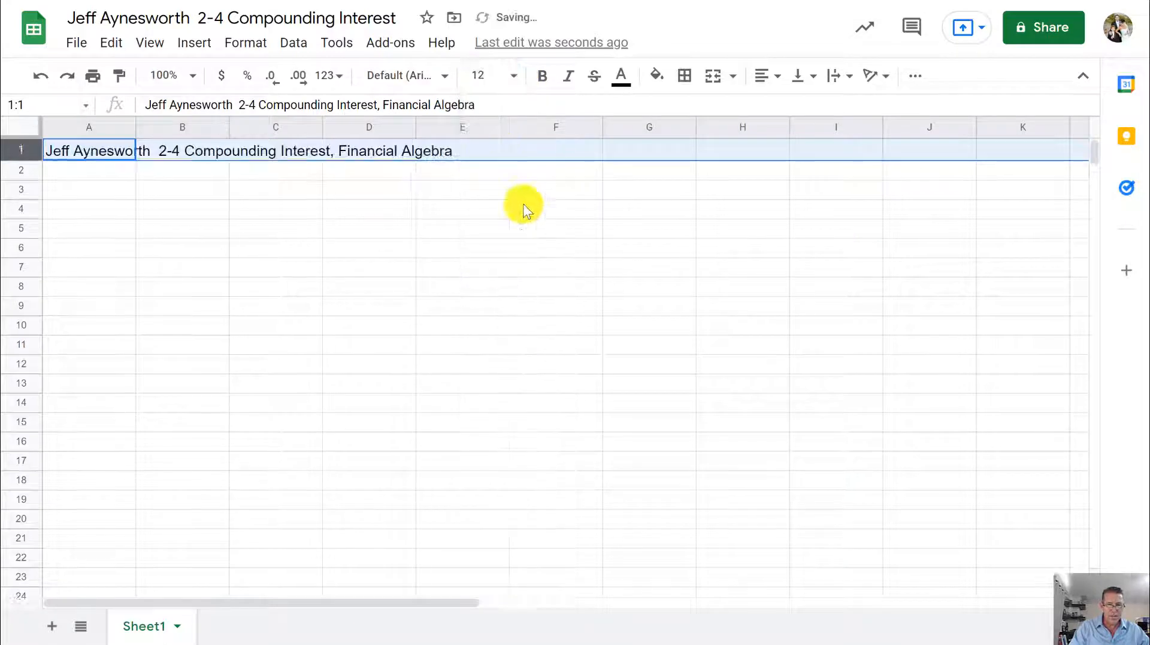
click(543, 75)
click(621, 75)
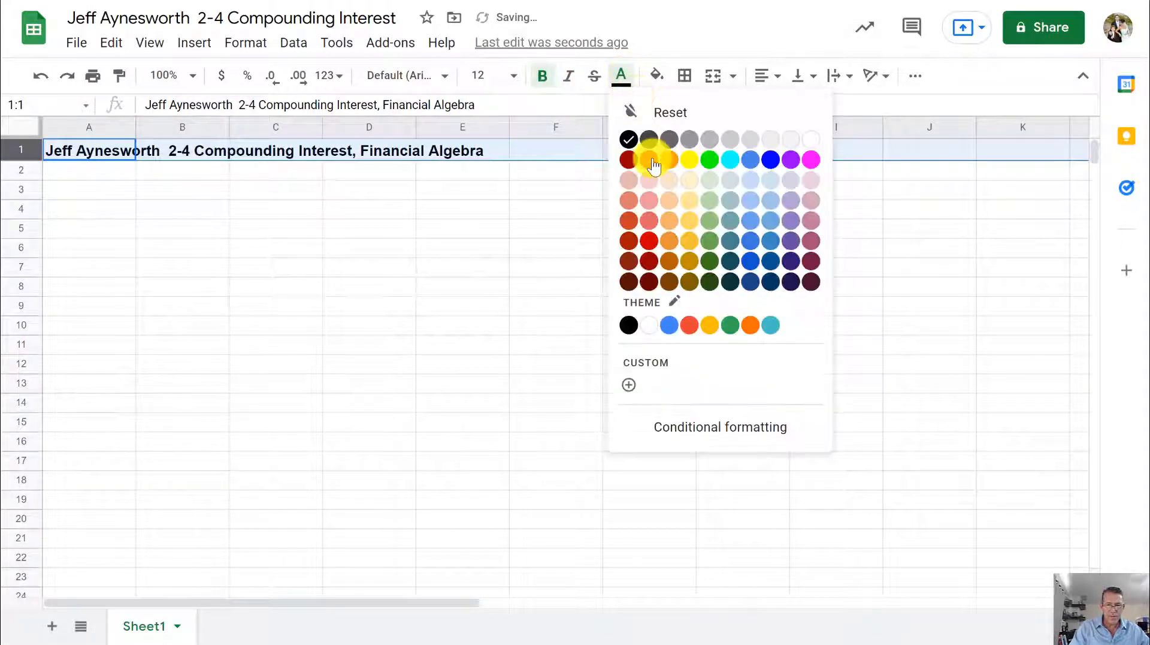
click(649, 160)
click(458, 175)
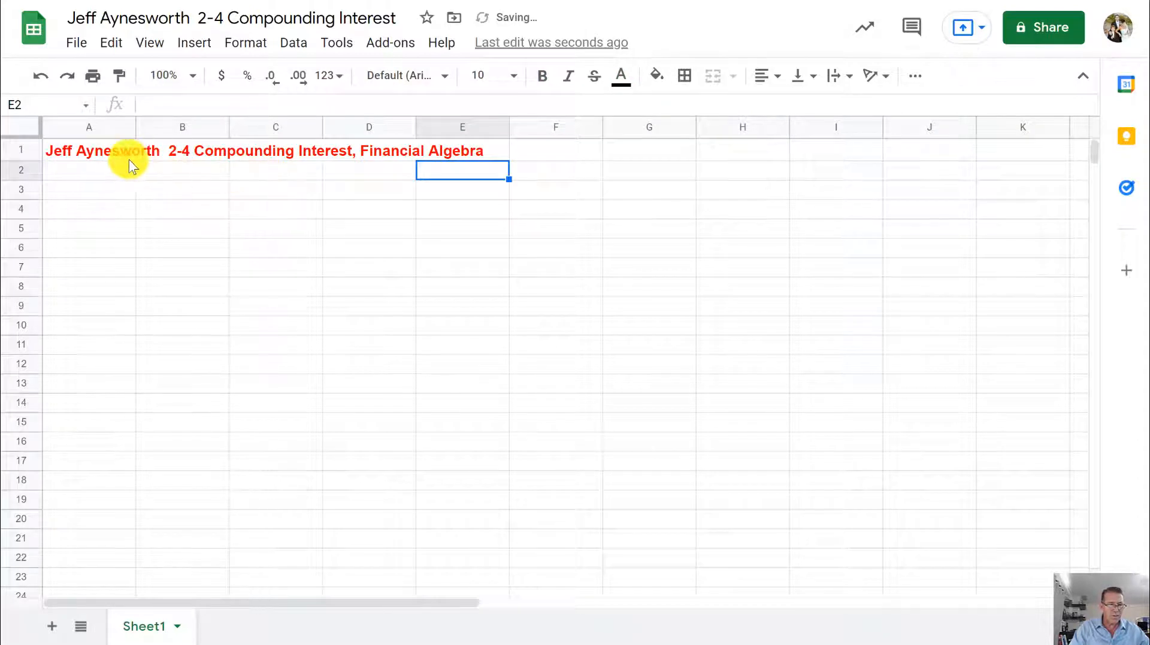
Enter "Goal: Compounding Interest Annually, Semi-Annually, Quarterly, Monthly, and Daily (one year only)" in cell A2.
click(108, 171)
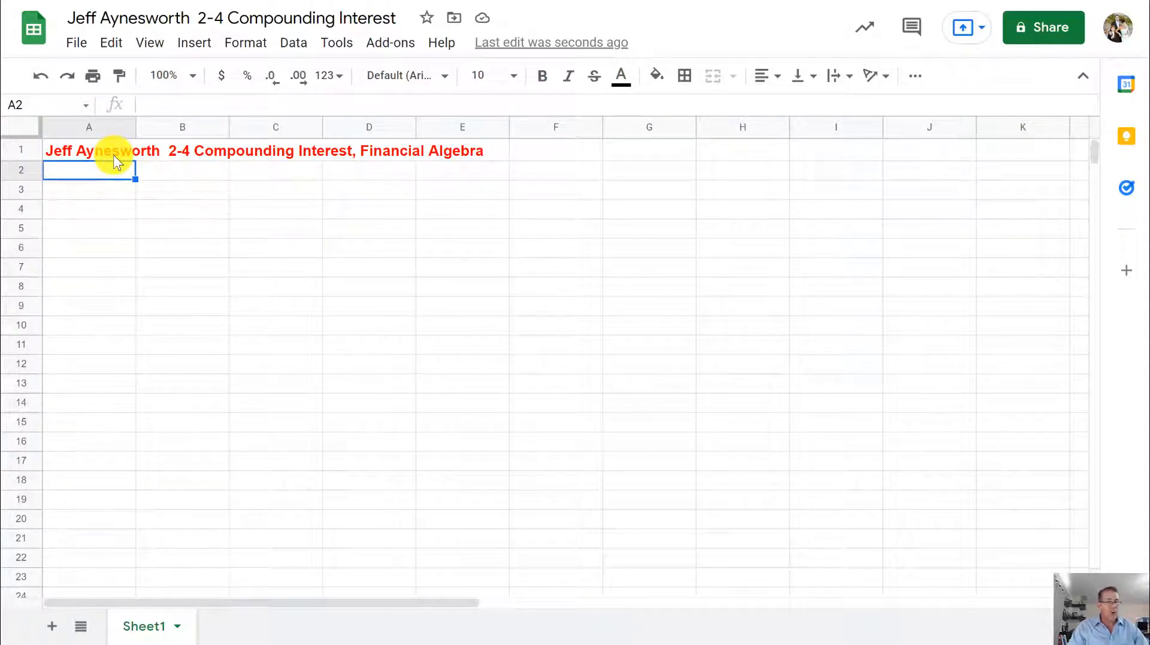
text(G)
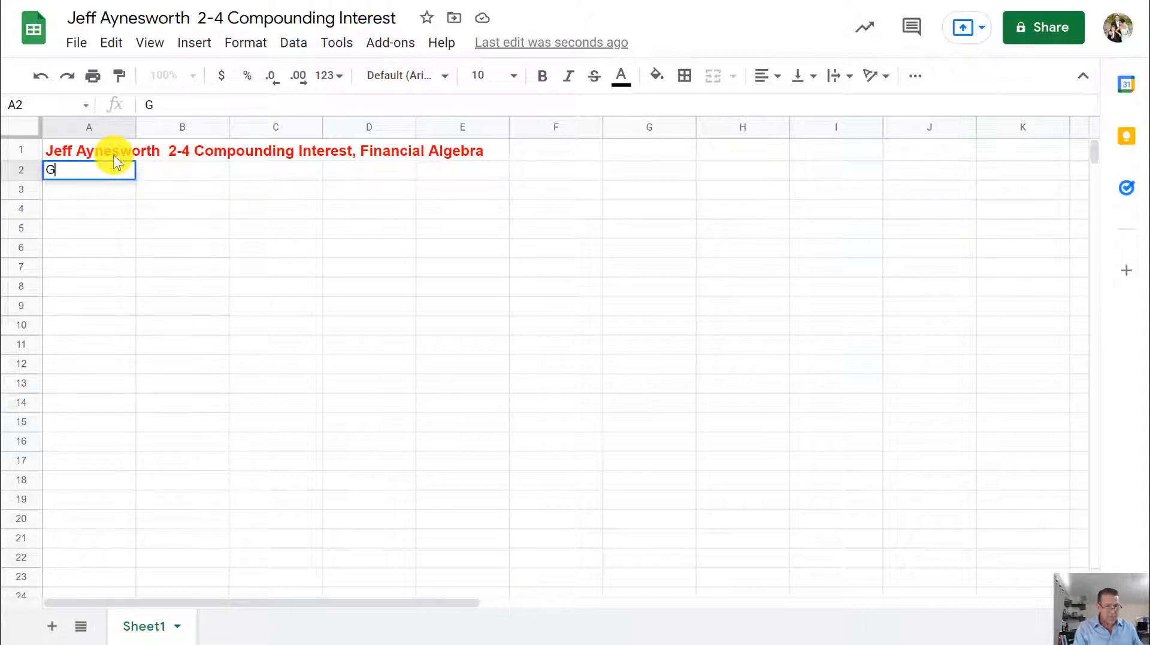
text(oal:  )
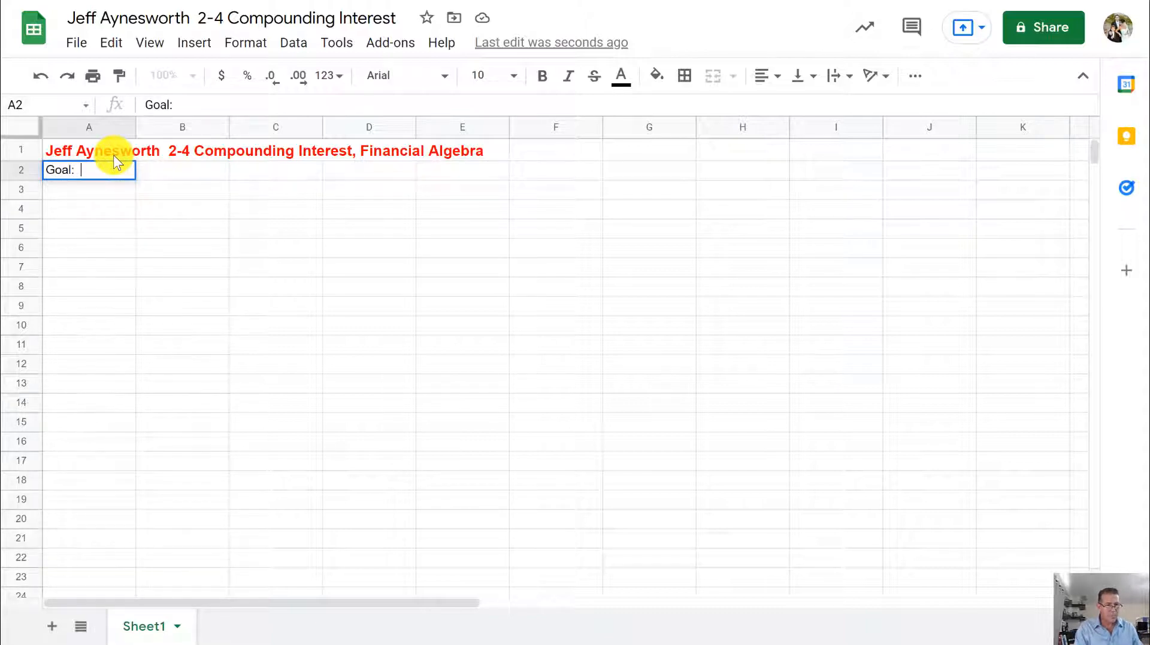
text(Comm)
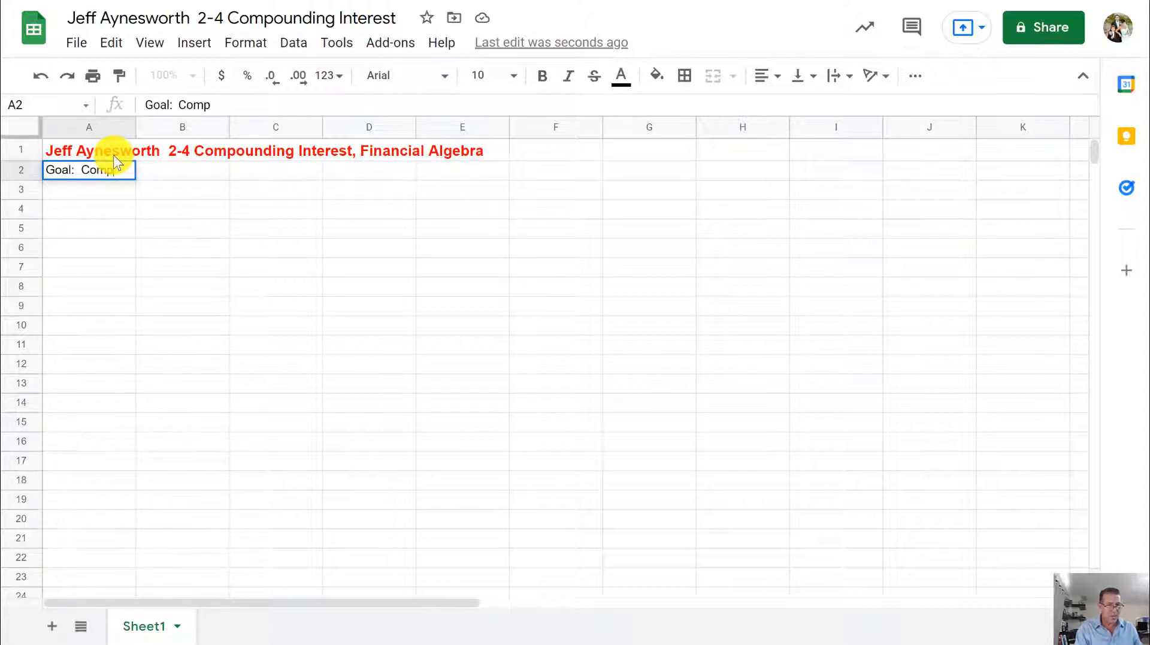
key(BackSpace)
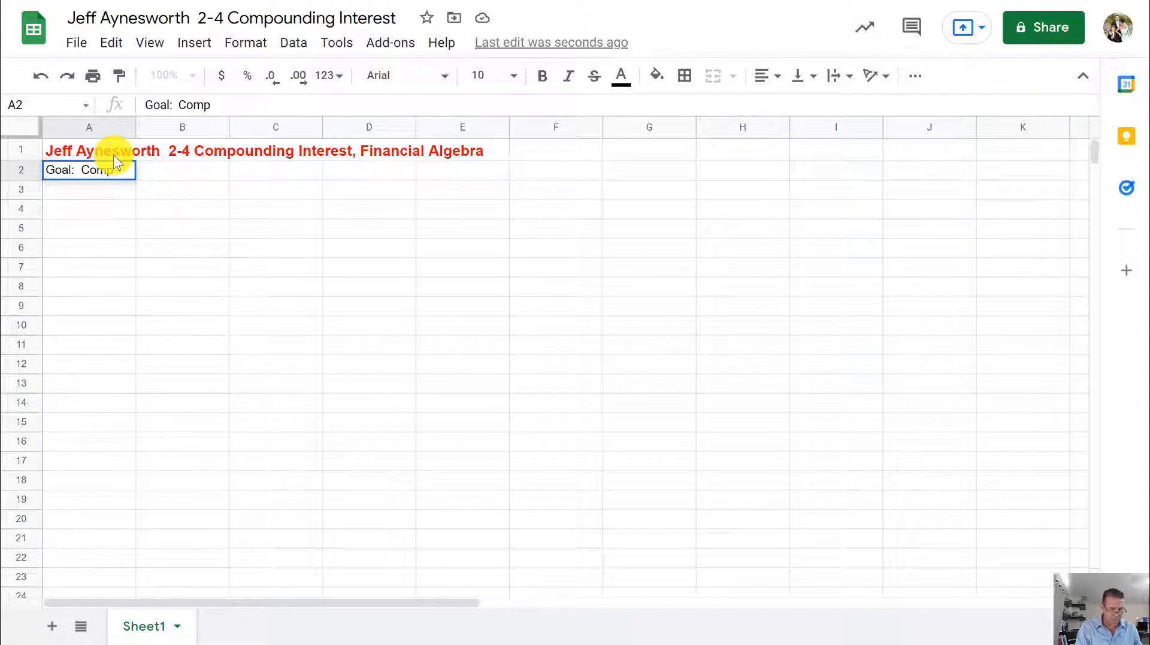
text(ound)
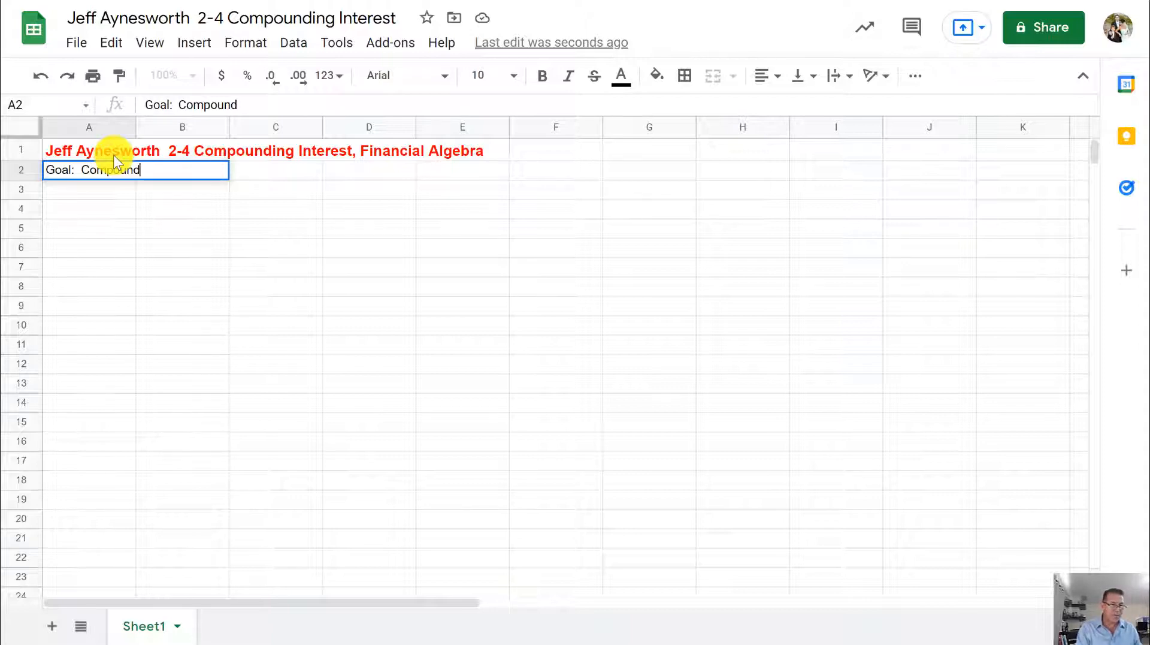
text(ing IN)
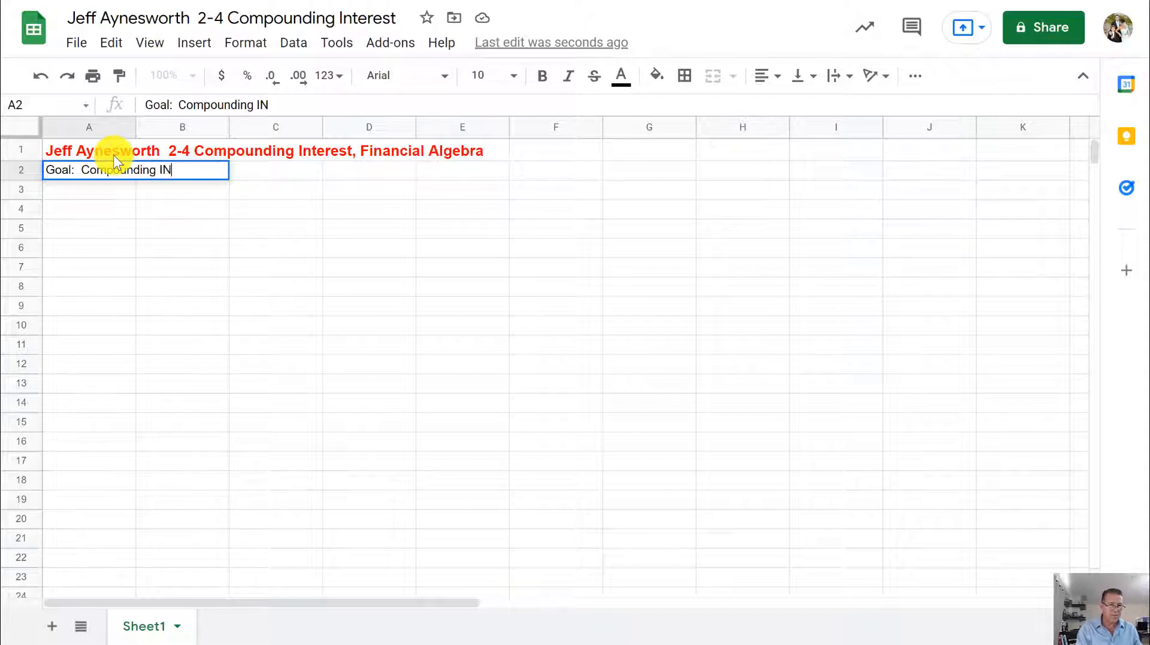
key(BackSpace)
text(ntere)
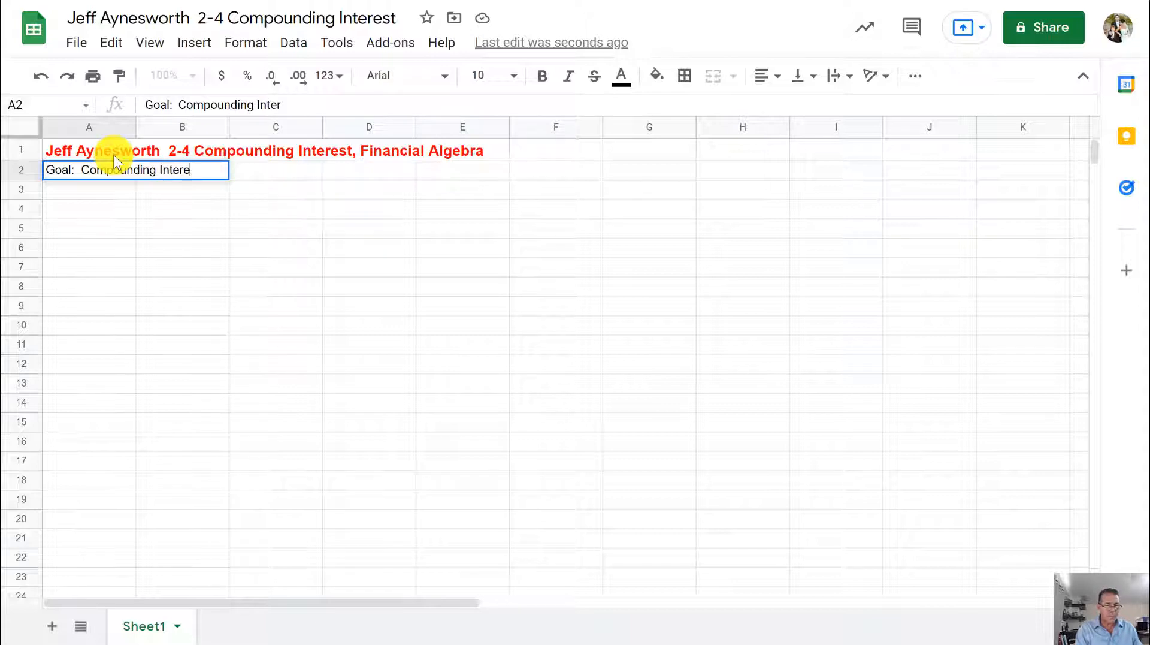
text(st)
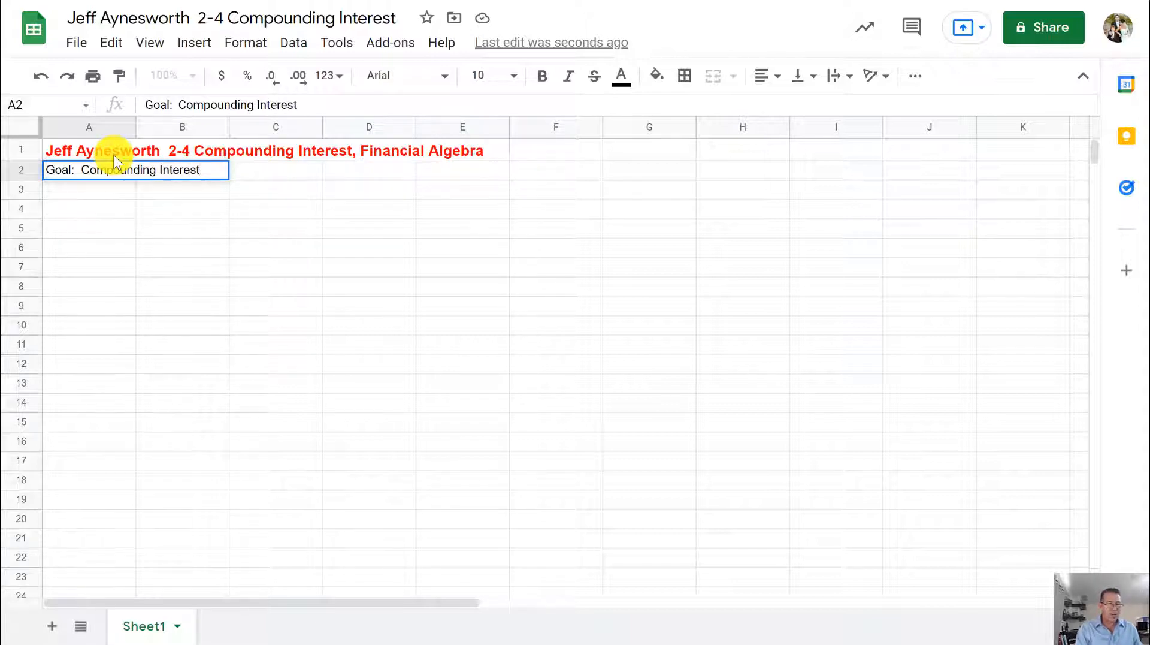
text( Ann)
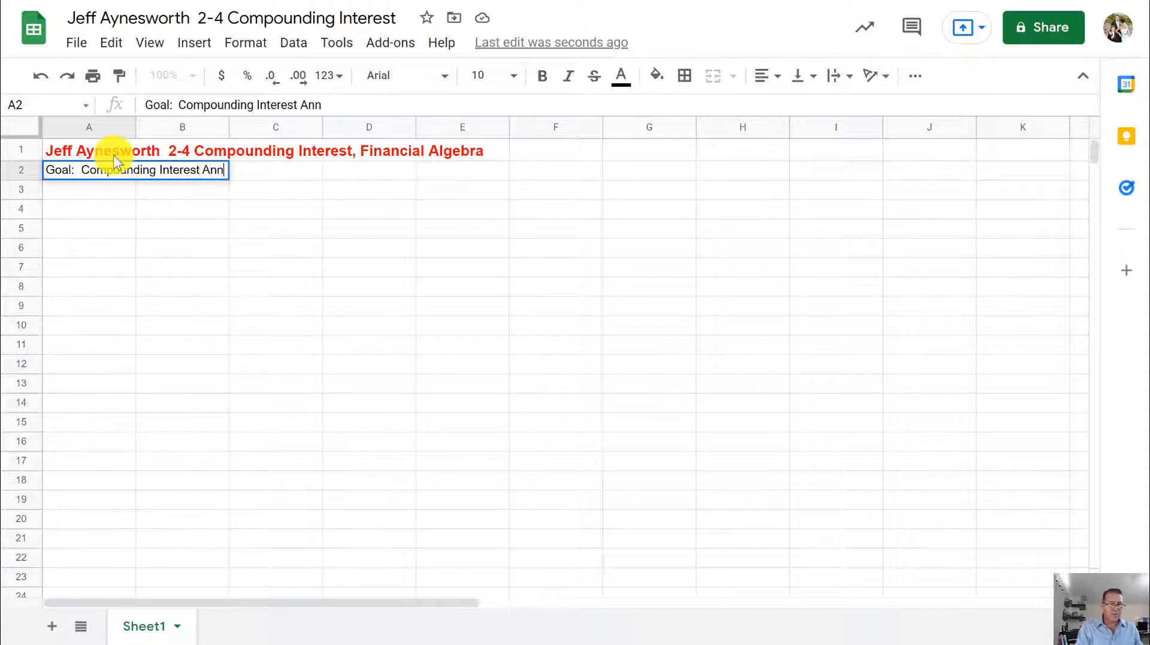
text(ually, )
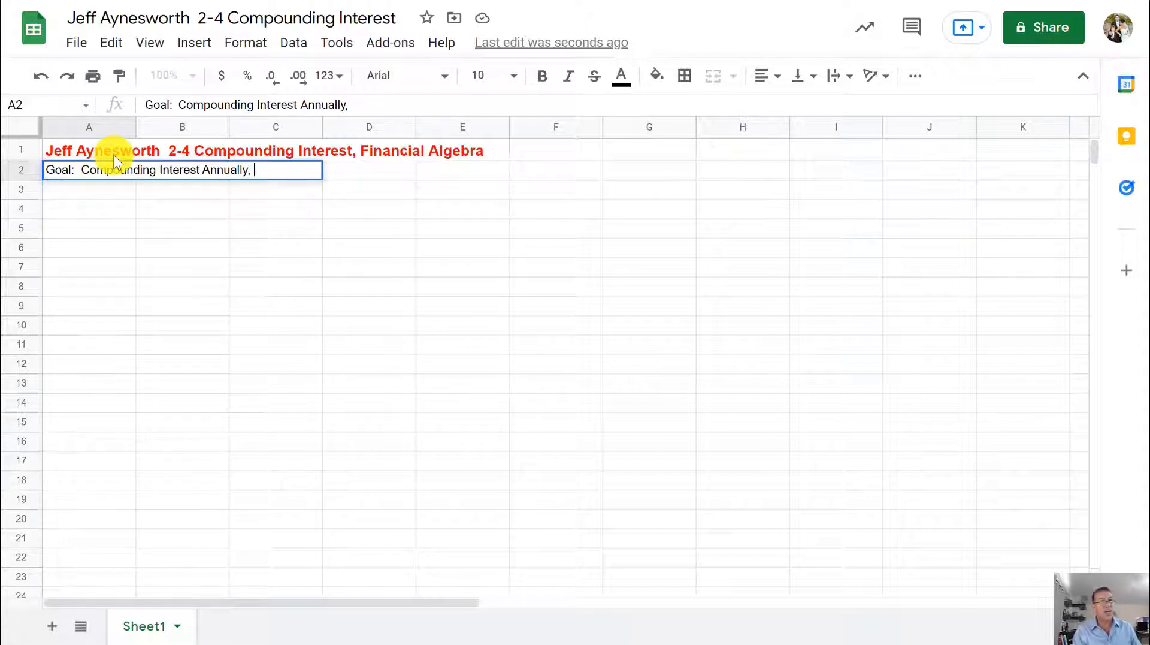
text(Se)
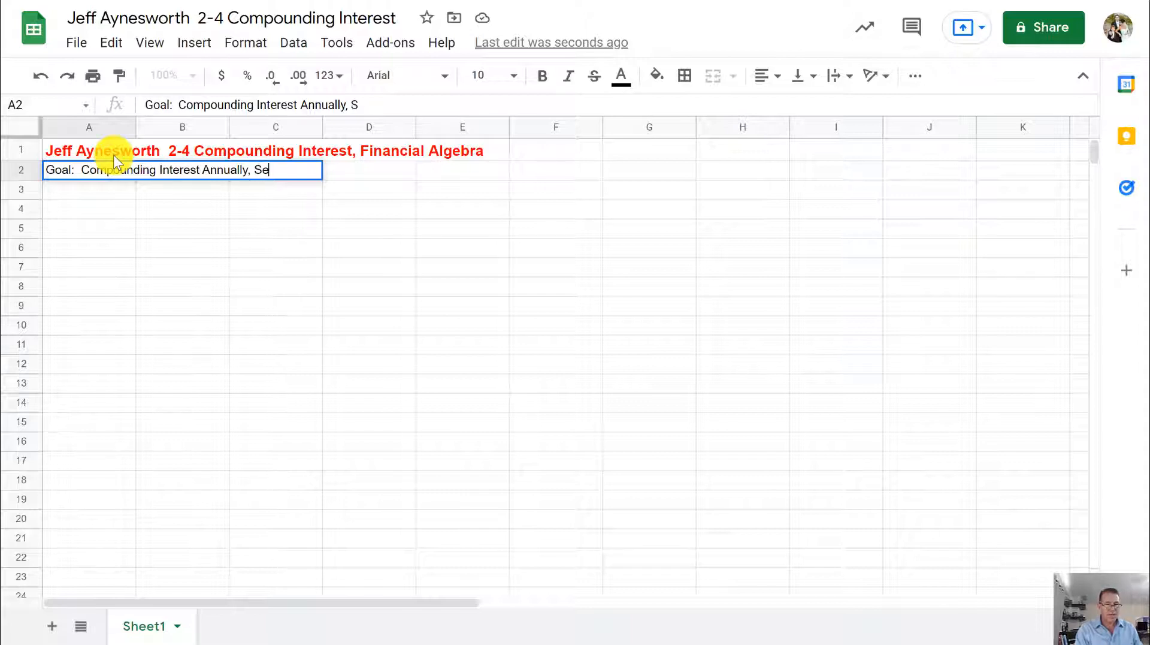
text(mi-)
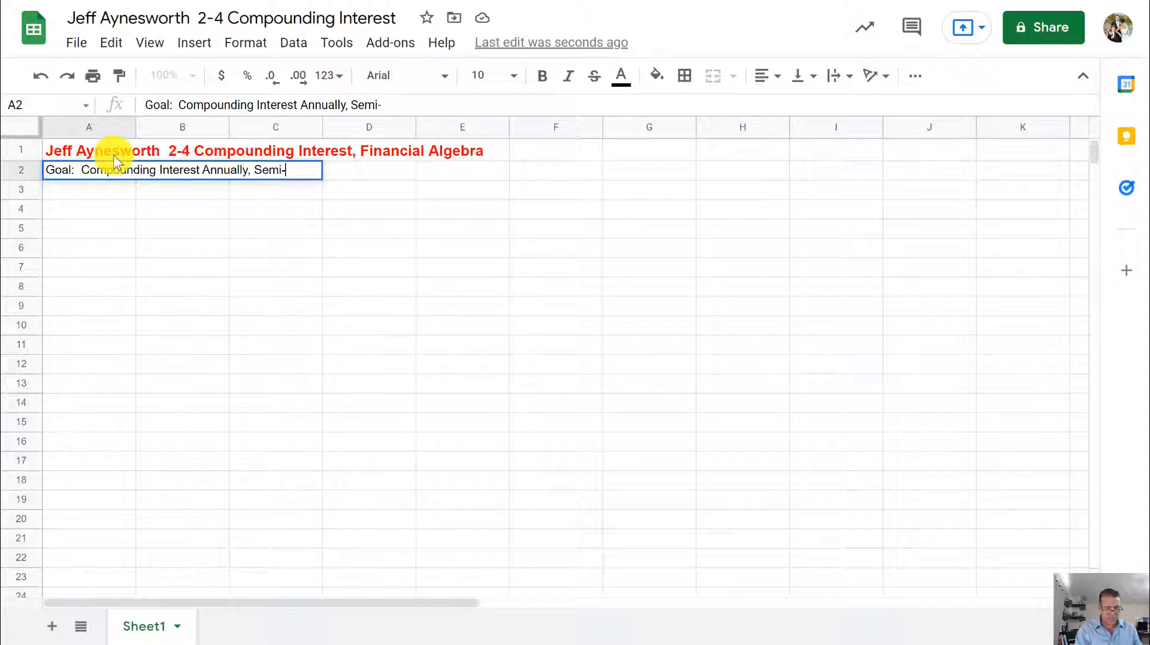
text(Annually)
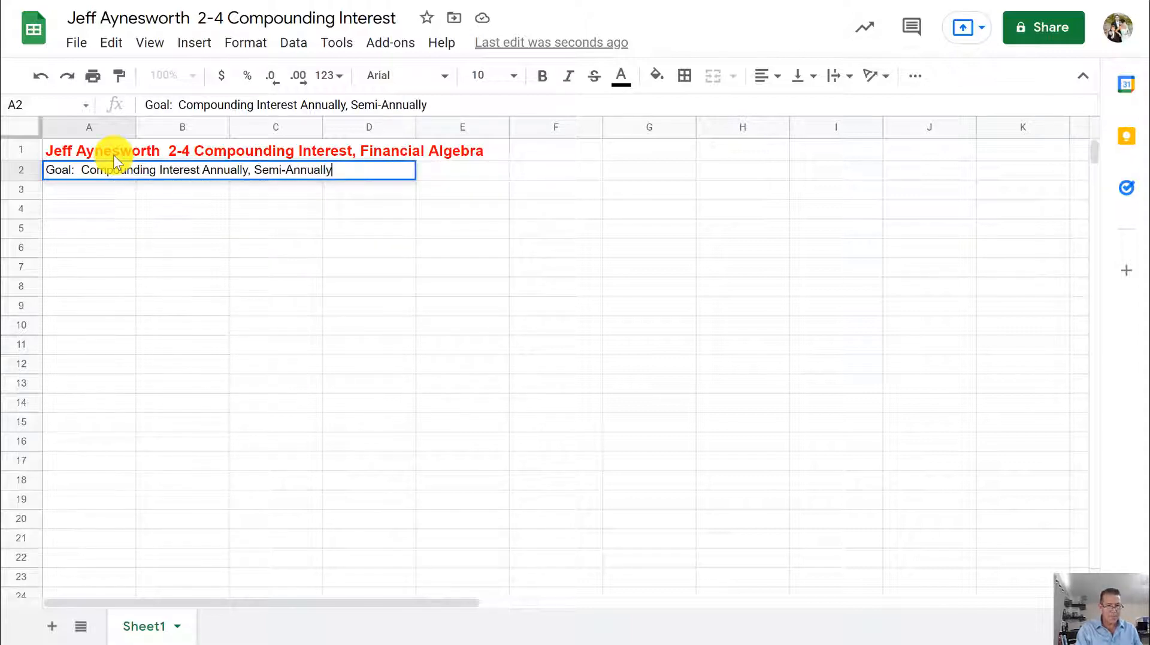
text(, )
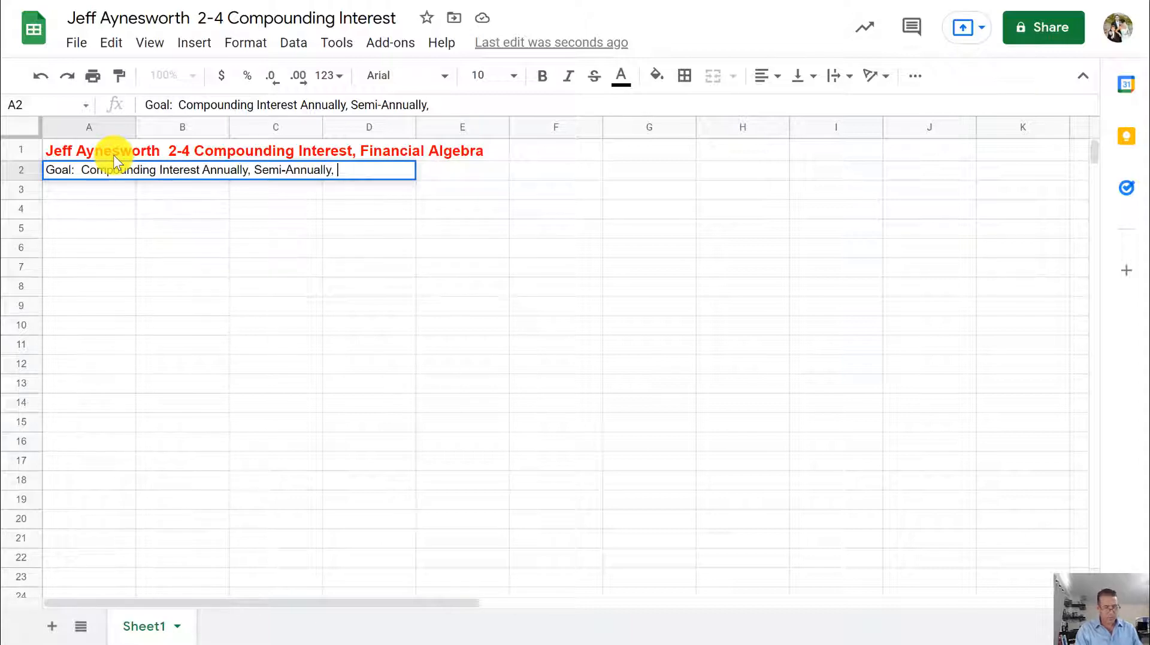
text(Qu)
text(rrt)
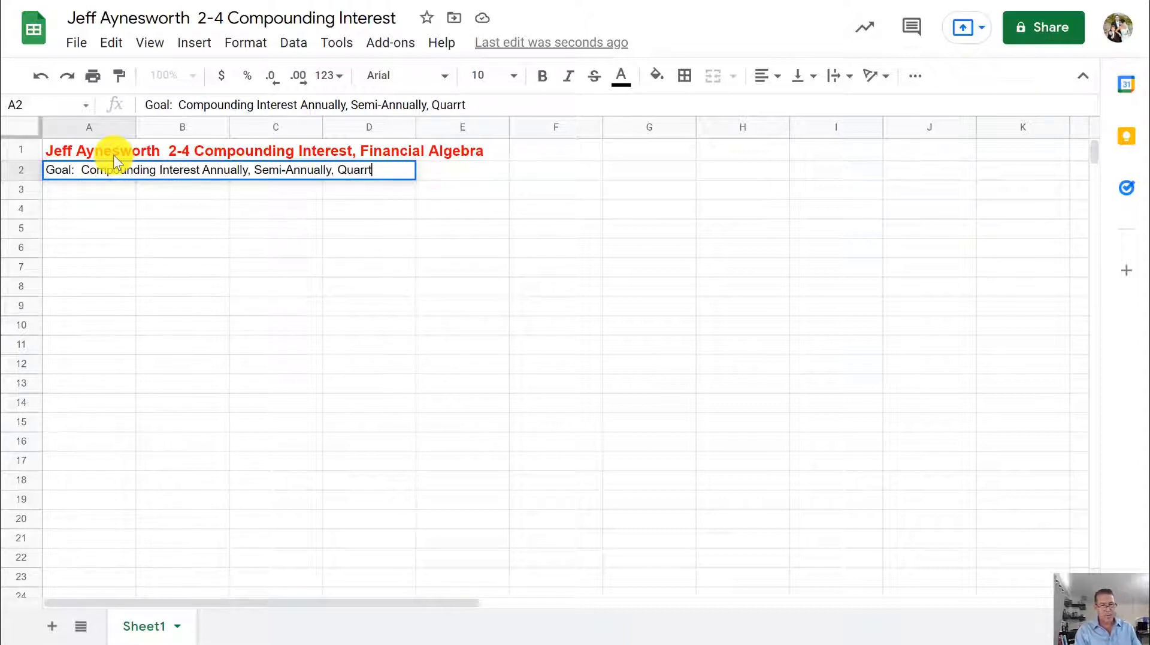
key(BackSpace)
key(BackSpace)
text(ter)
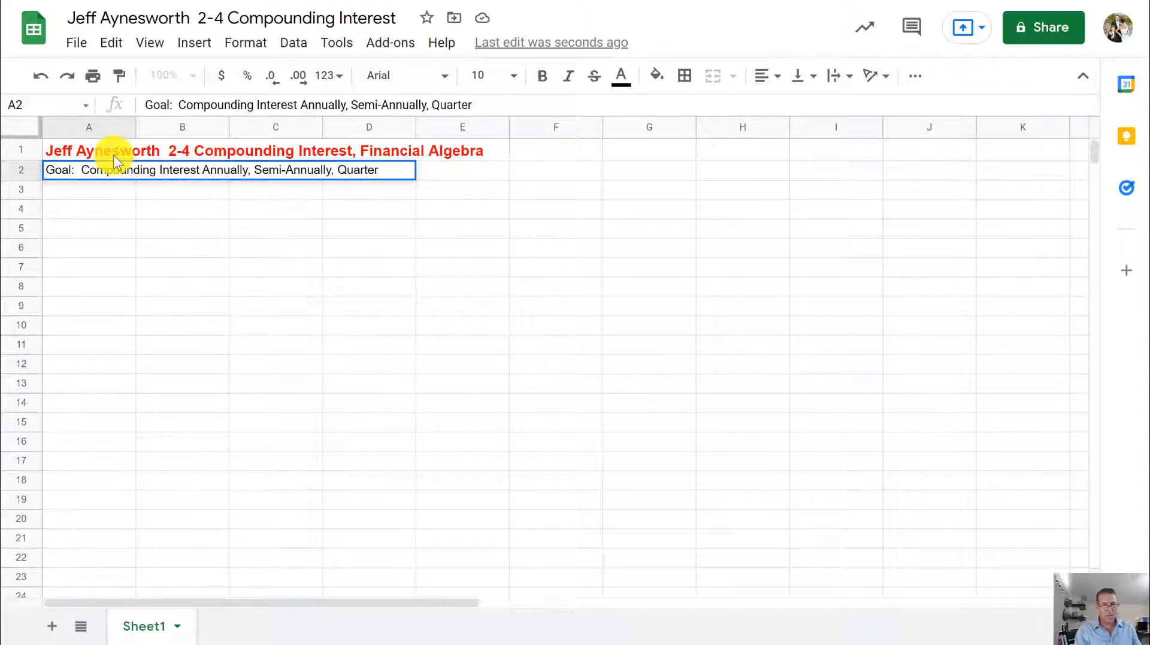
text(ly)
text(, Mo)
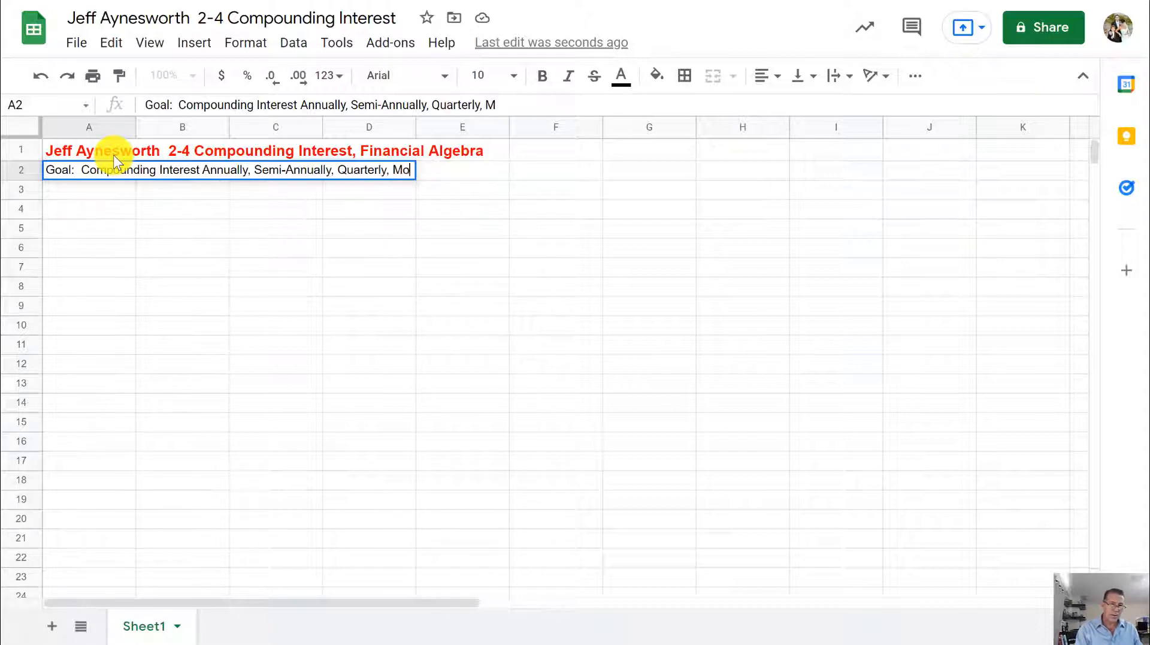
text(nthly, and )
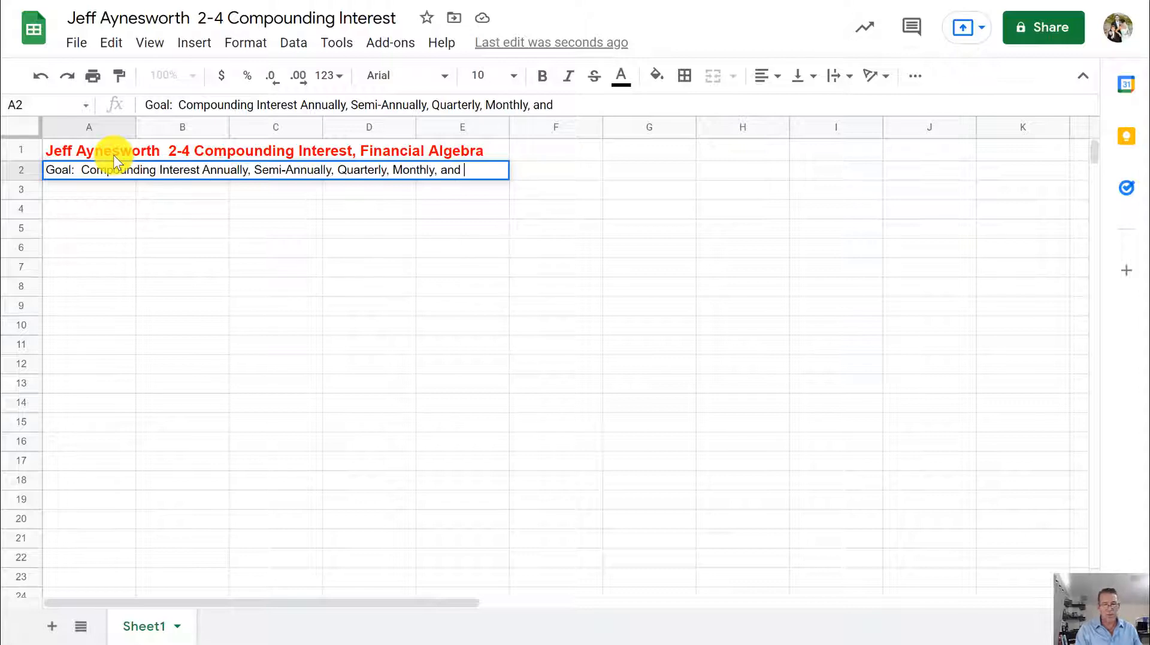
text(D)
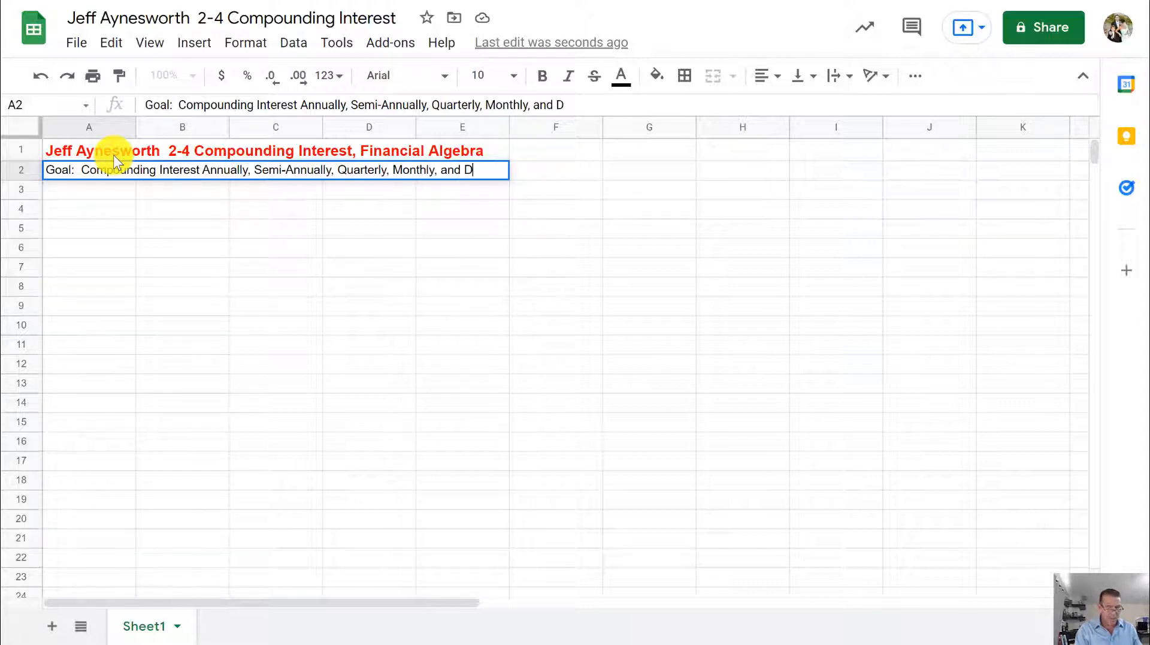
text(aily )
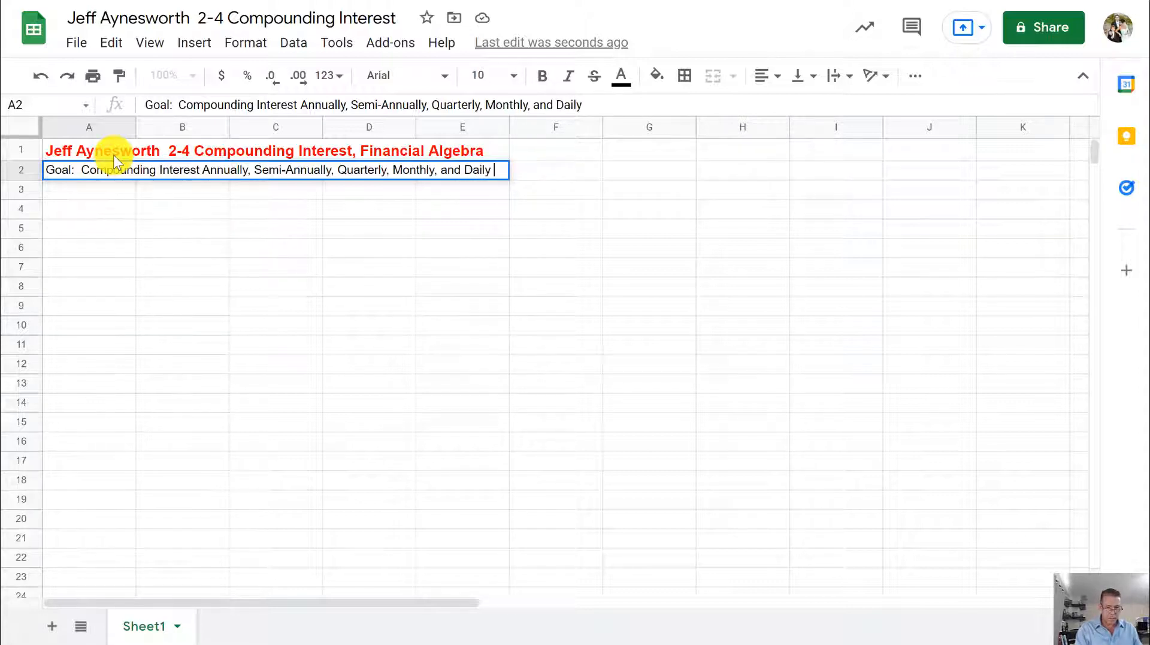
text((one year)
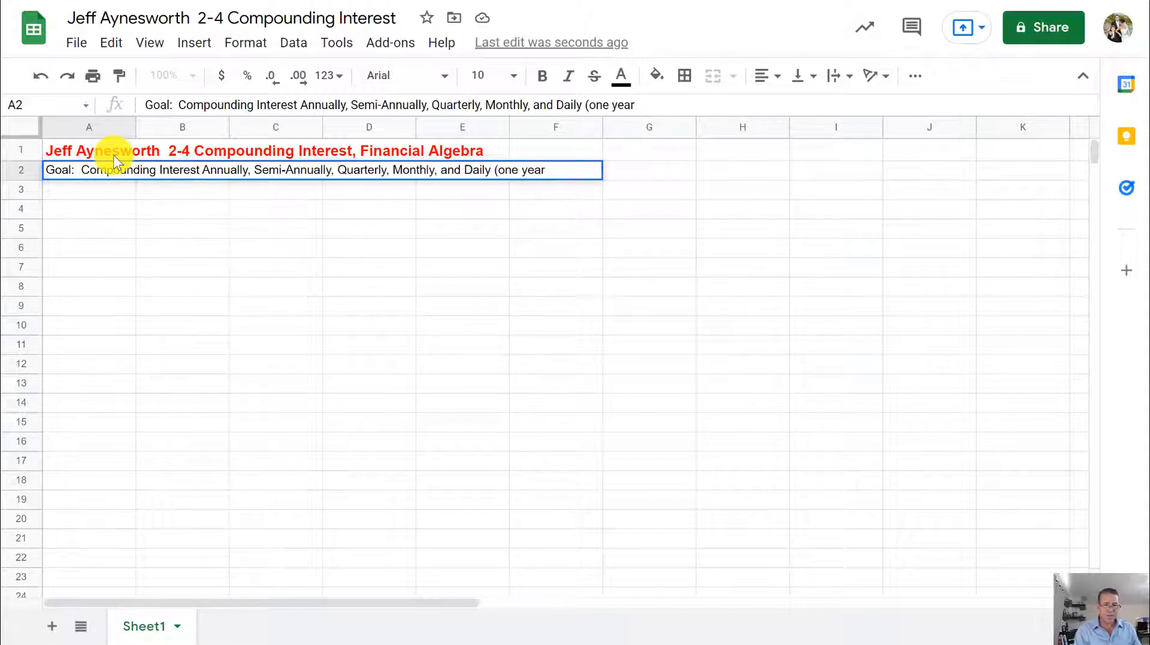
text( only)
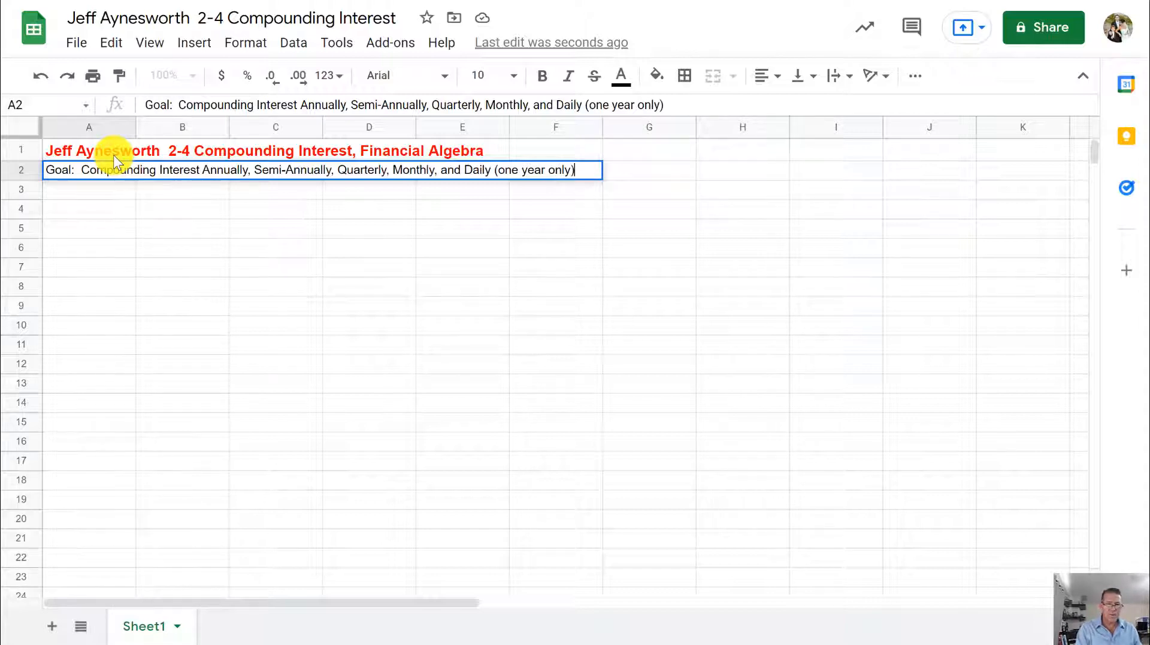
text())
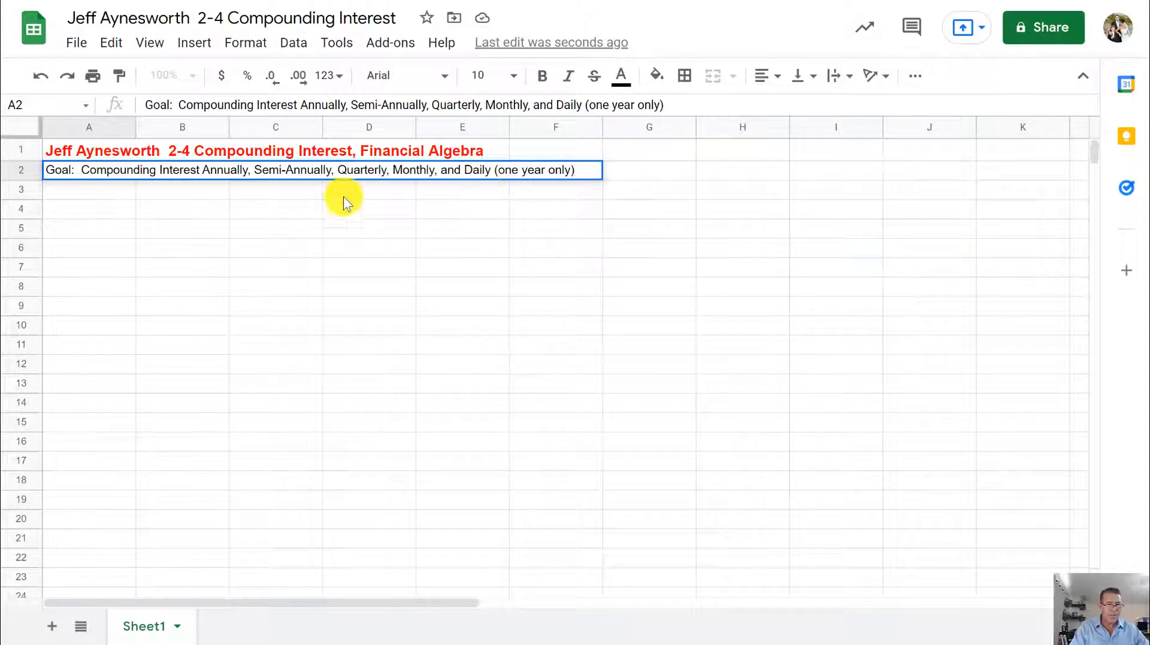
Format the goal text in row 2 as 12-point bold.
click(108, 189)
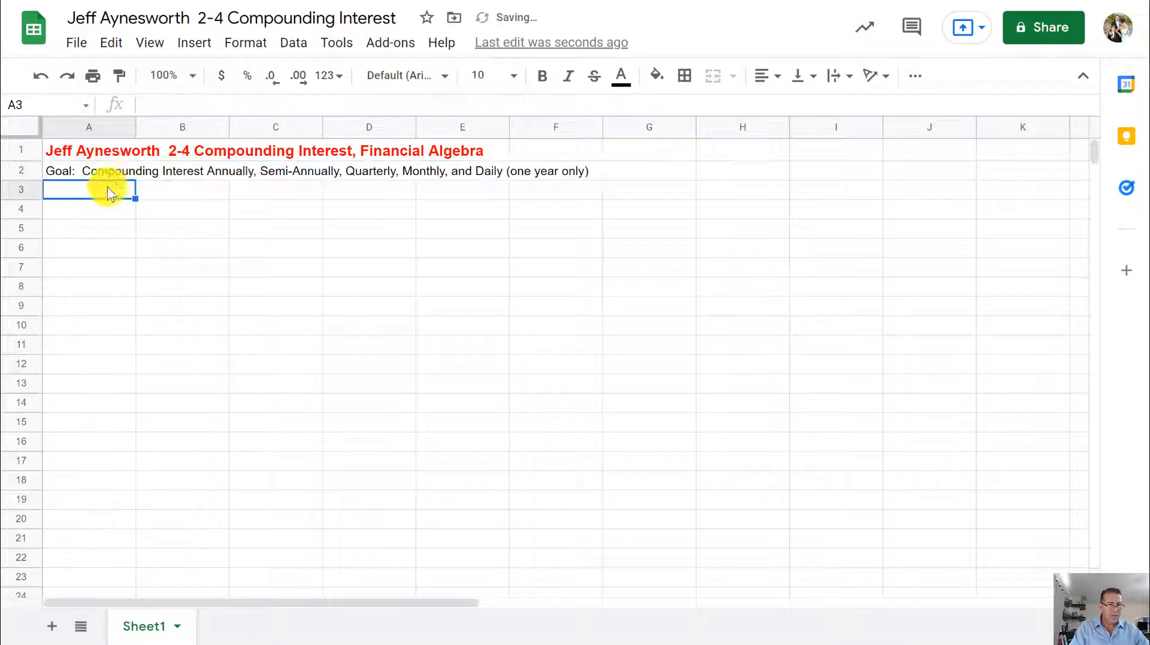
click(21, 170)
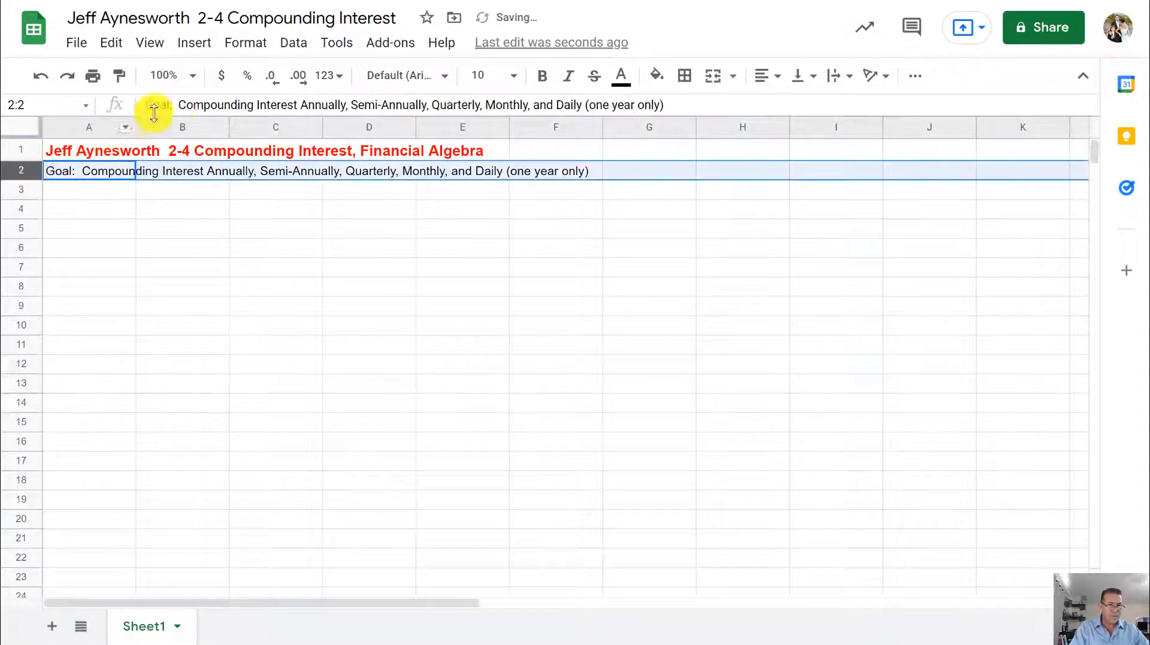
click(513, 76)
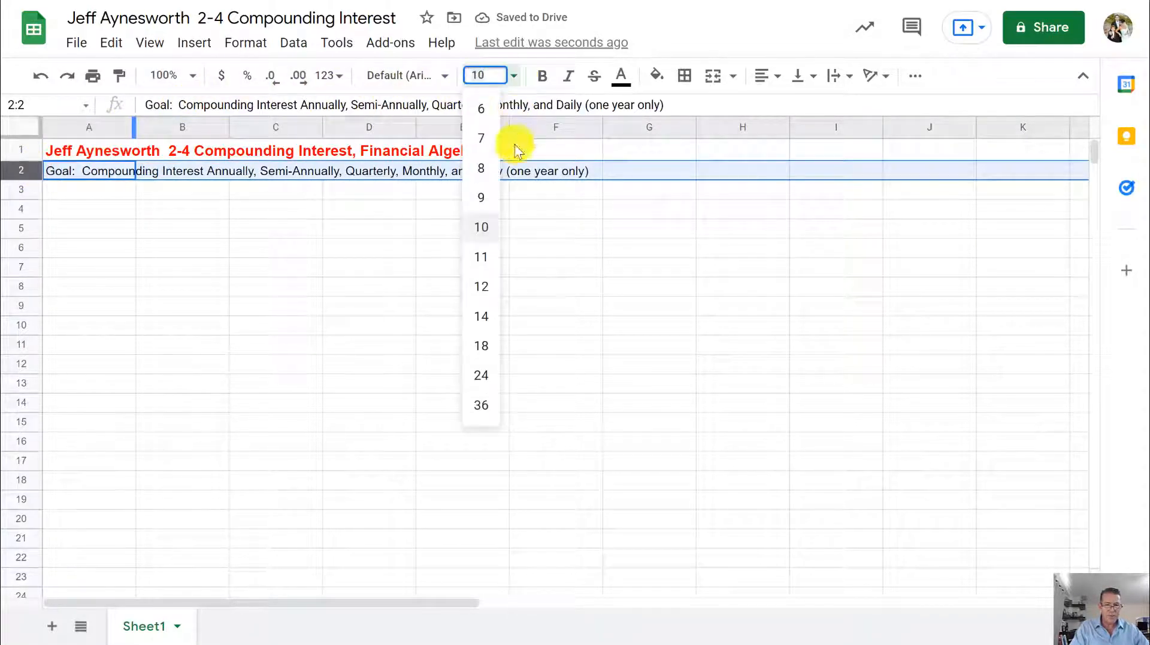
click(488, 287)
click(543, 76)
click(542, 200)
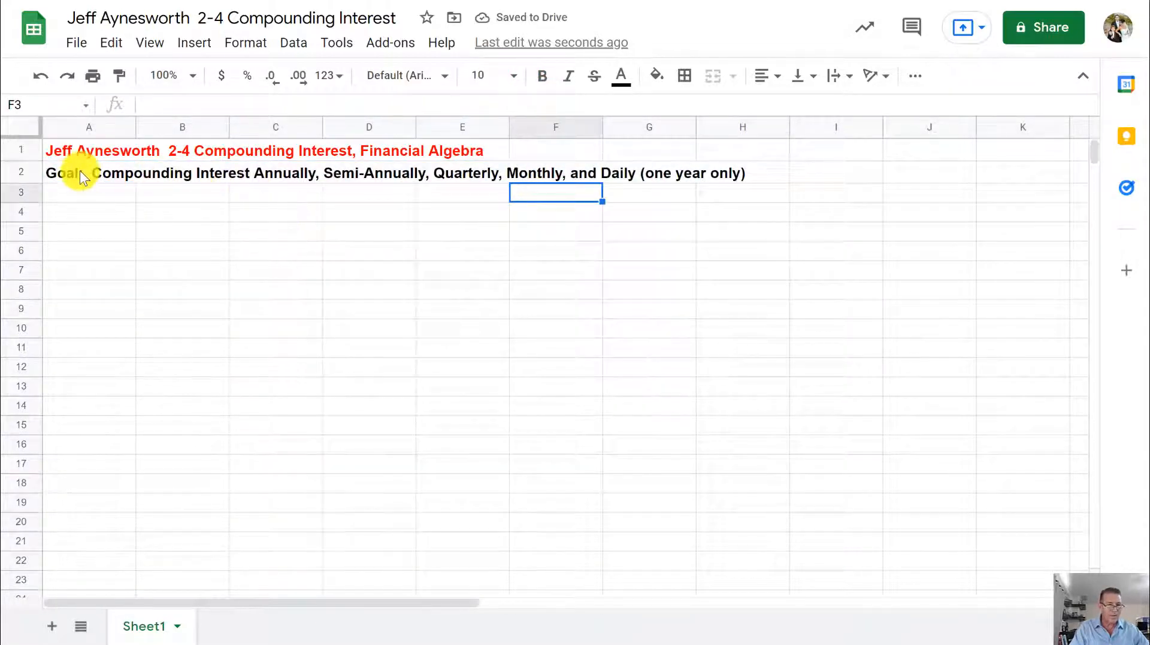
Enter the section heading "Compound Annually" in cell A3.
click(33, 192)
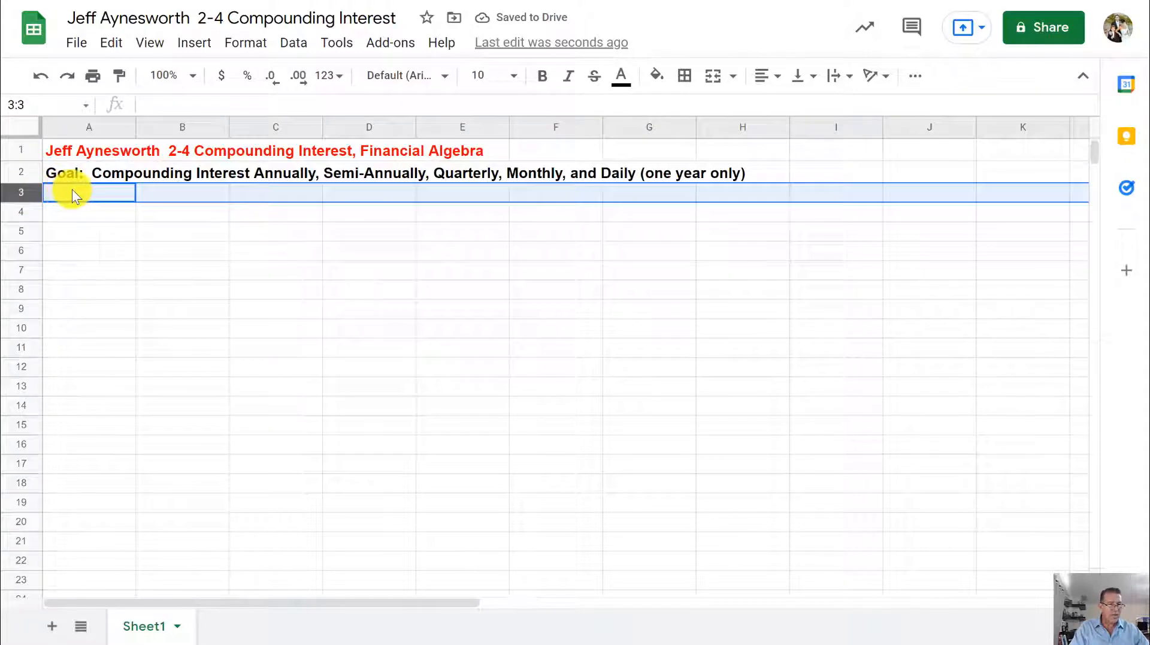
click(81, 192)
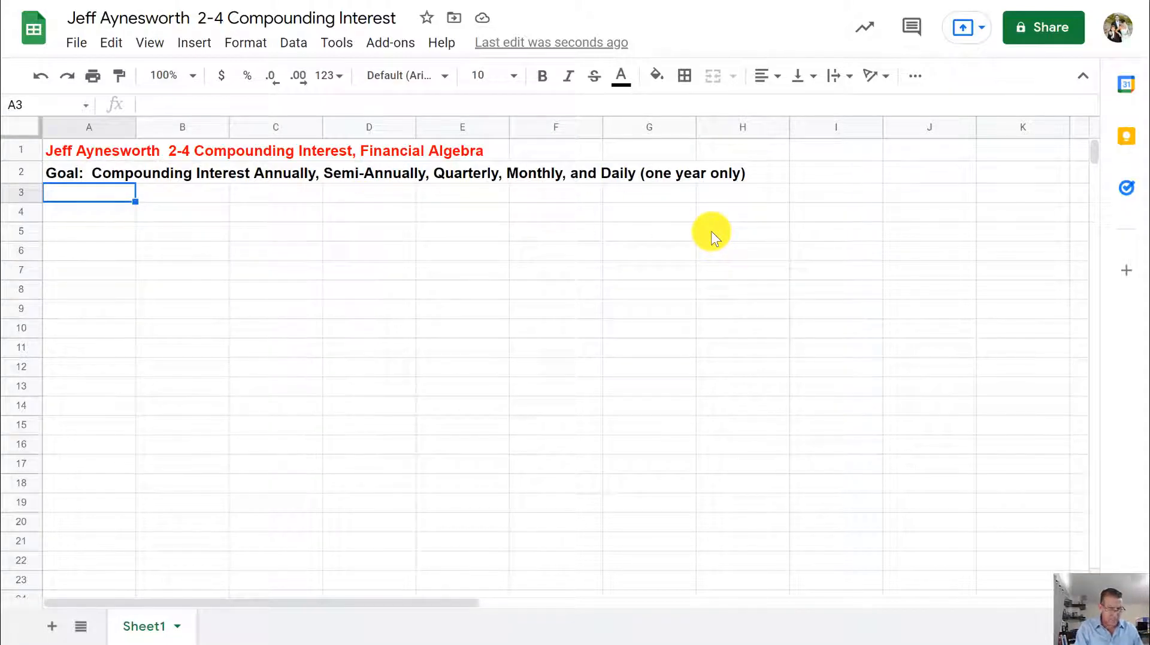
text(Compound)
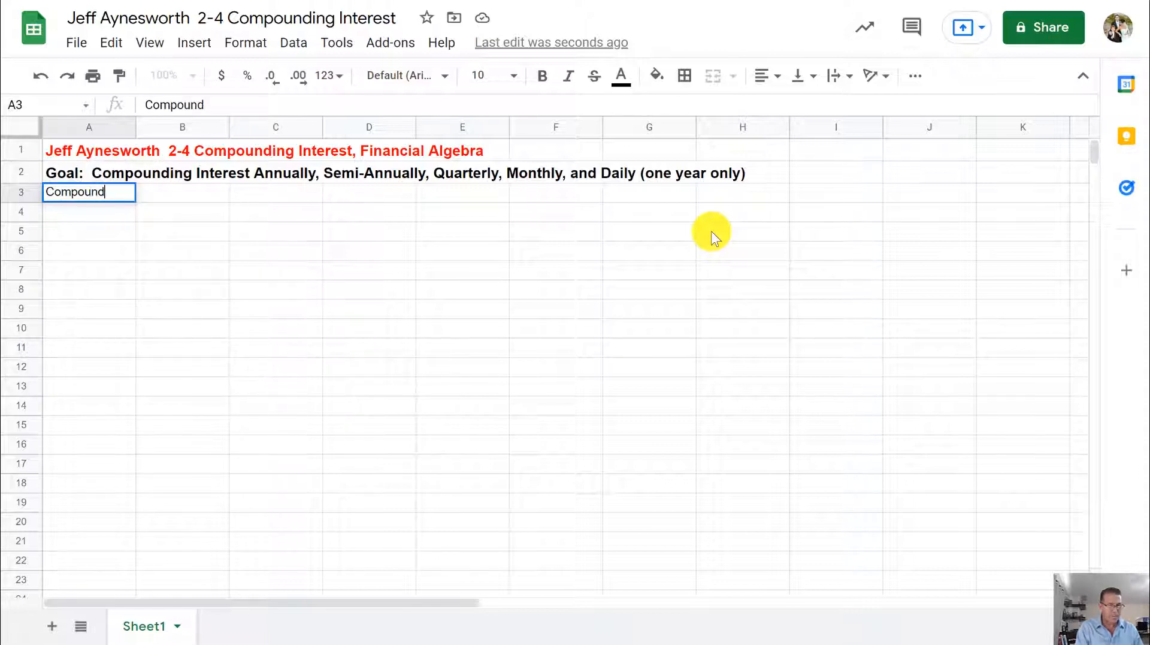
text( Annually)
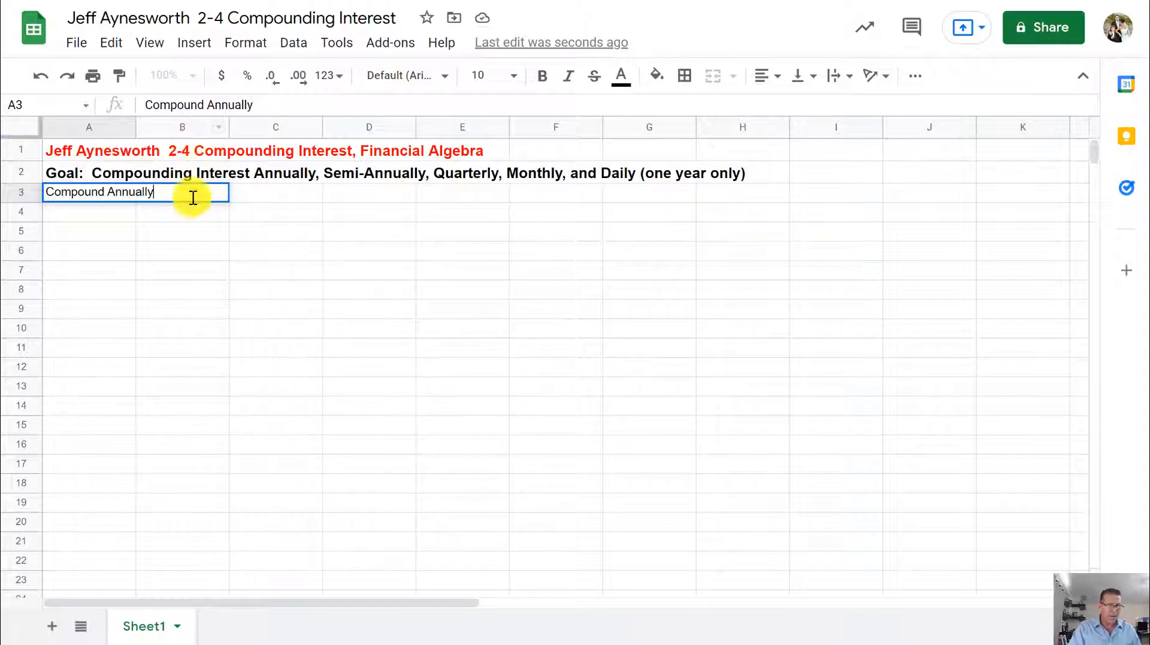
key(Return)
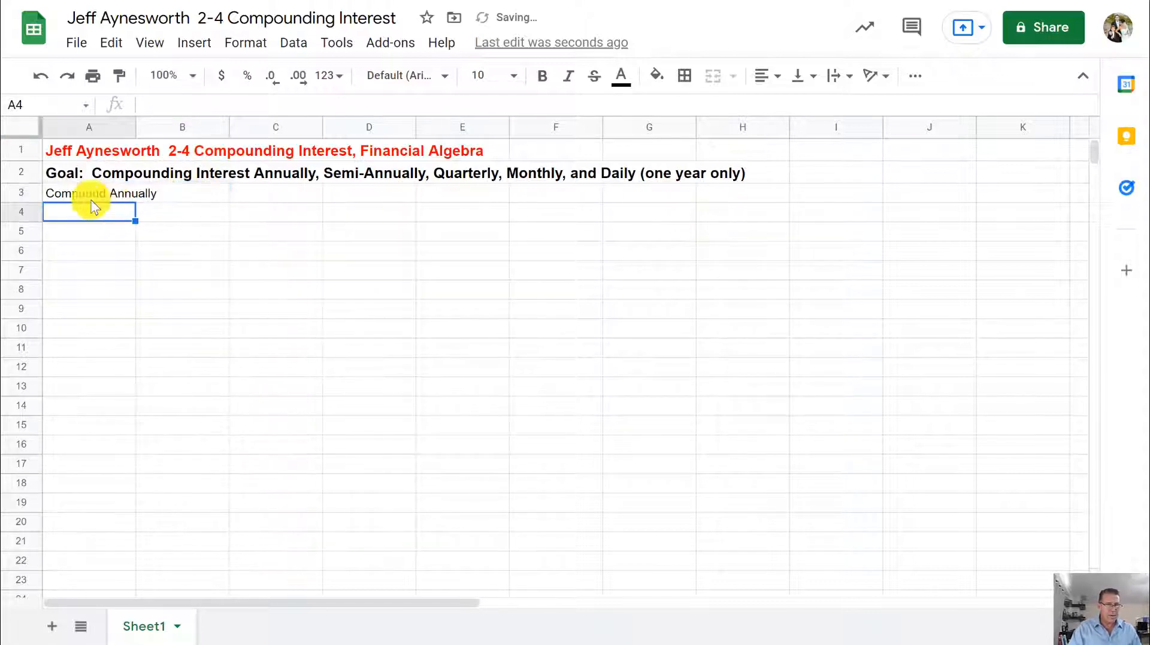
Make the "Compound Annually" heading in cell A3 bold and red.
click(63, 190)
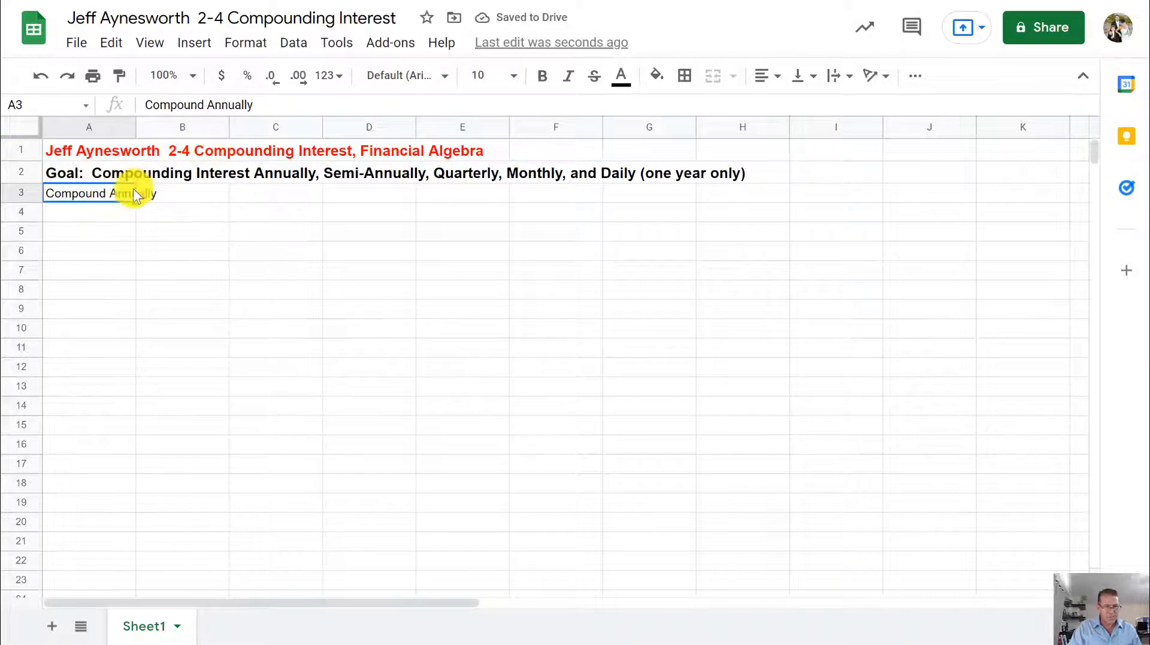
click(542, 76)
click(621, 78)
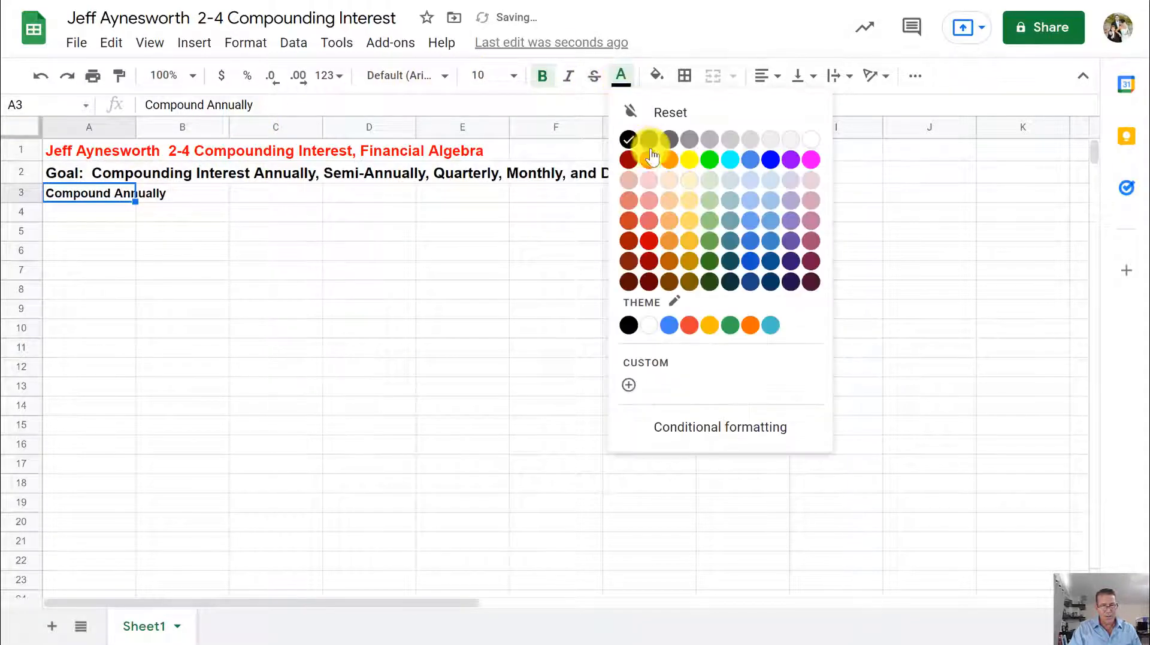
click(629, 161)
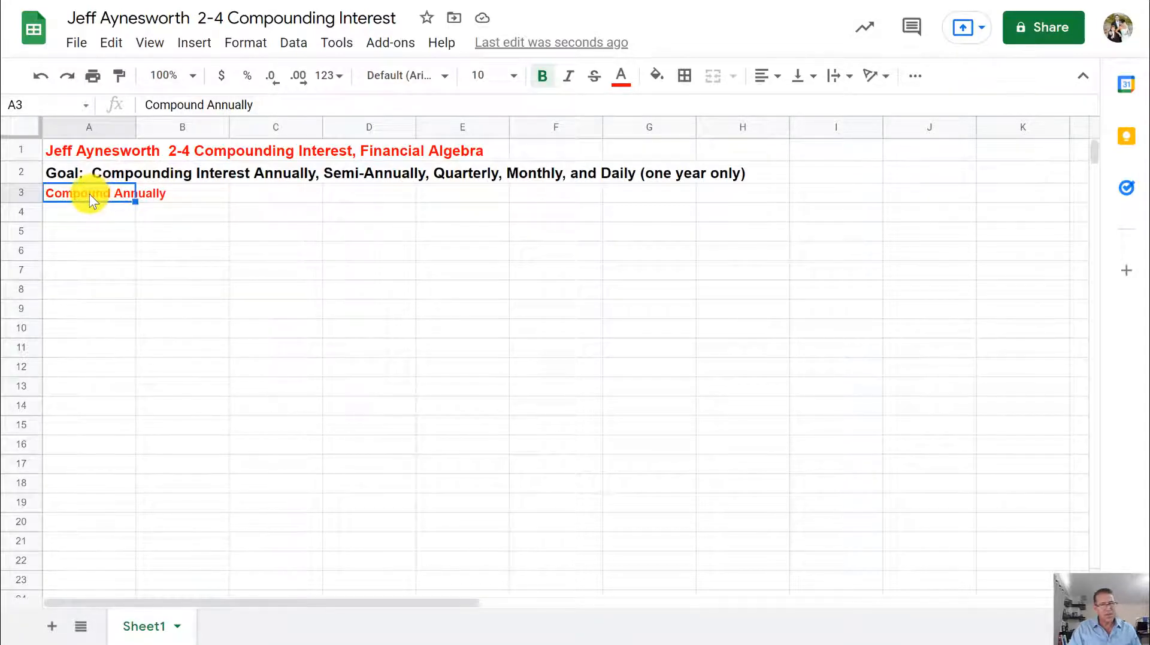
Merge cells A3:B3 and center the "Compound Annually" heading across them.
drag(89, 193, 166, 190)
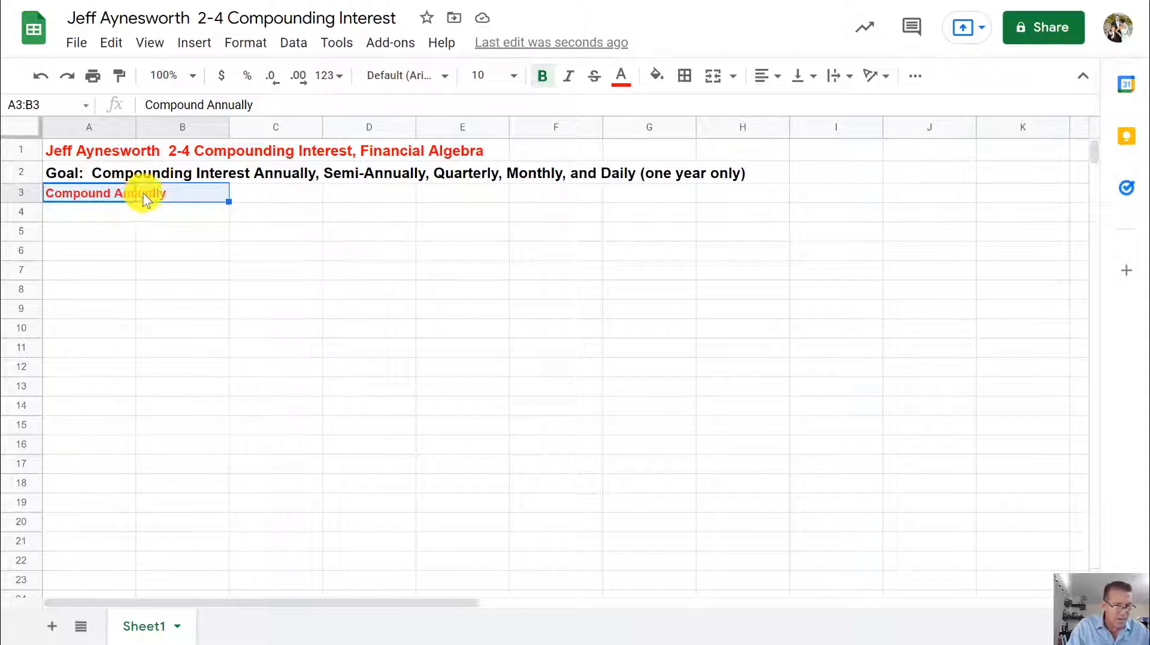
click(715, 84)
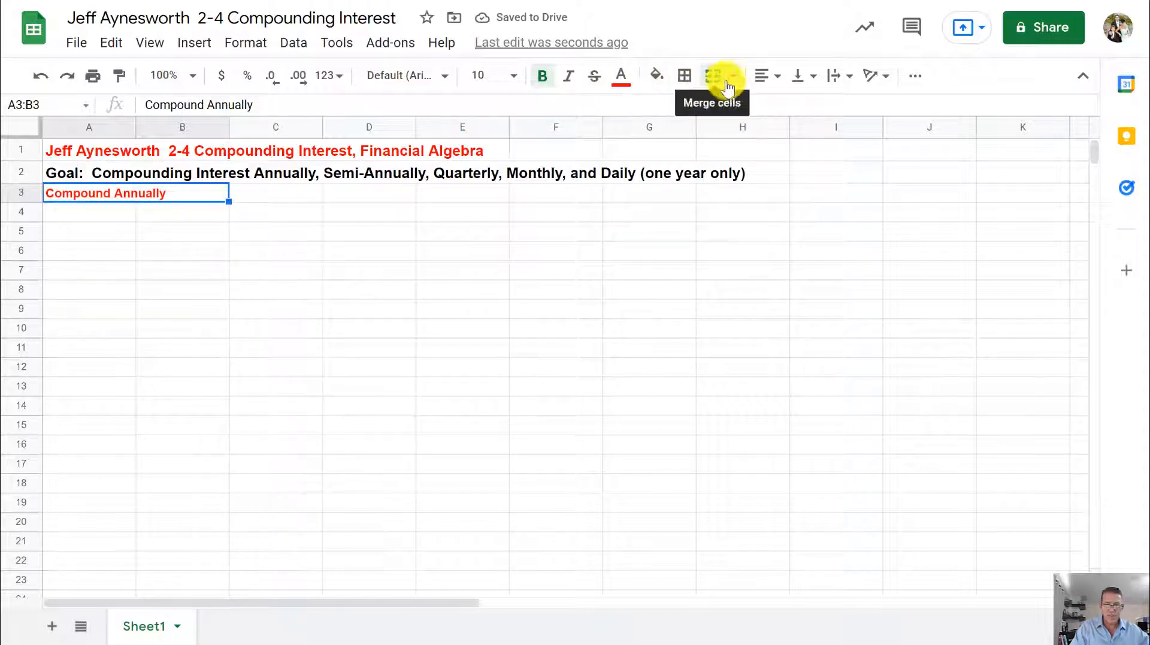
click(765, 84)
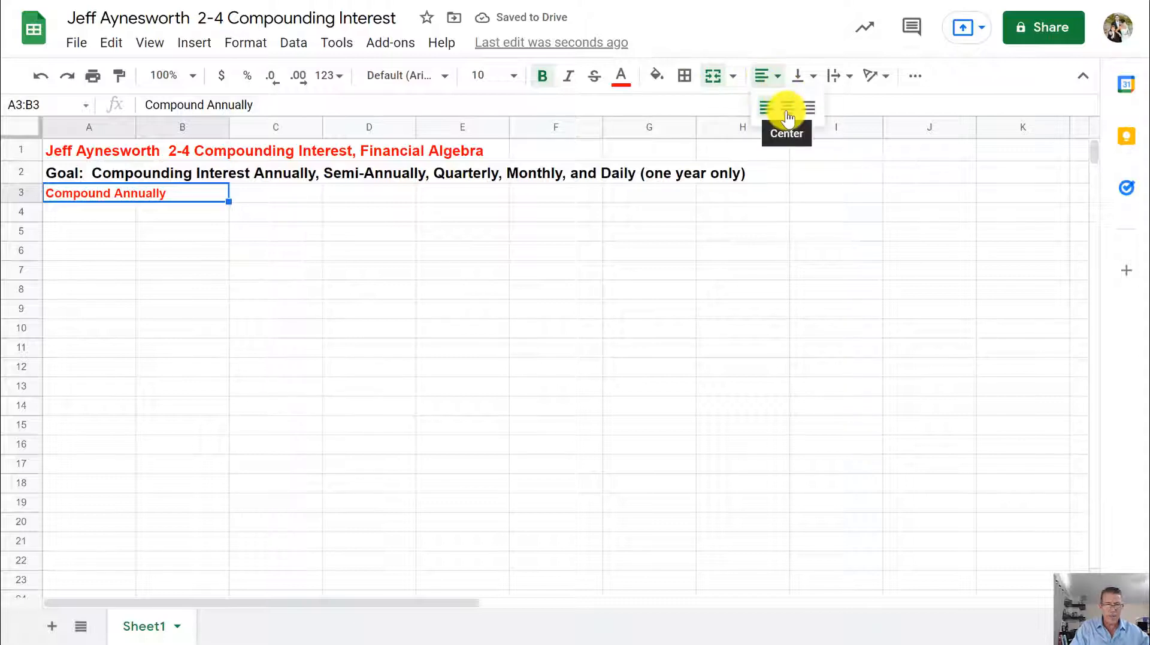
click(785, 110)
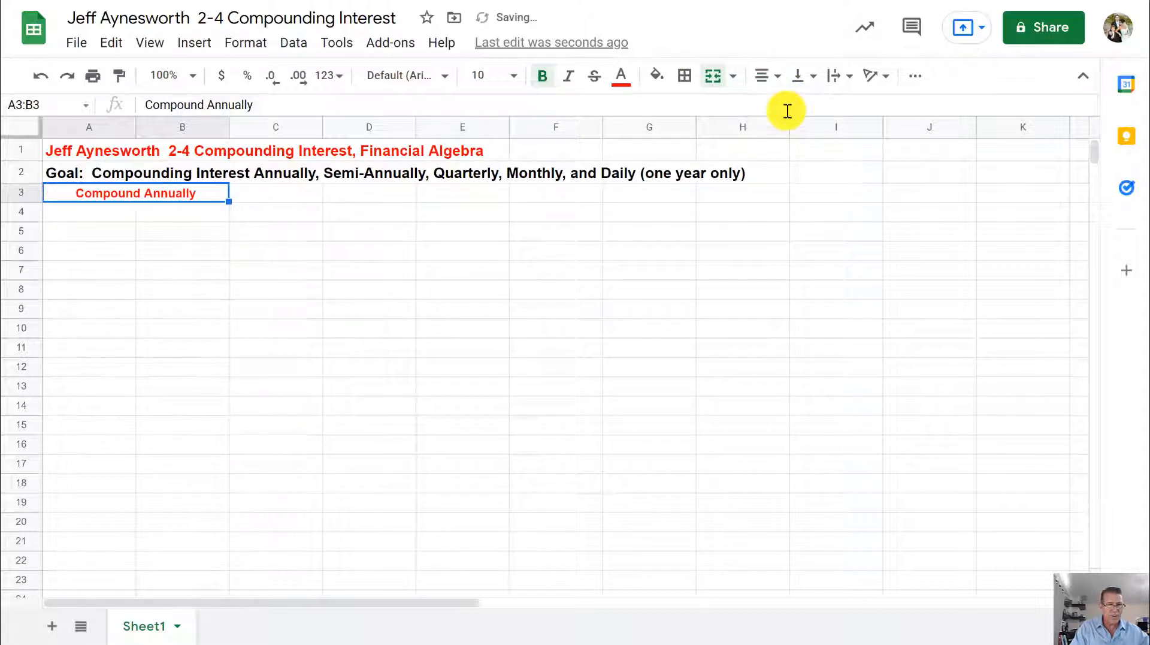
click(123, 210)
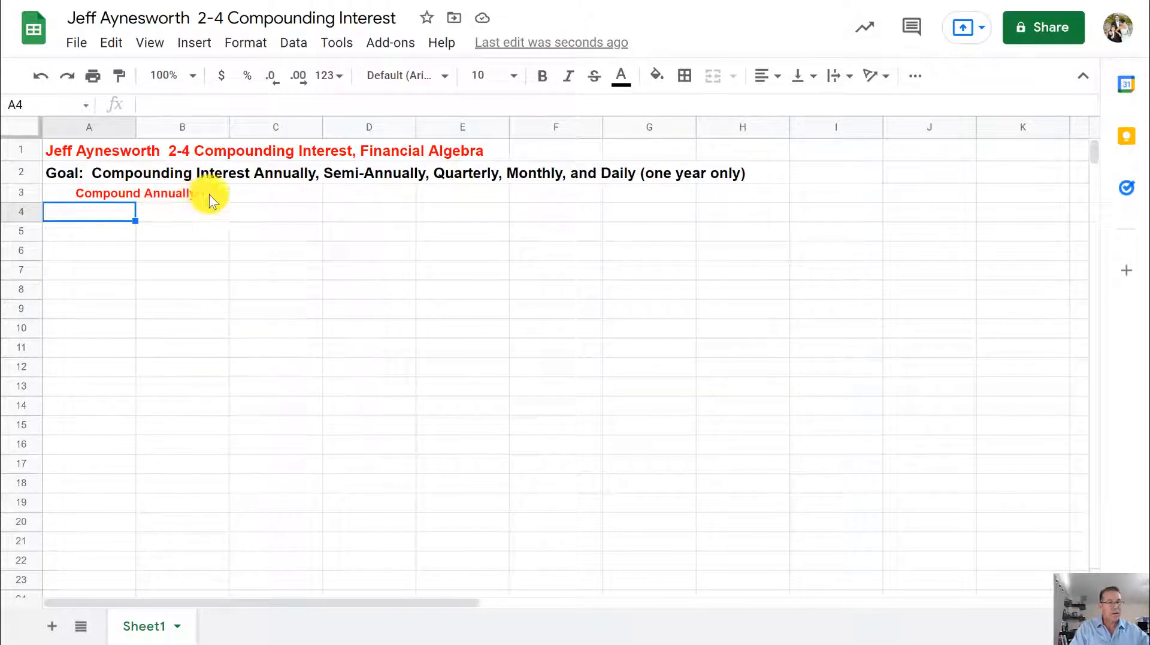
Enter the label "Principal" in cell C3, beside the "Compound Annually" heading.
click(266, 192)
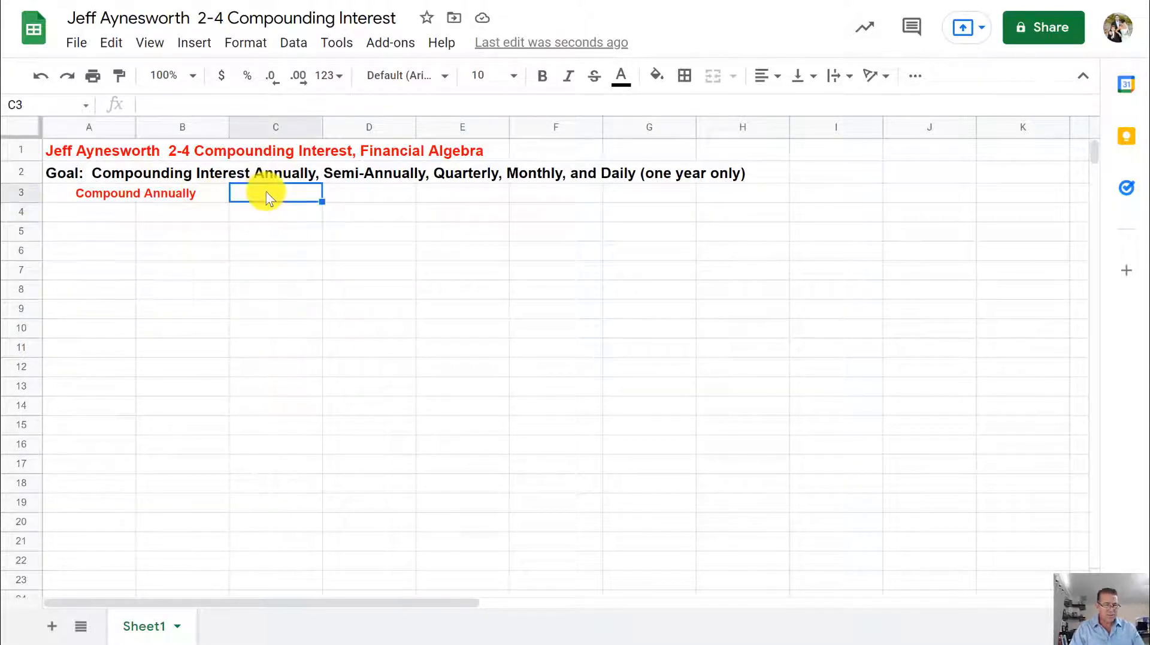
text(prin)
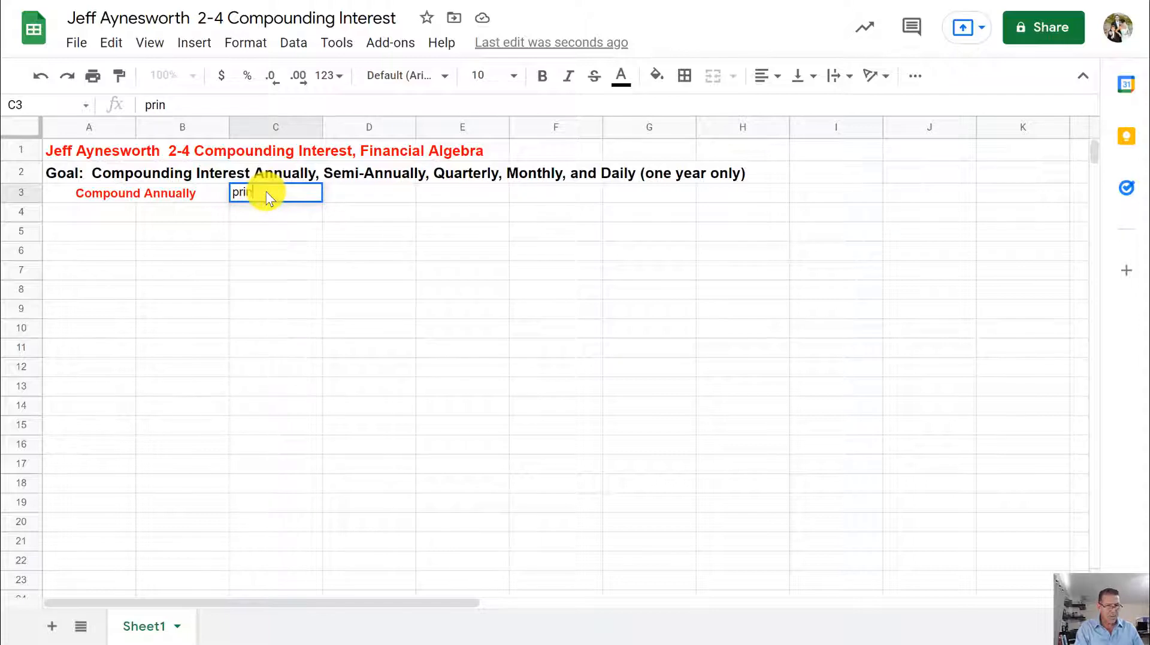
key(BackSpace)
key(BackSpace)
key(BackSpace)
key(BackSpace)
text(P)
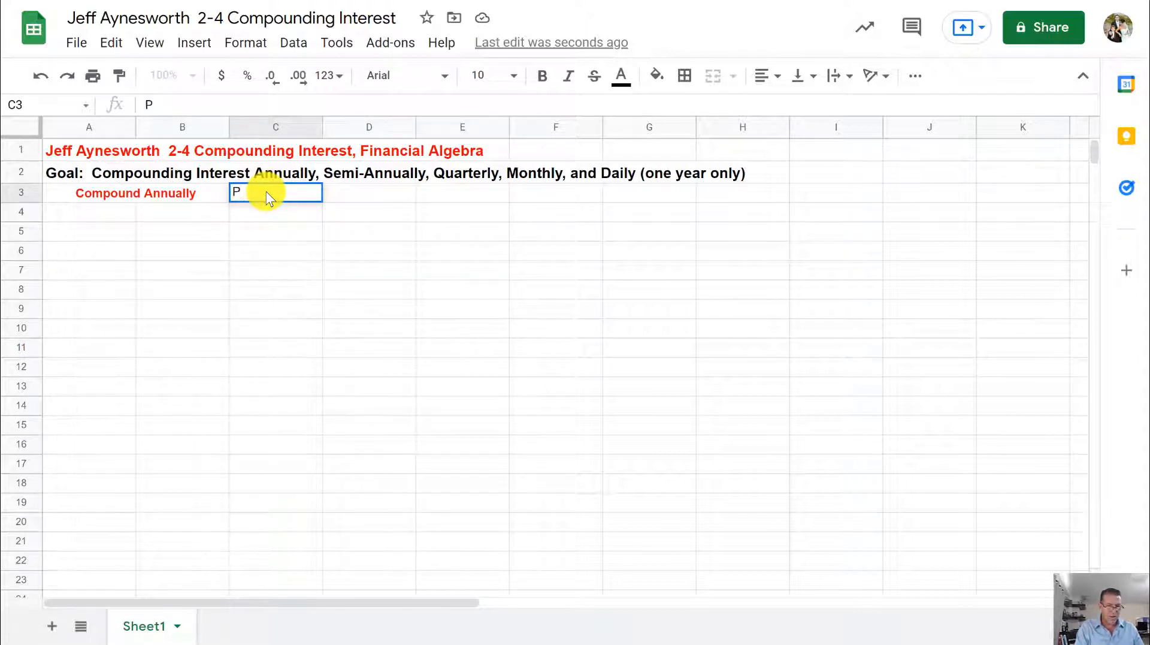
text(rincia)
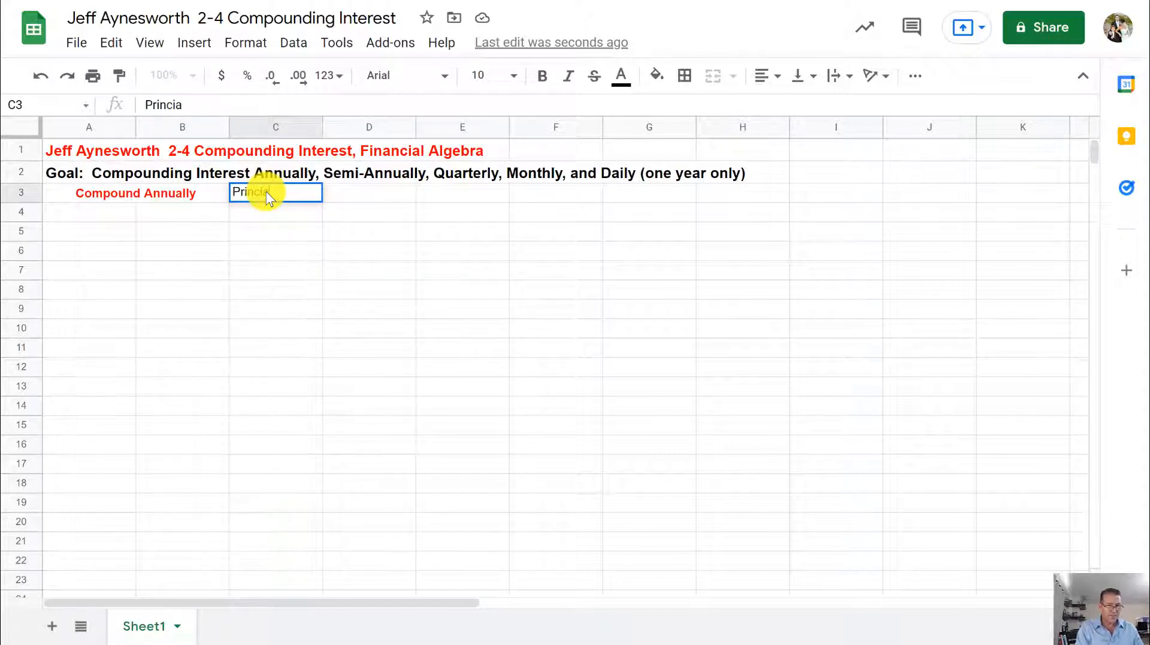
key(BackSpace)
text(p)
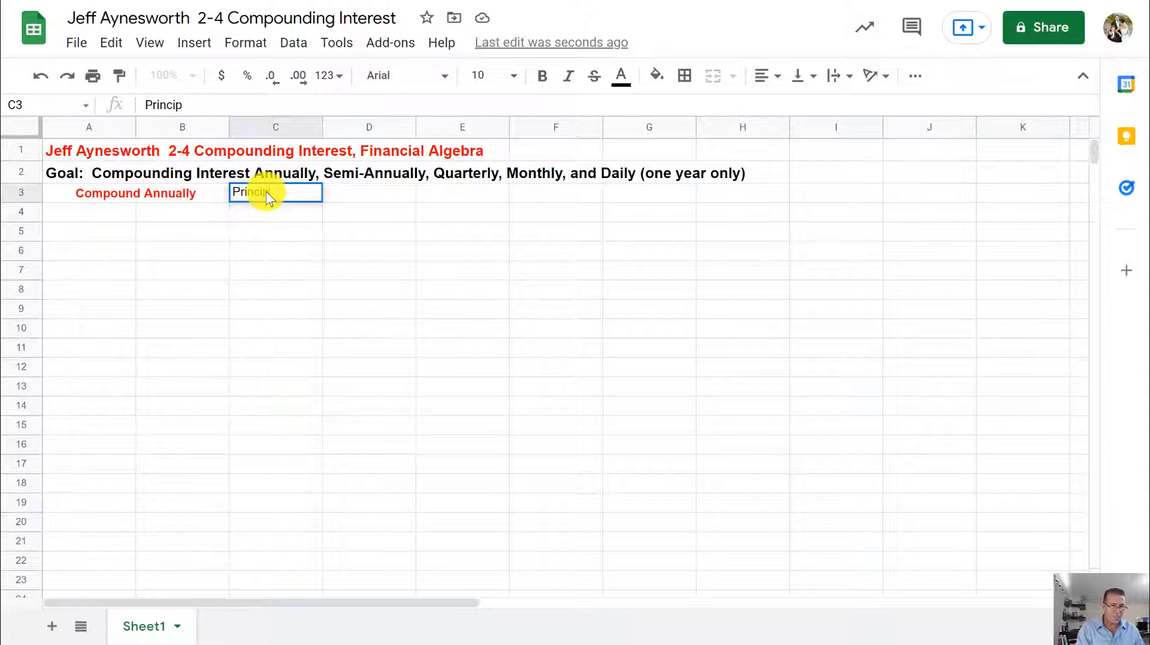
text(al)
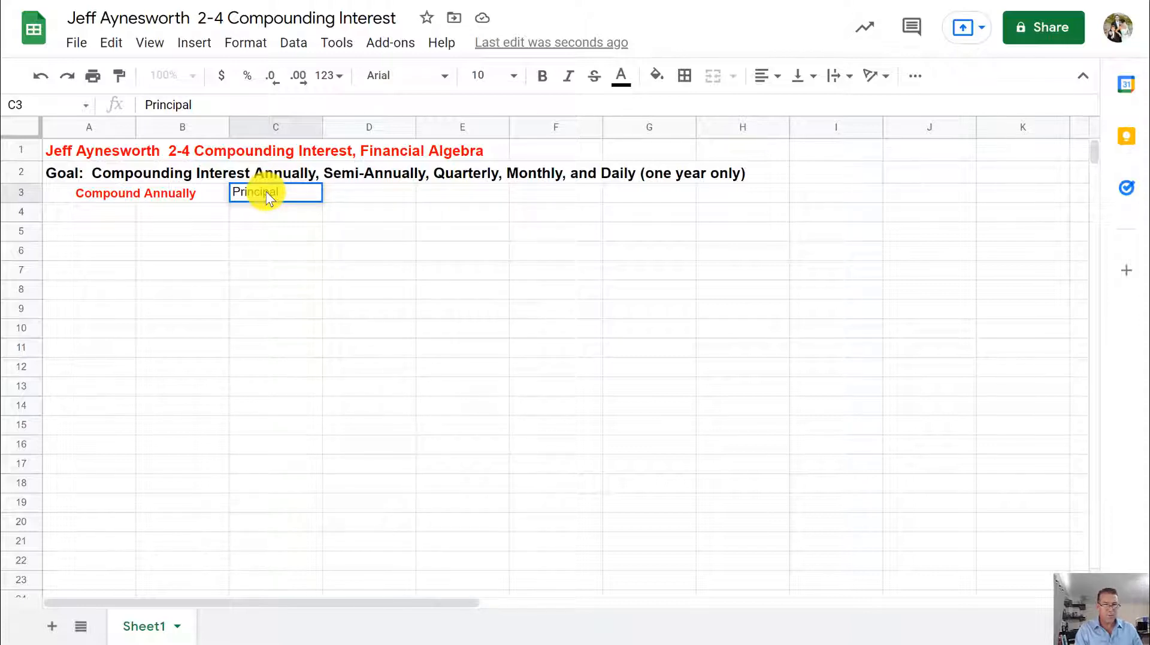
key(Tab)
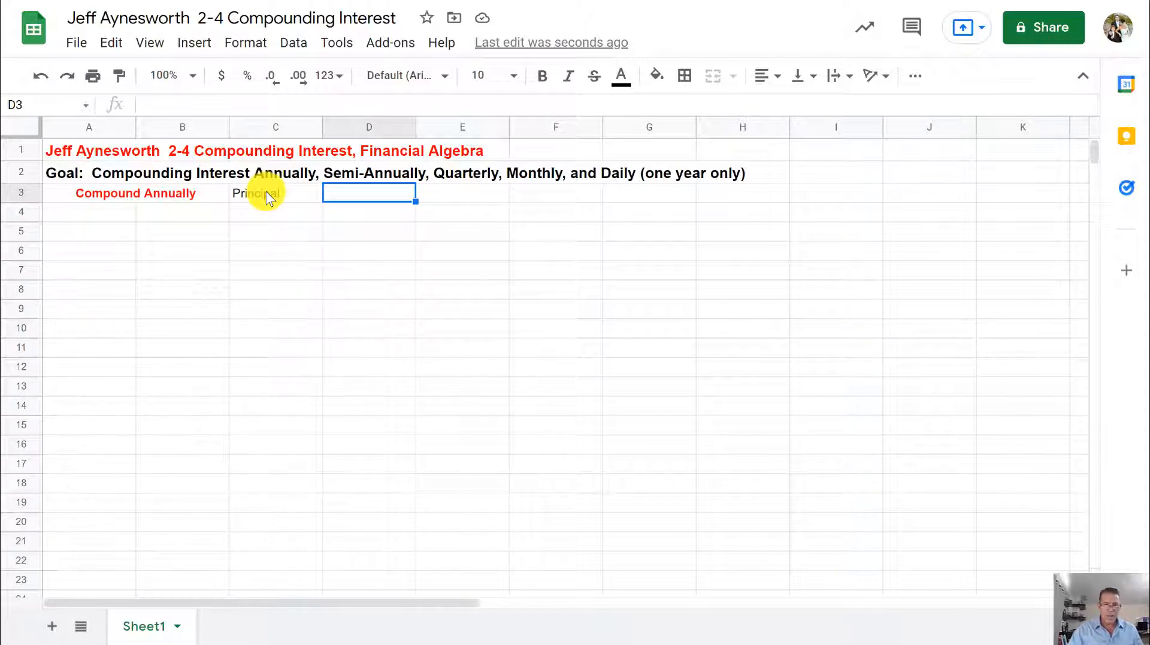
Enter the deposit of 30000 from the lesson notes in cell D3 and format it as currency.
click(687, 613)
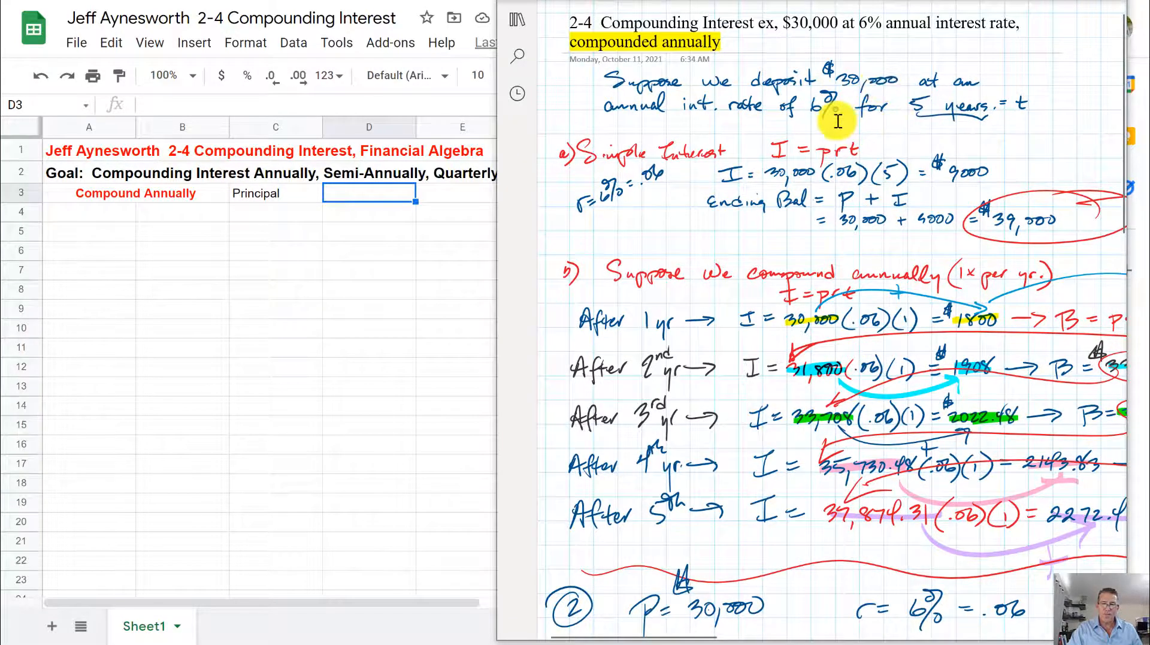
click(388, 192)
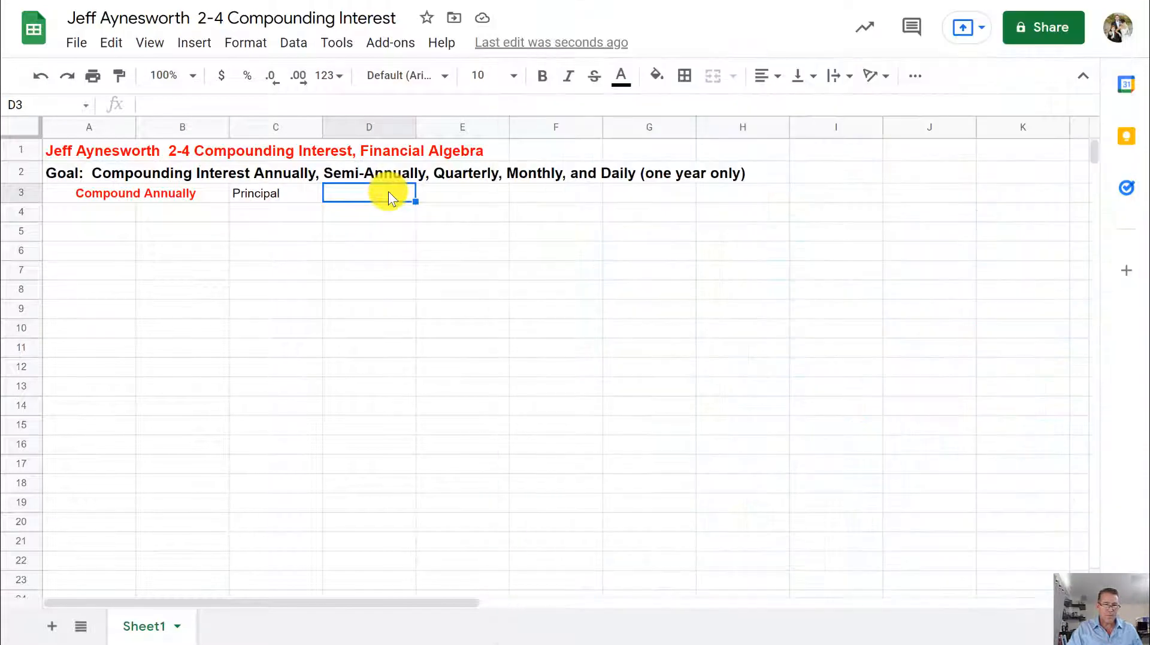
text(30000)
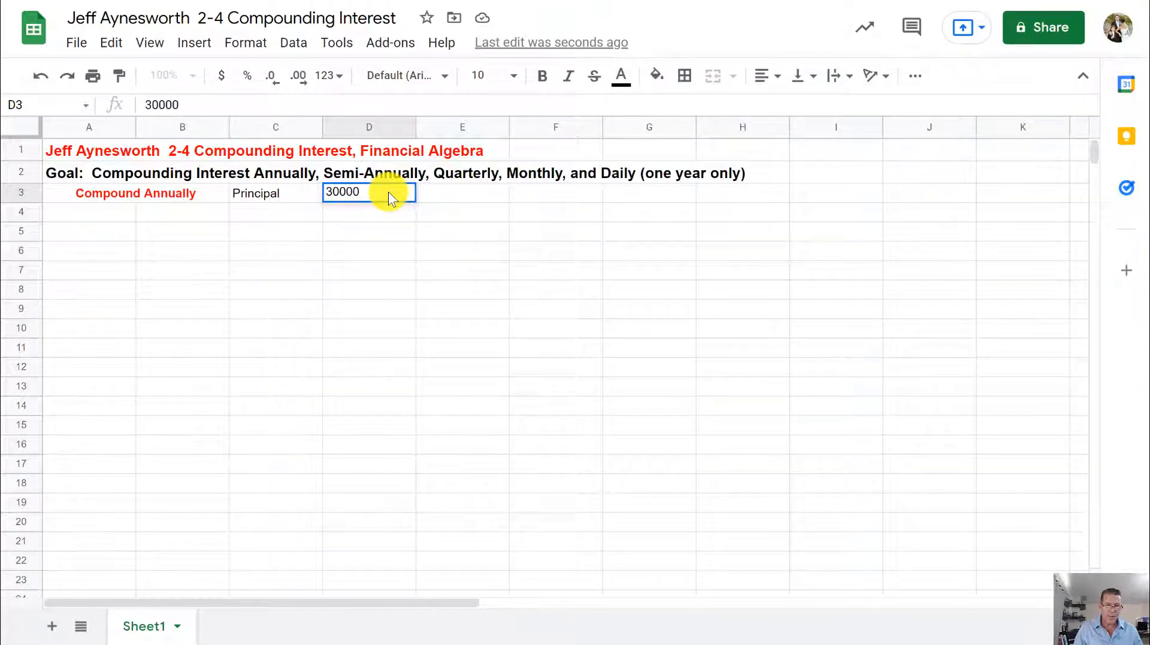
key(Return)
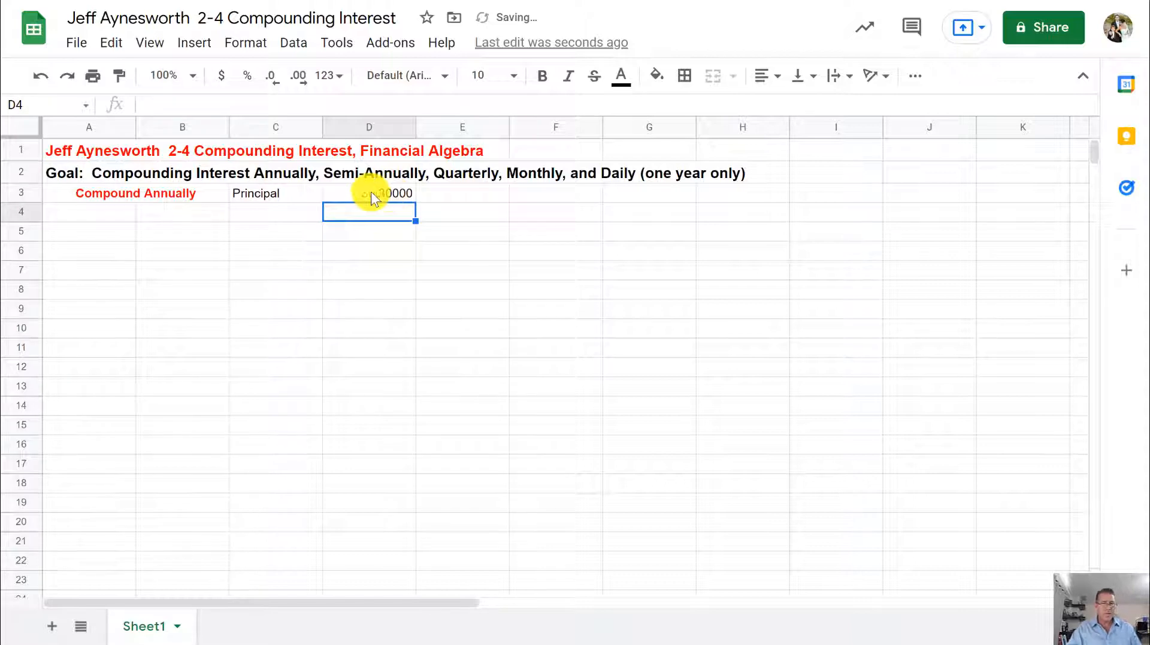
click(370, 192)
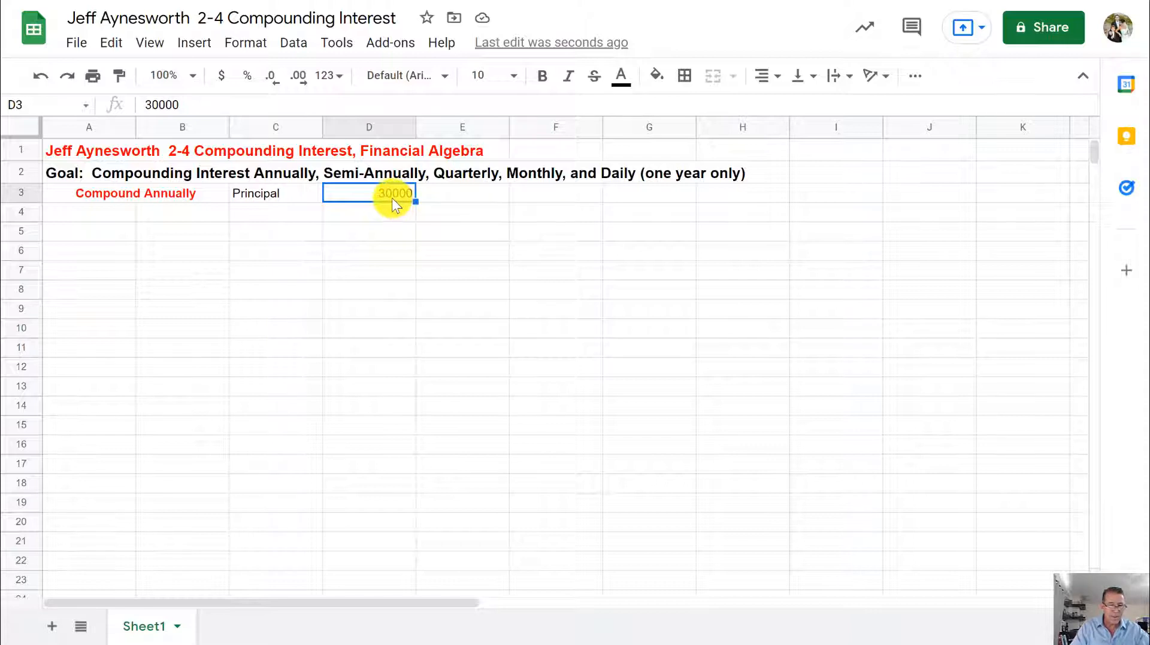
click(221, 77)
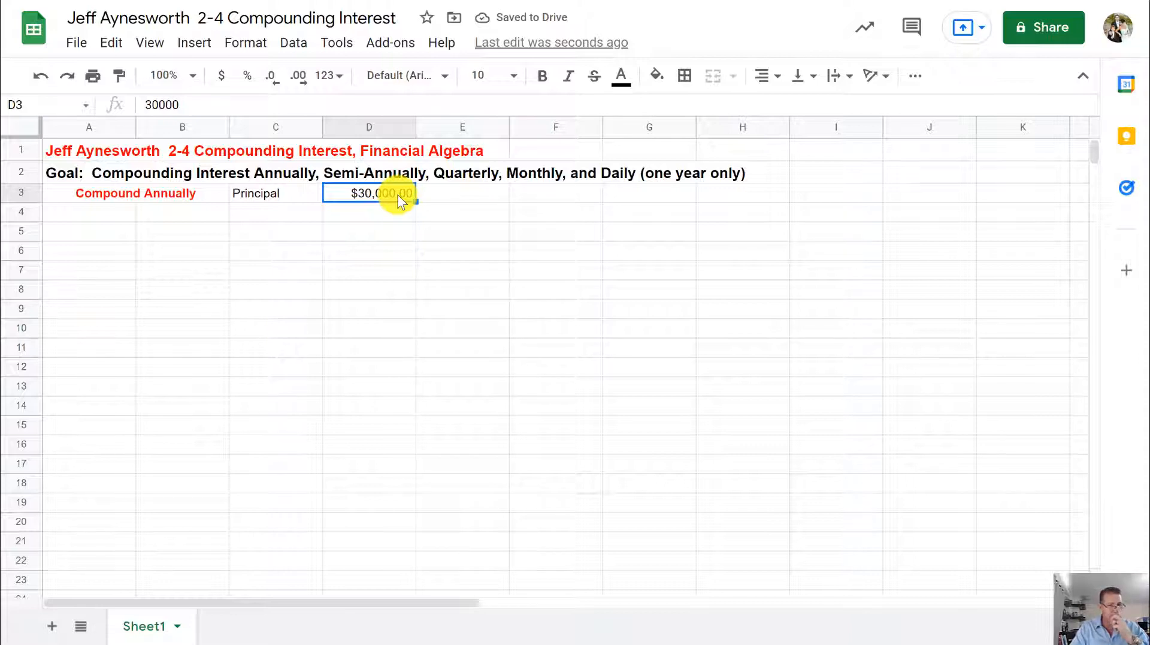
Enter the label "Interest Rate" in cell C4, below "Principal".
click(286, 213)
text(In)
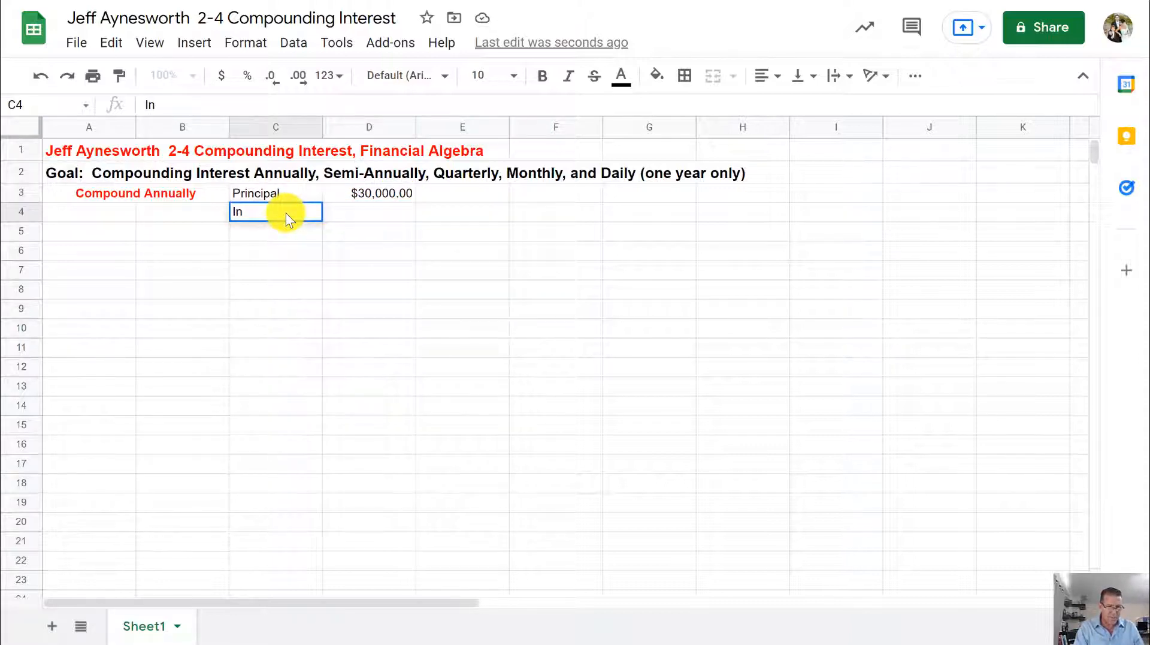
text(terest)
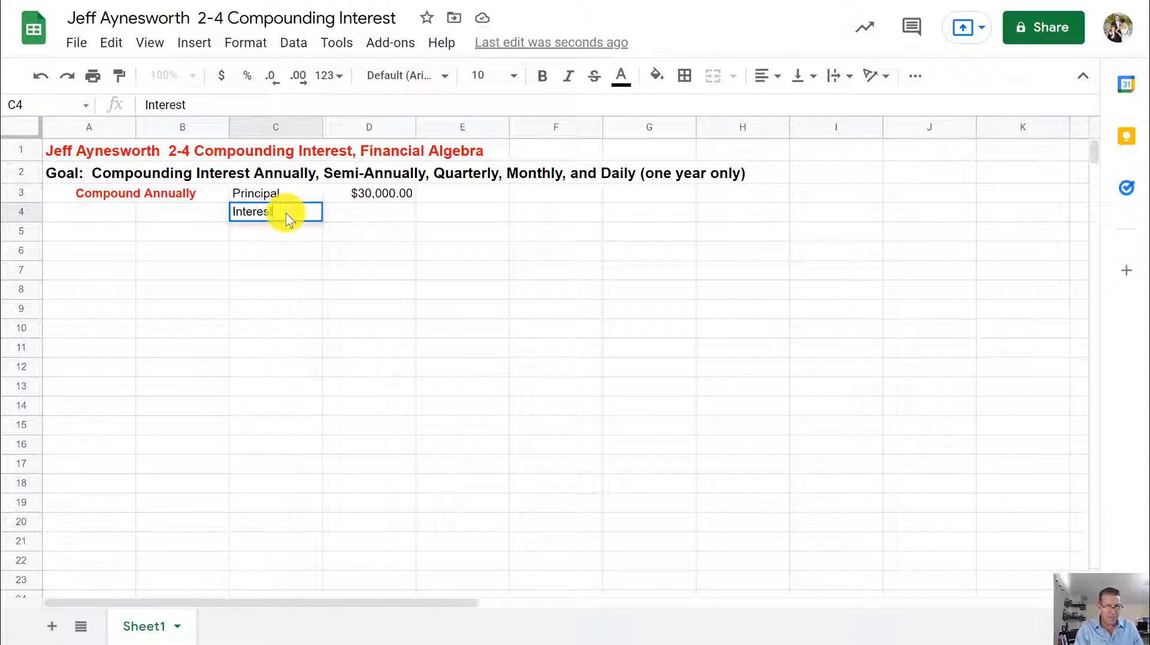
text( Rate)
key(Tab)
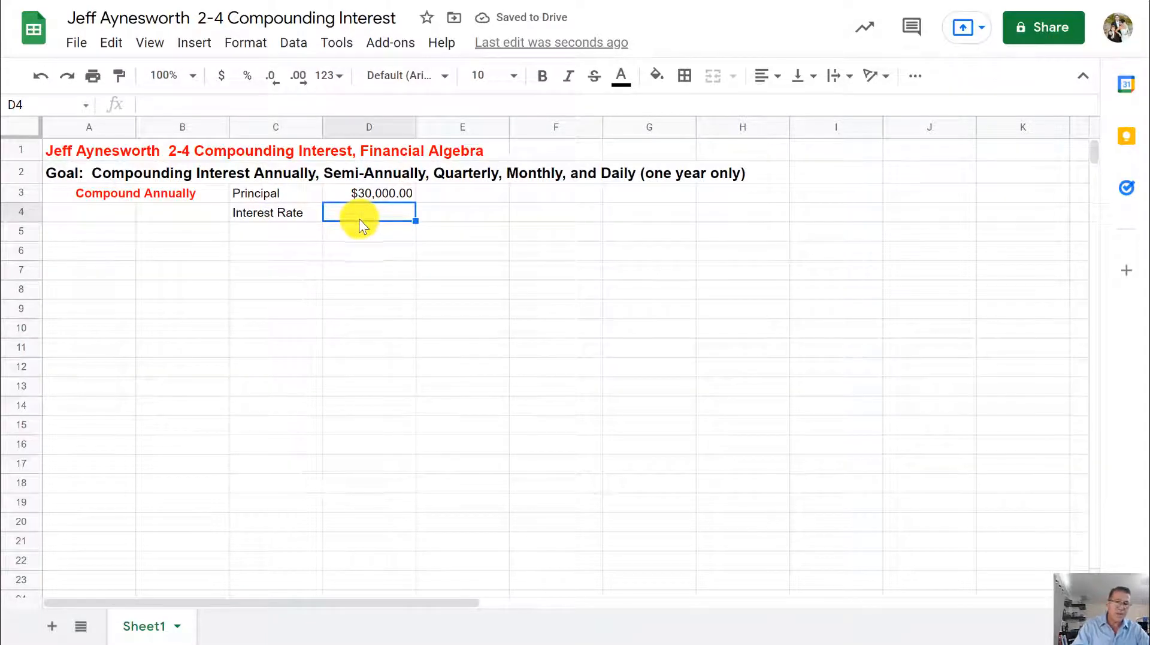
Format cell D4 as a percentage and enter the 6% interest rate from the lesson notes.
click(247, 76)
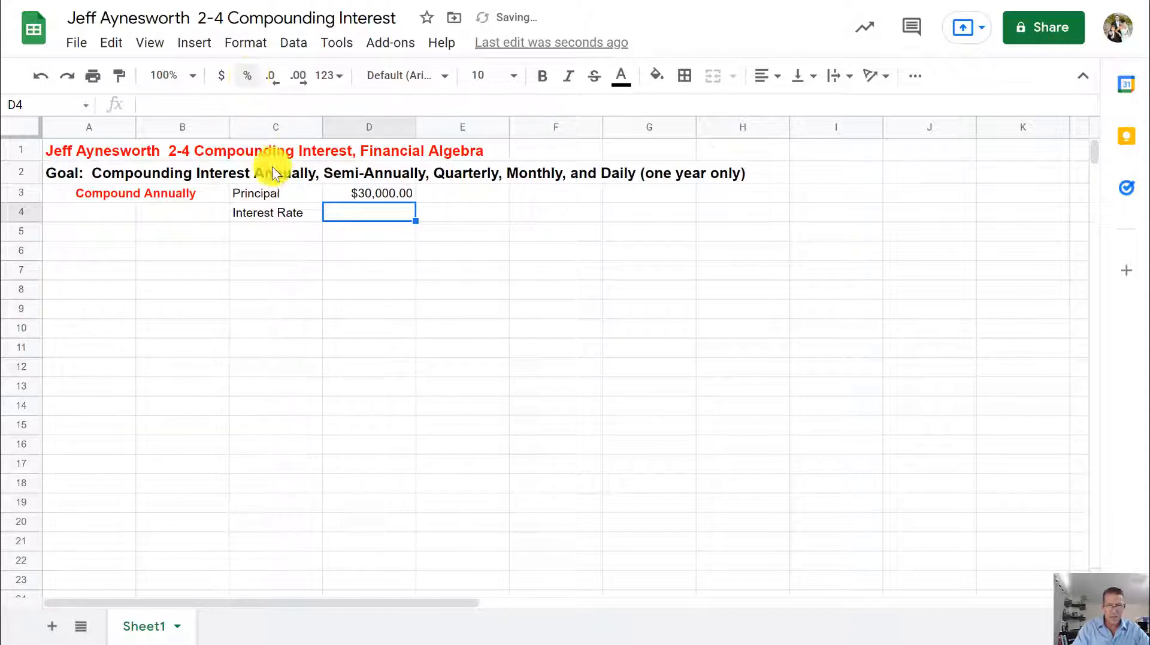
click(647, 642)
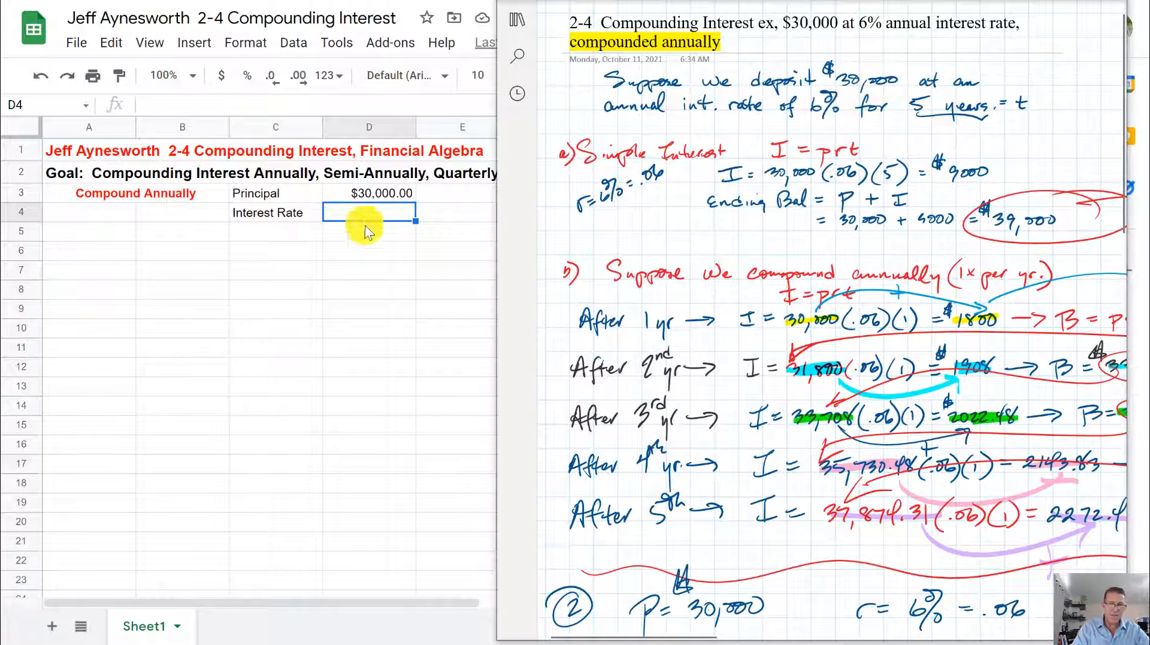
click(381, 212)
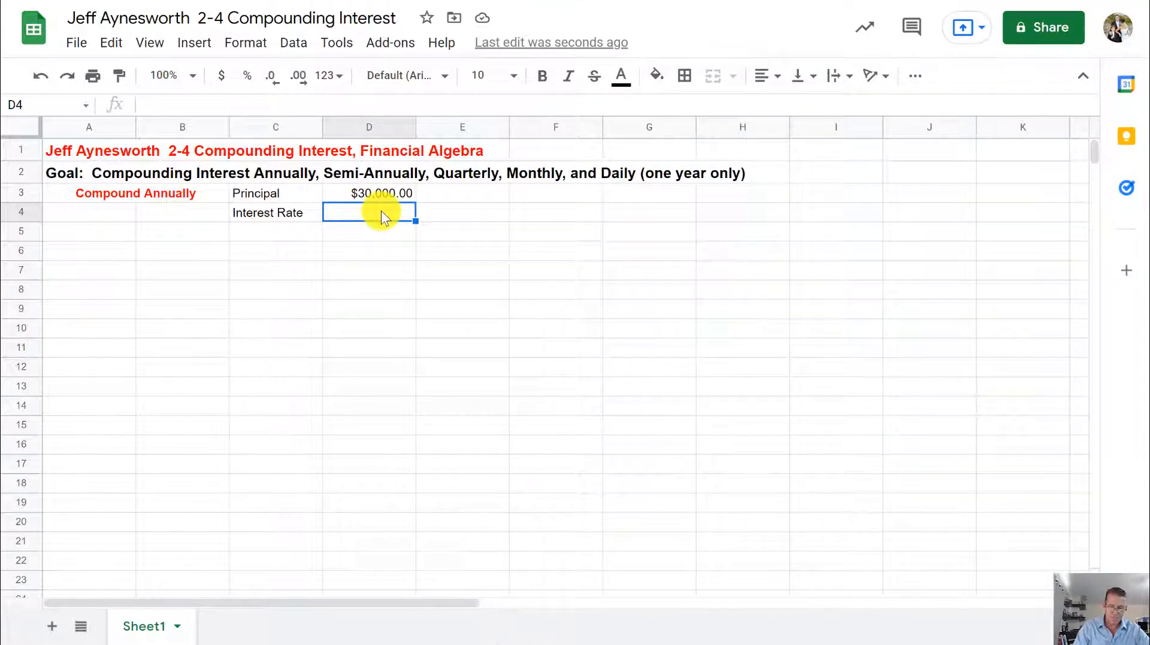
text(6%)
key(Return)
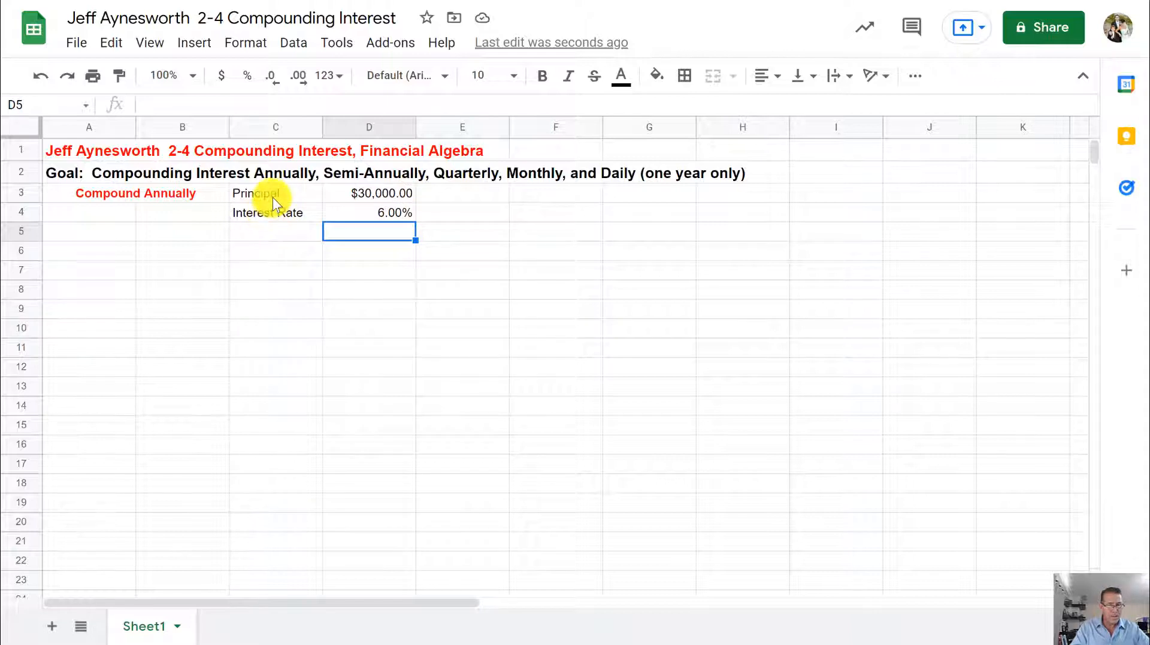
Bold the principal and interest rate labels and values in cells C3:D4.
drag(272, 197, 363, 206)
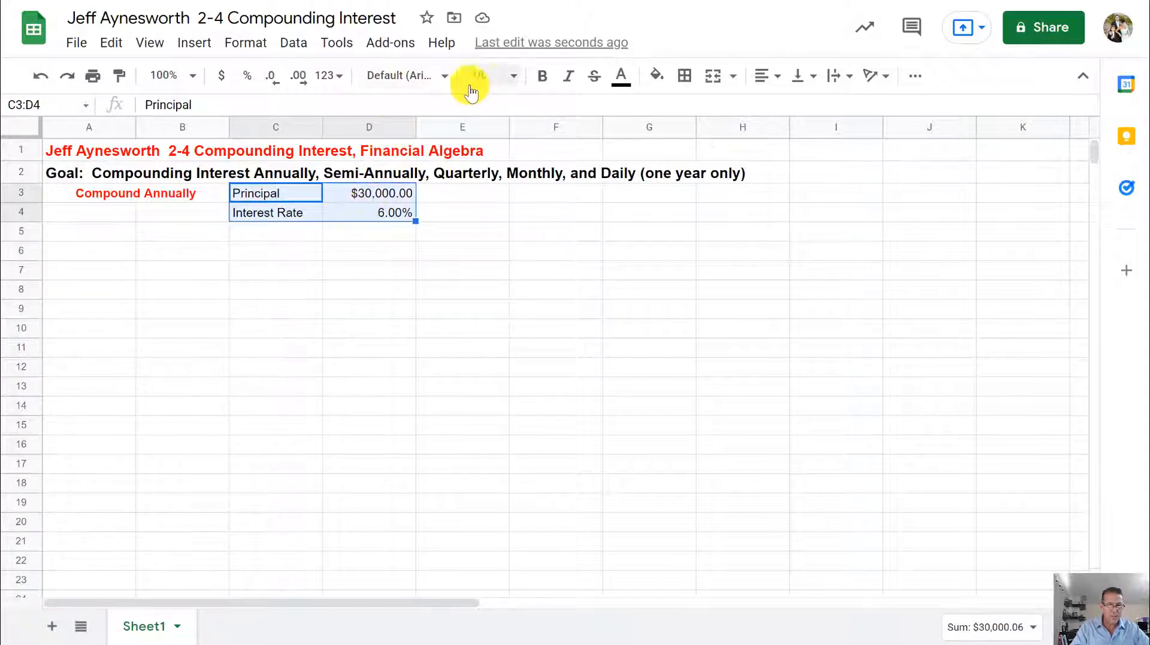
click(542, 76)
click(500, 232)
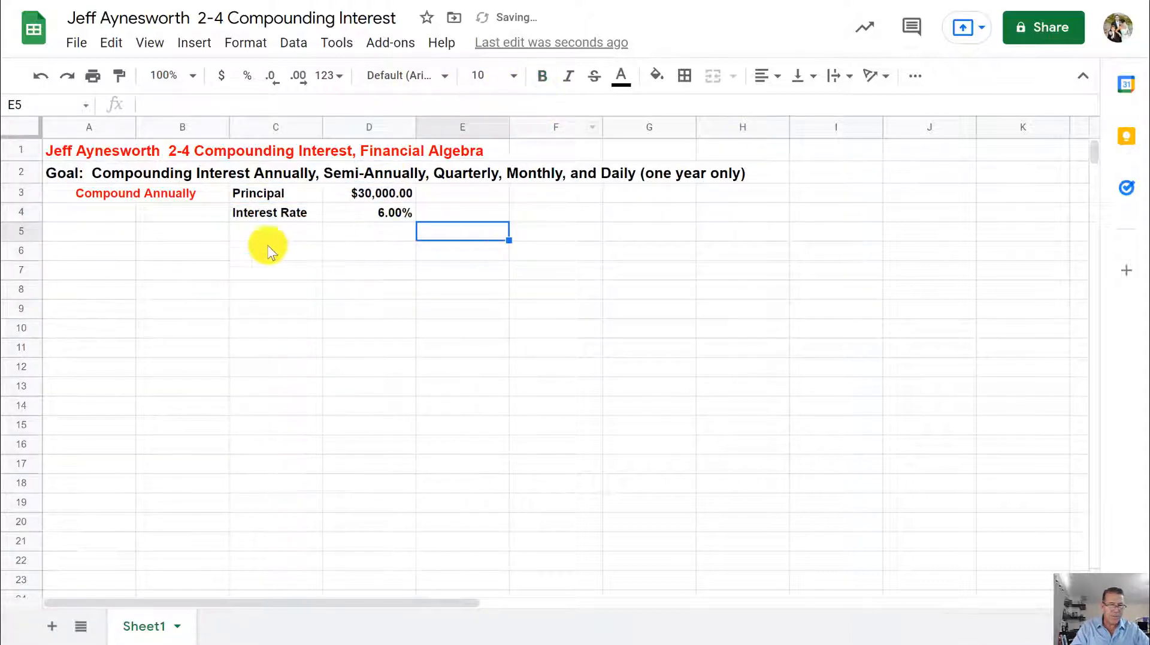
Enter the column header "Year" in cell A5, below the "Compound Annually" heading.
click(124, 233)
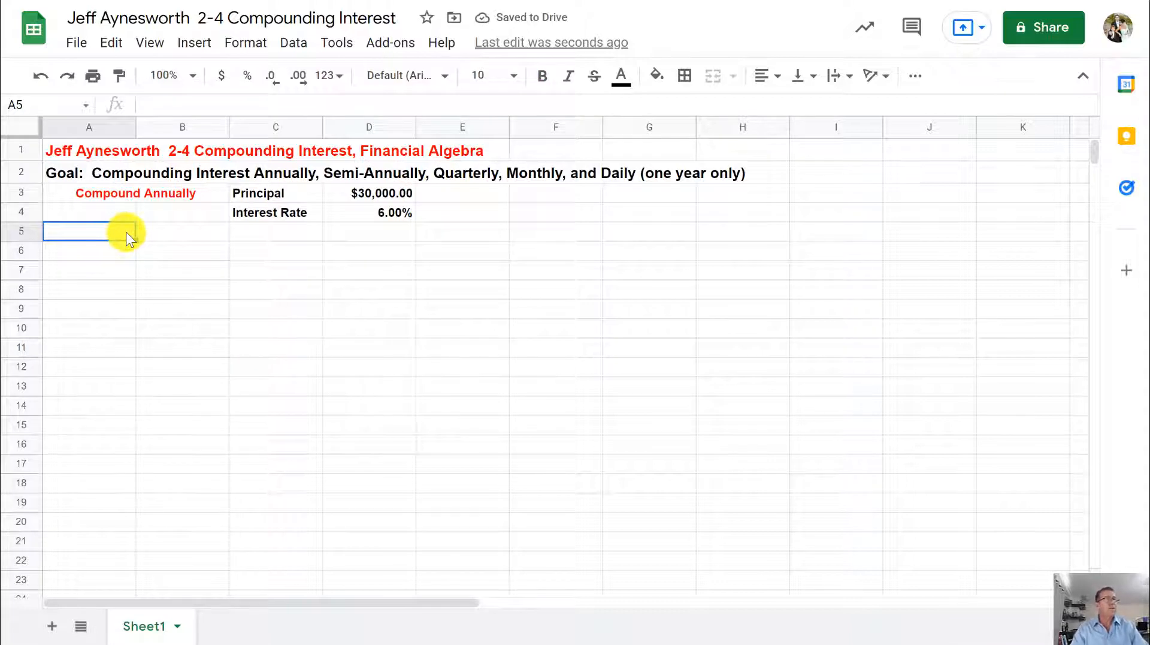
text(Yar)
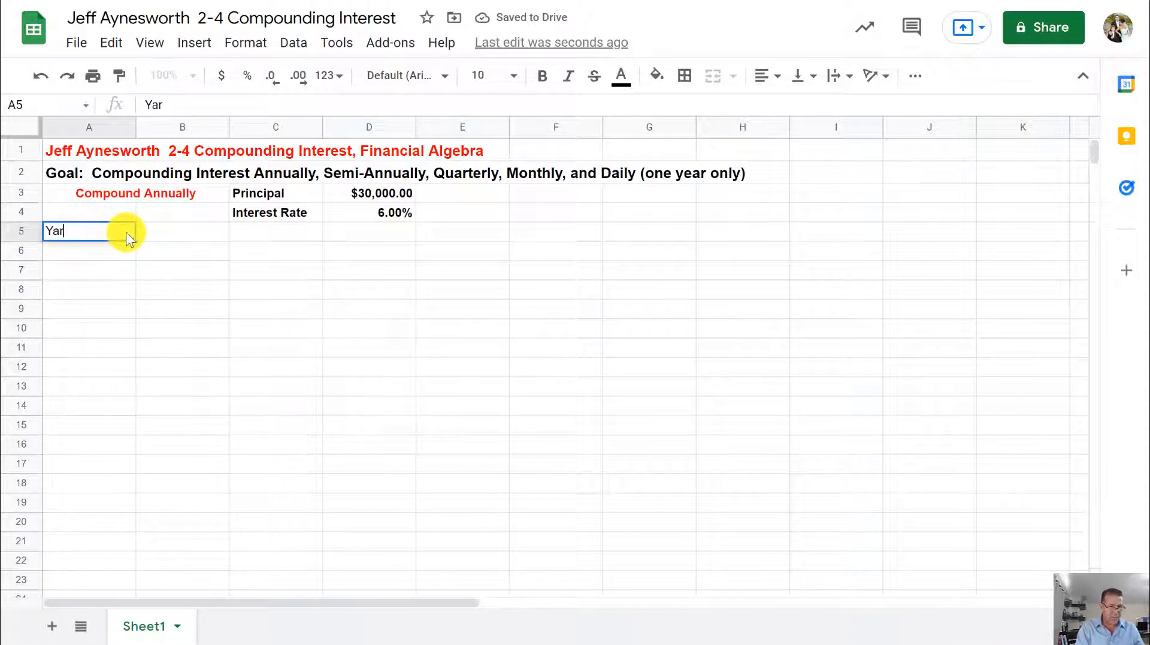
key(BackSpace)
text(ear)
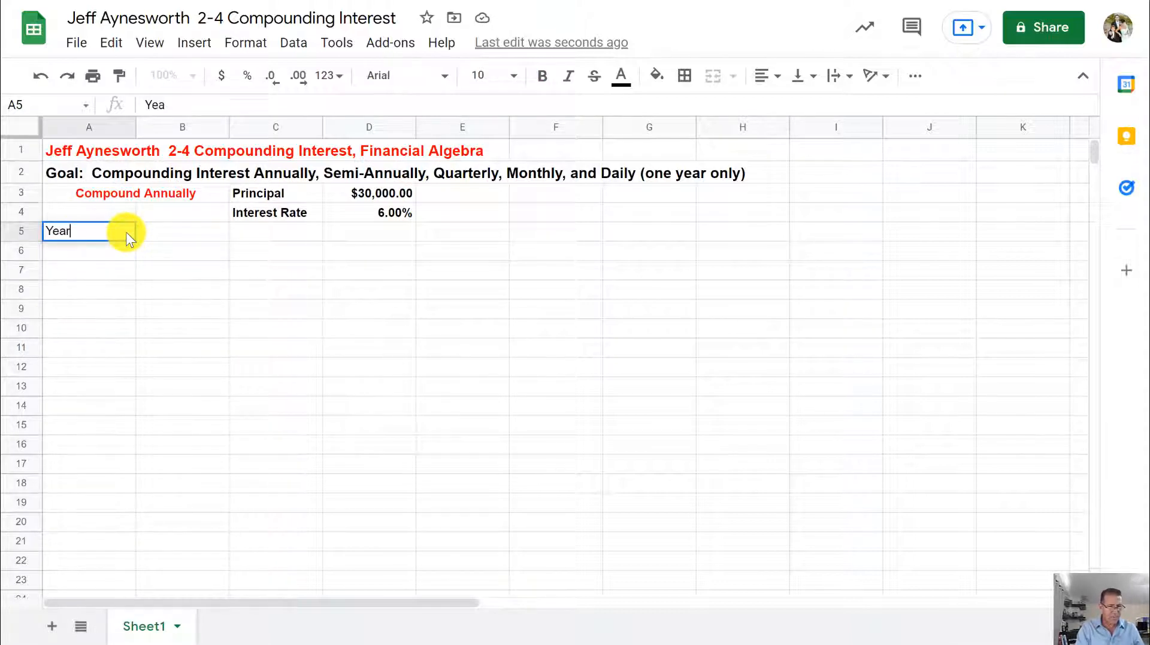
key(Tab)
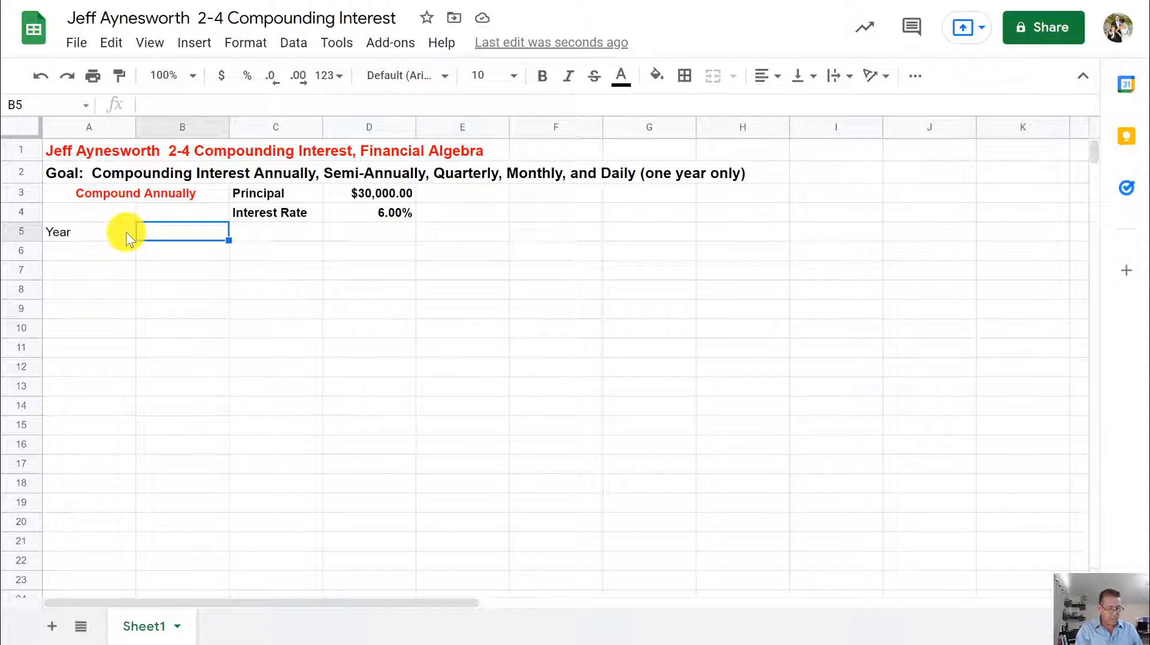
Enter the column header "Principal (Beg Bal)" in cell B5, beside "Year".
text(Pir)
key(BackSpace)
text(rin)
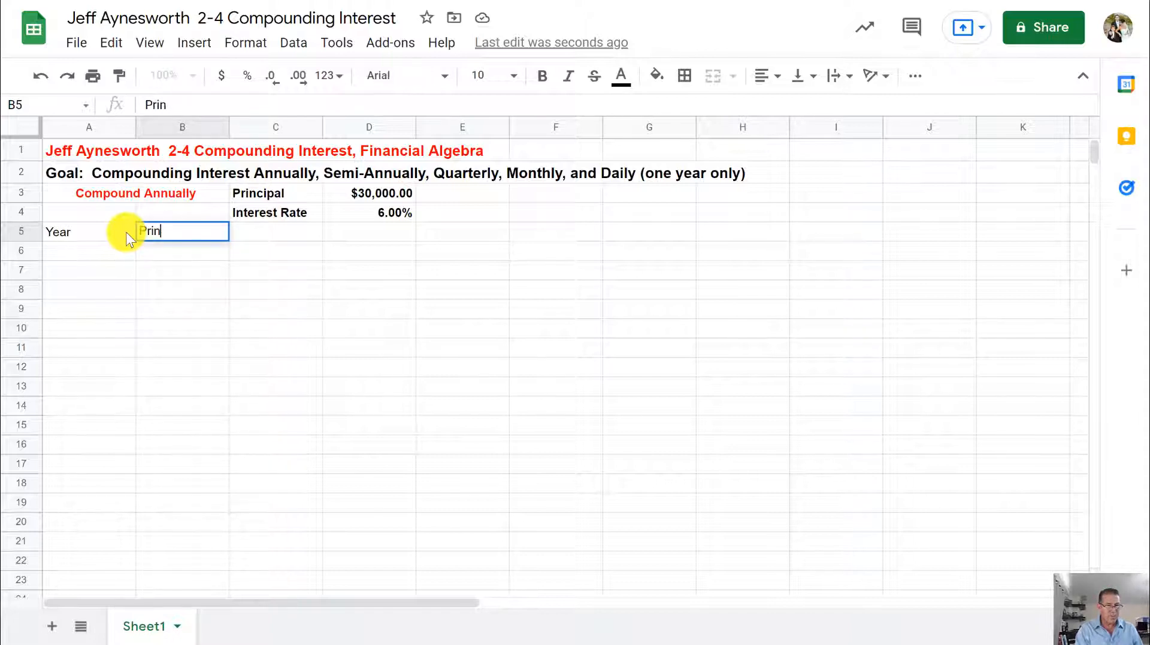
text(cial)
key(BackSpace)
key(BackSpace)
text(pal)
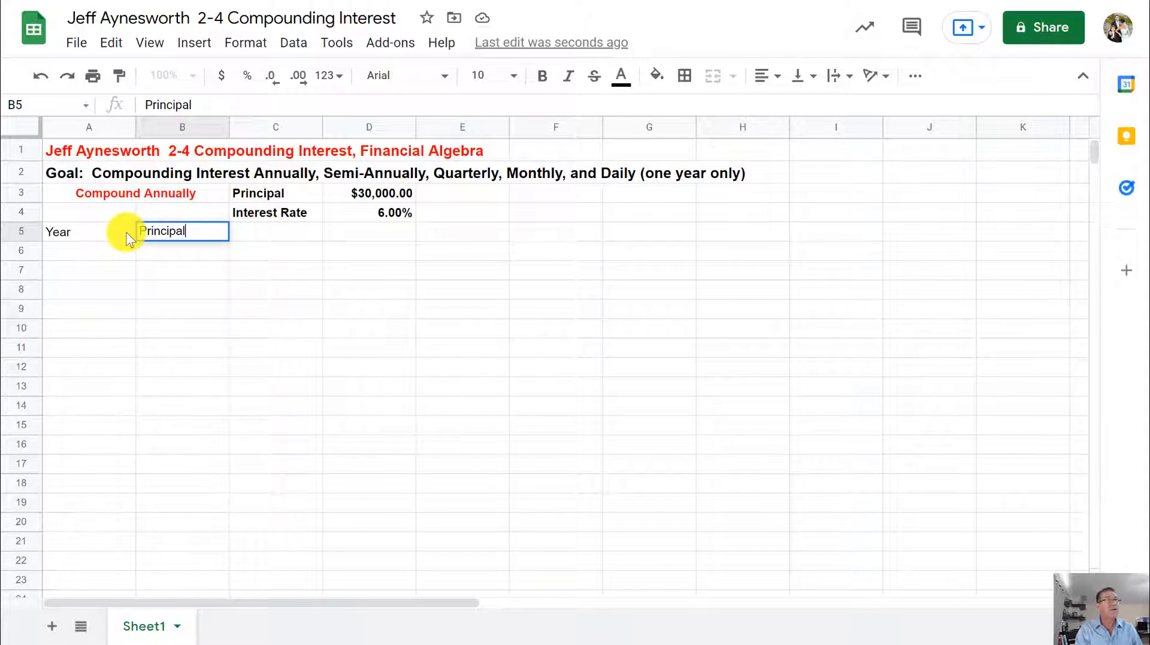
text( (Beg)
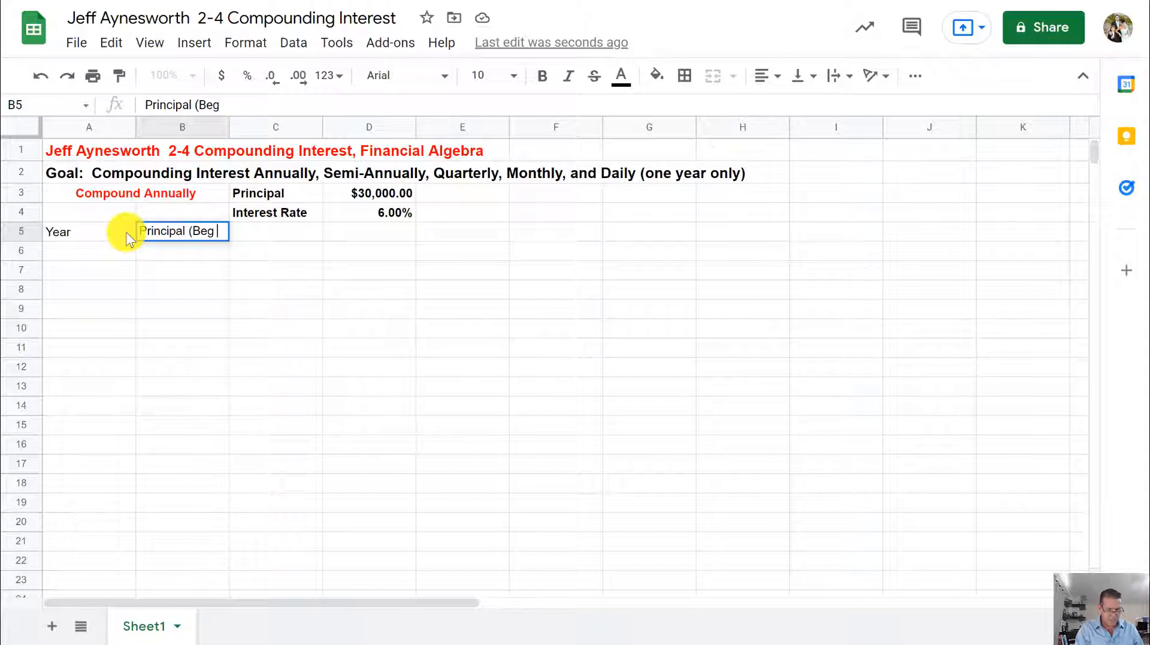
text( Bal)
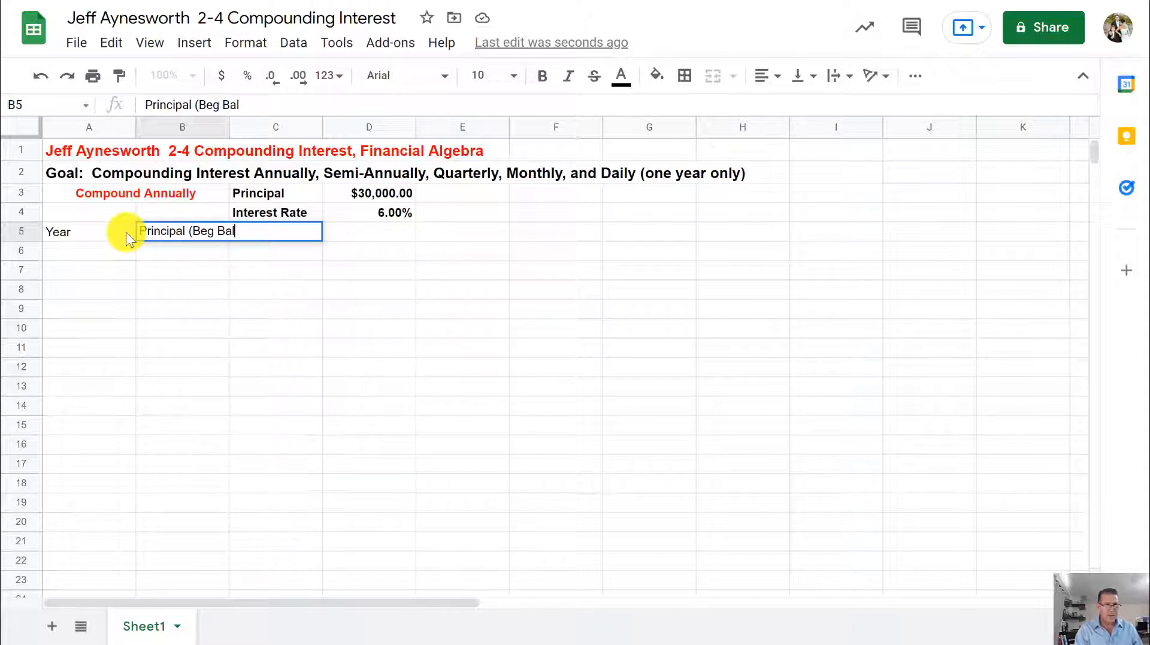
text())
key(Tab)
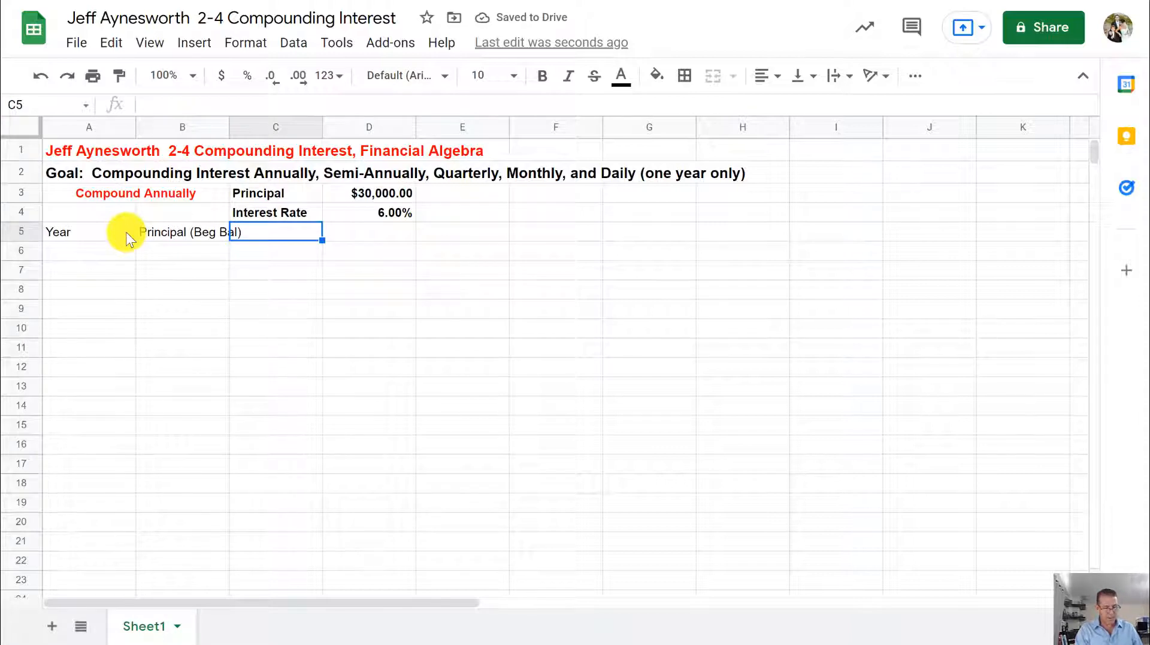
Enter the column header "Interest = PRT" in cell C5, without the suggested "Rate" completion.
text(Interes)
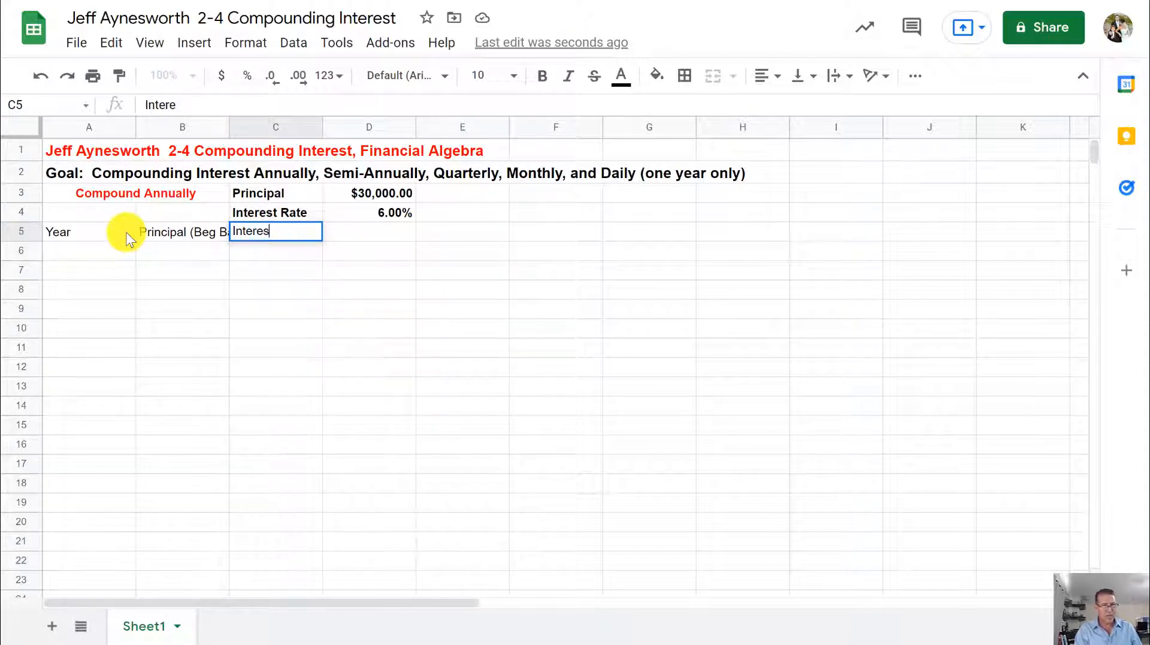
text(t )
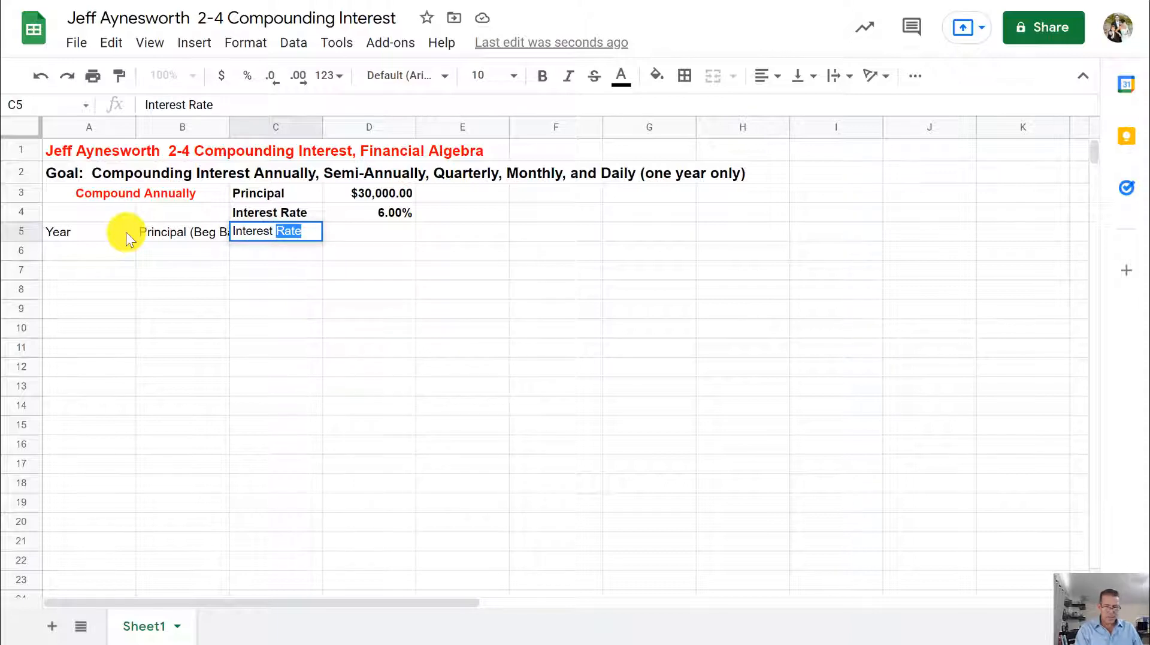
text(= )
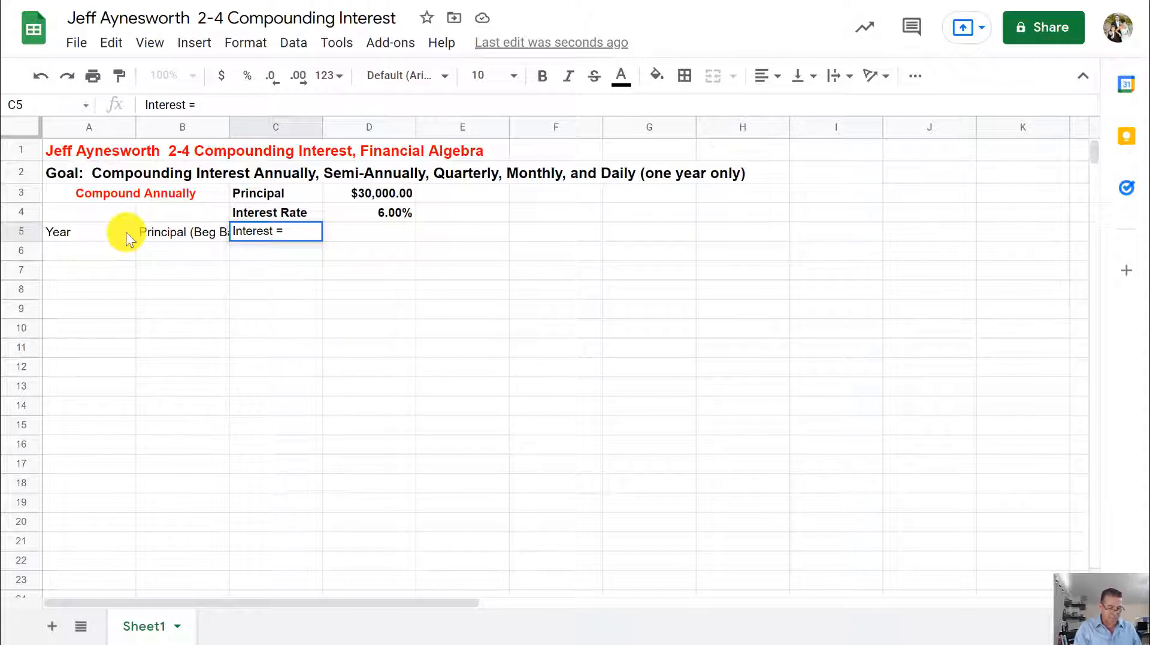
text(PRT)
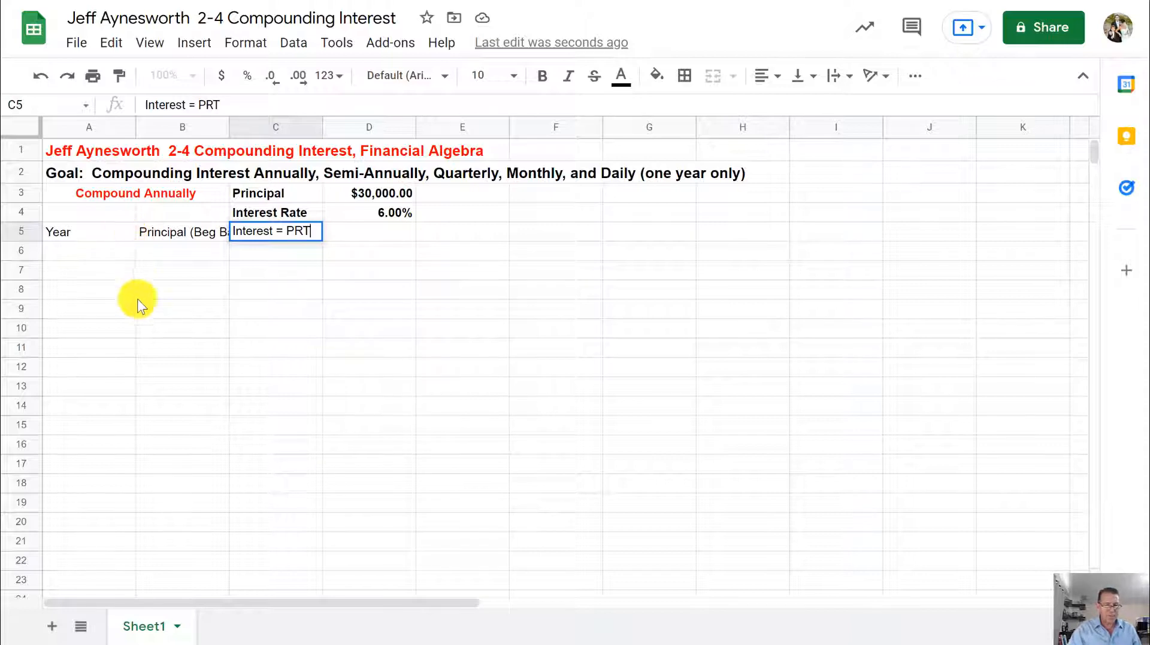
Enter the column header "New Bal = P + I" in cell D5 and review the annual compounding example in the lesson notes.
click(365, 232)
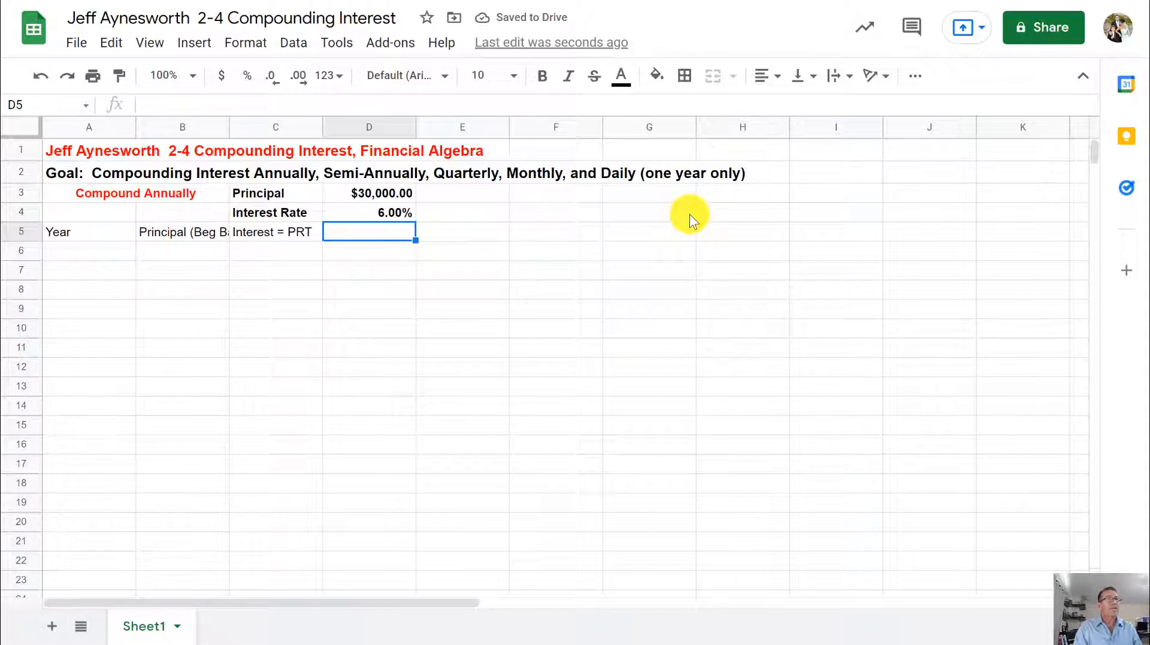
text(Ne)
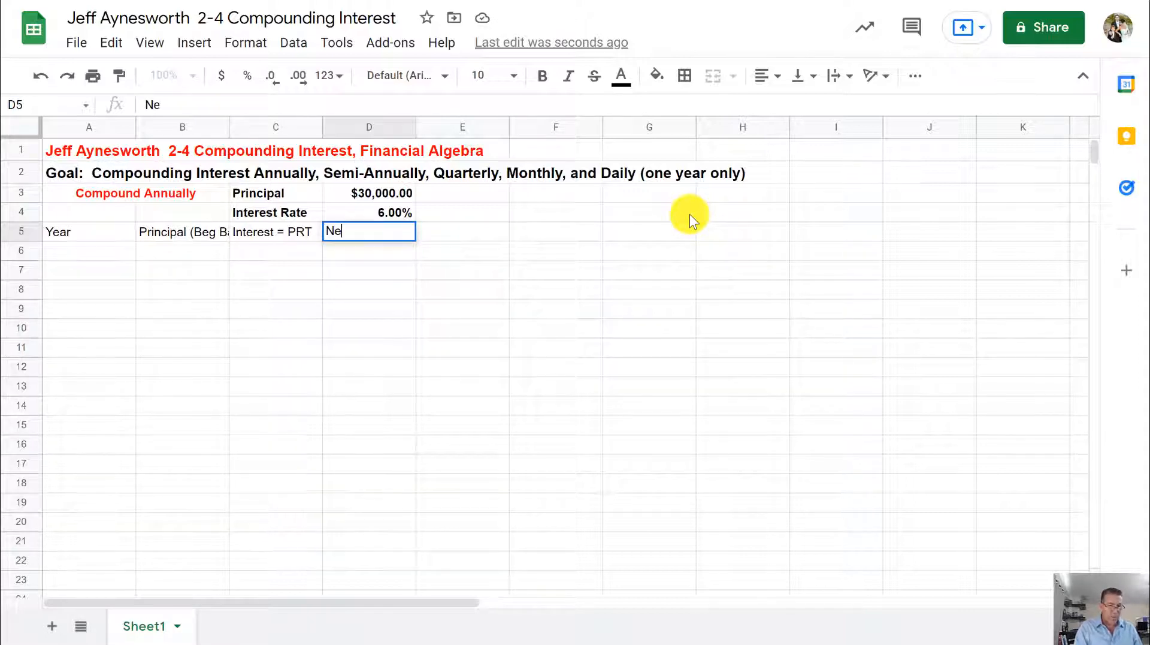
text(w Bal)
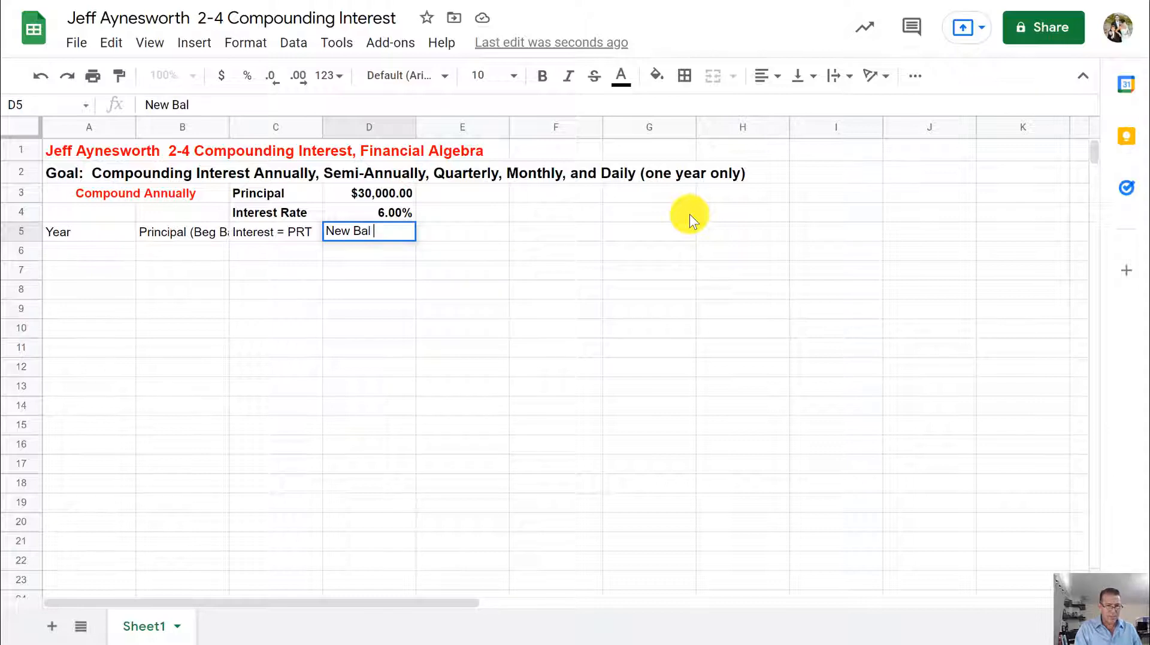
text( -)
key(BackSpace)
text(= )
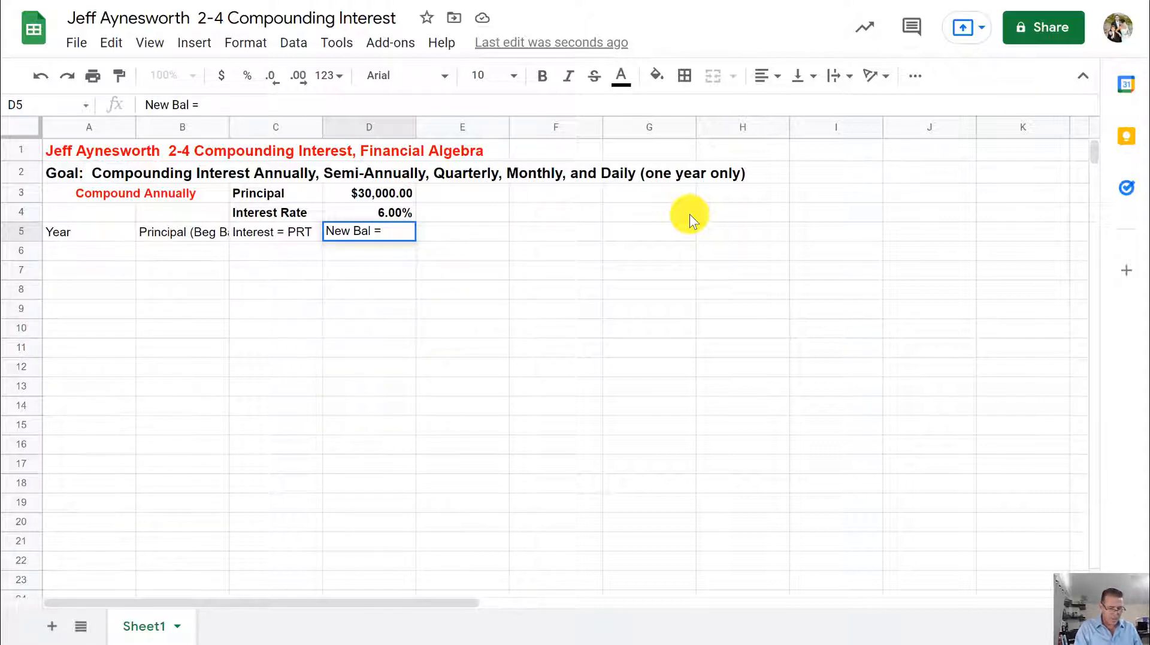
text(P)
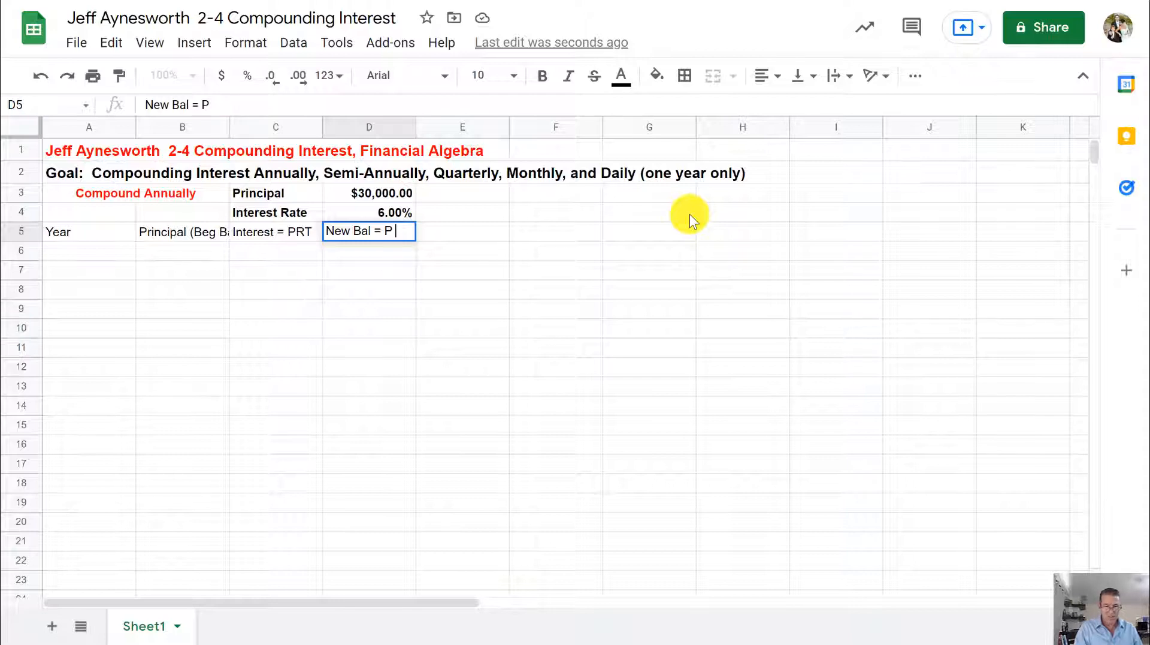
text( +)
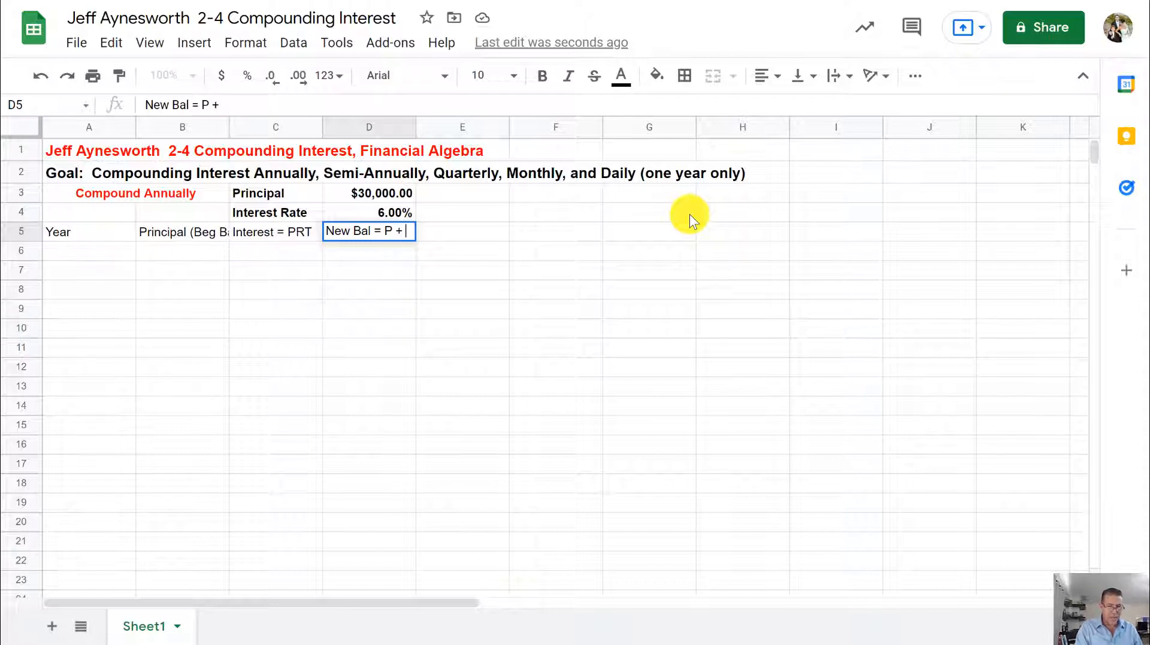
text( i)
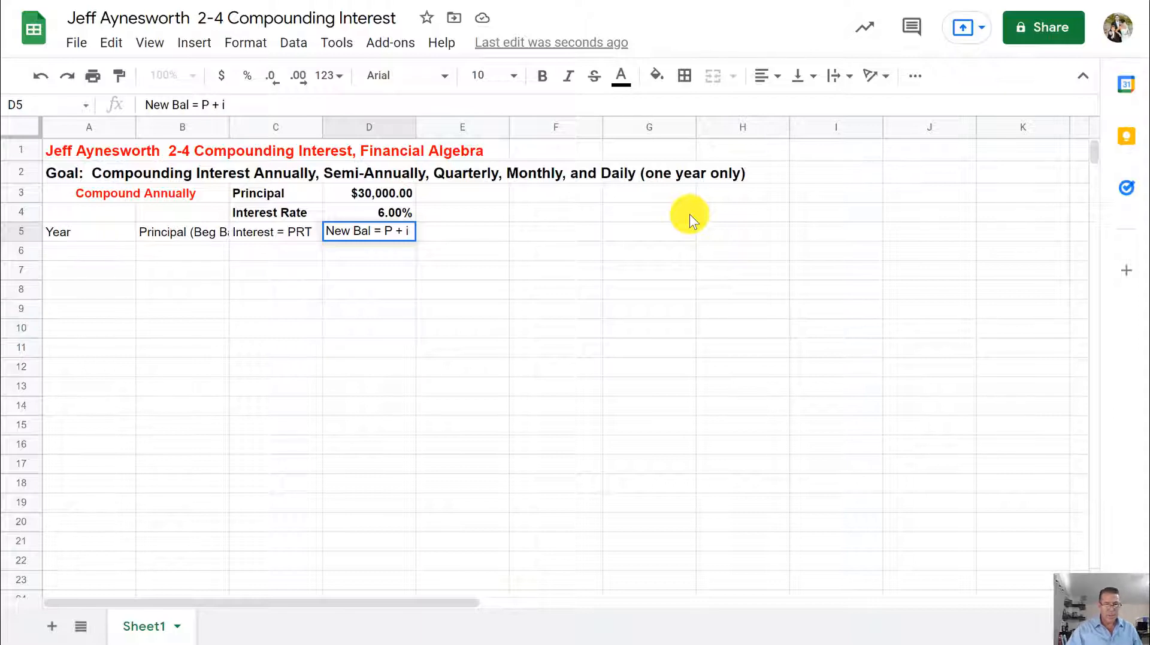
key(BackSpace)
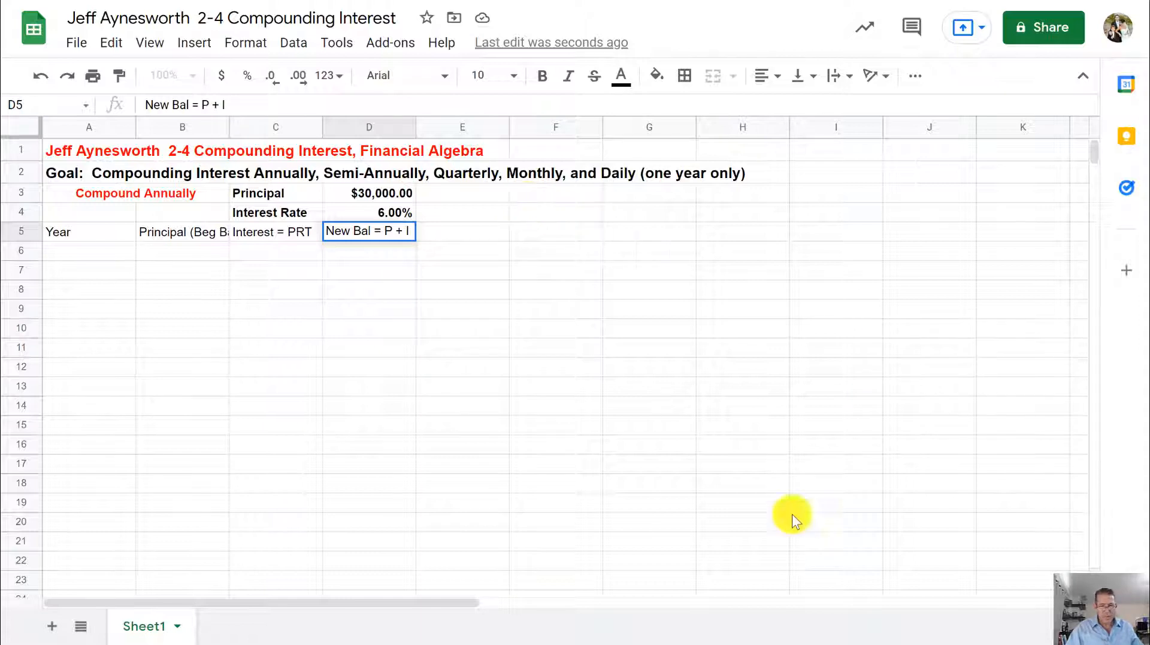
mouse_move(682, 643)
mouse_move(875, 644)
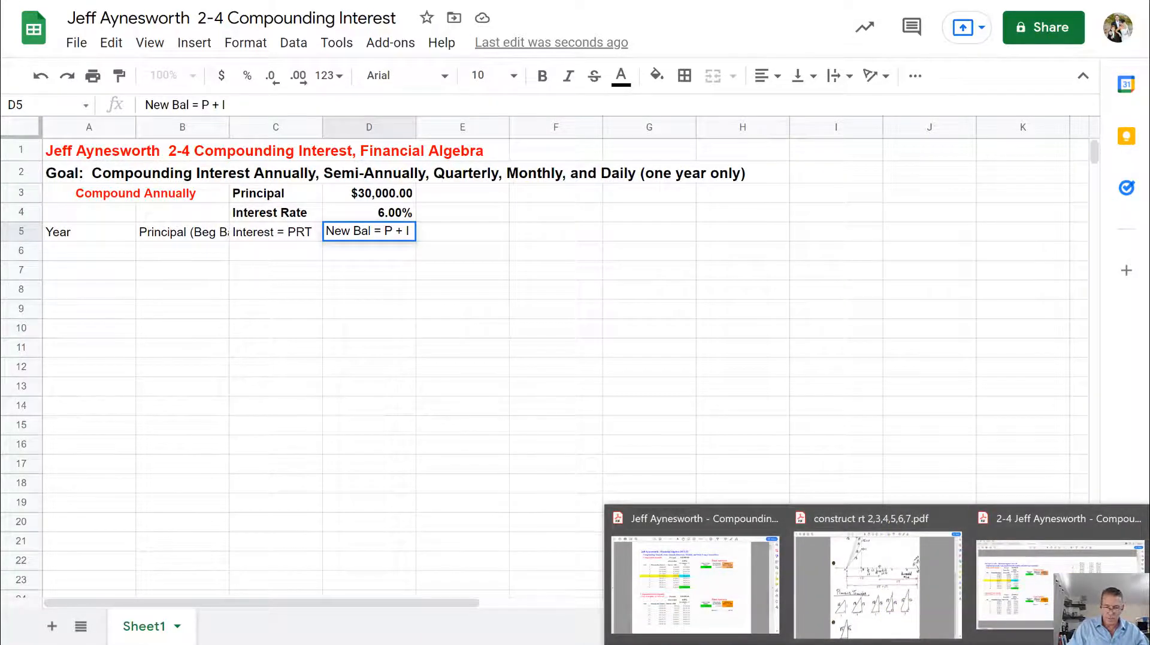
click(673, 595)
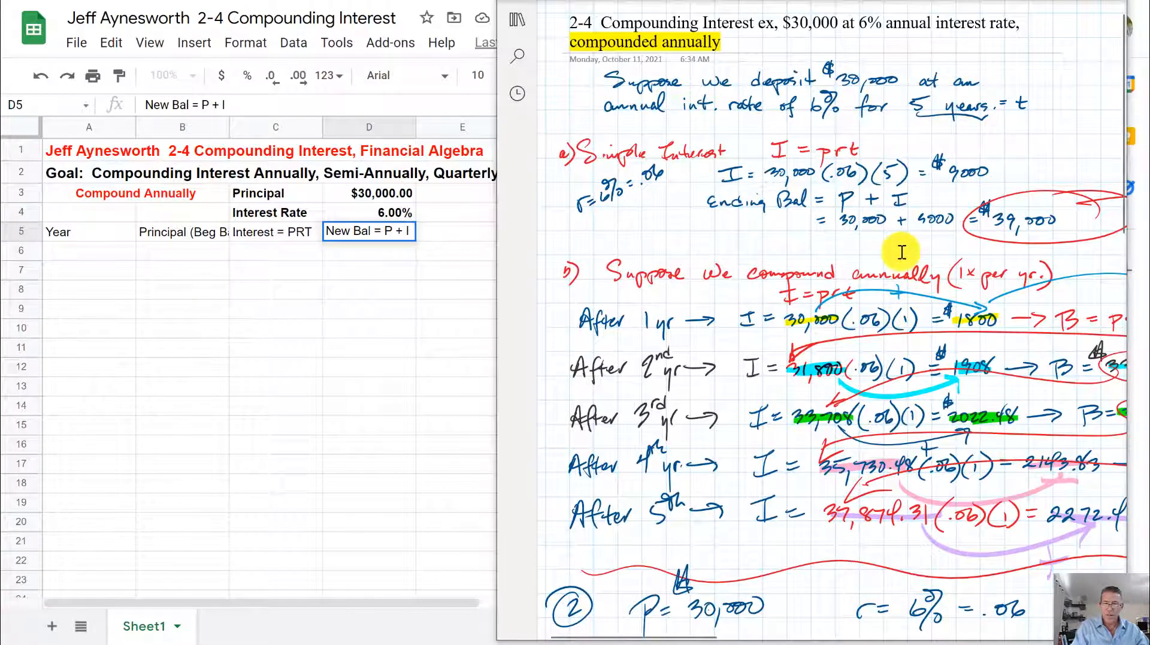
scroll(902, 253, down, 3)
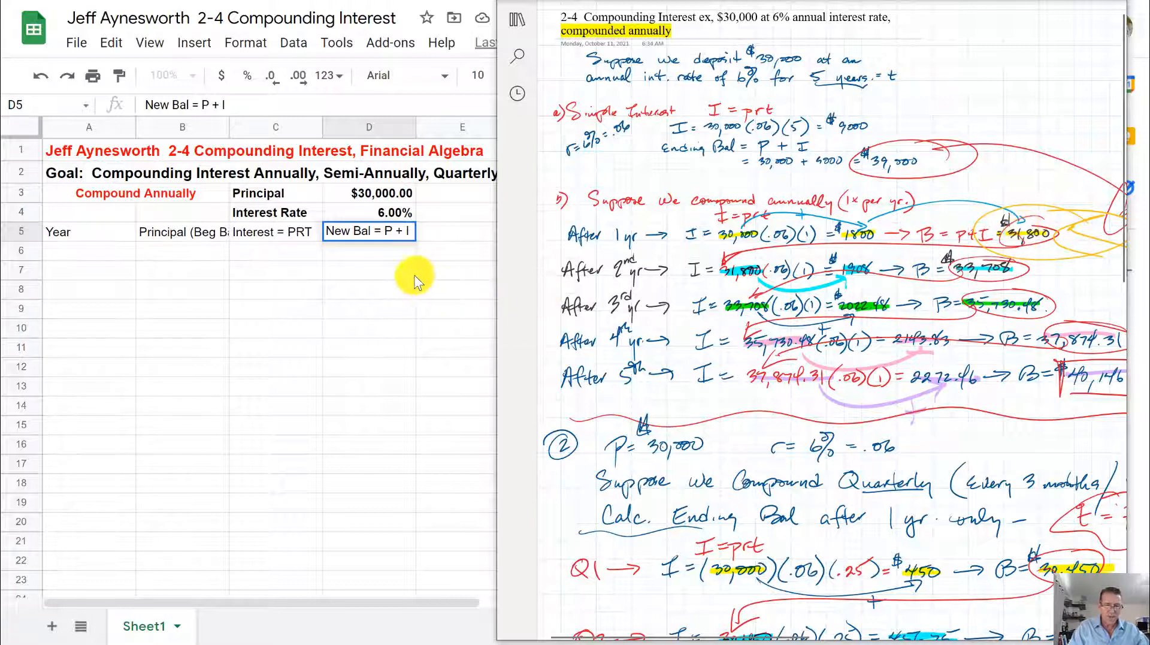
click(387, 264)
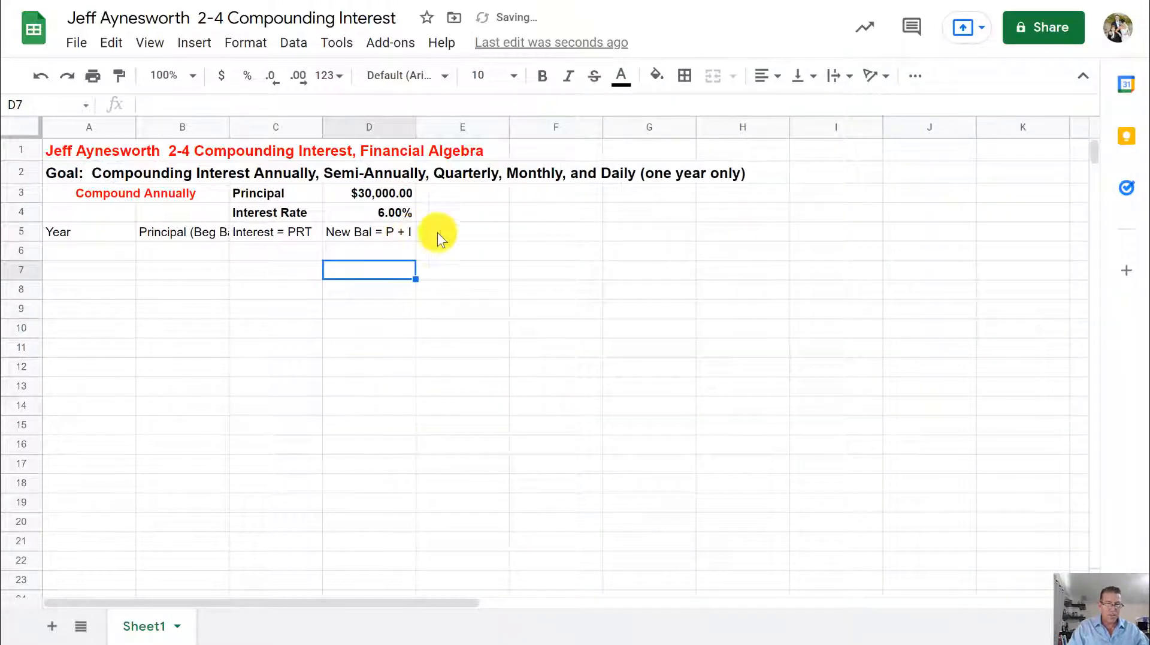
Enter the column header "Final Acct Balance" in cell F5, leaving column E blank after "New Bal = P + I".
click(542, 231)
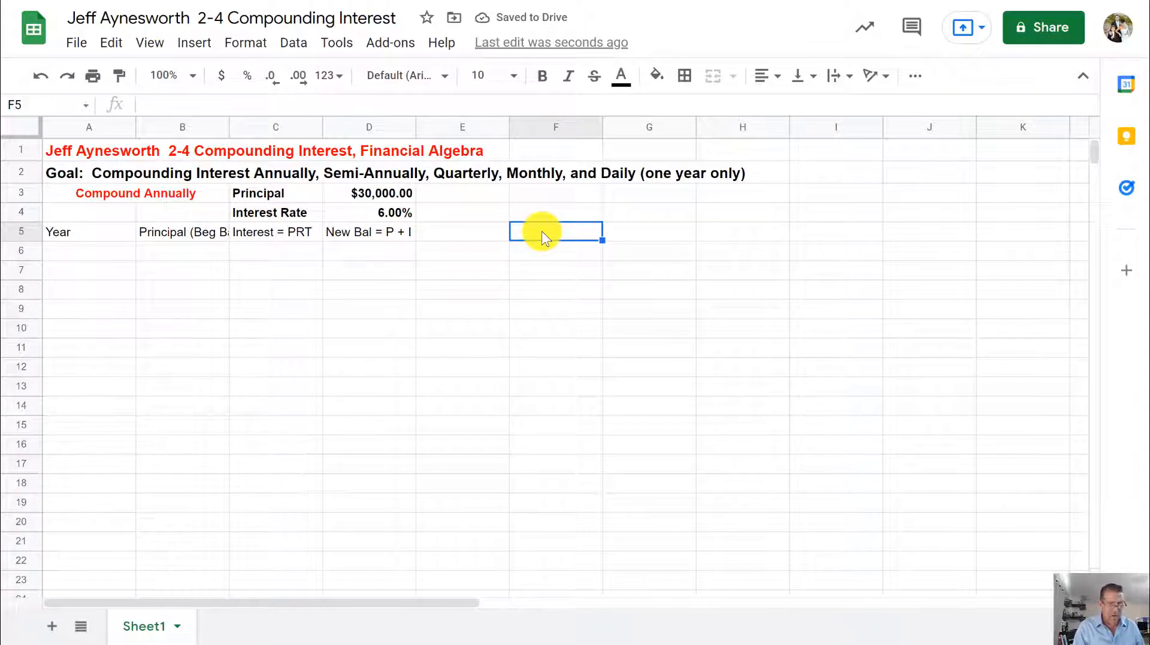
text(F)
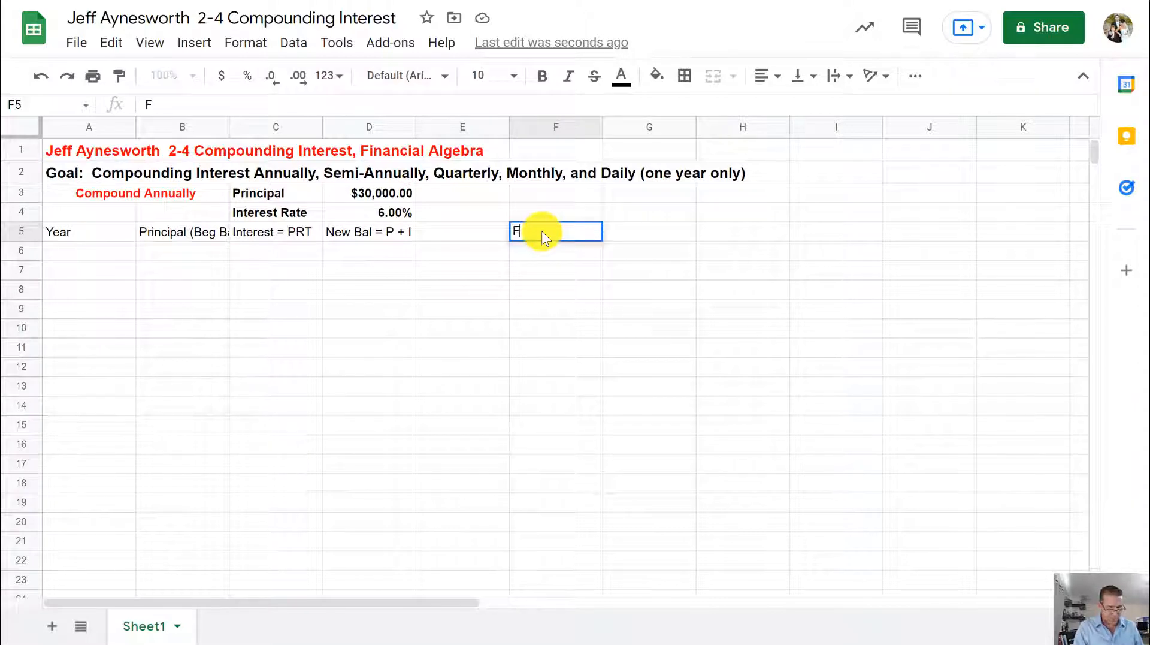
text(inal)
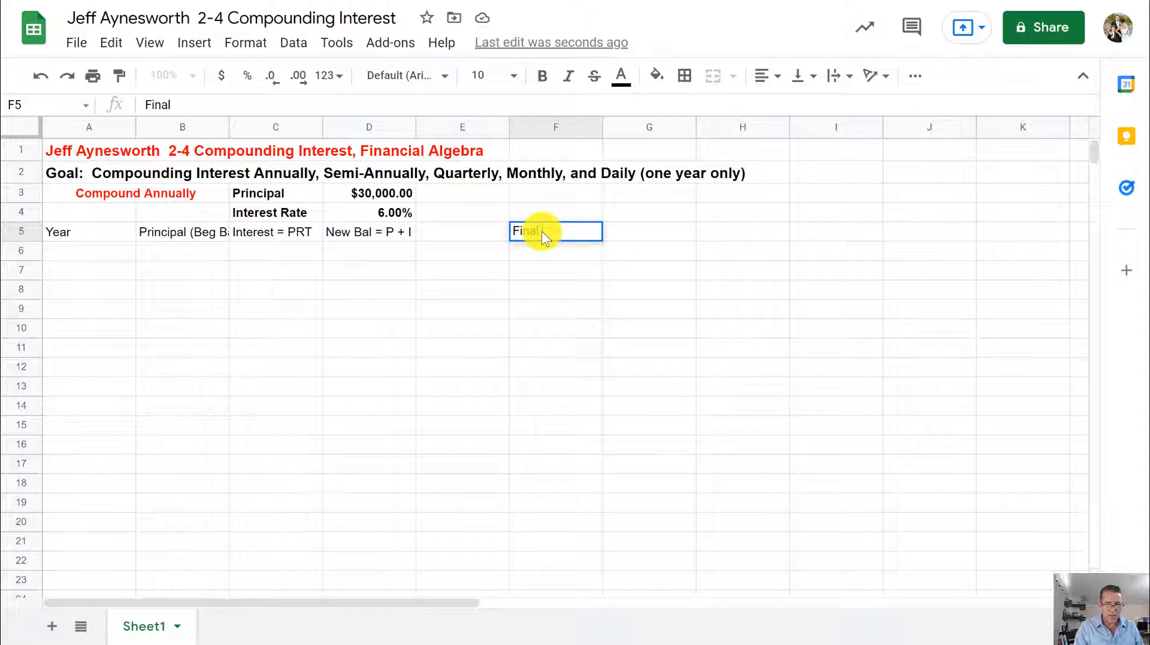
text( Acct B)
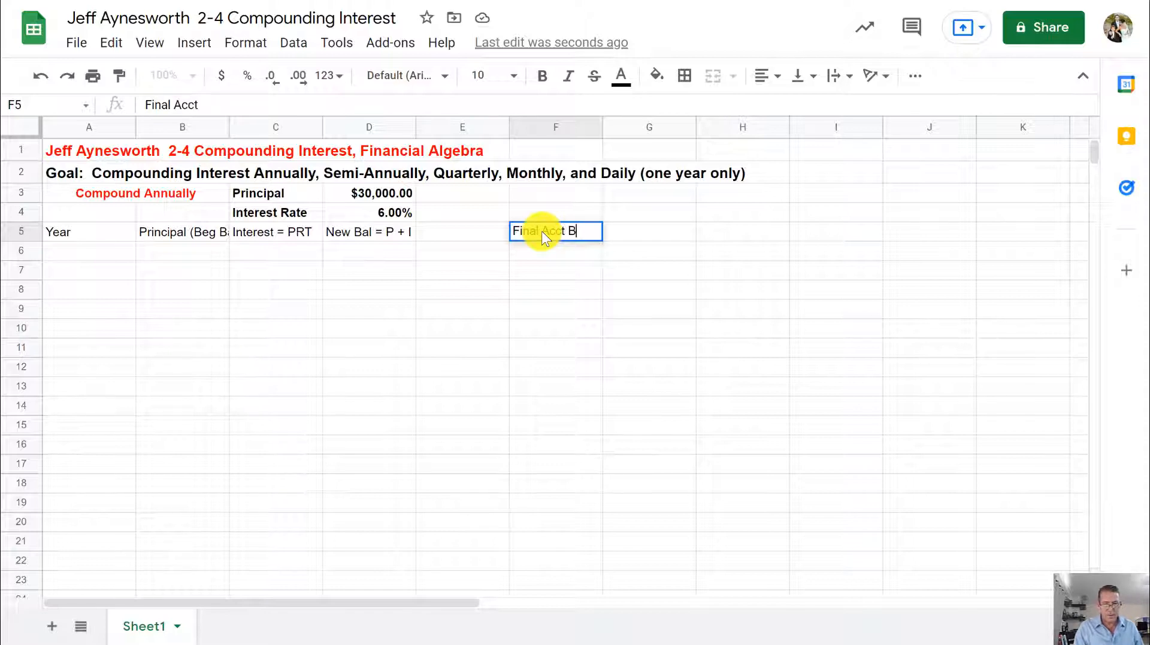
text(al)
text(ance)
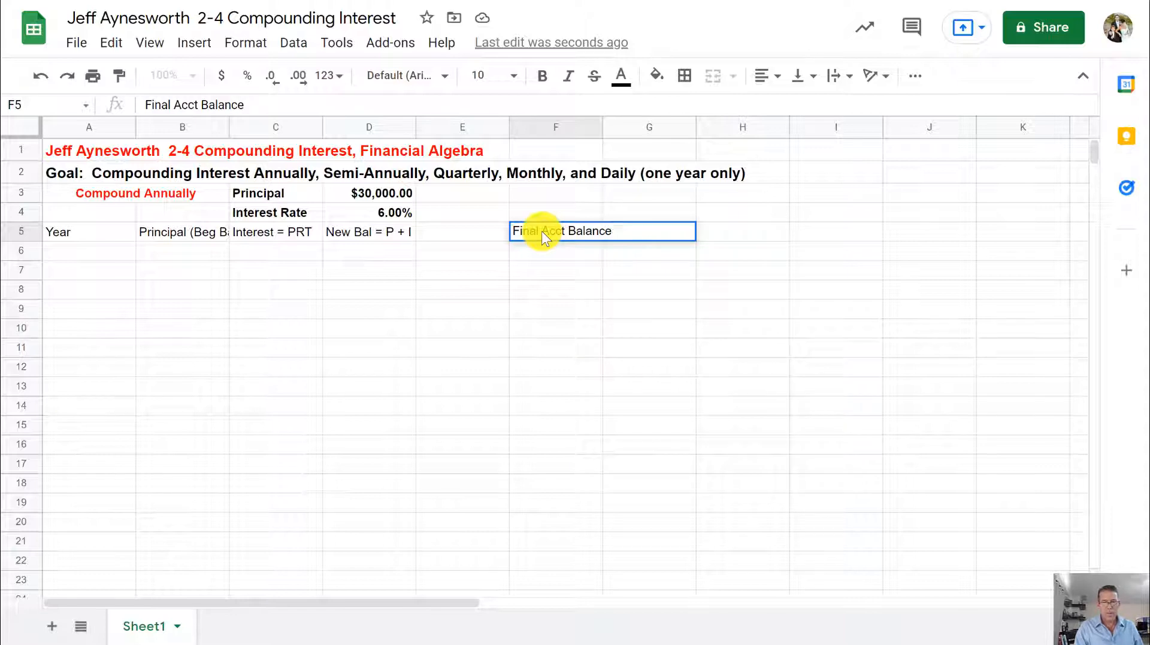
key(Tab)
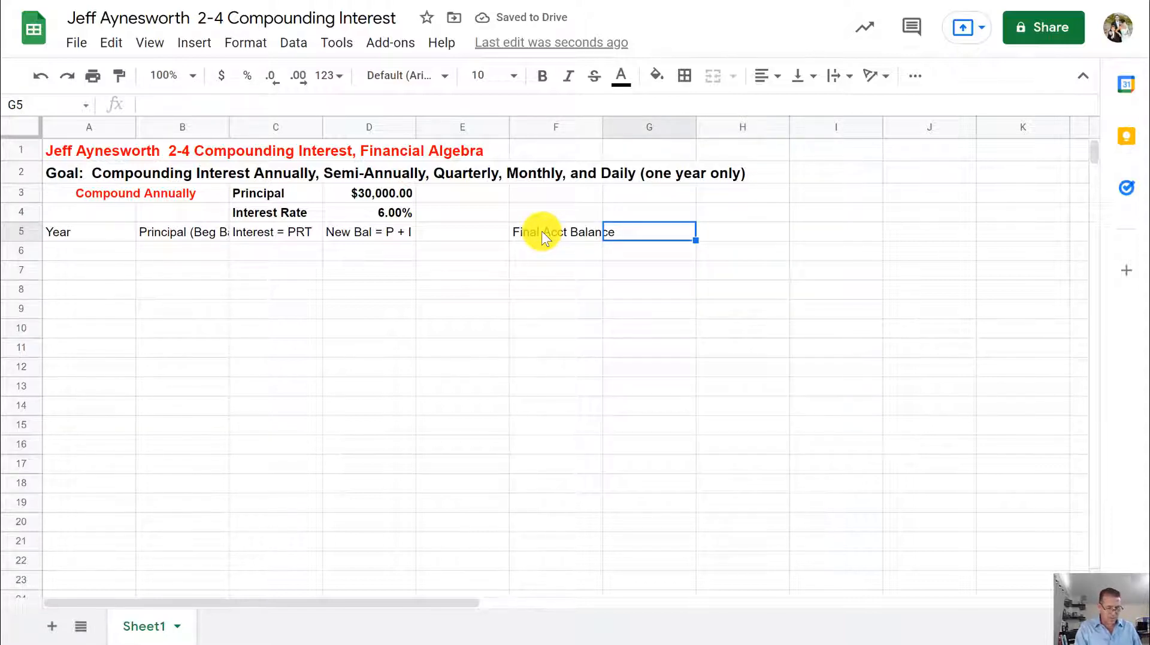
Enter the column header "Amt Deposited" in cell G5, beside "Final Acct Balance".
text(A)
key(BackSpace)
text(A)
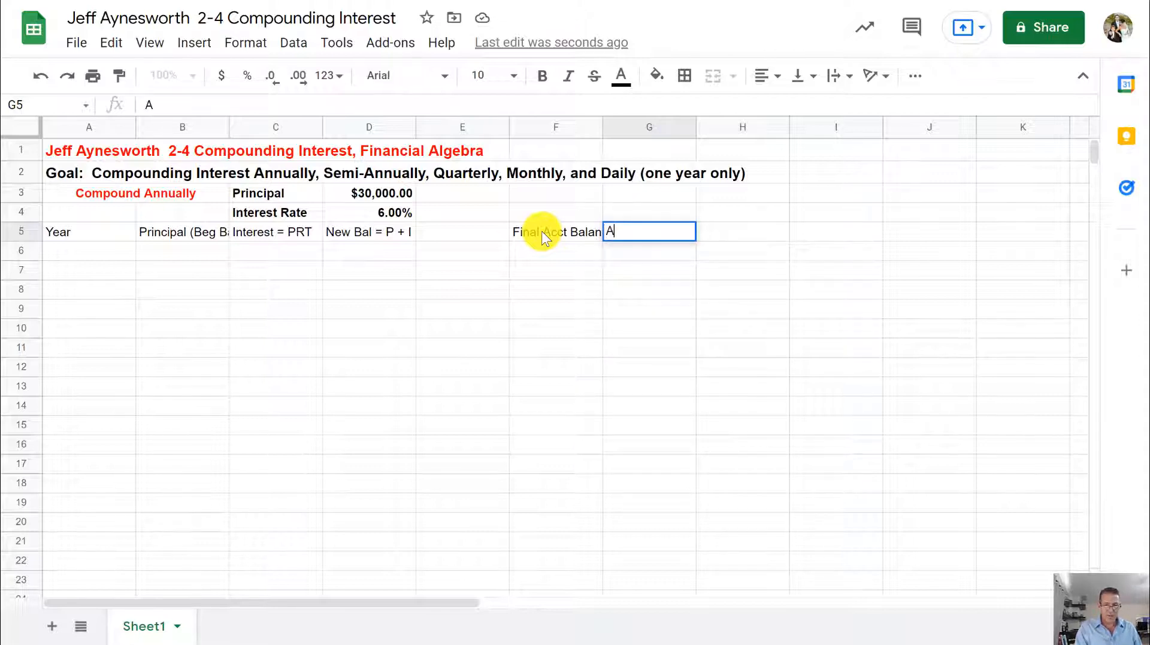
text(mt )
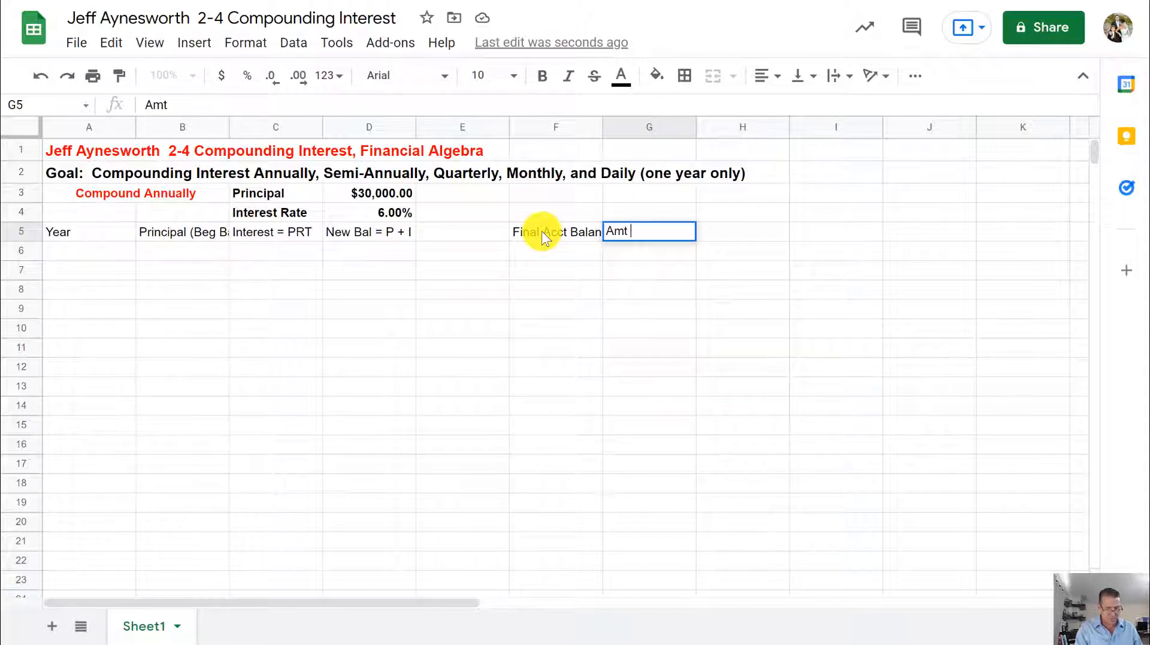
text(Deposi)
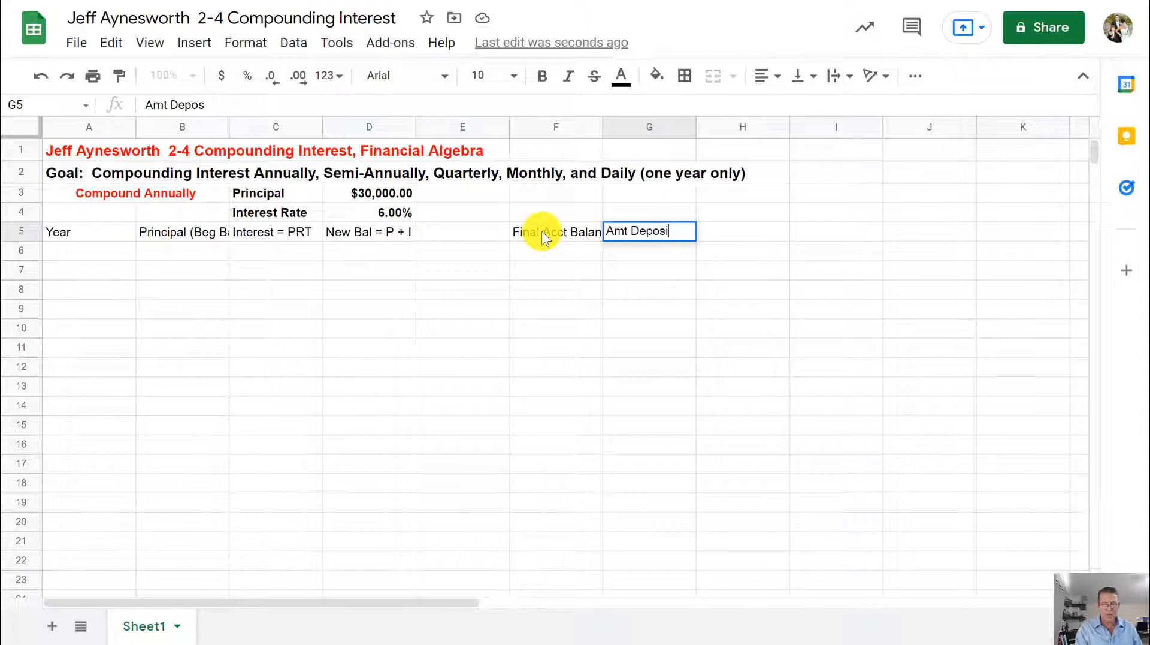
text(ted)
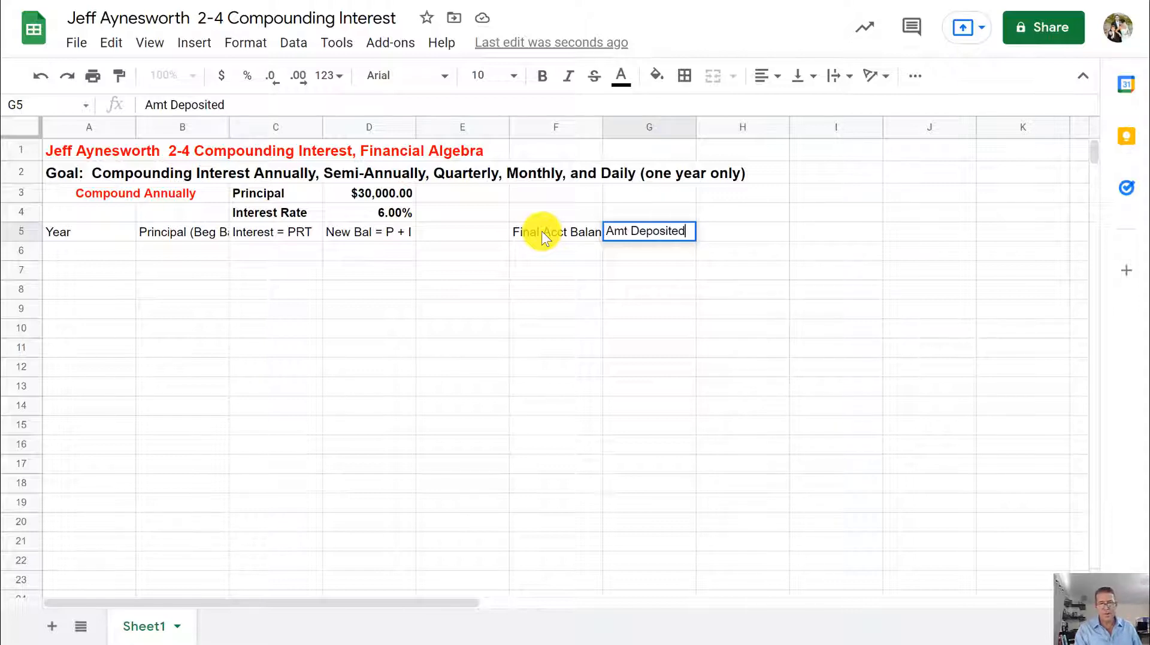
key(Tab)
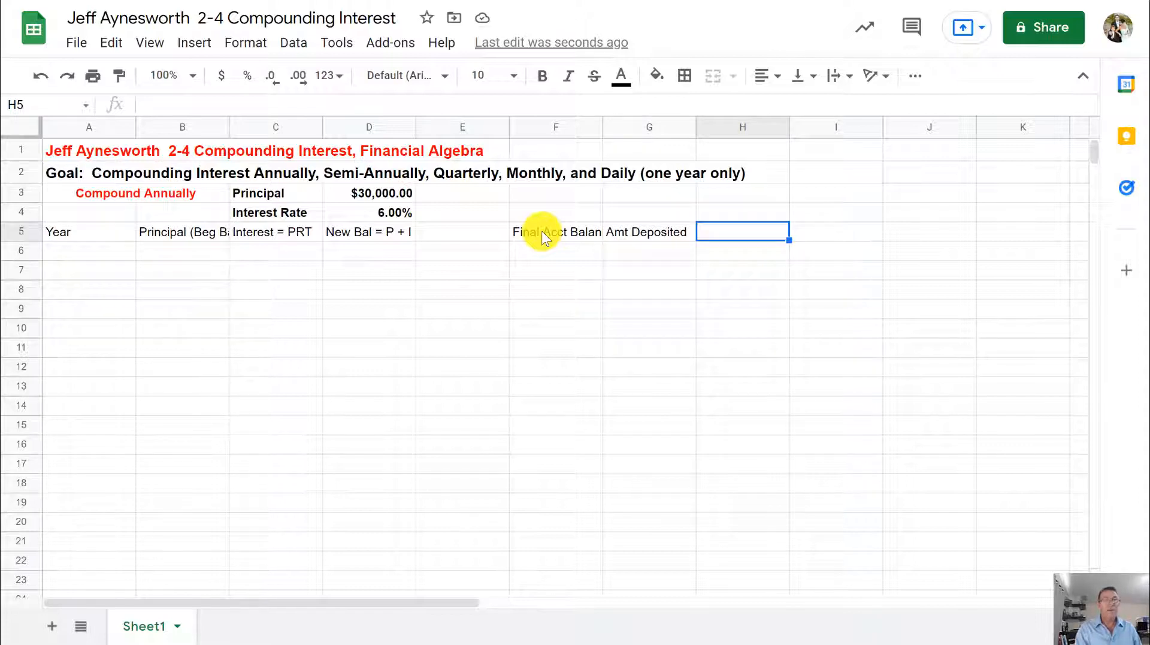
Enter the column header "Amt of Interest Earned" in cell H5, beside "Amt Deposited".
text(Amt)
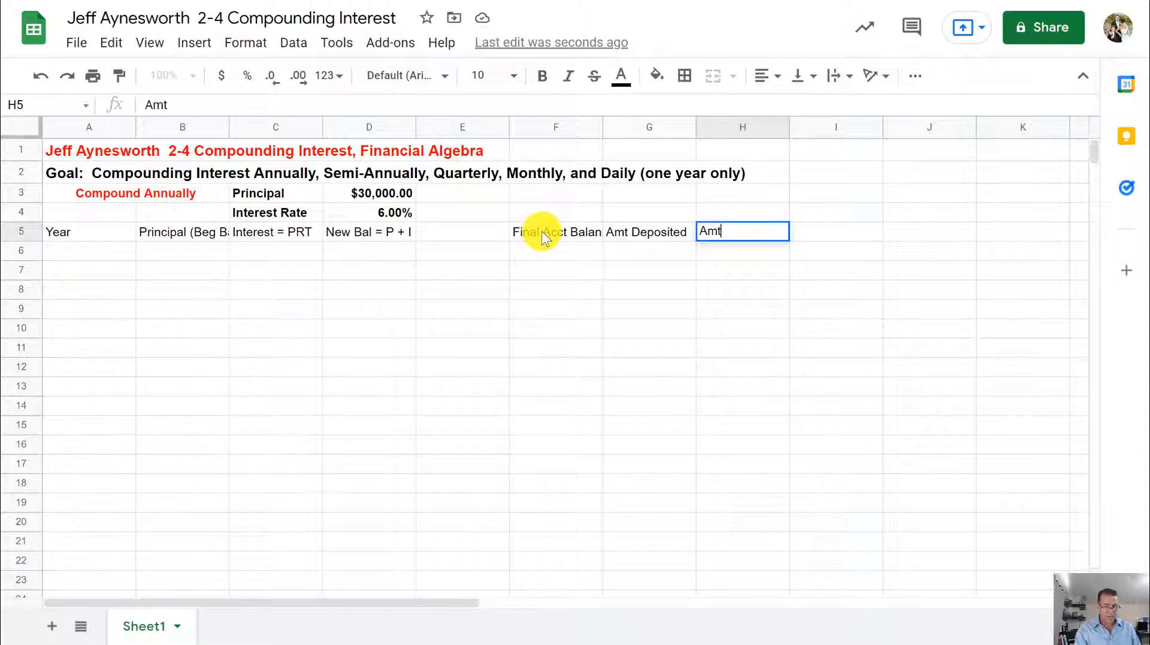
text( of i)
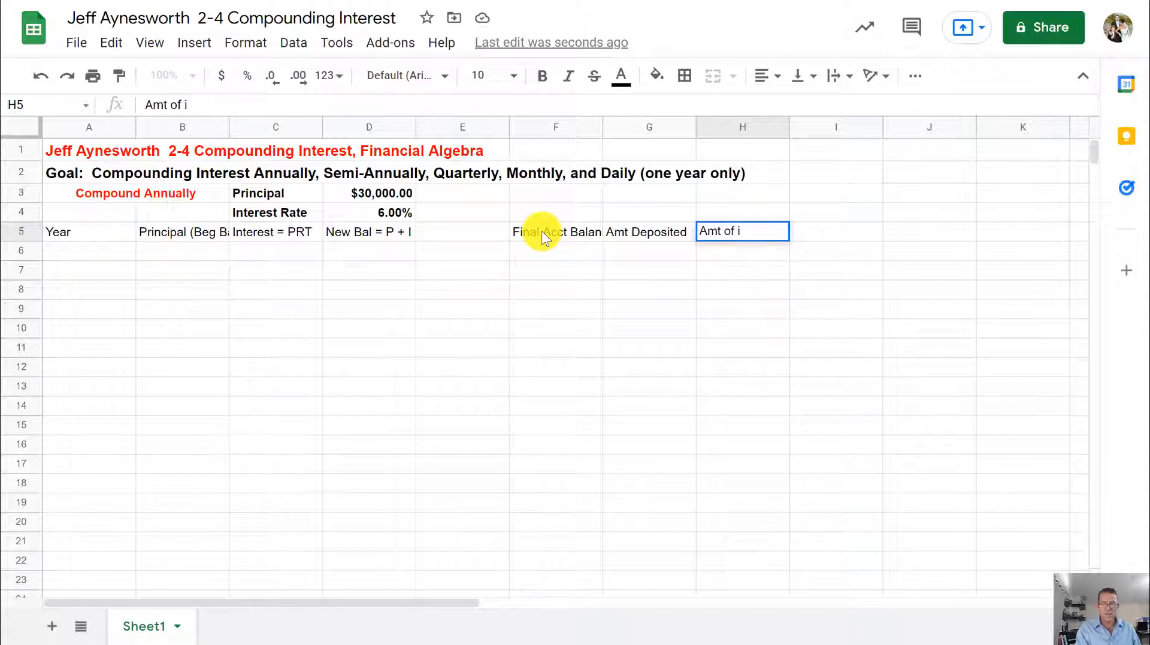
key(BackSpace)
text(Inters)
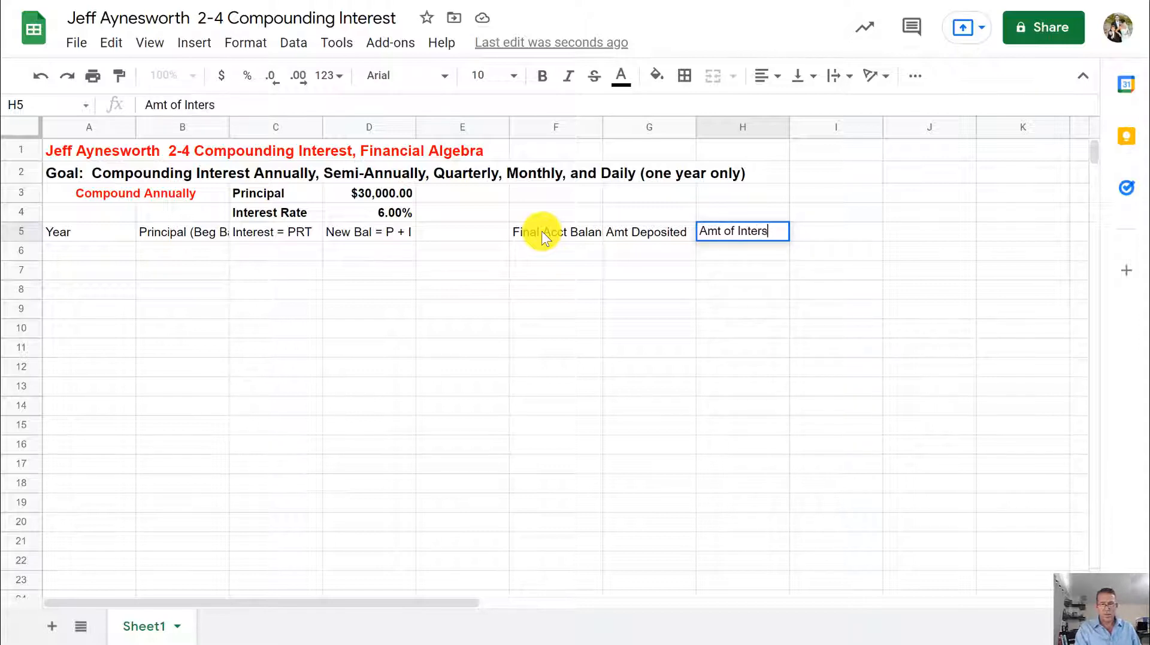
key(BackSpace)
text(est E)
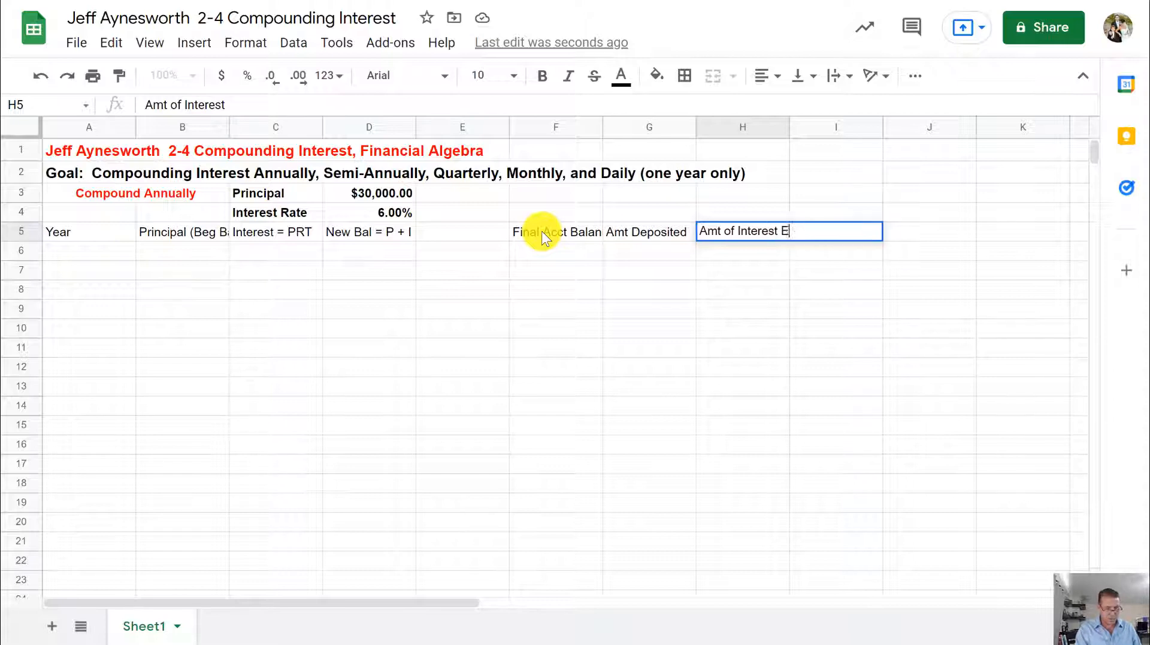
text(arned)
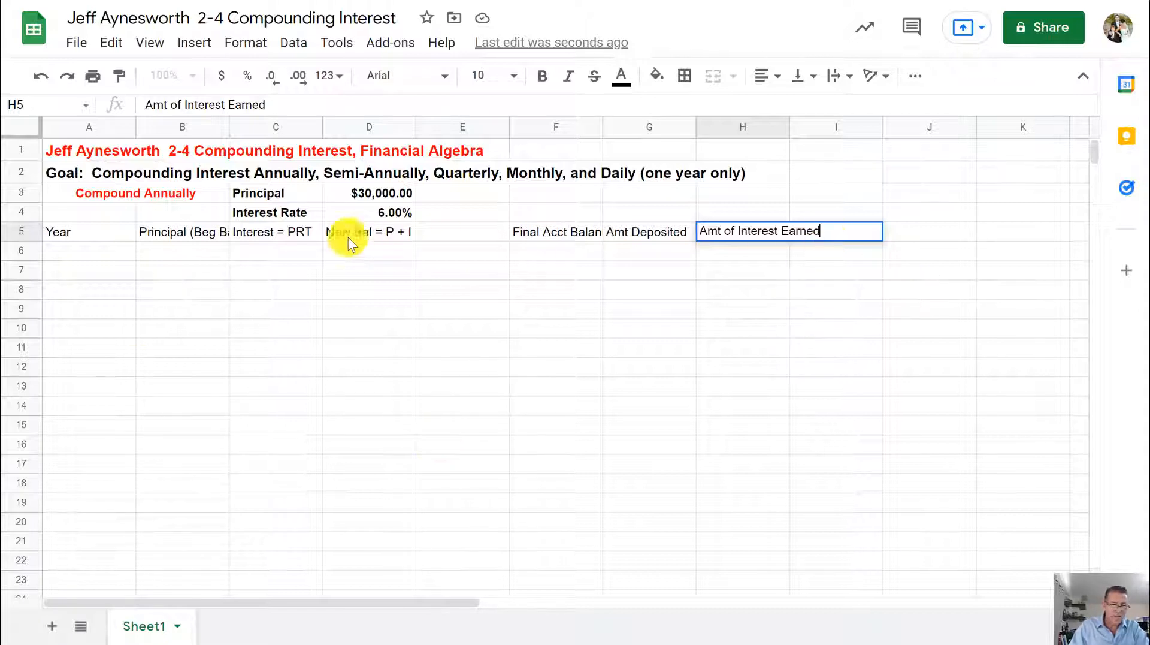
click(100, 232)
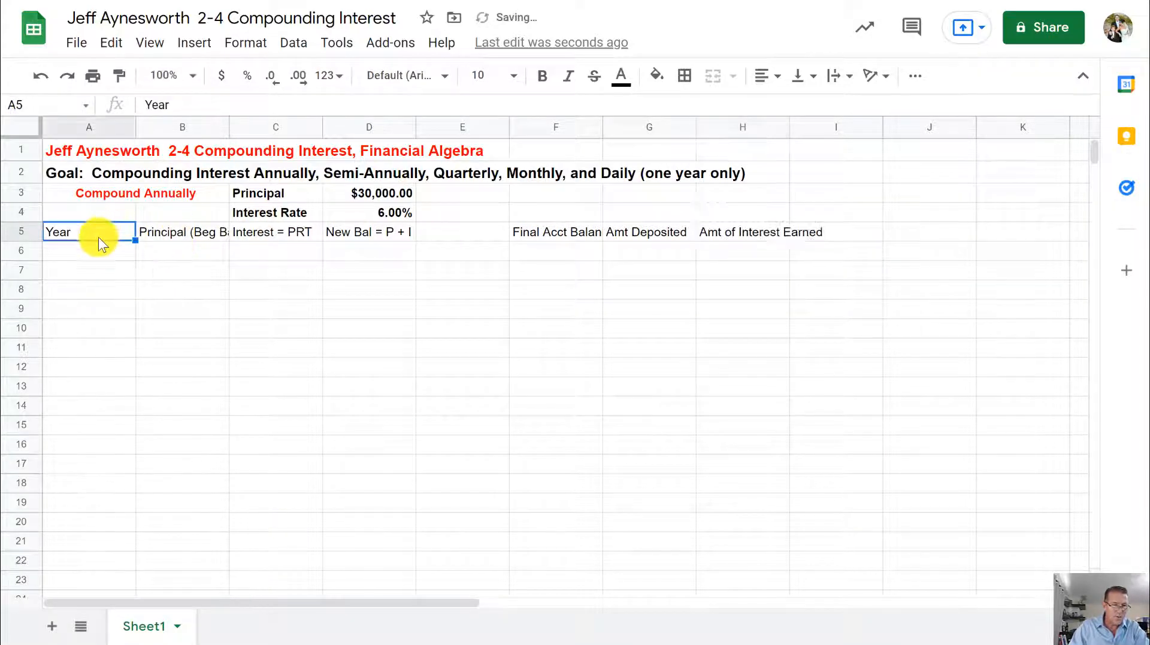
Format the whole header row 5 as bold text at font size 12.
click(91, 131)
click(30, 231)
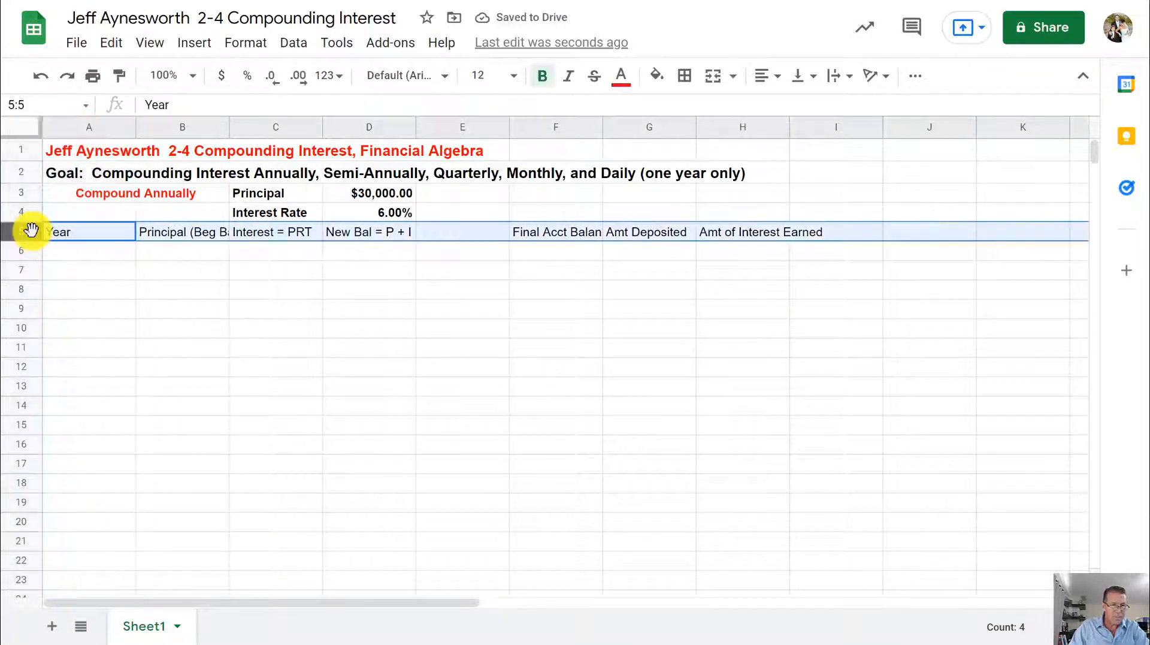
click(517, 79)
click(481, 287)
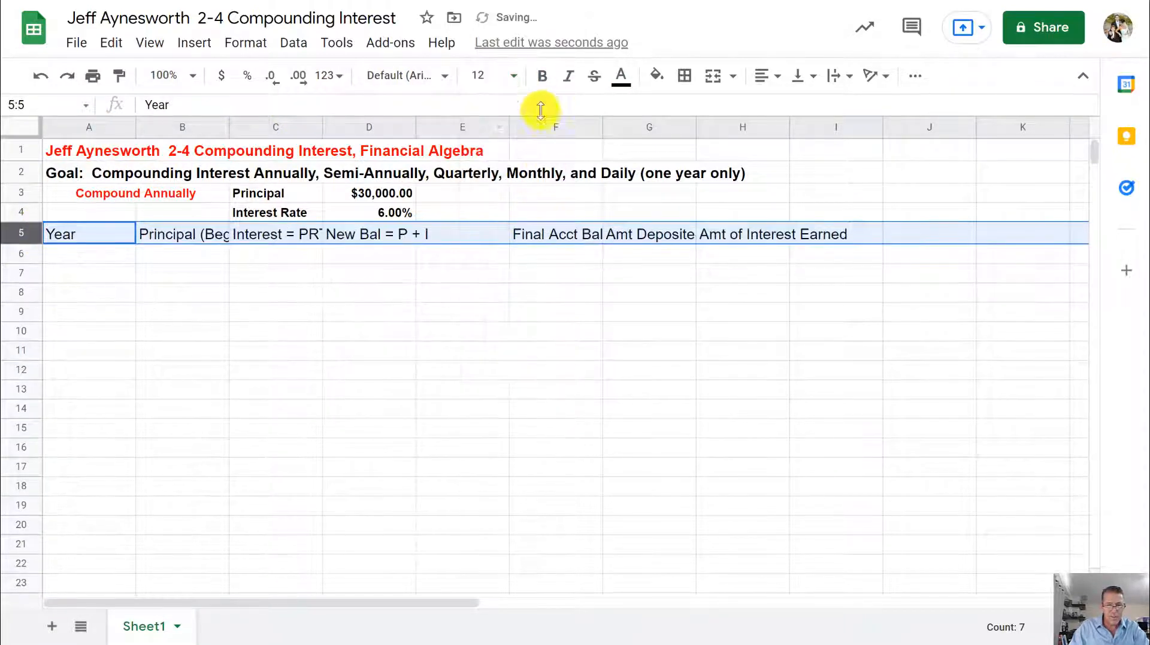
click(543, 78)
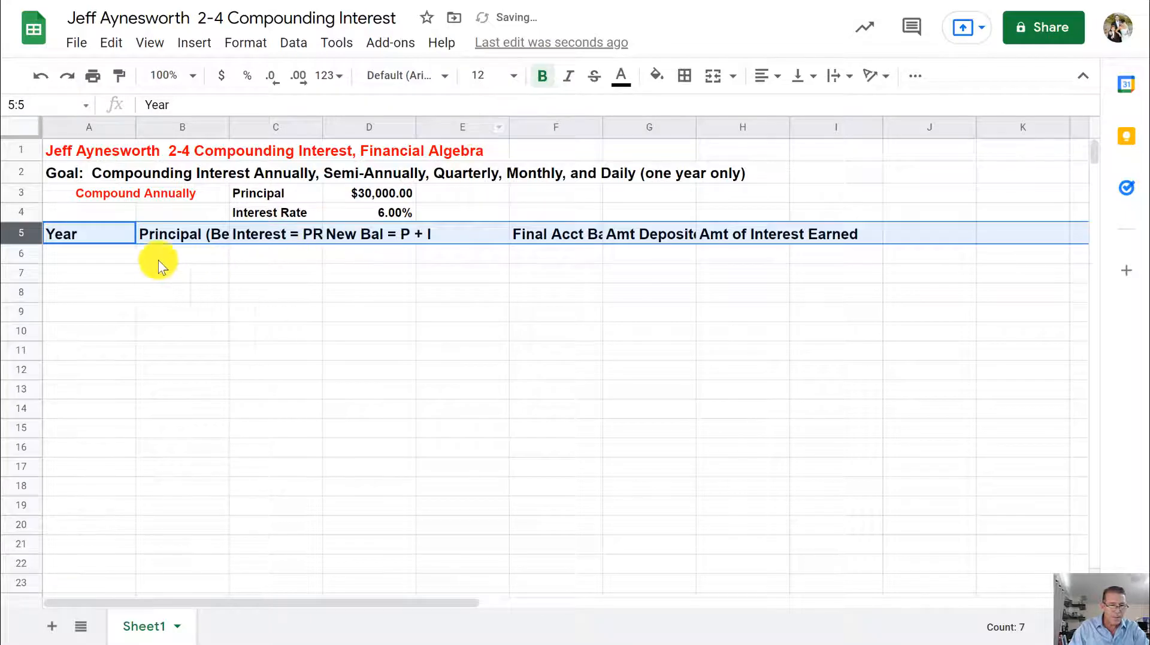
click(108, 261)
click(113, 236)
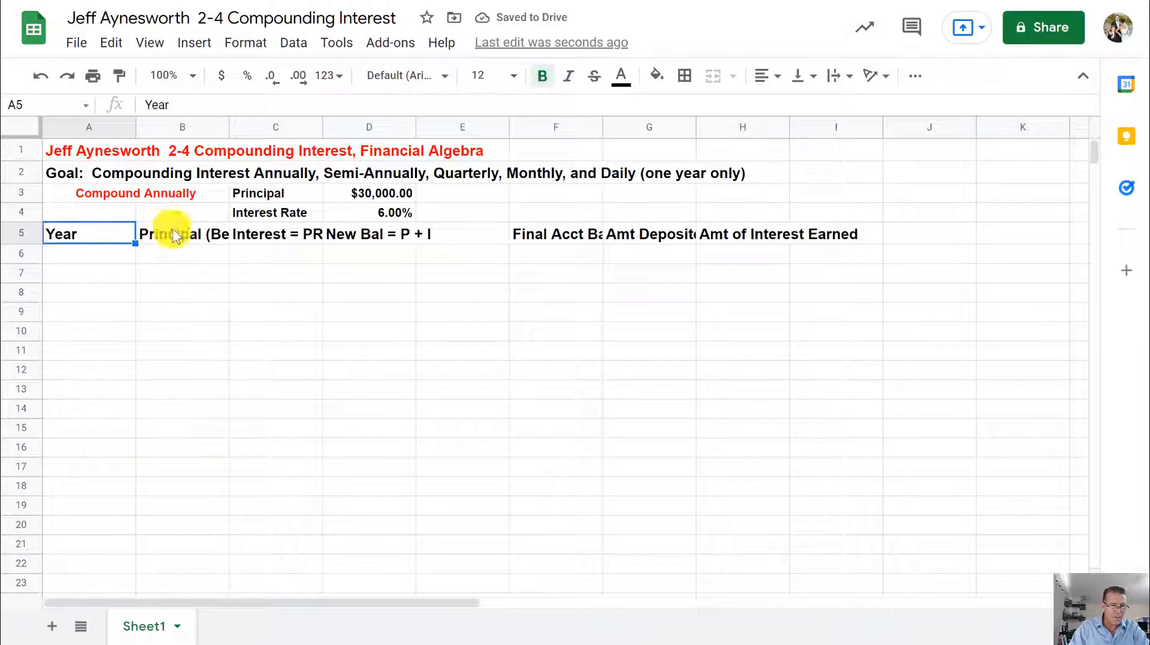
Auto-fit the widths of columns B, C and D to their headers in row 5.
click(188, 125)
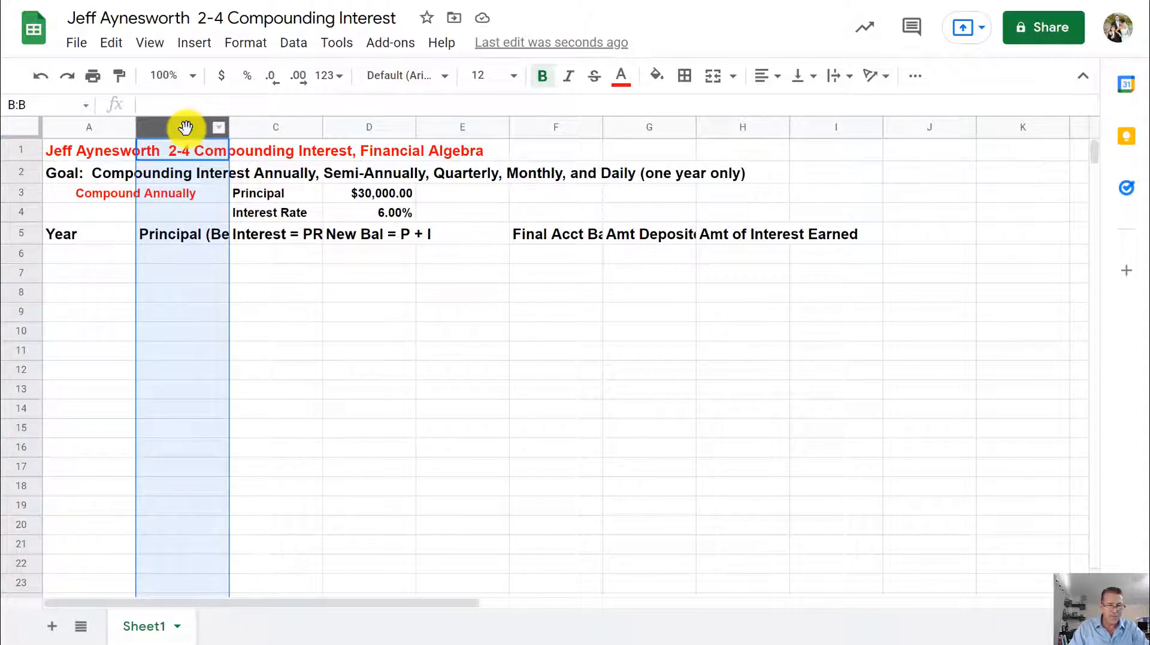
click(162, 274)
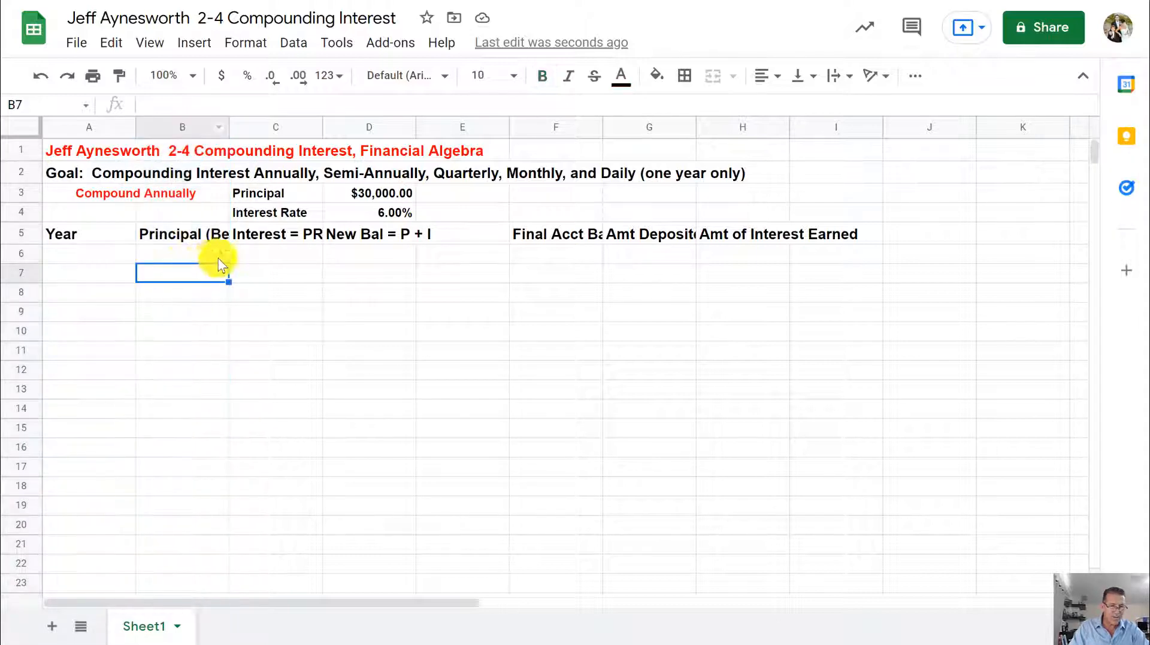
click(184, 129)
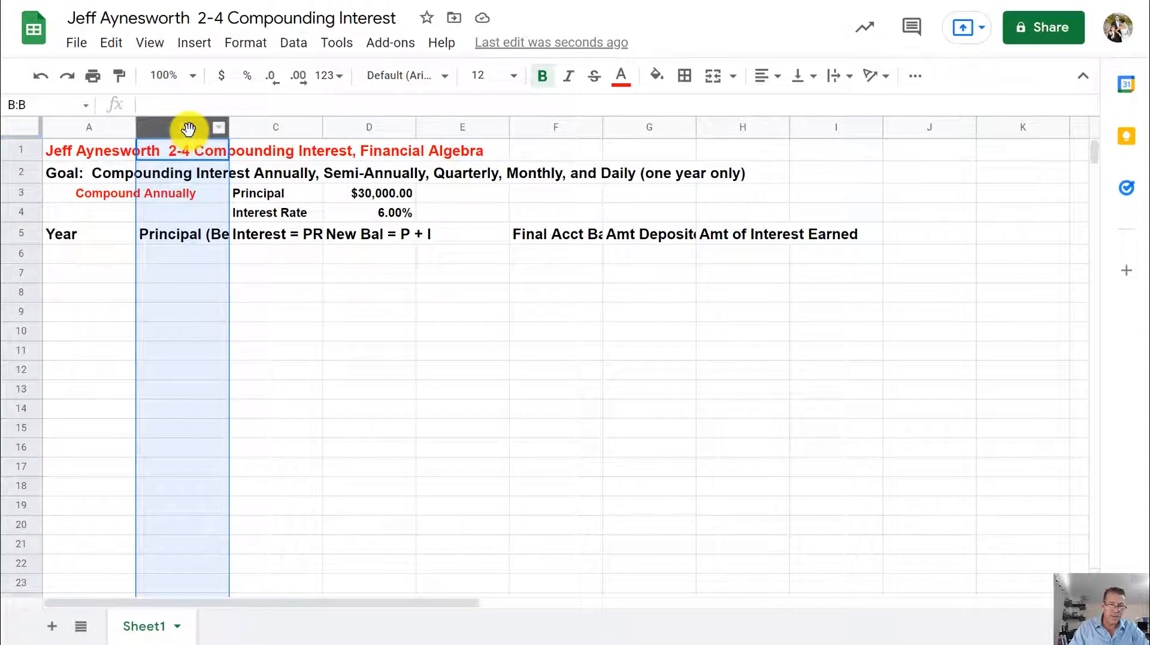
double_click(227, 125)
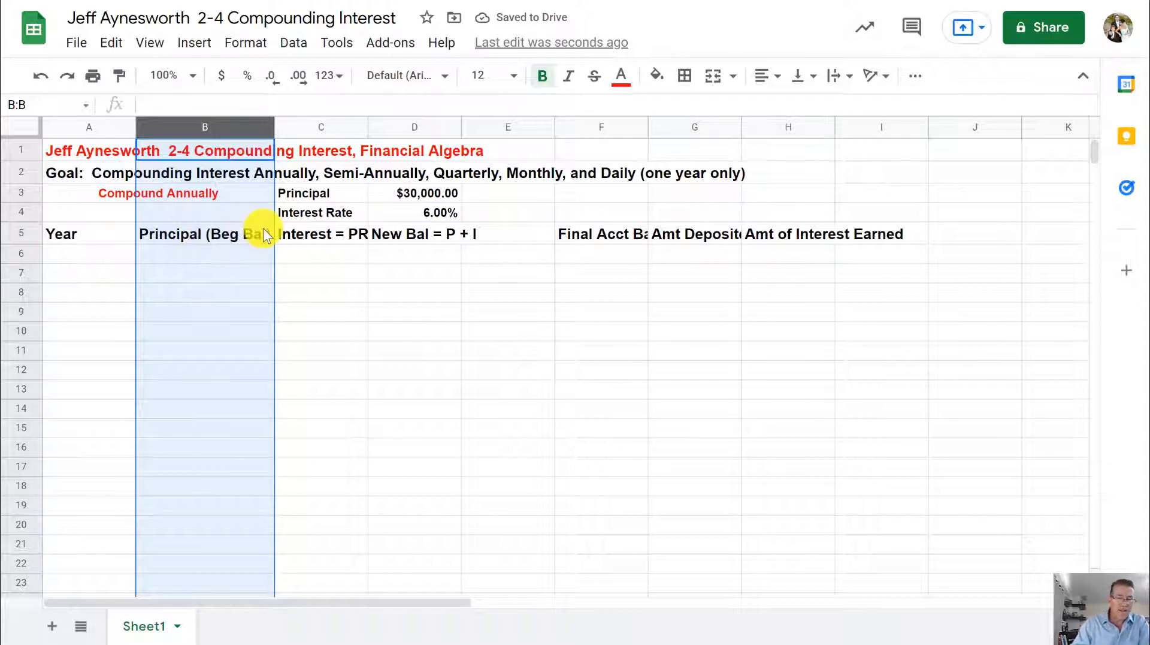
click(312, 125)
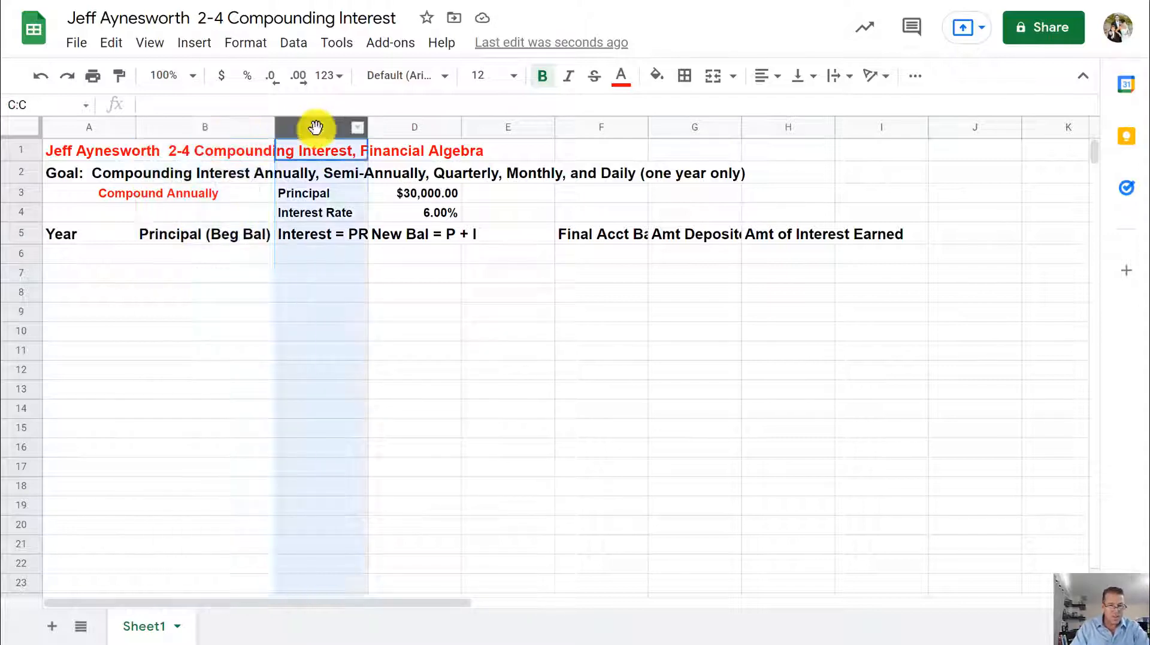
double_click(366, 127)
click(472, 130)
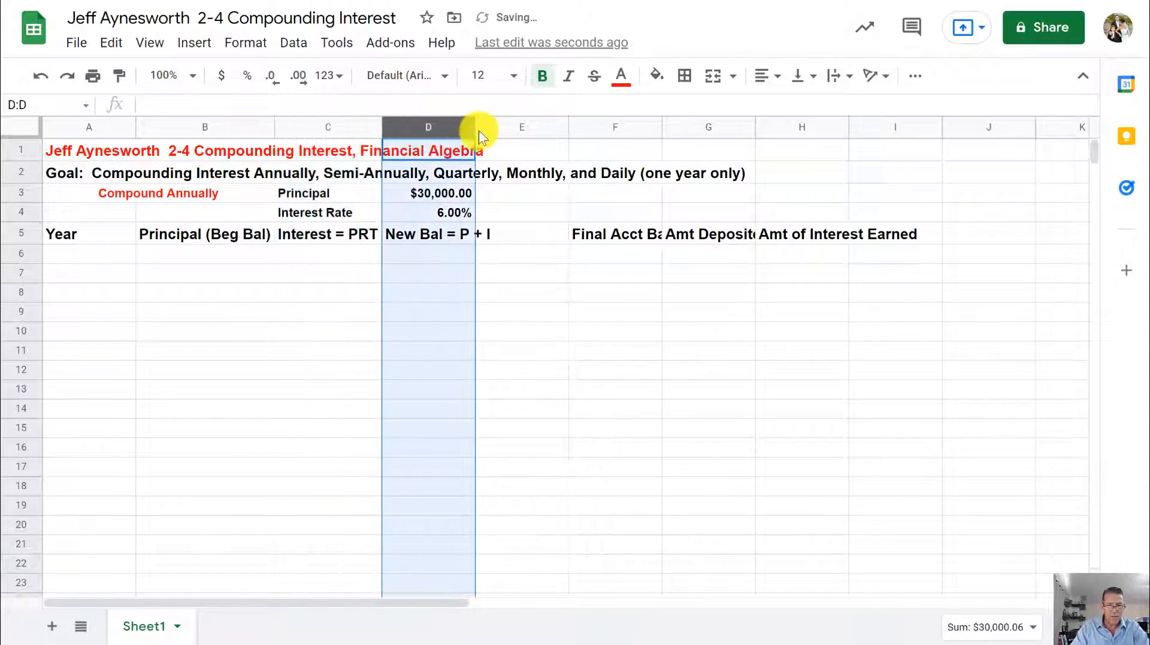
double_click(475, 128)
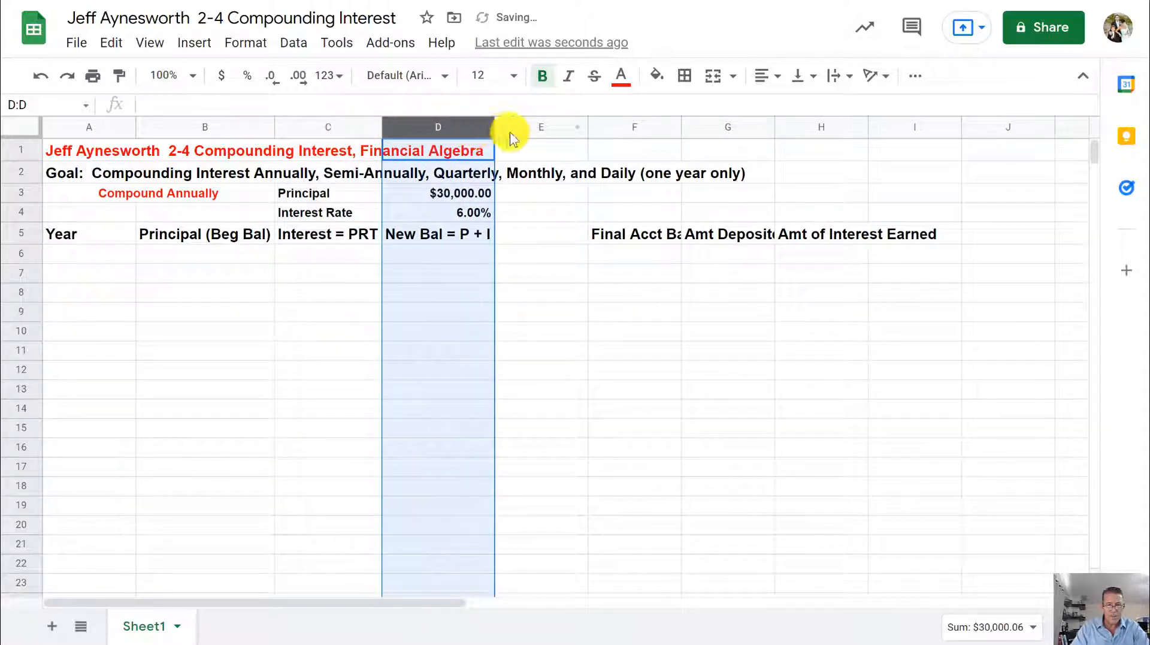
Auto-fit the widths of columns F, G and H to their headers, and select cell A6 below "Year".
click(635, 128)
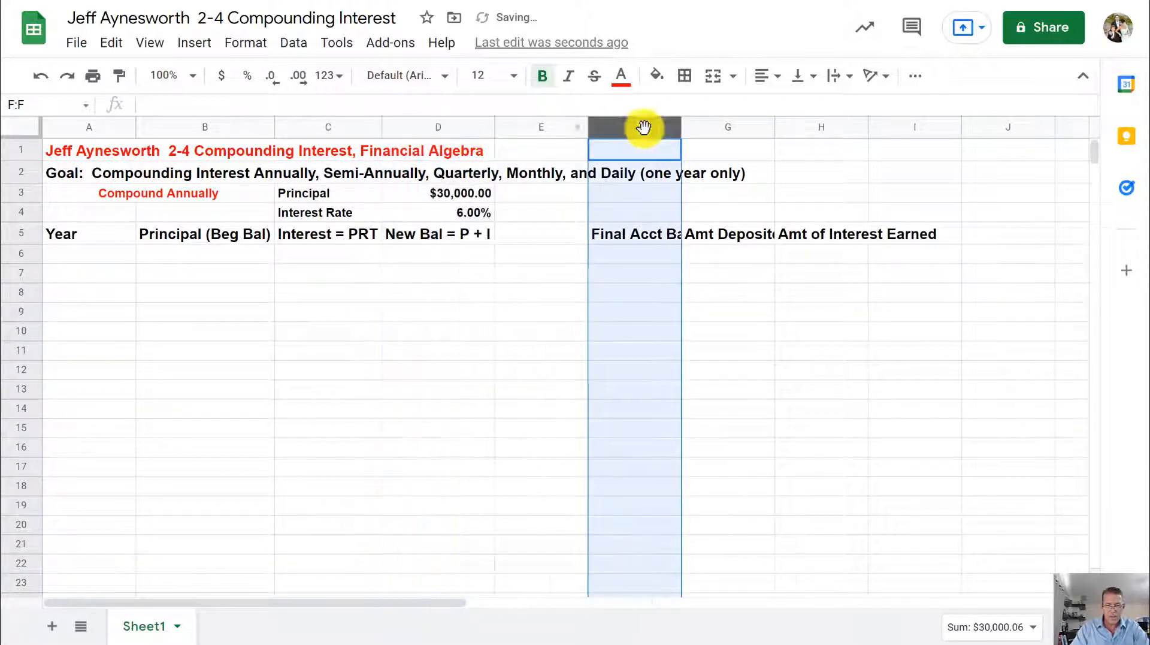
double_click(679, 126)
click(761, 126)
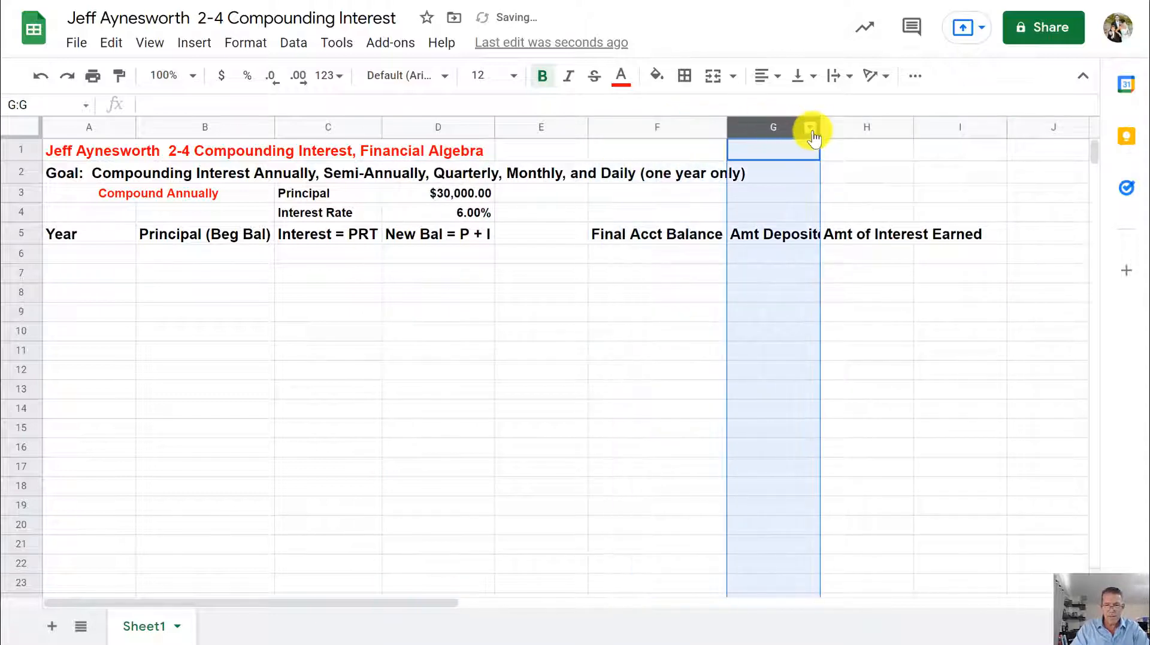
double_click(819, 122)
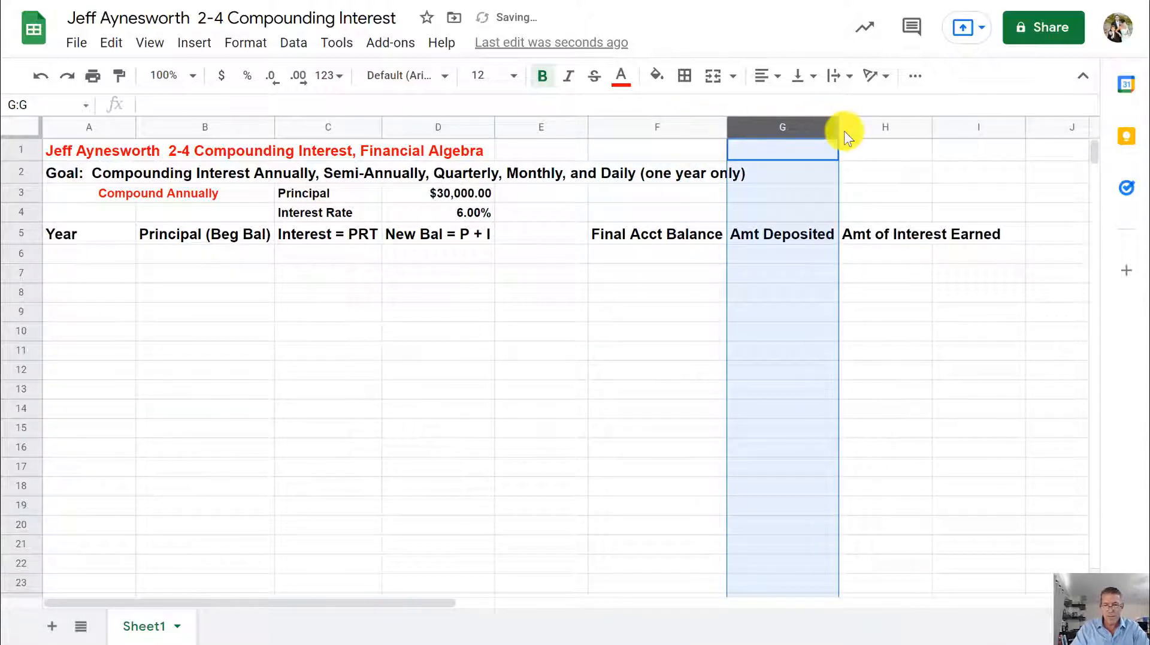
click(875, 127)
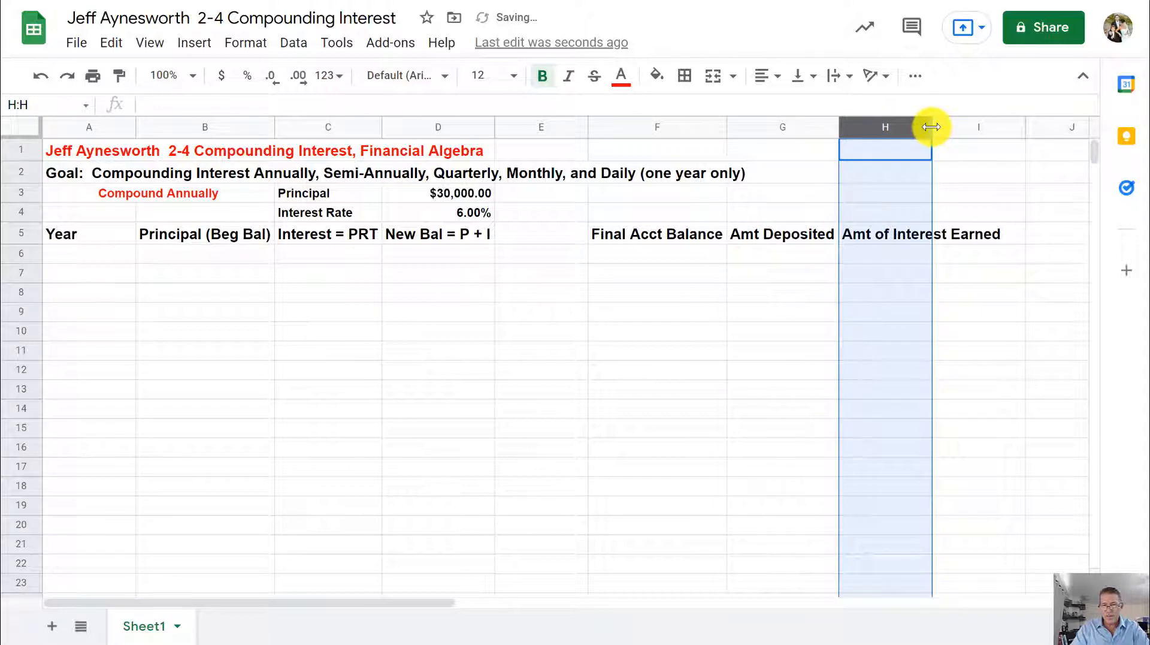
double_click(931, 127)
click(881, 258)
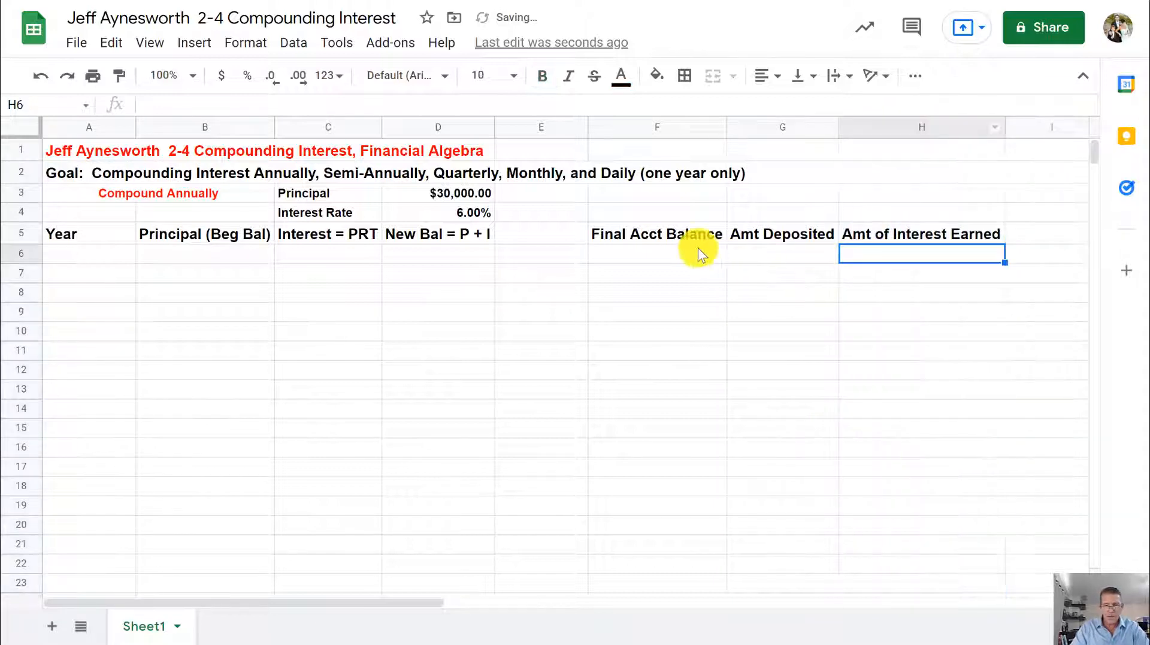
click(700, 248)
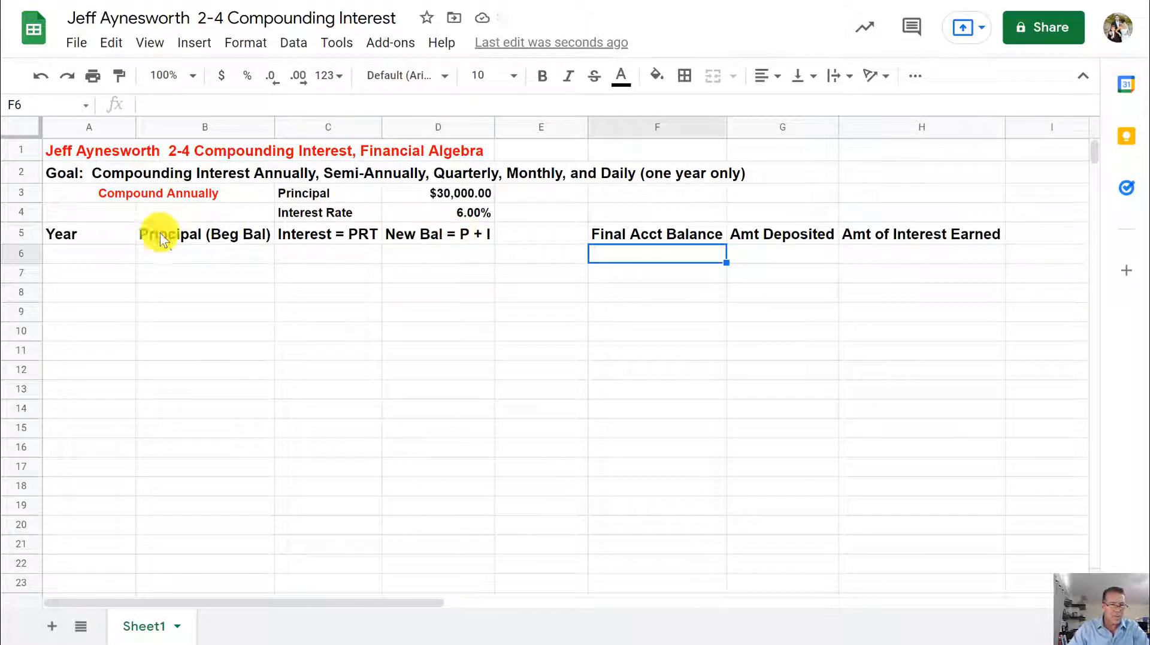
click(89, 253)
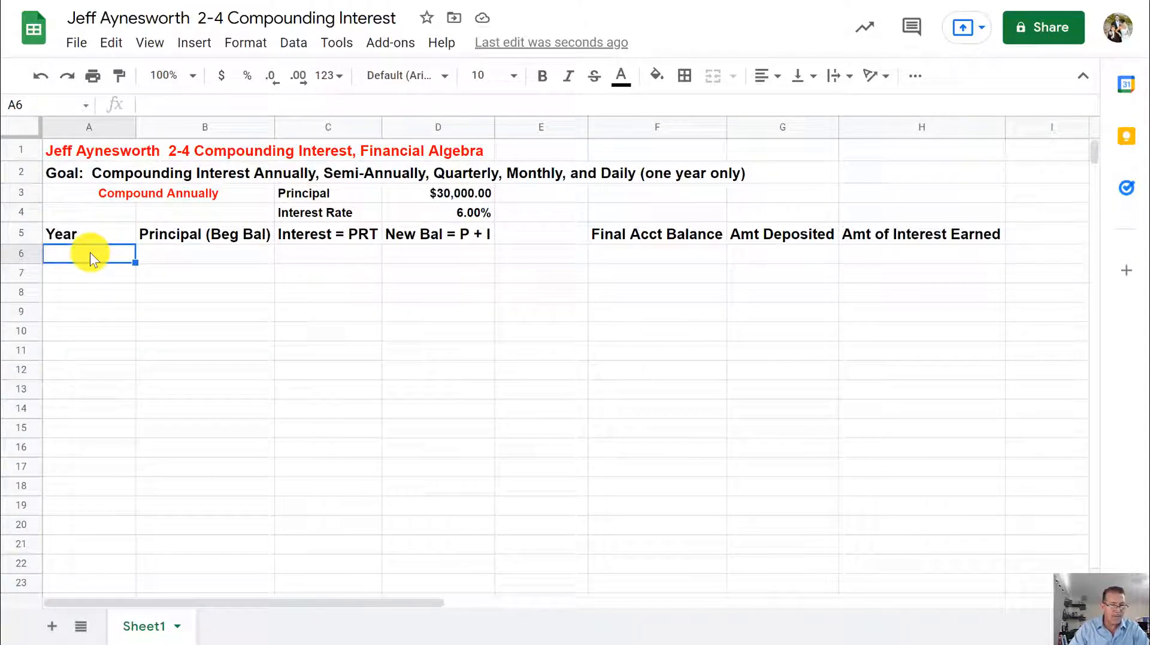
Set the merged "Compound Annually" heading in A3:B3 to font size 14, and select cell A6 below "Year".
click(120, 195)
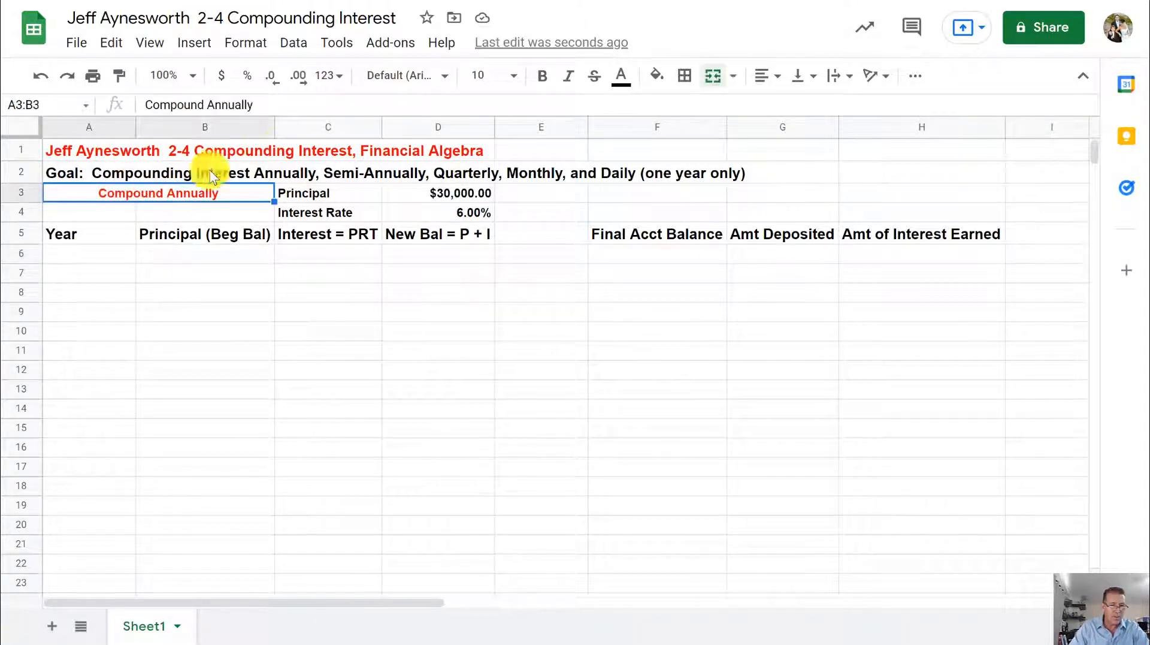
click(509, 76)
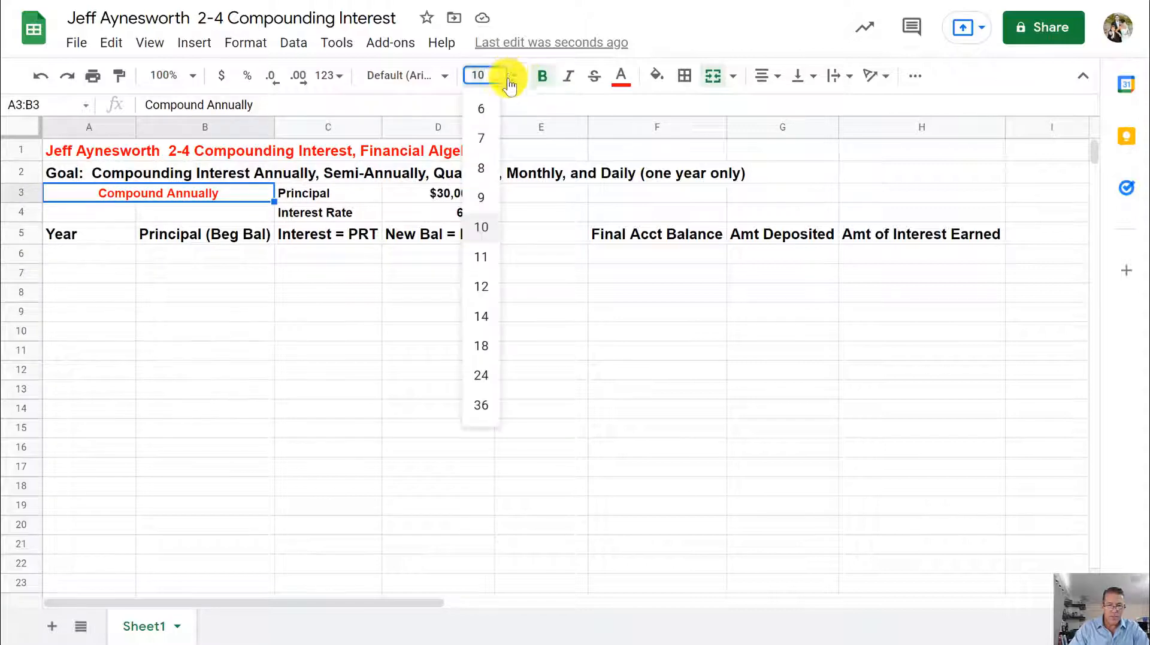
click(481, 316)
click(88, 219)
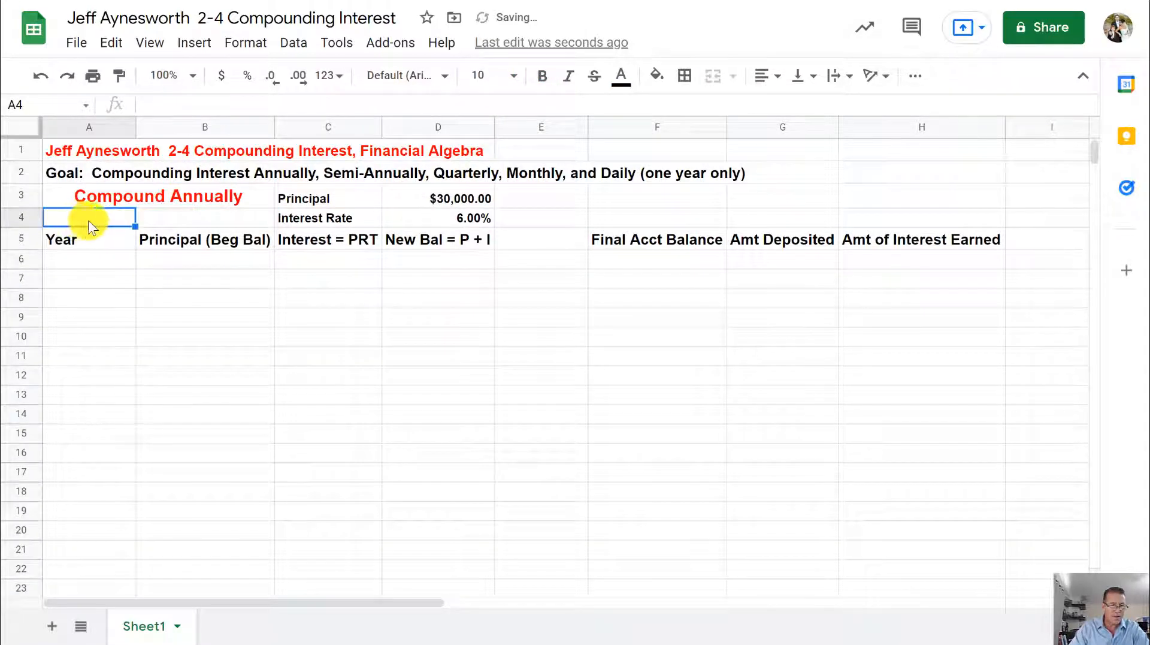
click(103, 258)
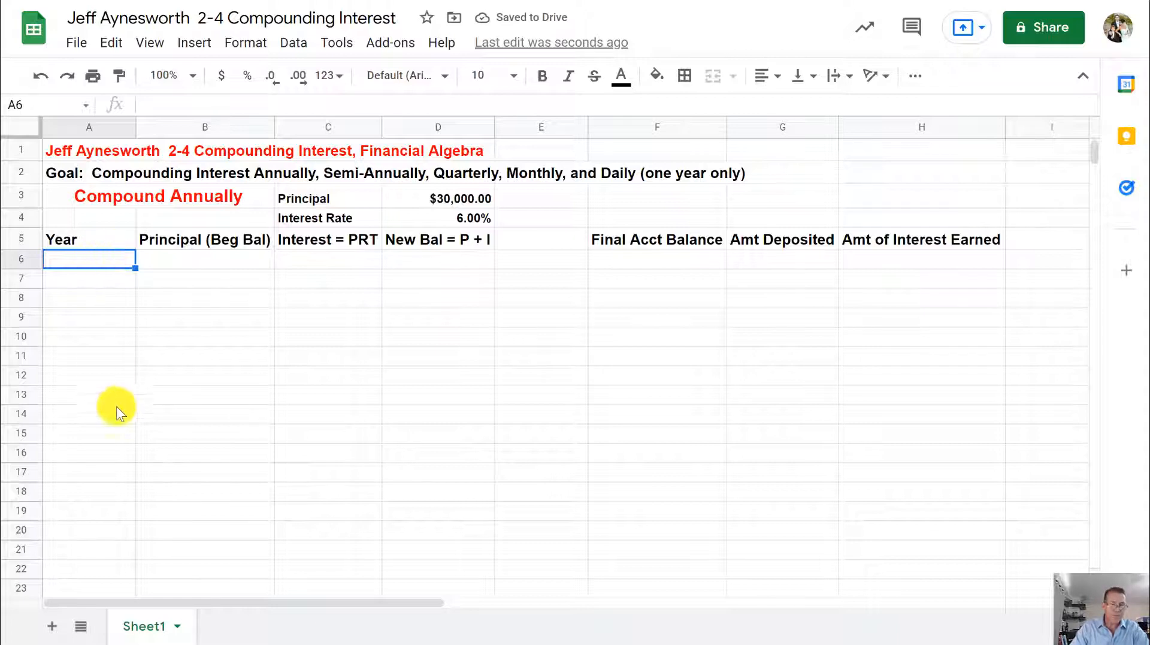
Consult the handwritten compounding notes, and enter the years 1, 2 and 3 in cells A6 to A8.
click(665, 644)
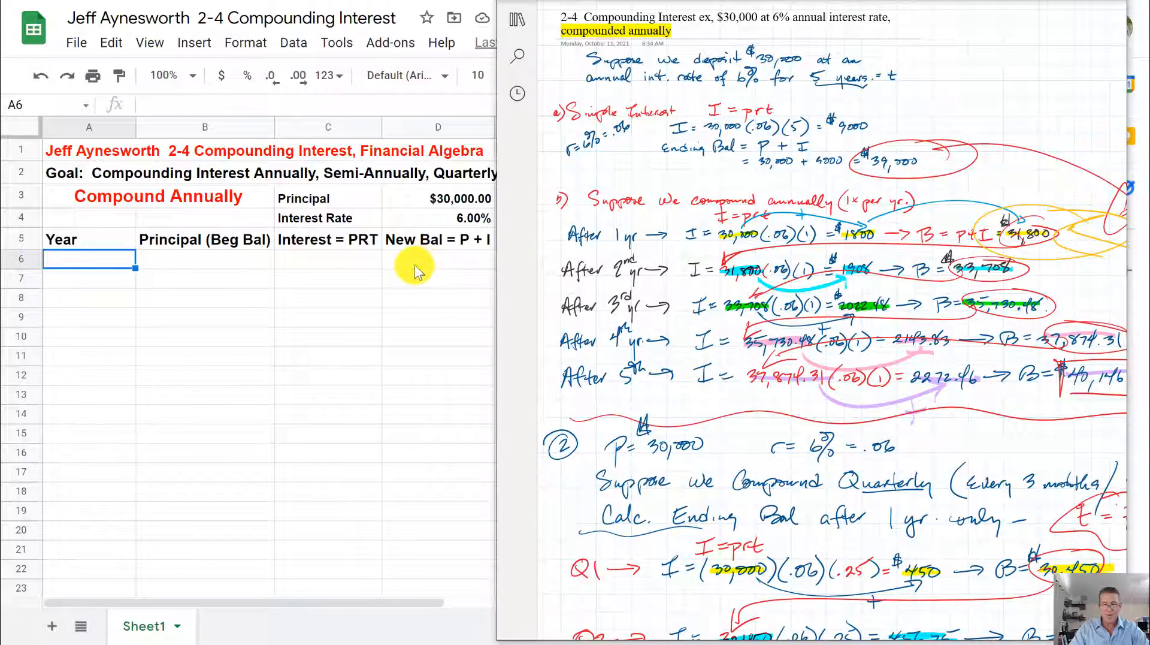
click(307, 300)
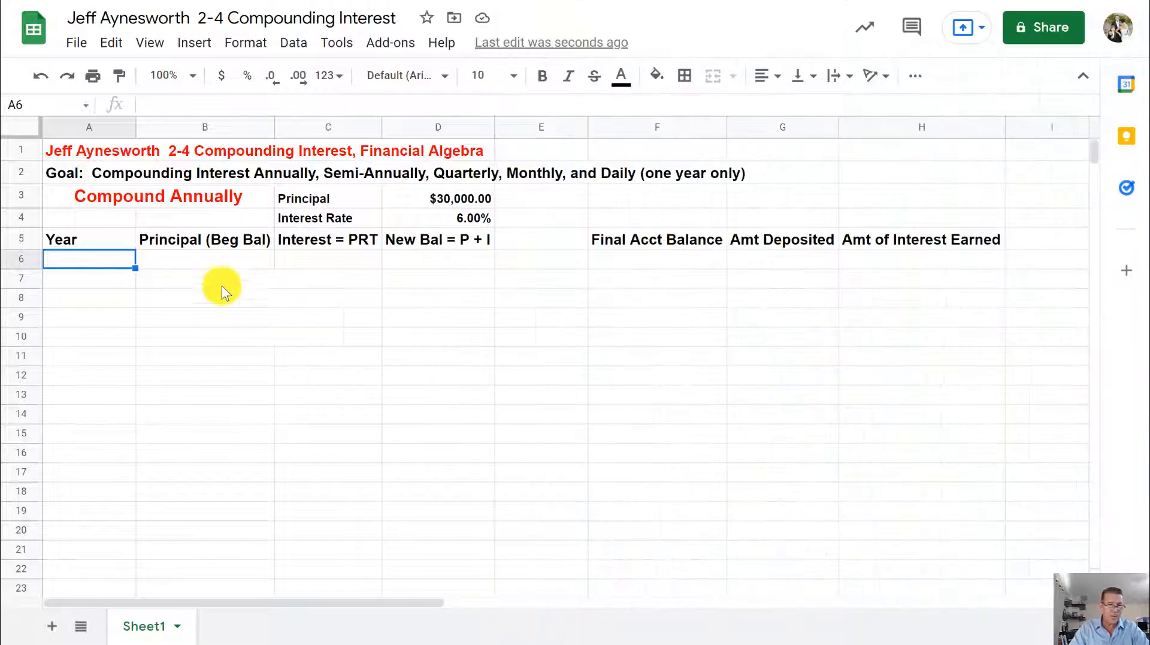
click(123, 260)
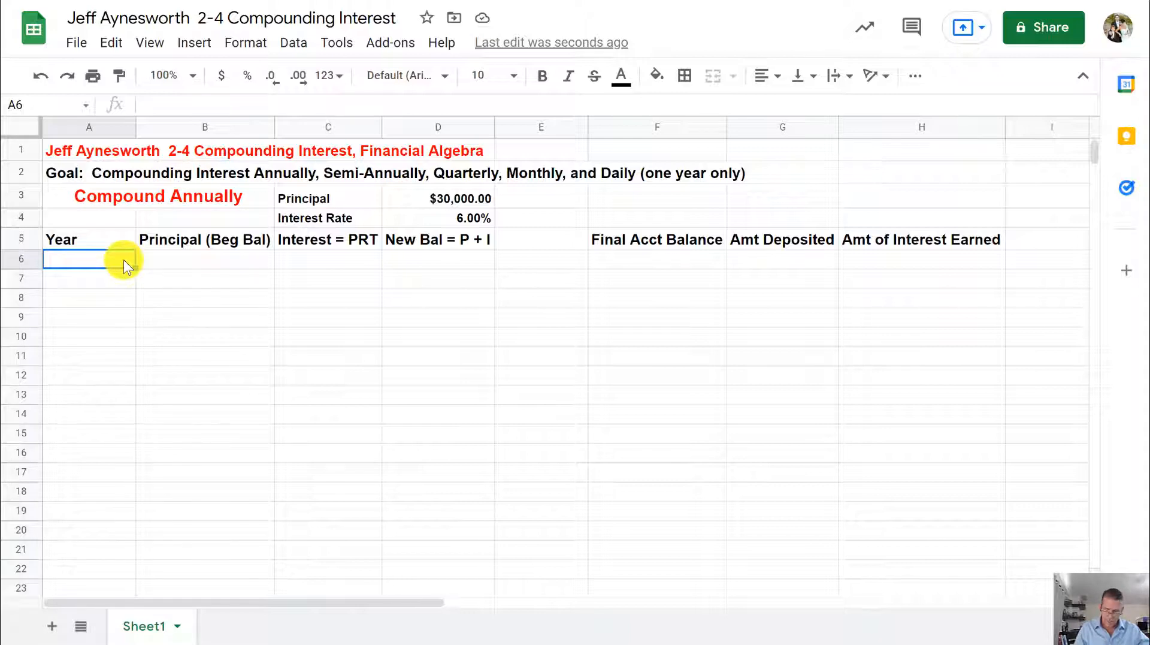
text(1)
key(Return)
text(2)
key(Return)
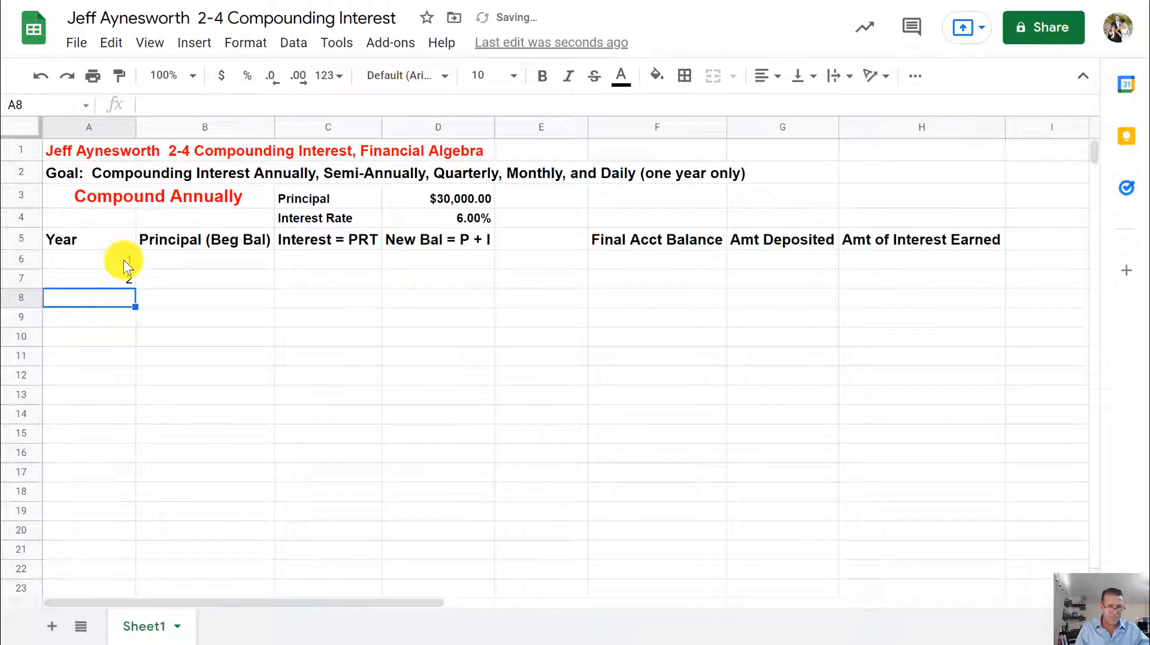
text(3)
key(Return)
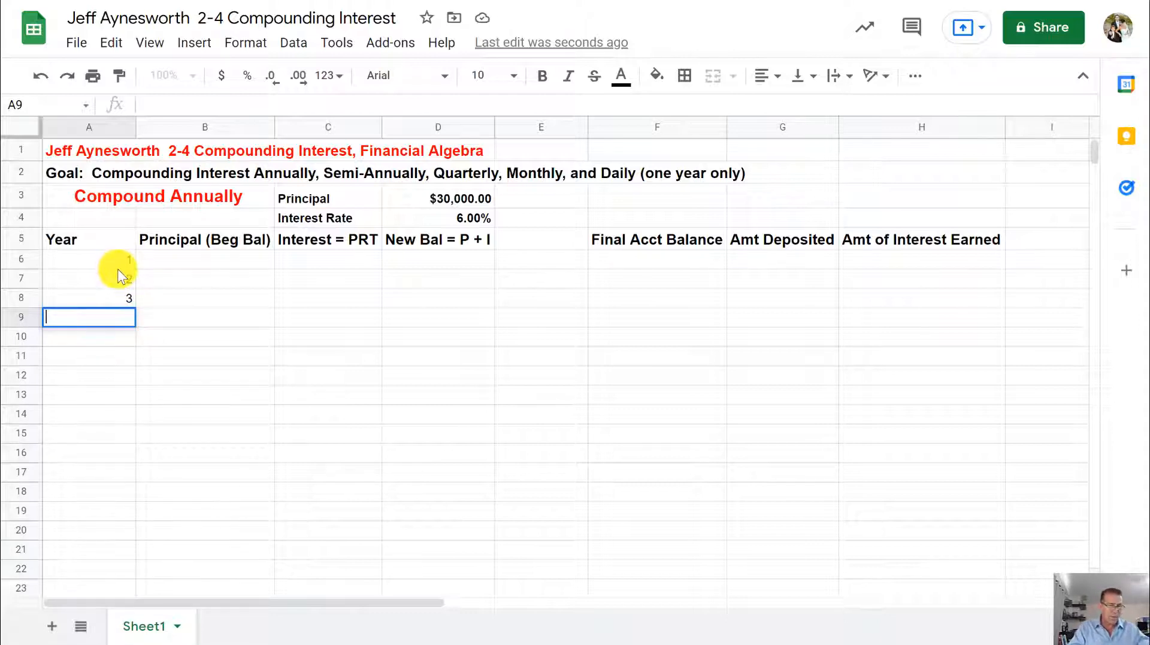
Extend the year series from A6:A8 down to cell A15, so the Year column runs from 1 to 10.
click(94, 264)
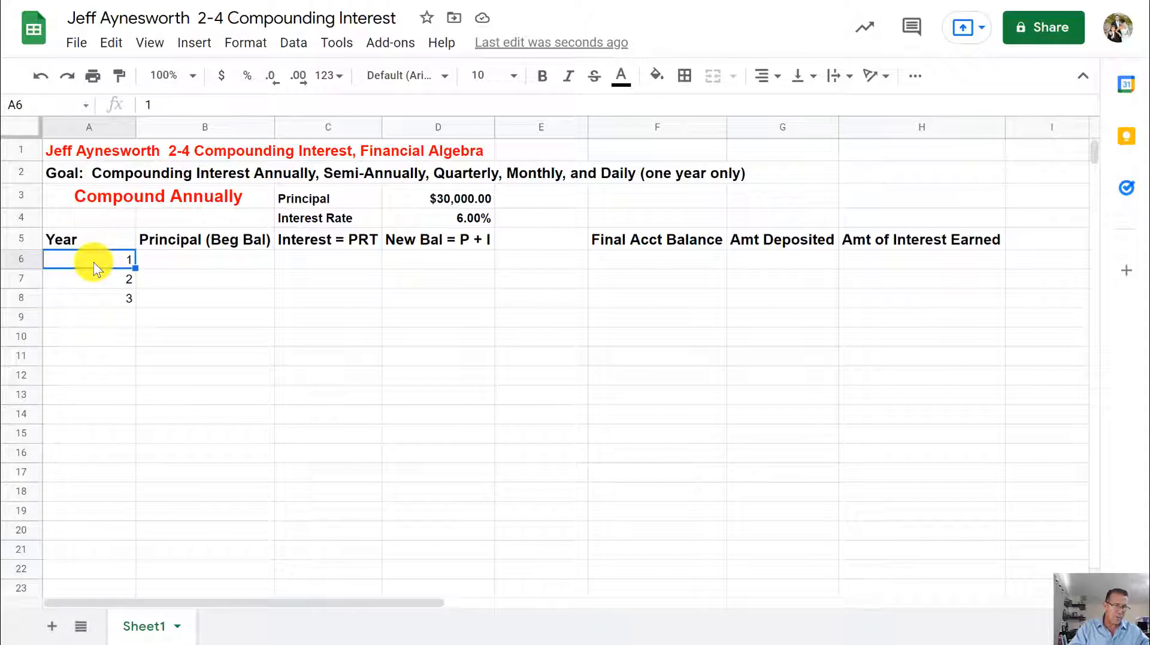
drag(87, 264, 84, 301)
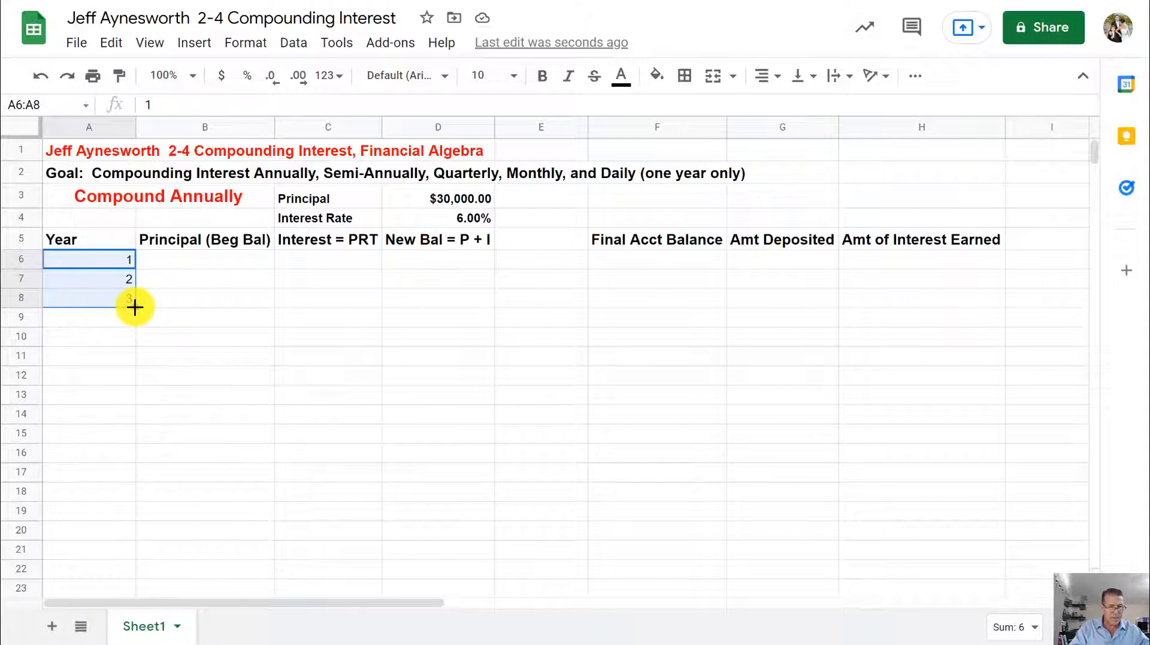
drag(135, 307, 127, 529)
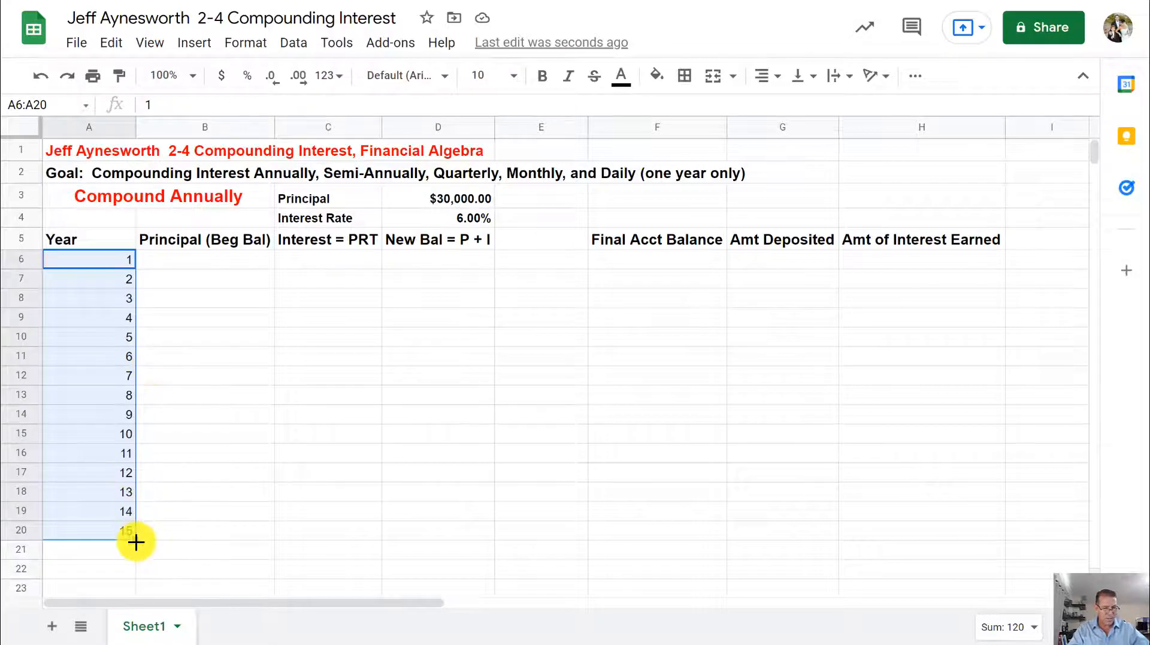
click(41, 76)
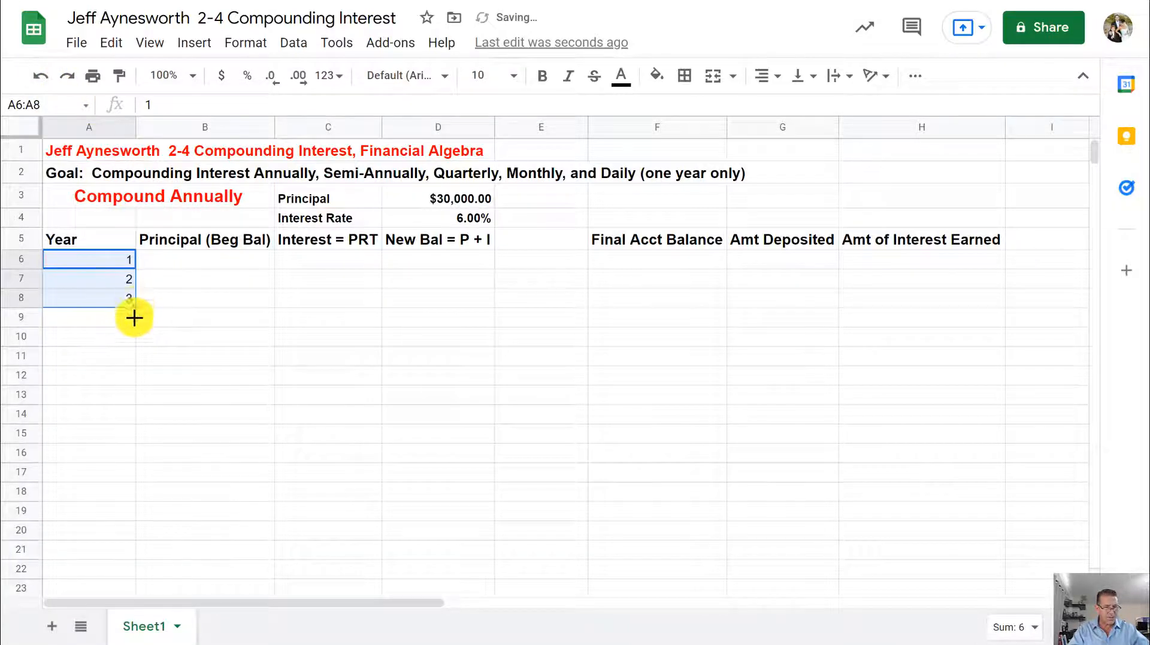
drag(134, 317, 134, 438)
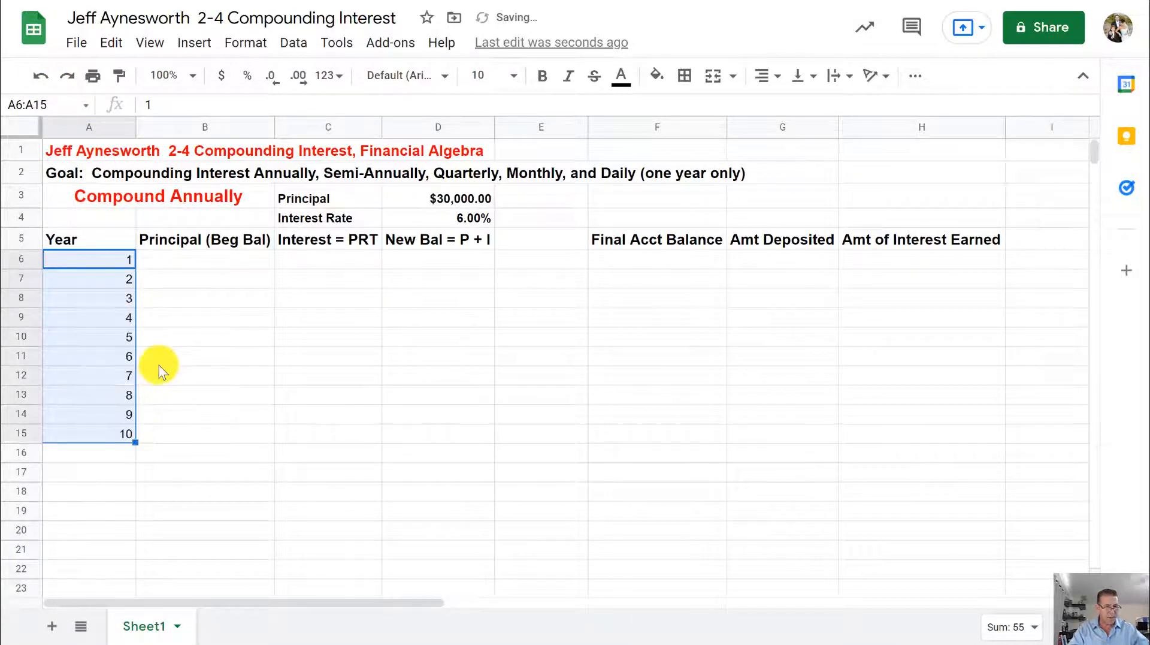
click(159, 365)
click(116, 397)
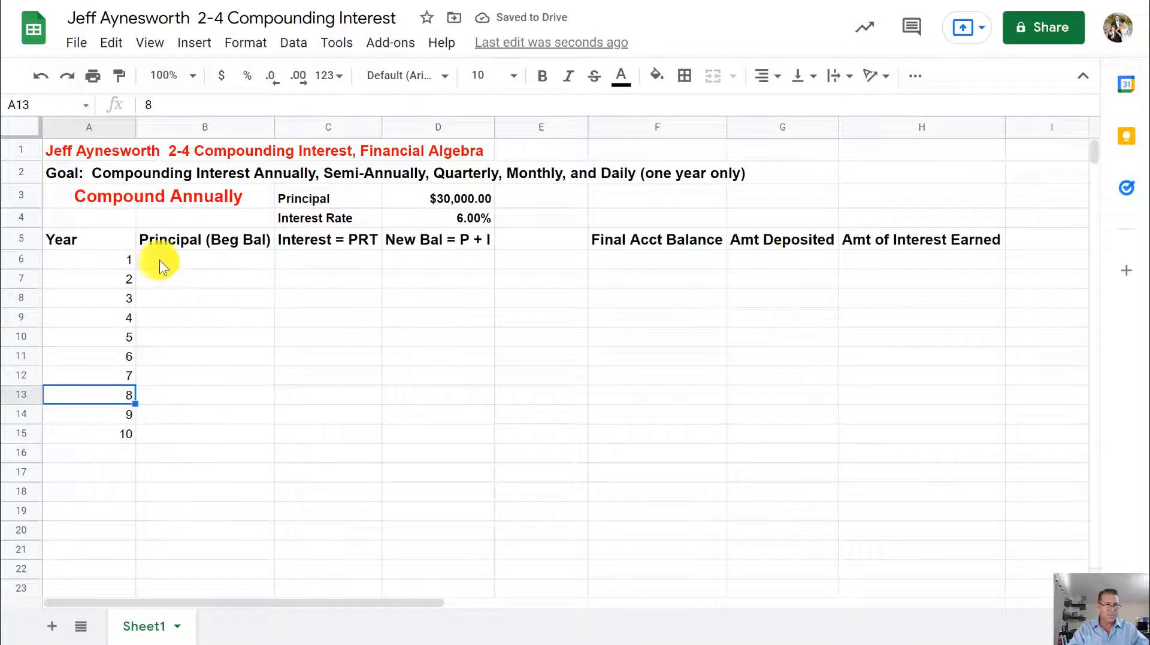
Enter the formula =D3 in cell B6 to reference the principal as the beginning balance for year 1.
click(183, 260)
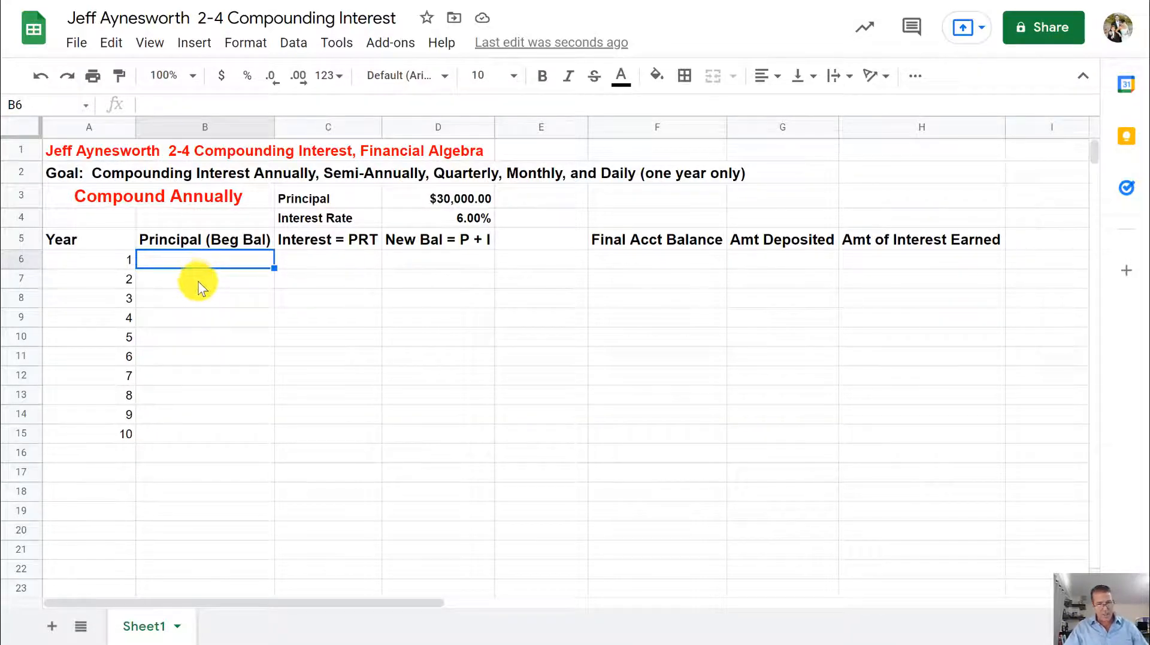
click(647, 644)
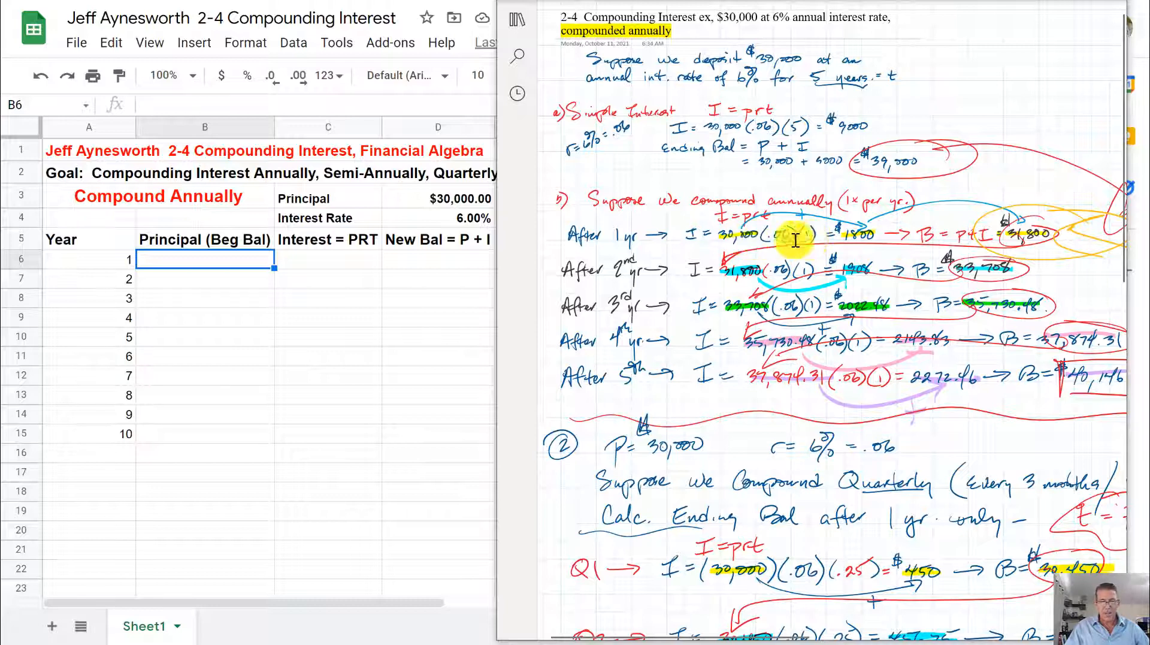
click(247, 268)
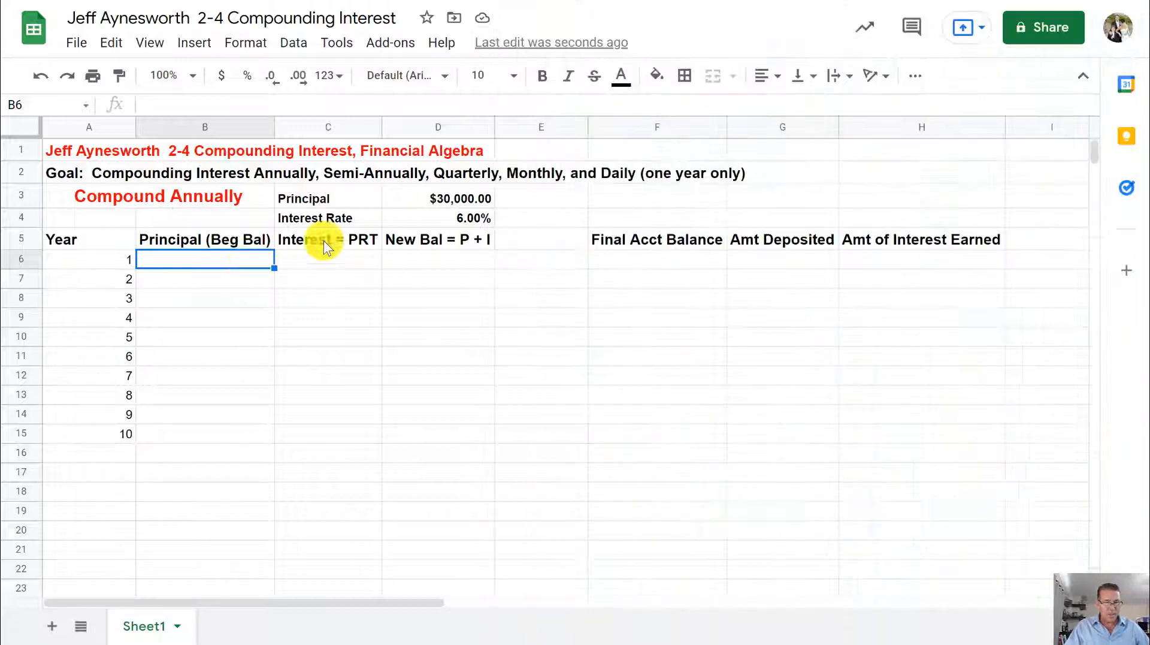
click(465, 190)
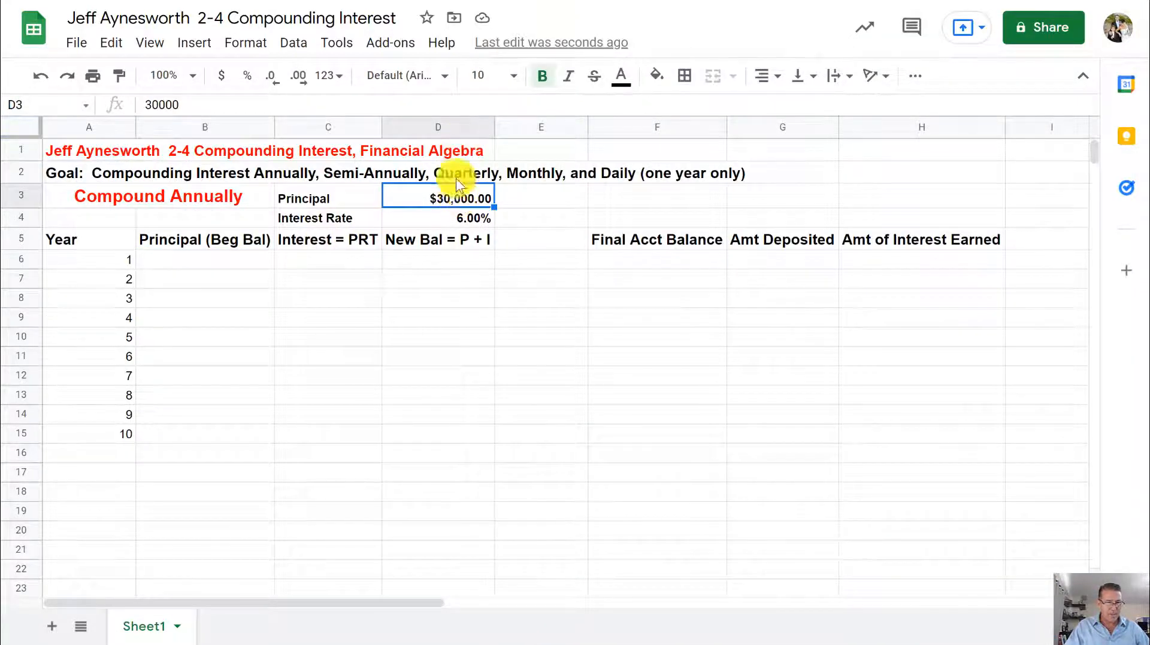
click(241, 260)
text(=)
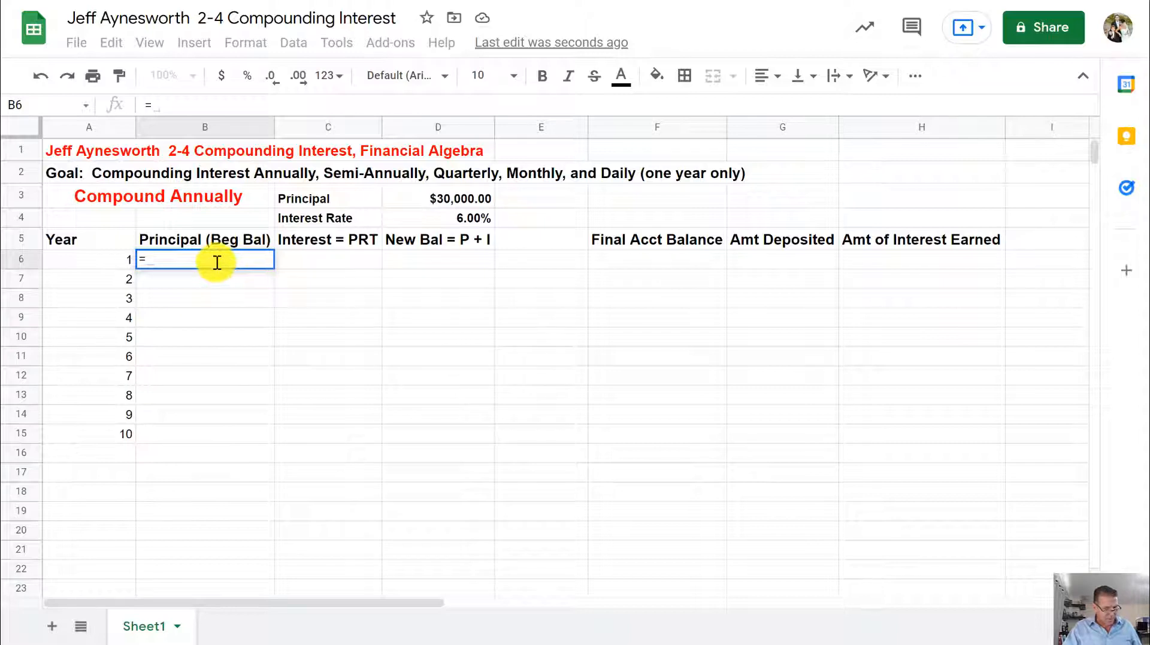
text(d3)
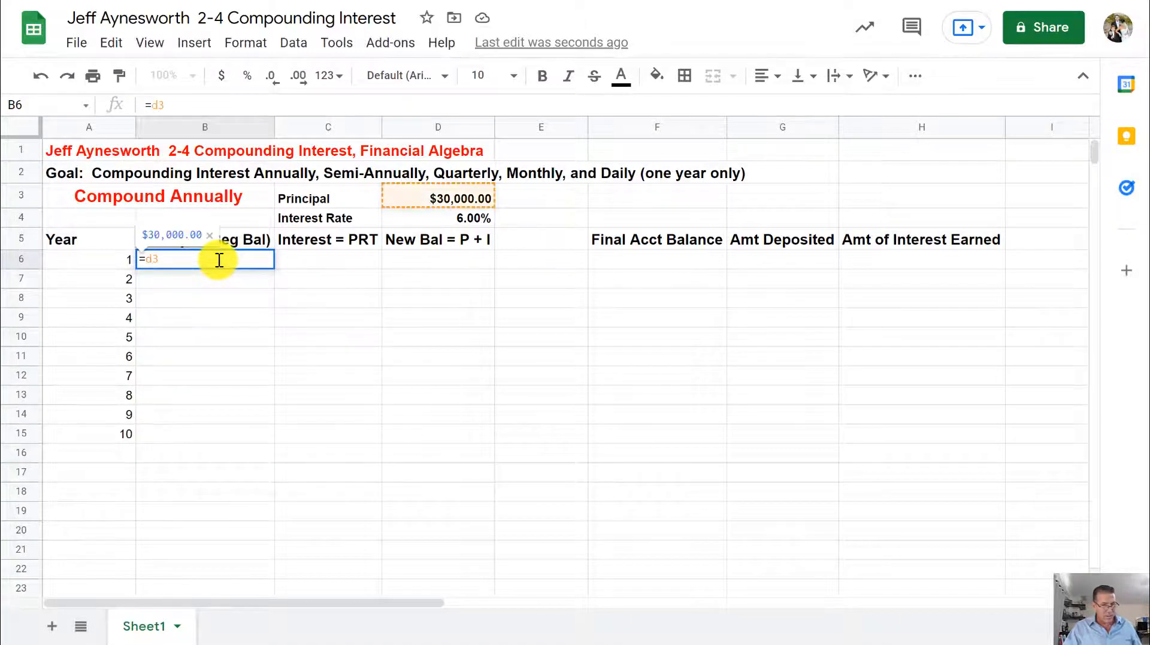
key(BackSpace)
key(BackSpace)
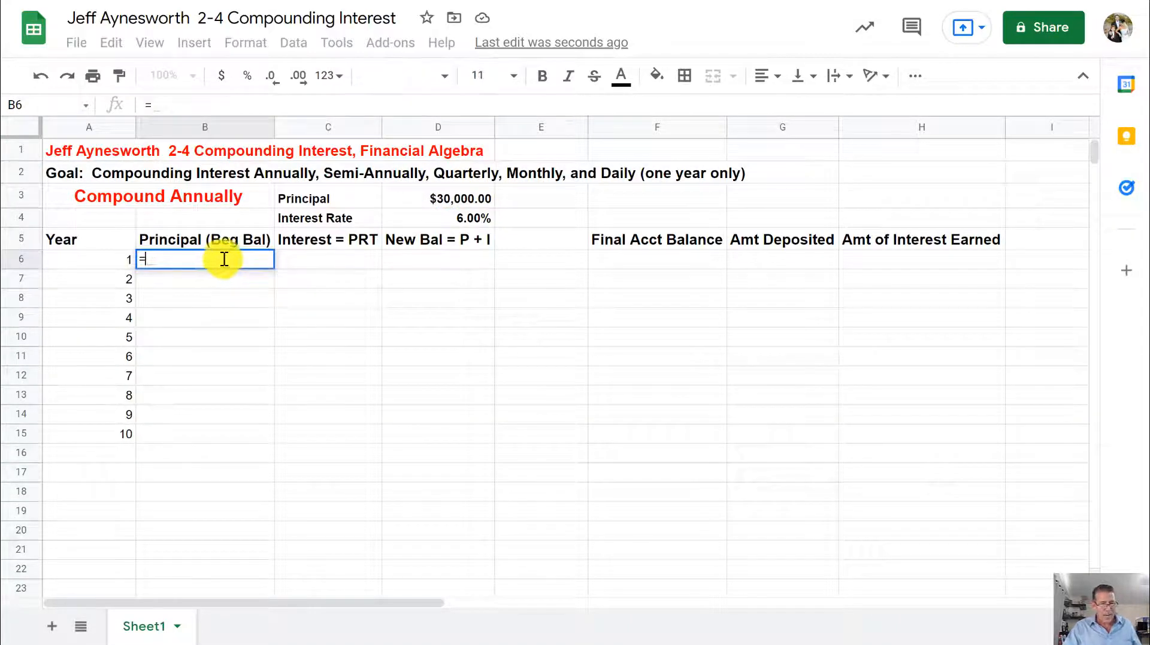
click(450, 198)
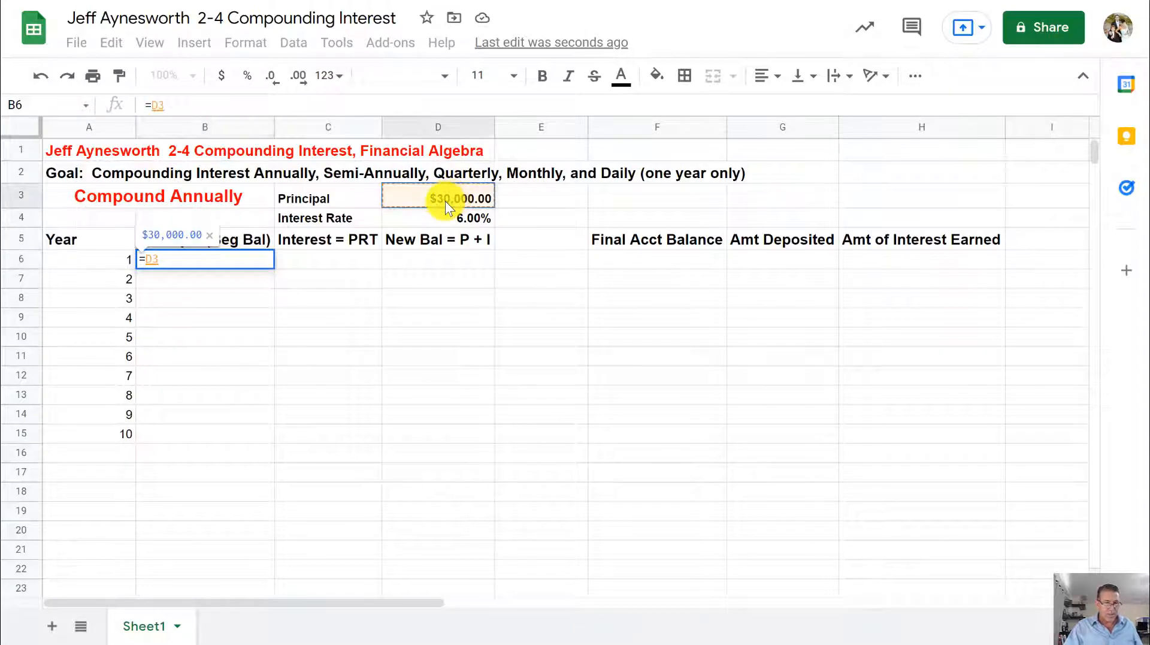
key(Return)
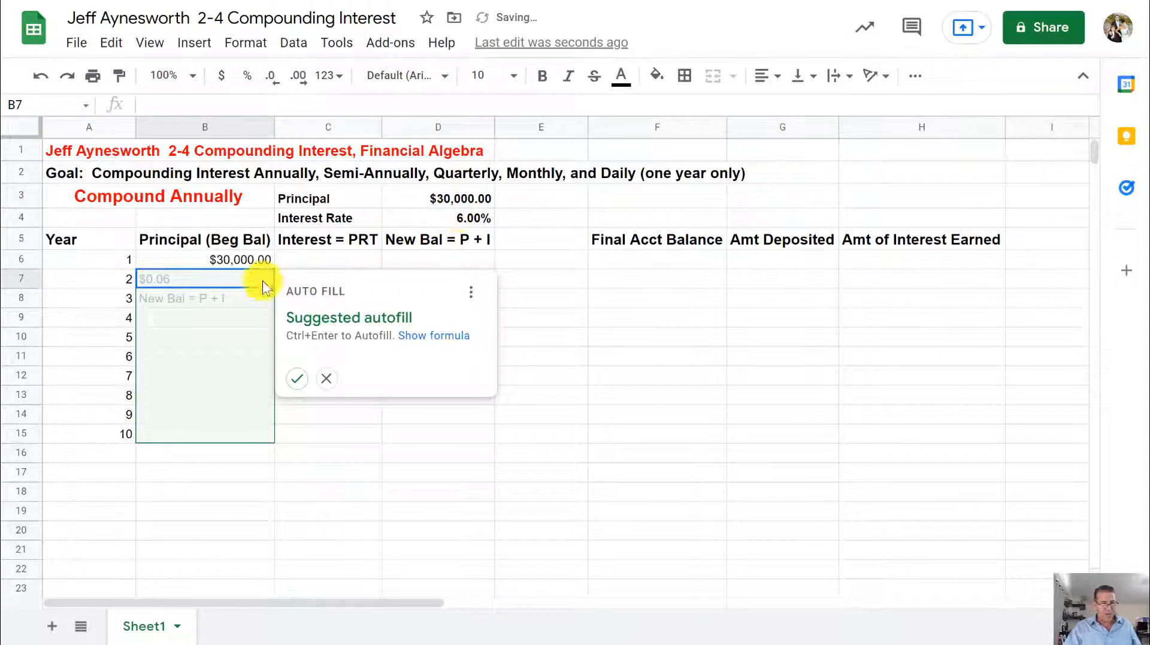
click(260, 263)
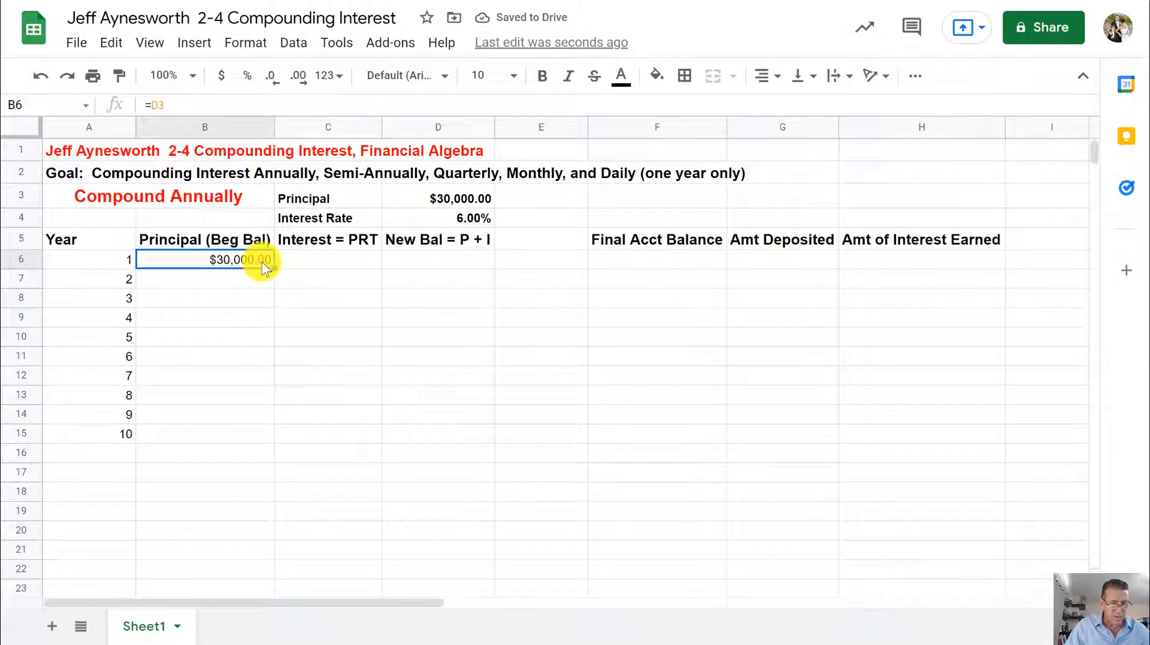
Start the year 1 interest formula in cell C6 by multiplying the beginning balance B6 by the interest rate D4.
click(308, 258)
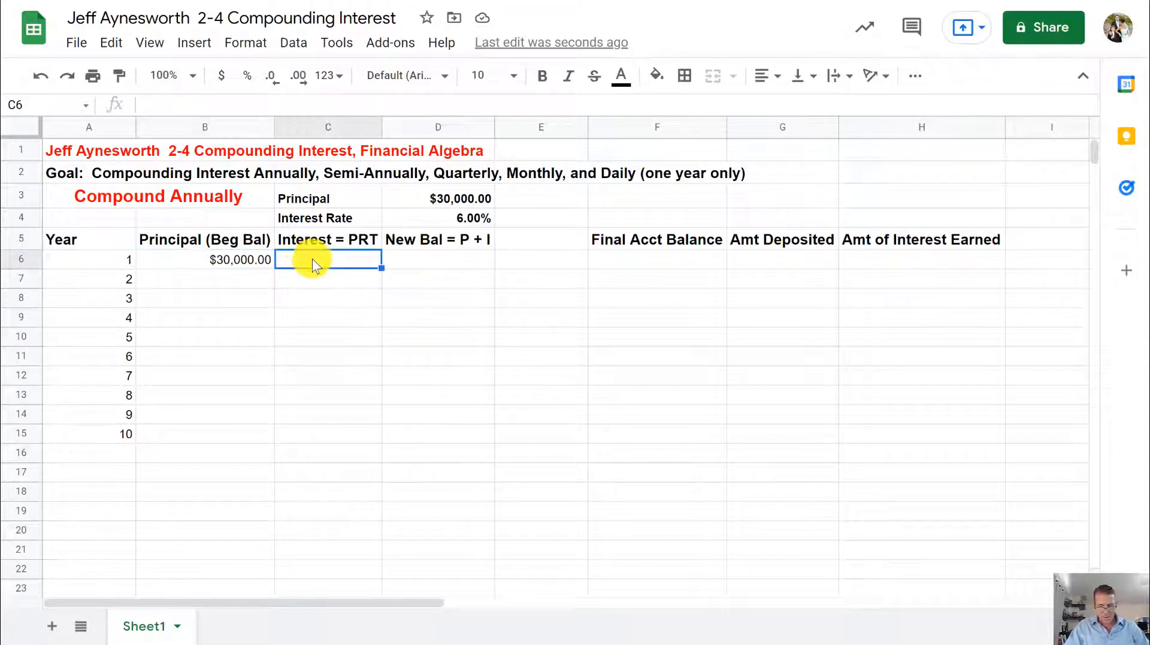
text(=)
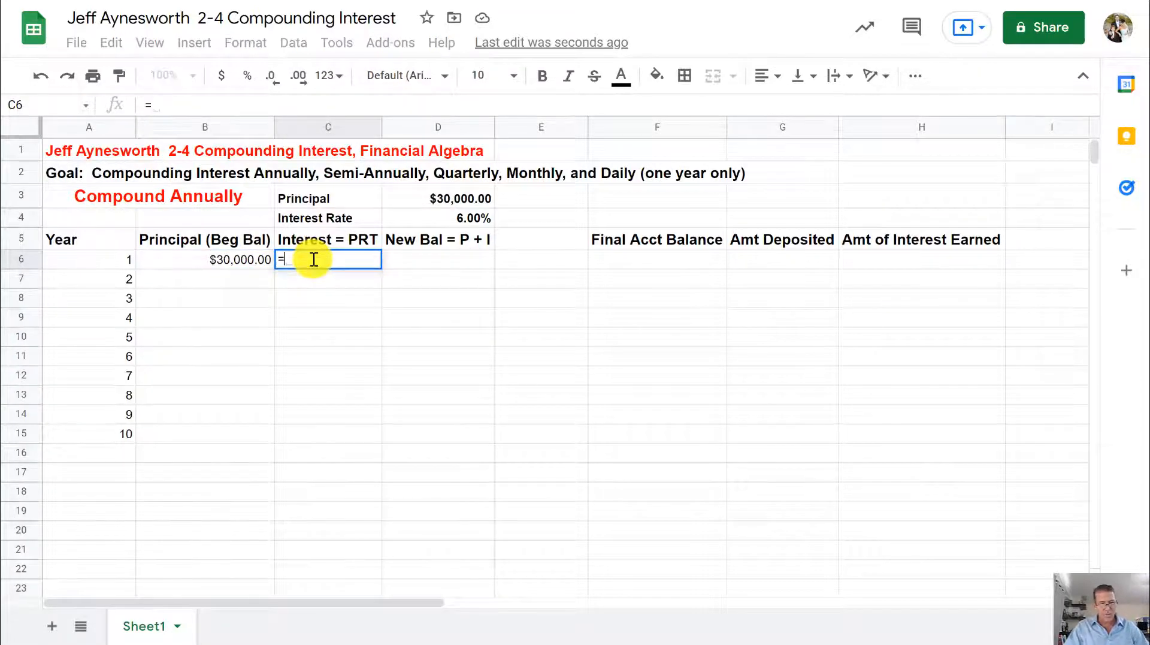
click(247, 259)
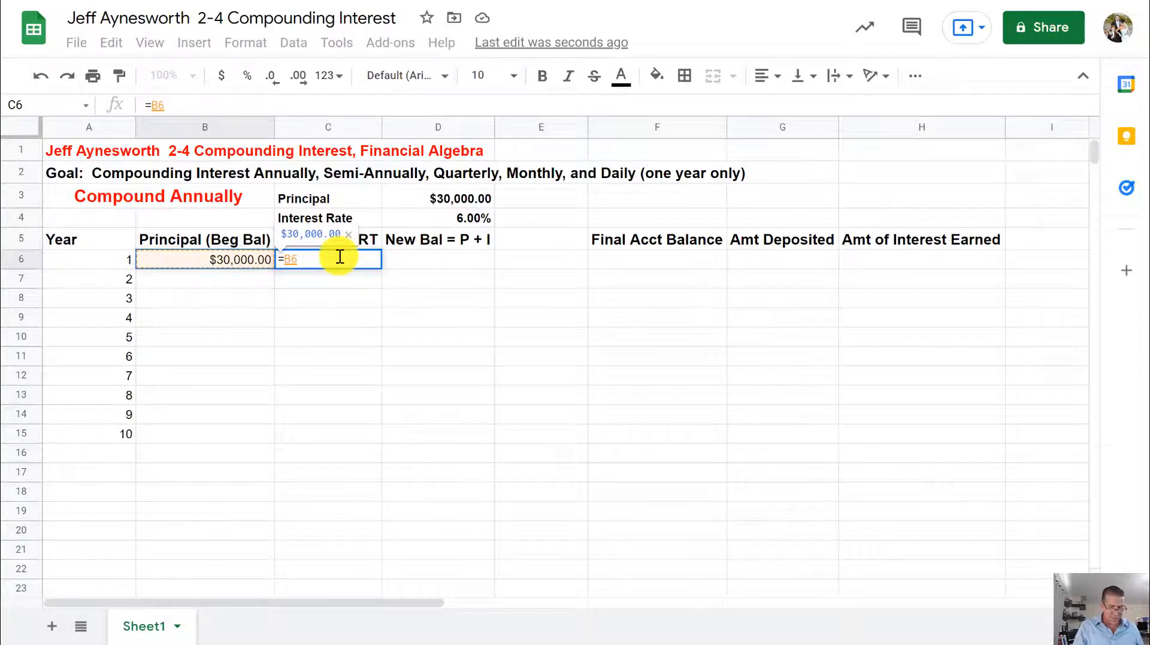
text(*)
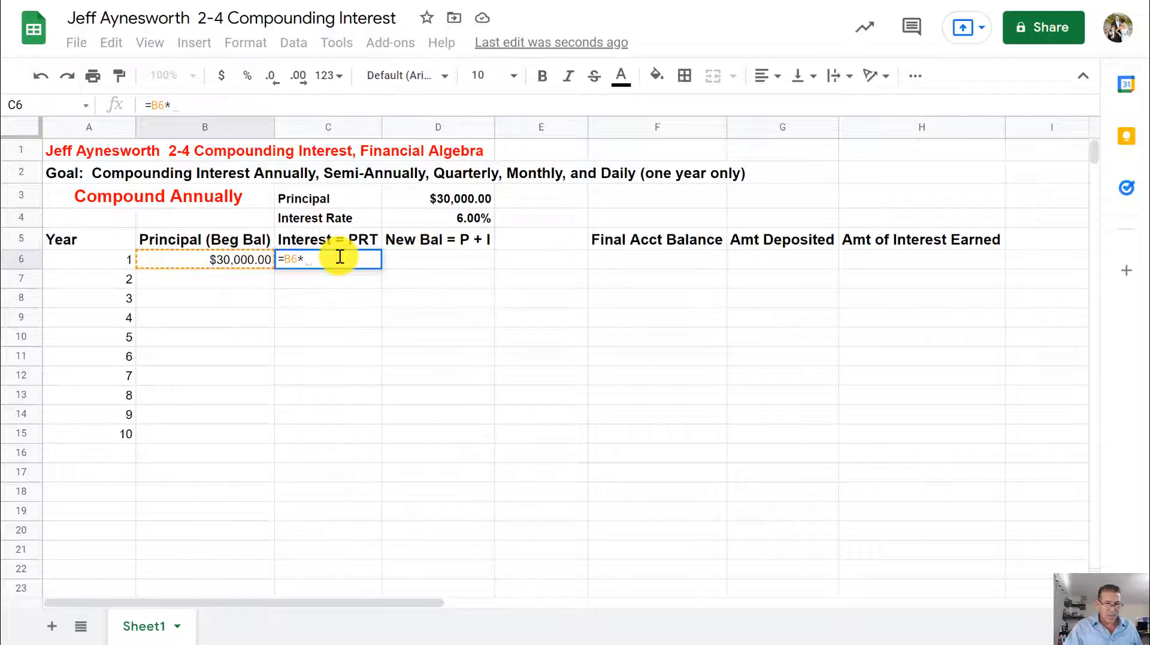
click(416, 217)
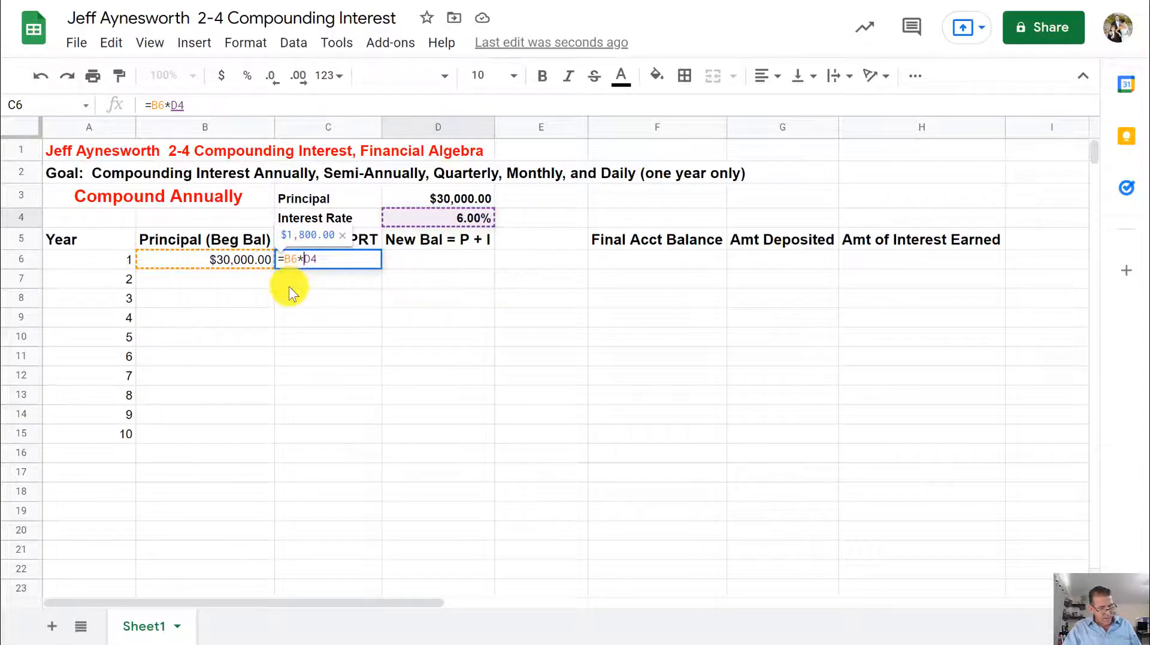
Make the interest rate reference absolute ($D$4) and multiply by 1 year, completing cell C6 as =B6*$D$4*1.
text($)
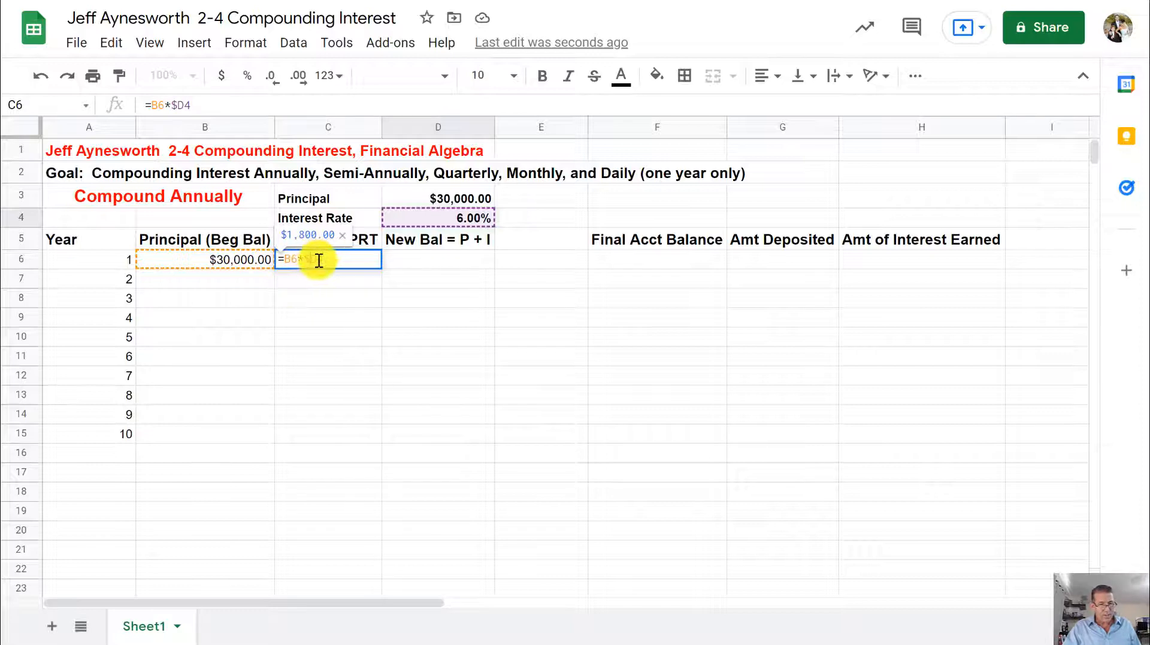
key(Right)
text($)
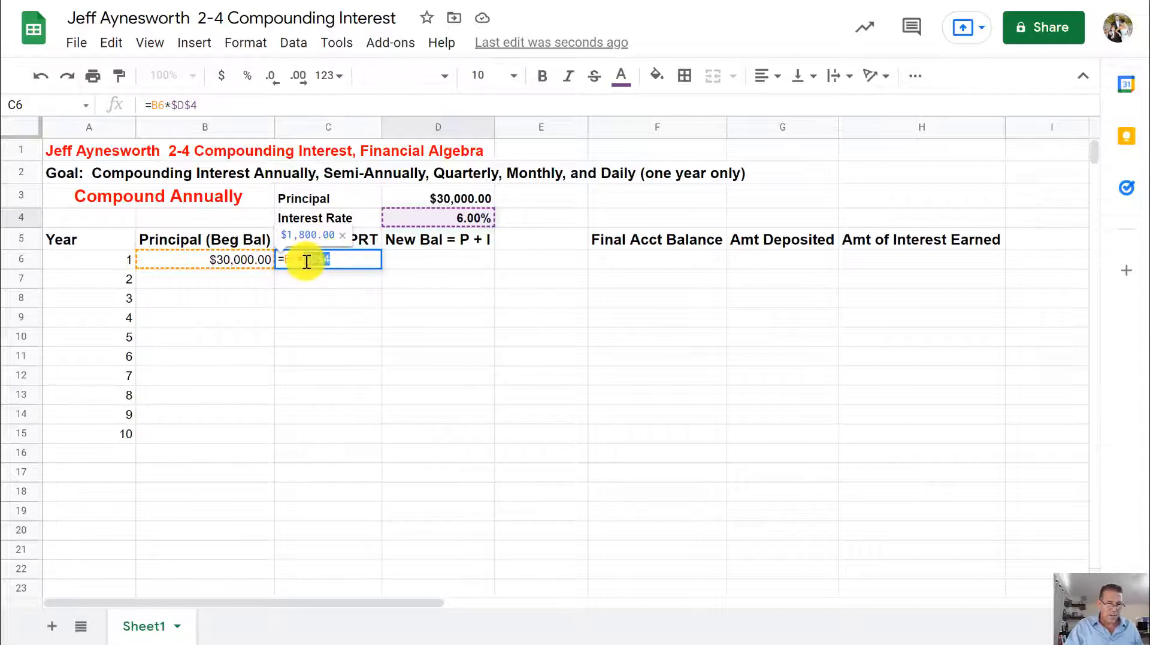
double_click(322, 259)
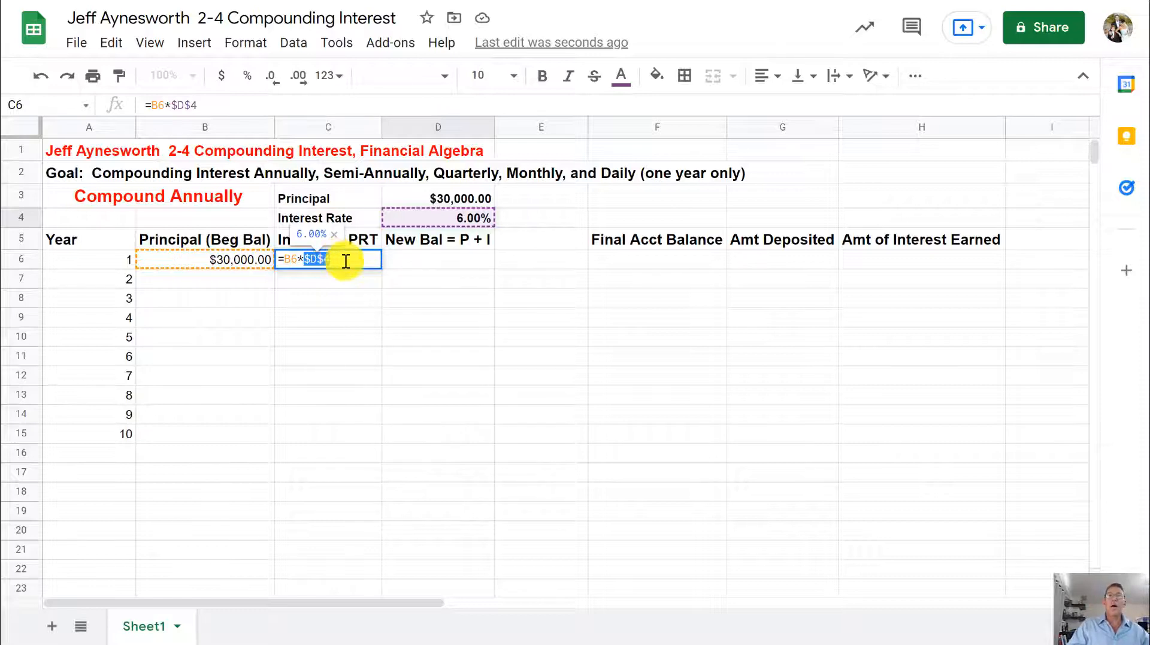
click(350, 262)
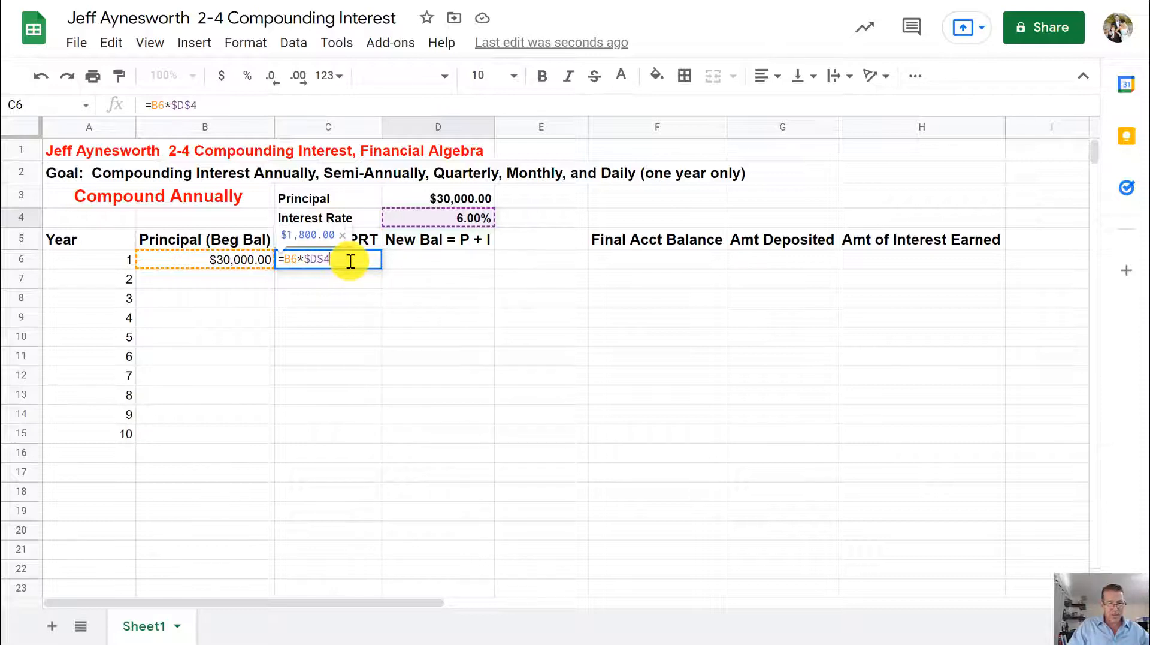
text(*)
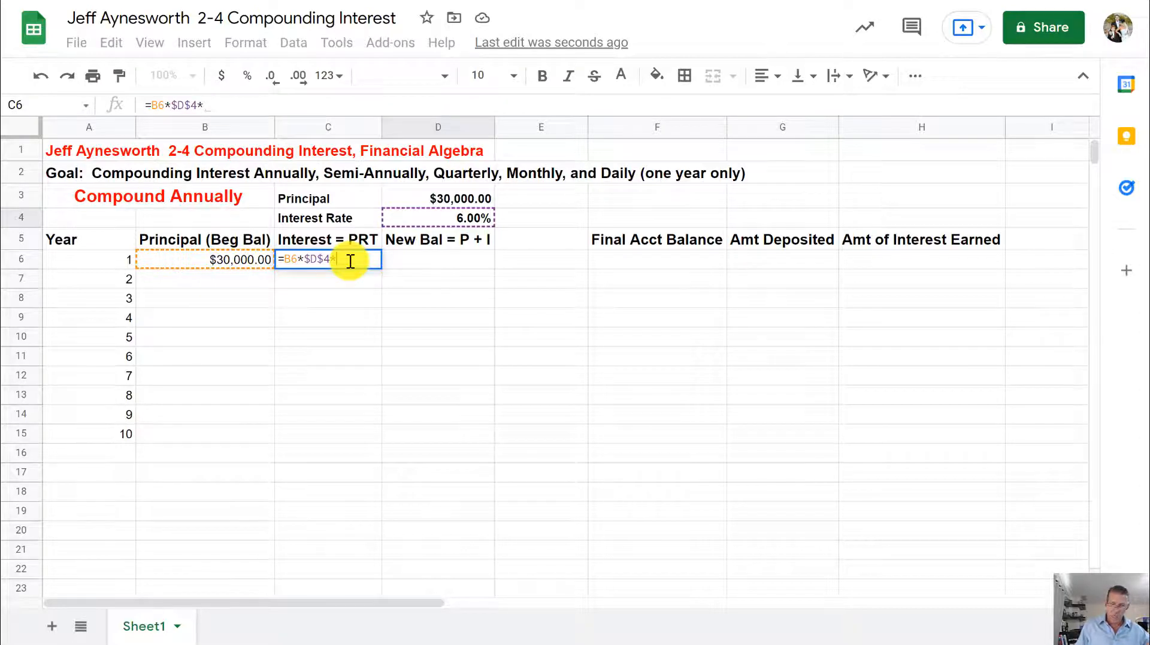
text(1)
key(Return)
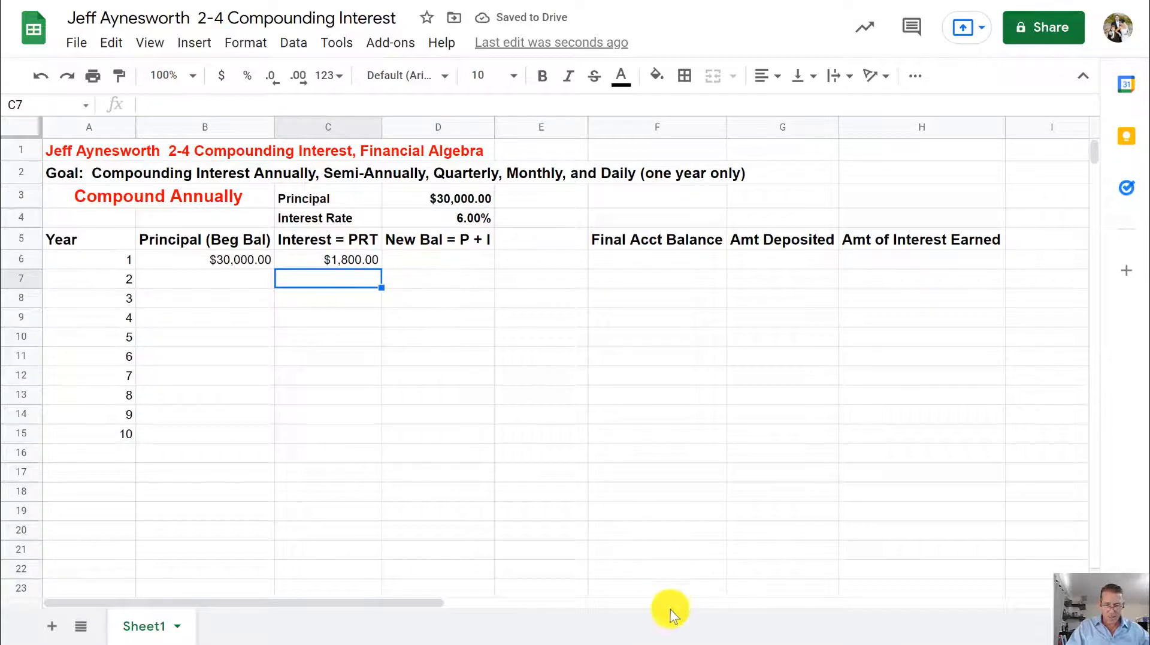
Check the handwritten notes for the year 1 balance, and enter =B6+C6 in cell D6 as the new balance.
click(670, 644)
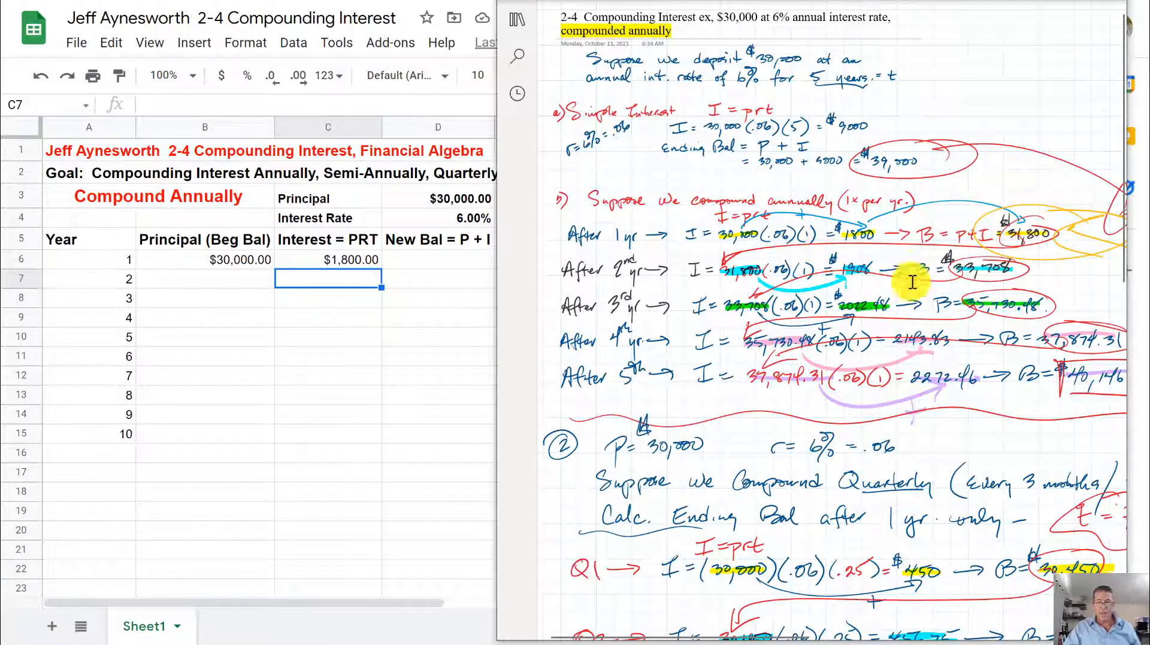
click(441, 257)
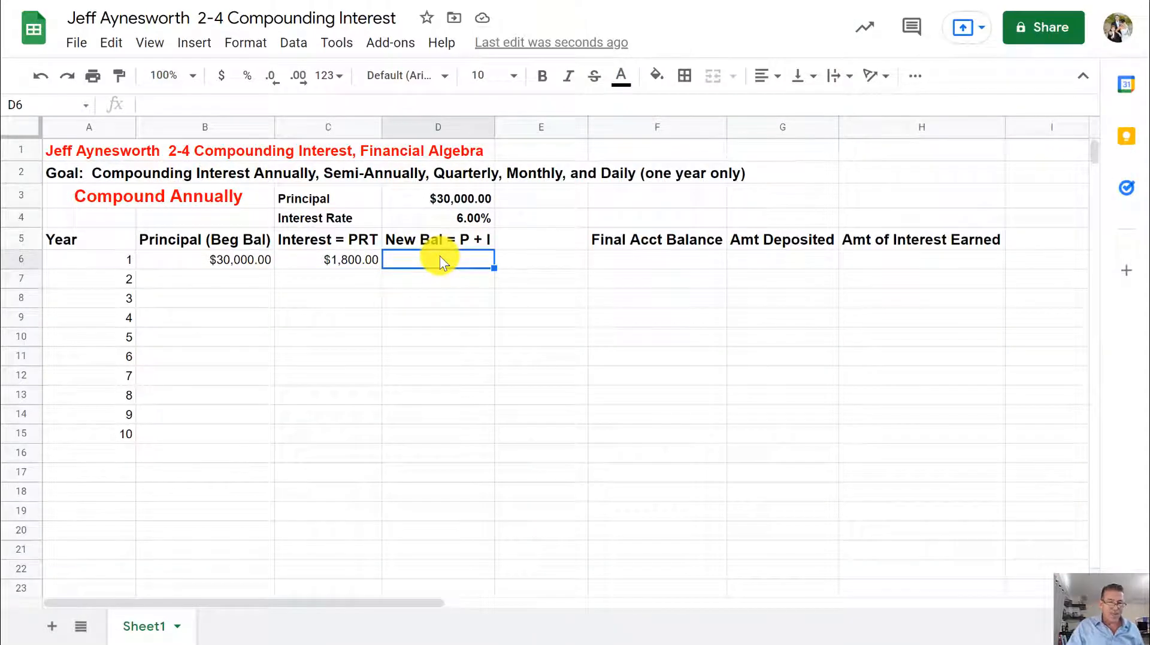
text(=)
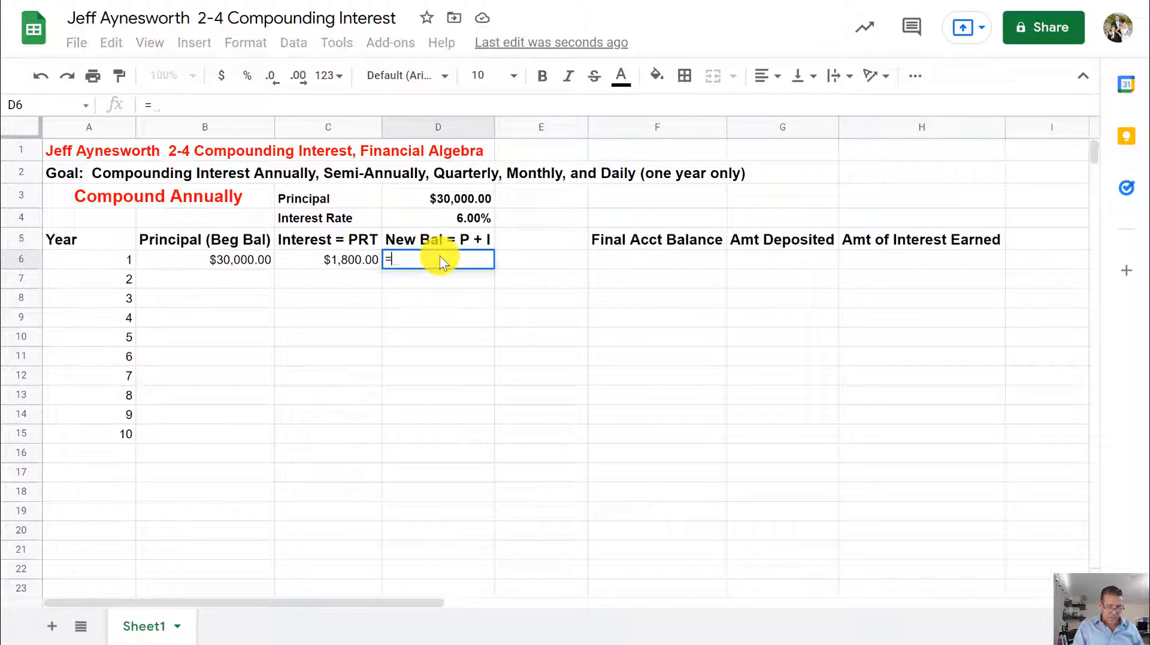
click(246, 259)
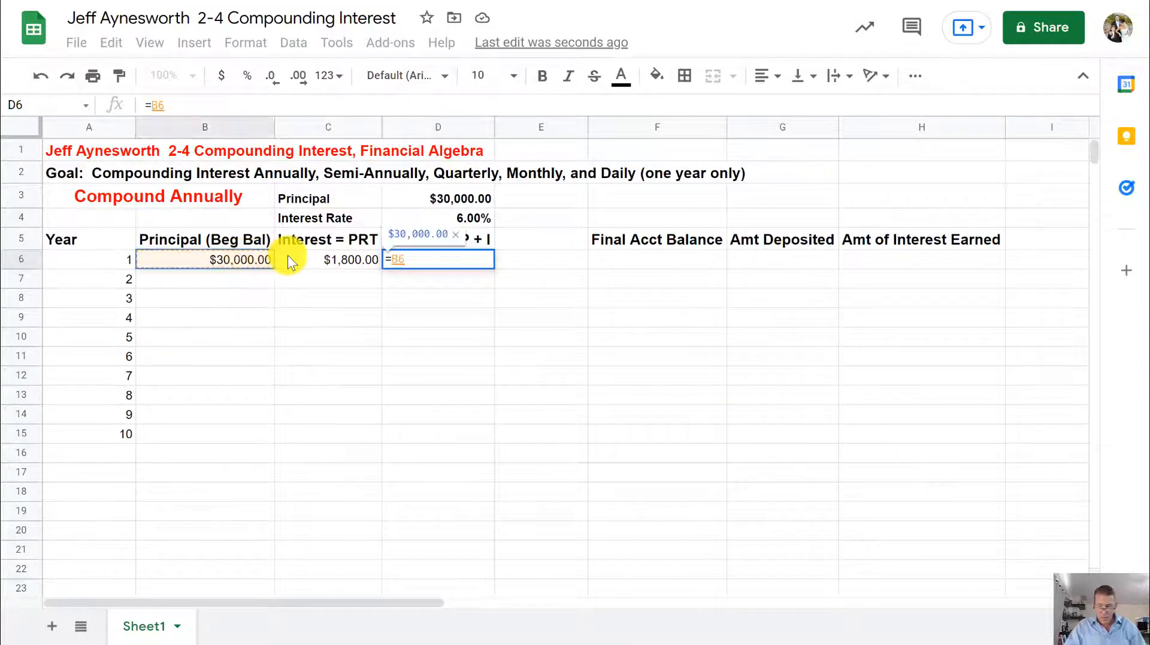
text(+)
click(333, 257)
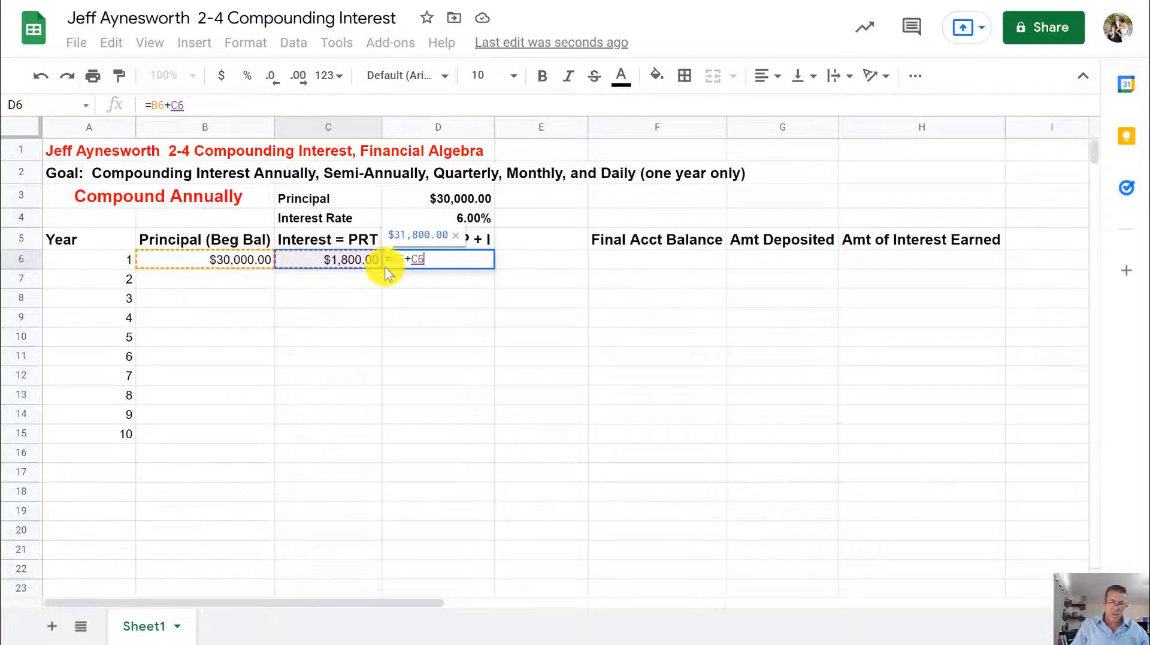
key(Return)
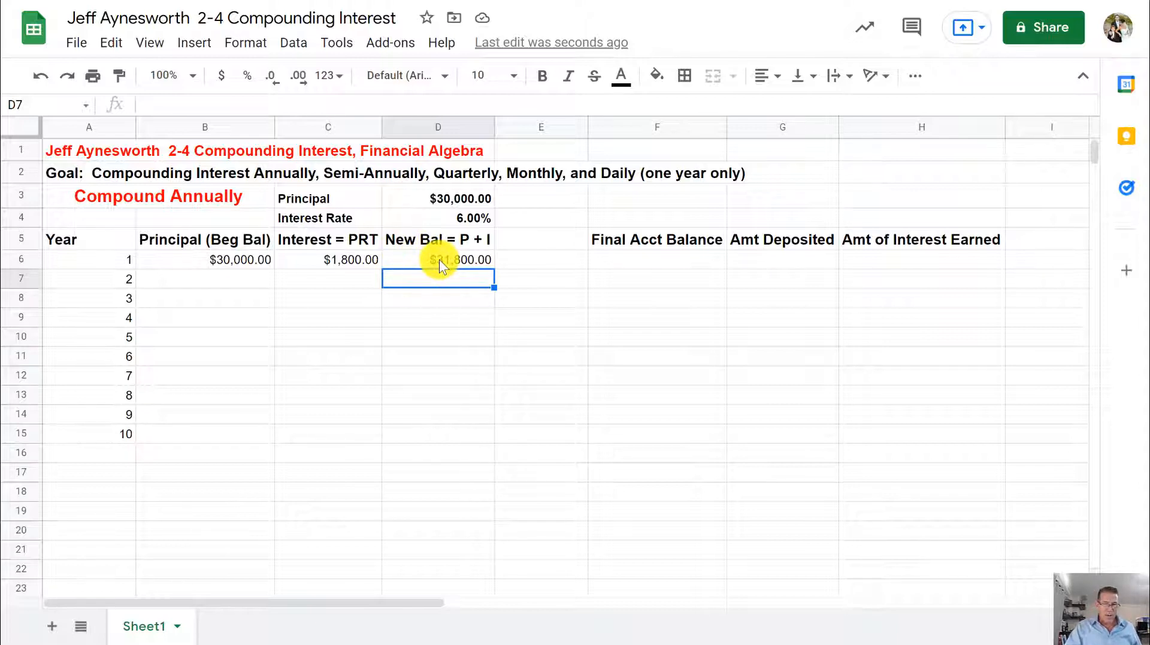
Consult the notes for year 2, and enter =D6 in cell B7 to carry the year 1 new balance forward.
click(234, 278)
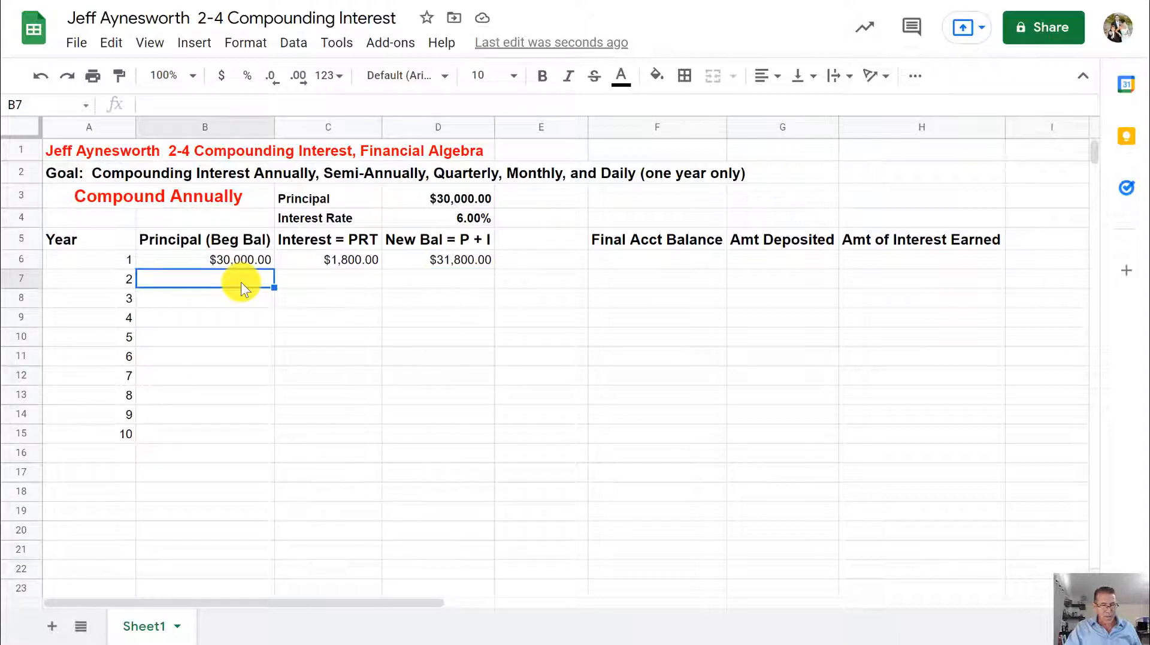
click(640, 629)
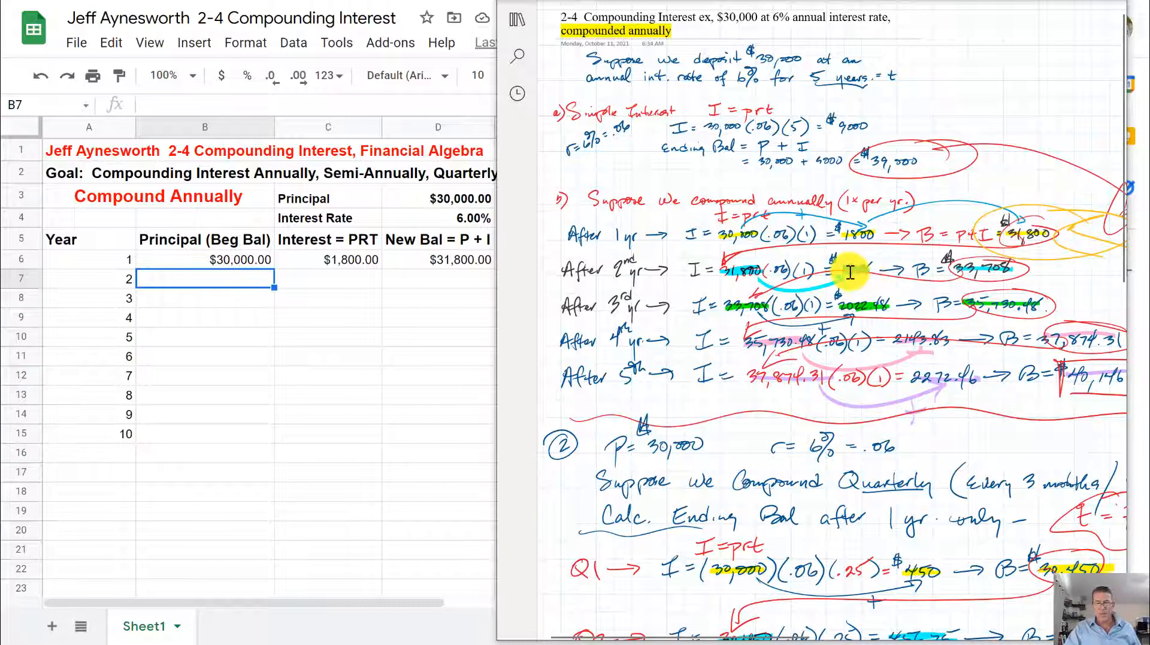
click(312, 282)
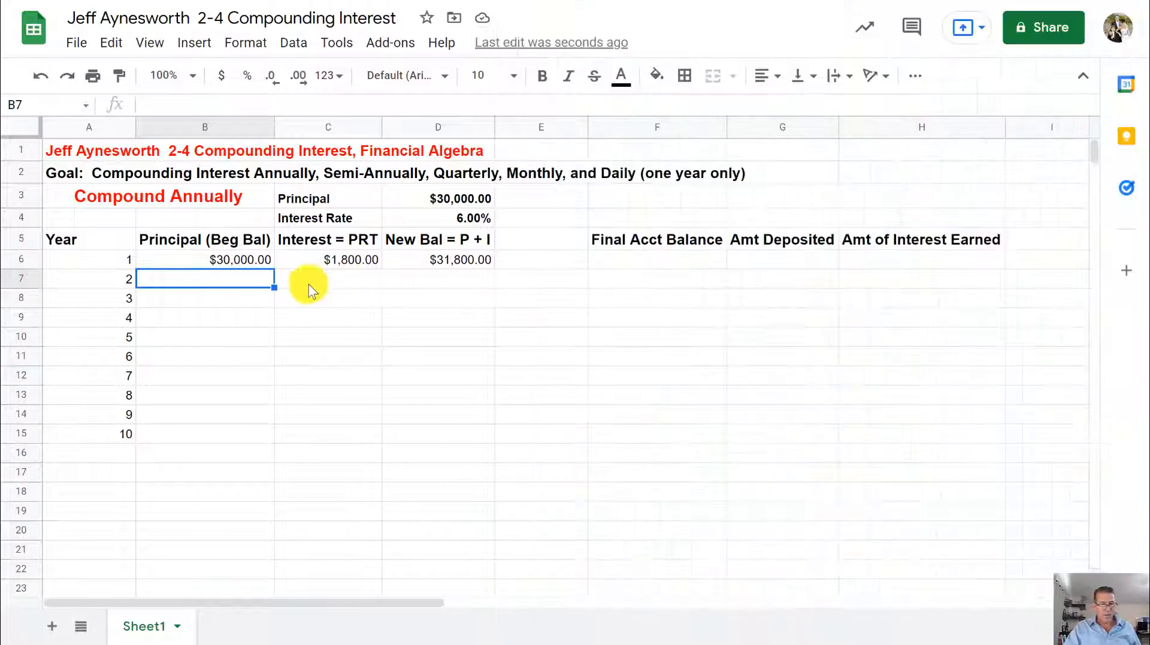
click(250, 283)
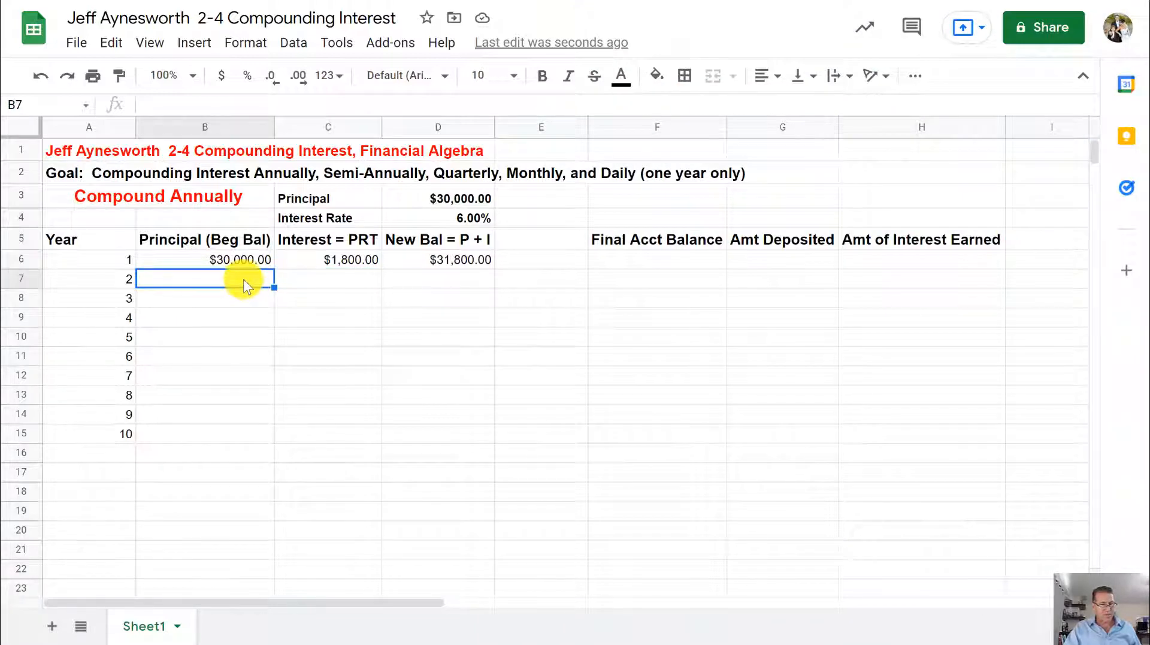
text(=)
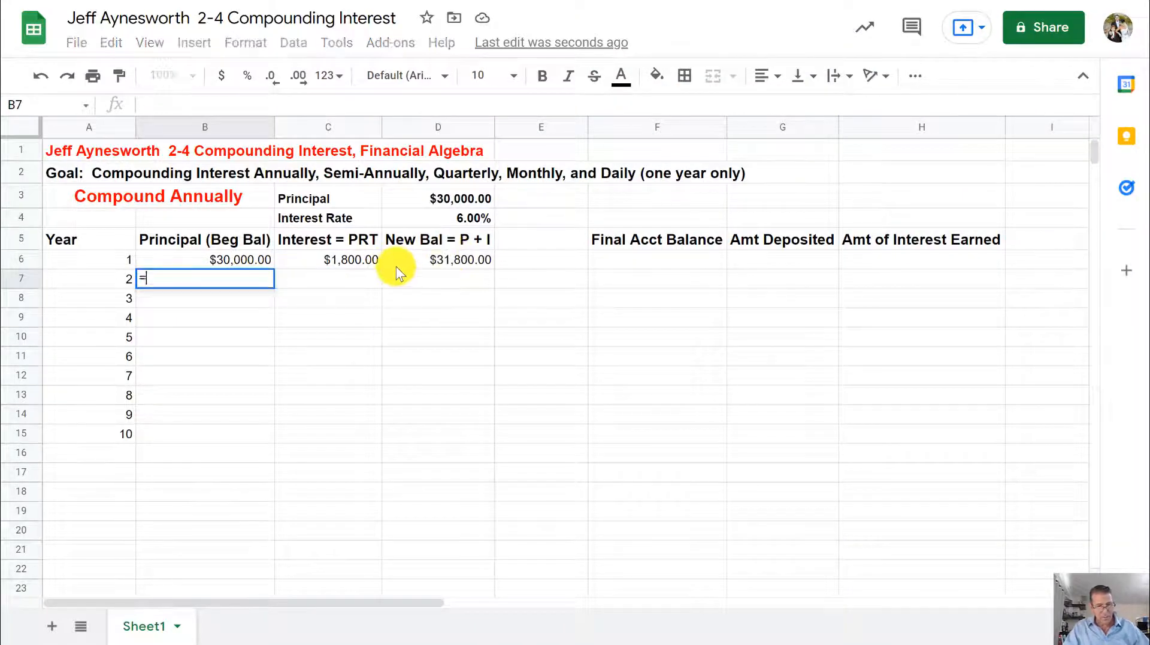
click(460, 259)
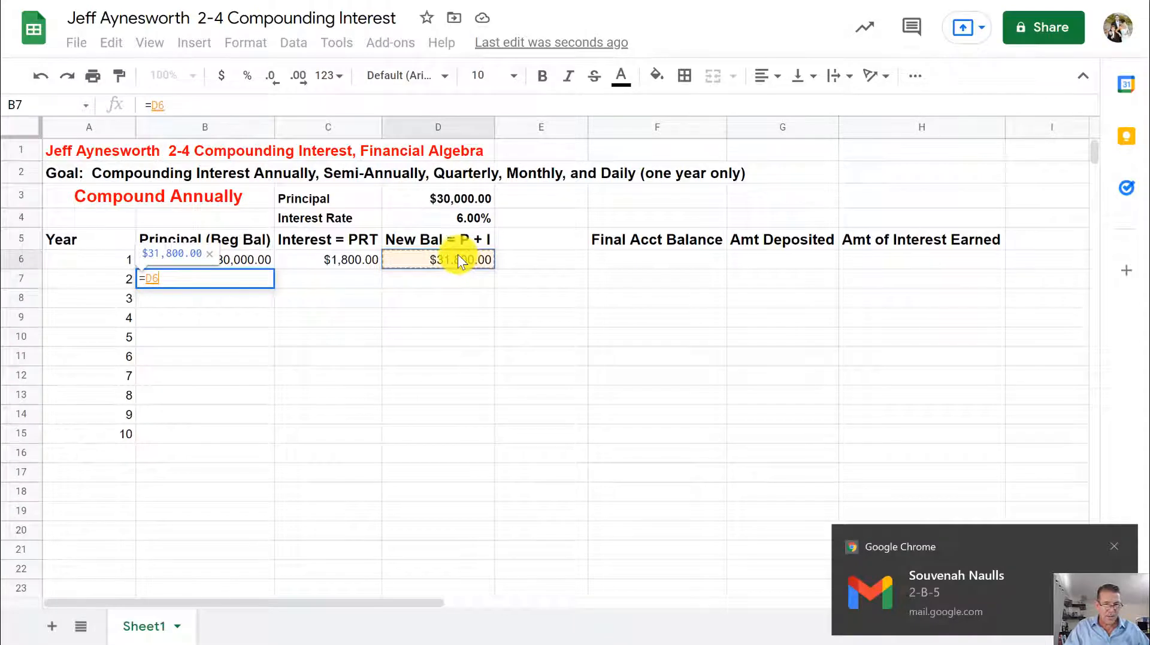
key(Return)
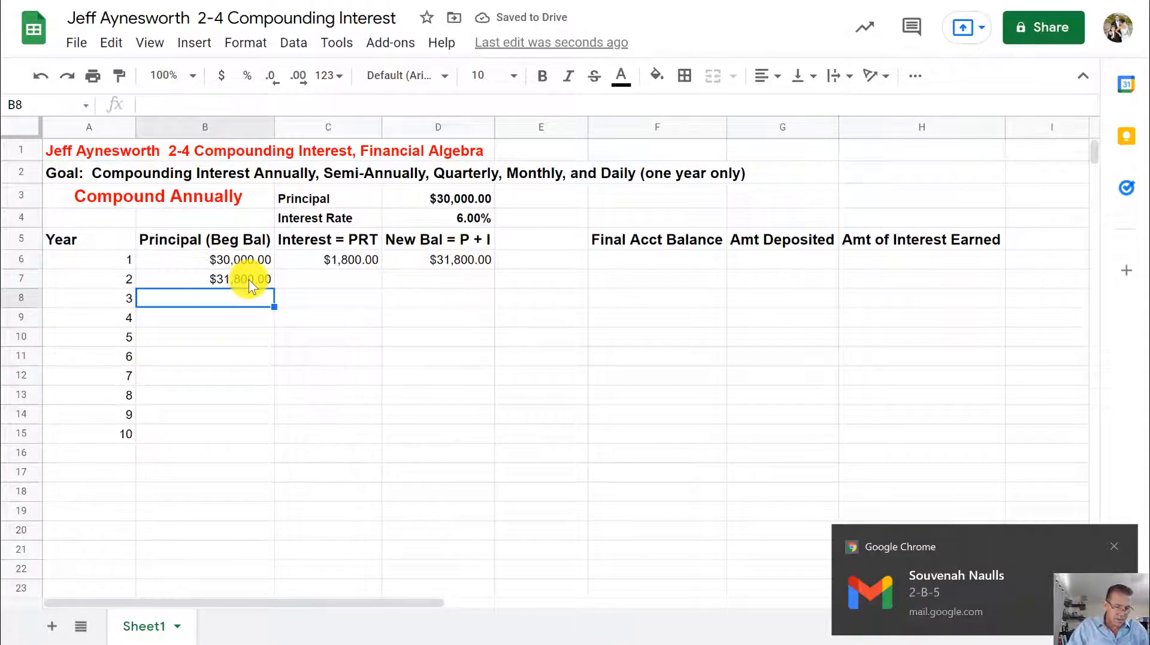
Enter the year 2 interest formula =B7*$D$4*1 in cell C7, with an absolute reference to the interest rate.
click(297, 277)
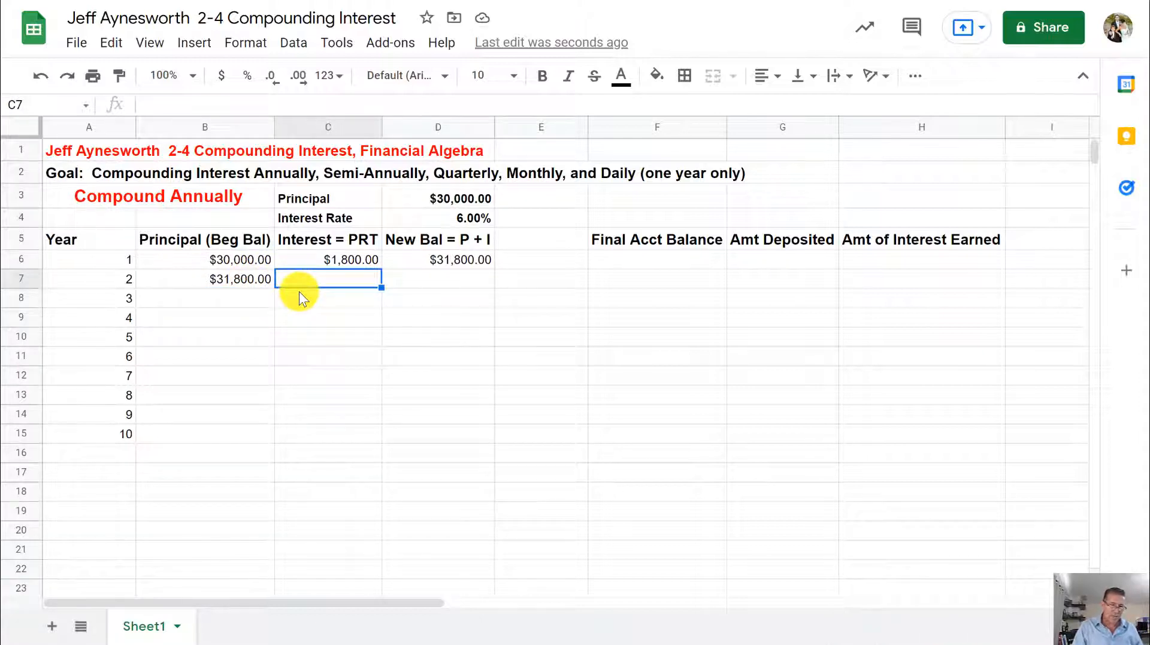
text(=)
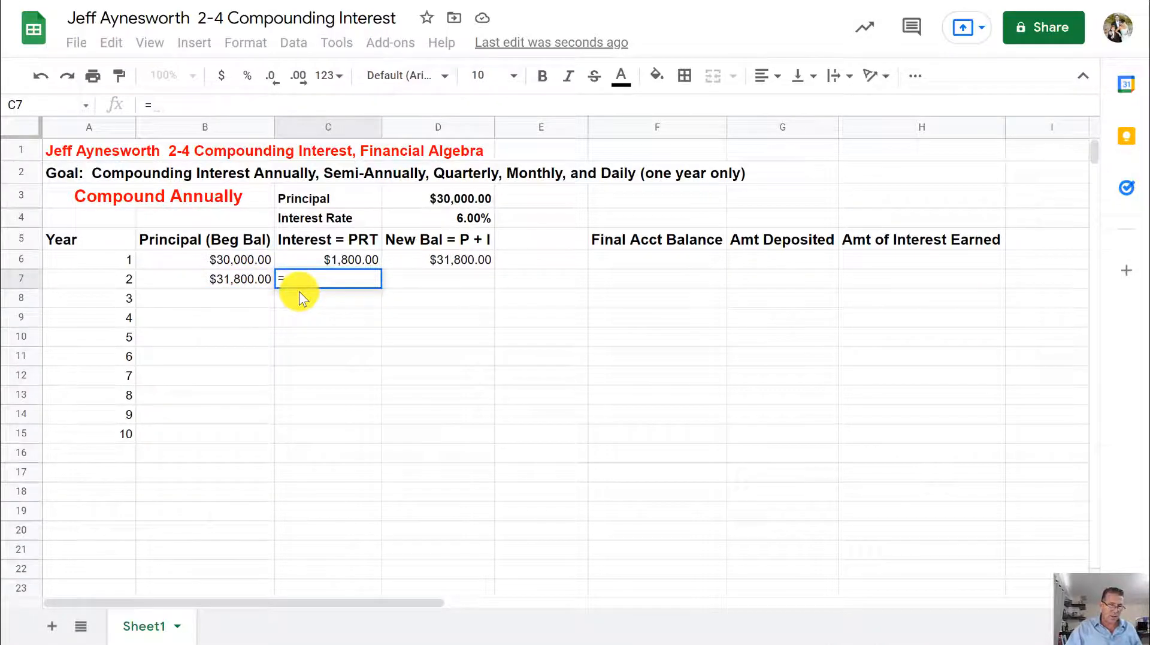
click(249, 280)
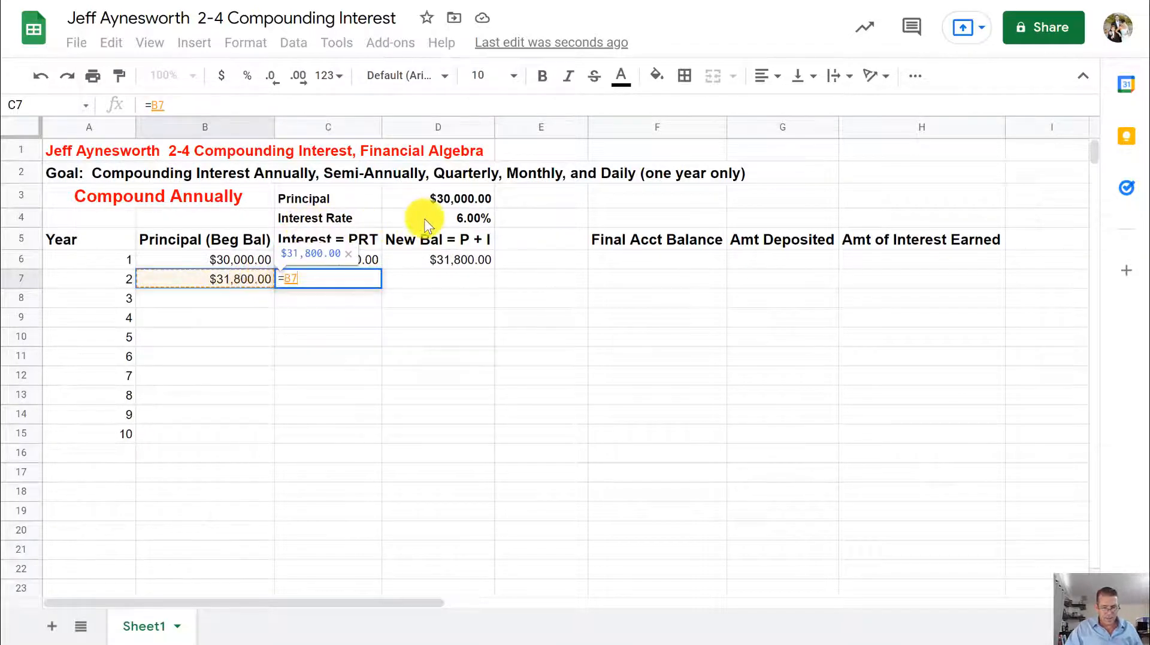
text(*)
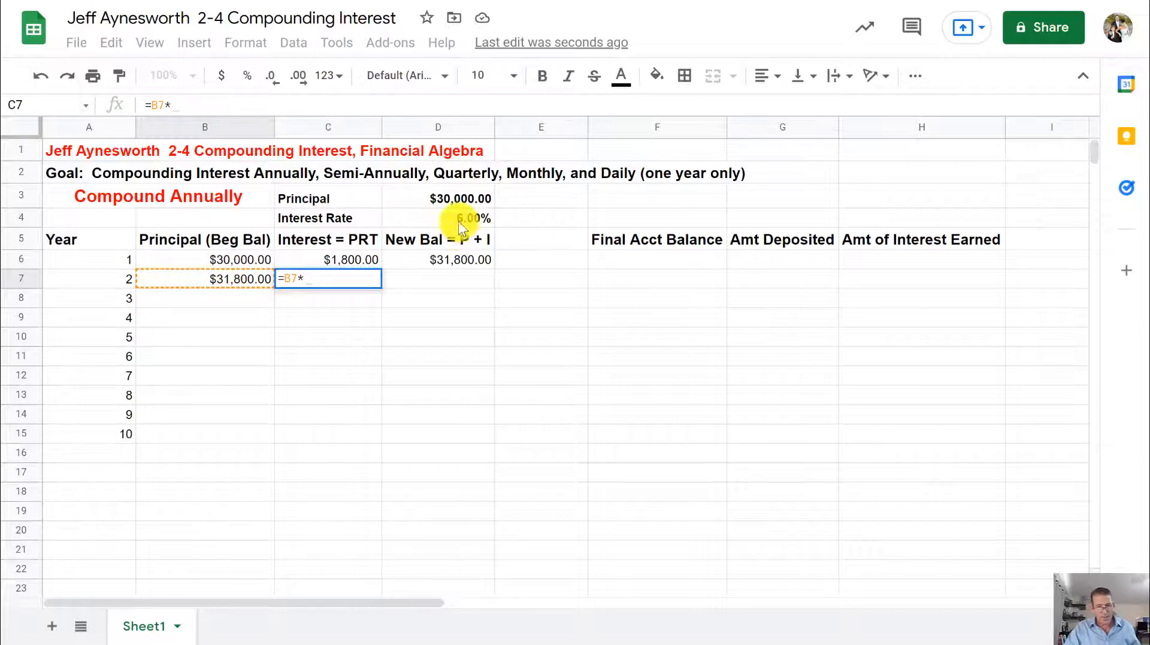
click(459, 223)
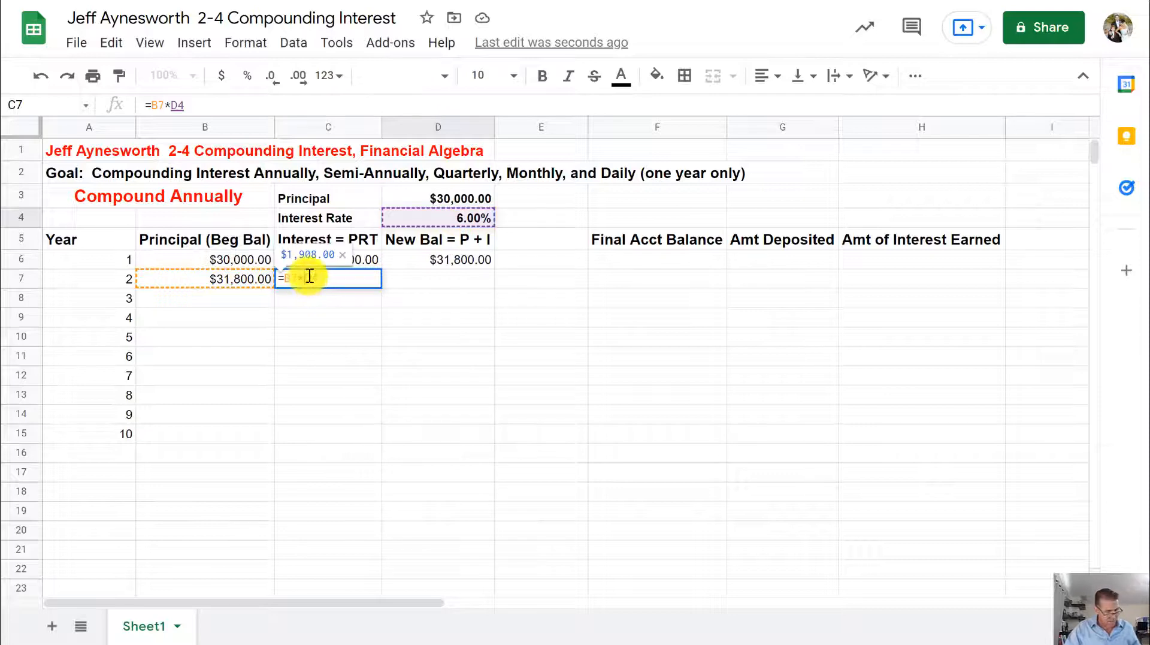
key(F4)
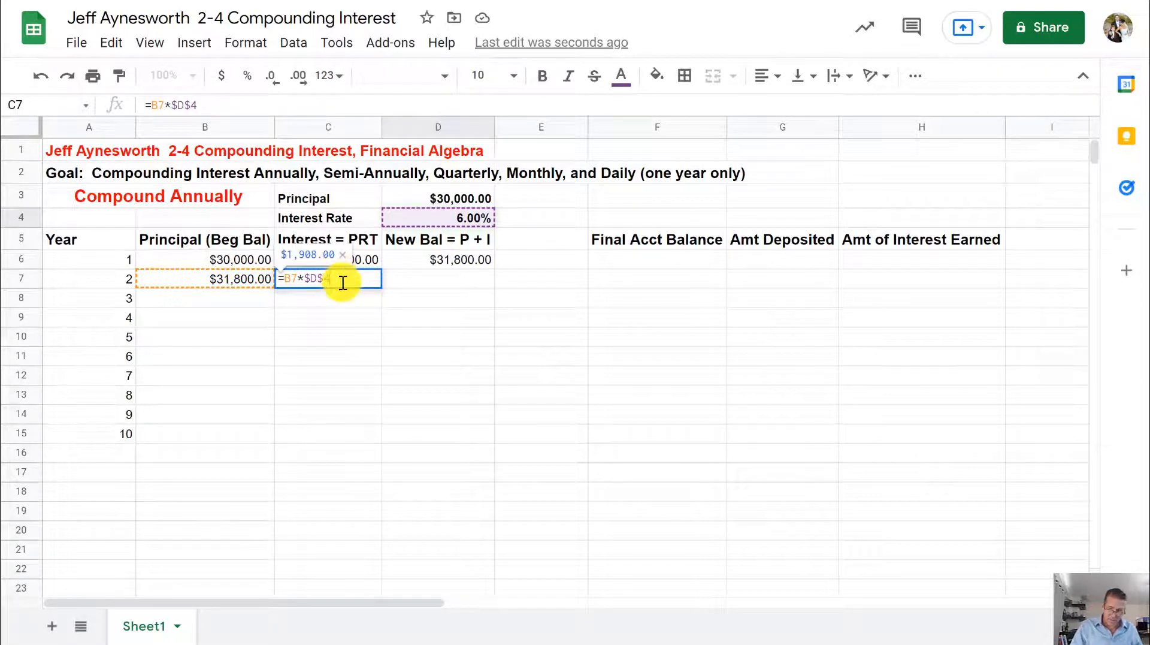
text(*1)
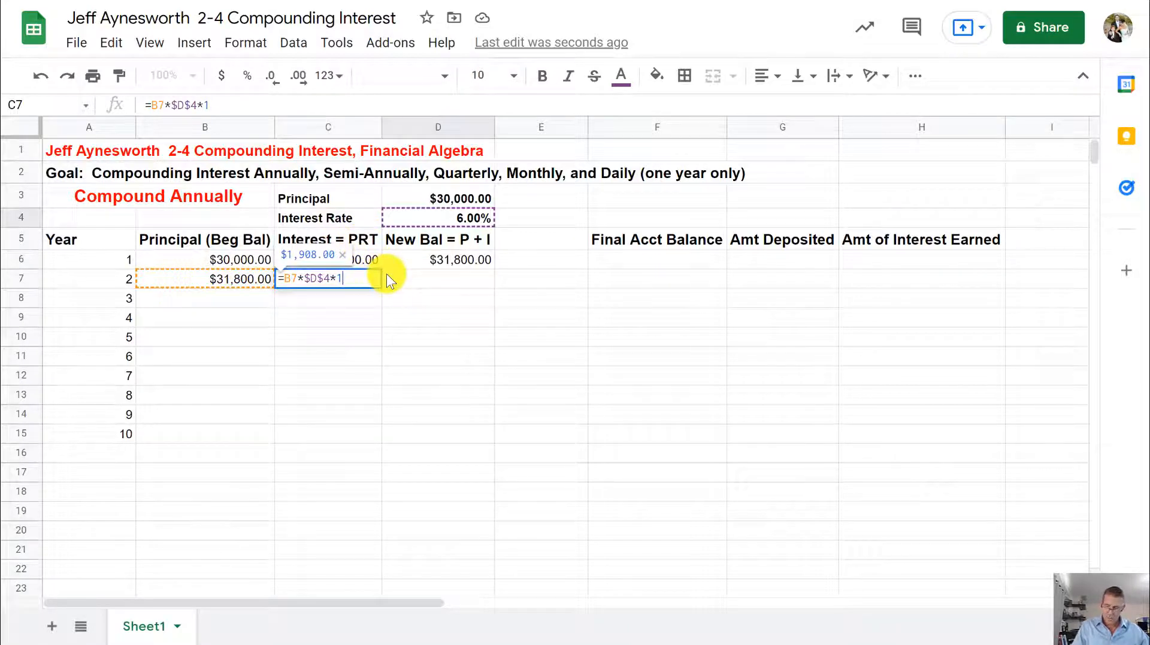
key(Return)
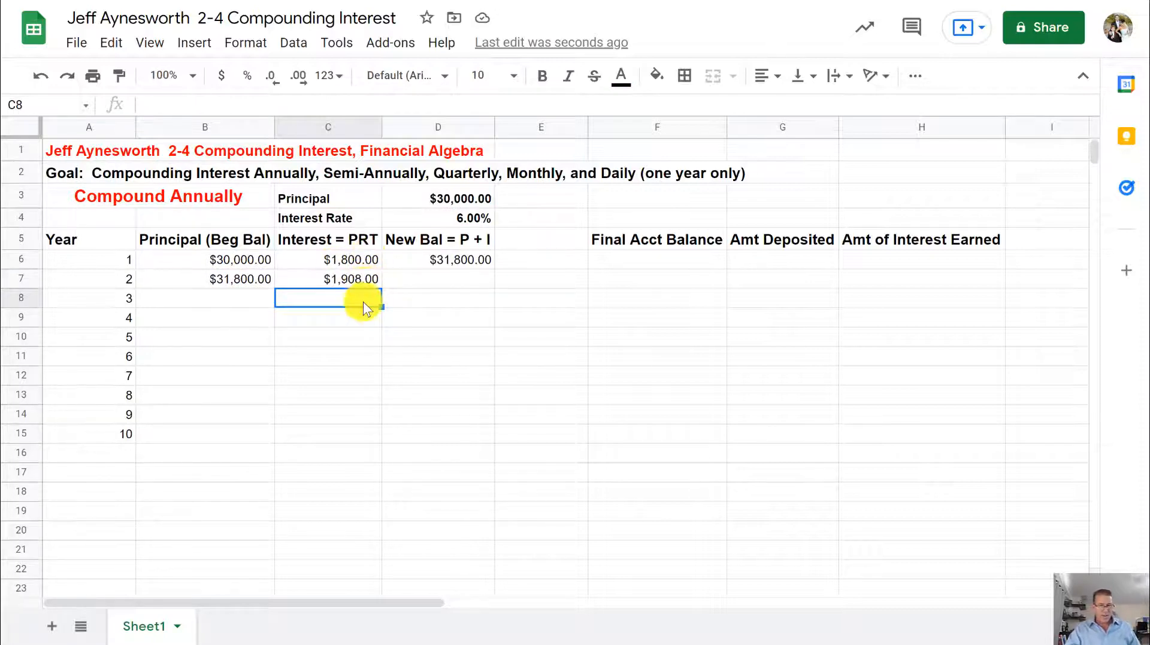
Enter the formula =B7+C7 in cell D7 to calculate the year 2 new balance.
click(411, 280)
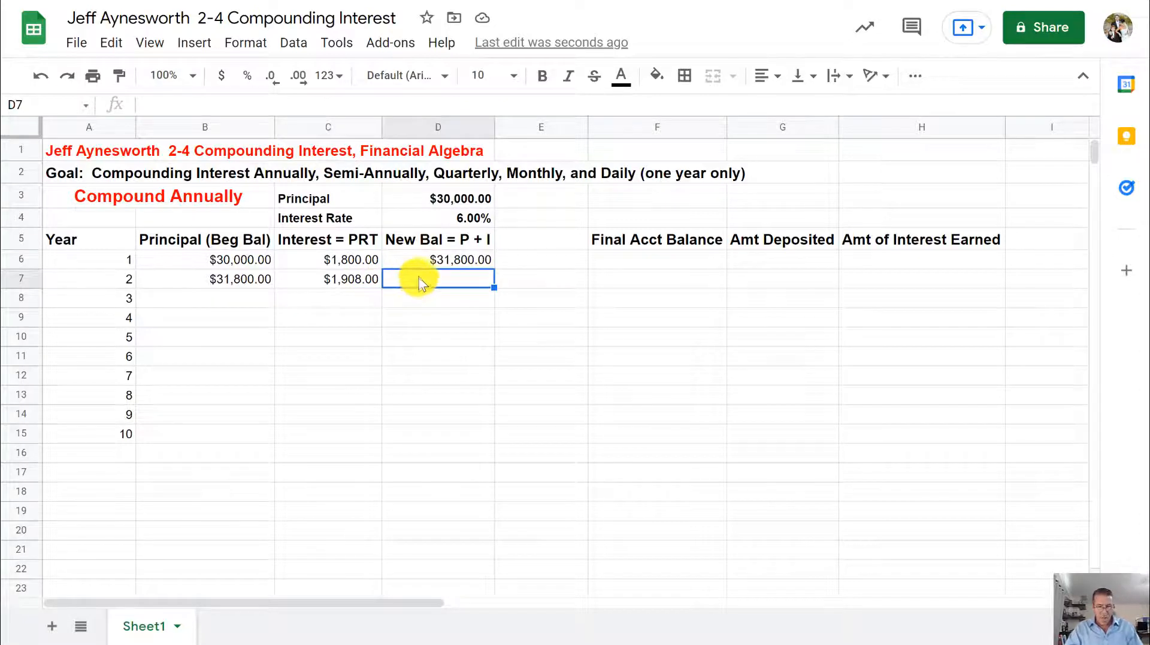
text(=)
click(258, 277)
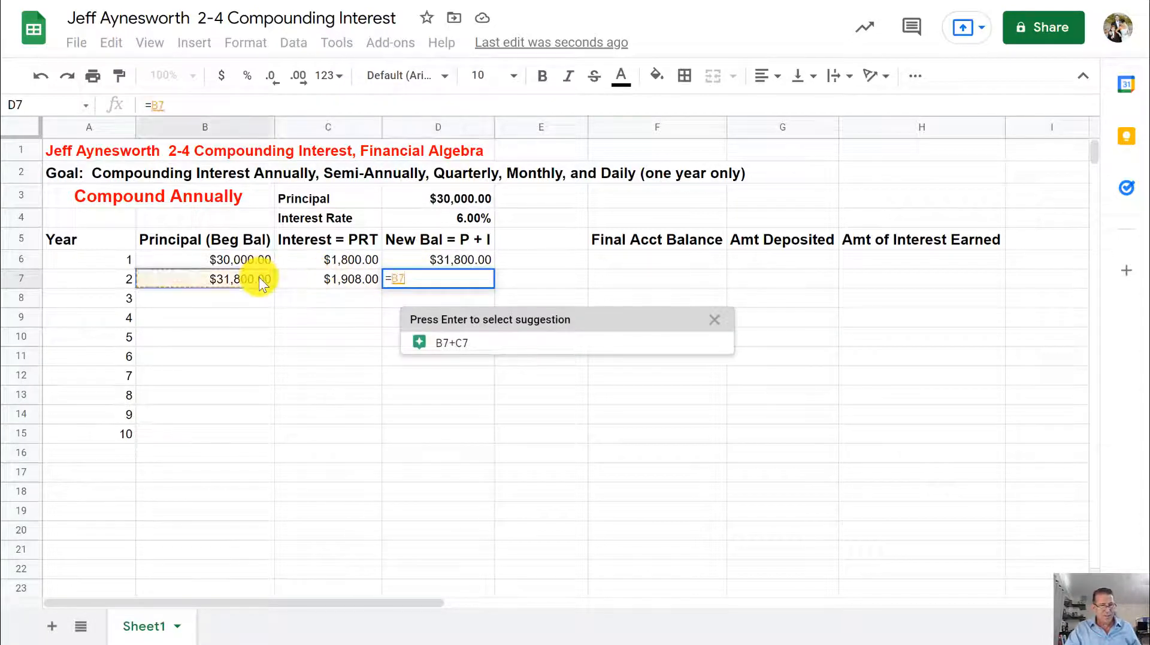
text(+)
click(342, 279)
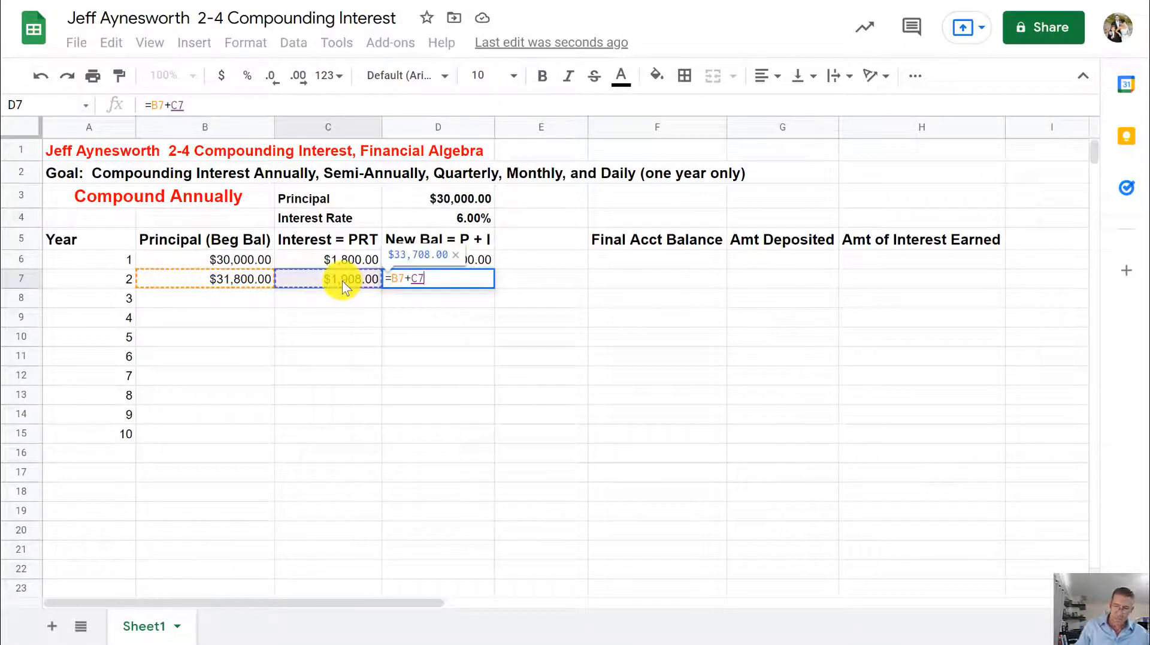
key(Return)
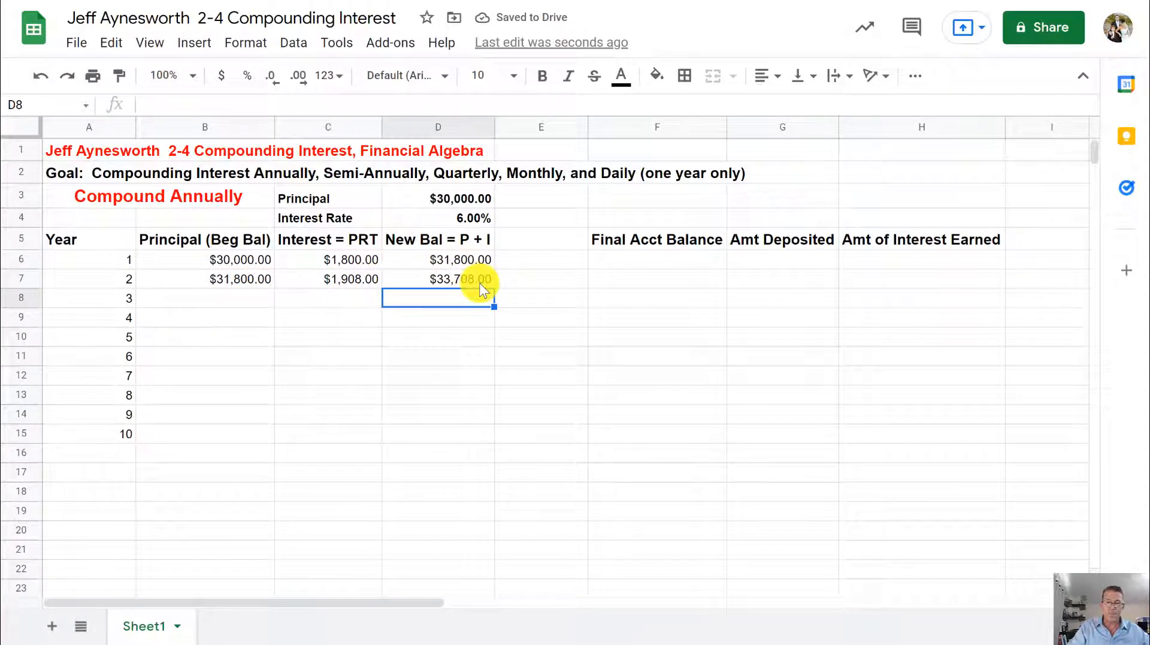
Review the year 2 formulas for beginning balance, interest and new balance in cells B7, C7 and D7.
click(261, 278)
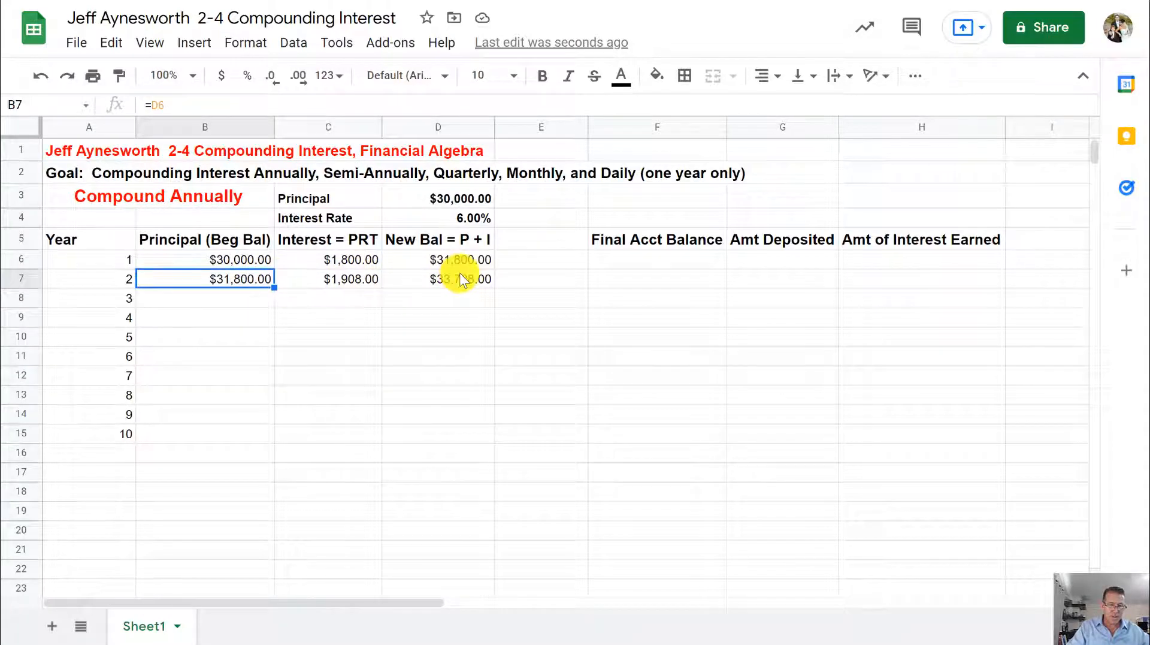
click(462, 279)
click(334, 280)
click(264, 281)
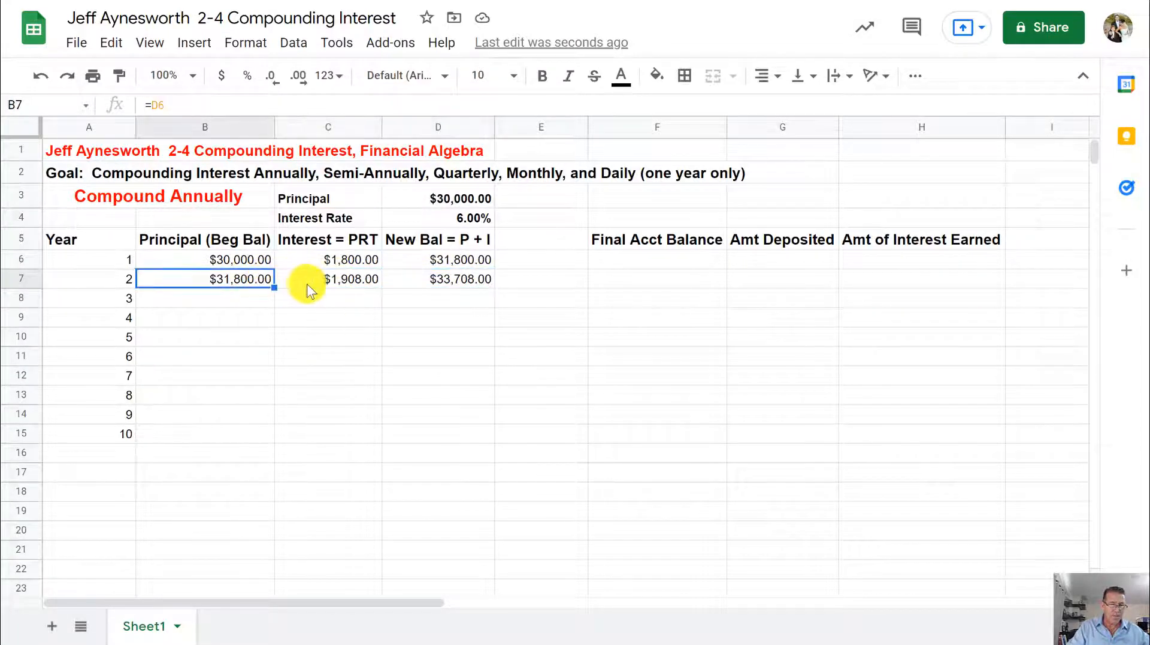
click(309, 283)
click(449, 279)
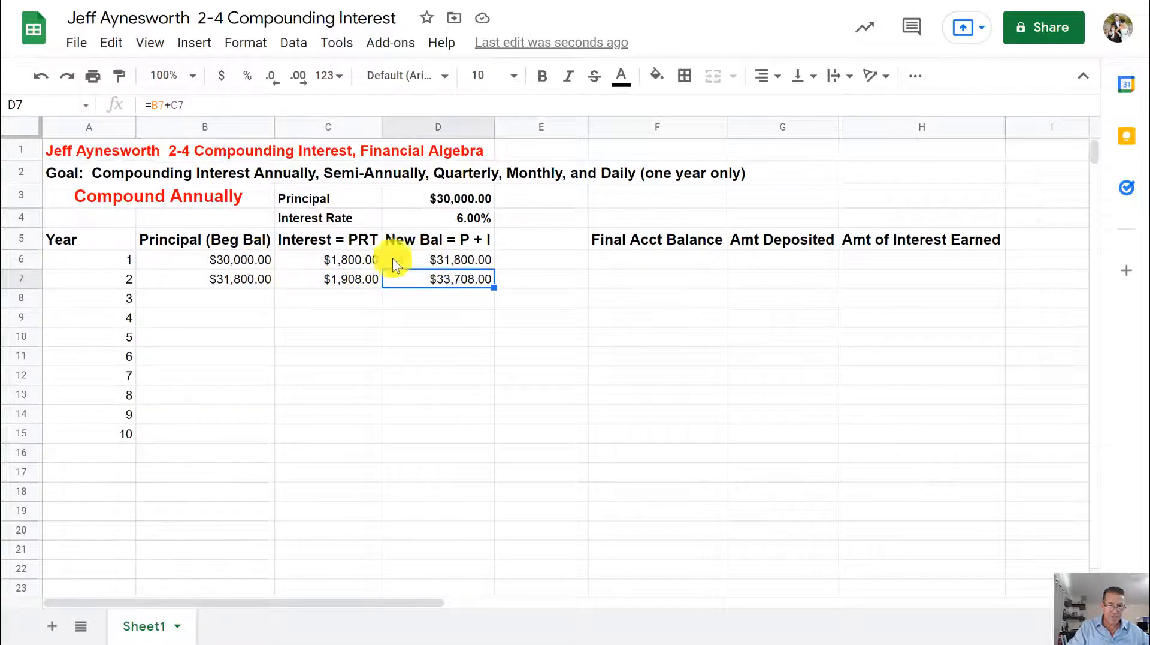
click(244, 278)
click(365, 279)
click(428, 278)
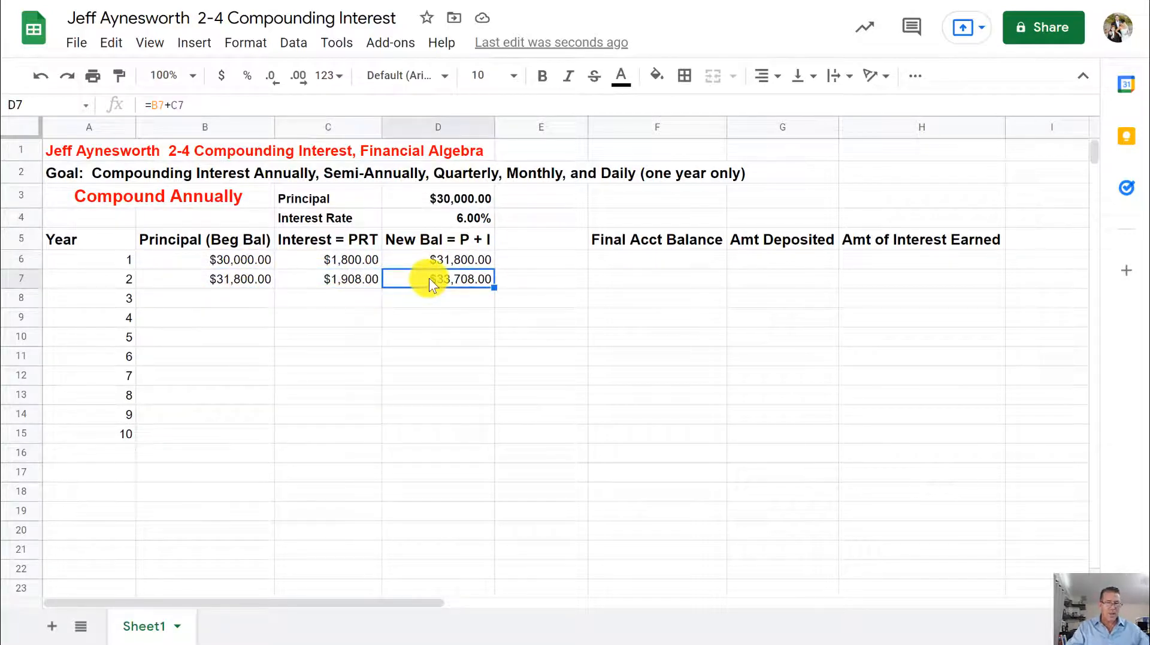
Copy the year 2 interest formula from C7 down through C14, and check the year 3 references in row 8.
click(358, 280)
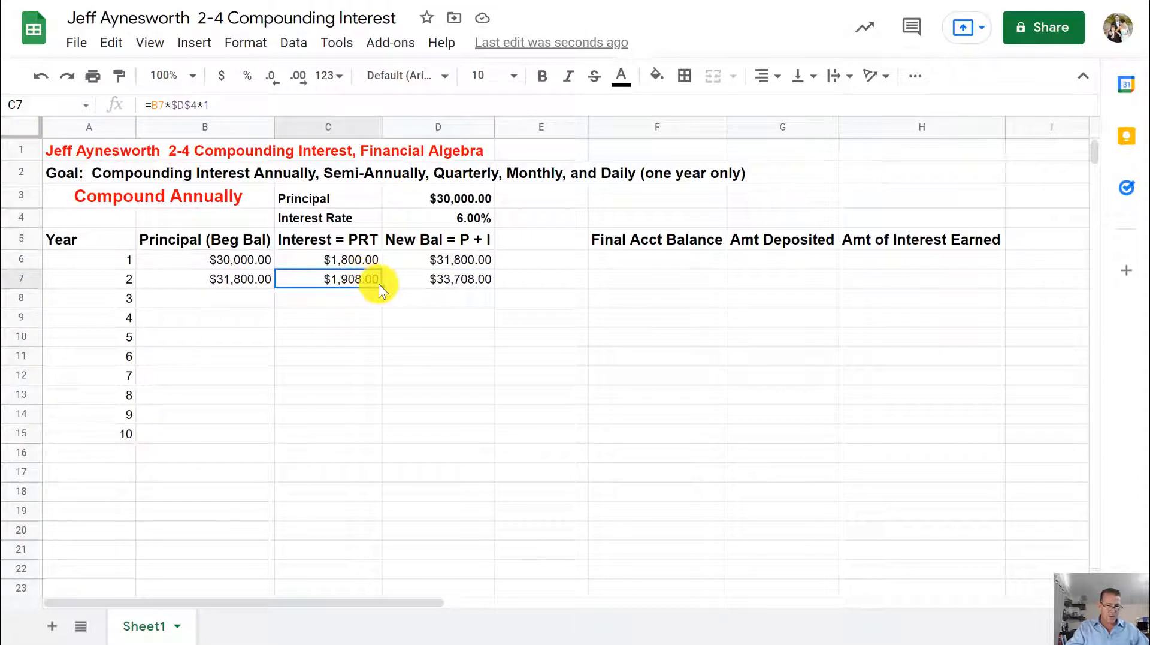
drag(381, 288, 377, 420)
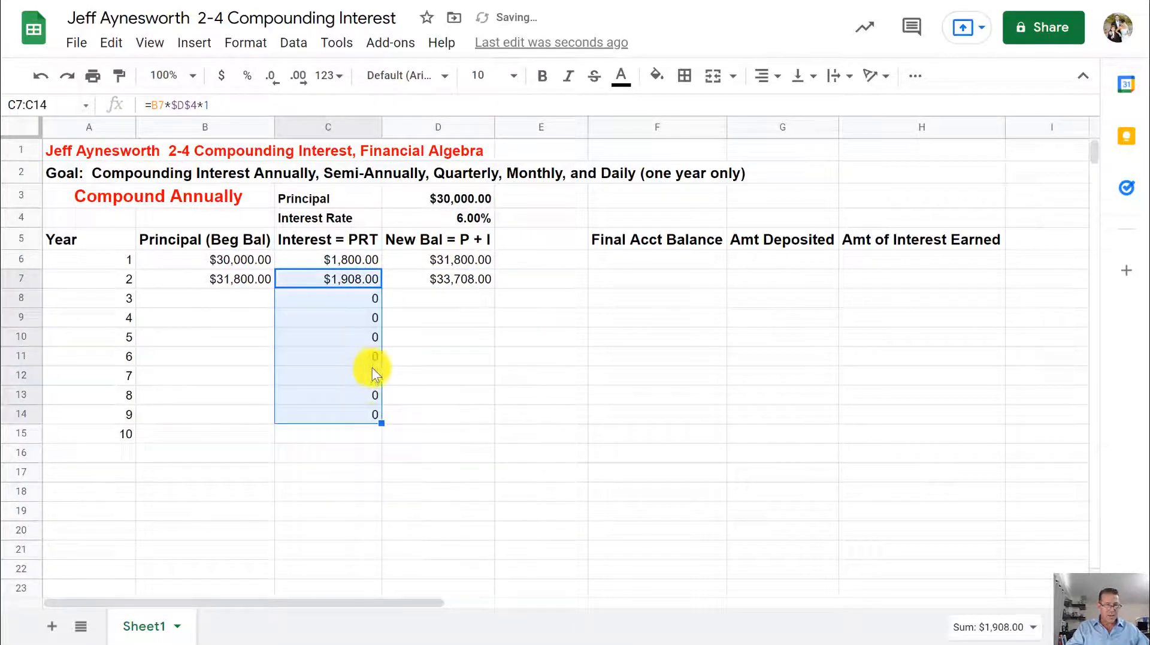
click(365, 298)
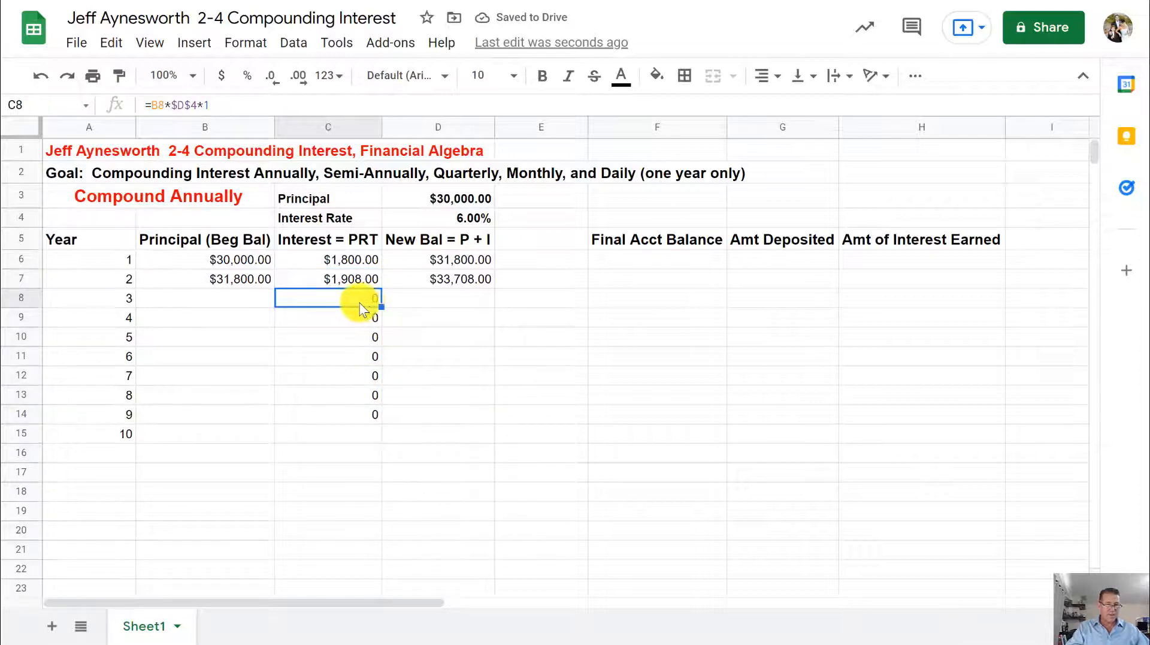
click(235, 301)
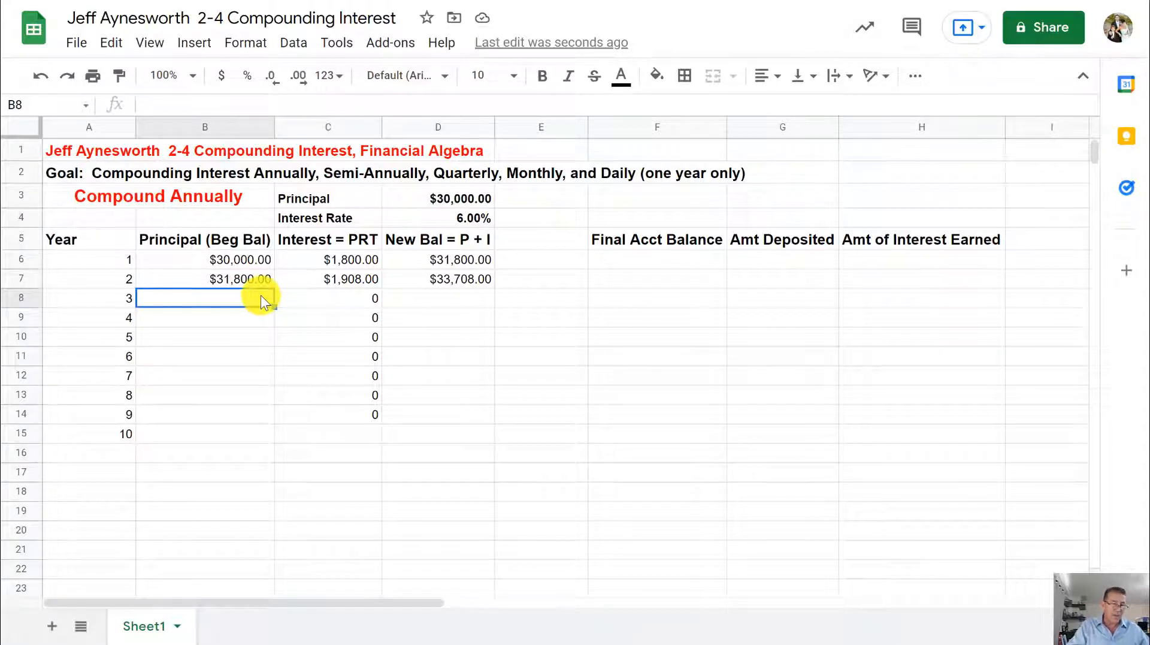
click(346, 303)
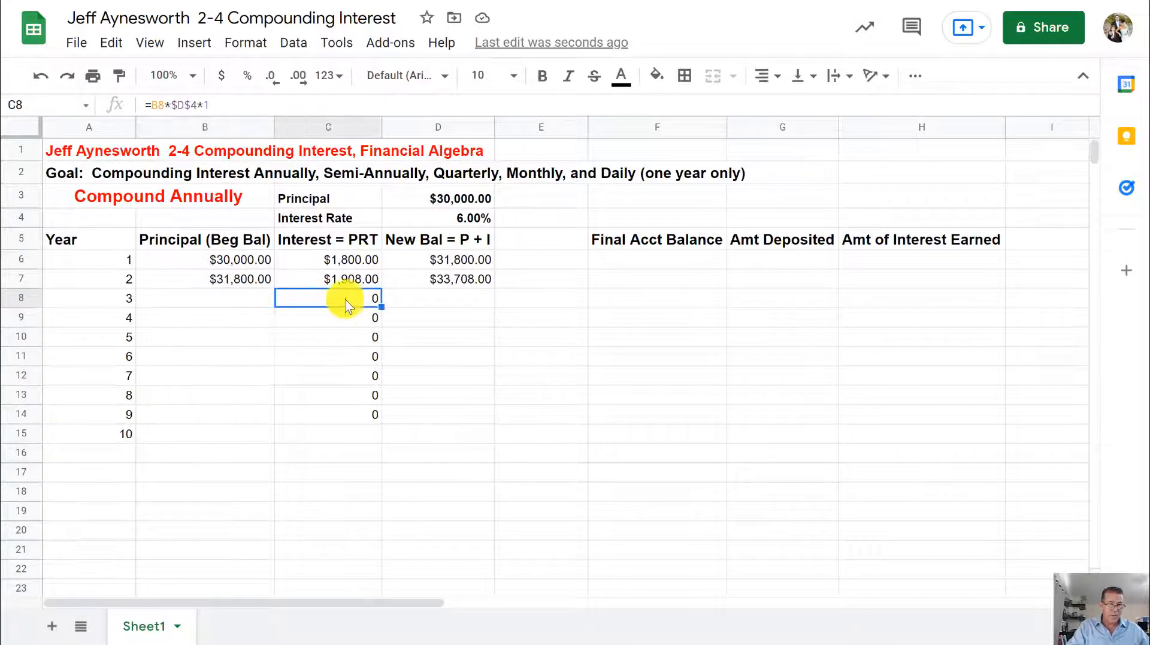
click(258, 305)
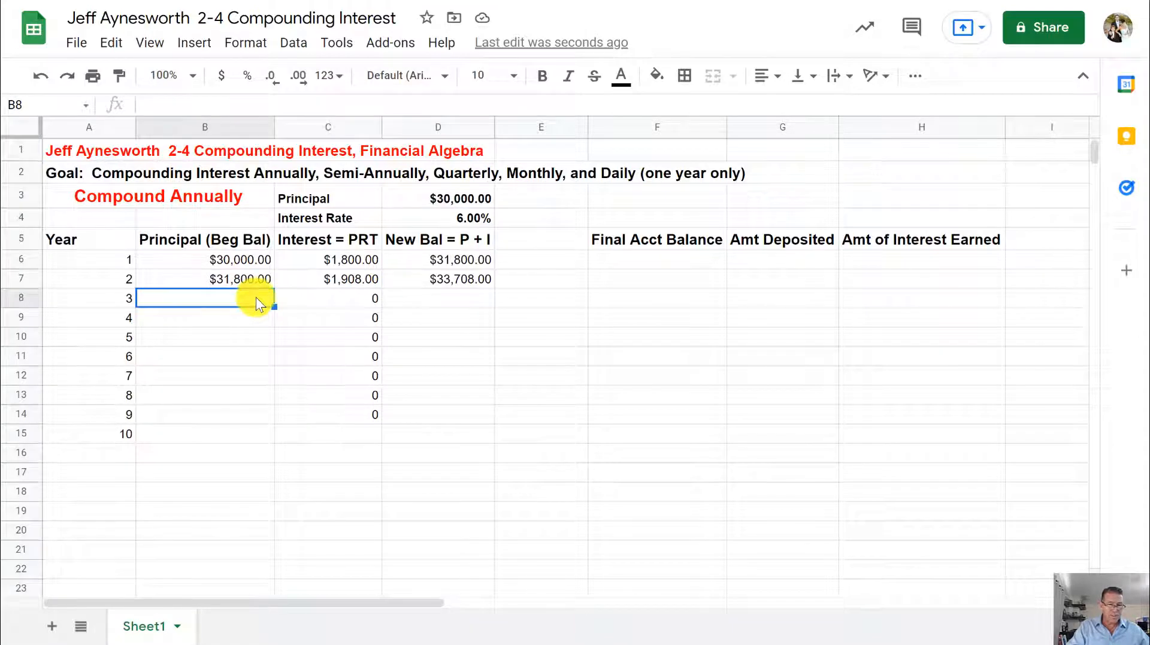
click(345, 301)
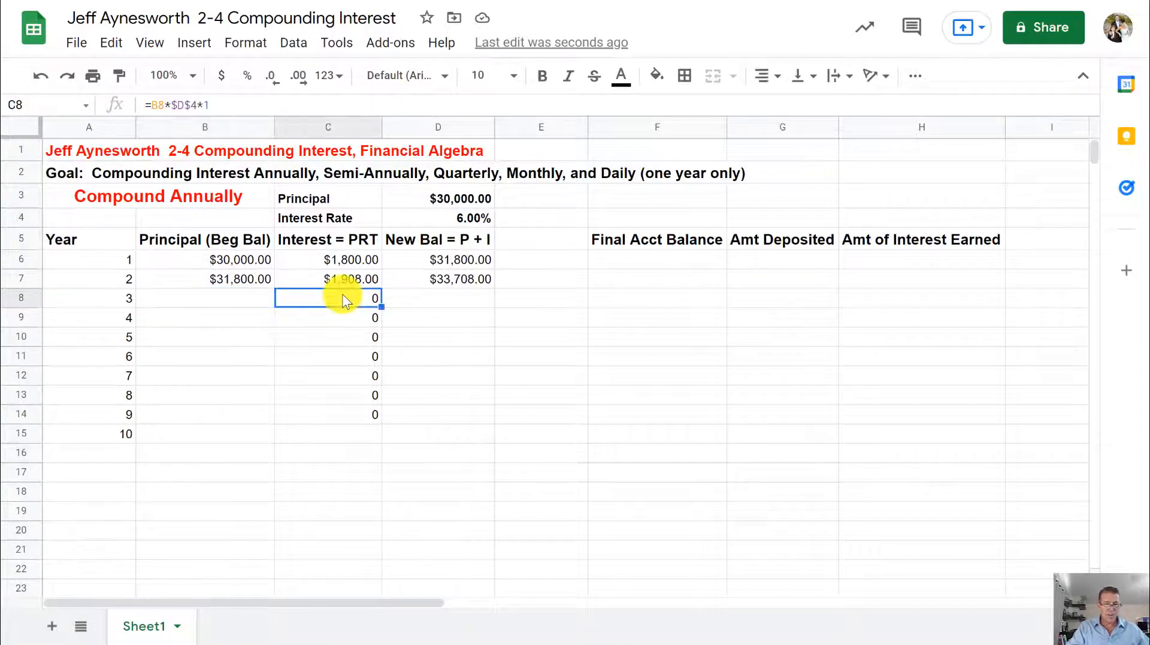
Copy the year 2 beginning balance formula from B7 down through year 10 in cell B15.
click(371, 282)
click(261, 282)
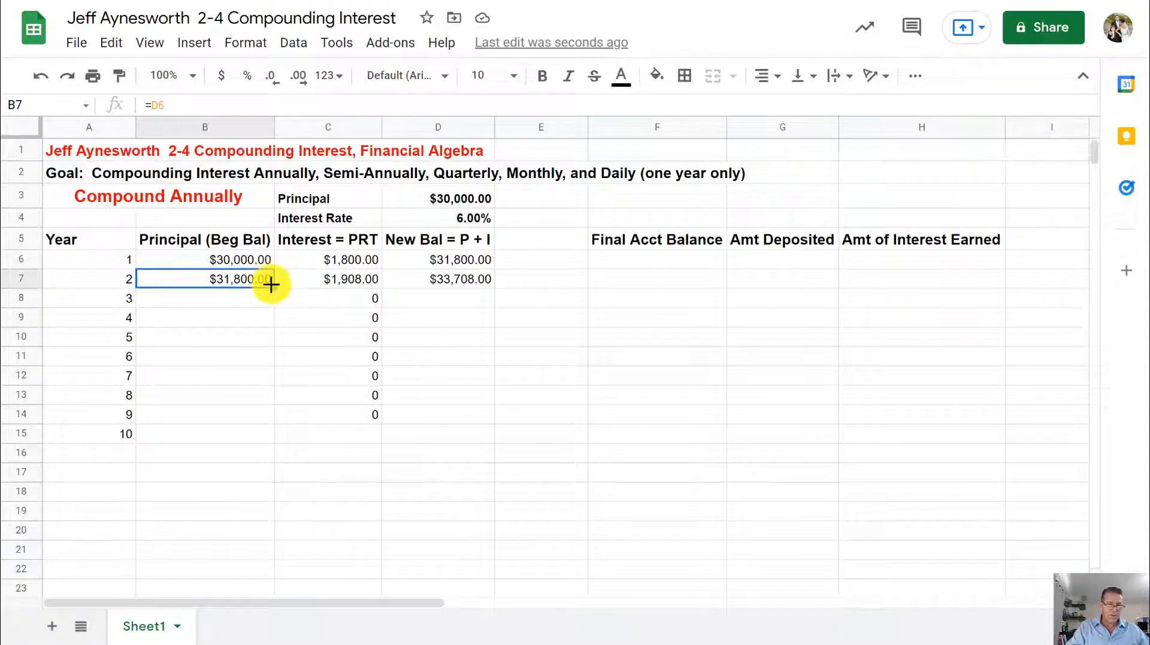
drag(270, 319, 254, 431)
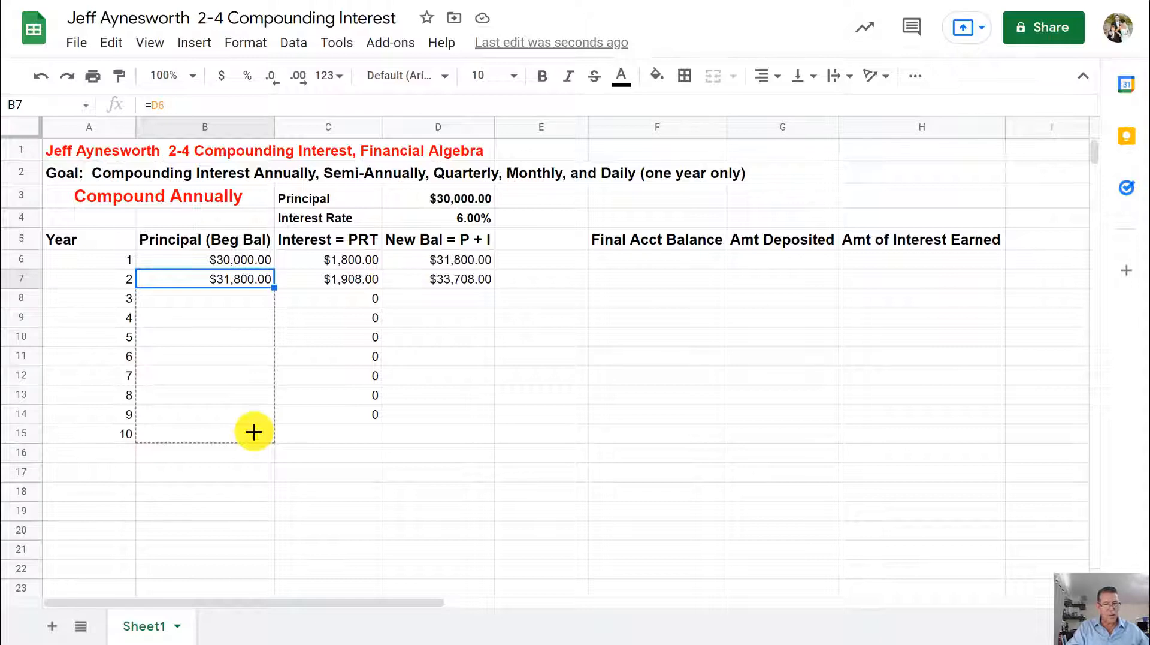
drag(254, 432, 254, 432)
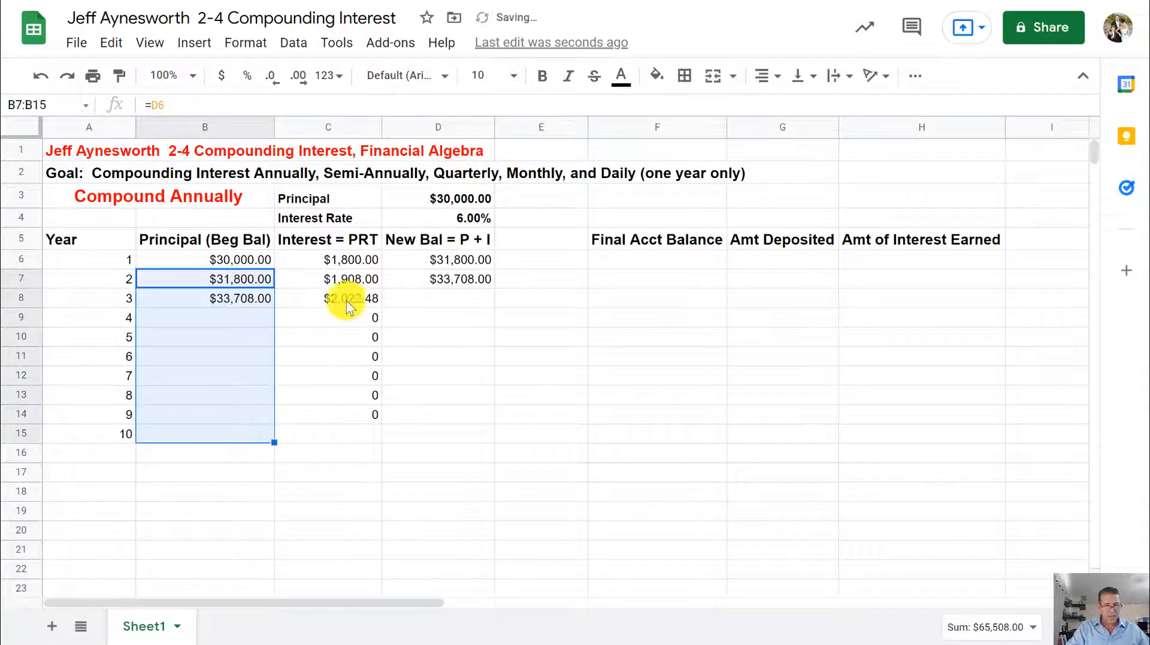
Copy the year 2 new balance formula from D7 down through year 10 in cell D15.
click(433, 280)
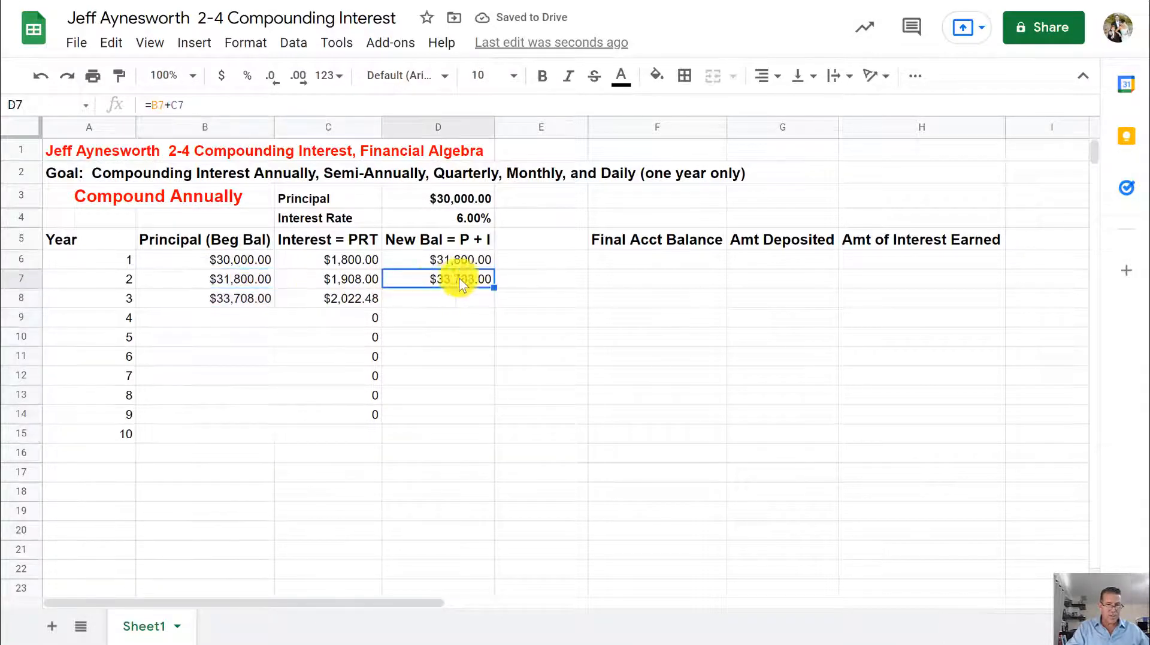
drag(489, 305, 487, 409)
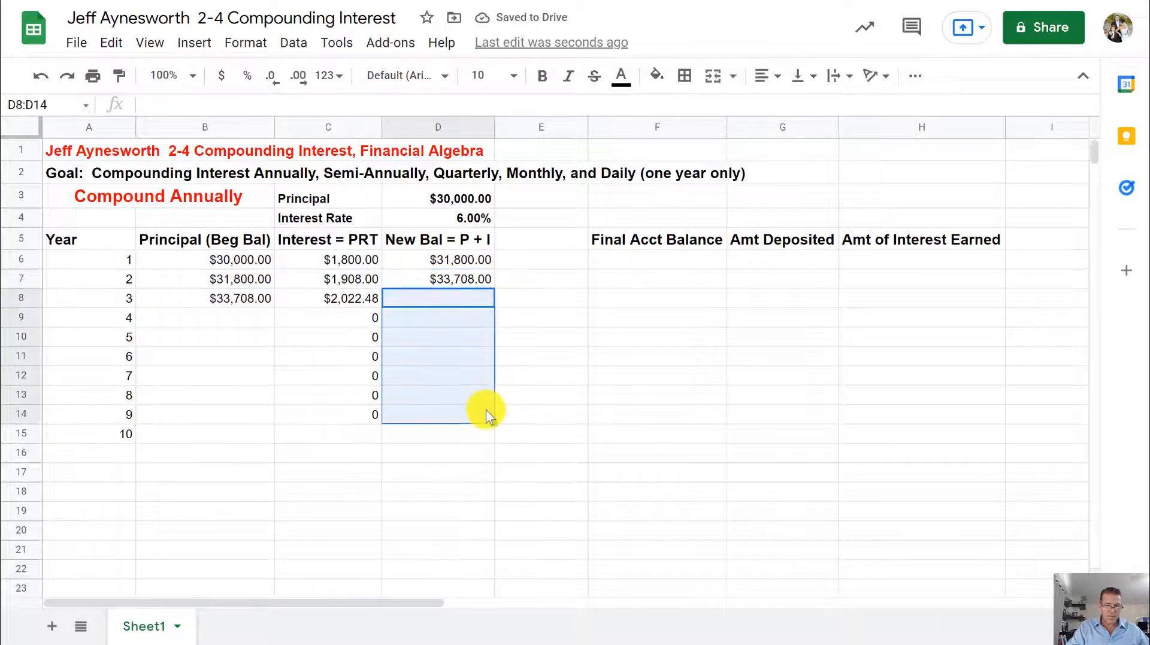
click(522, 311)
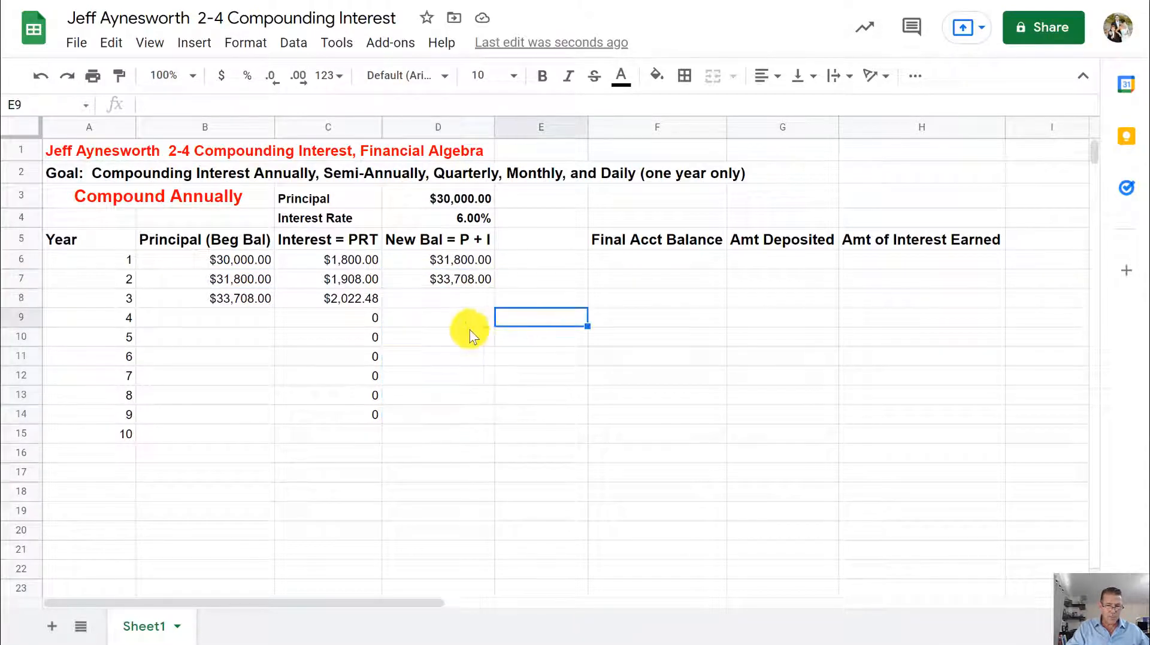
click(465, 300)
click(468, 282)
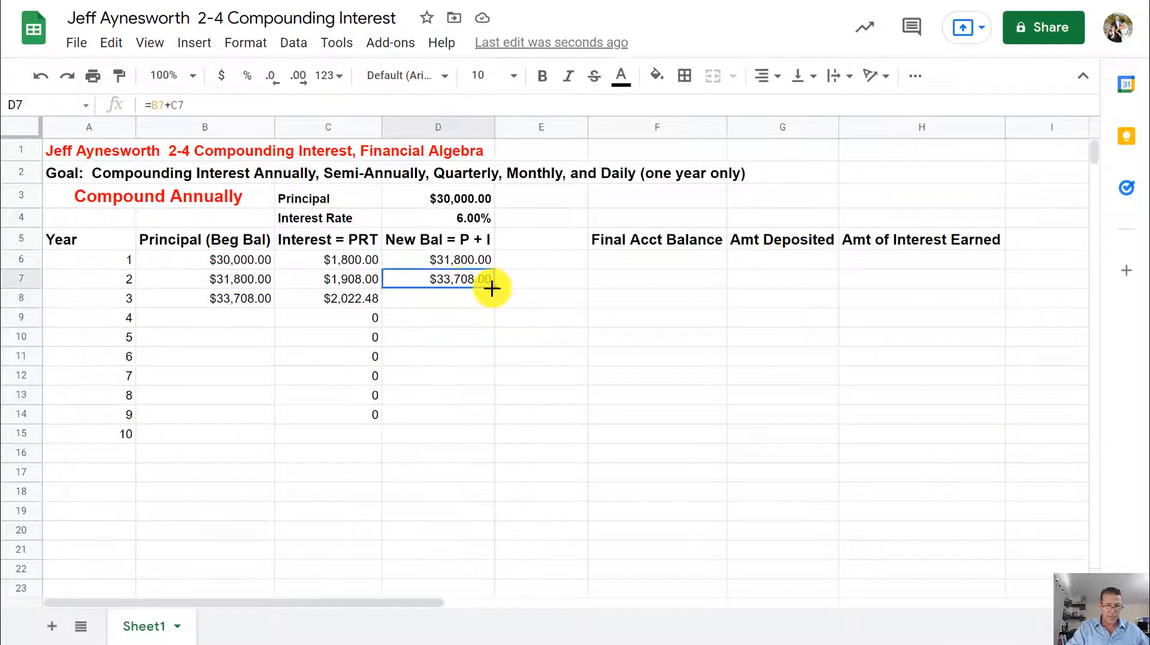
drag(493, 287, 475, 431)
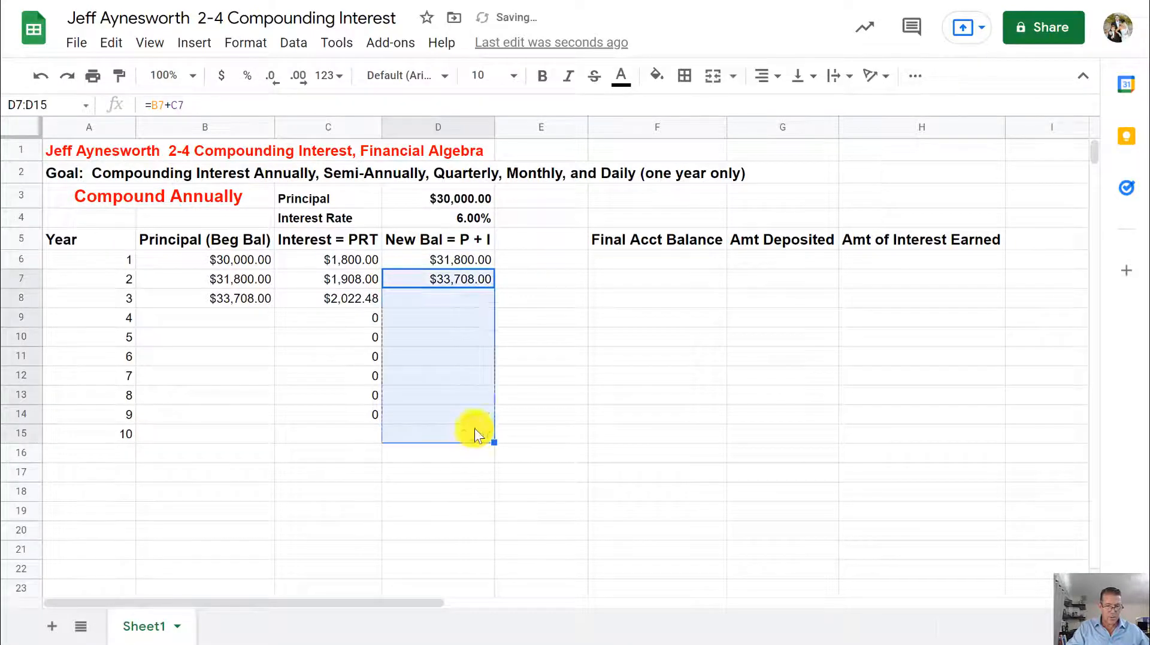
Copy the interest formula from C7 down through C15 so that it covers all years up to year 10.
click(367, 280)
drag(381, 288, 375, 433)
click(541, 346)
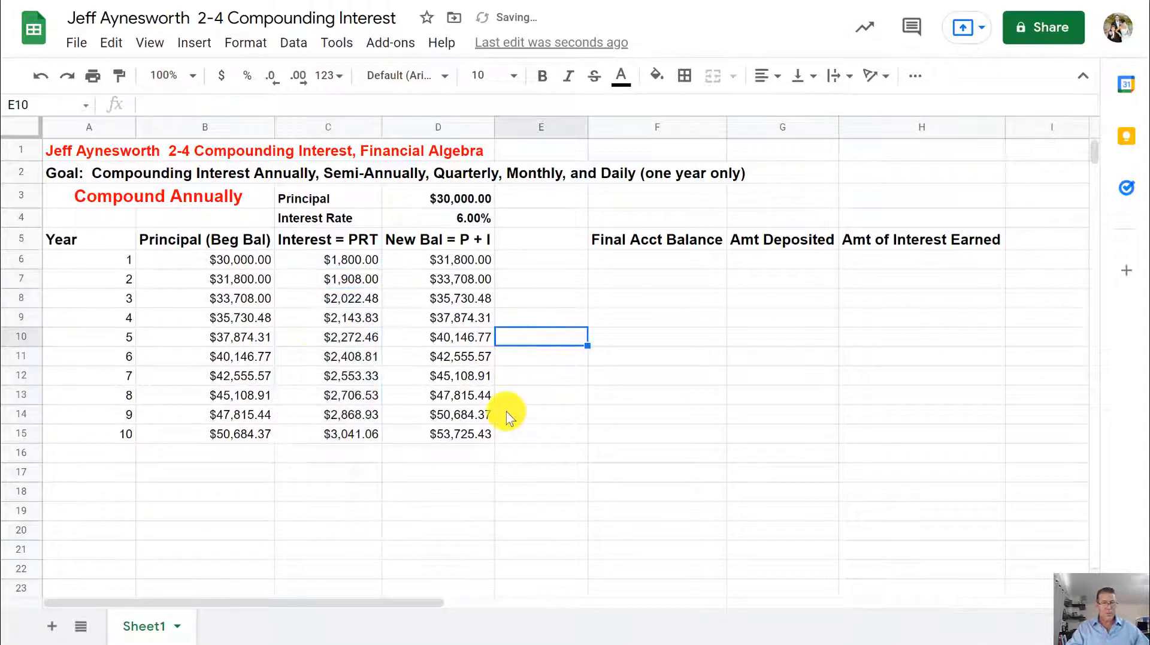
Highlight the year 2 formula cells B7:D7 with a yellow fill.
click(242, 278)
drag(224, 284, 461, 279)
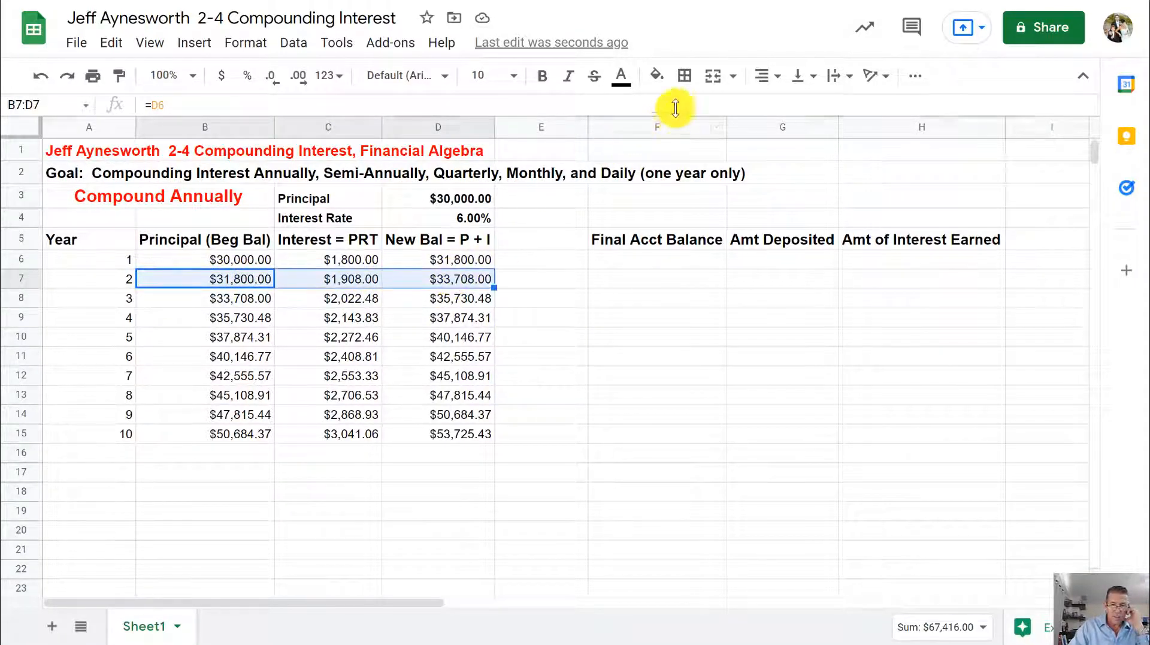
click(657, 75)
click(726, 161)
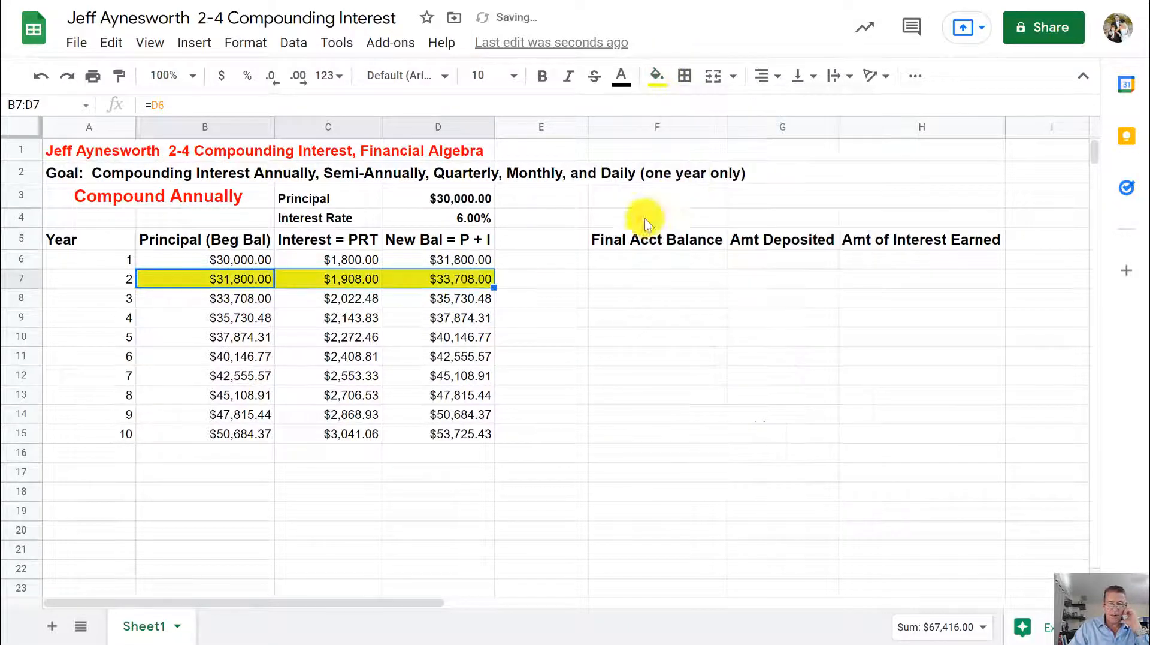
click(448, 279)
click(418, 304)
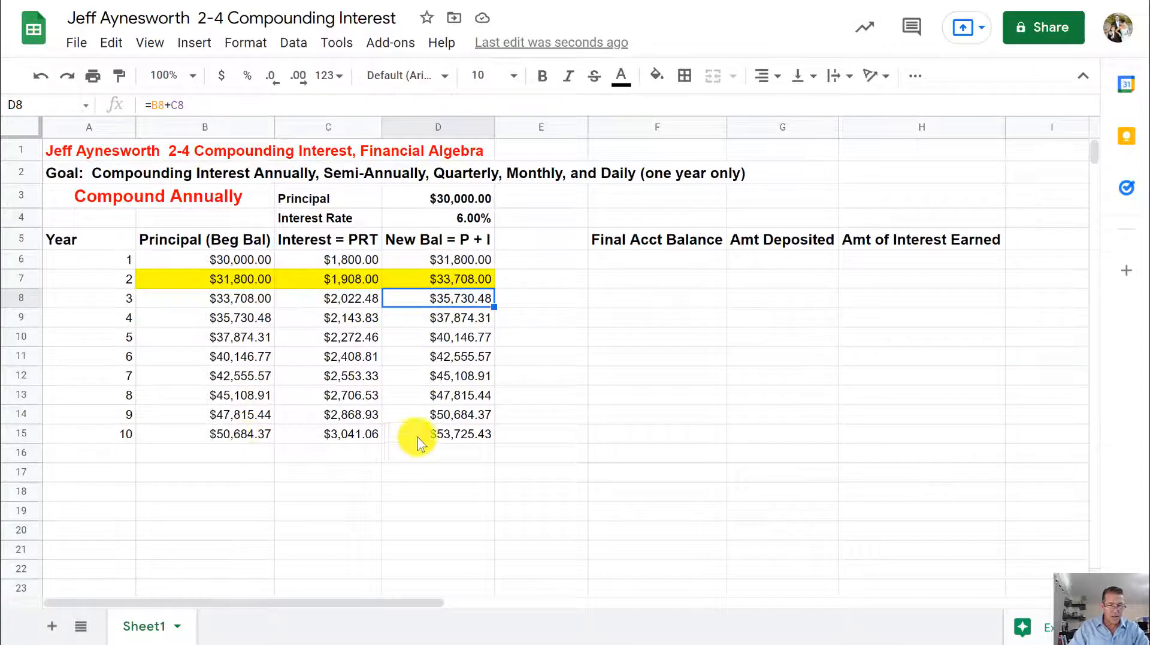
Highlight the year 10 new balance in cell D15 with a green fill.
click(461, 432)
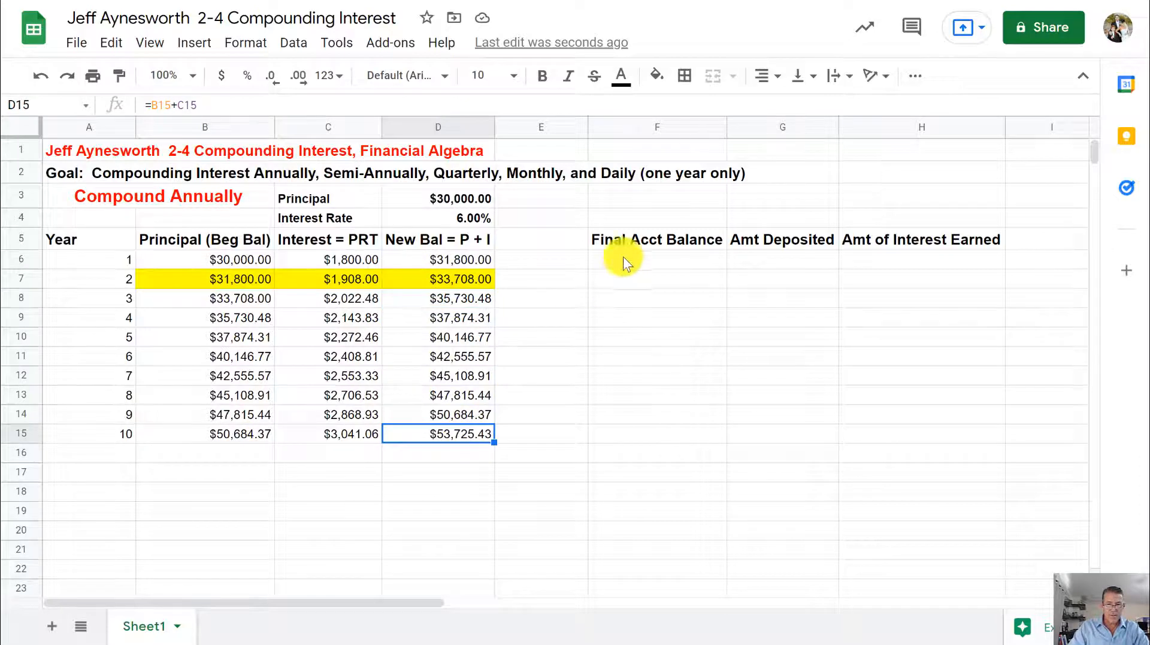
click(657, 76)
click(745, 163)
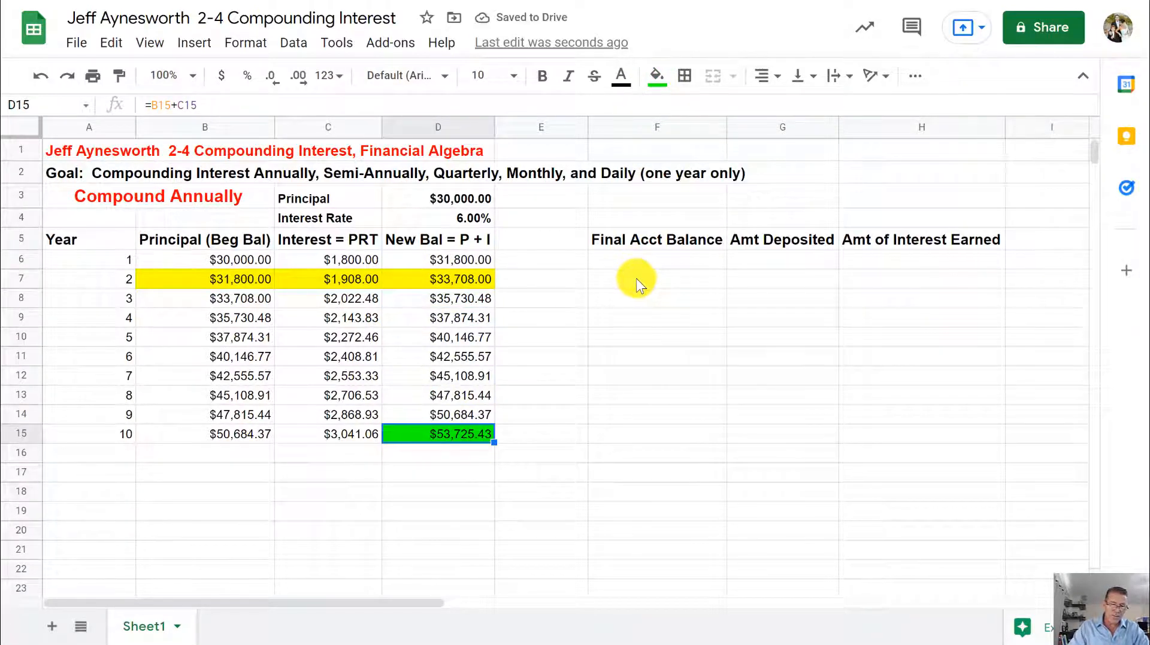
Enter =D15 in cell F6 to bring the year 10 balance under Final Acct Balance.
click(671, 257)
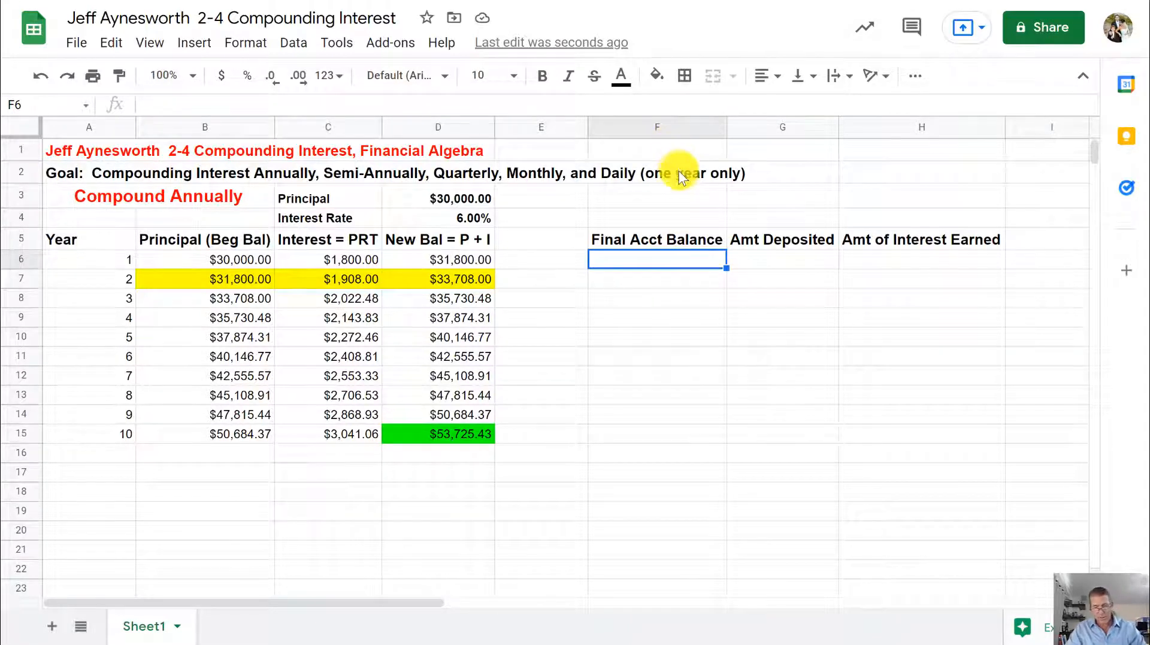
text(=)
click(455, 434)
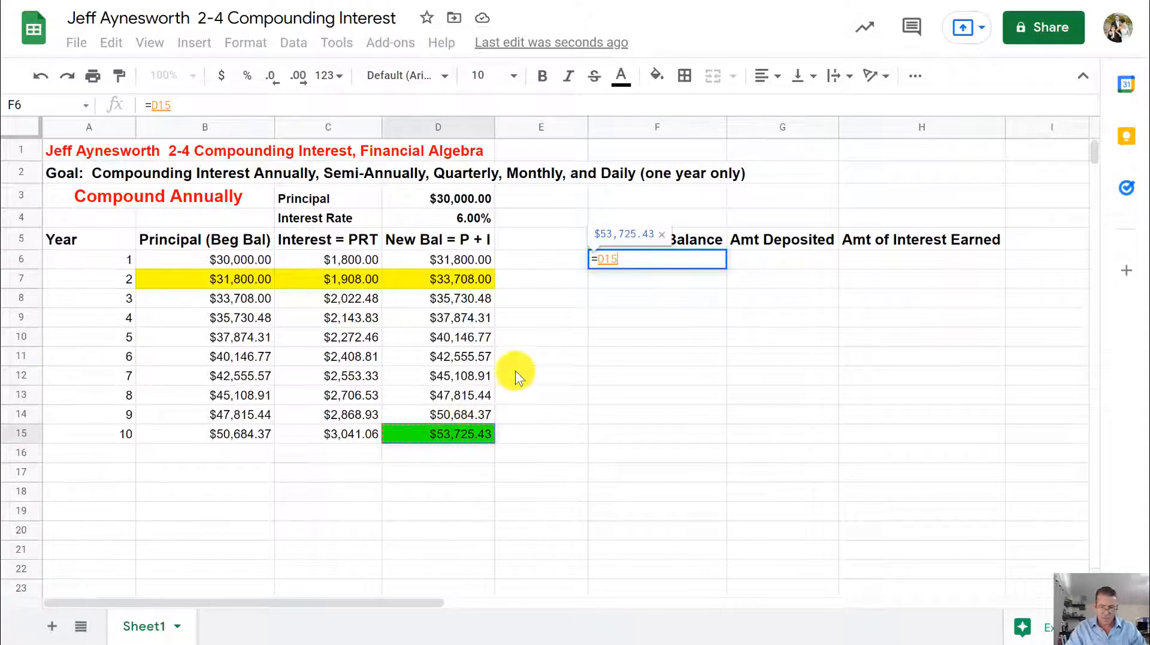
key(Return)
Give the final account balance in cell F6 the same green fill as D15.
click(689, 259)
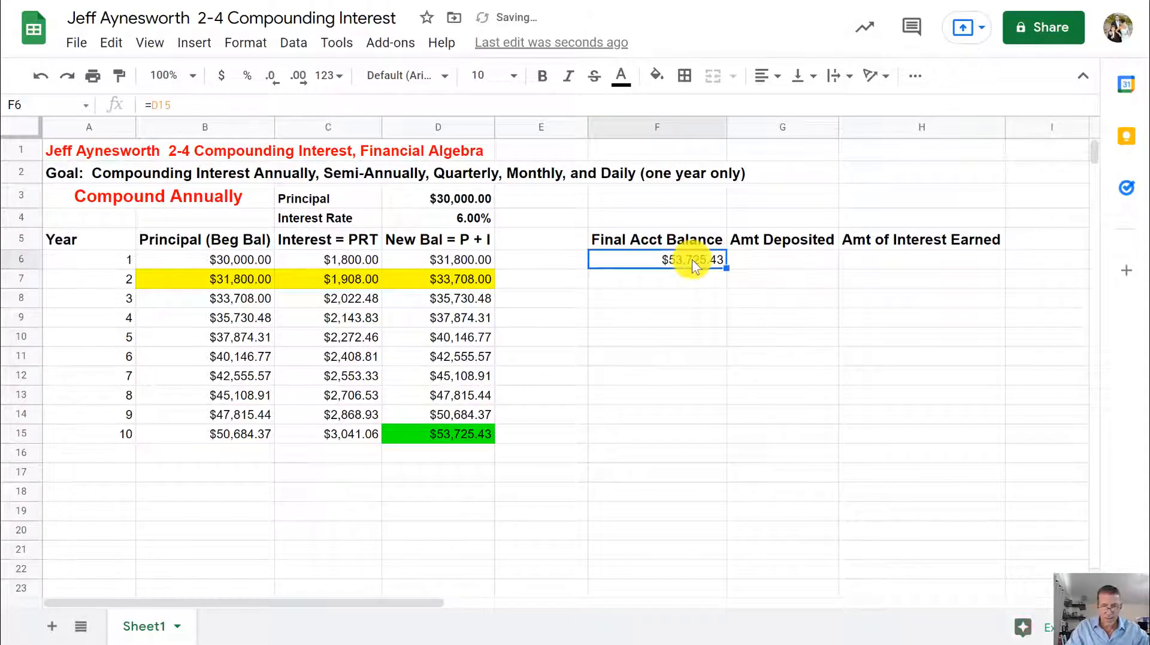
click(657, 76)
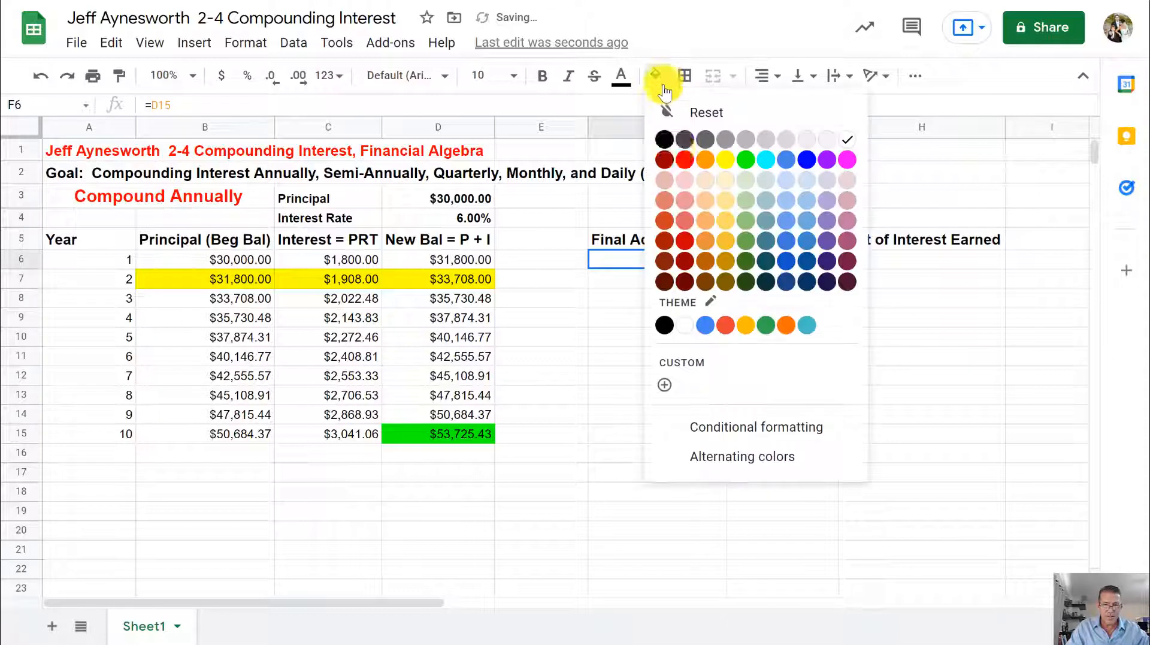
click(749, 162)
click(630, 277)
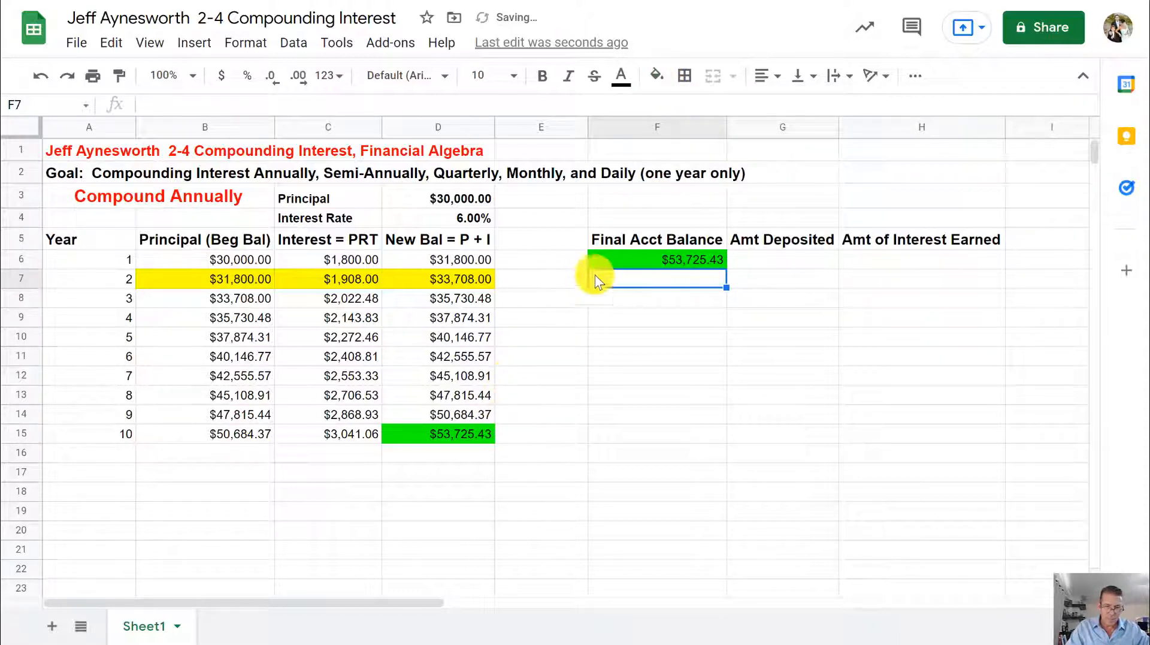
Enter =D3 in cell G6 to link the amount deposited to the principal.
click(764, 265)
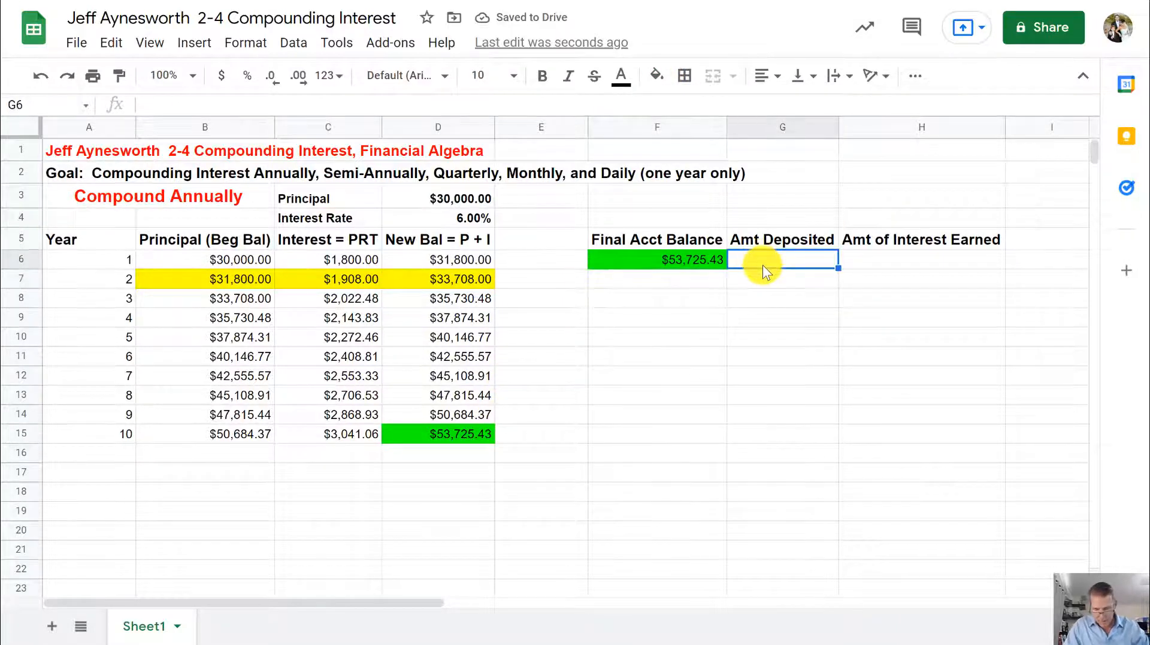
text(=)
click(453, 200)
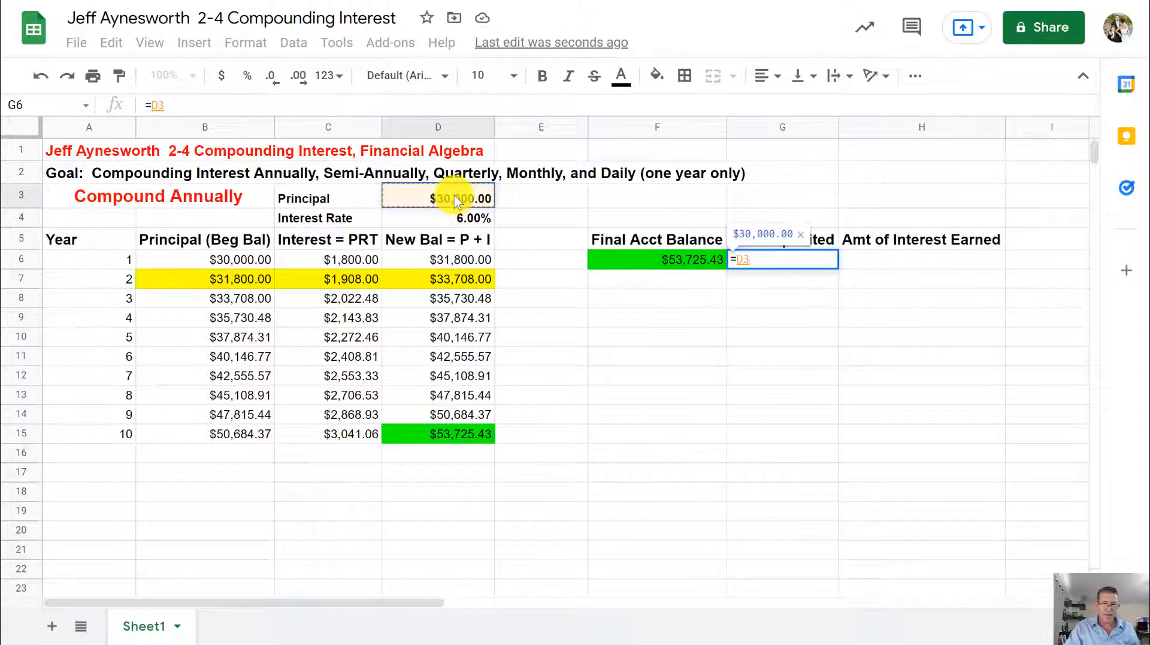
key(Return)
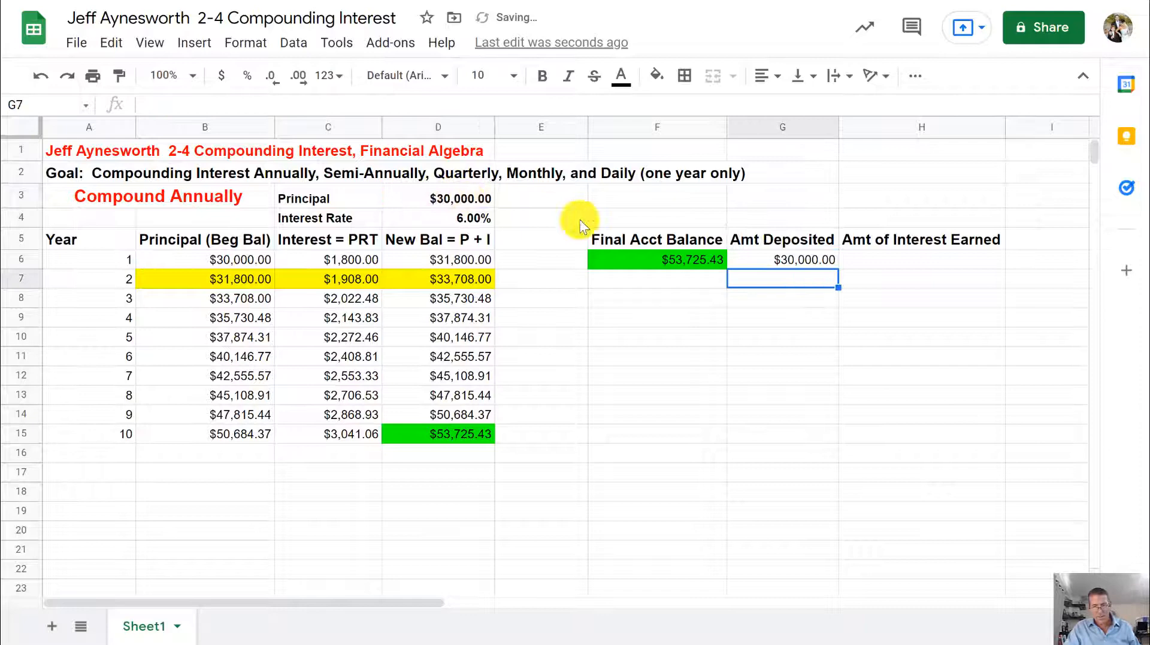
Enter the formula =F6-G6 in cell H6 to calculate the amount of interest earned.
click(893, 258)
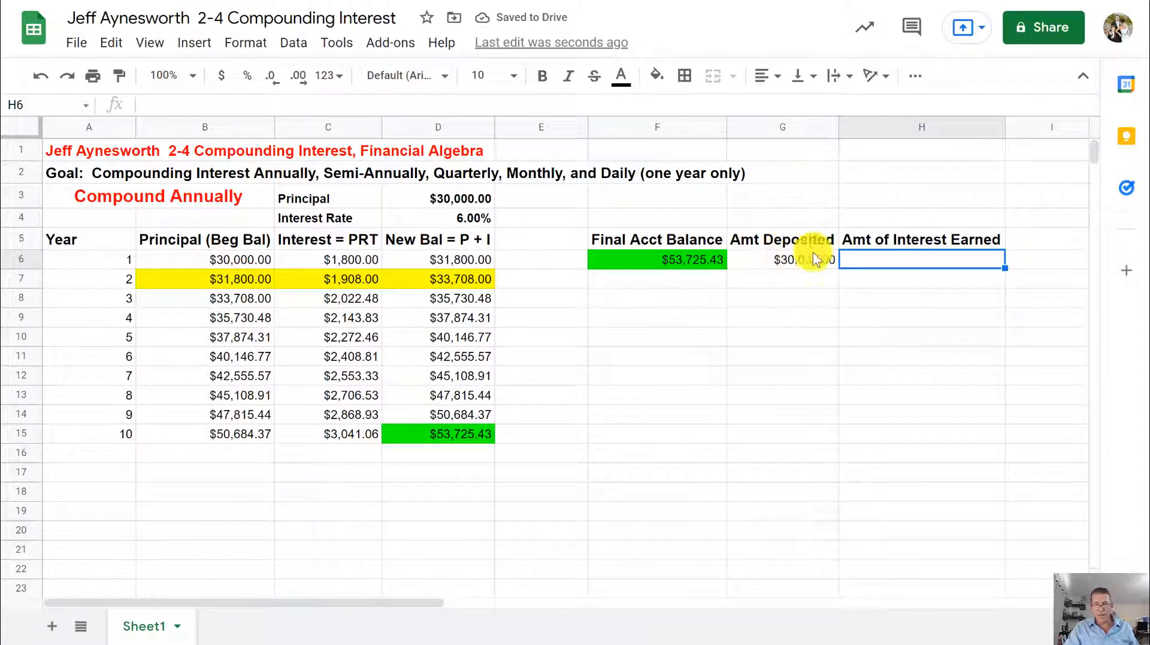
text(=)
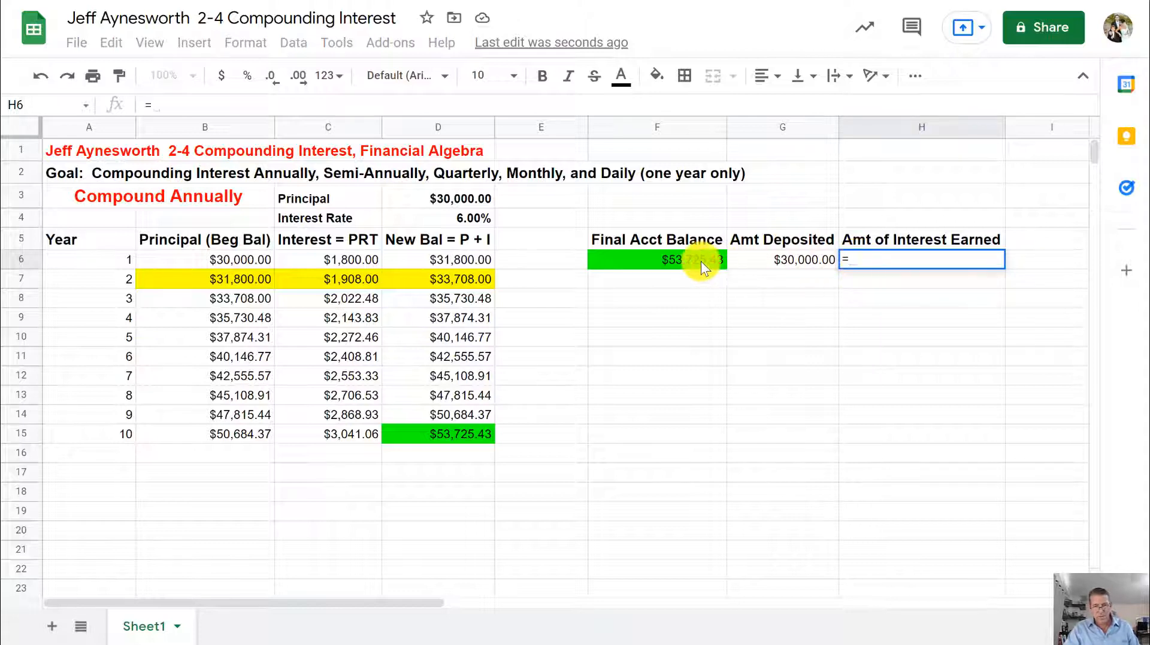
click(700, 261)
text(-)
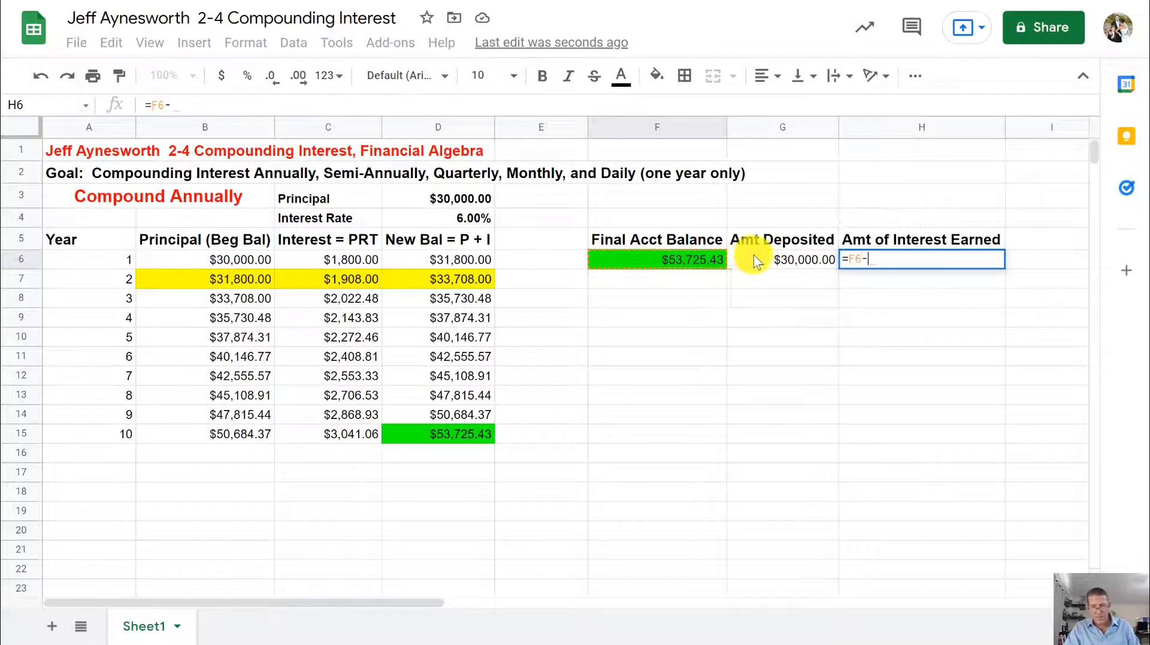
click(783, 260)
key(Return)
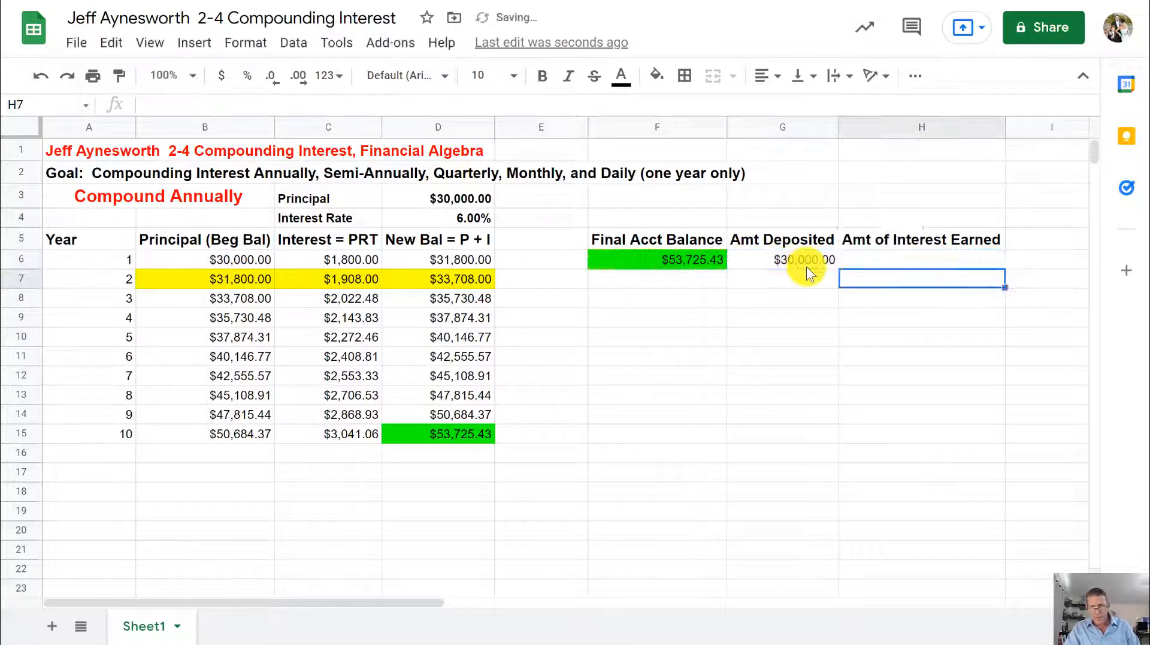
Highlight the Amt of Interest Earned heading and its amount, cells H5:H6, with a light red fill.
drag(918, 238, 916, 265)
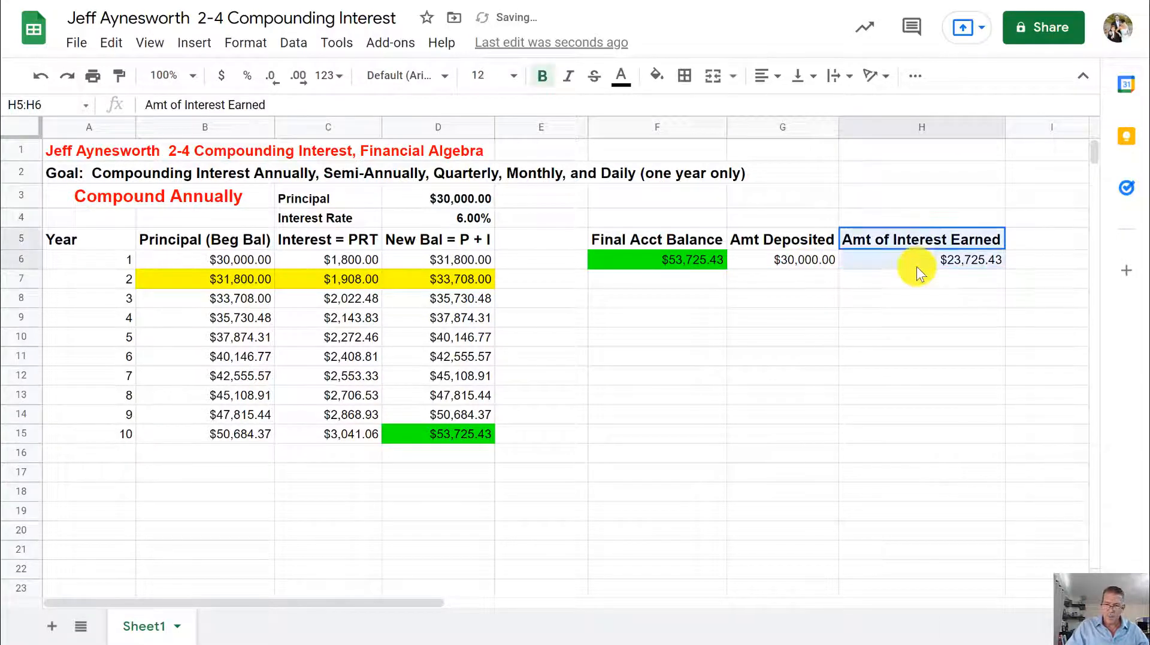
click(657, 75)
click(685, 220)
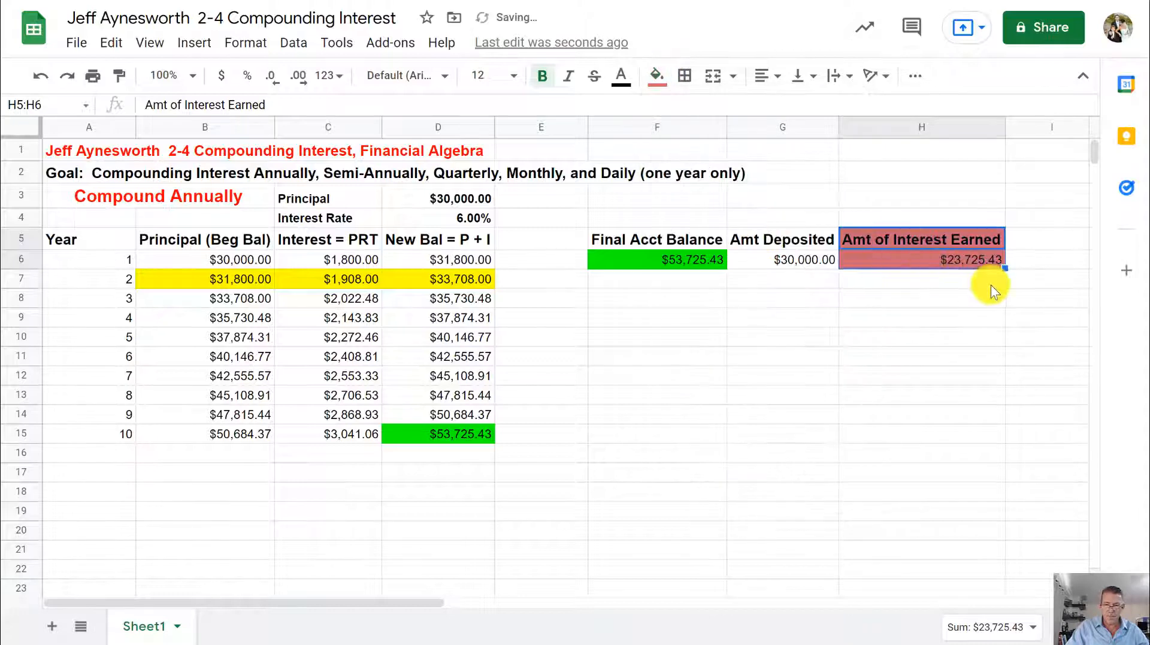
Undo the red fill on cells H5:H6 and apply a lighter red fill to them instead.
click(989, 280)
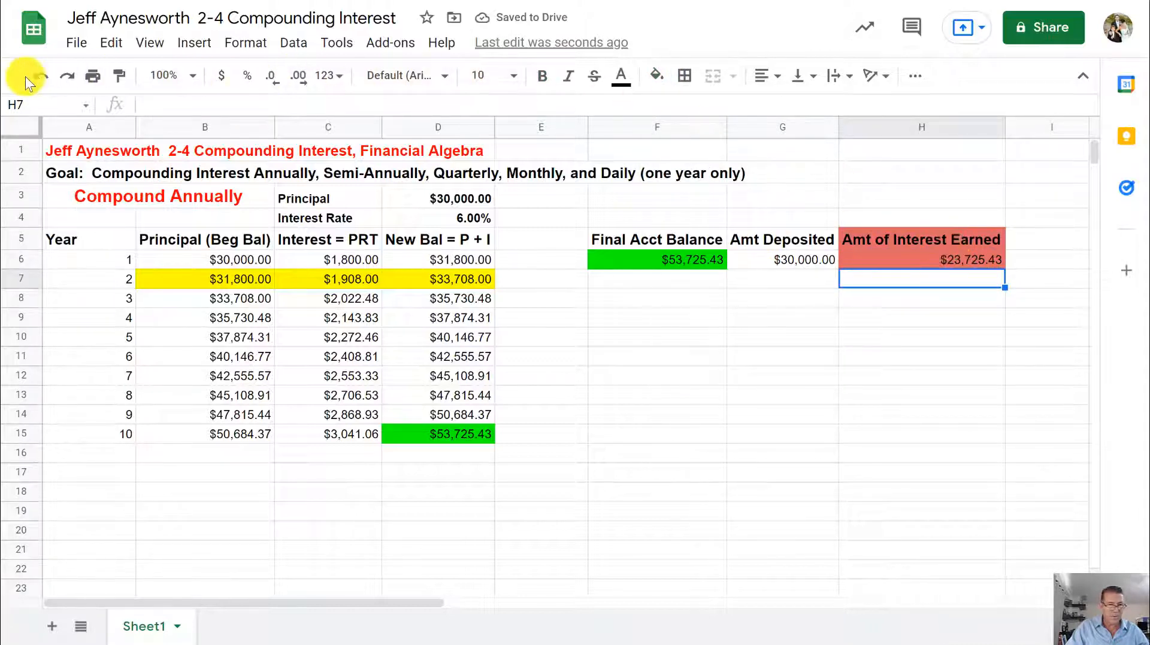
click(41, 76)
click(657, 75)
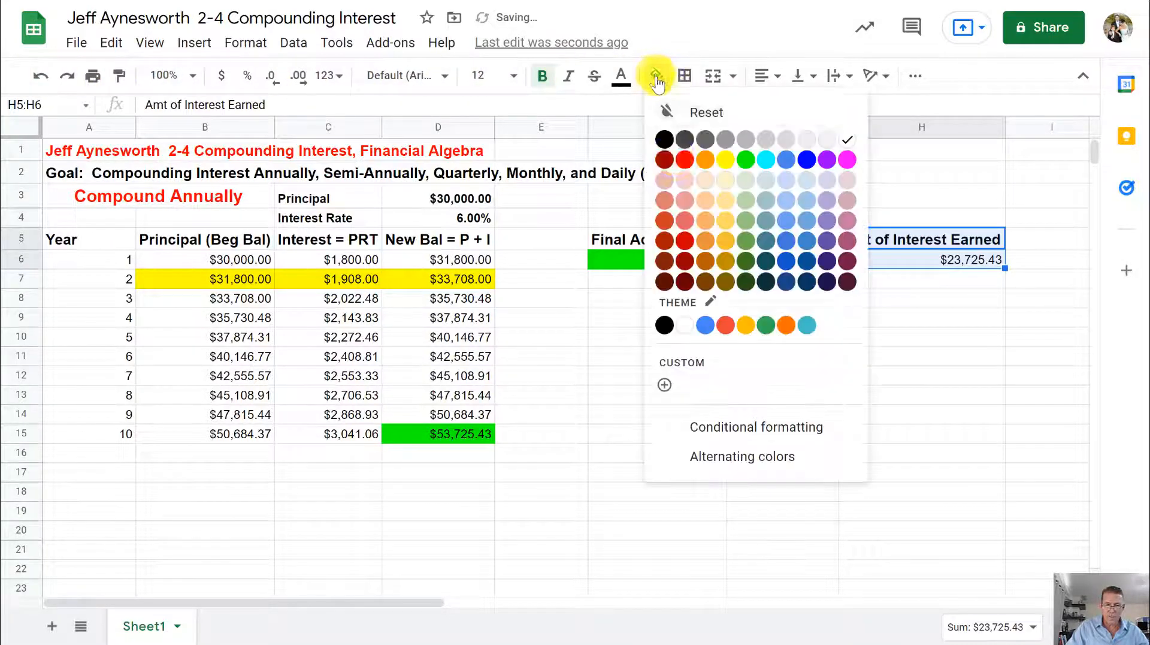
click(689, 200)
click(945, 324)
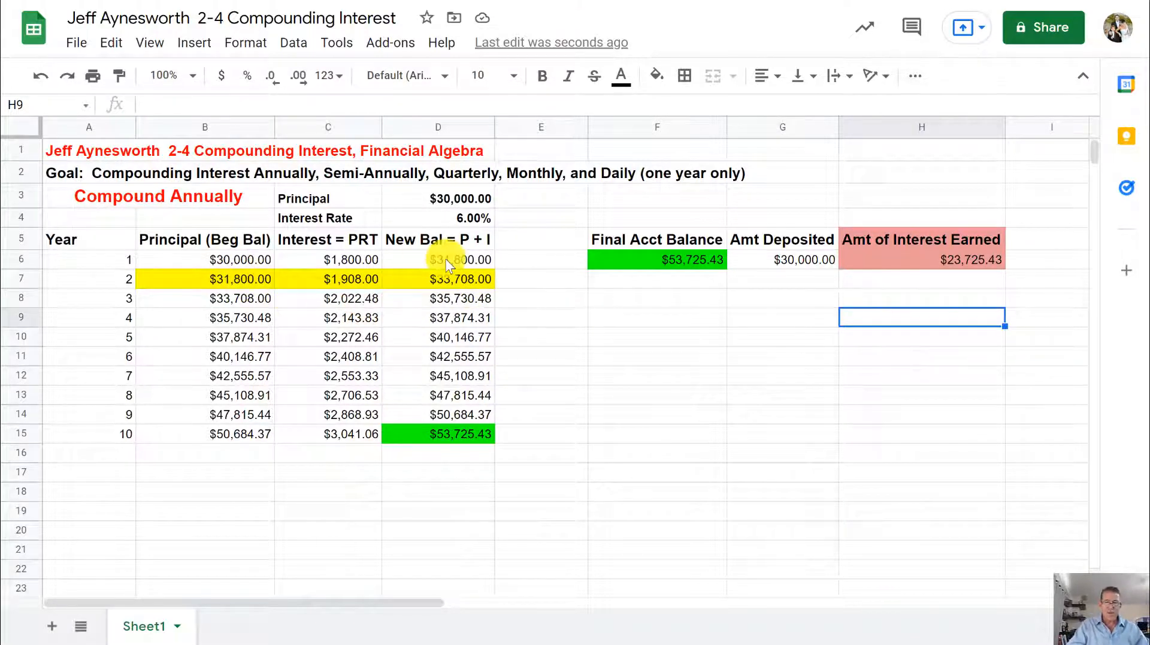
click(707, 297)
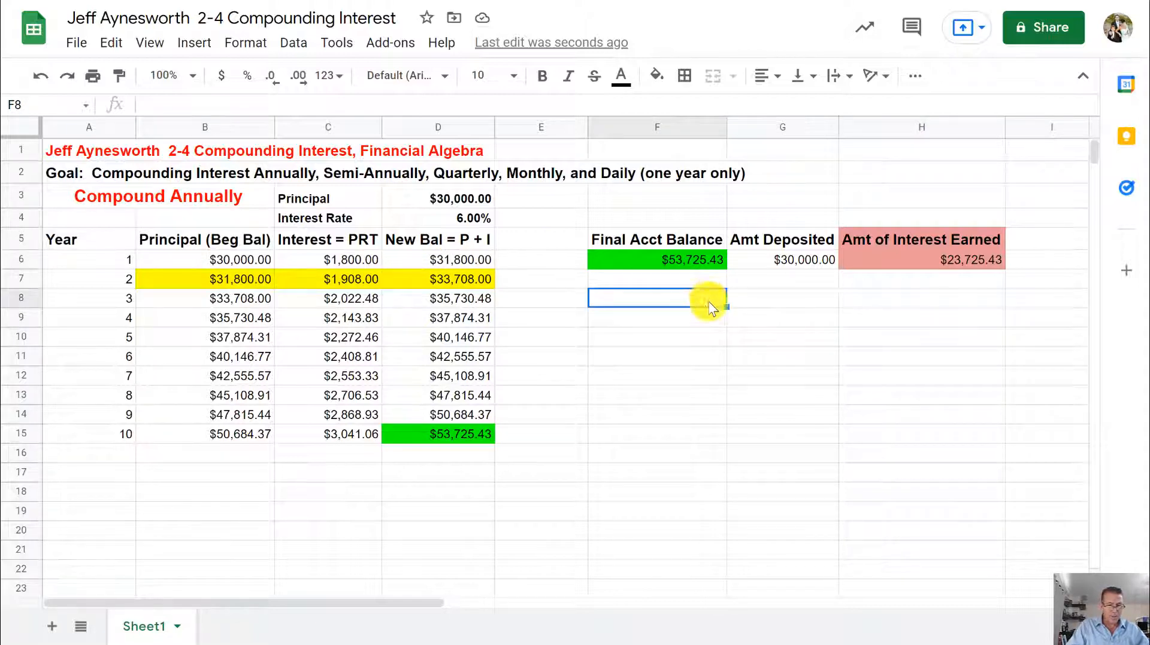
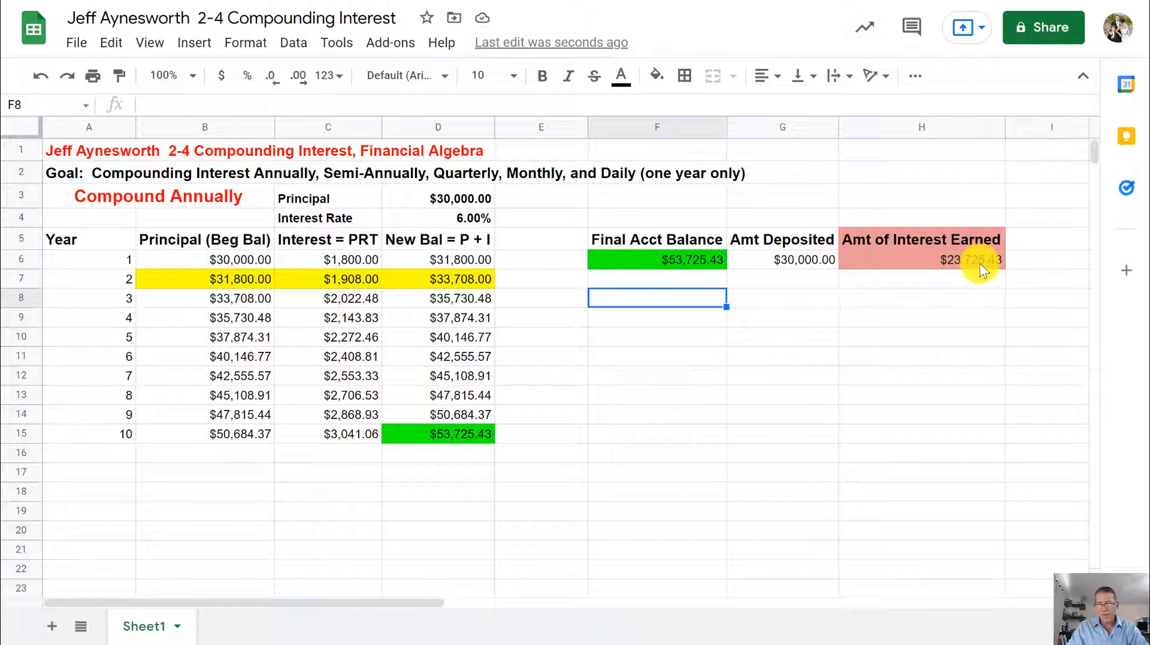
click(716, 335)
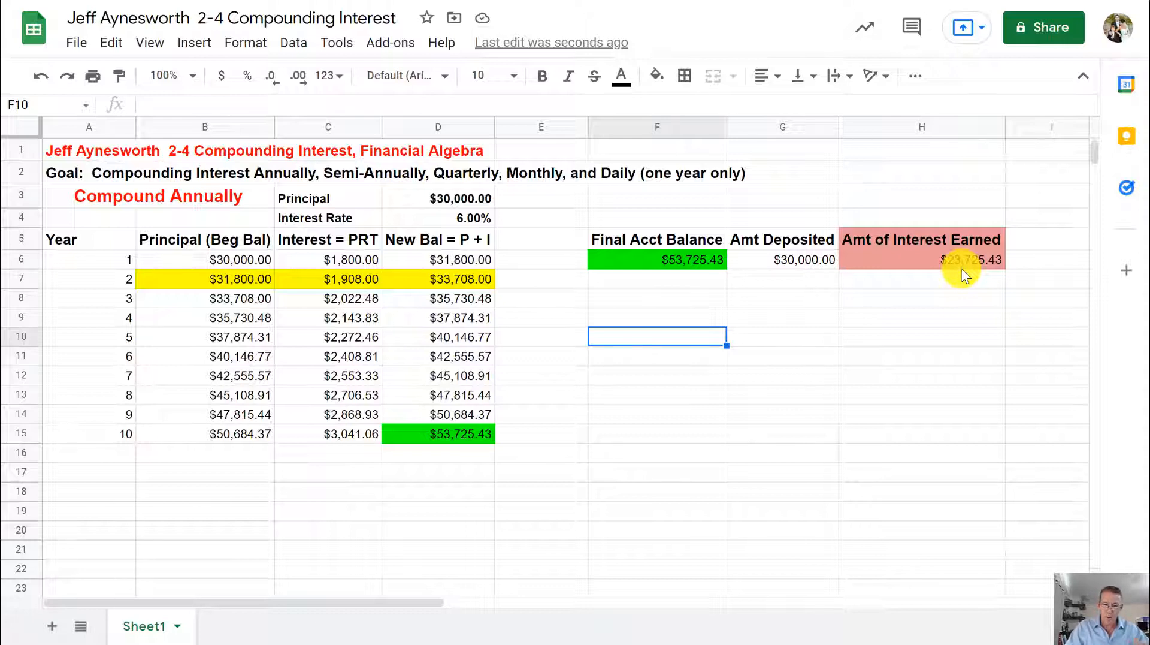
click(452, 469)
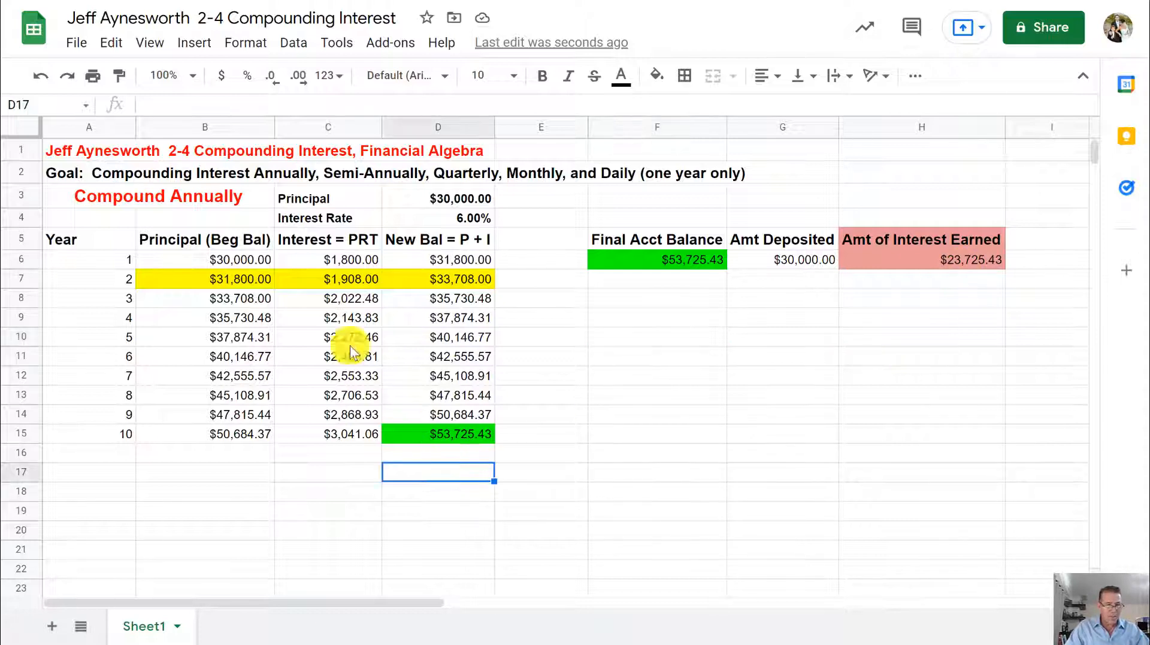
drag(125, 201, 897, 206)
click(847, 335)
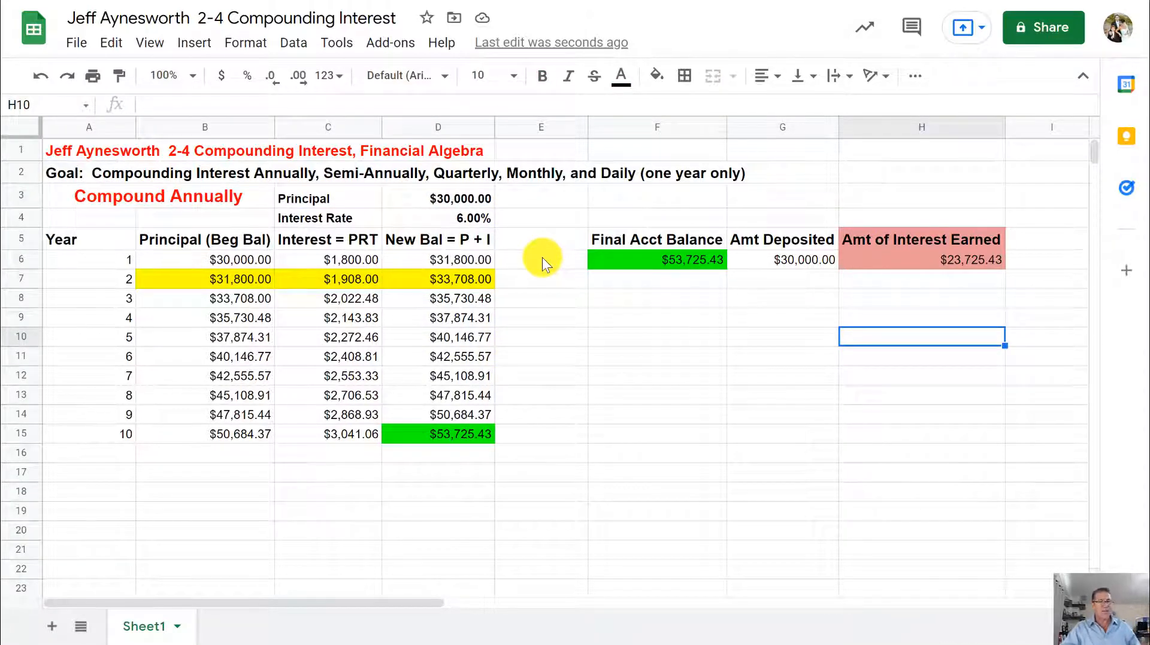
Copy the Compound Annually heading block A3:H5 and paste it starting at cell A18.
click(132, 196)
drag(339, 206, 896, 246)
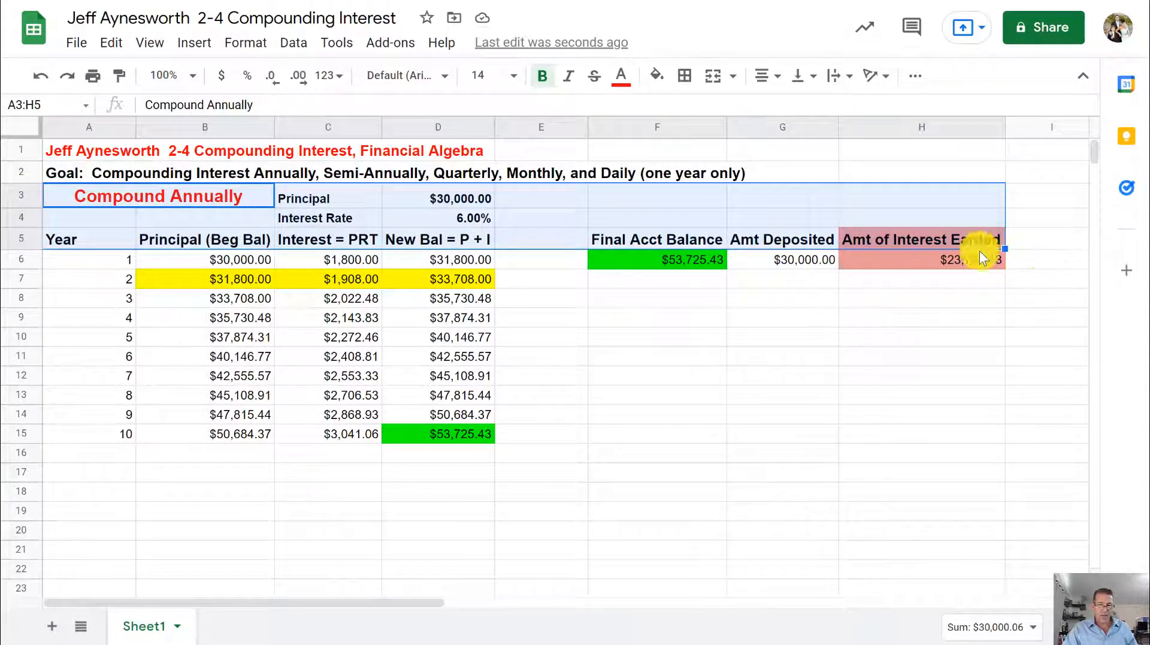
key(ctrl+c)
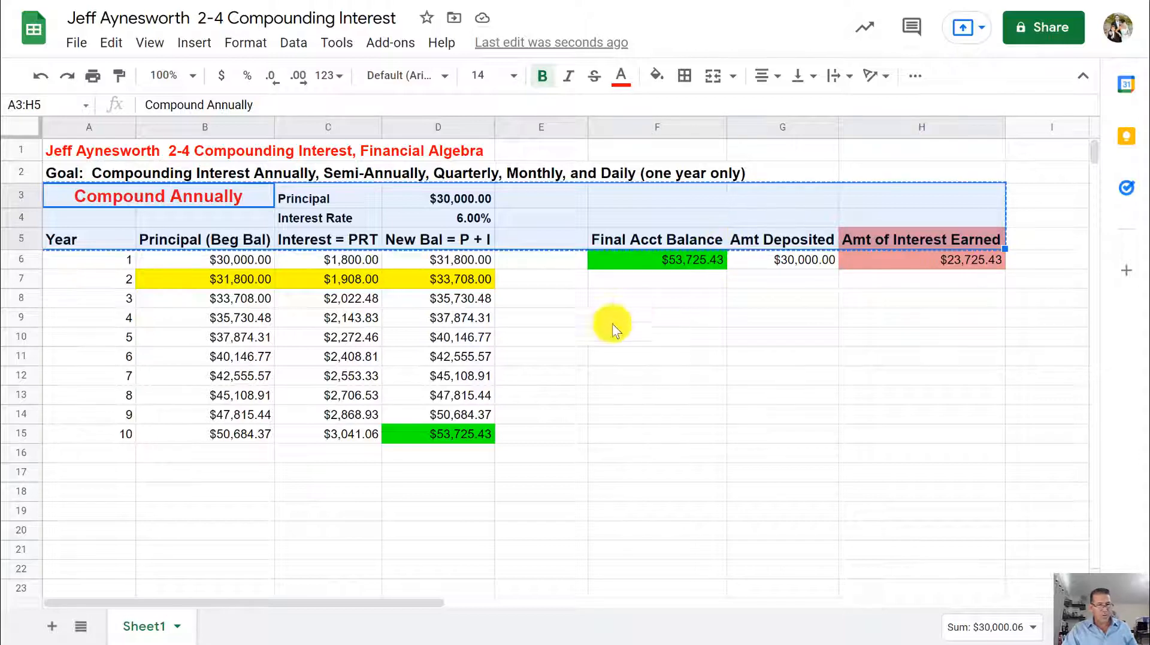
click(111, 475)
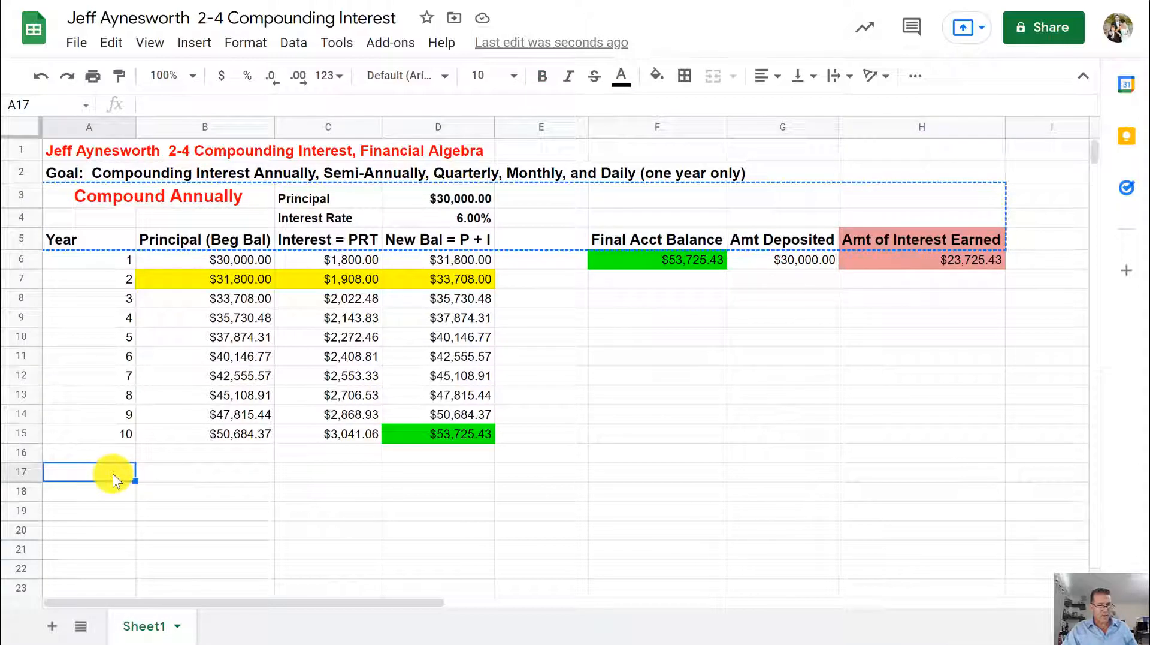
click(111, 495)
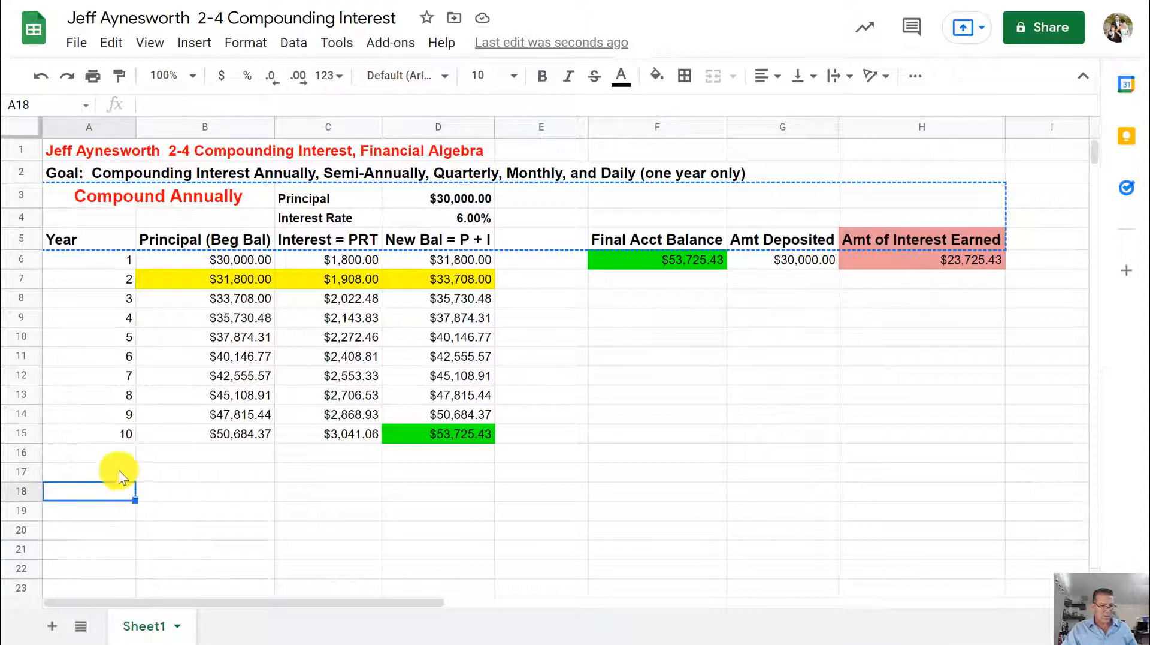
key(ctrl+v)
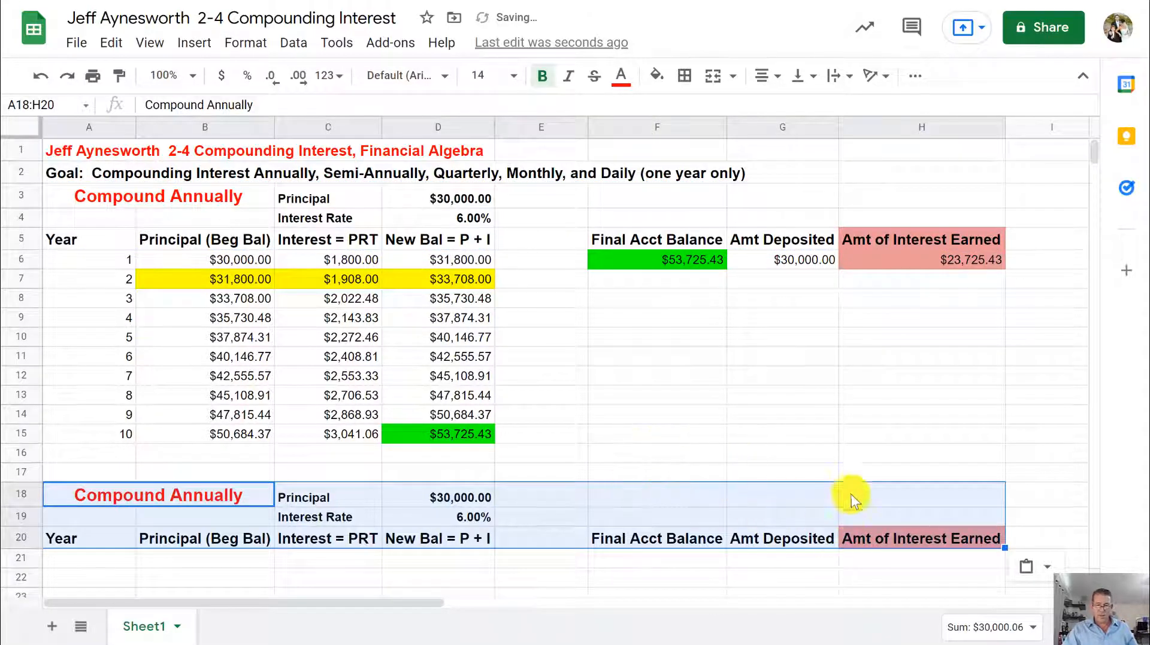
click(863, 466)
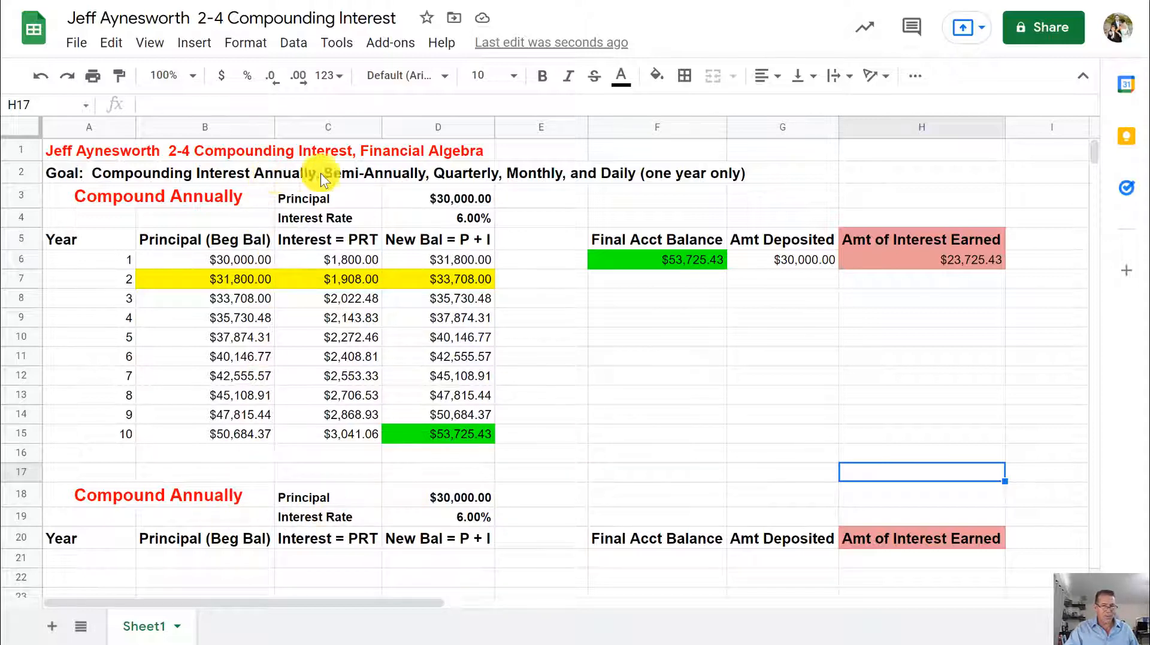
Change the heading in the merged cell A18:B18 to "Compound Semi-Annually, t = 1/2 = 0.5".
click(174, 496)
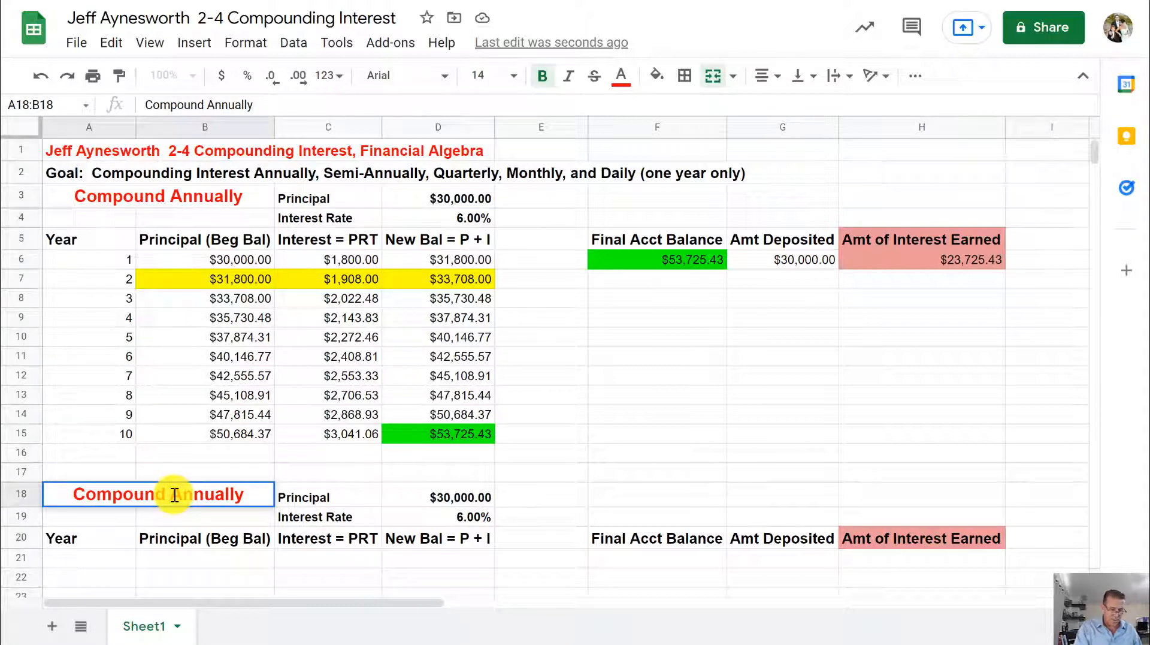
double_click(175, 495)
text(Semi-)
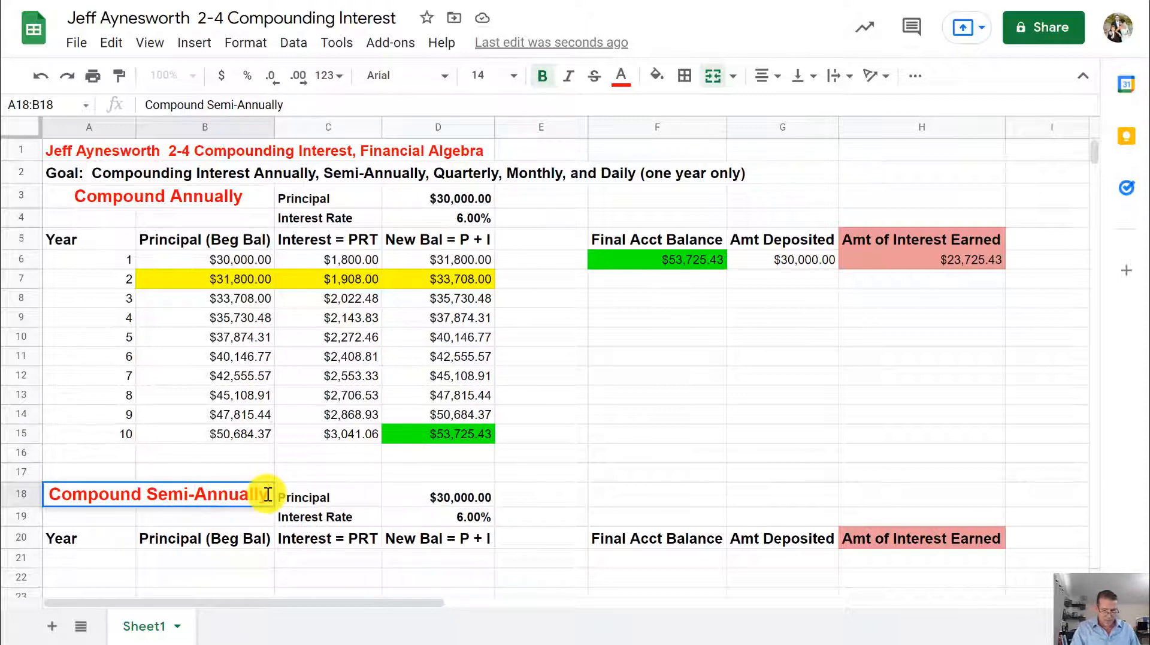
text(,)
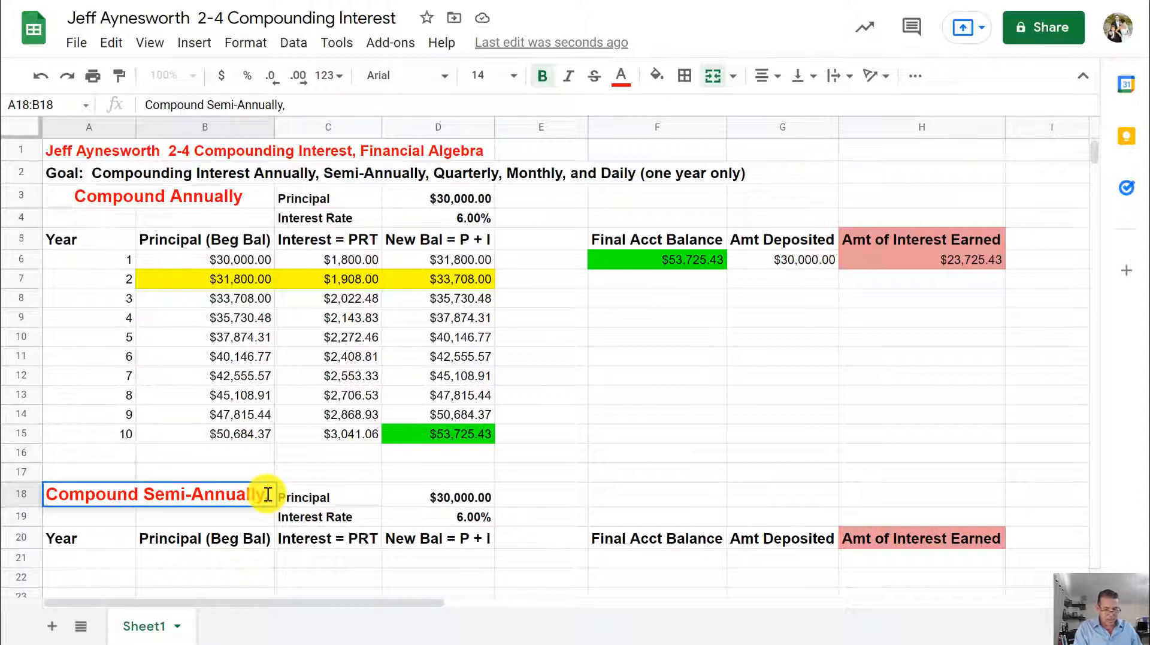
text( t =)
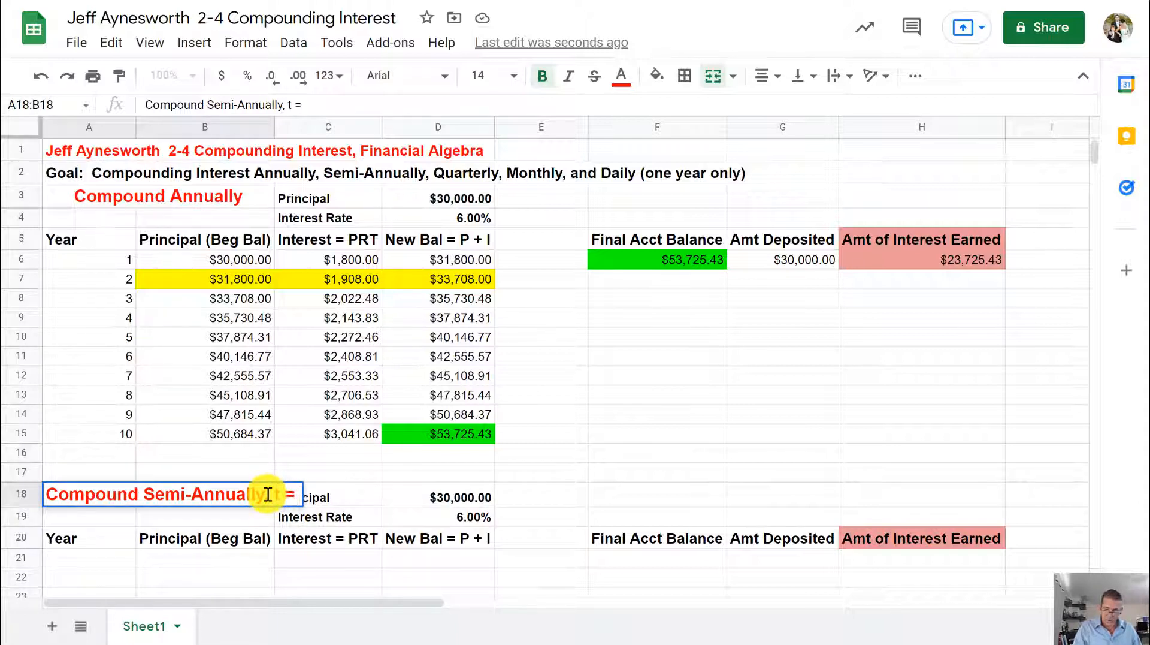
text( 1/2)
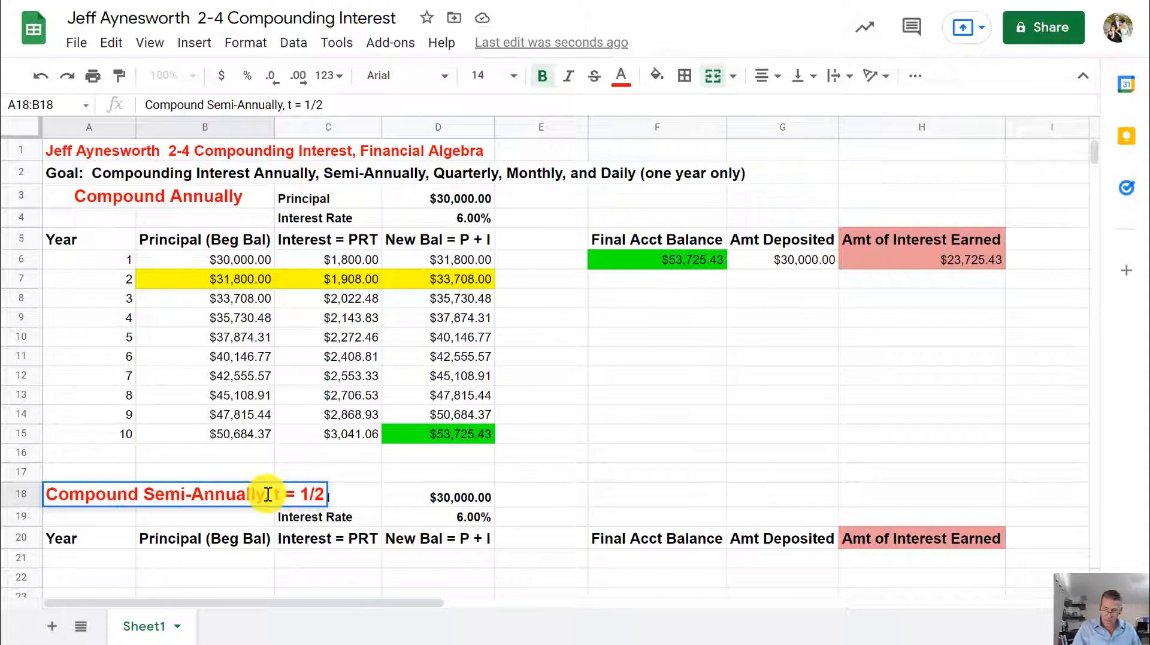
text( =)
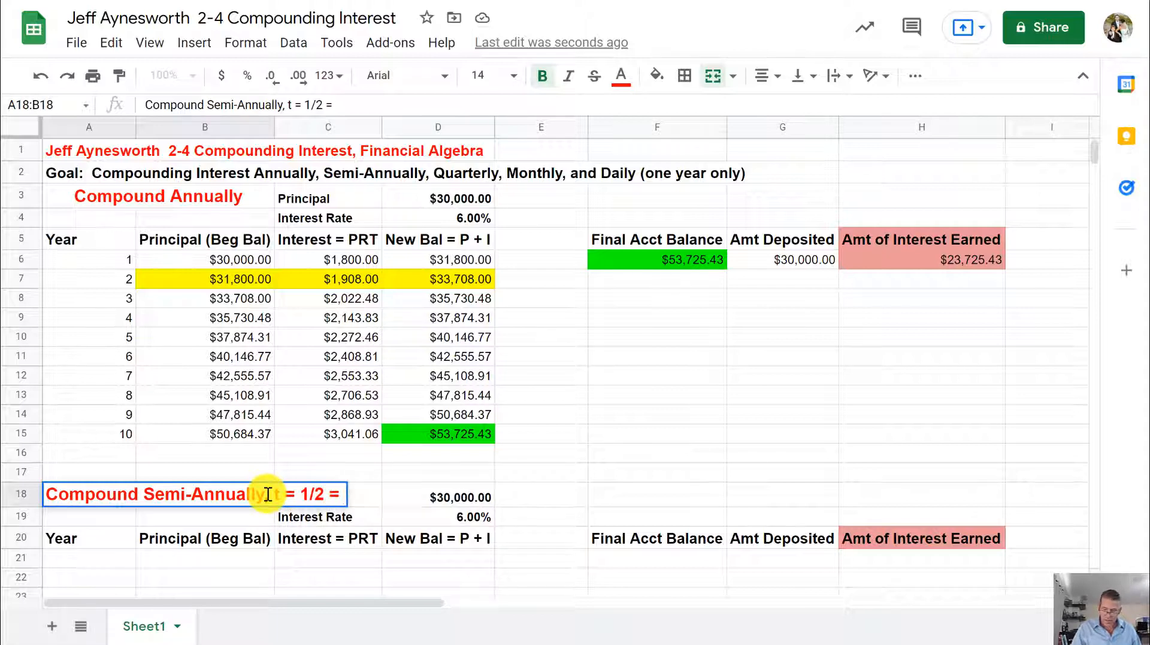
text( 0.5)
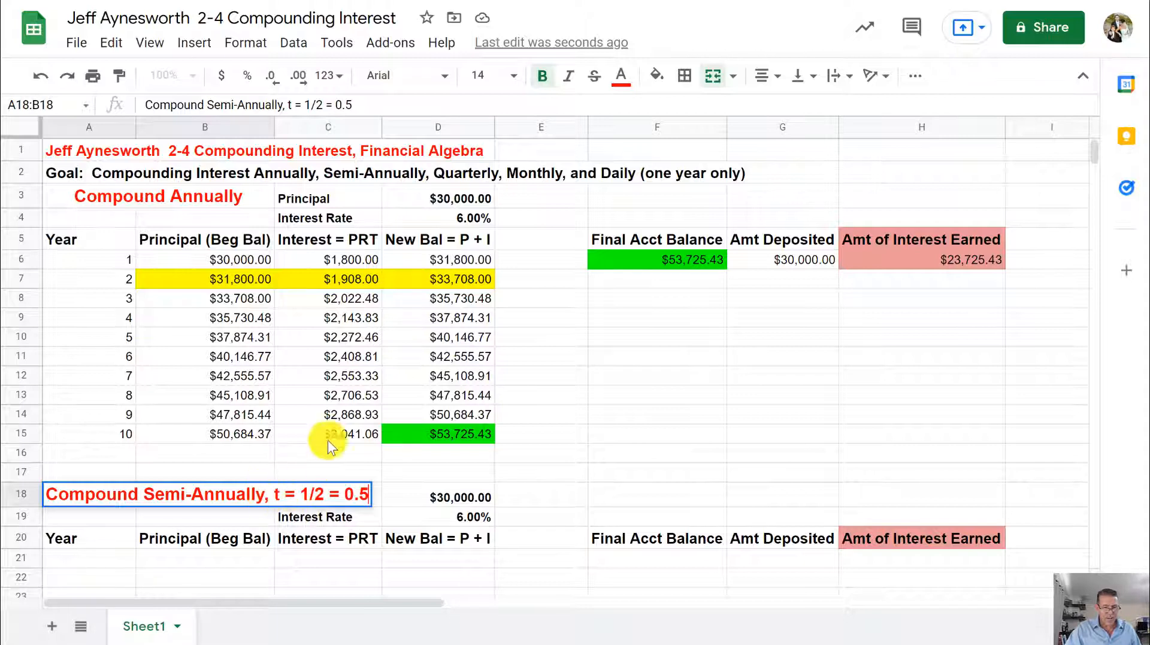
click(214, 514)
click(225, 497)
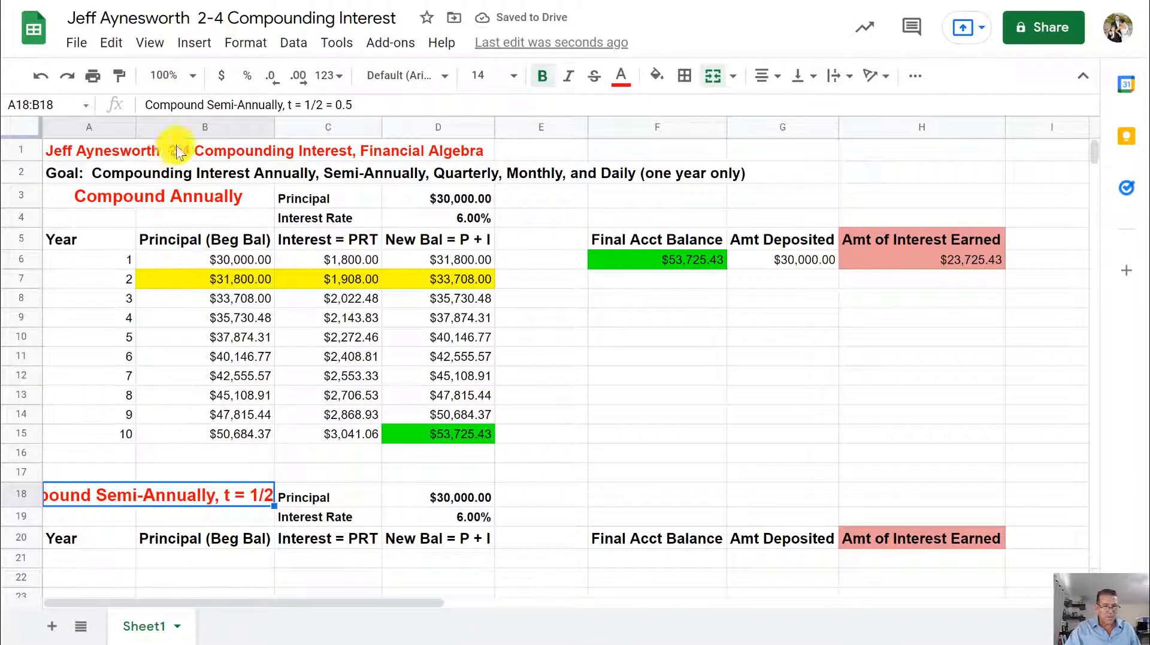
Try to auto-fit the width of column A to its contents, and undo the resize.
click(93, 127)
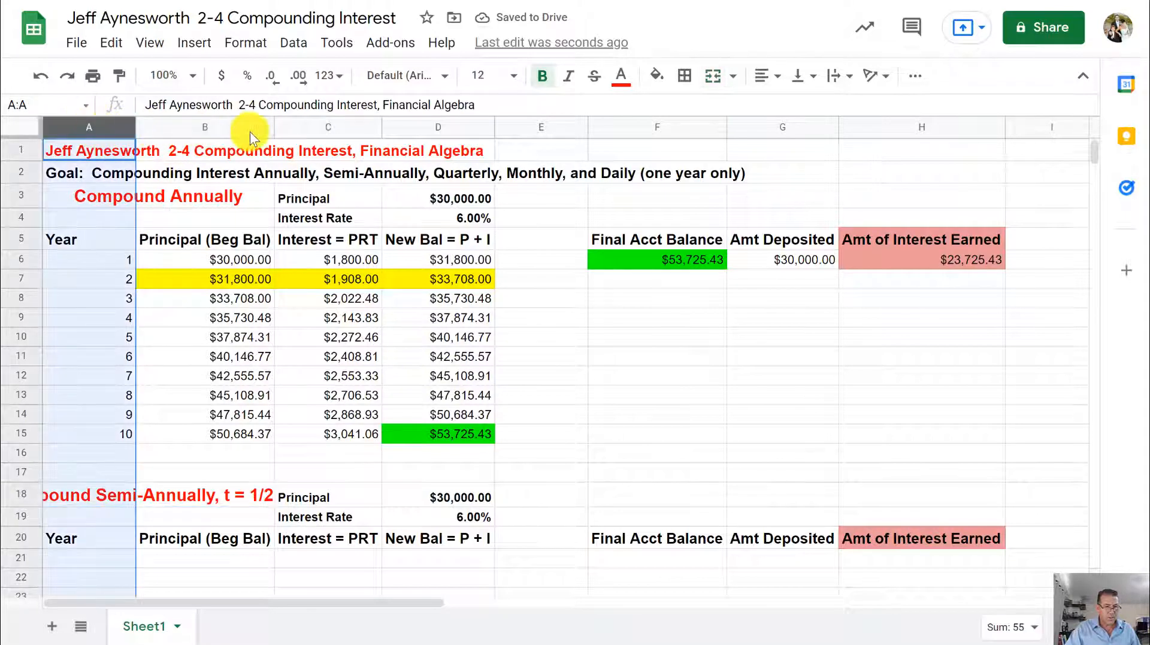
double_click(135, 124)
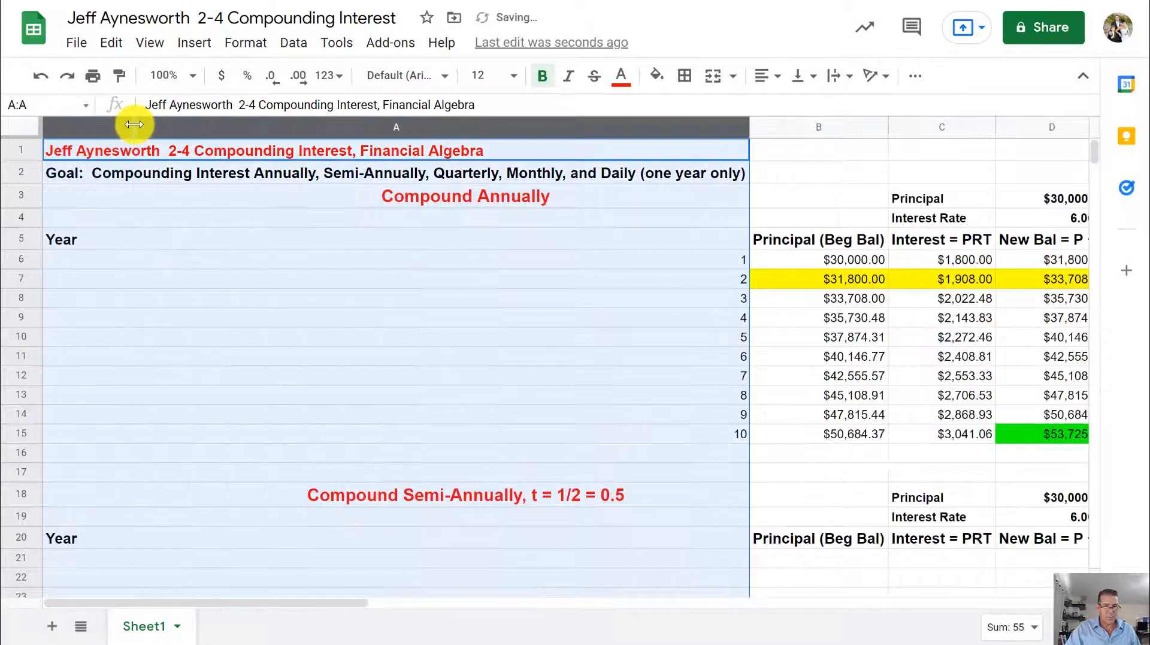
click(41, 75)
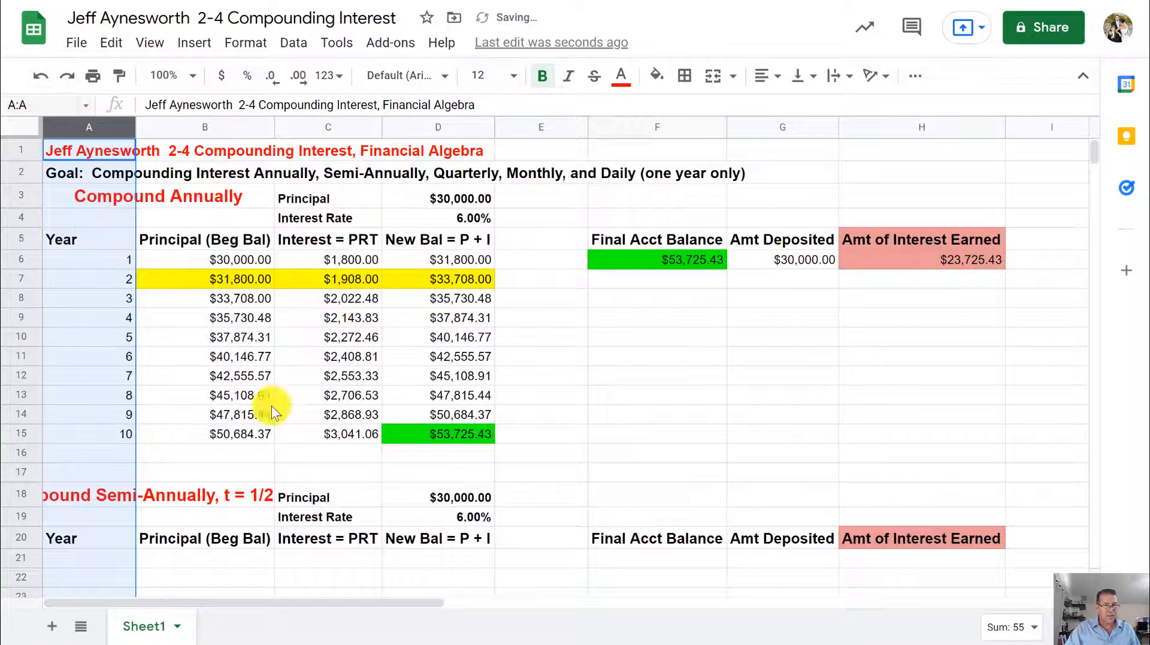
Move the text ", t = 1/2 = 0.5" out of the Compound Semi-Annually heading into cell B19.
click(246, 497)
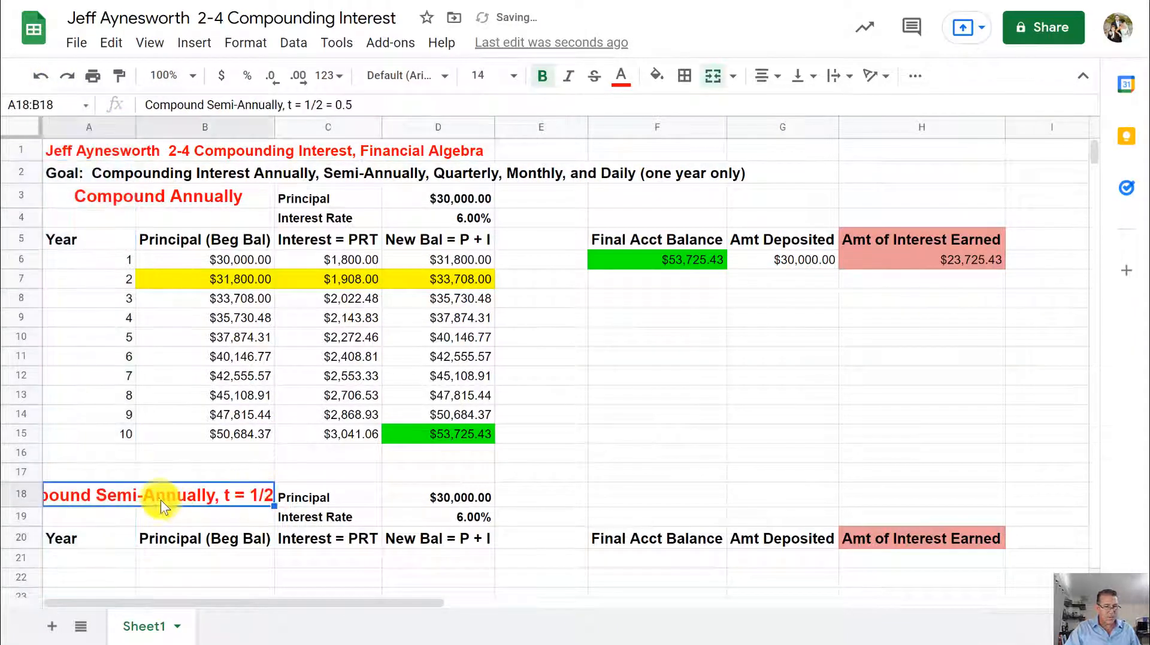
double_click(218, 498)
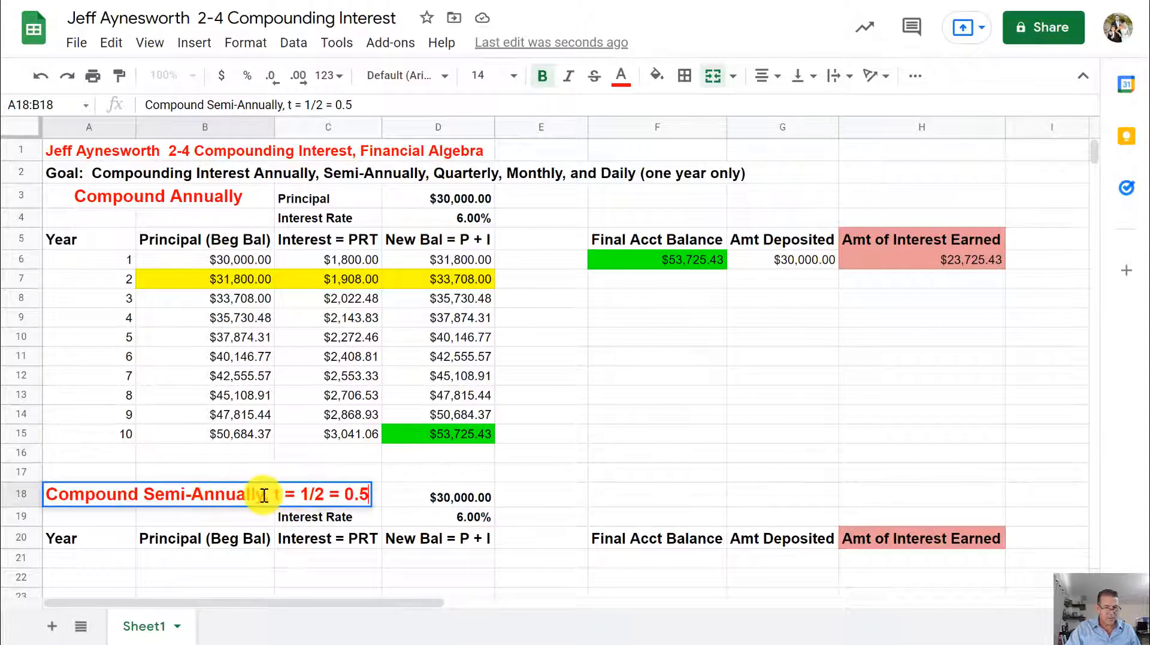
drag(264, 494, 404, 490)
key(ctrl+c)
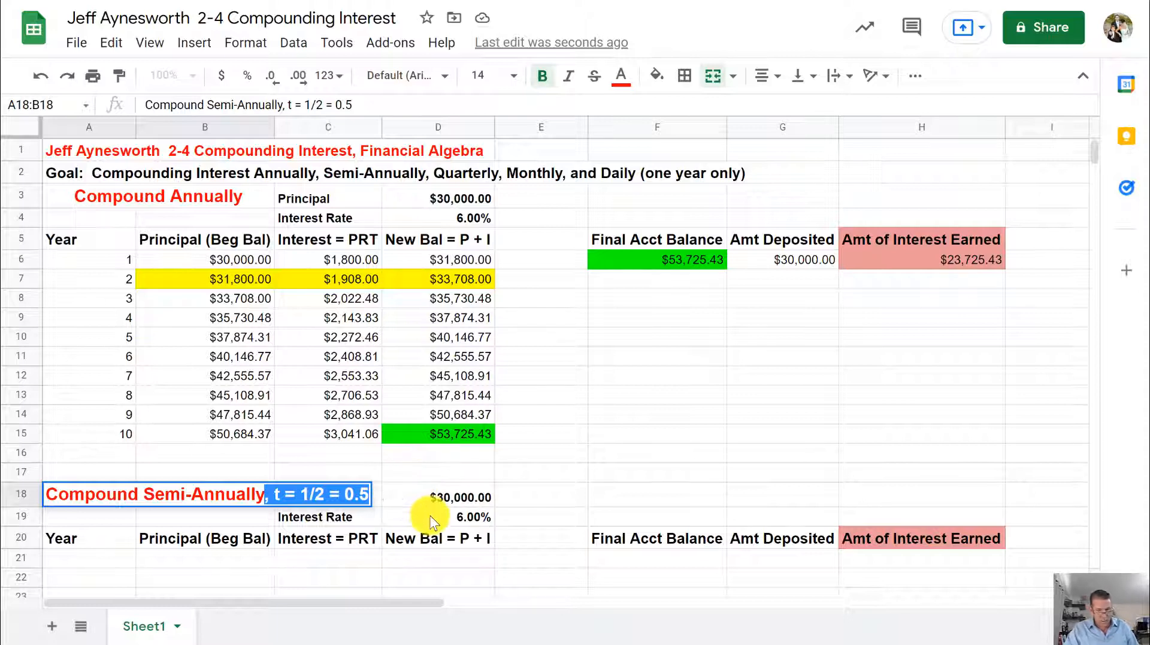
key(BackSpace)
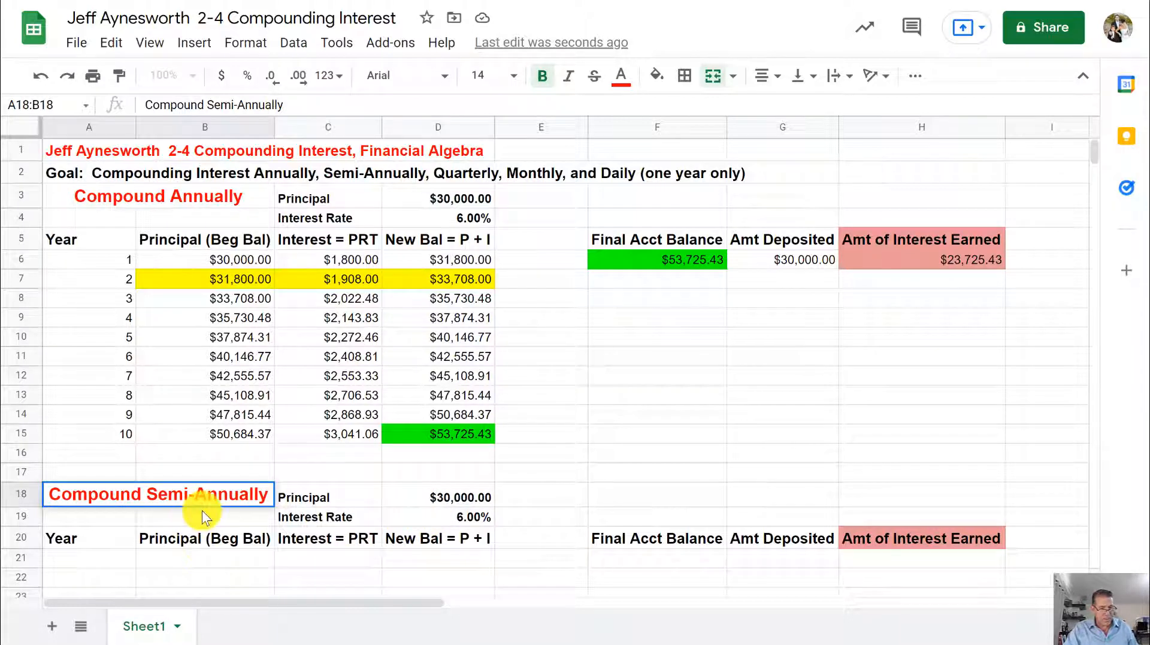
click(202, 516)
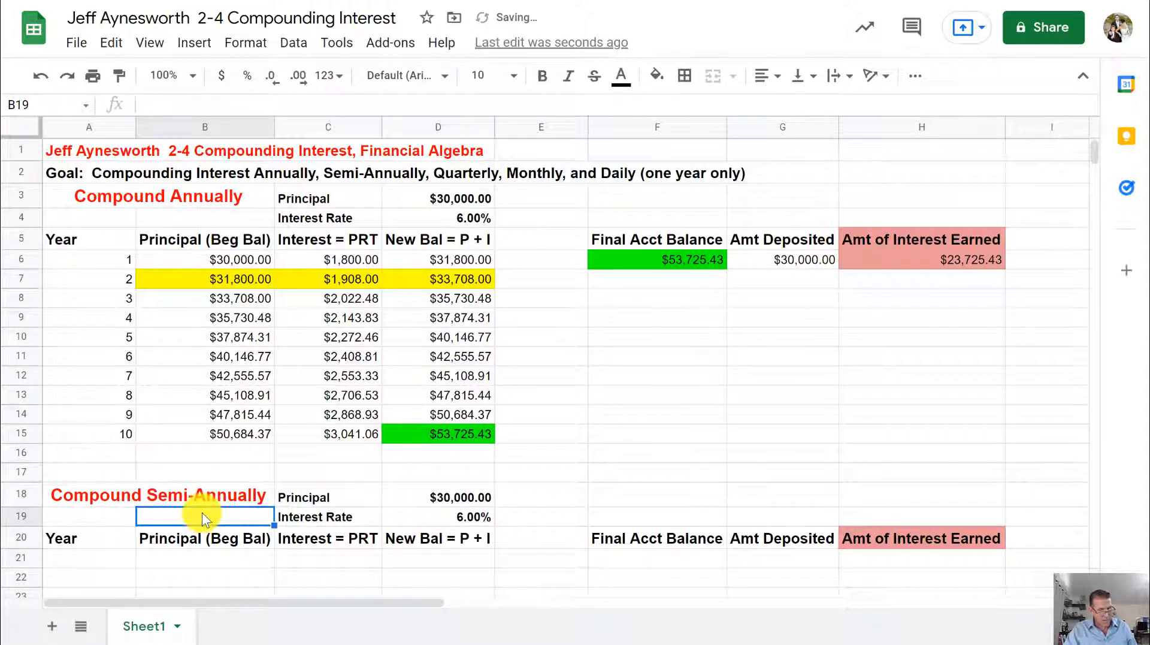
key(ctrl+v)
Remove the leading comma and space from cell B19 so that it reads "t = 1/2 = 0.5".
click(163, 519)
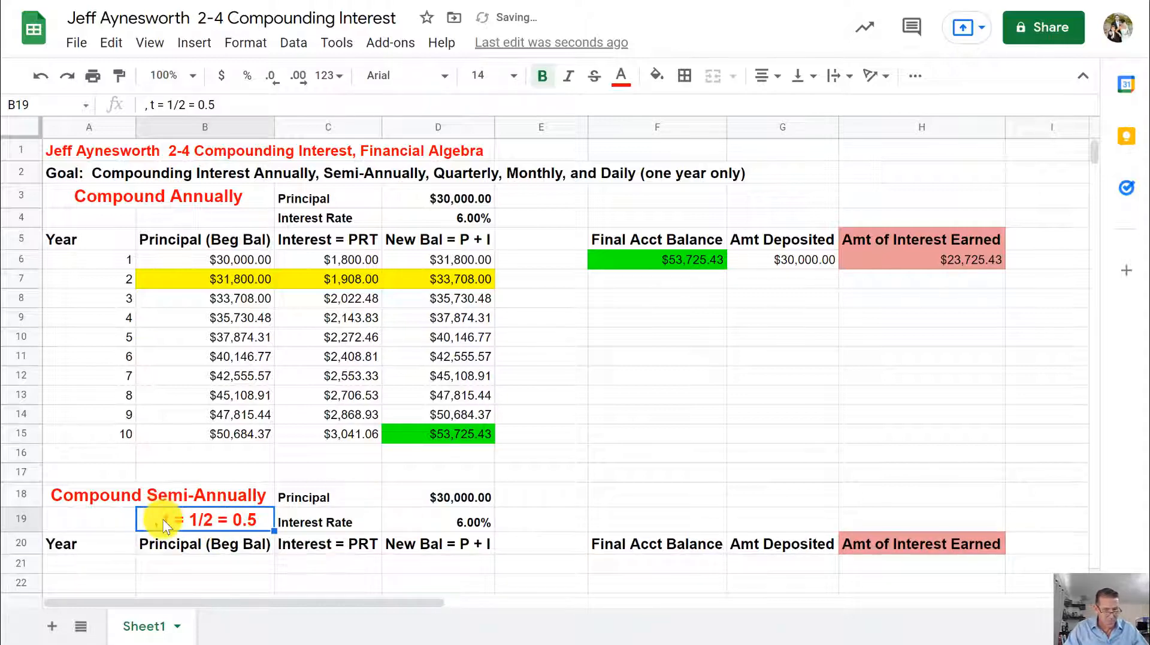
click(153, 105)
key(BackSpace)
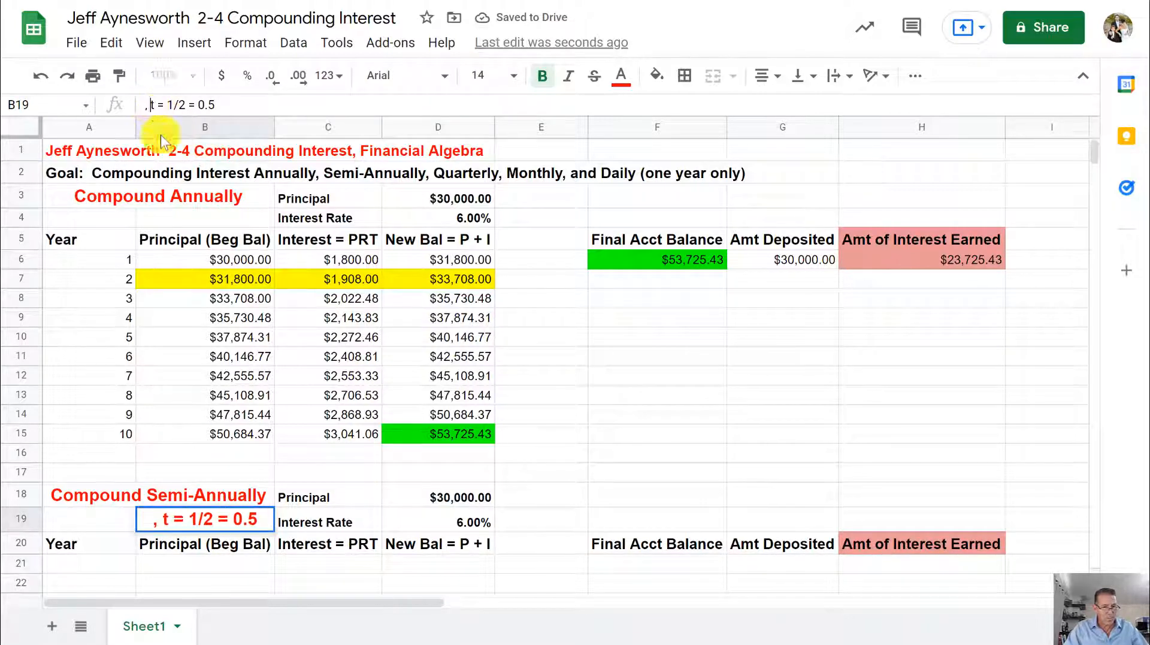
key(BackSpace)
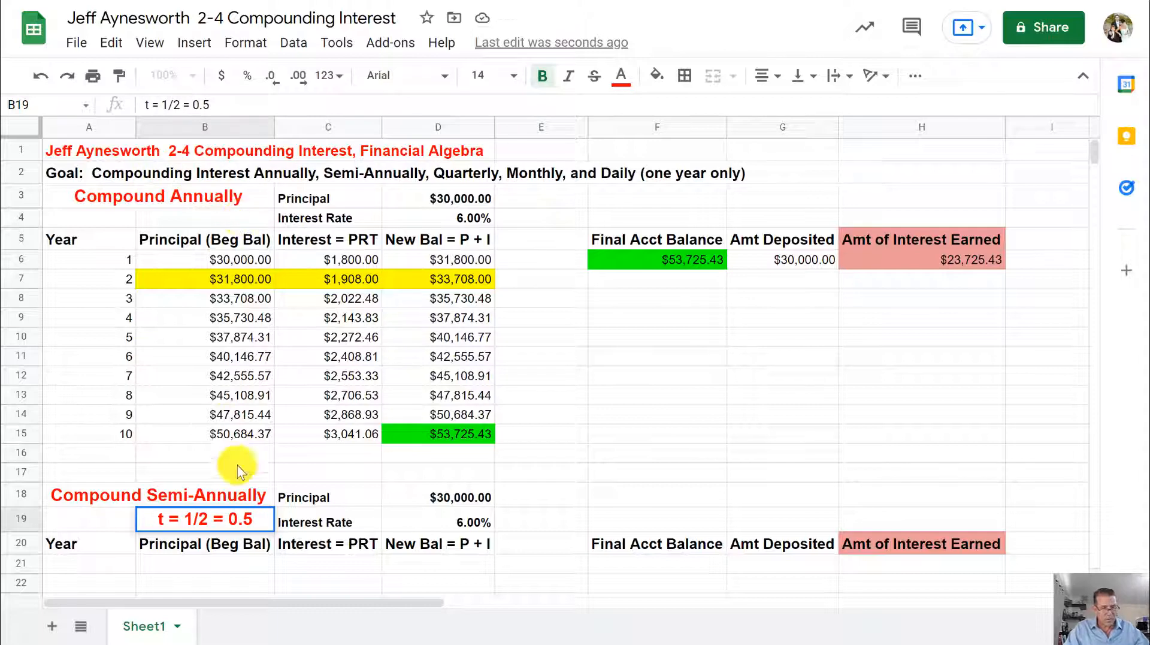
click(124, 512)
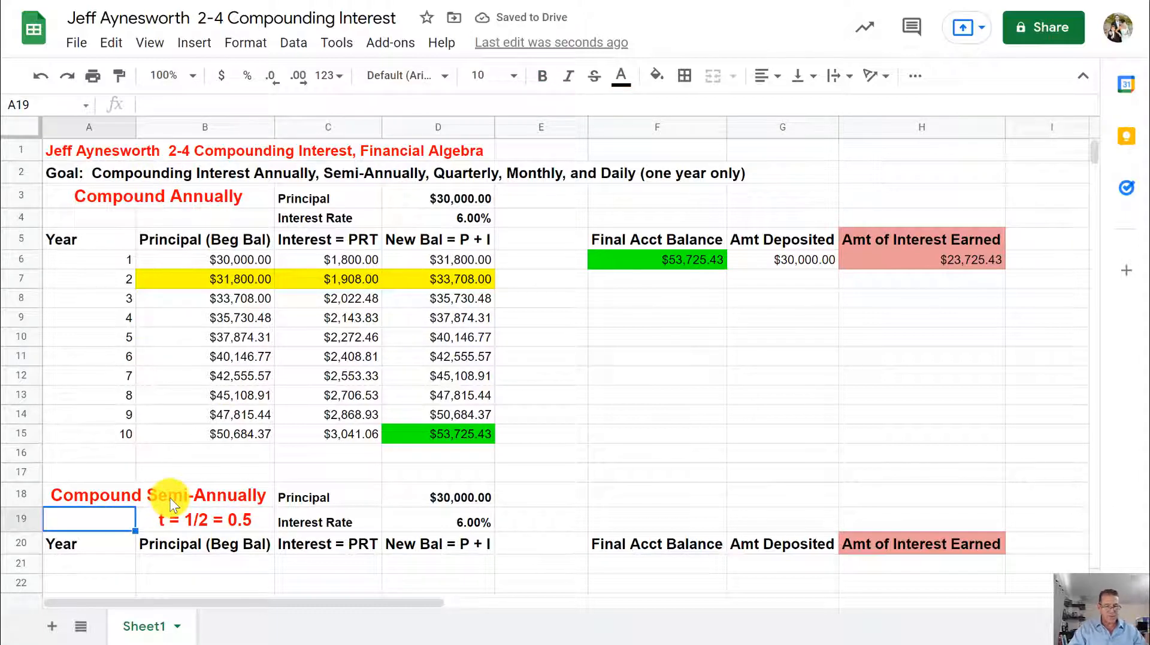
click(210, 519)
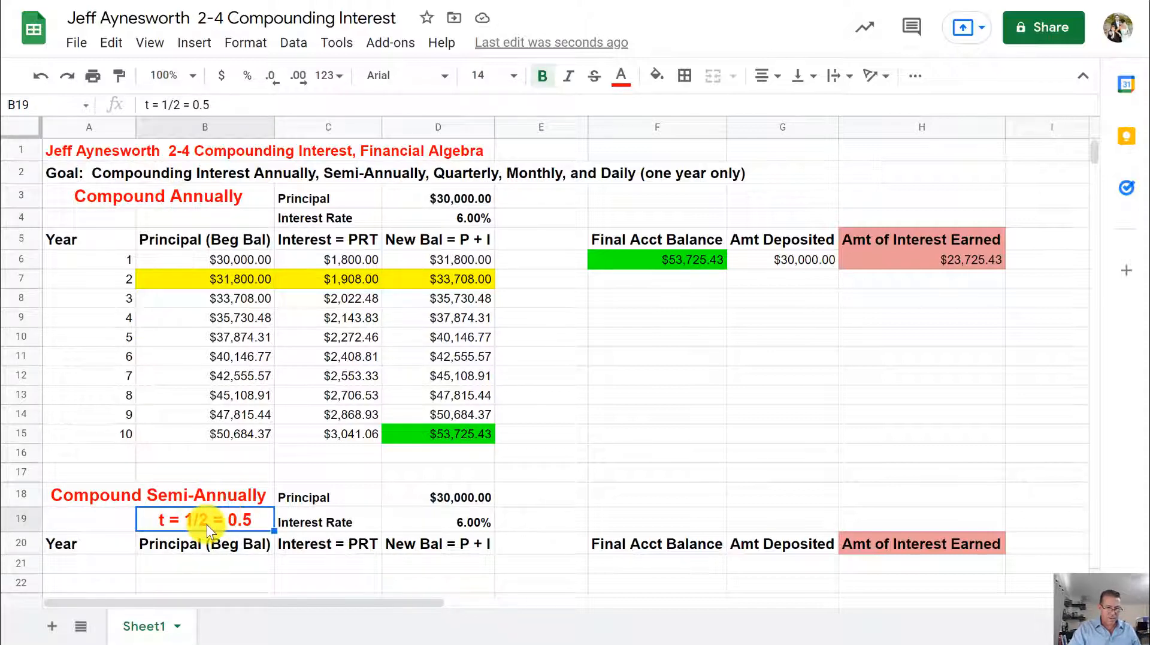
Append "yr" to the text in cell B19 and set its font size to 12.
double_click(207, 523)
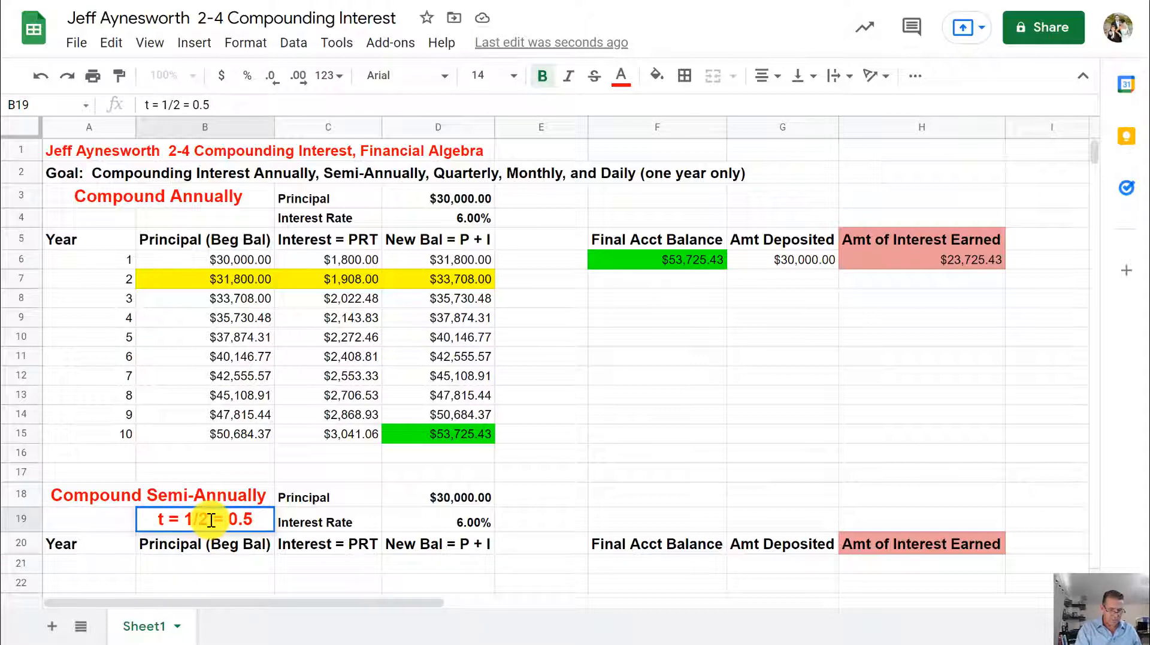
text(yr)
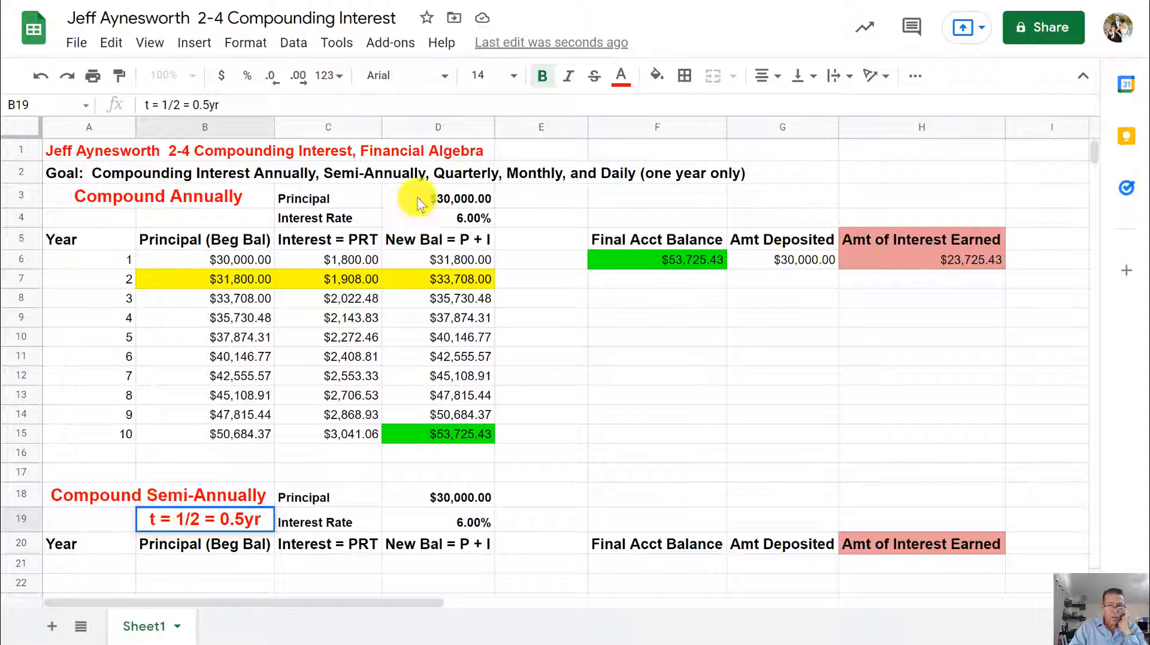
click(510, 75)
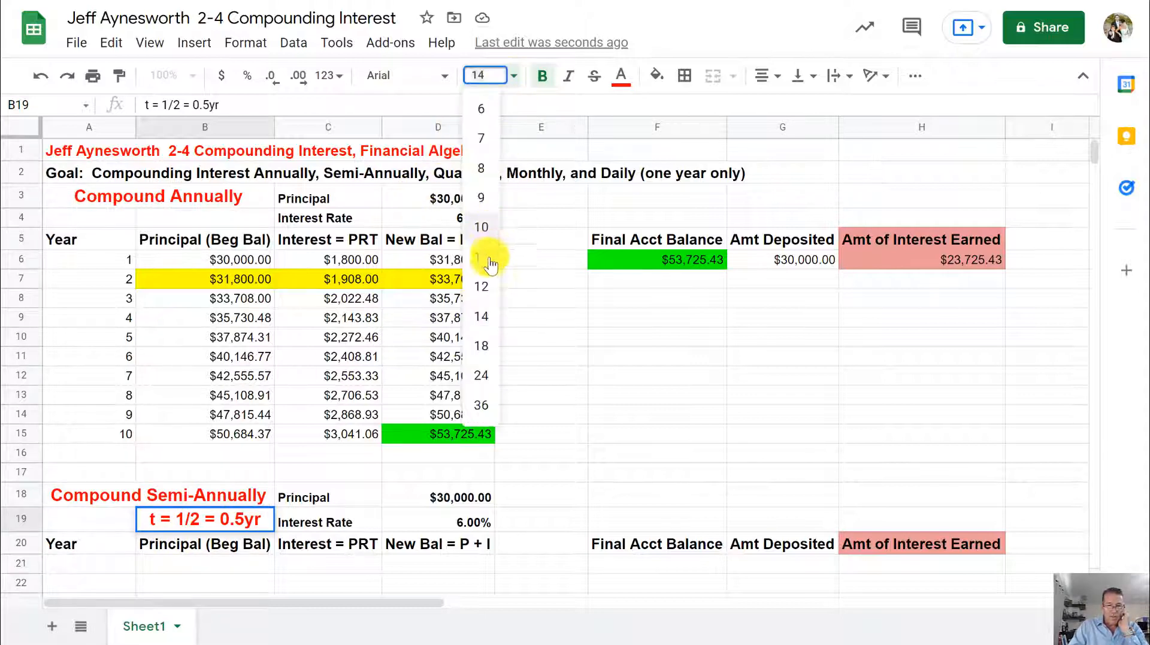
click(482, 286)
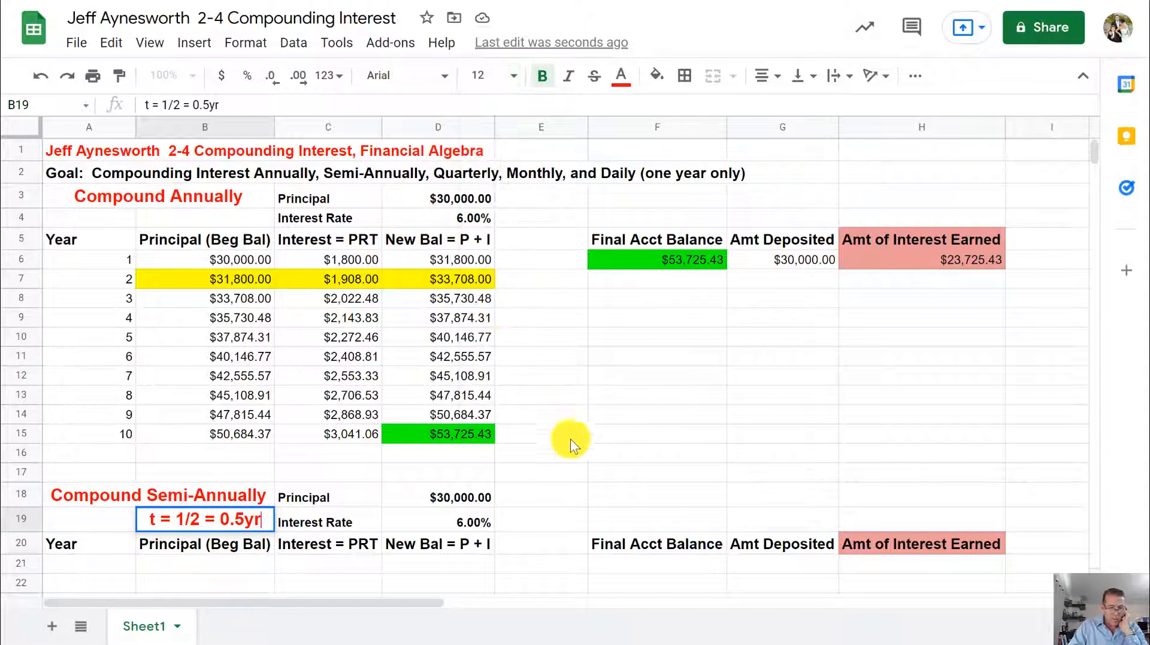
click(164, 545)
click(171, 519)
click(508, 82)
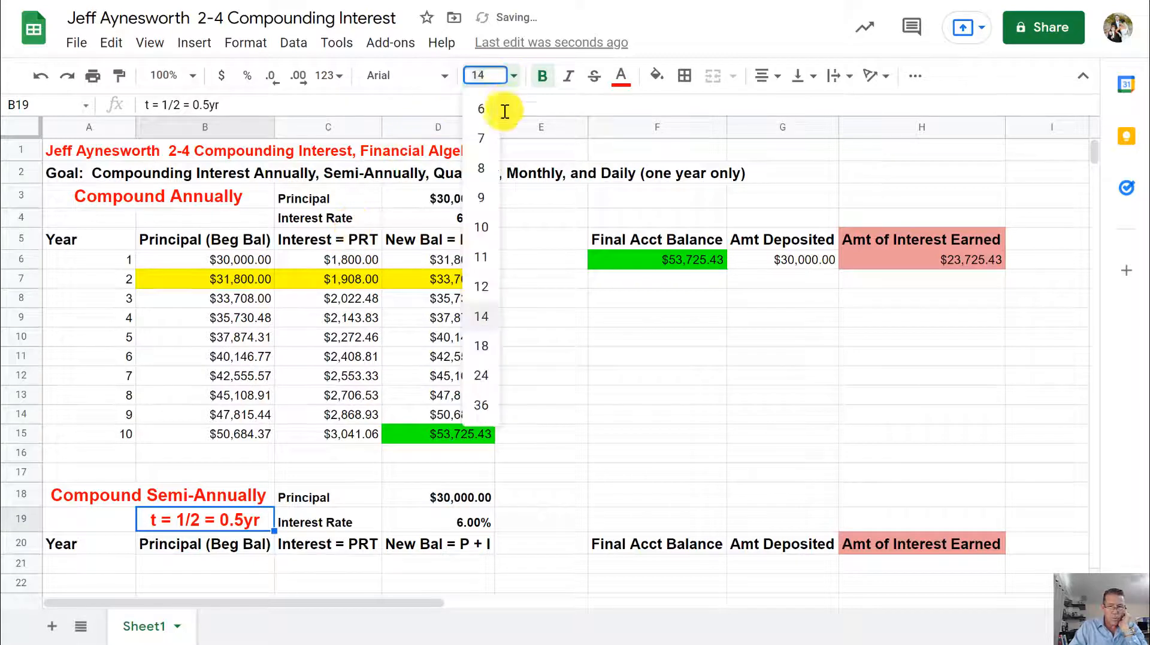
click(483, 287)
click(573, 345)
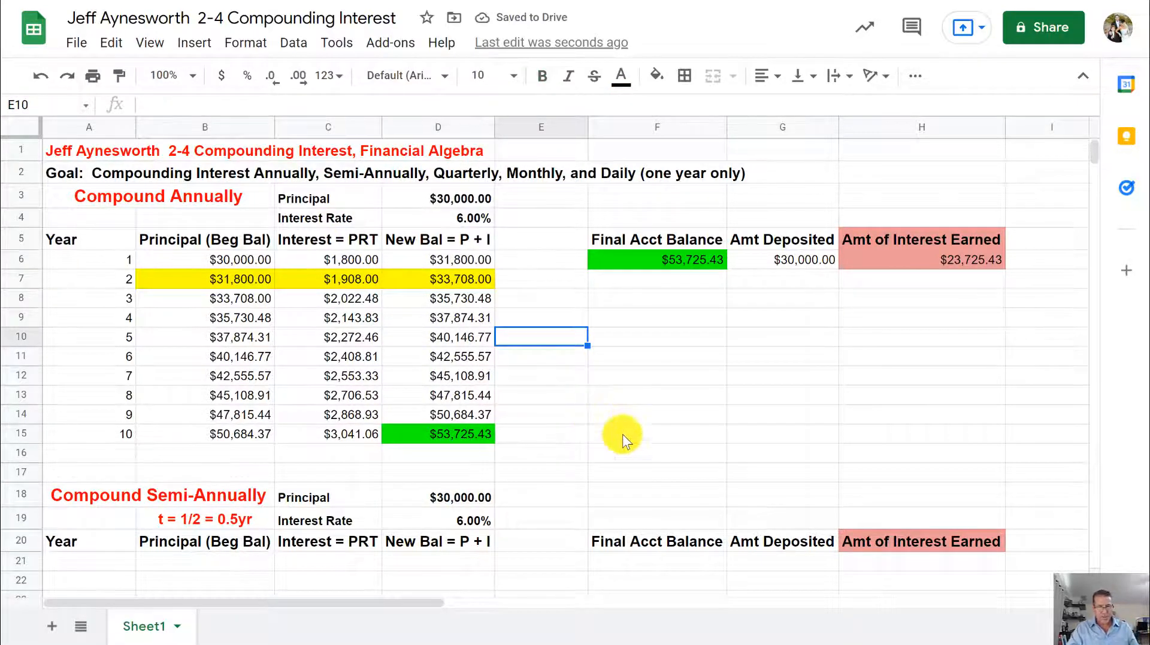
Enter the half-year values 0.5, 1 and 1.5 in cells A21 to A23 under the semi-annual Year heading.
scroll(623, 434, down, 4)
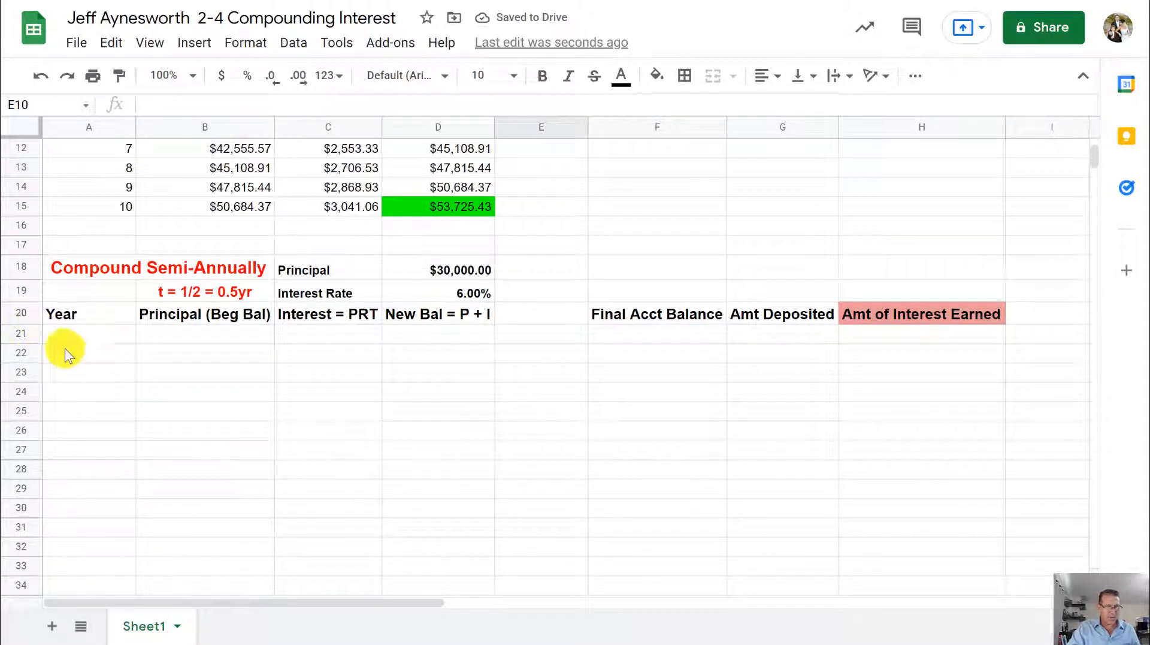
click(84, 331)
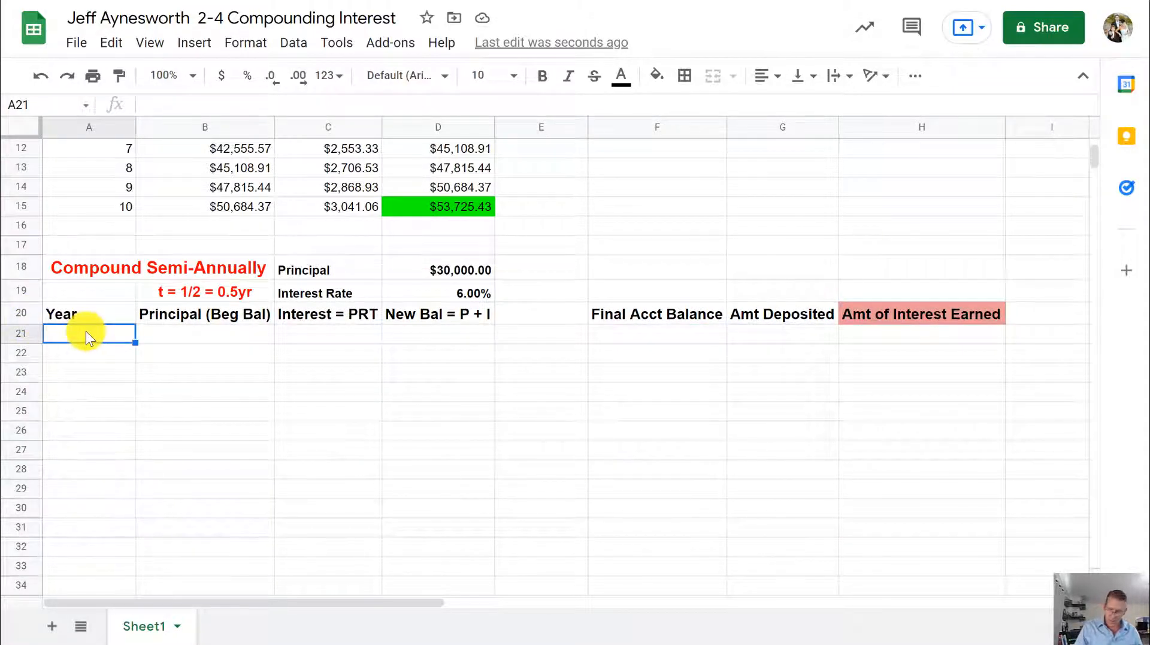
text(0.5)
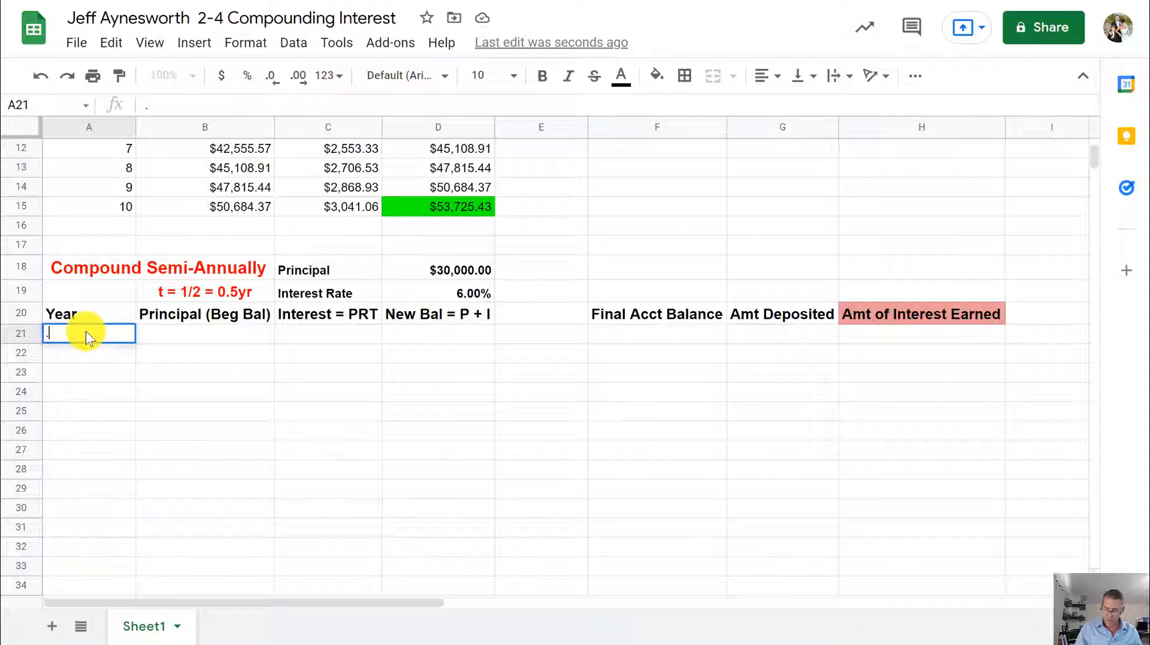
key(Return)
text(1)
key(Return)
text(1.5)
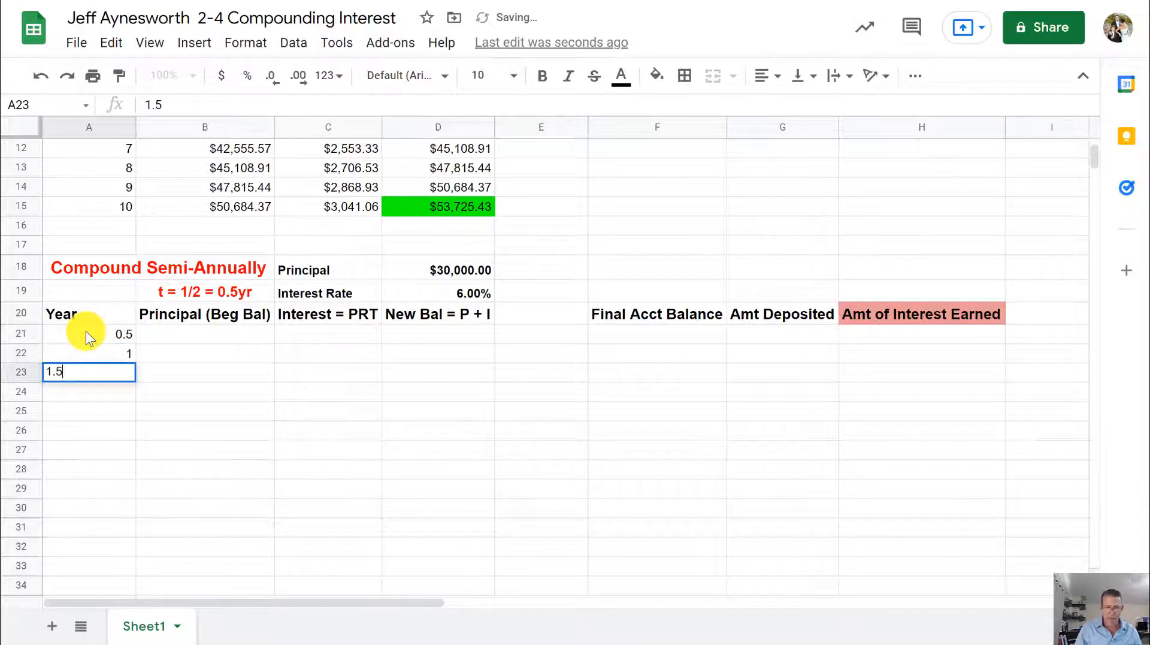
key(Return)
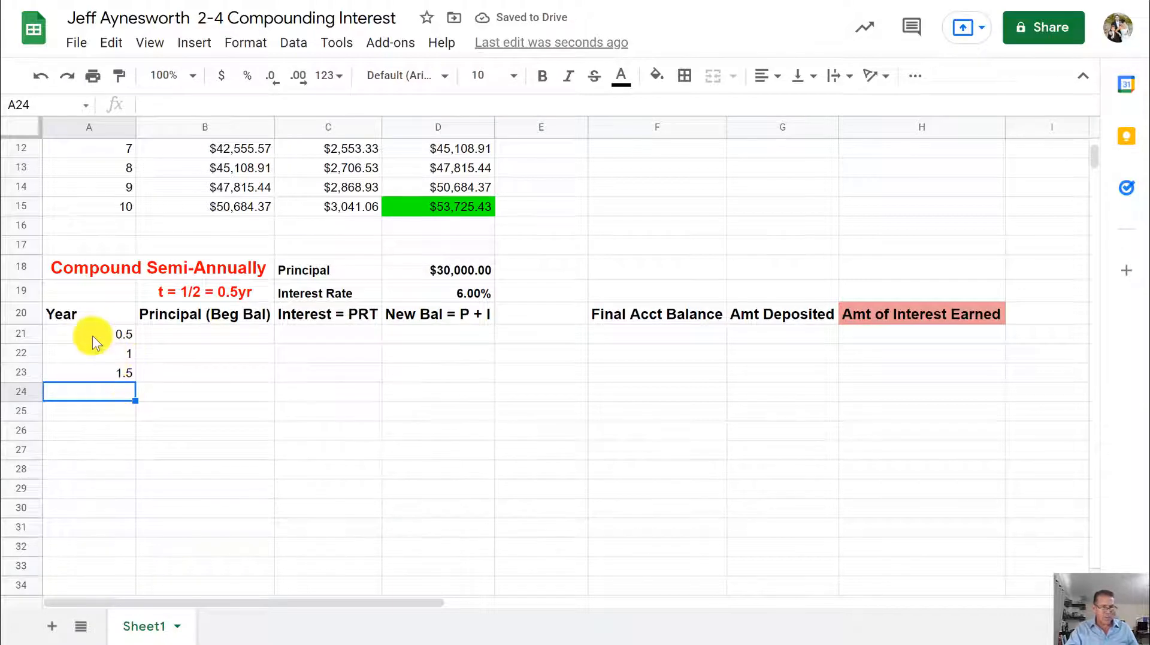
Extend the half-year series from A21:A23 down column A to 10.5 in row 41.
drag(91, 334, 94, 368)
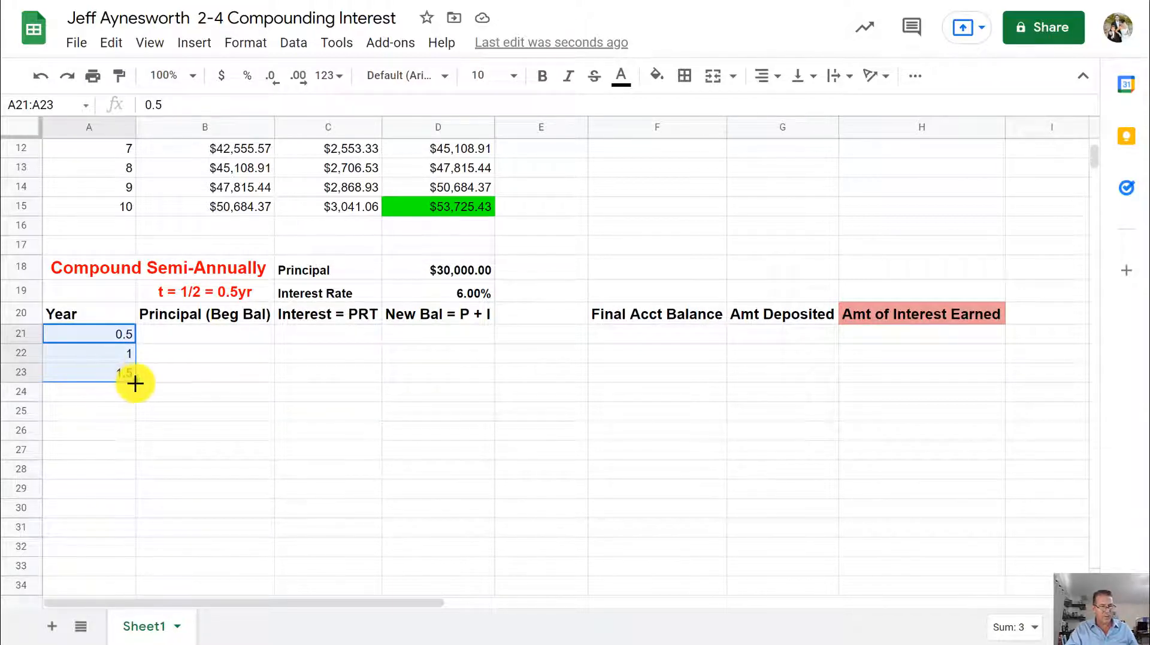
drag(135, 383, 121, 598)
drag(117, 576, 119, 578)
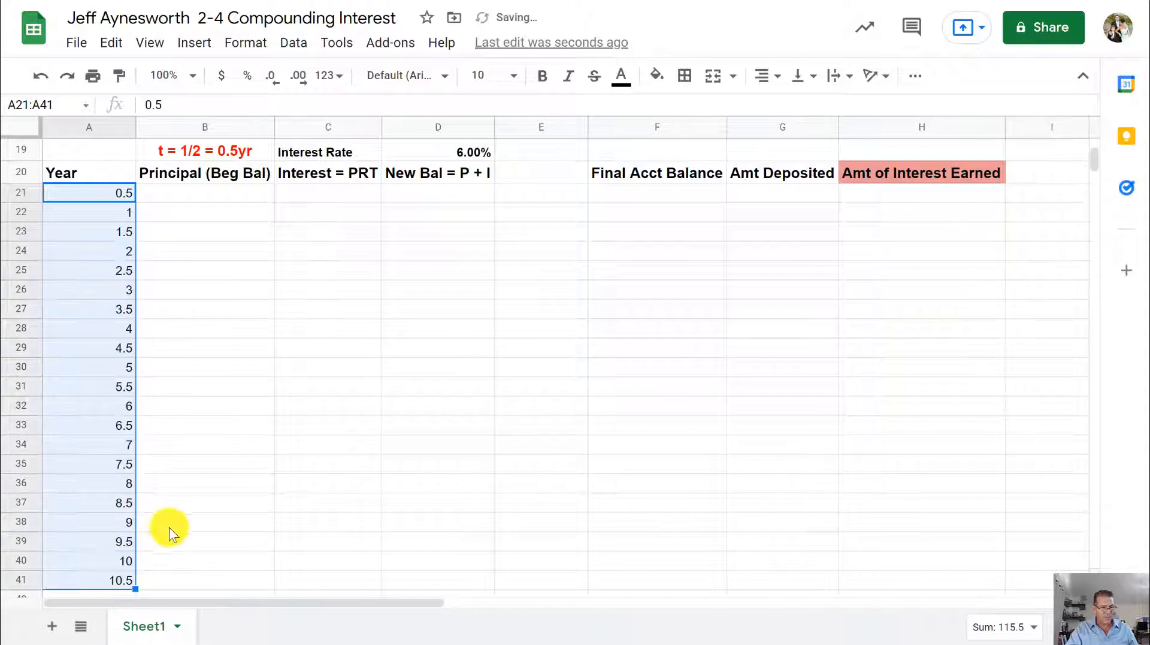
Delete the surplus 10.5 entry from cell A41 so the Year column ends at 10.
click(105, 581)
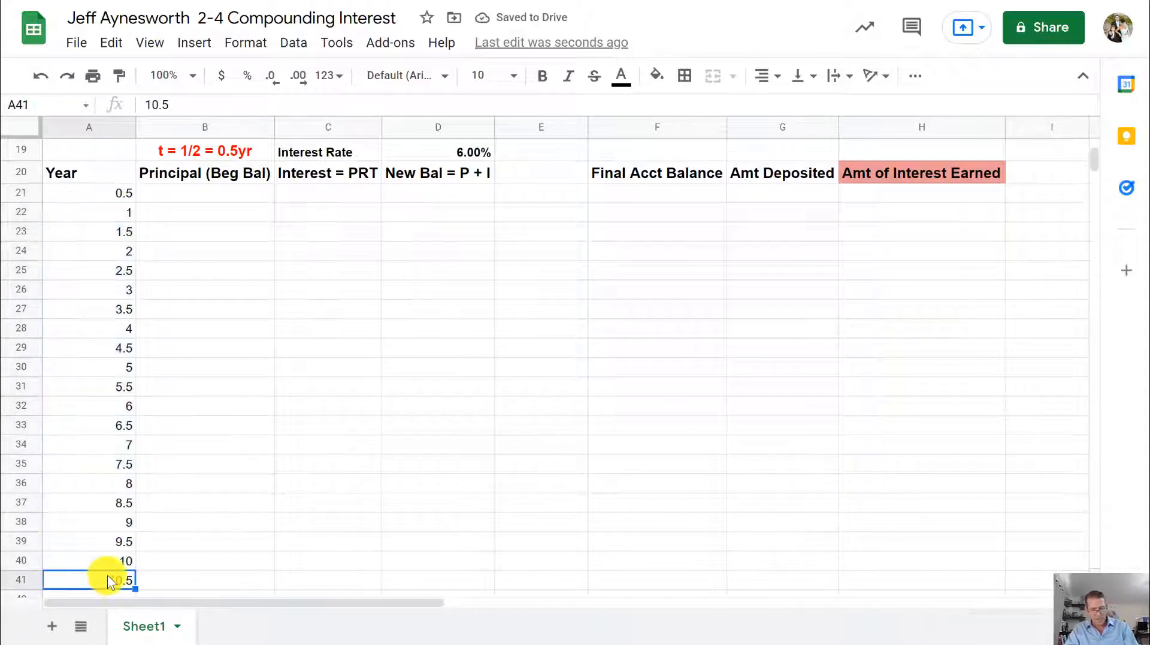
key(Delete)
click(139, 530)
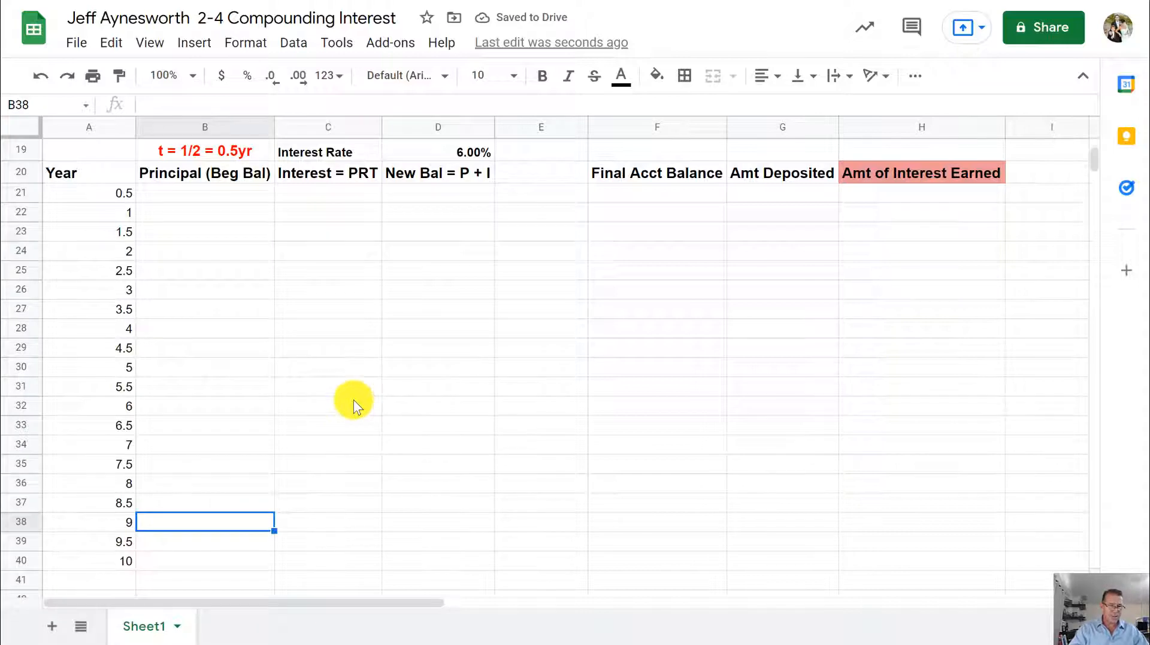
Link the first semi-annual beginning balance in B21 to the principal with =D18, without accepting the autofill suggestion.
scroll(354, 400, up, 2)
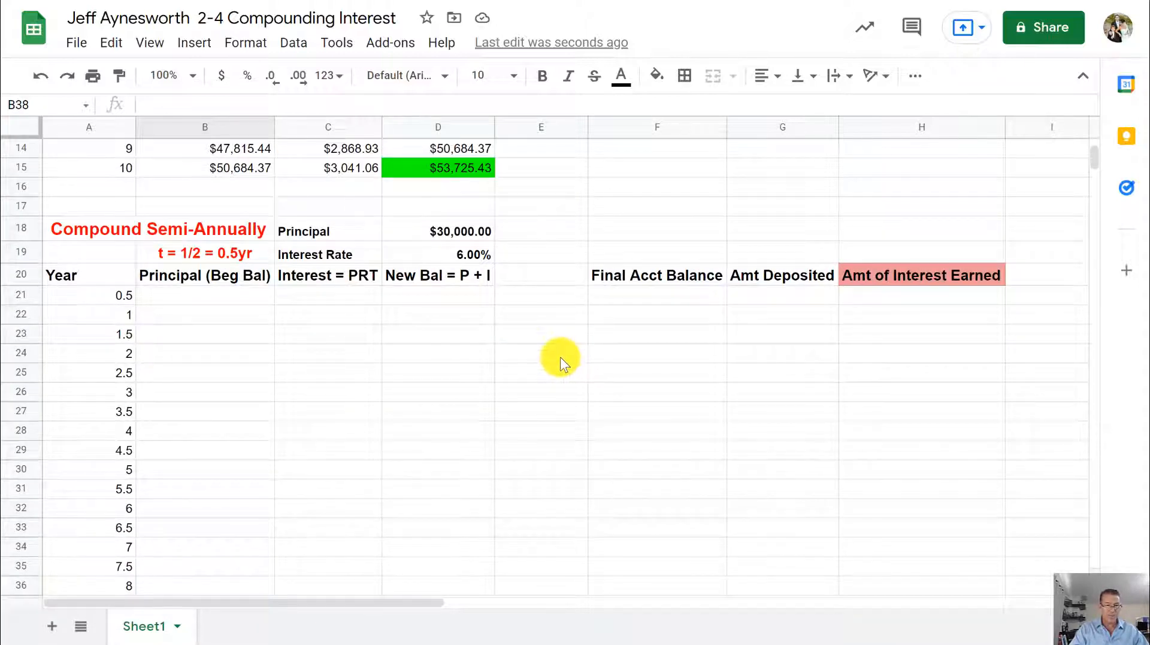
click(195, 293)
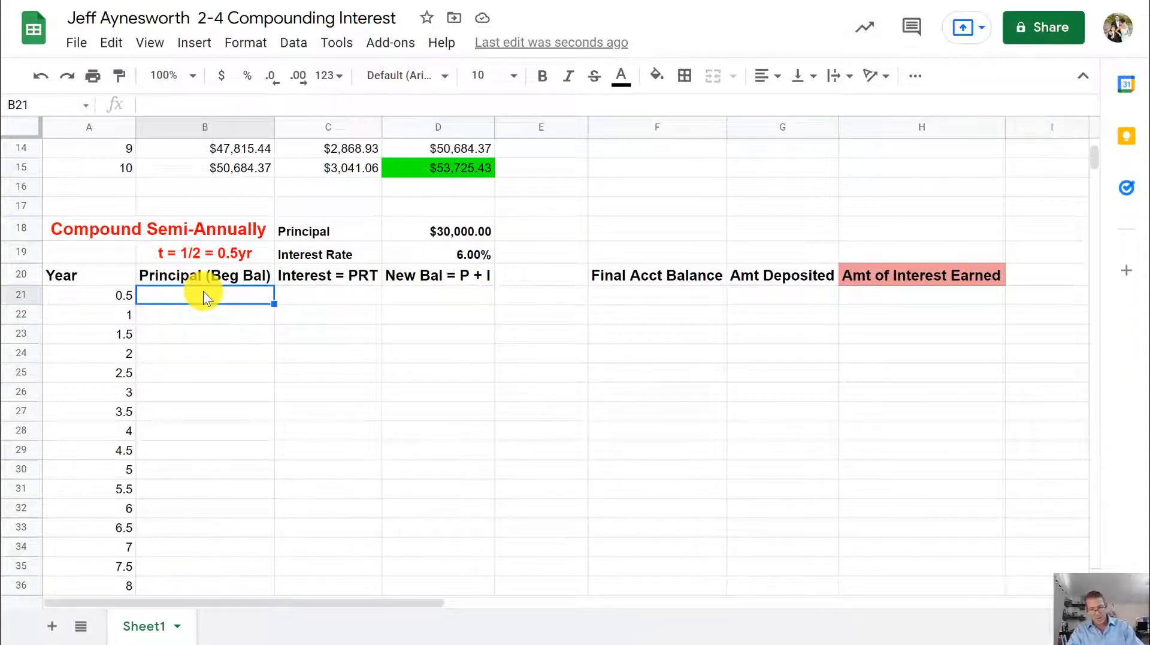
text(=)
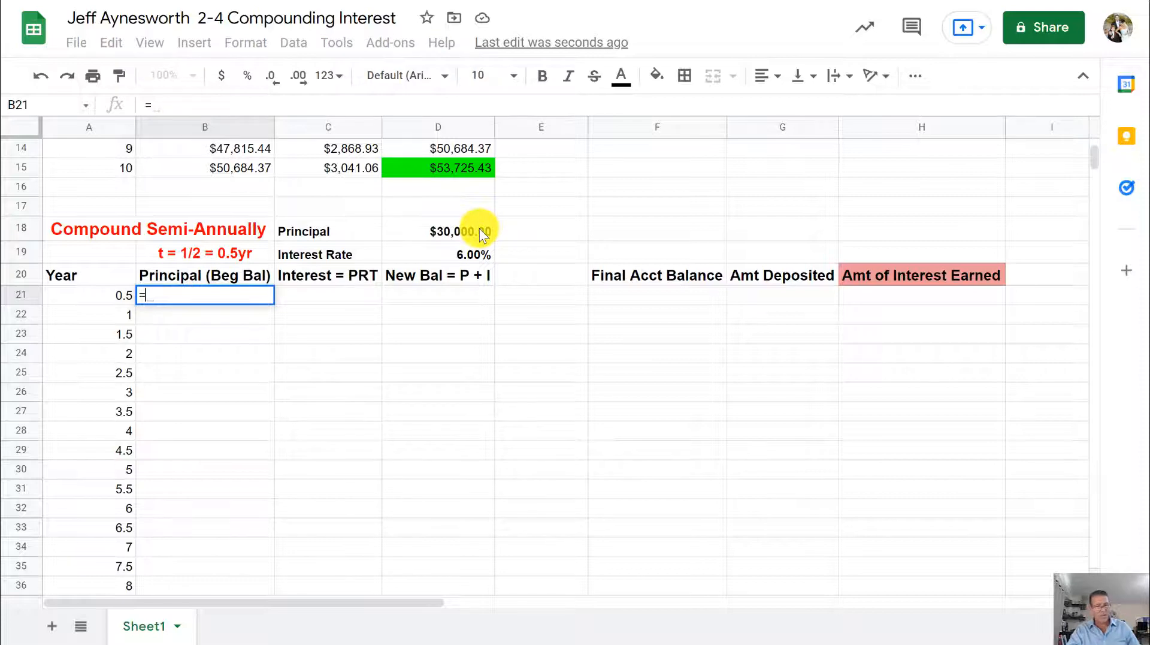
click(479, 229)
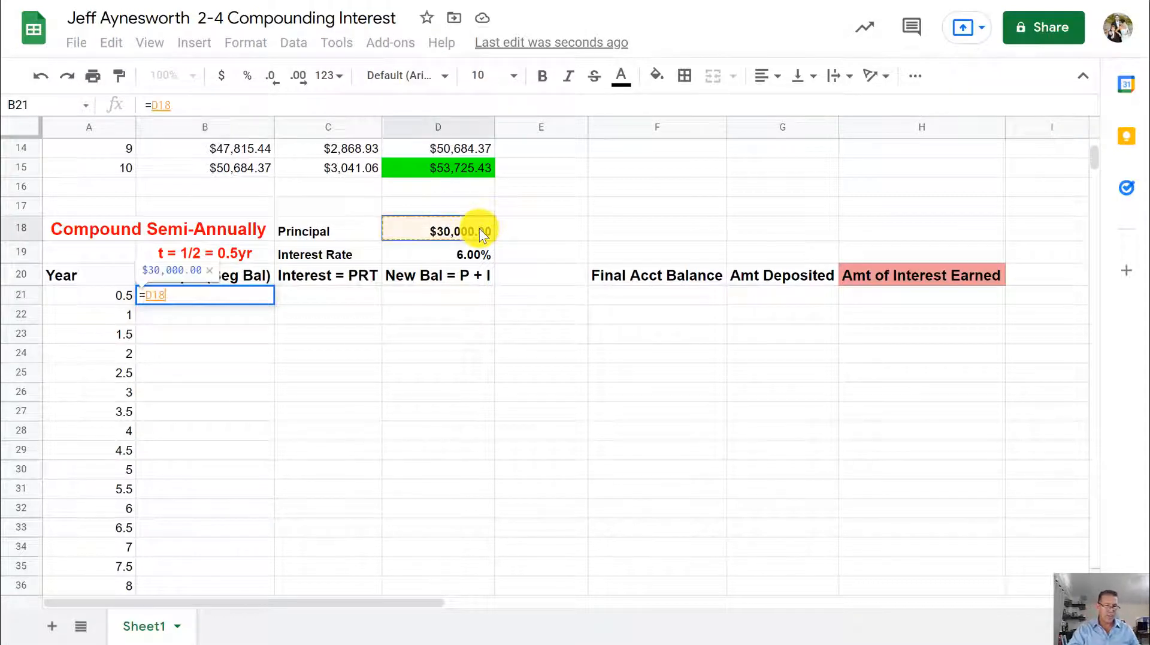
key(Return)
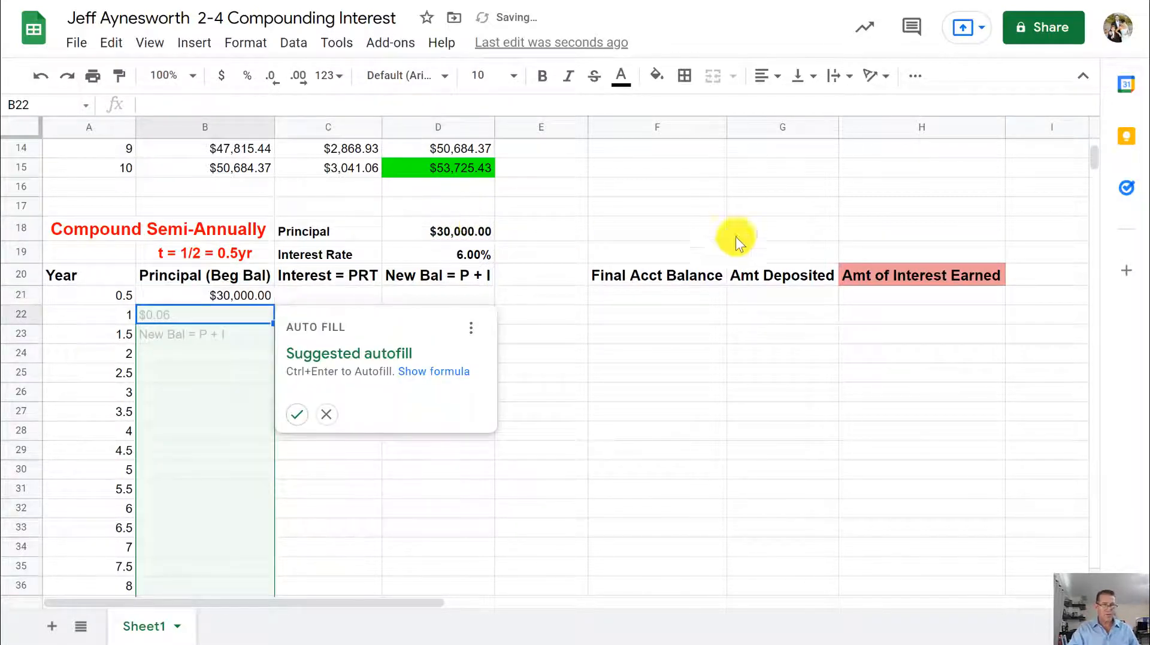
click(649, 332)
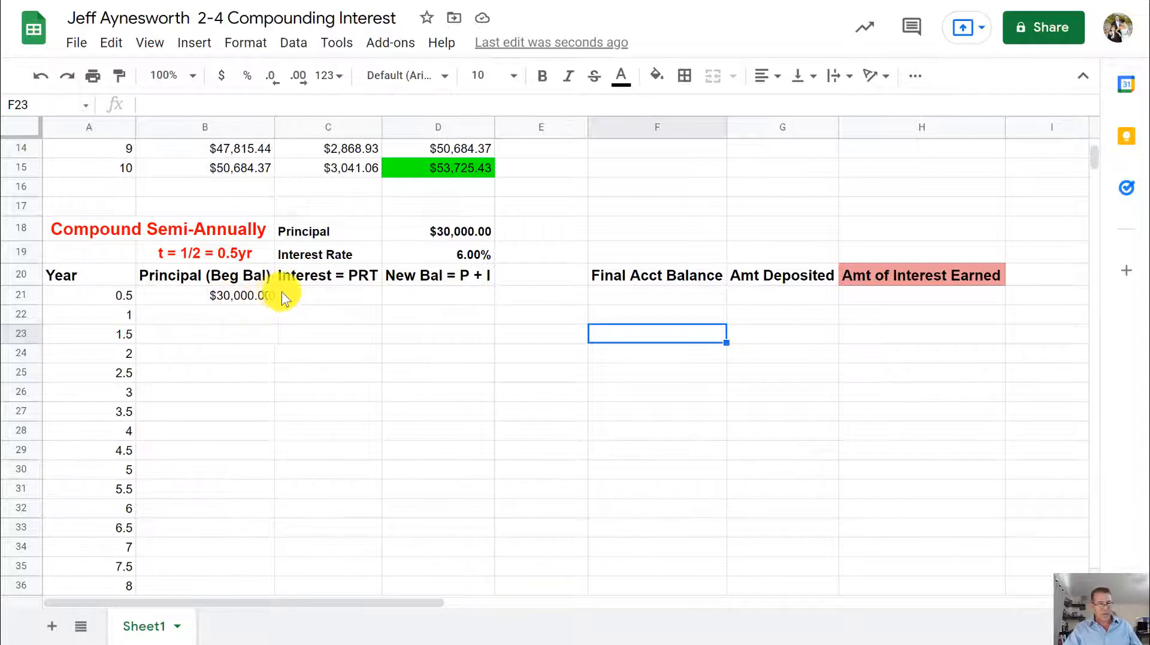
Check the annual interest formula in C6 and begin the semi-annual interest formula in C21 as =B21*D19.
click(300, 293)
scroll(318, 305, up, 4)
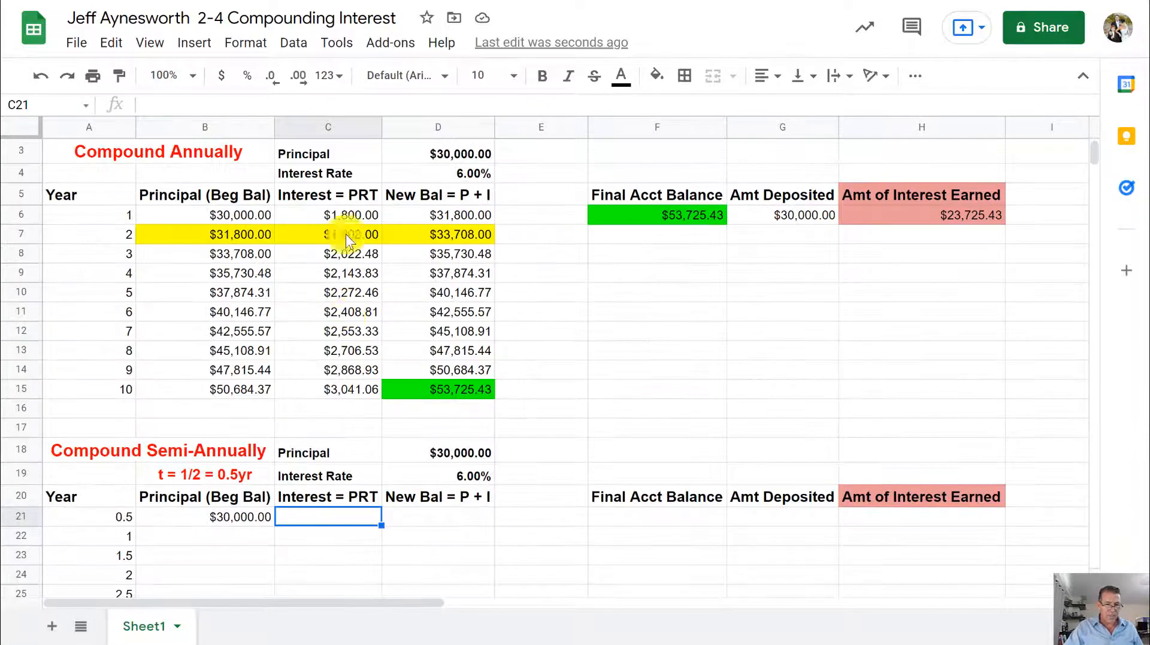
click(350, 216)
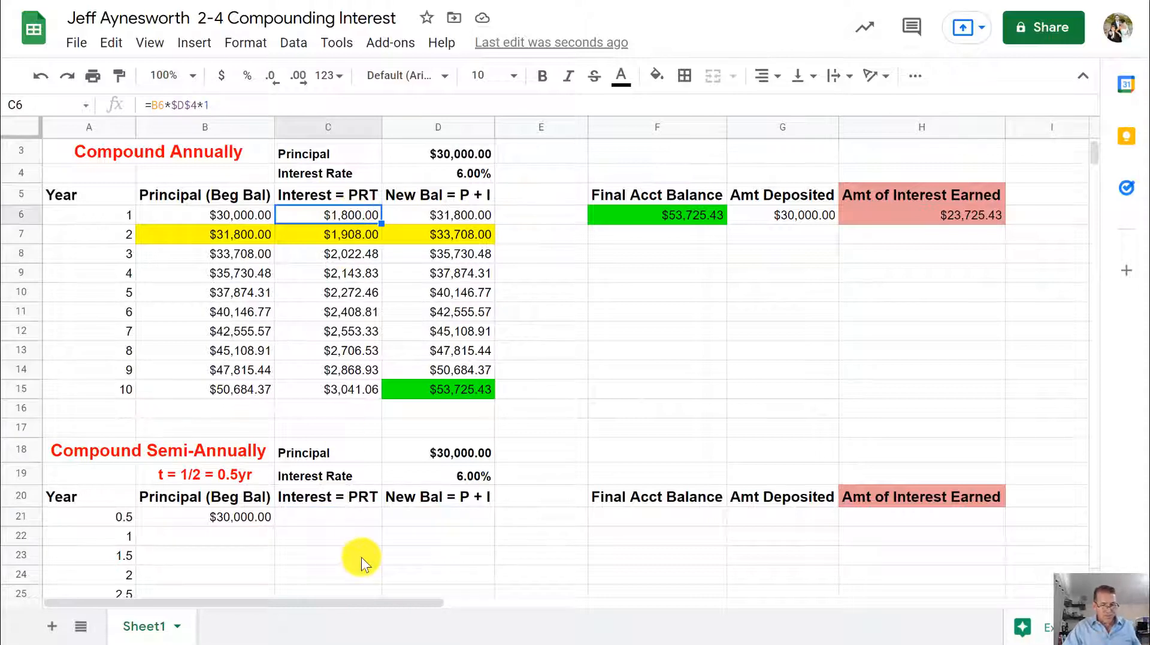
click(361, 515)
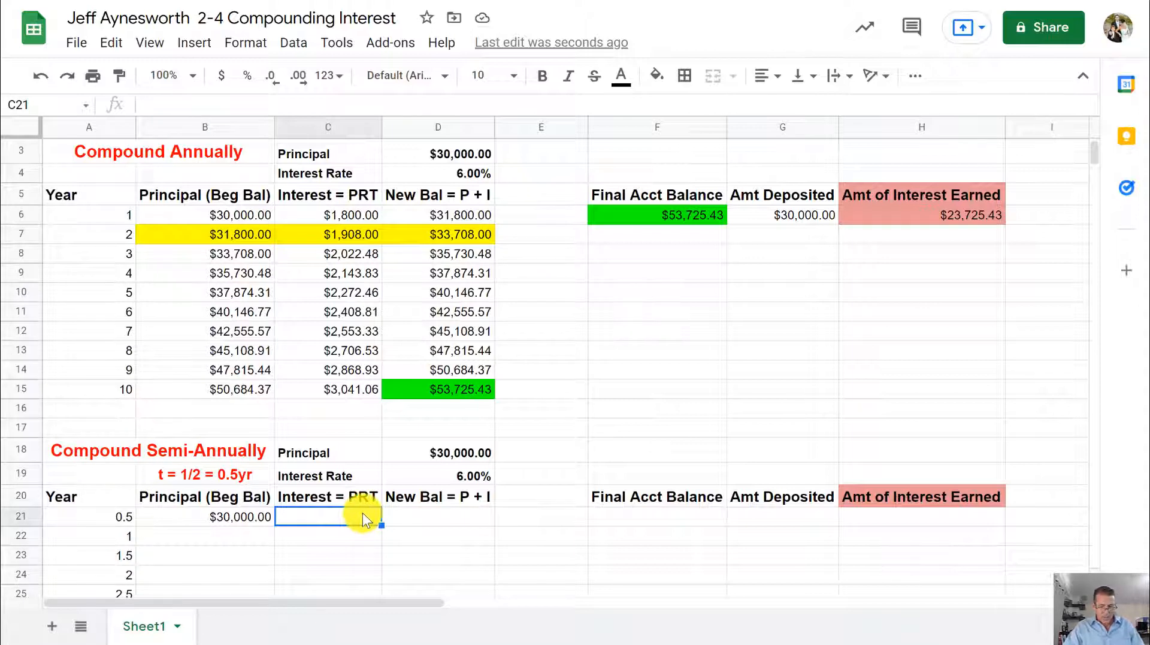
text(=)
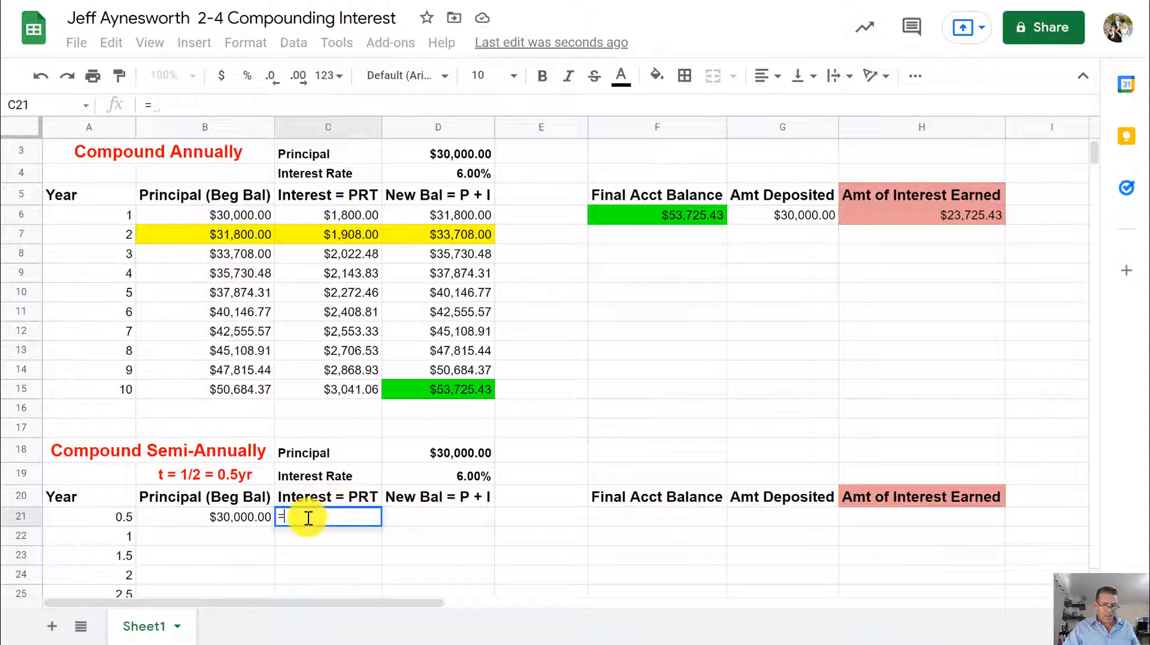
click(243, 516)
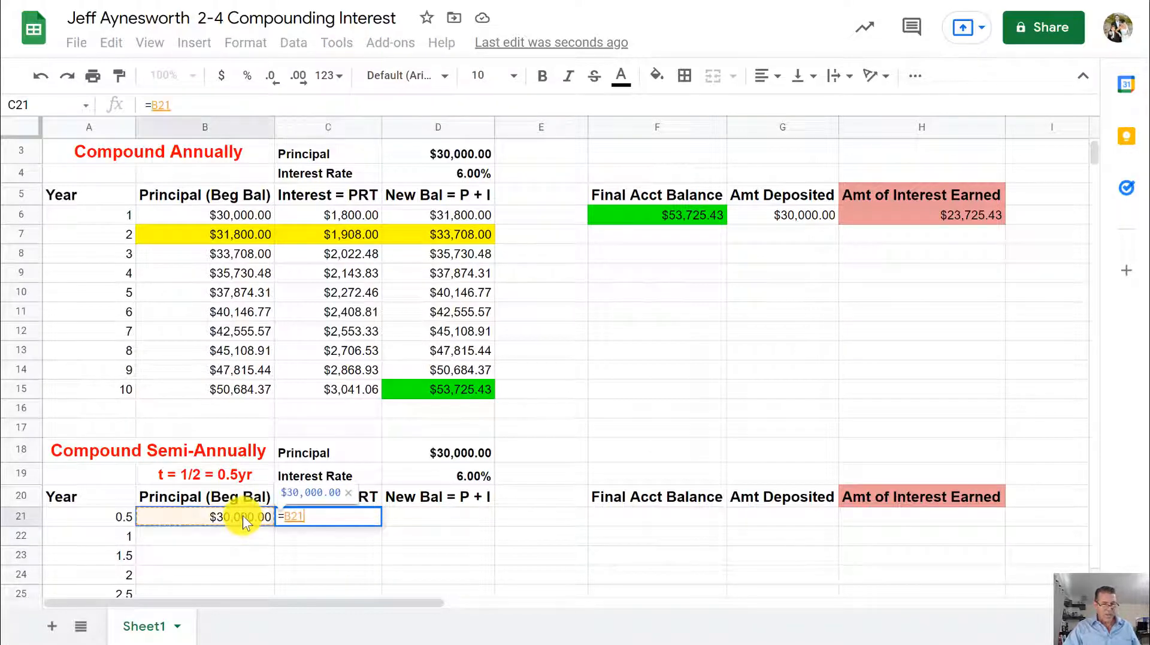
text(*)
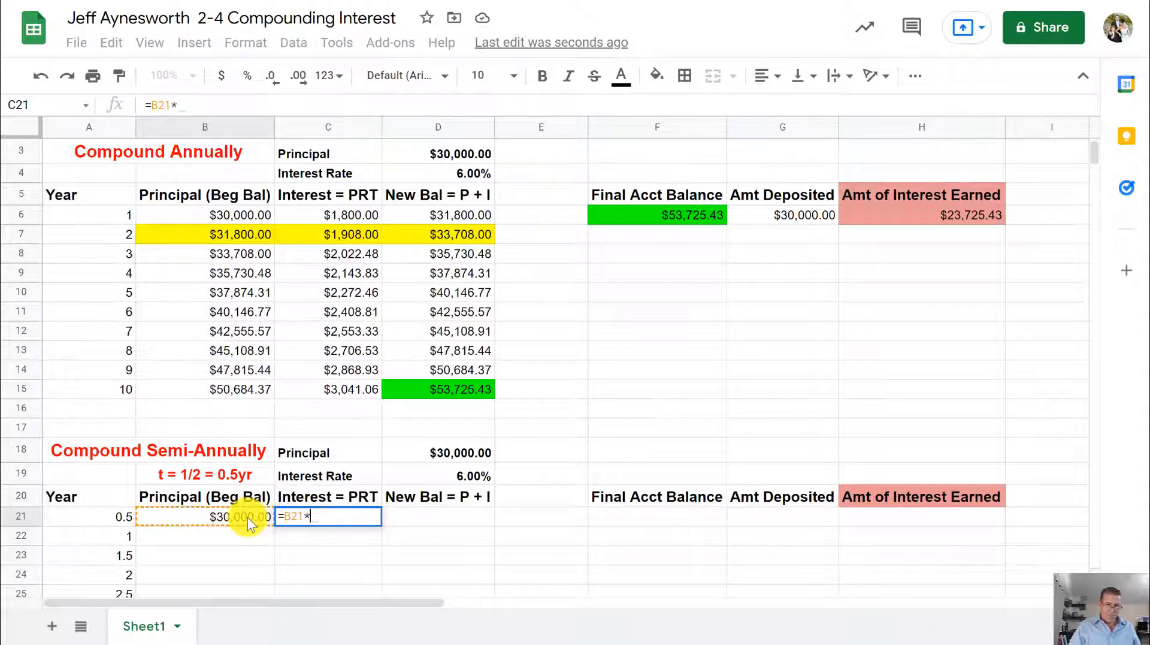
click(446, 476)
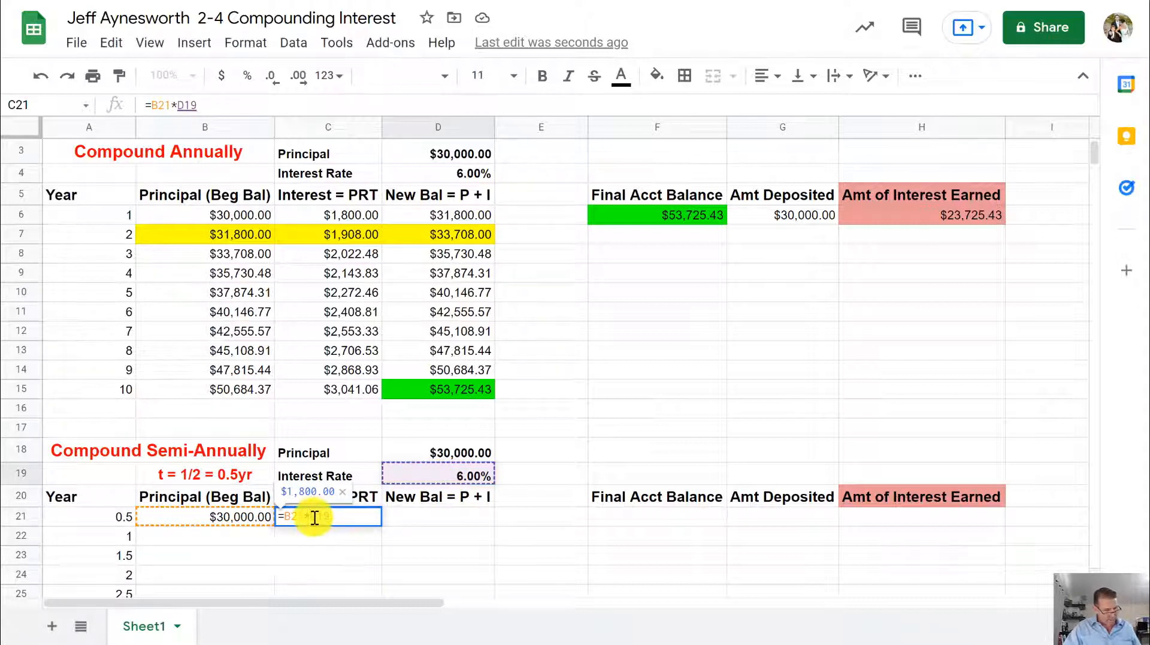
Make the D19 reference absolute in C21's formula and multiply by .5, completing it as =B21*$D$19*.5.
text($)
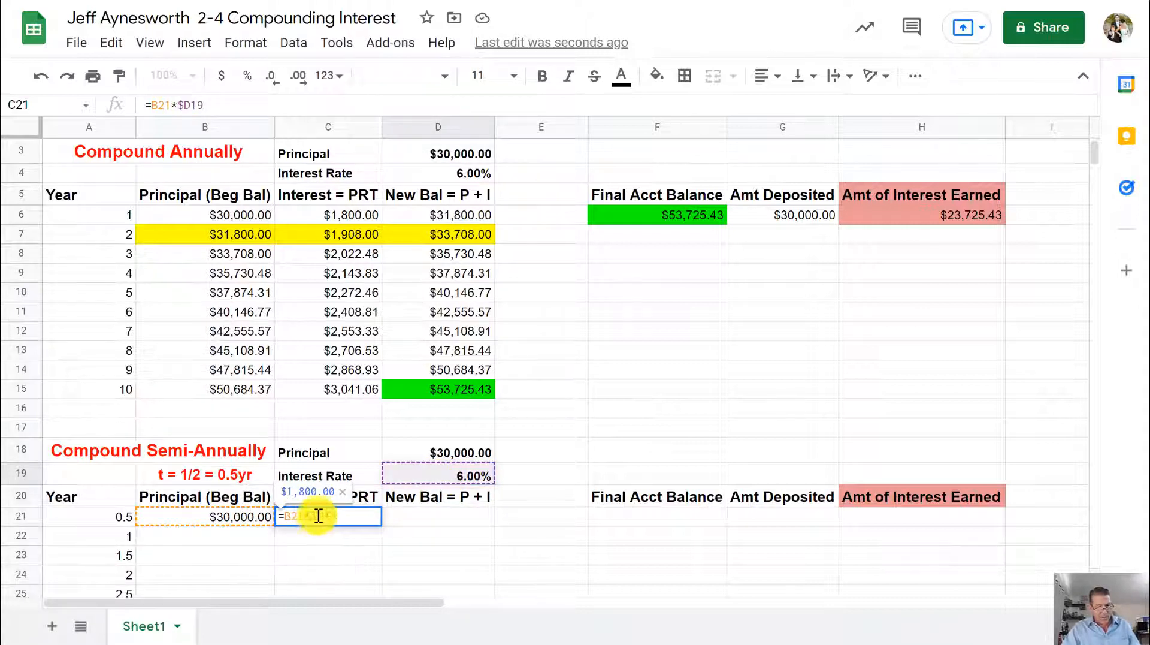
drag(318, 516, 323, 517)
text($)
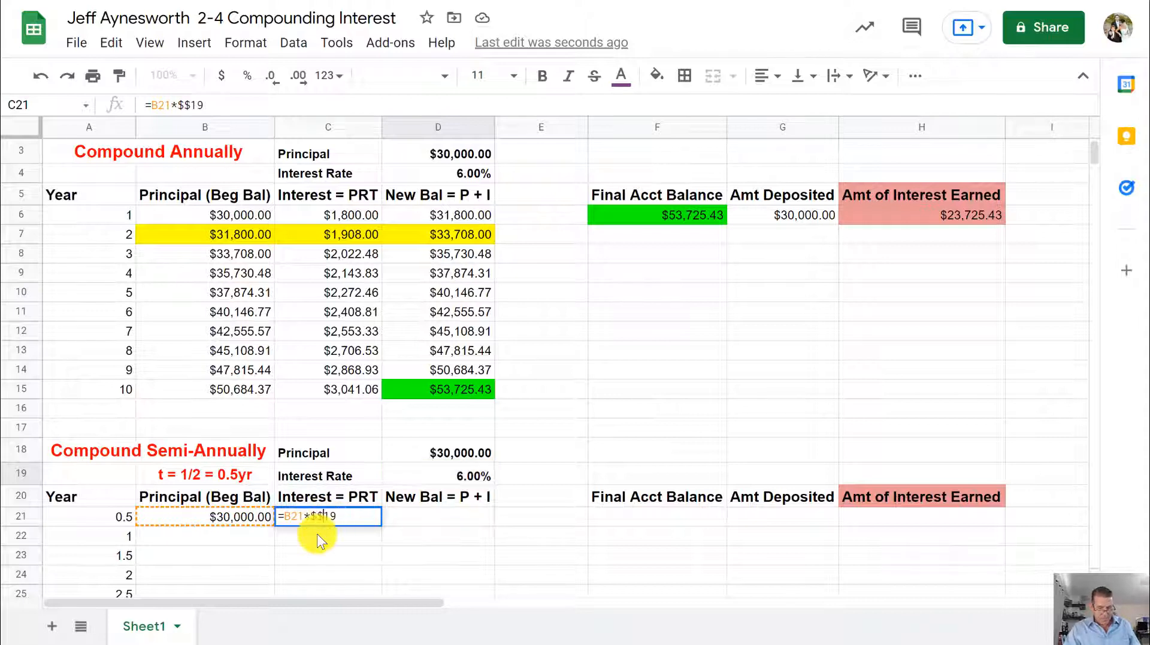
key(BackSpace)
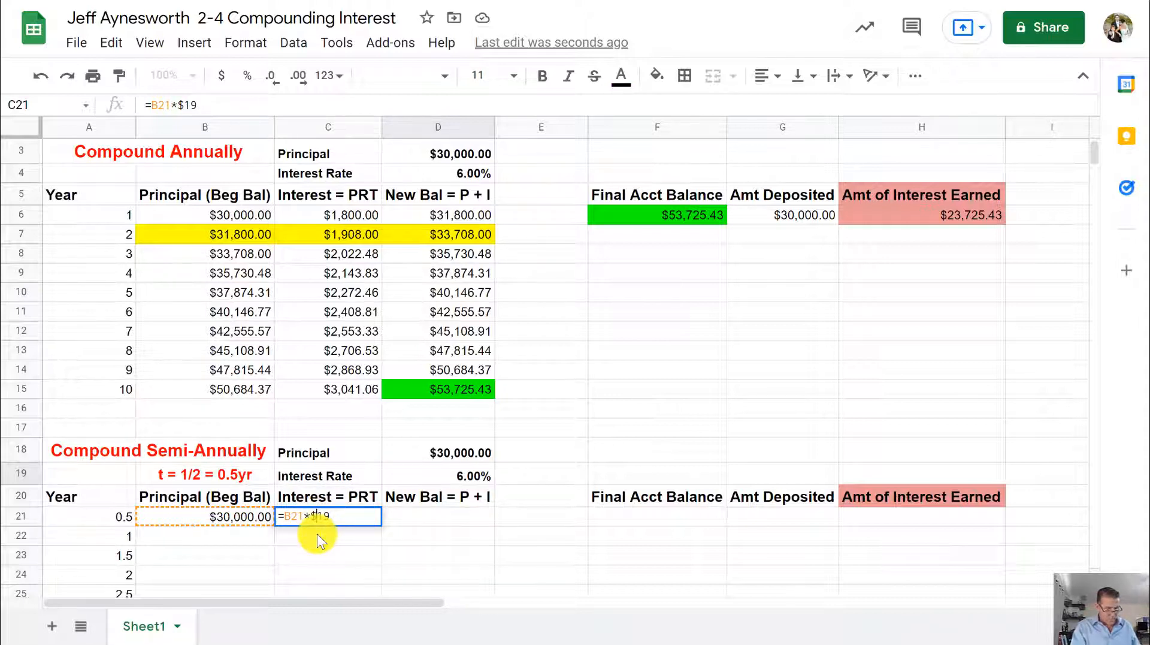
text(D$)
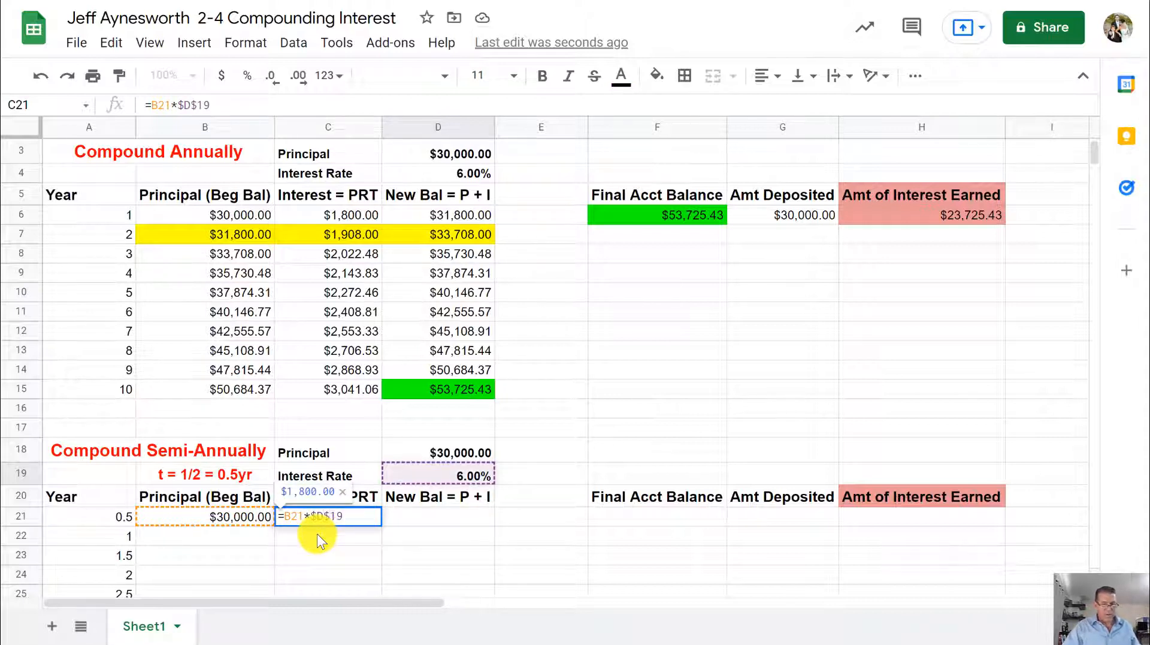
click(353, 520)
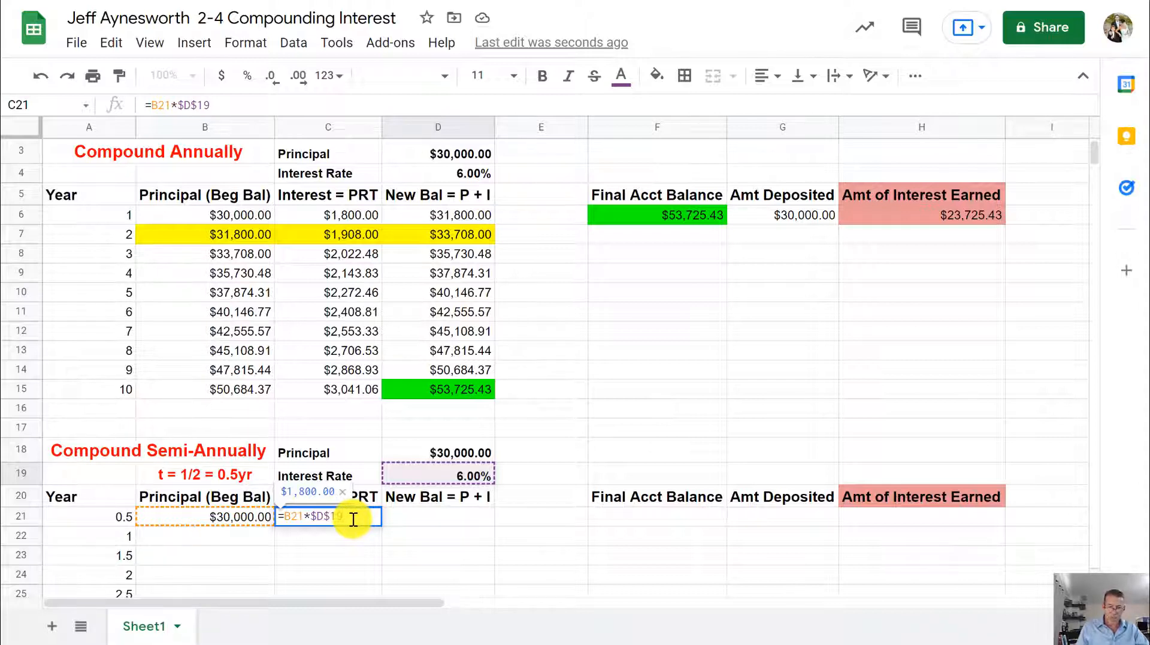
text(*.5)
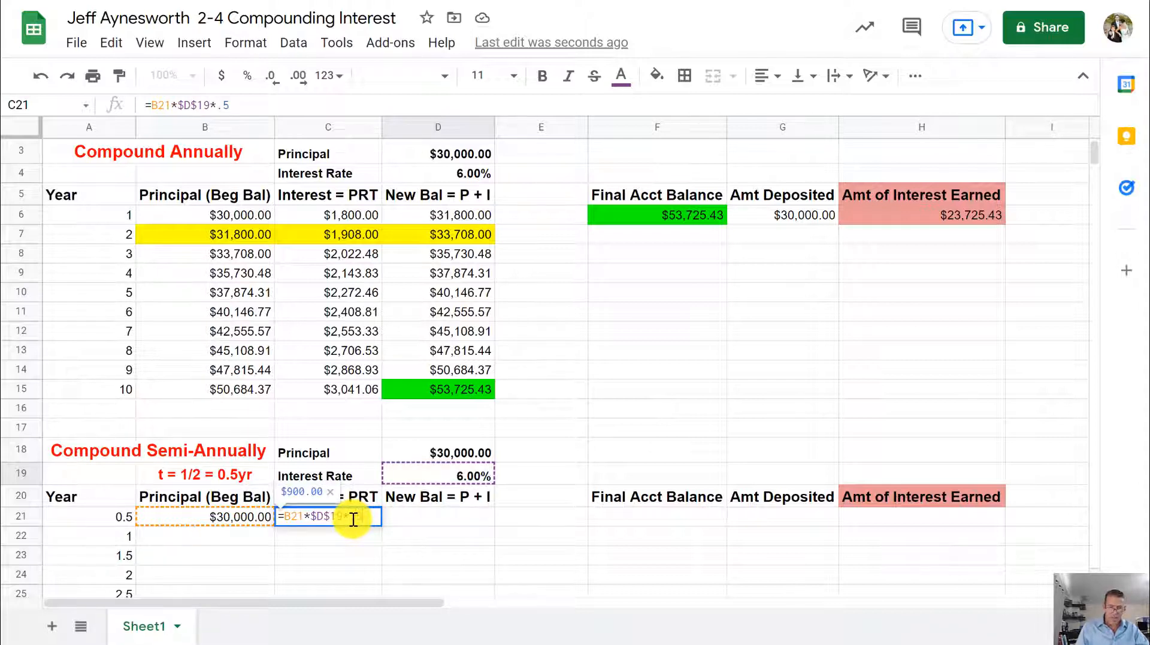
key(Return)
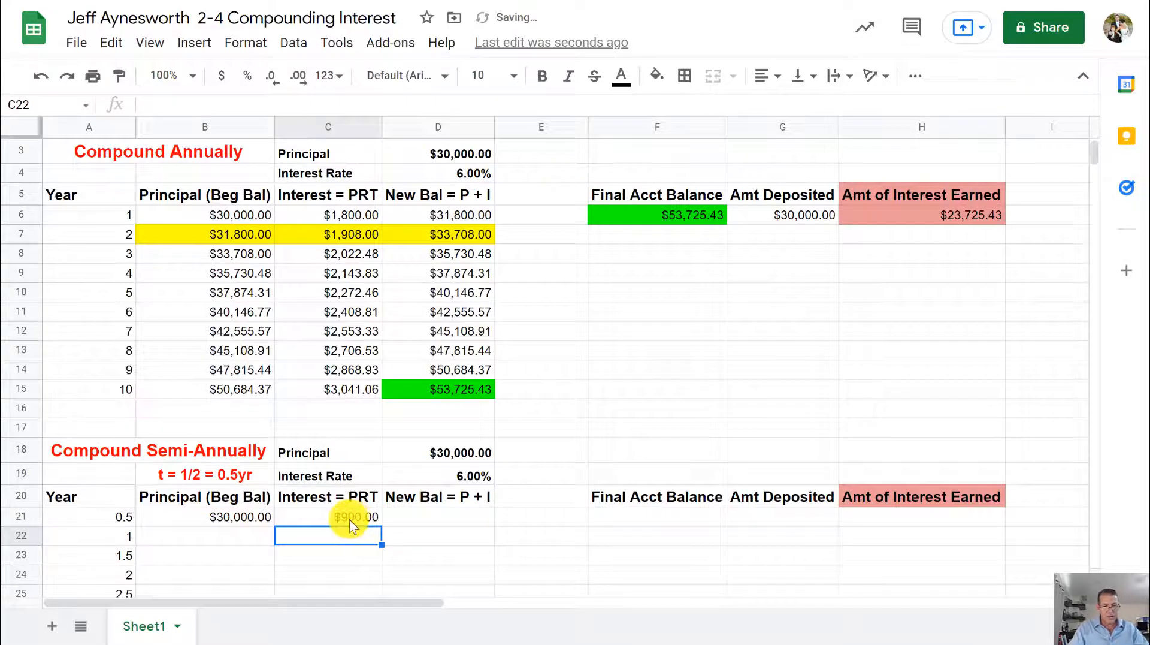
Compare the first semi-annual interest formula in C21 with the annual interest formula in C6.
click(350, 519)
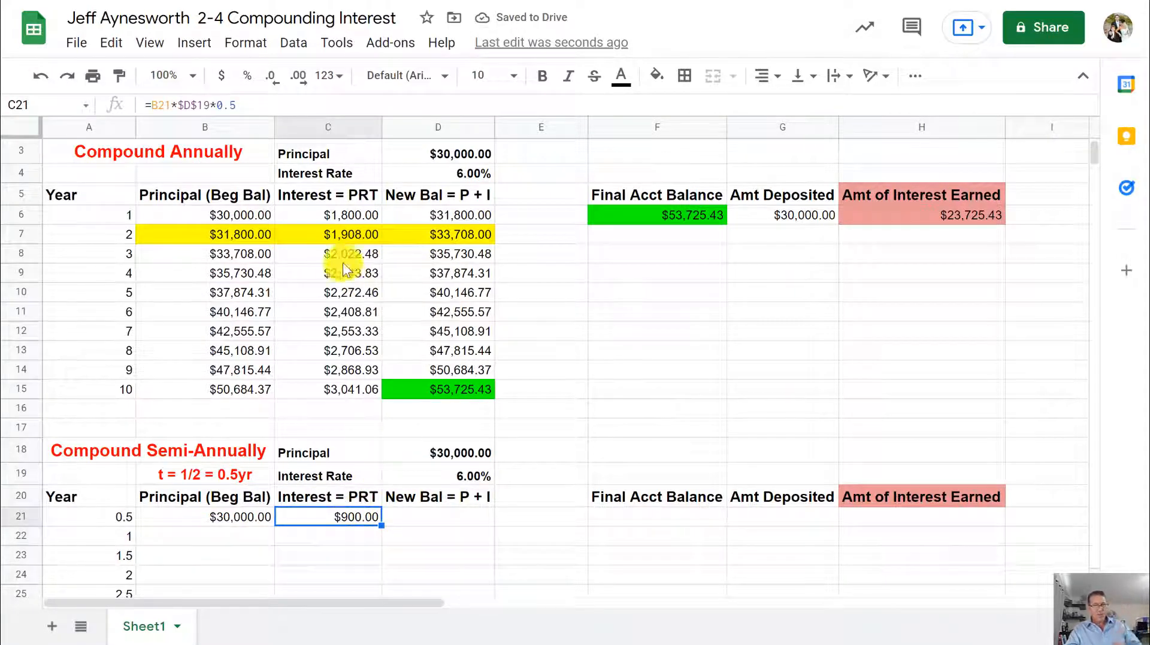
click(368, 210)
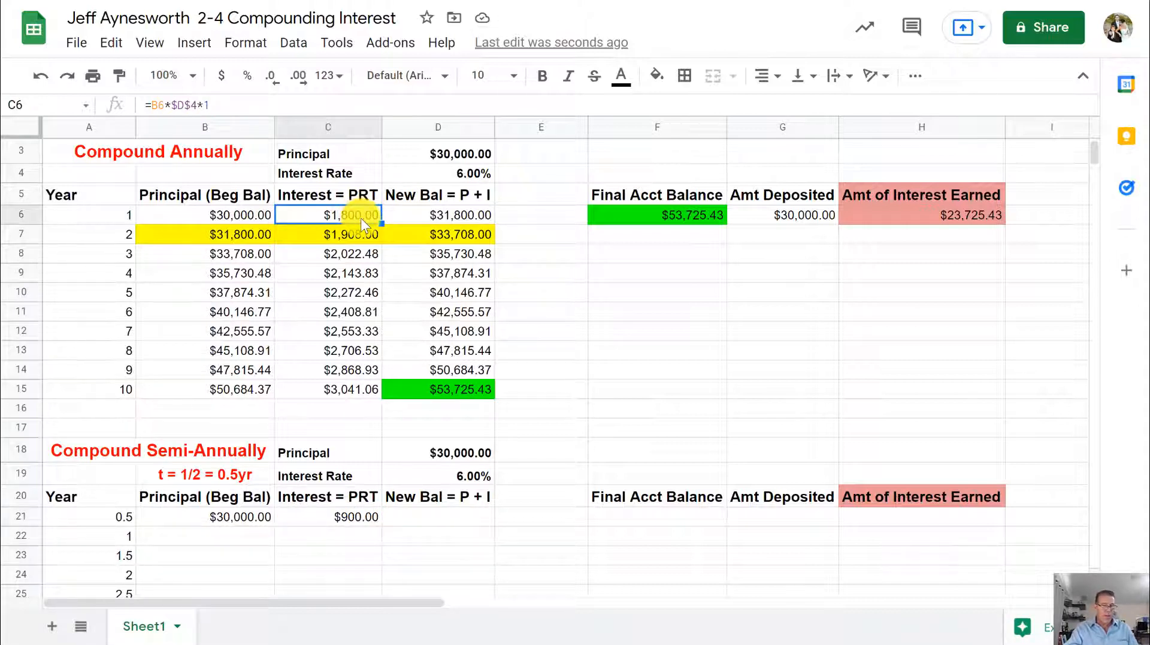
click(360, 513)
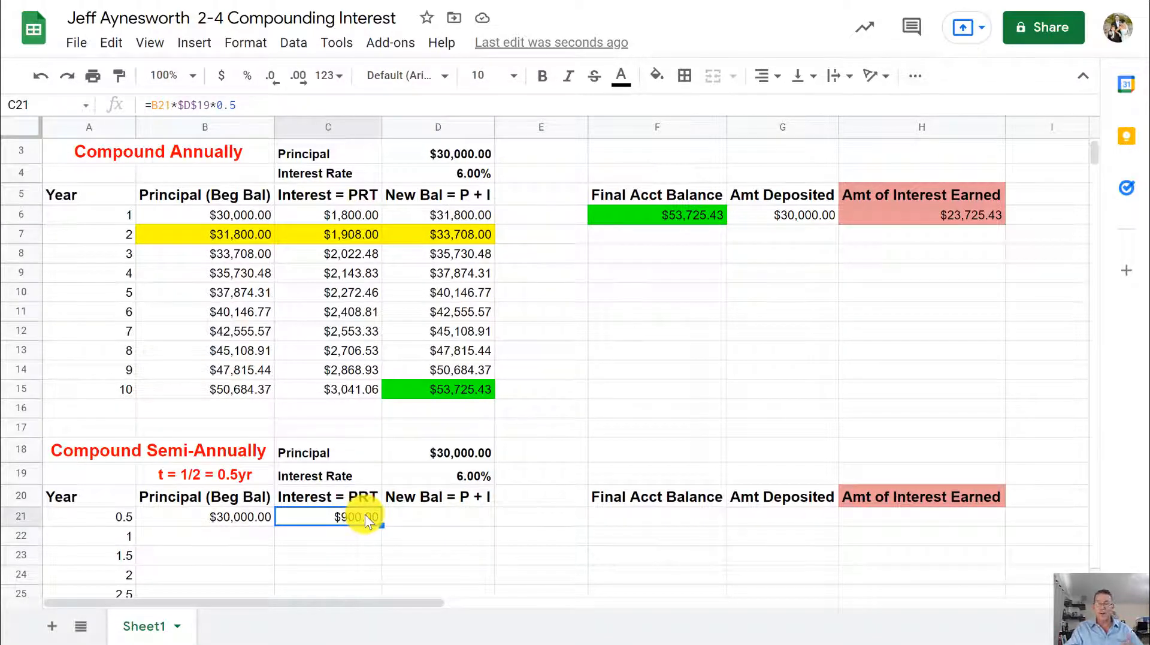
Calculate the first semi-annual new balance in D21 by adding principal and interest with =B21+C21.
click(406, 508)
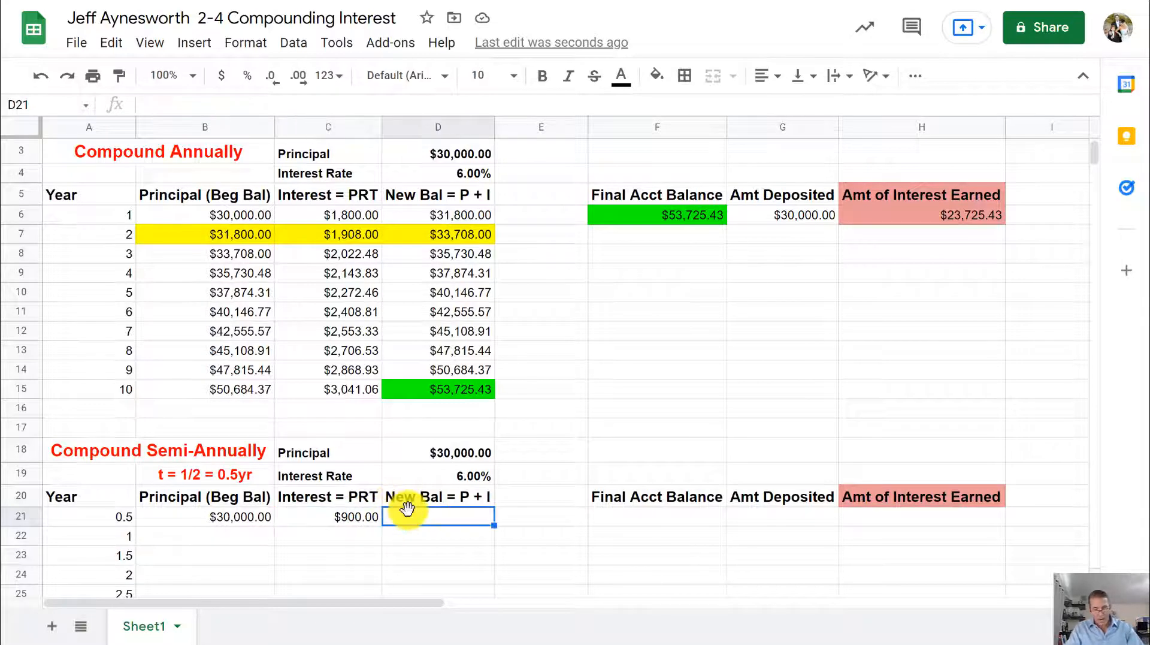
text(=)
click(239, 518)
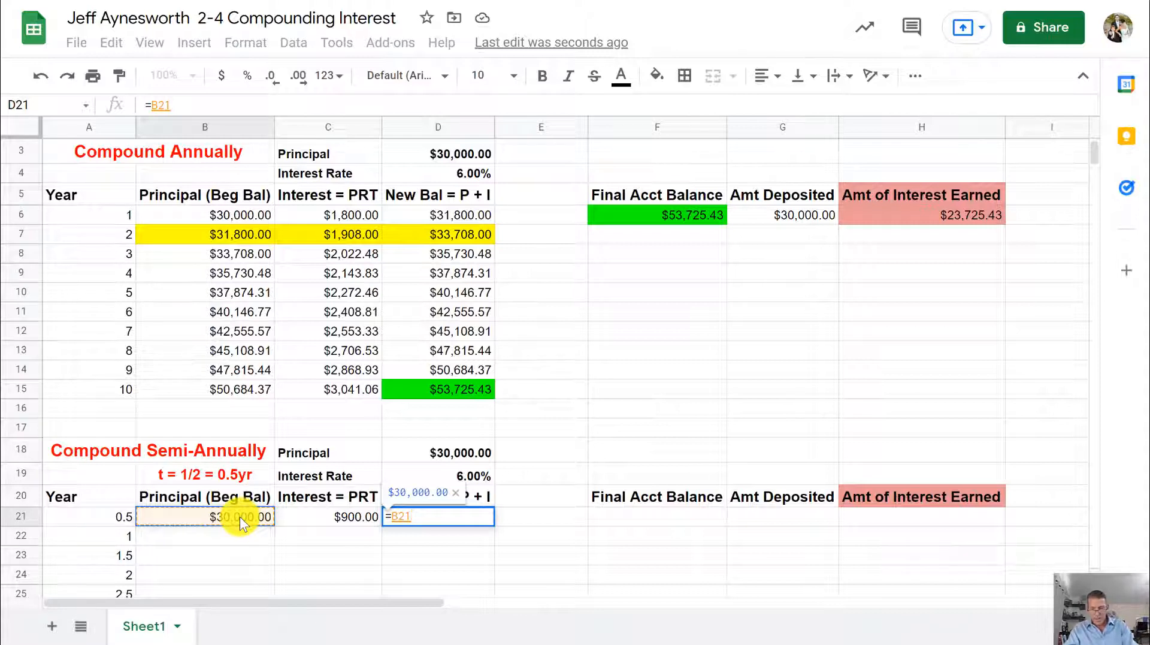
text(+)
click(291, 513)
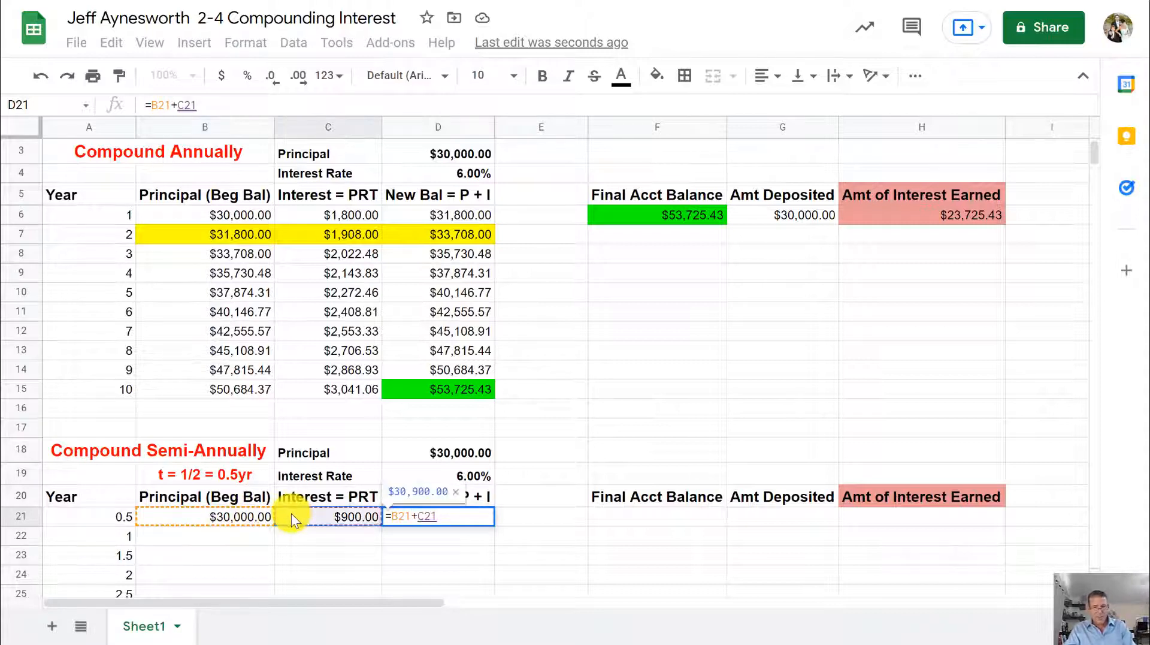
key(Return)
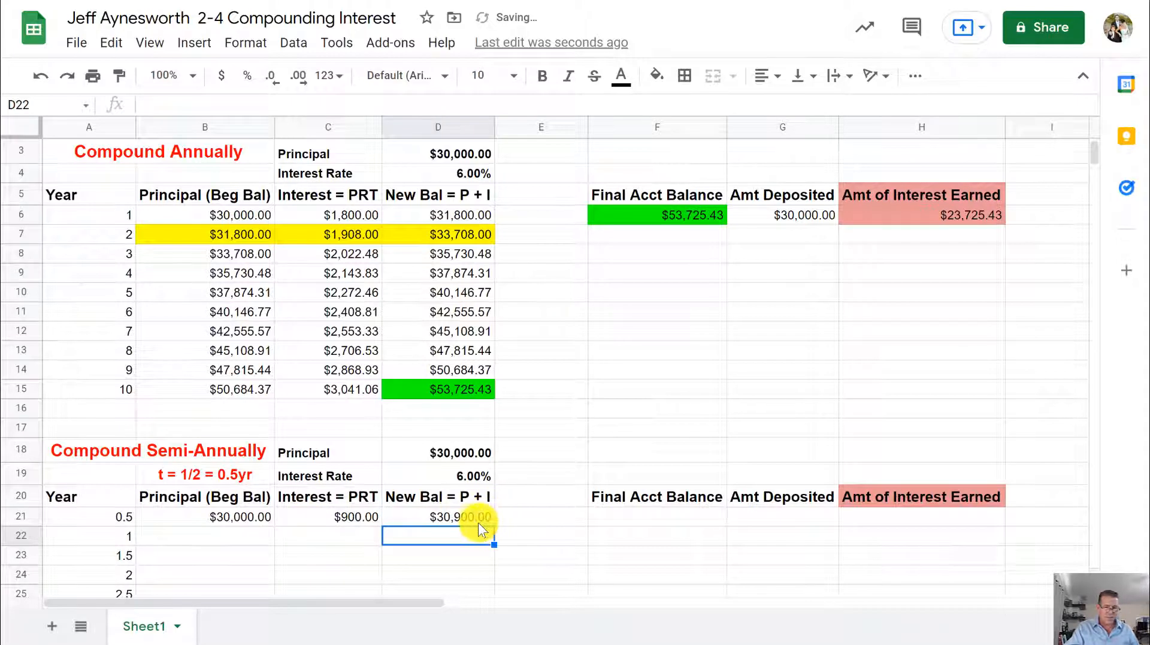
Link the year 1 beginning balance in B22 to the previous period's new balance with =D21.
click(436, 514)
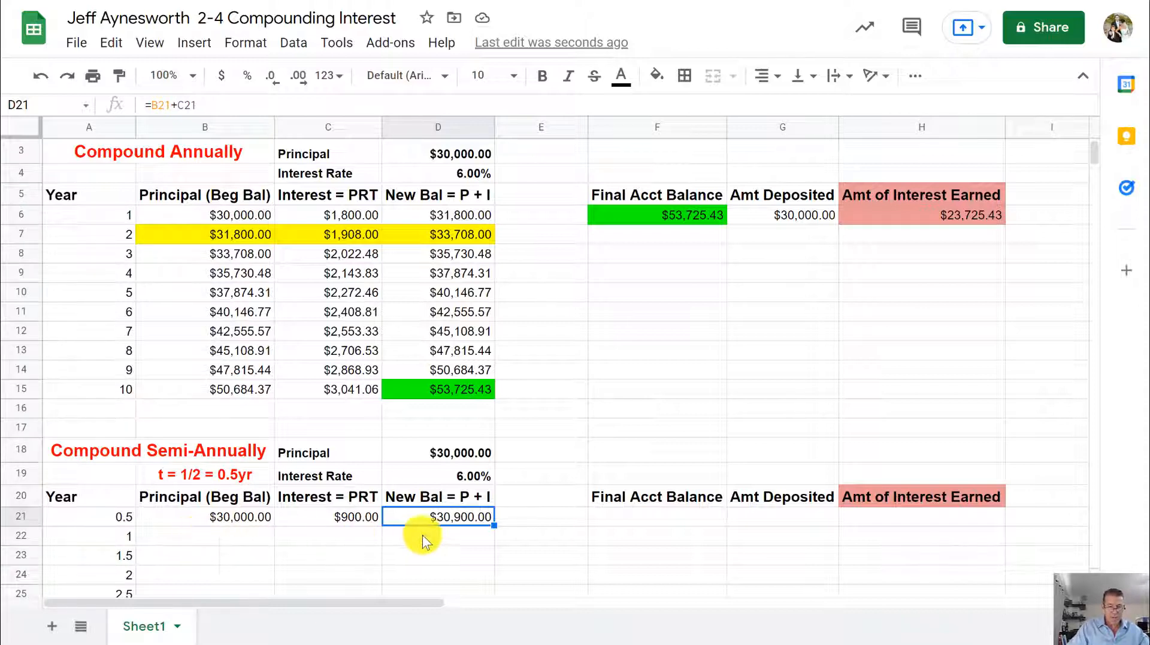
click(253, 536)
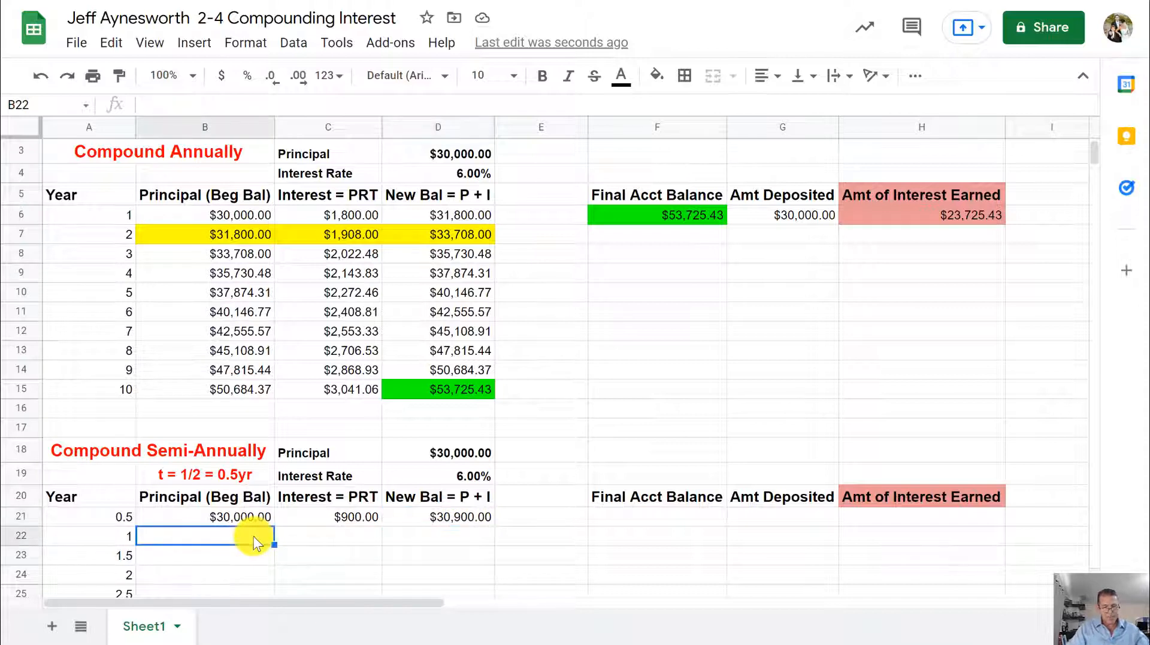
text(=)
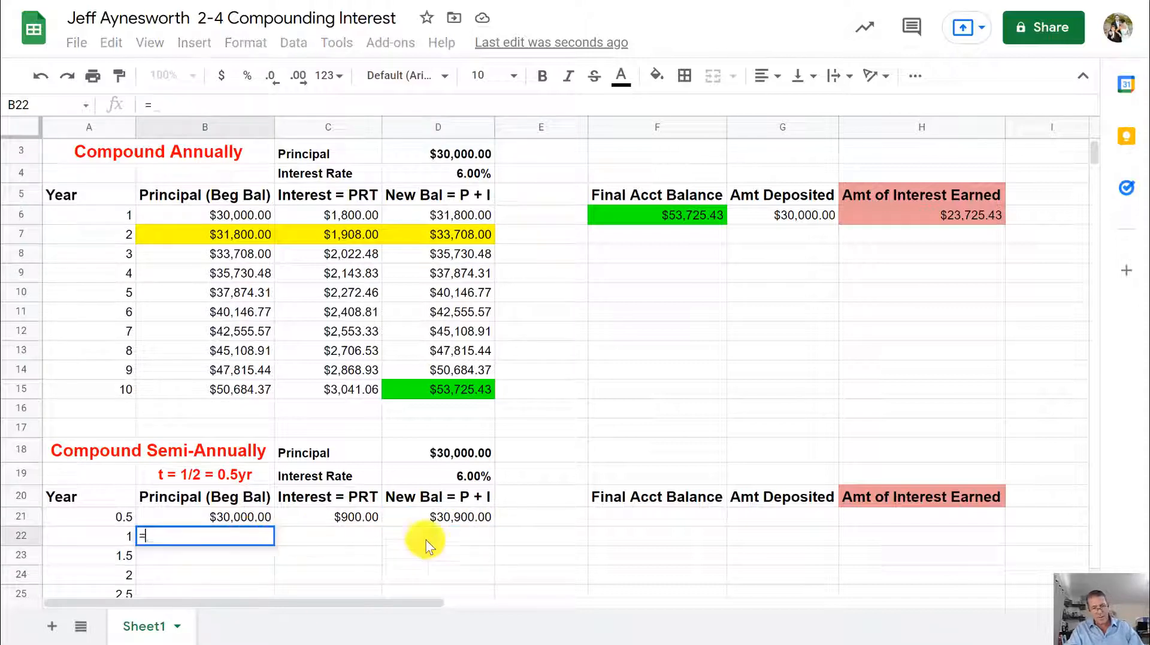
click(472, 519)
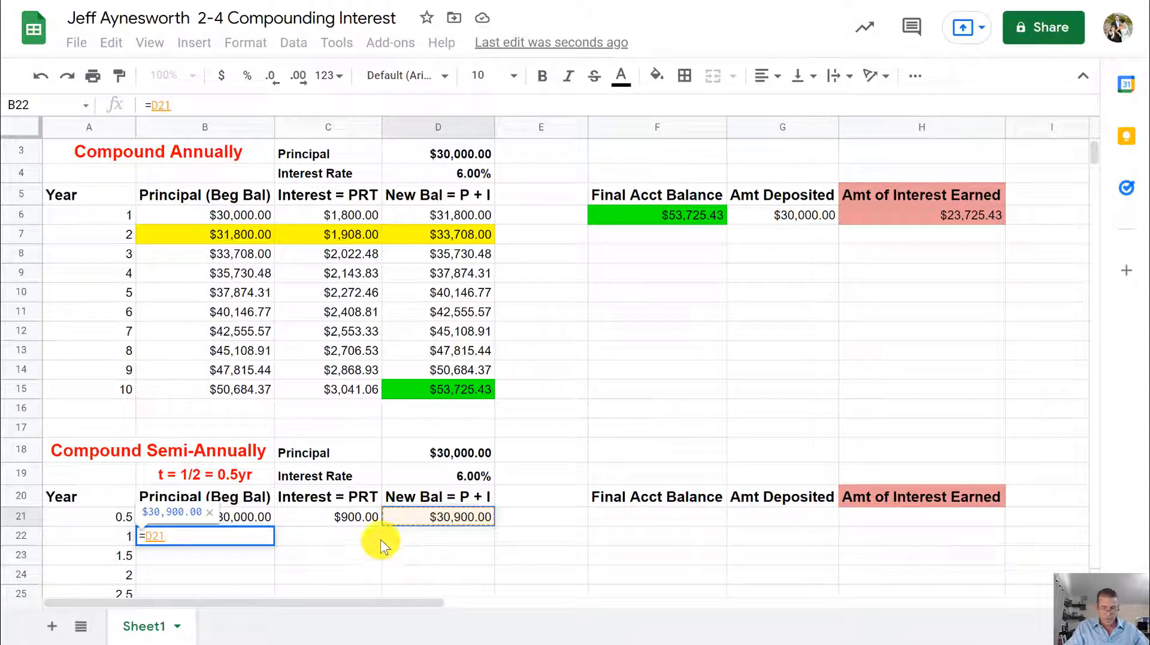
Link B22 to the previous balance in D21 and calculate the year 1 interest in C22 with =B22*$D$19*.5.
key(Return)
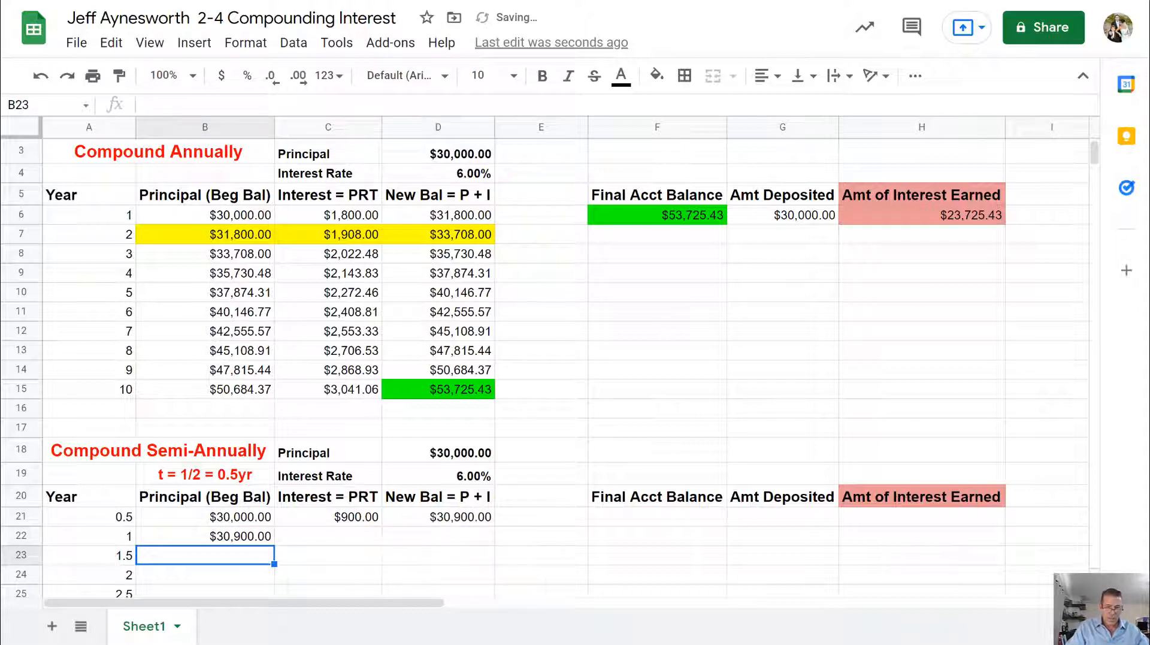
scroll(655, 545, down, 4)
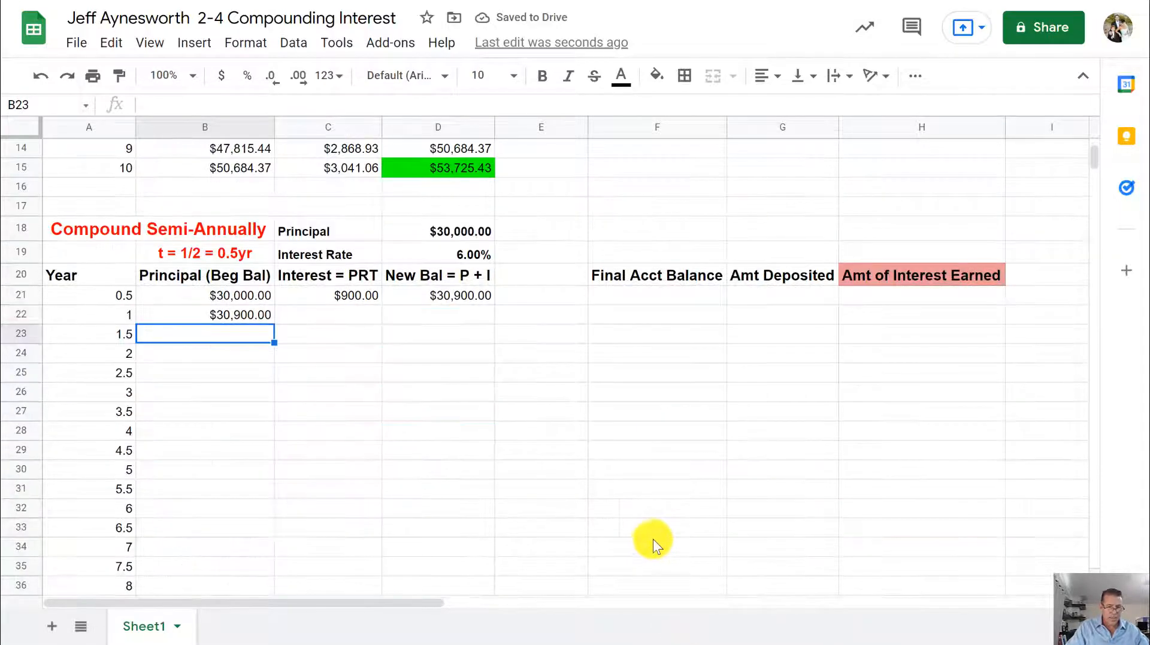
click(340, 313)
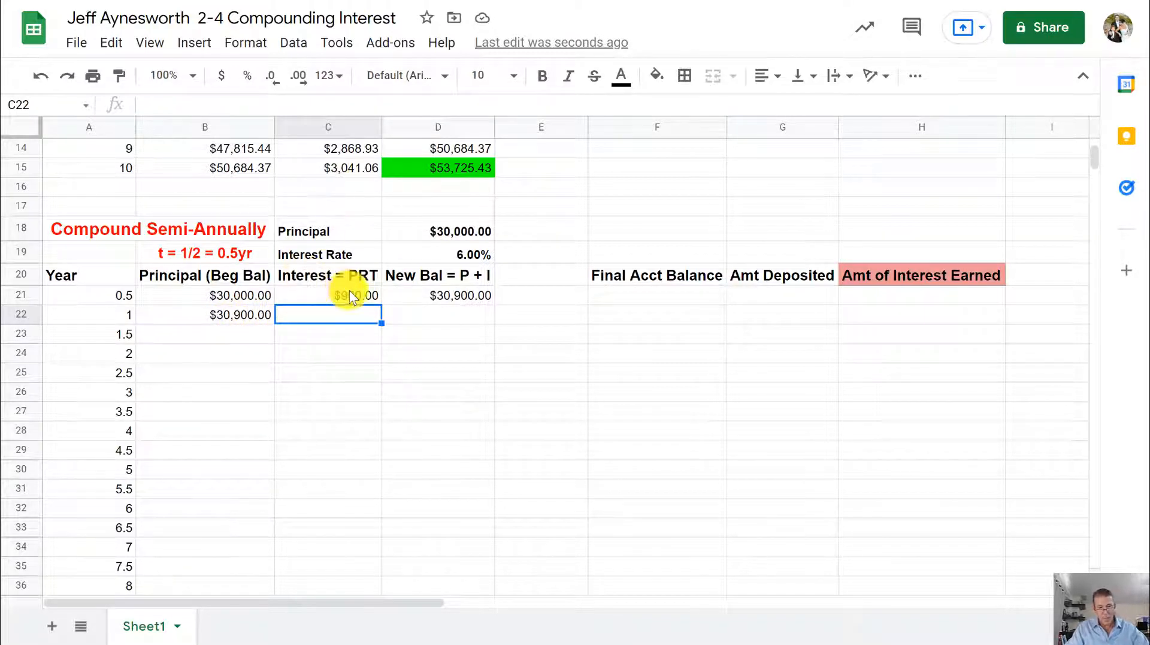
text(=)
click(253, 315)
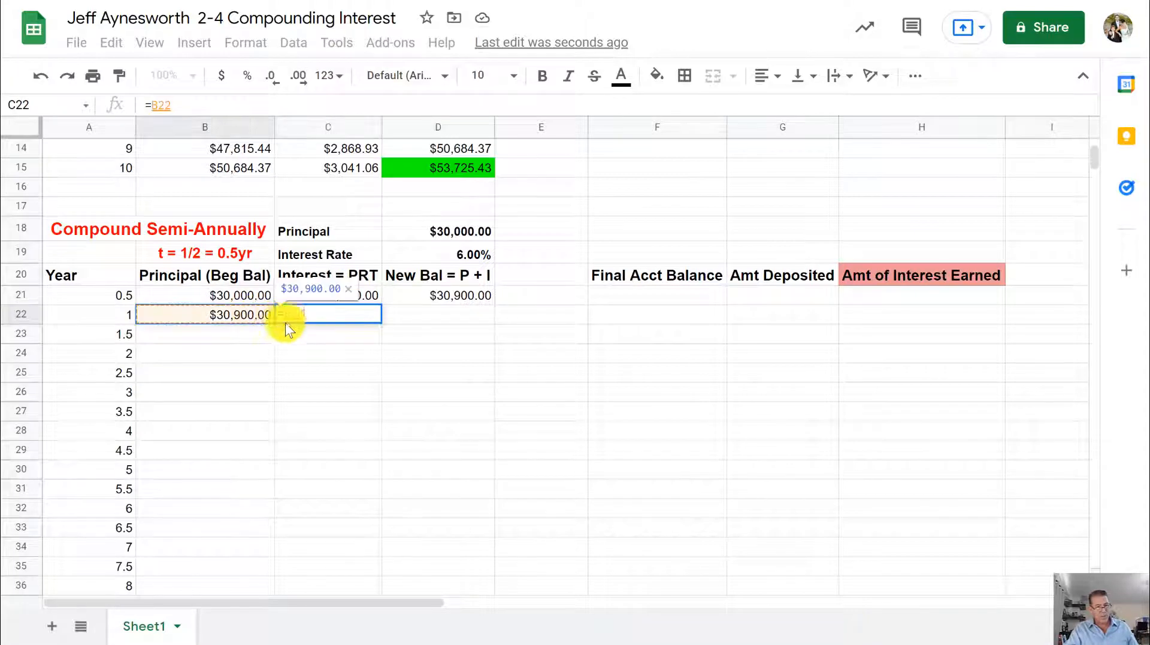
text(*)
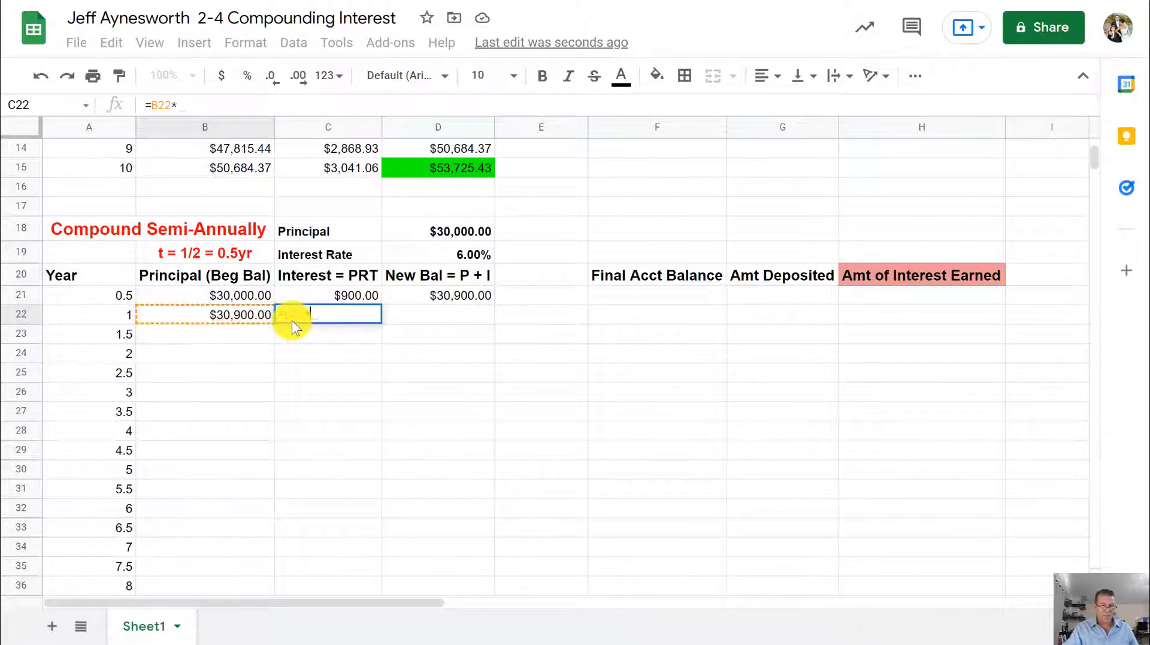
click(458, 254)
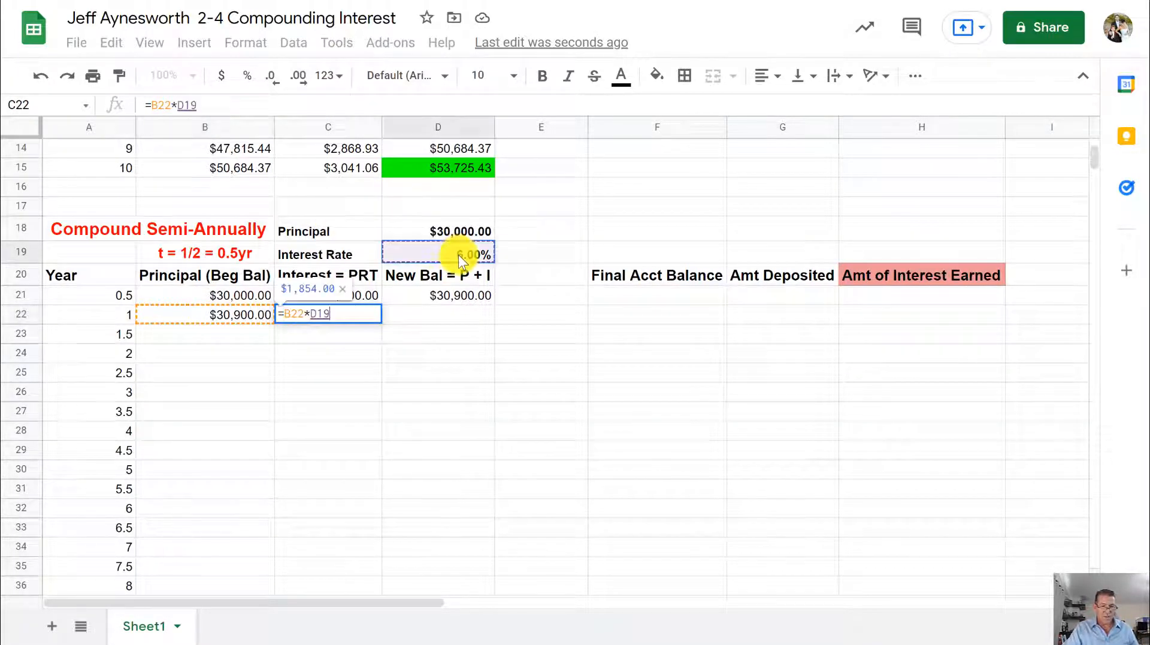
click(312, 313)
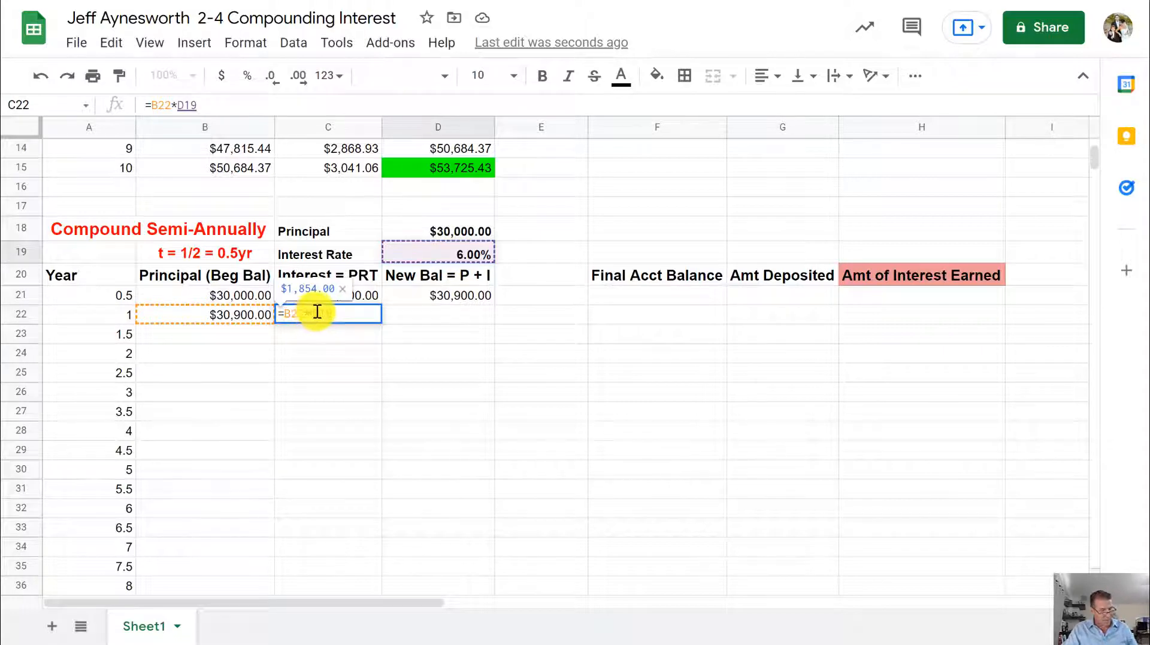
text($)
key(Right)
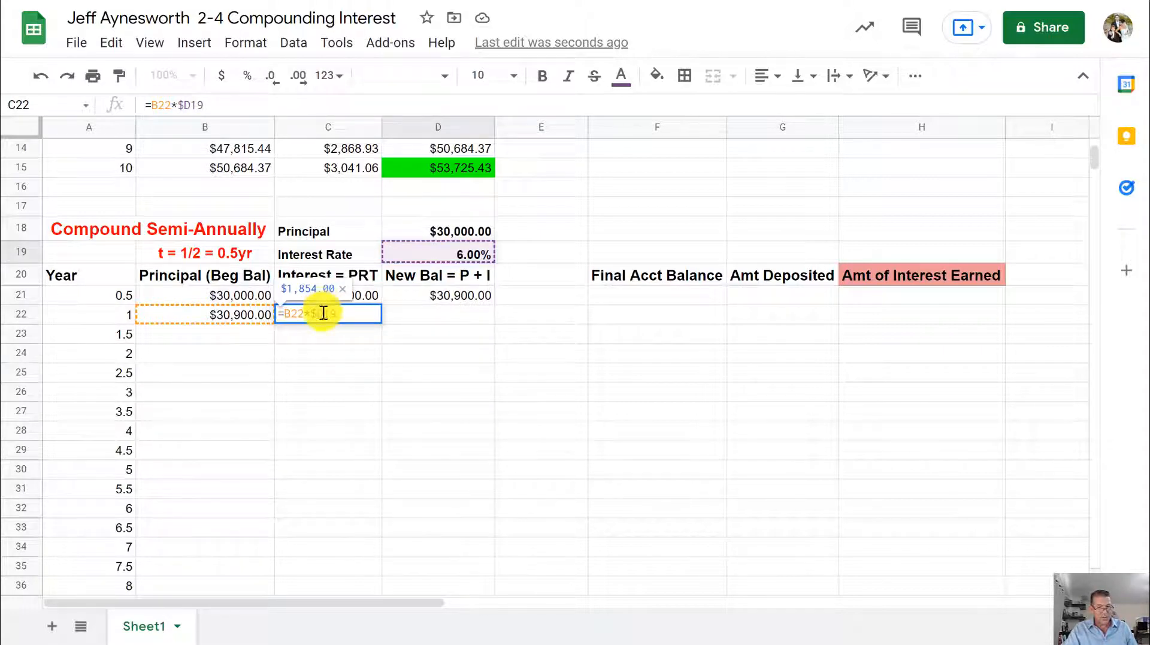
text($)
click(364, 313)
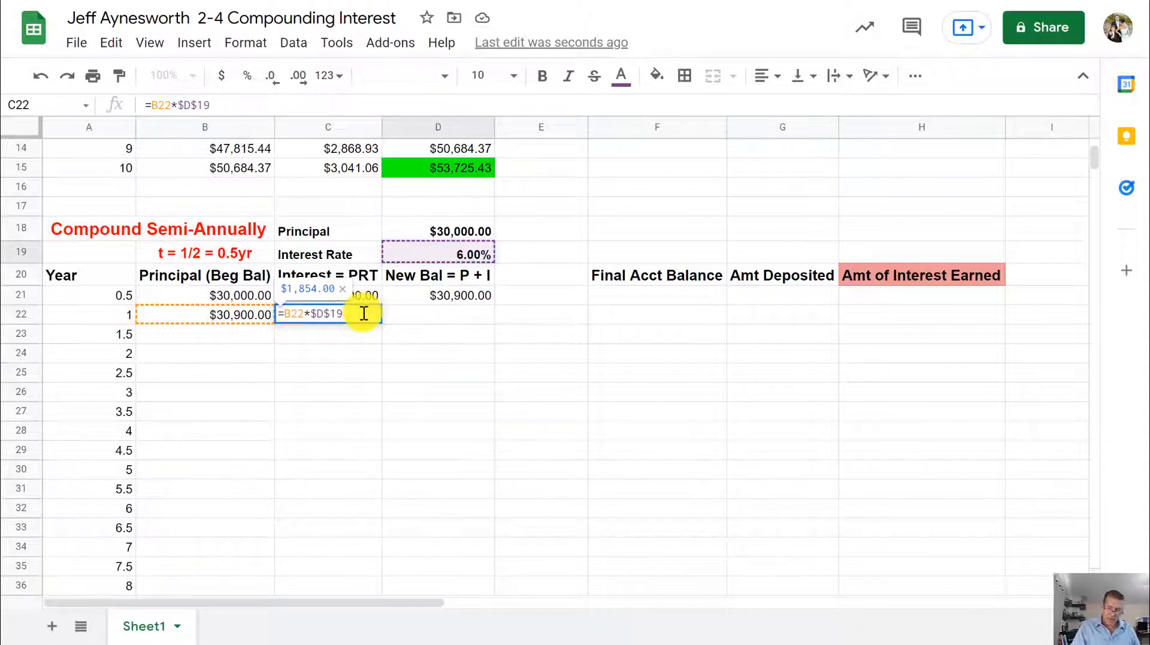
text(*.5)
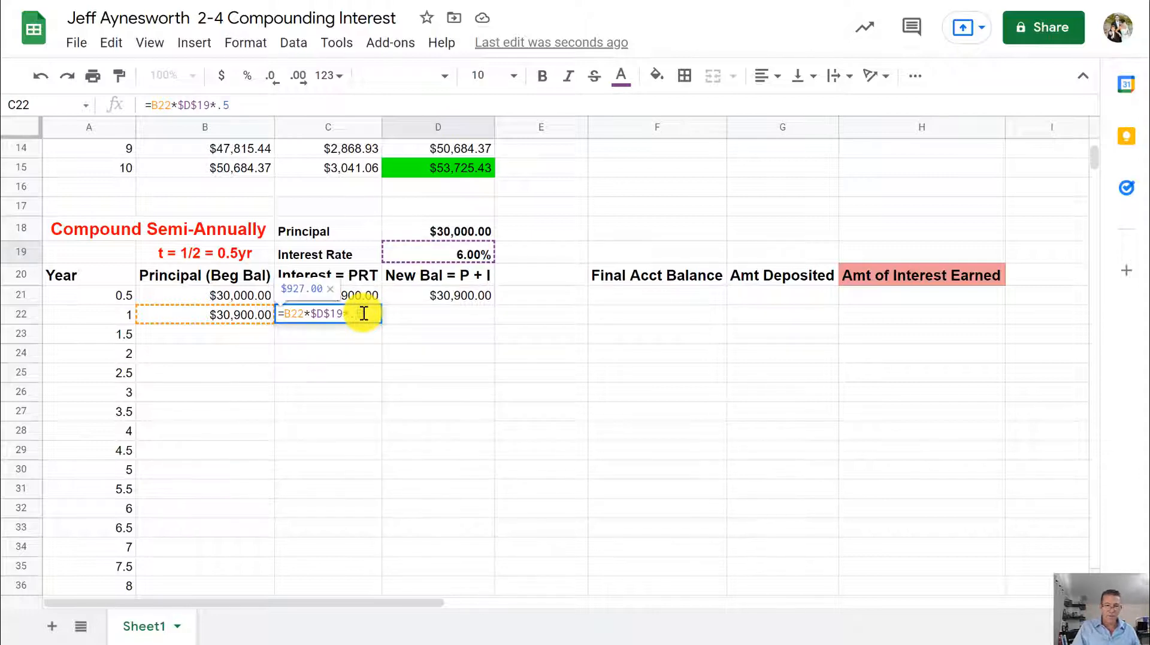
key(Return)
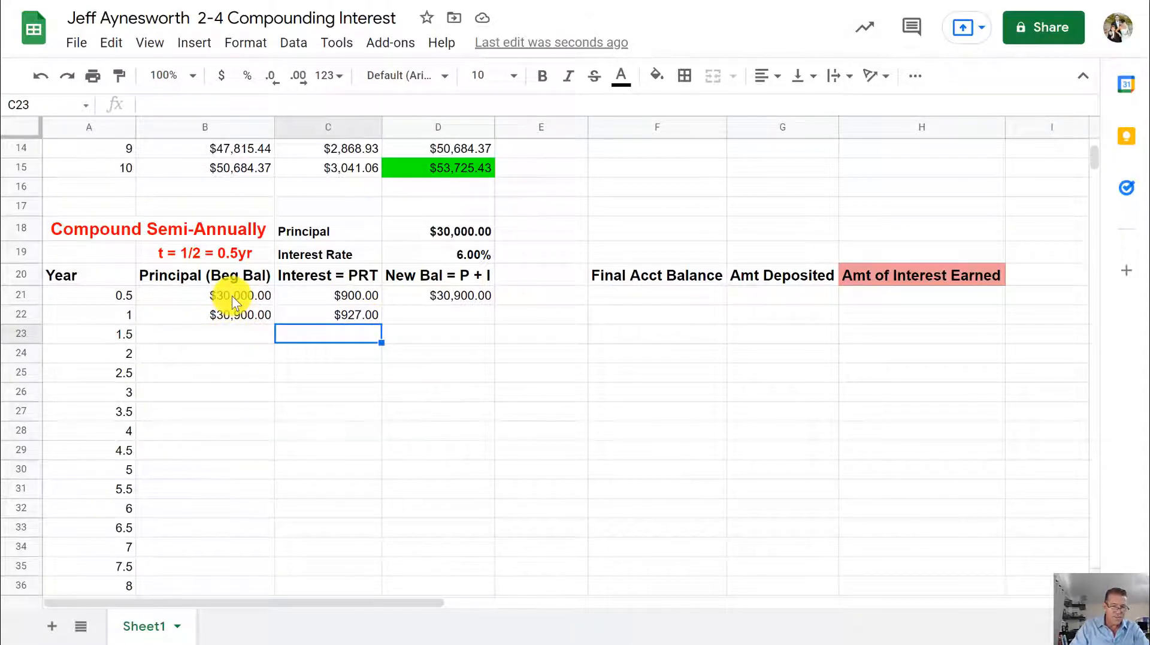
Calculate the year 1 new balance in D22 with the formula =B22+C22.
click(405, 314)
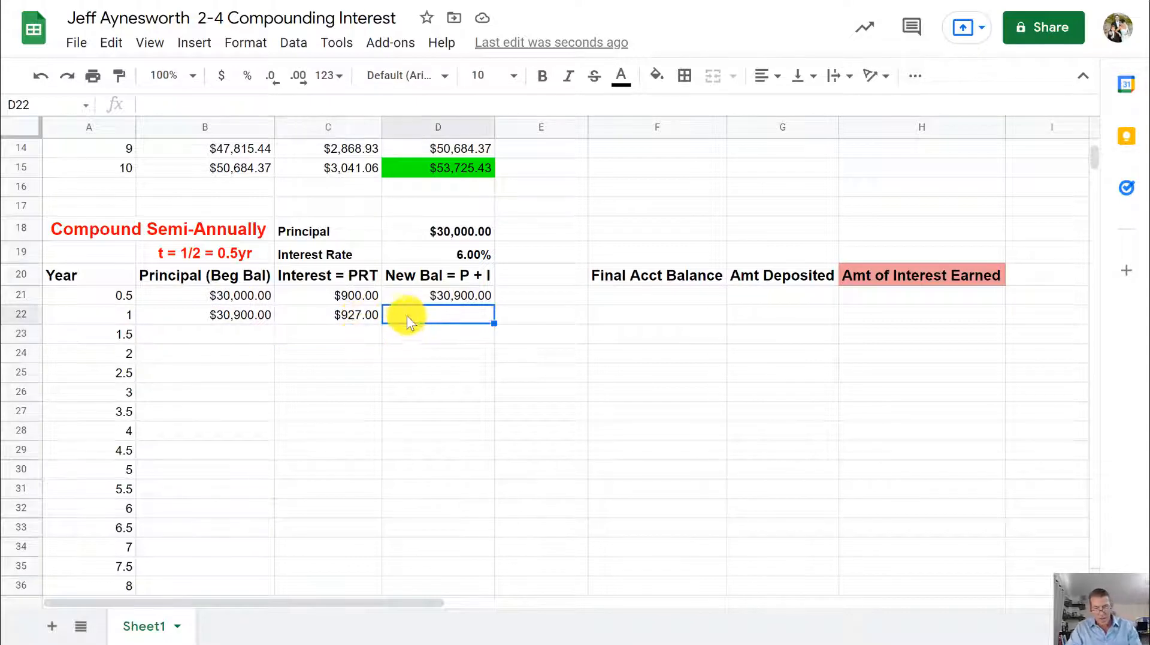
text(=)
click(259, 316)
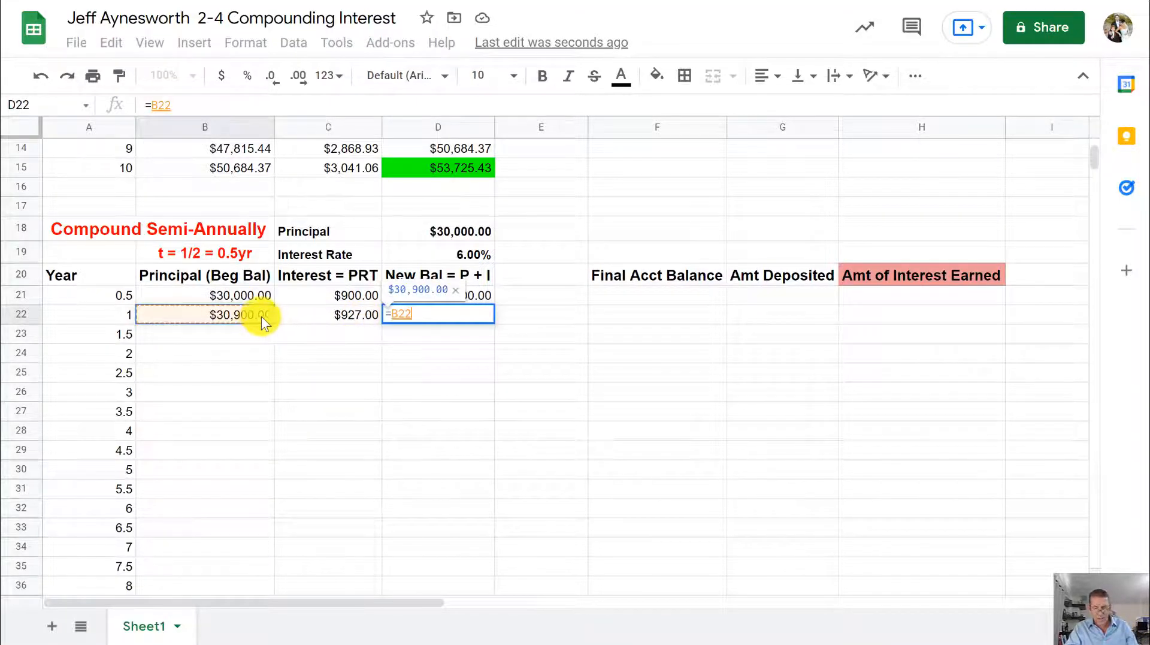
text(+)
click(317, 313)
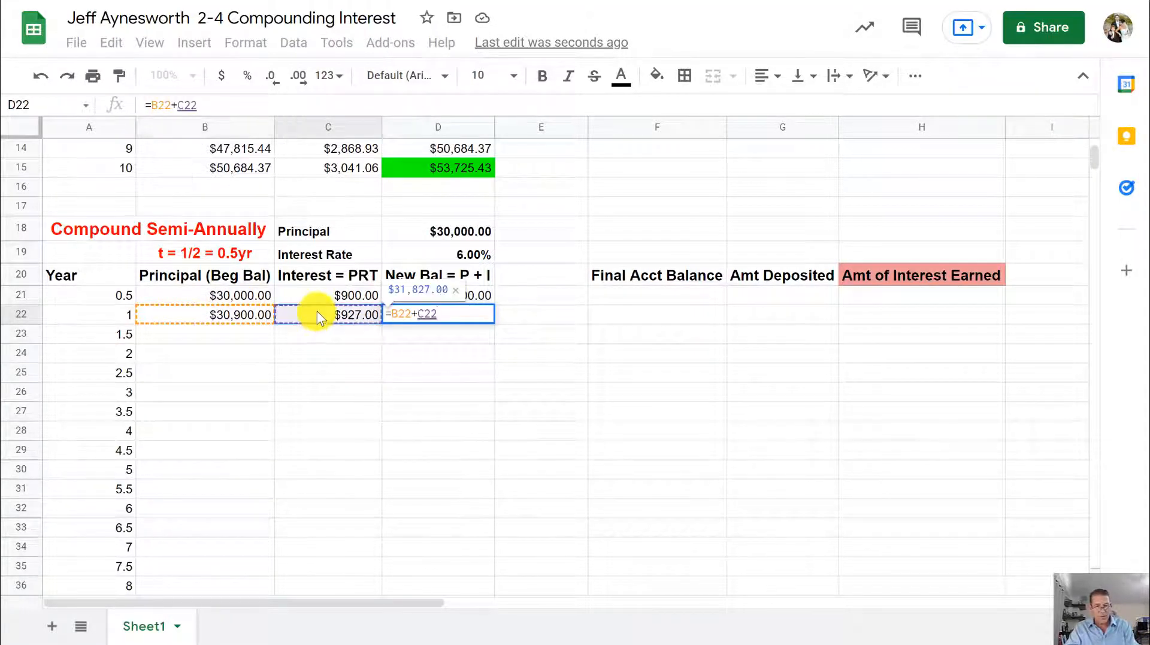
key(Return)
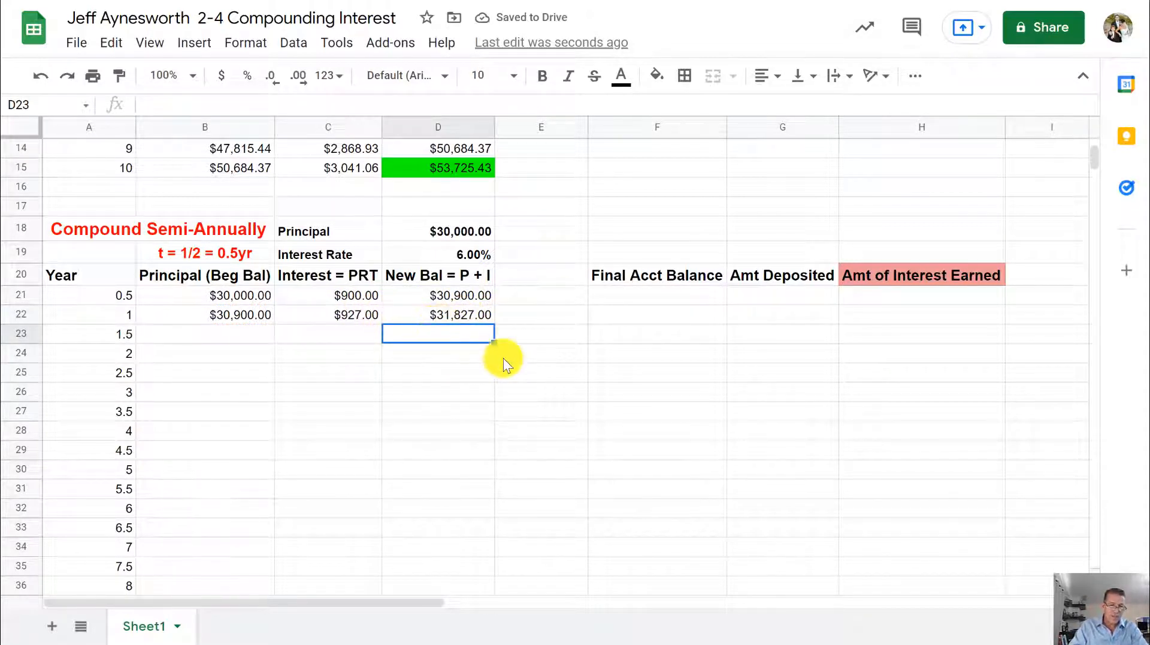
Fill the row 22 principal, interest and new balance formulas down through row 40 for year 10.
scroll(515, 359, down, 2)
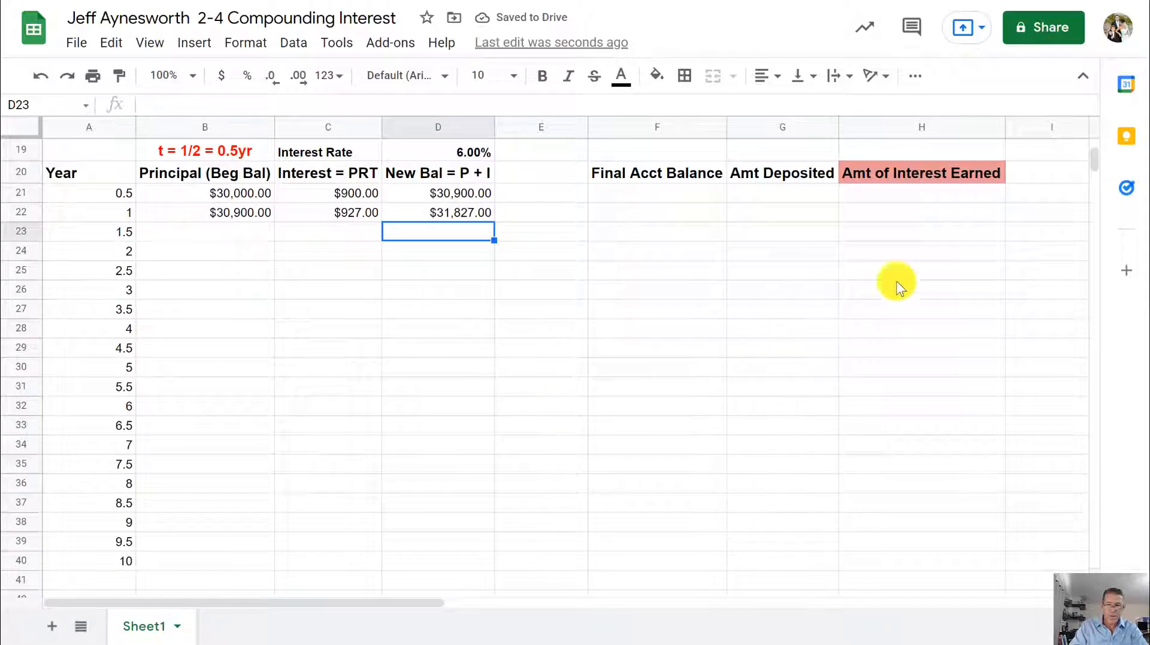
scroll(1095, 159, up, 2)
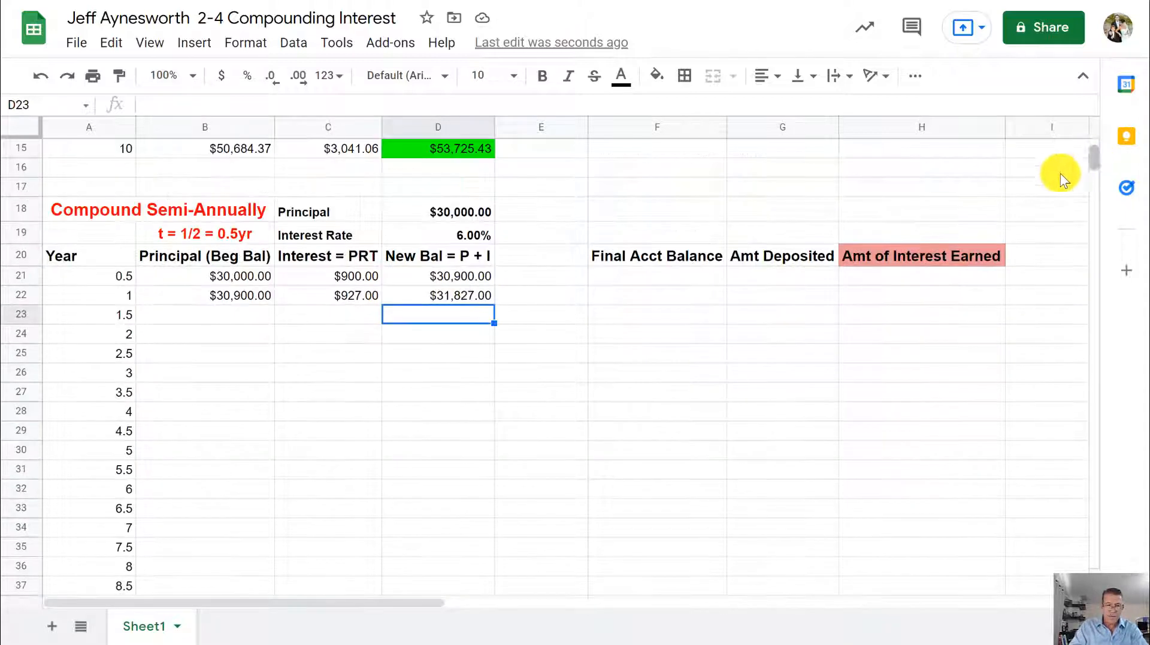
click(264, 300)
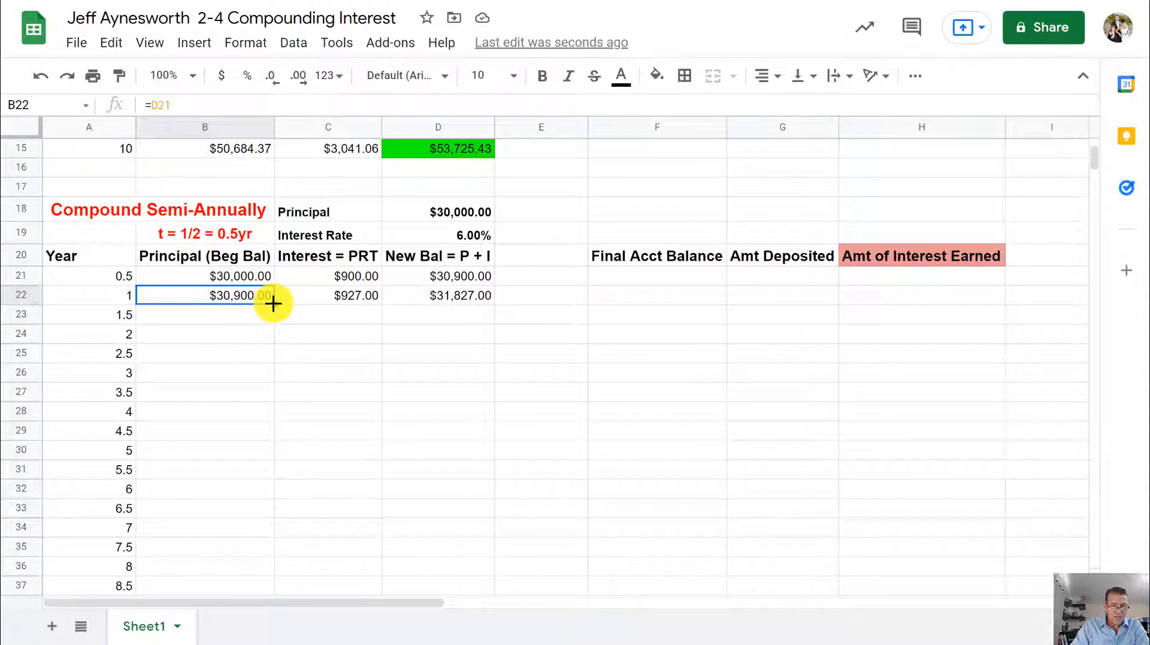
drag(273, 304, 268, 561)
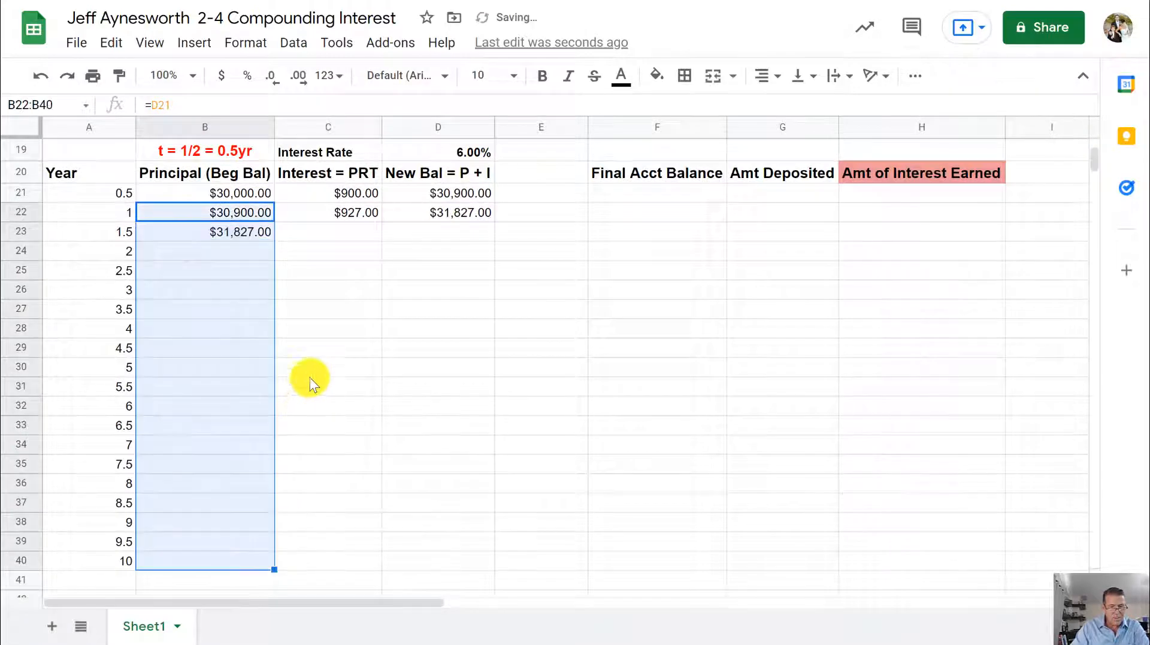
click(351, 214)
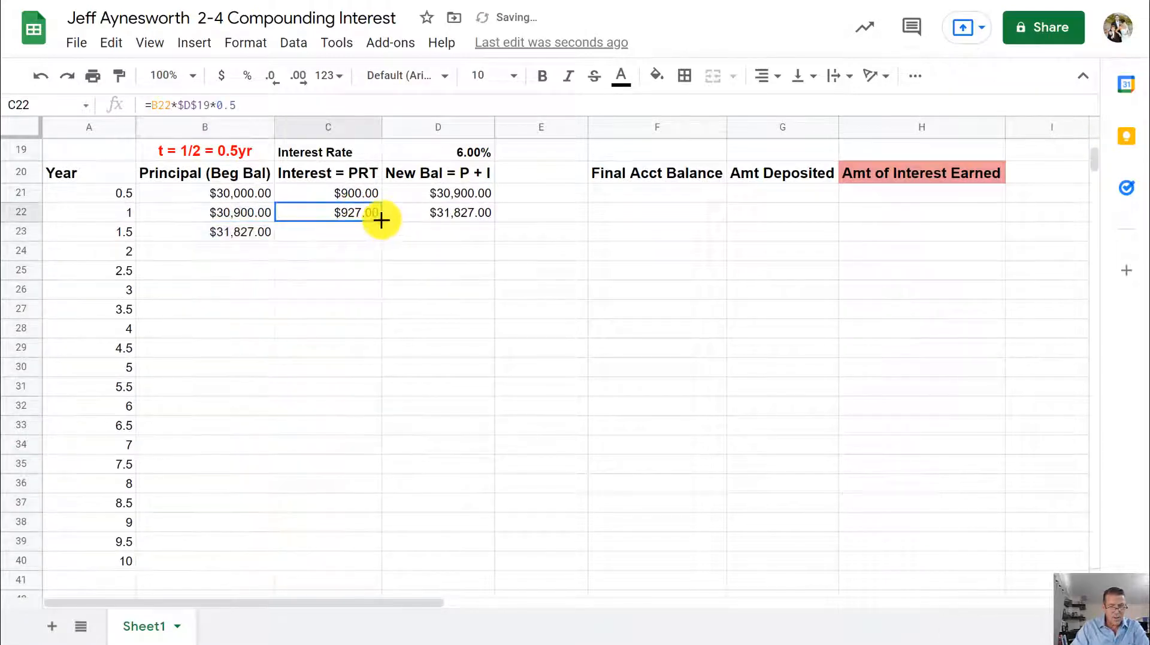
drag(381, 221, 371, 570)
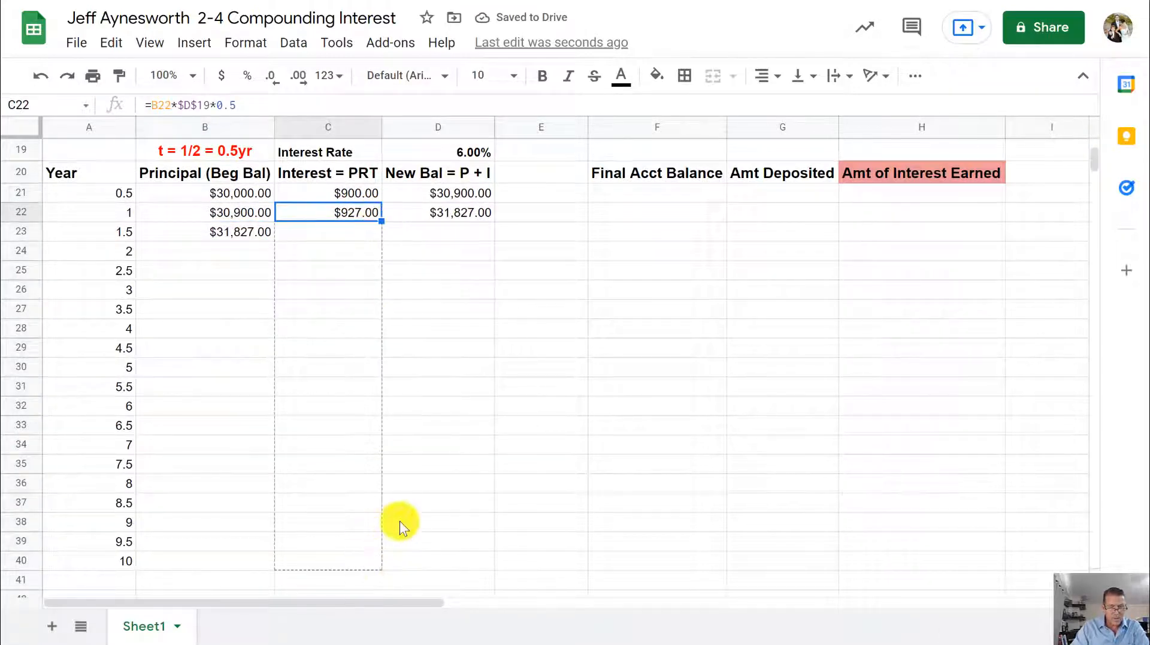
click(450, 213)
drag(495, 222, 493, 557)
click(536, 444)
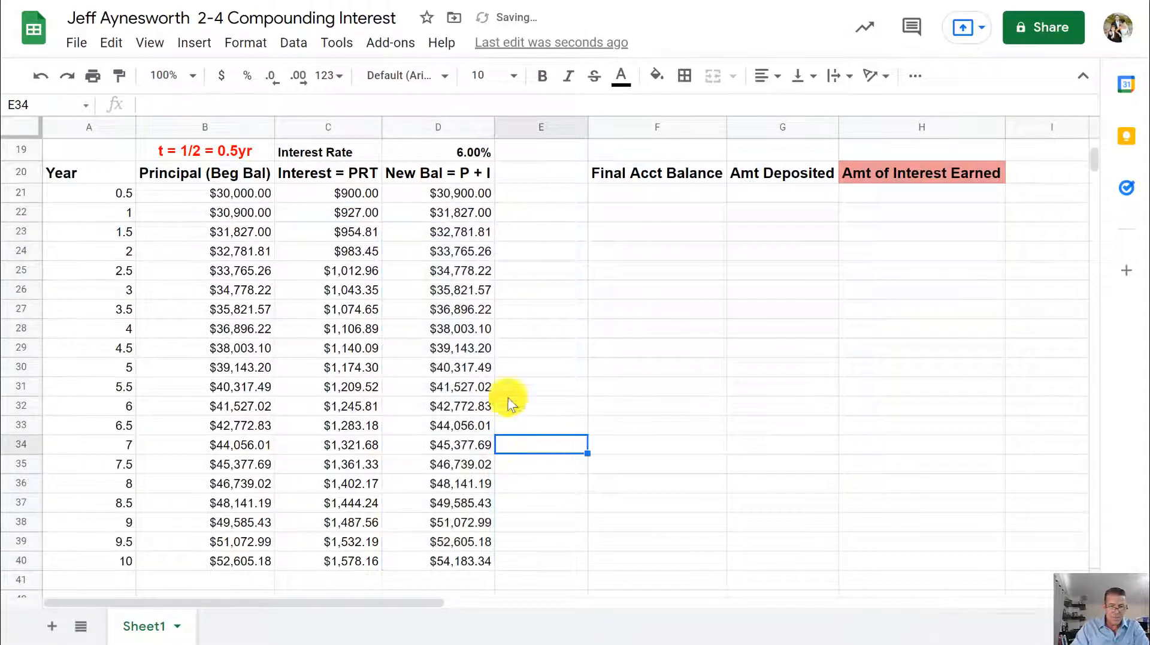
Highlight the year 1 cells B22:D22 of the semi-annual table with yellow fill.
drag(175, 211, 416, 207)
click(658, 88)
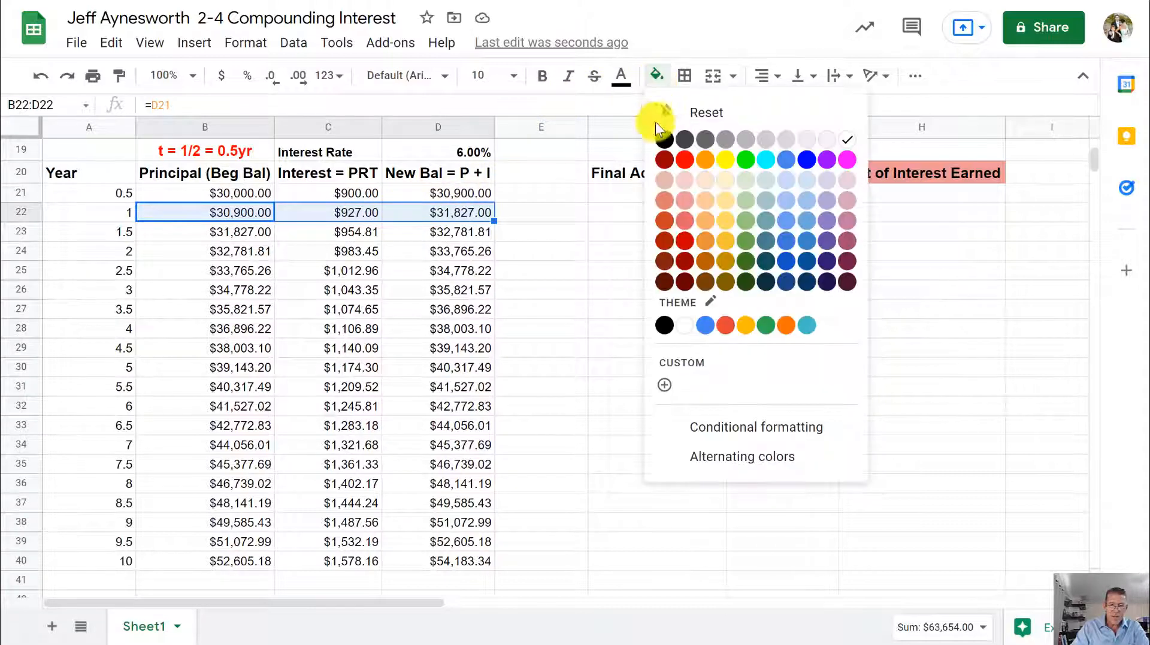
click(717, 156)
click(659, 231)
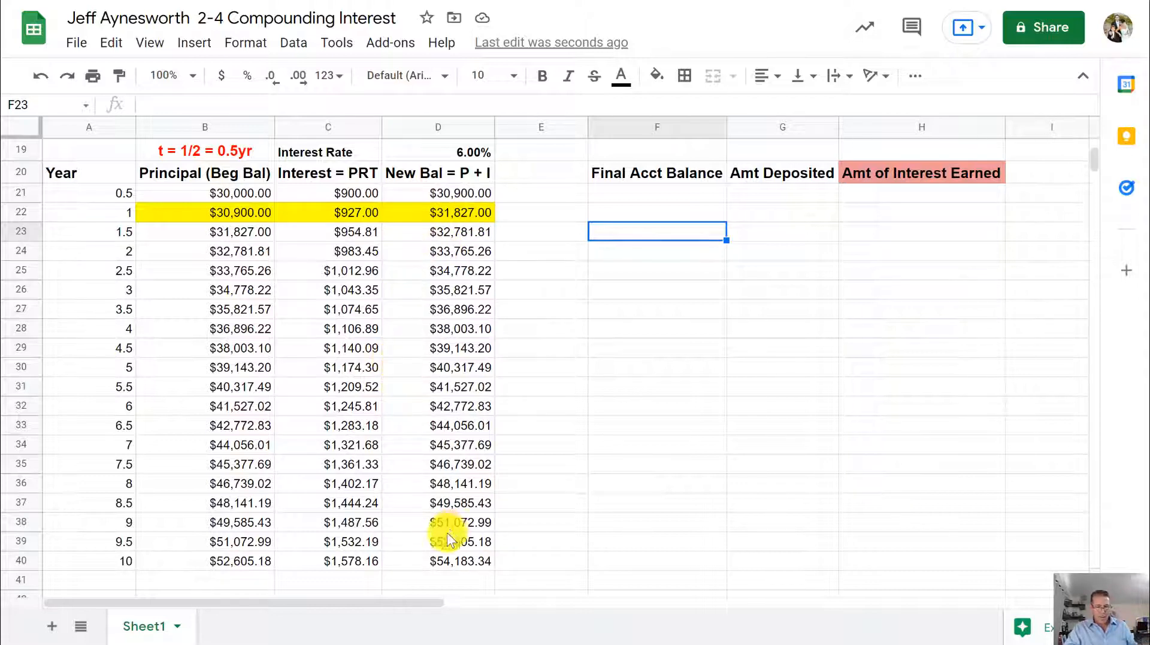
Apply green fill to the year 10 new balance in D40 and the Final Acct Balance cell F21.
click(466, 563)
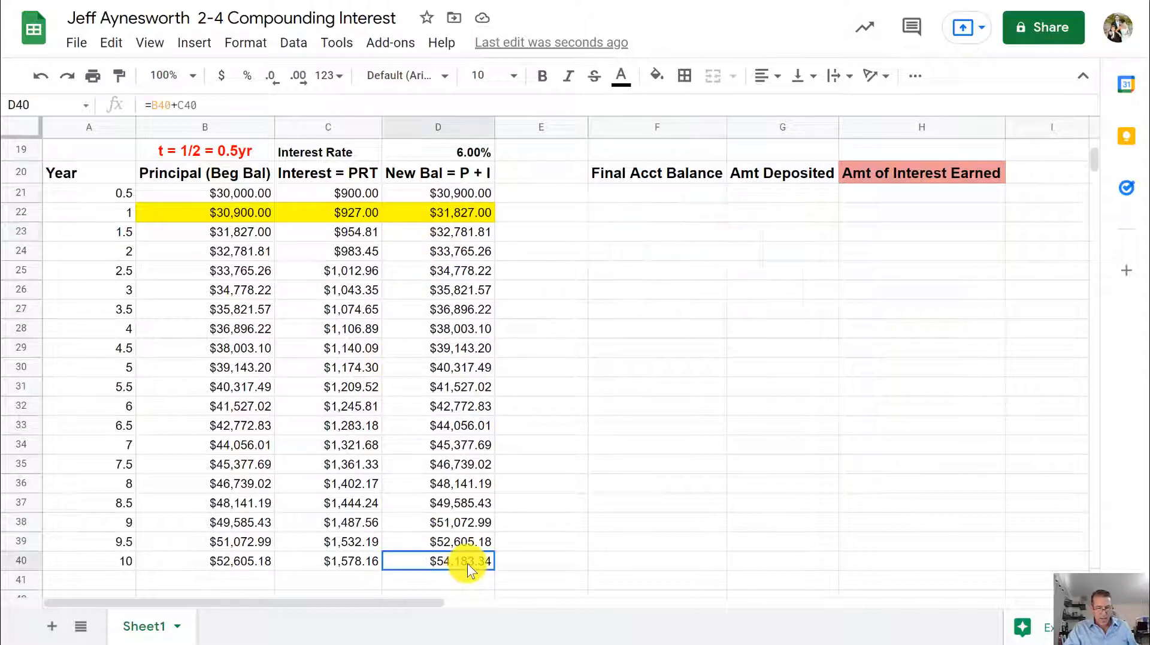
click(659, 76)
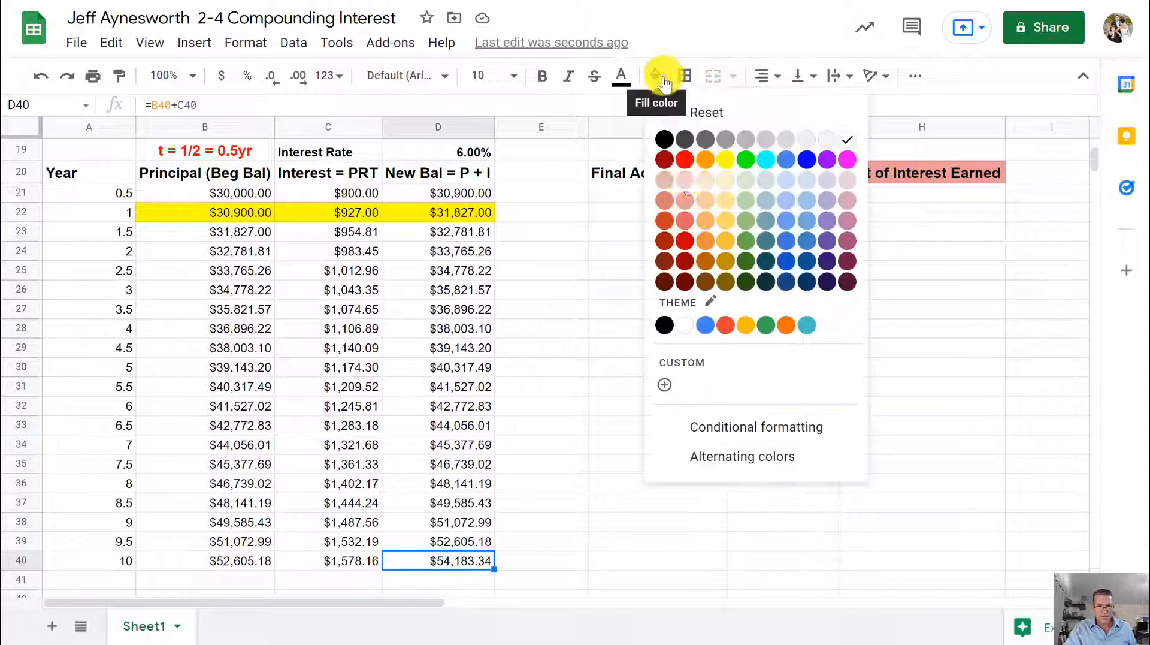
click(749, 161)
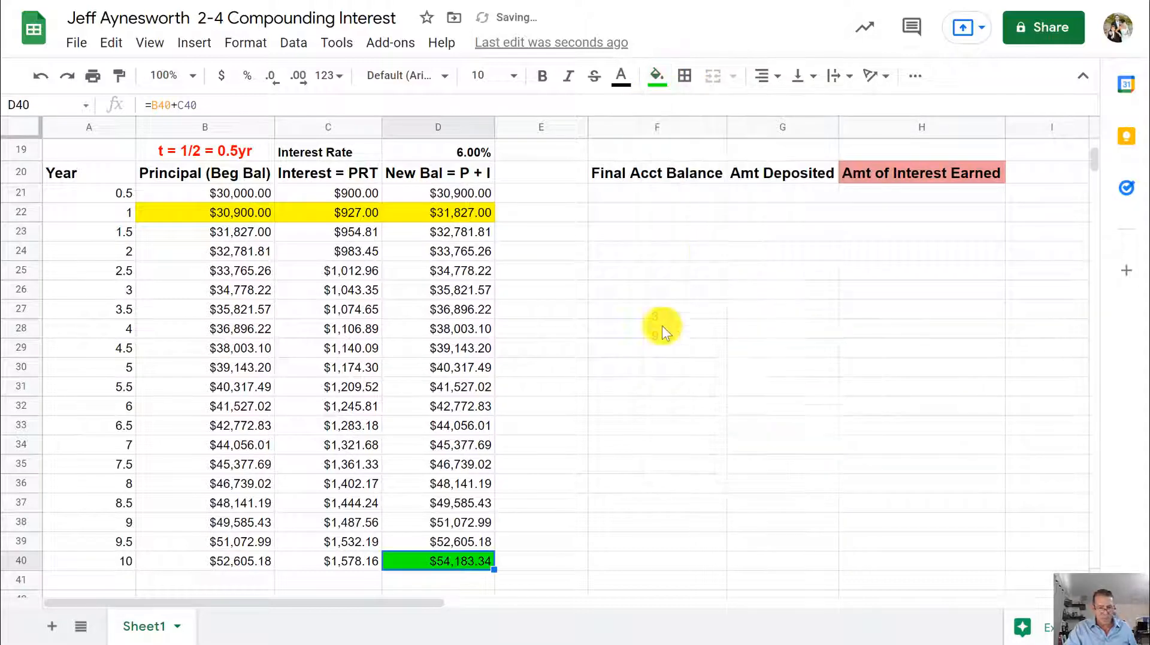
click(669, 193)
click(657, 76)
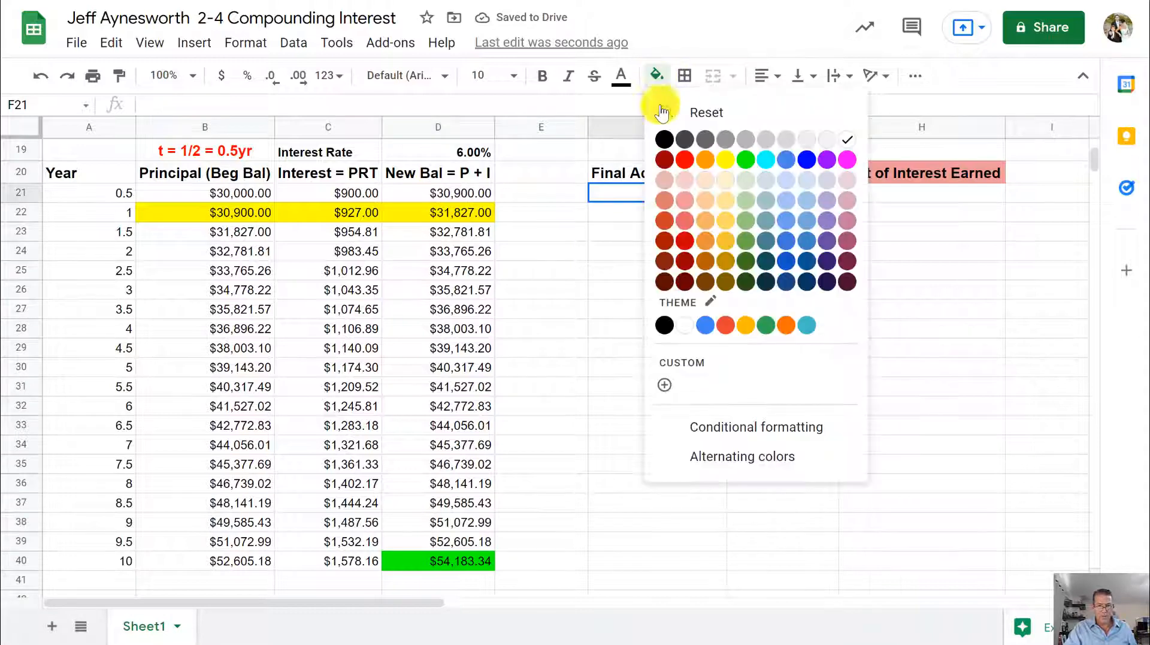
click(746, 160)
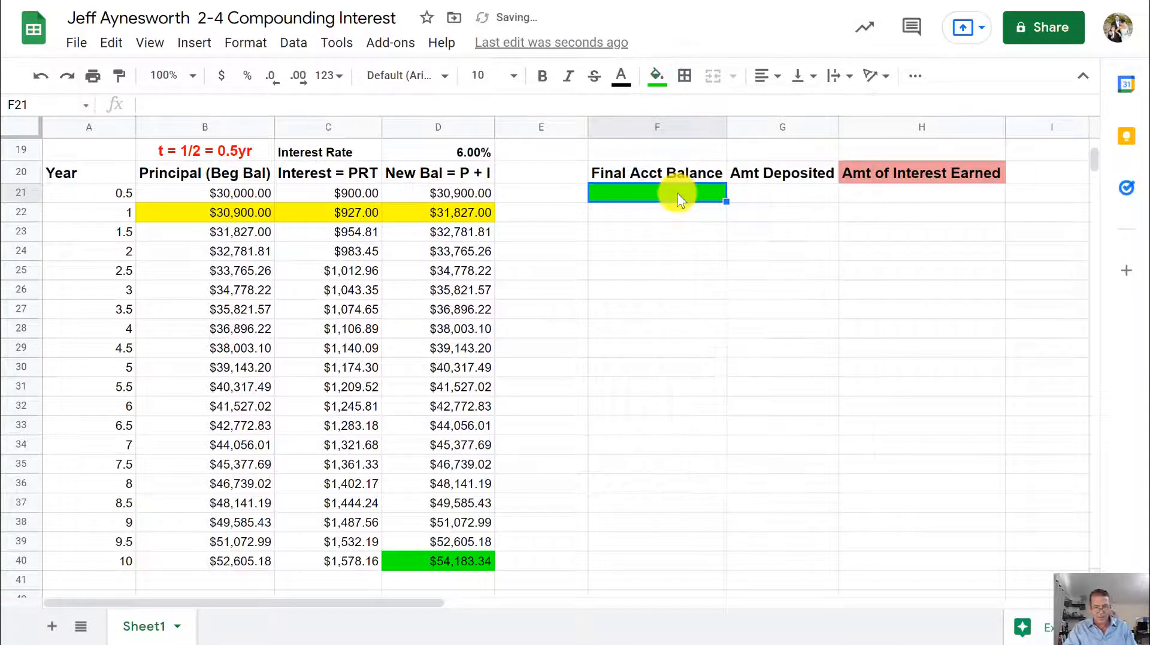
Link the Final Acct Balance cell F21 to the year 10 balance with =D40.
text(=)
click(465, 560)
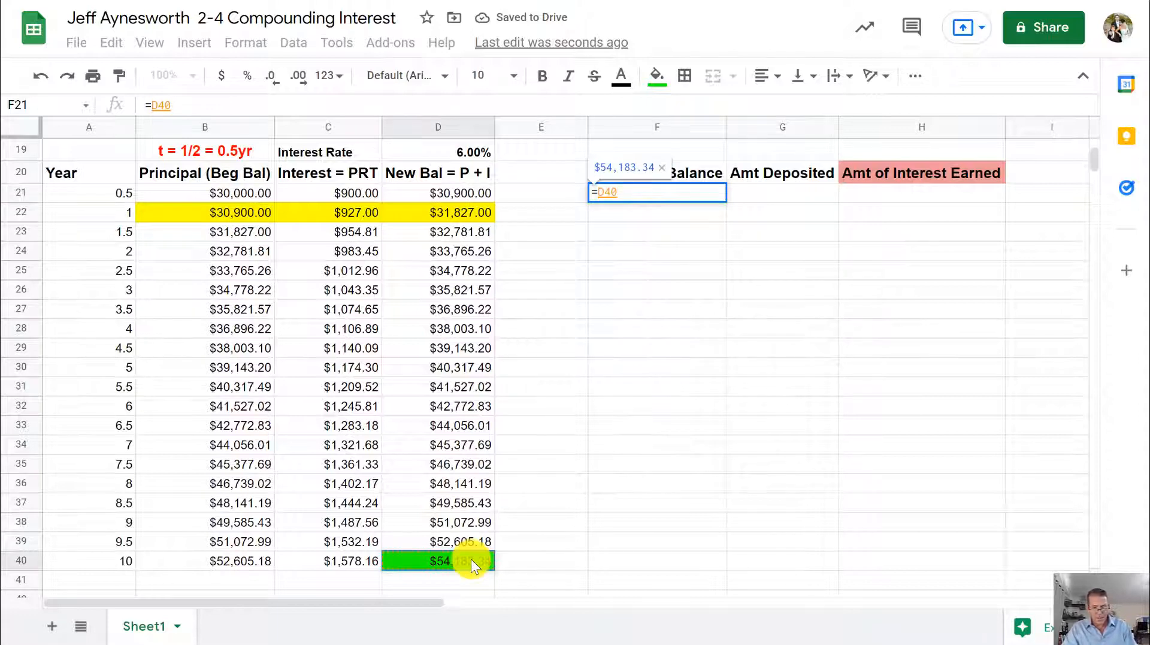
key(Return)
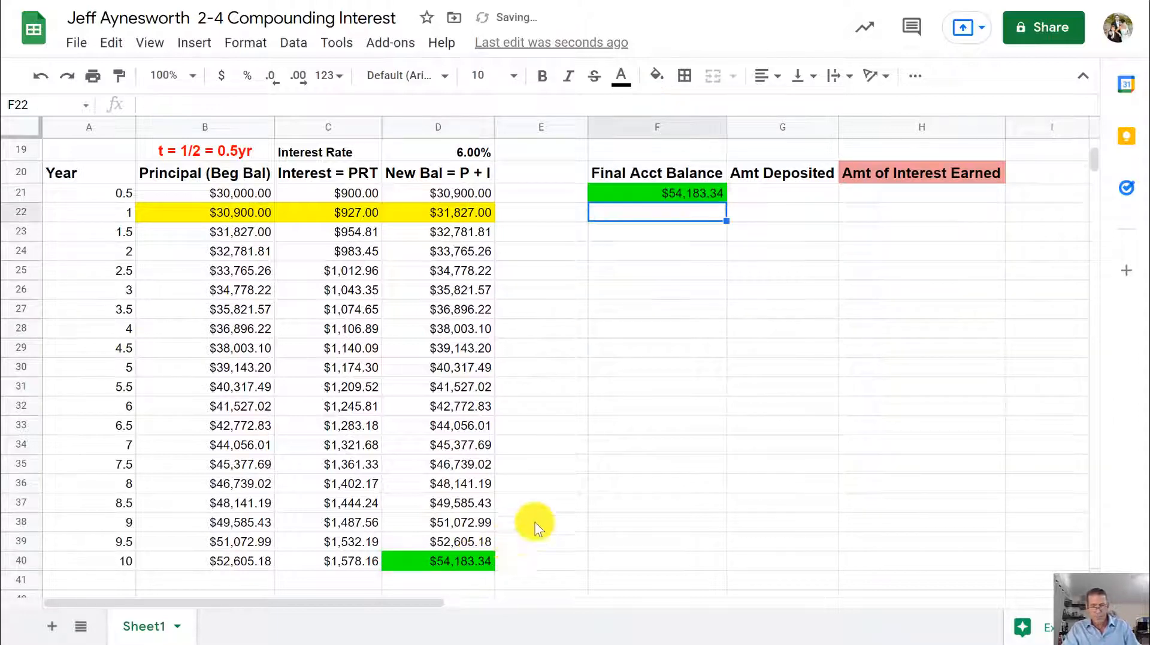
Link the semi-annual Amt Deposited cell G21 to the principal with =D18.
click(778, 193)
text(=)
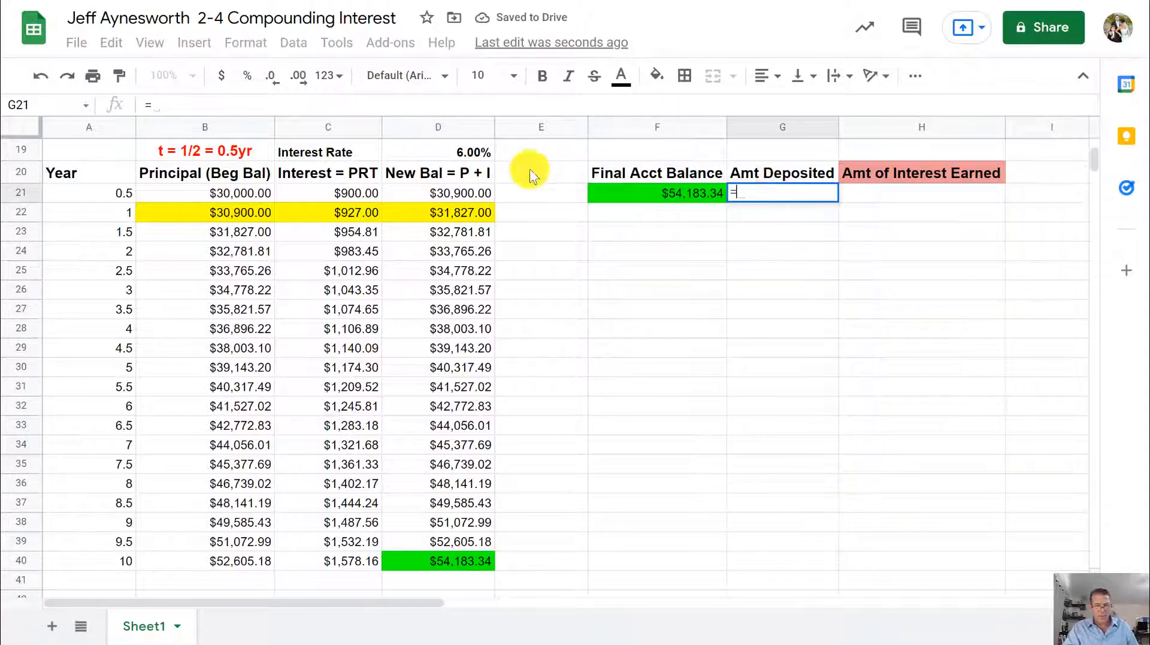
scroll(490, 170, up, 2)
click(471, 234)
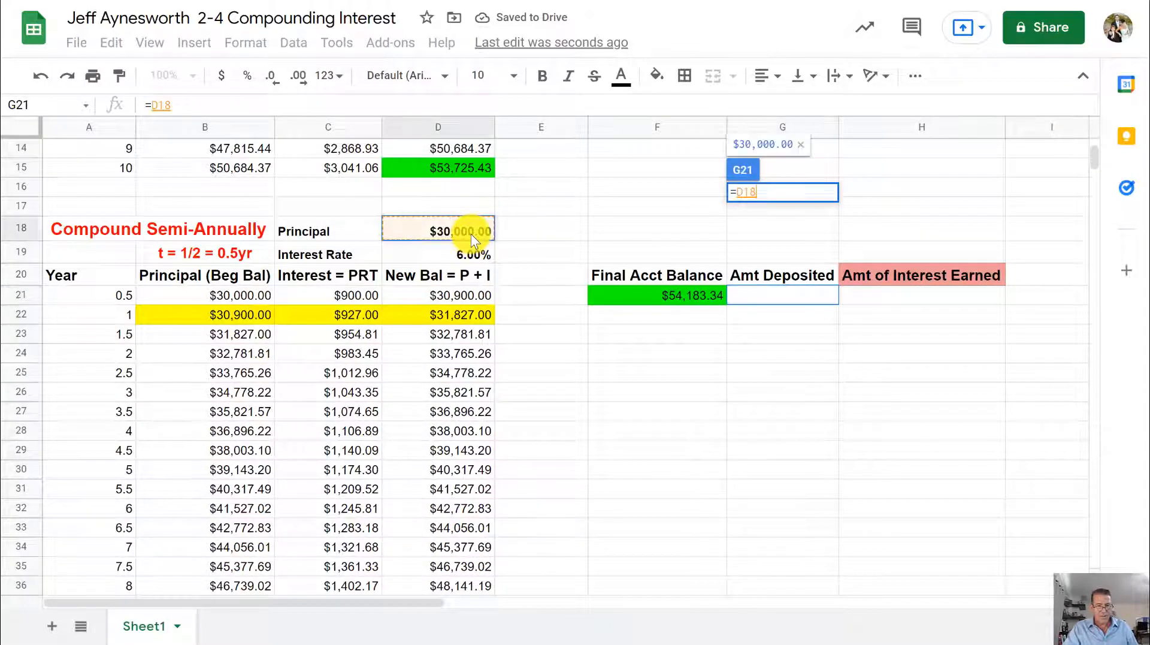
click(799, 297)
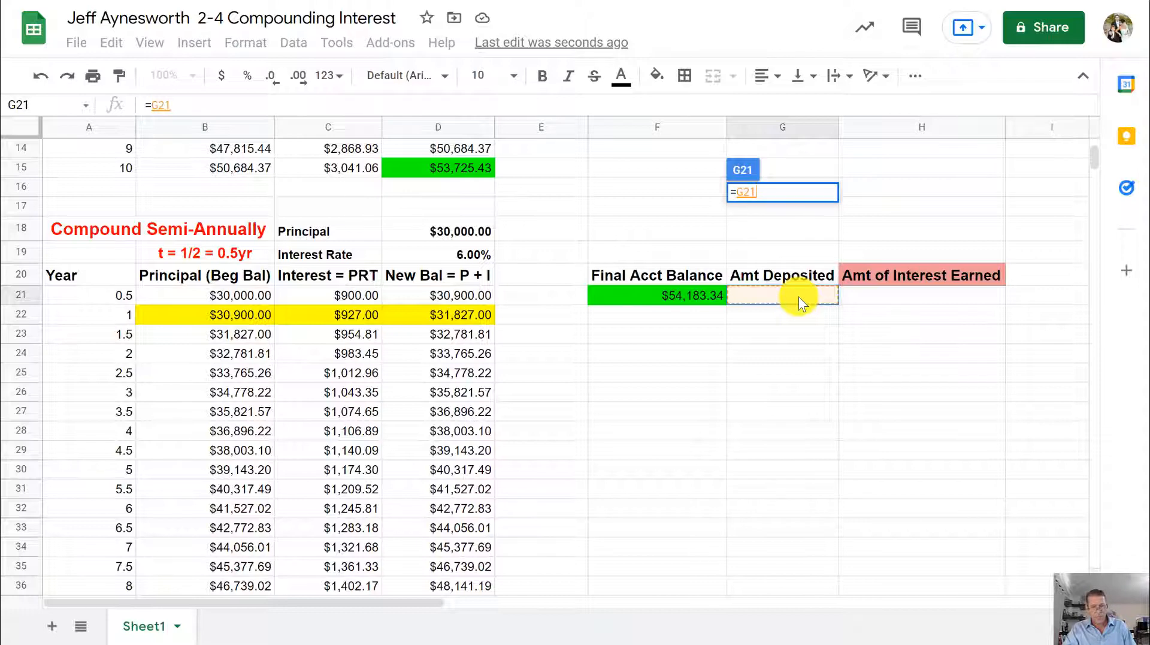
text(=)
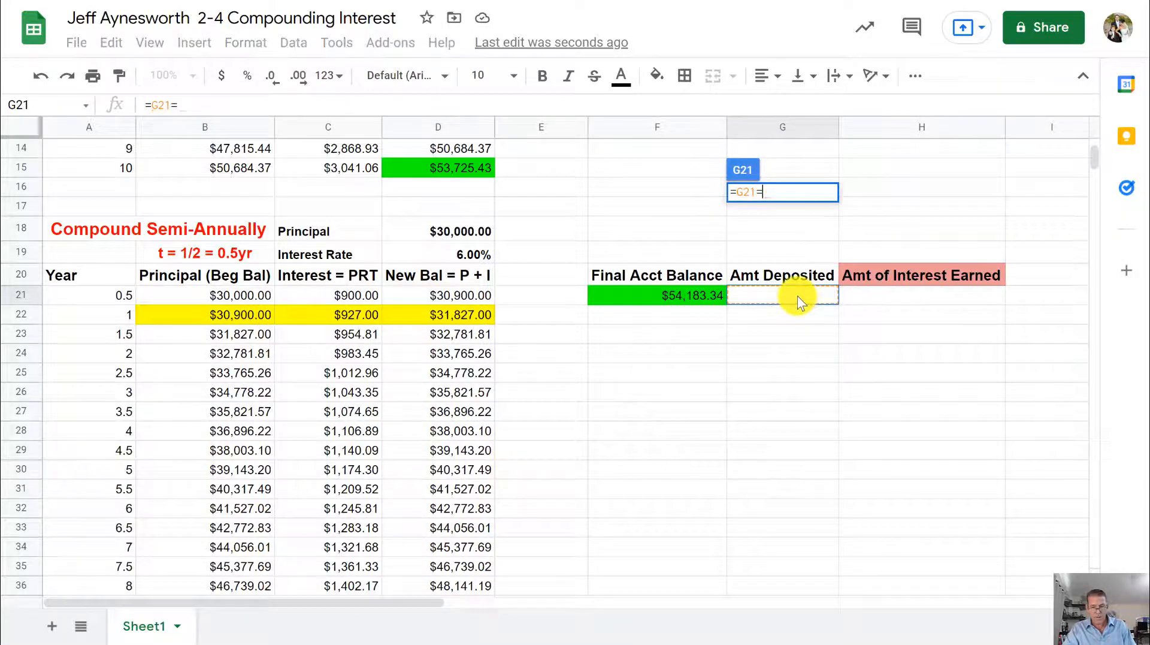
key(BackSpace)
key(BackSpace)
key(BackSpace)
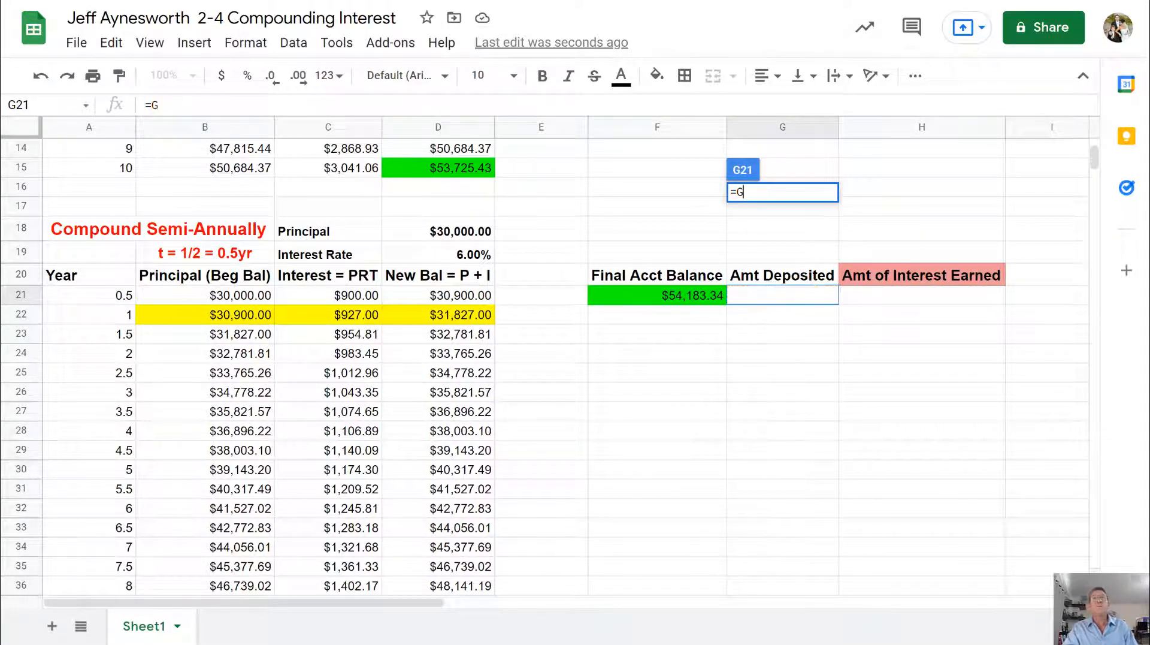
key(BackSpace)
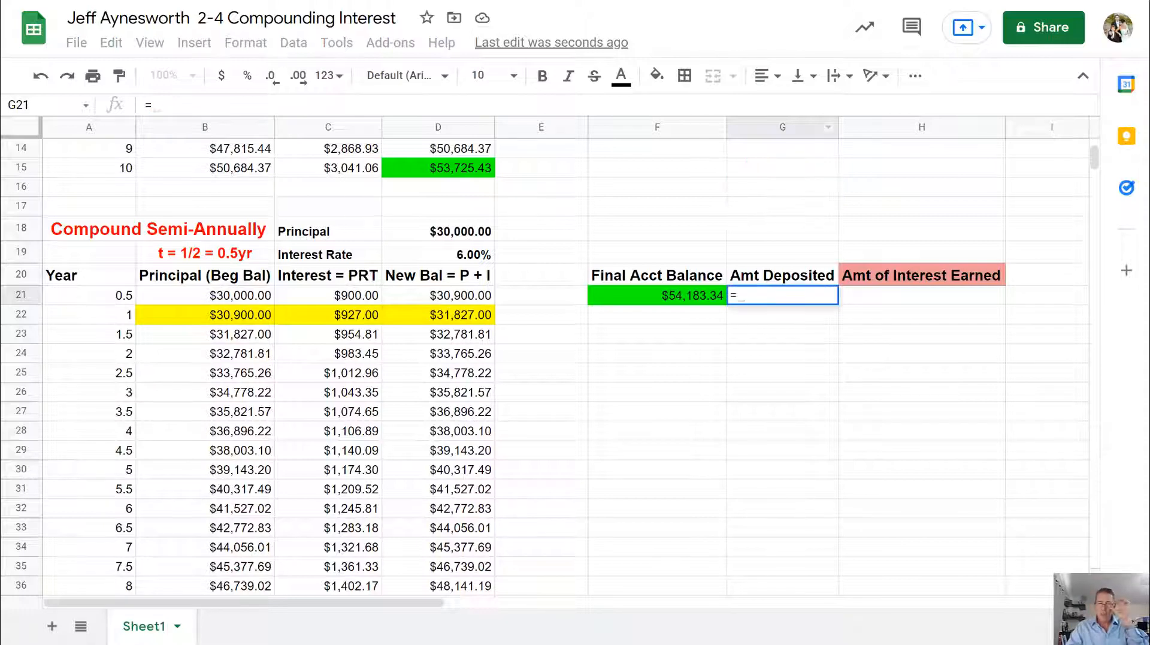
click(480, 228)
key(Return)
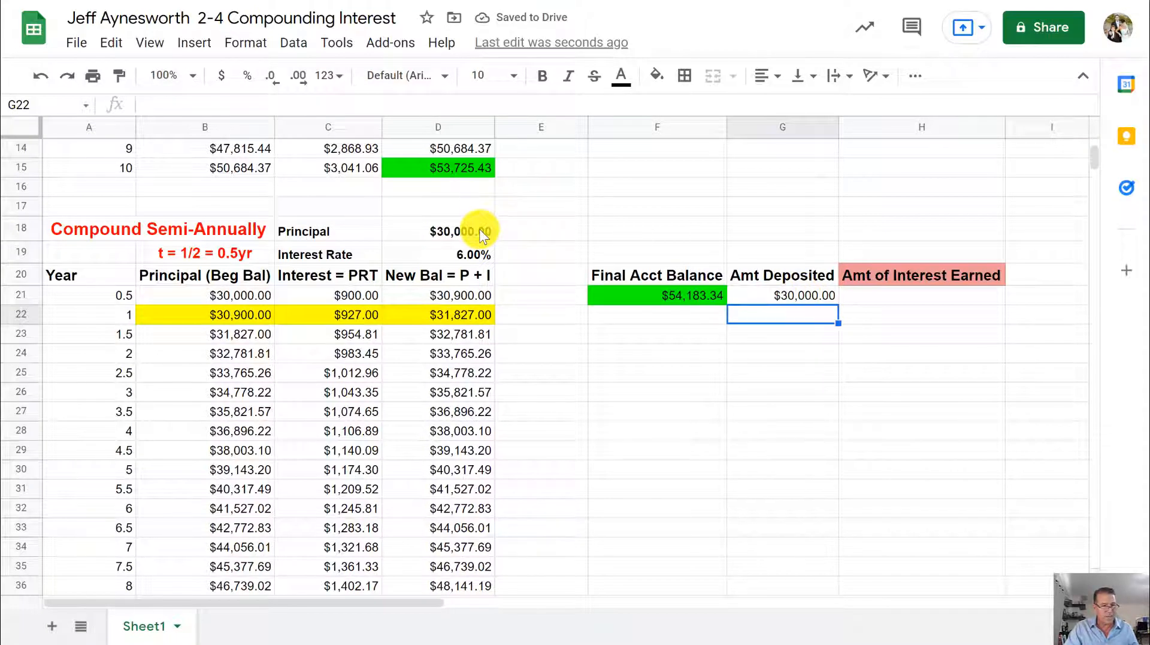
Calculate the semi-annual Amt of Interest Earned in H21 with the formula =F21-G21.
click(890, 293)
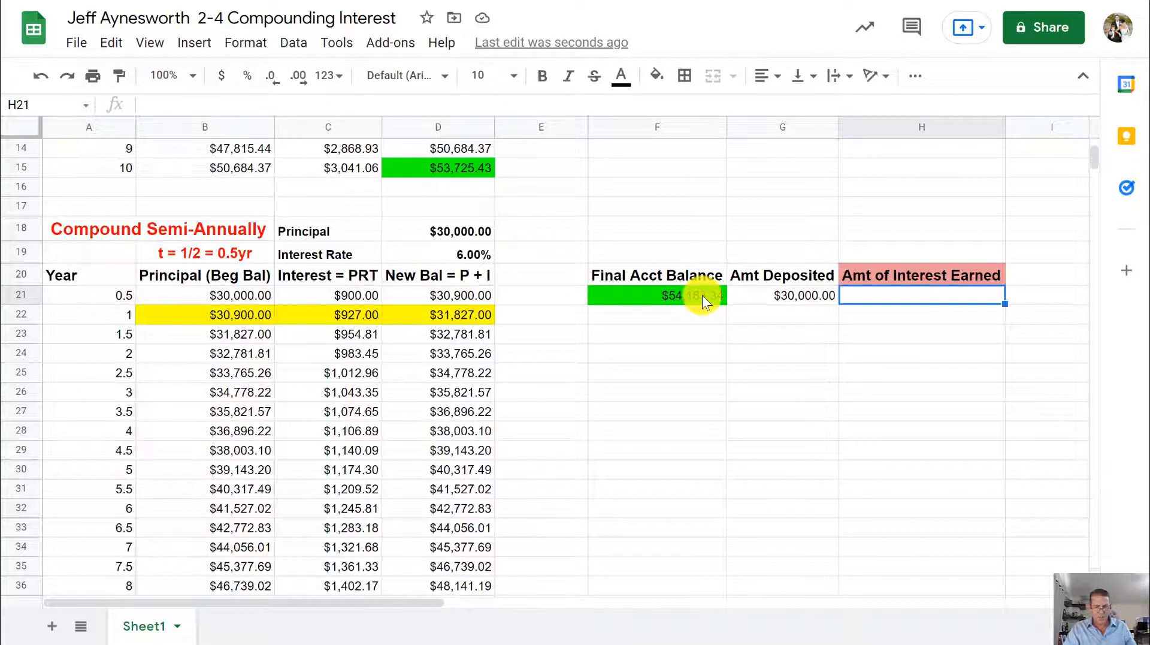
text(=)
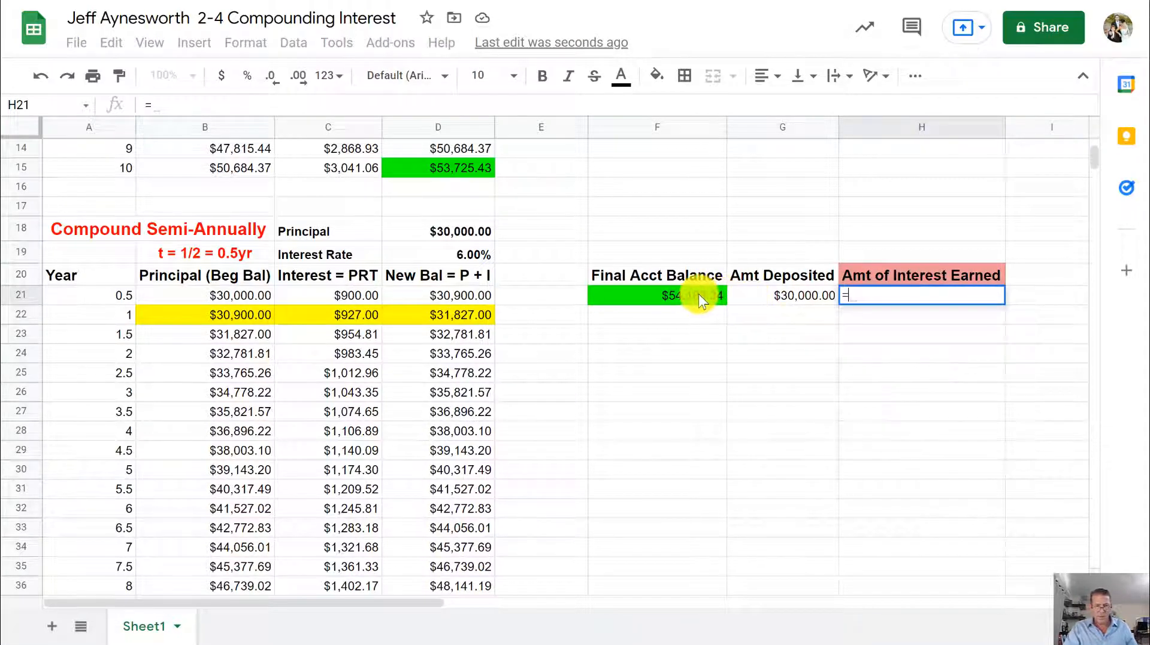
click(699, 297)
text(-)
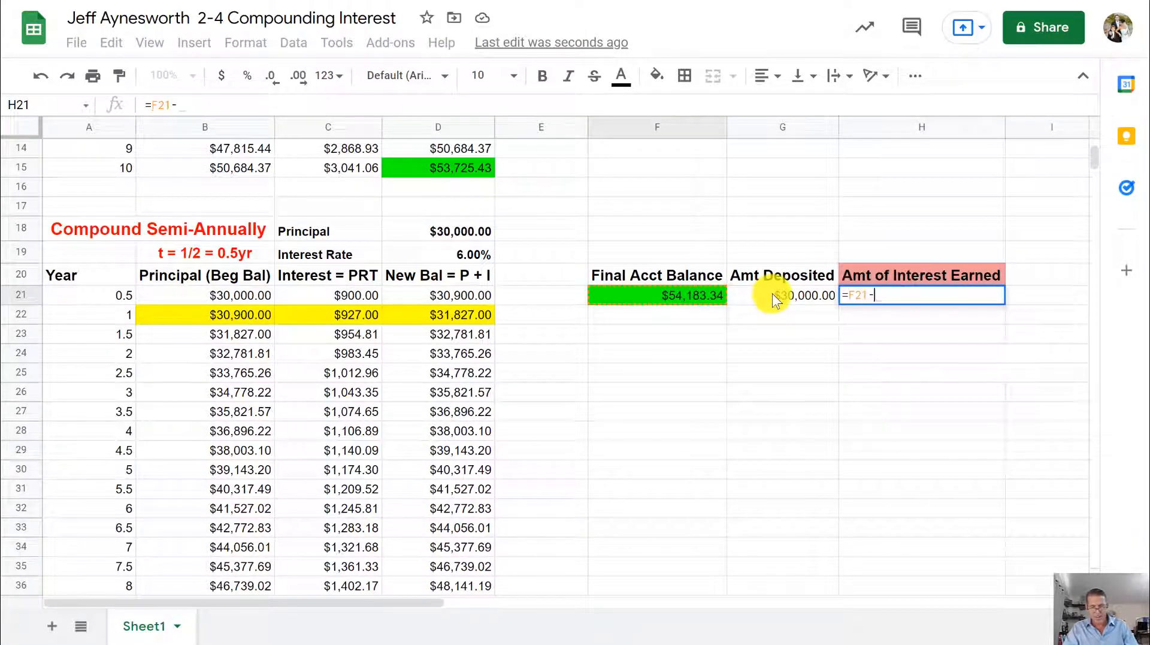
click(772, 294)
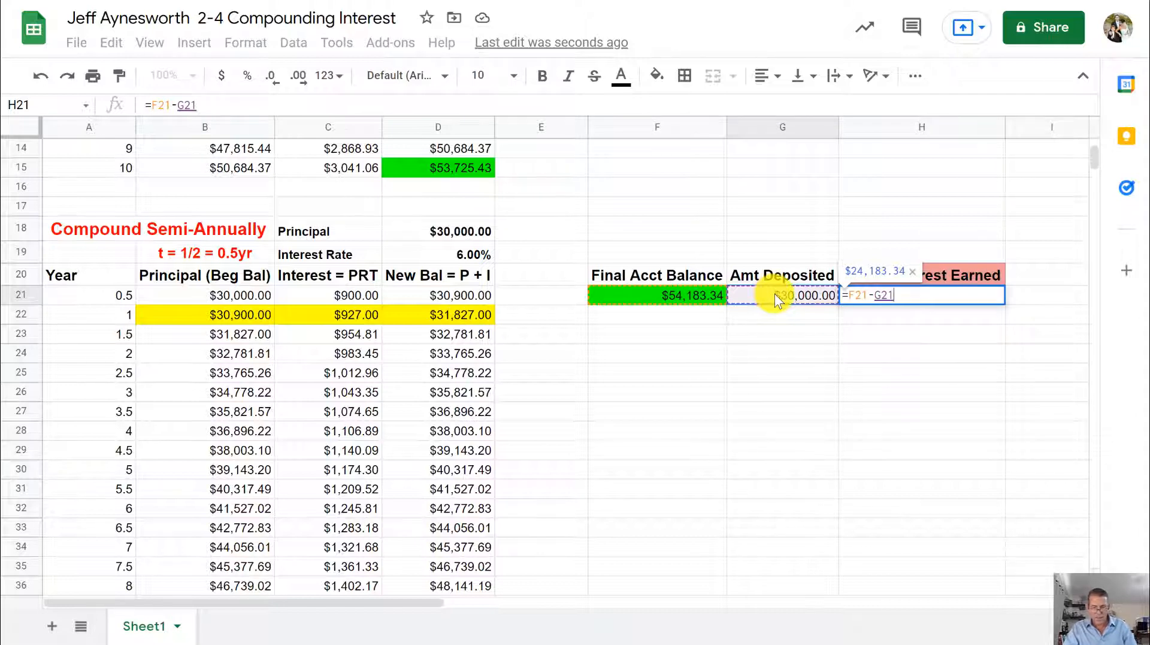
key(Return)
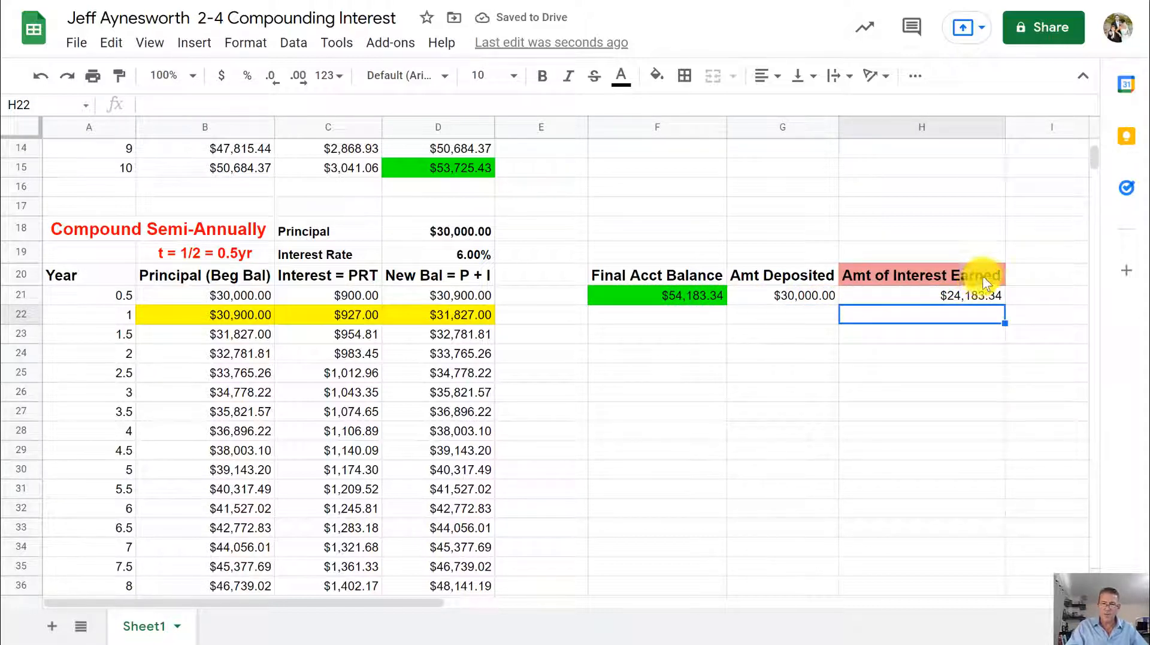
Apply the light red fill of the Amt of Interest Earned header to H20:H21 of the semi-annual summary.
scroll(989, 264, up, 4)
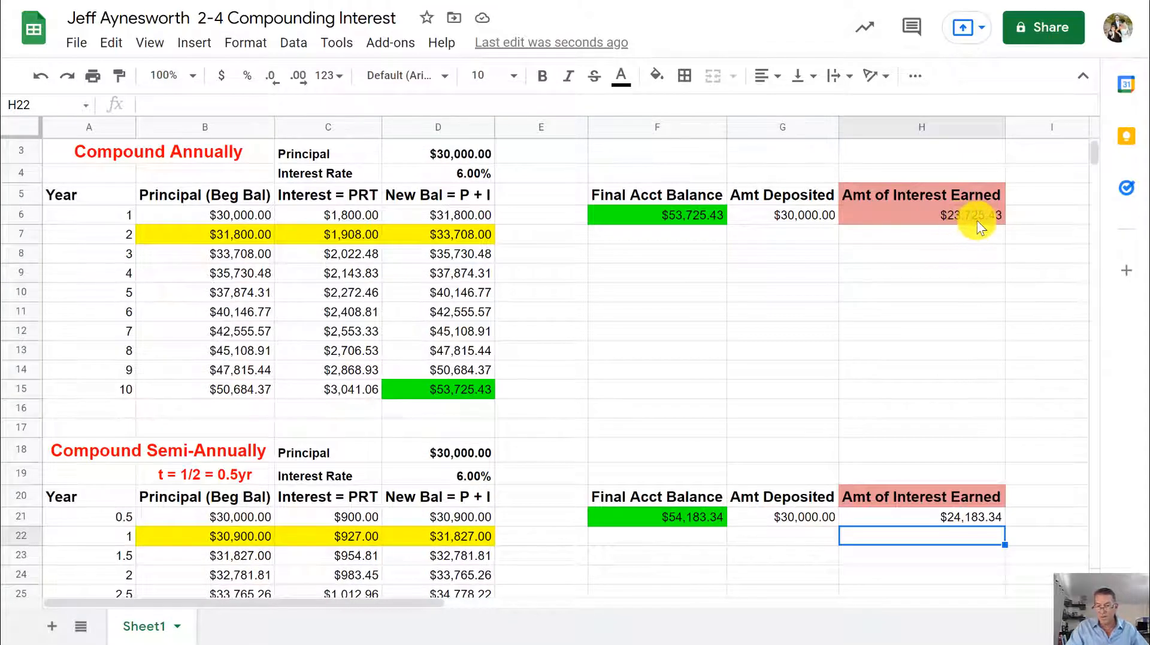
click(984, 519)
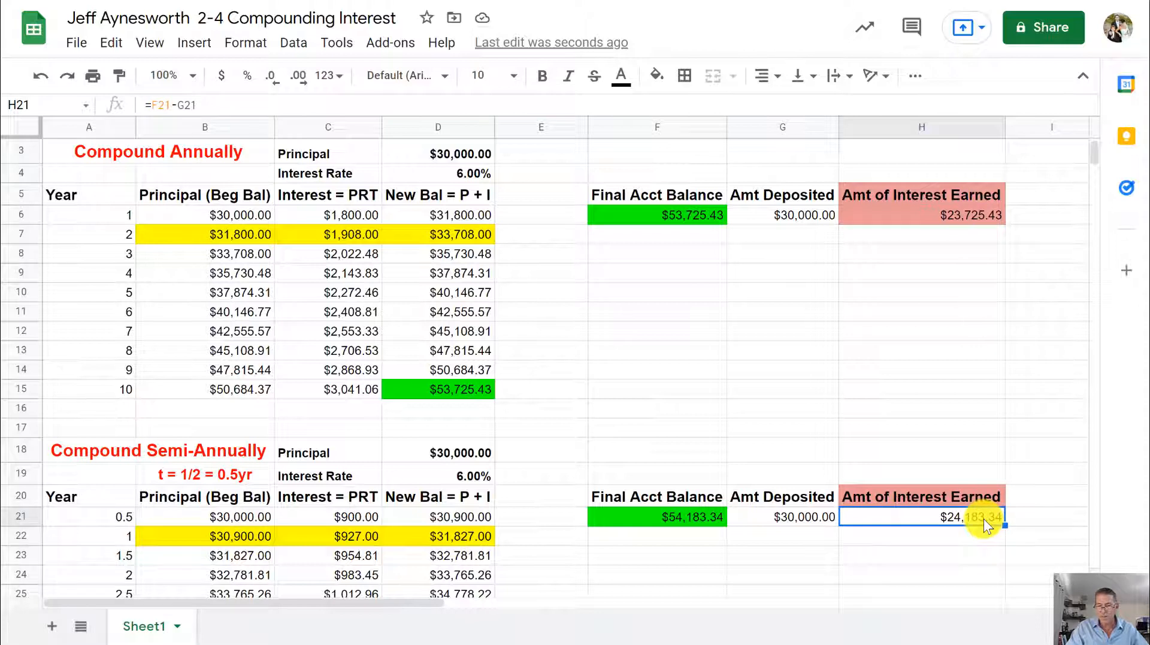
drag(984, 501, 984, 516)
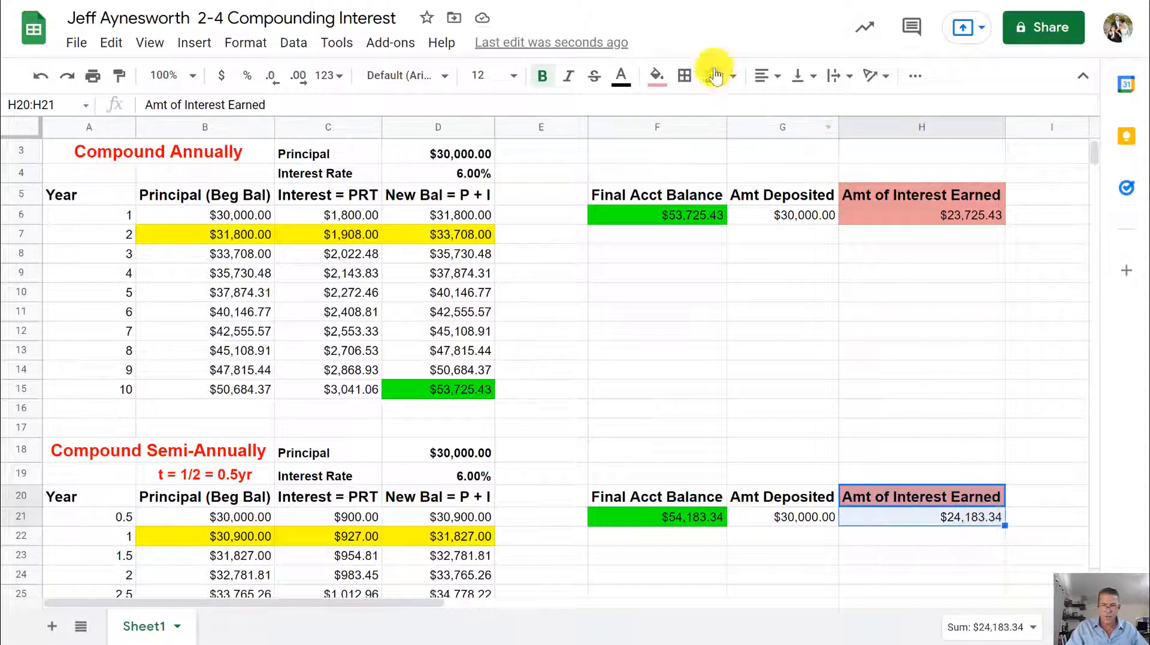
click(657, 76)
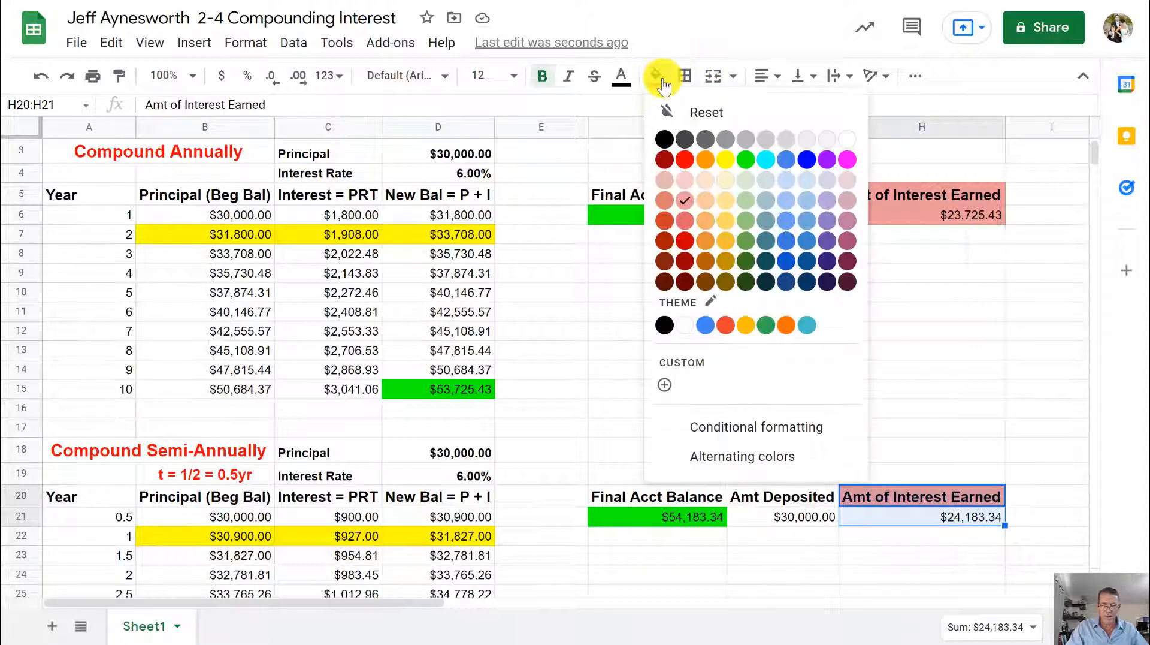
click(686, 206)
click(908, 352)
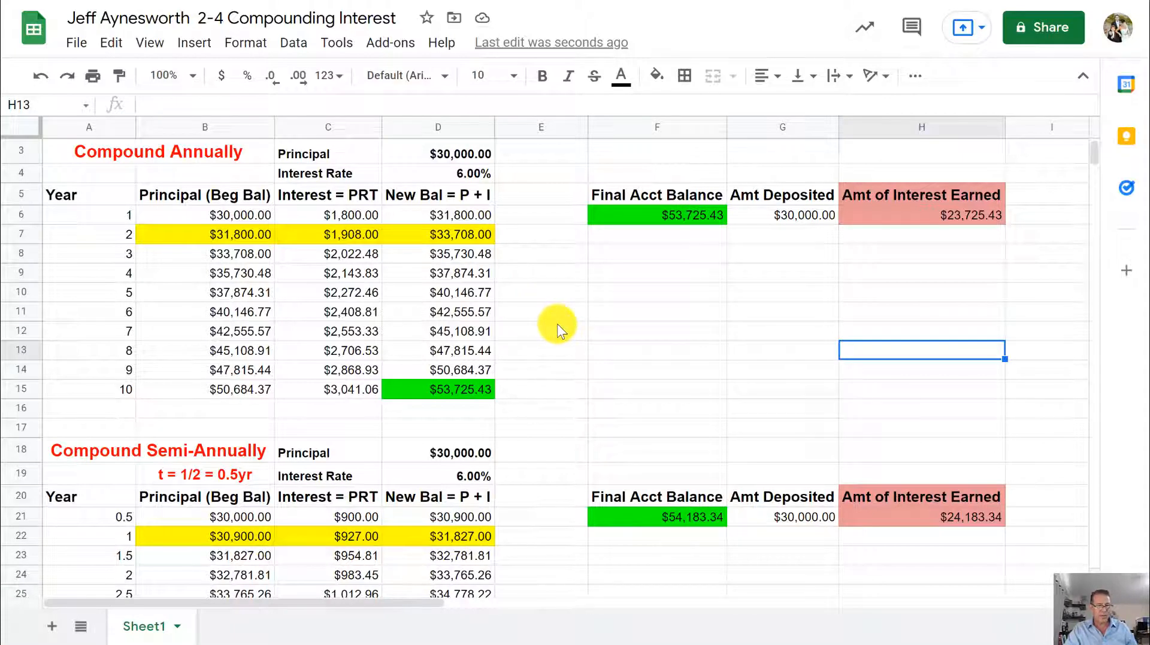
Copy the semi-annual heading block A18:H20 and paste it below the table starting at A43.
scroll(638, 350, down, 2)
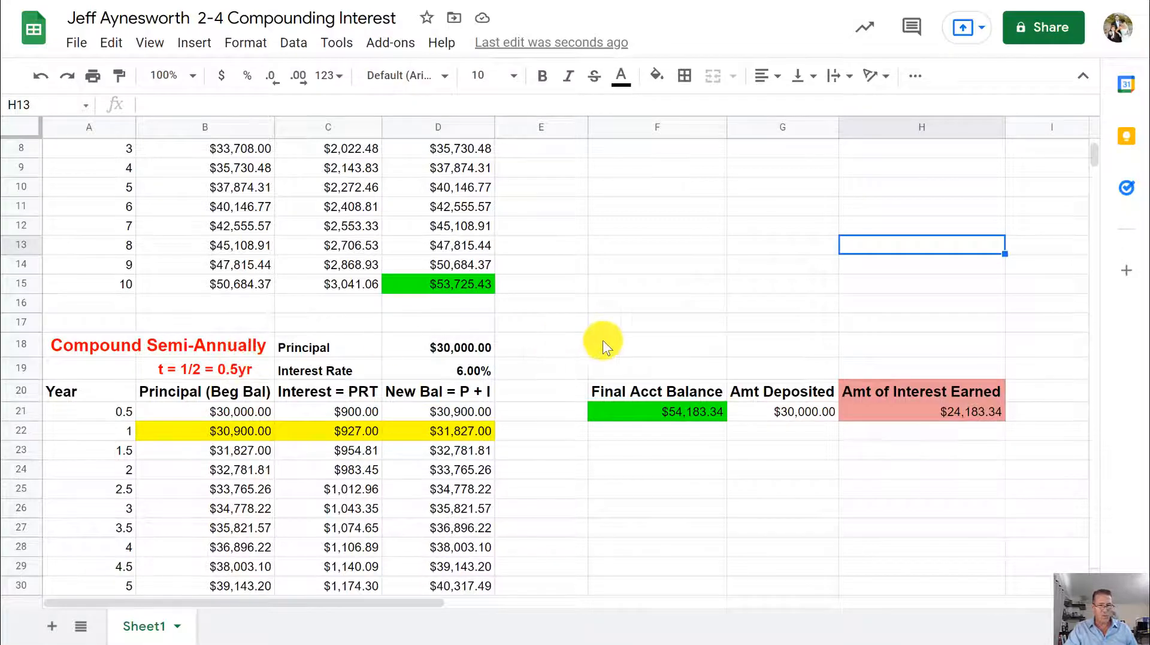
scroll(603, 339, down, 5)
scroll(608, 342, up, 3)
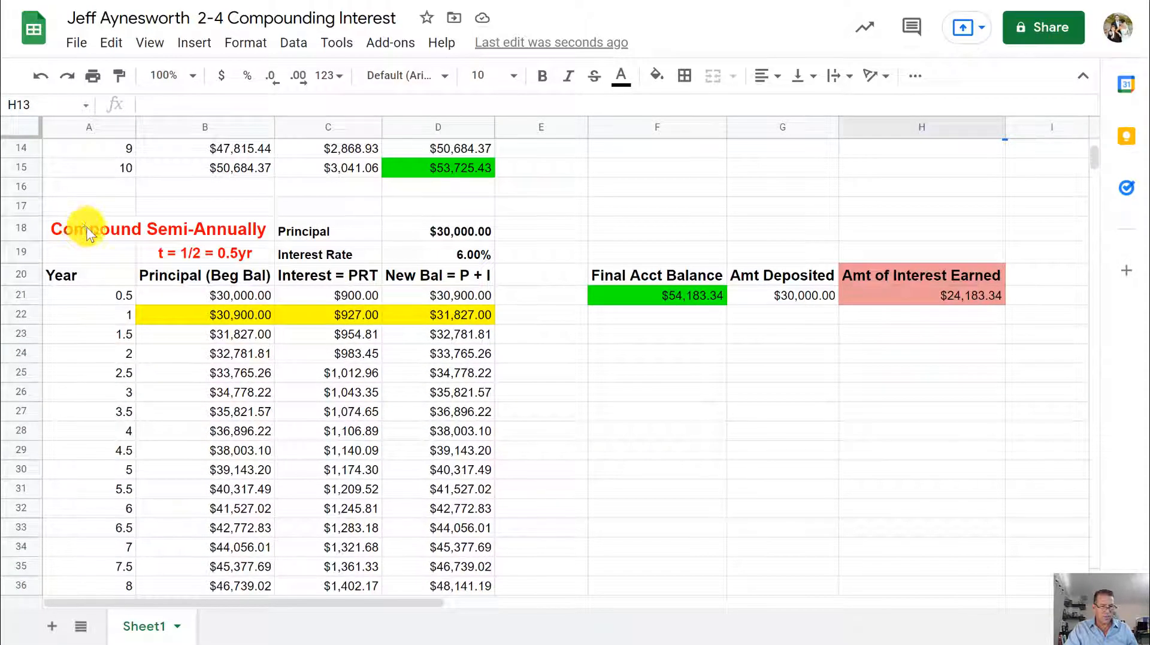
drag(78, 228, 898, 277)
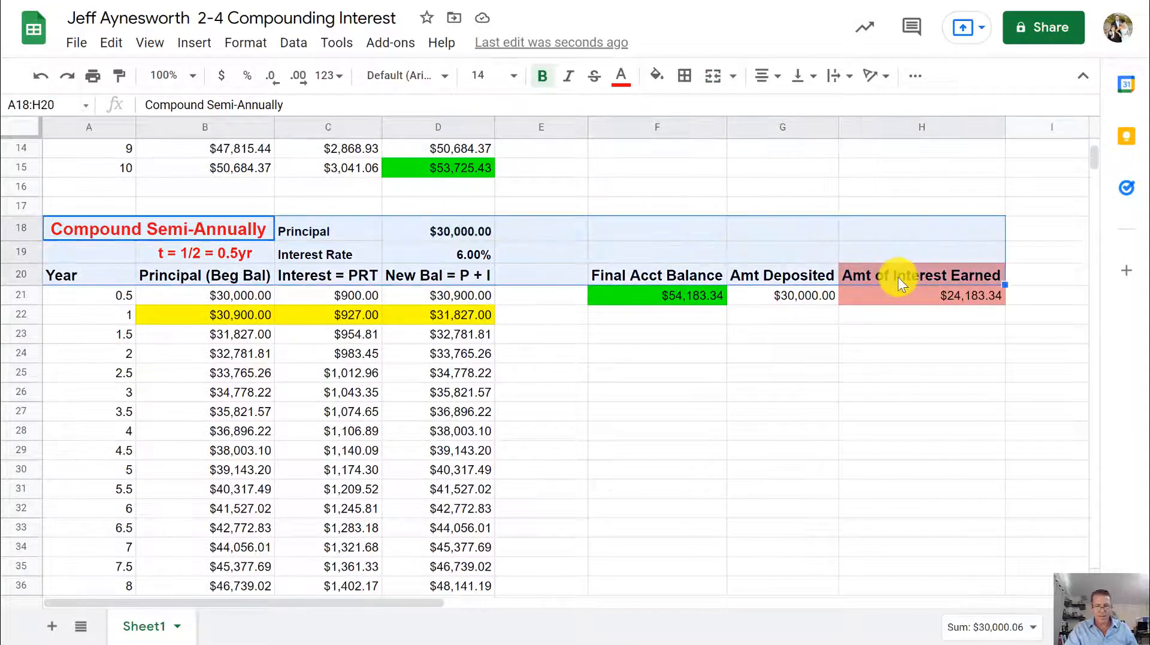
key(ctrl+c)
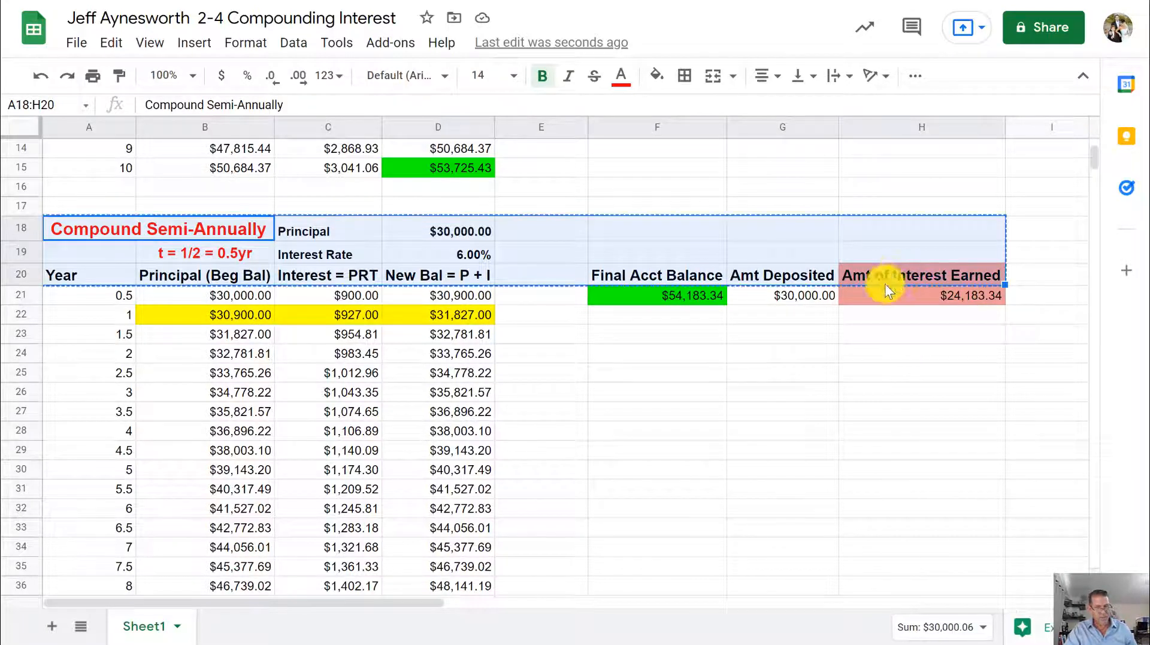
scroll(689, 411, down, 3)
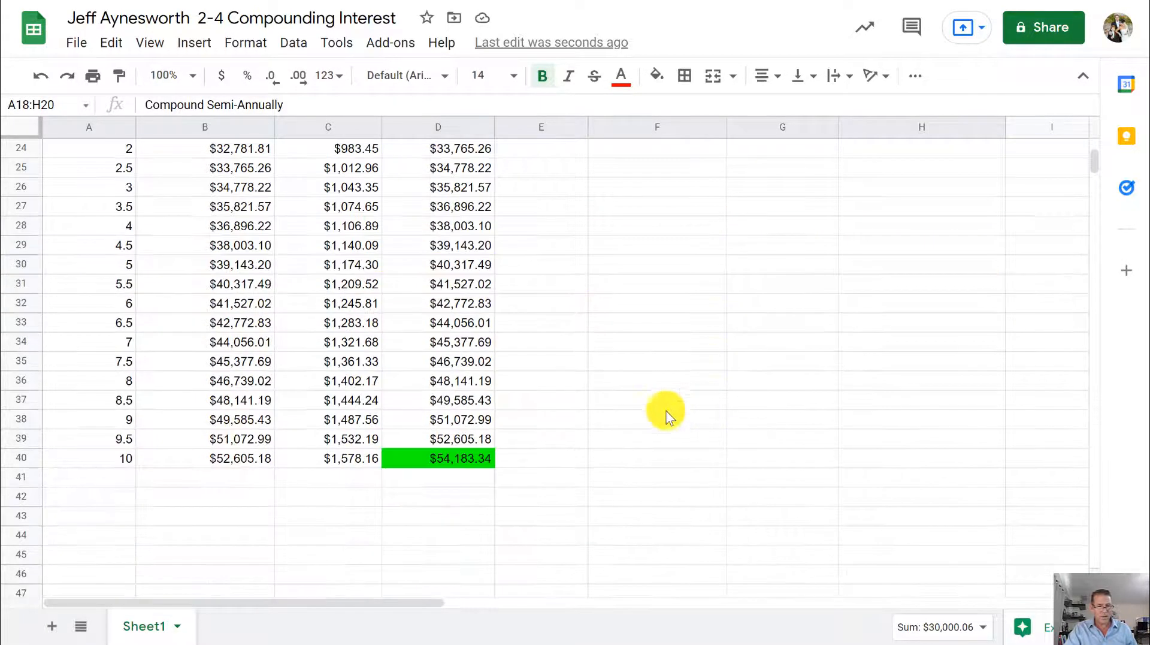
click(103, 515)
key(ctrl+v)
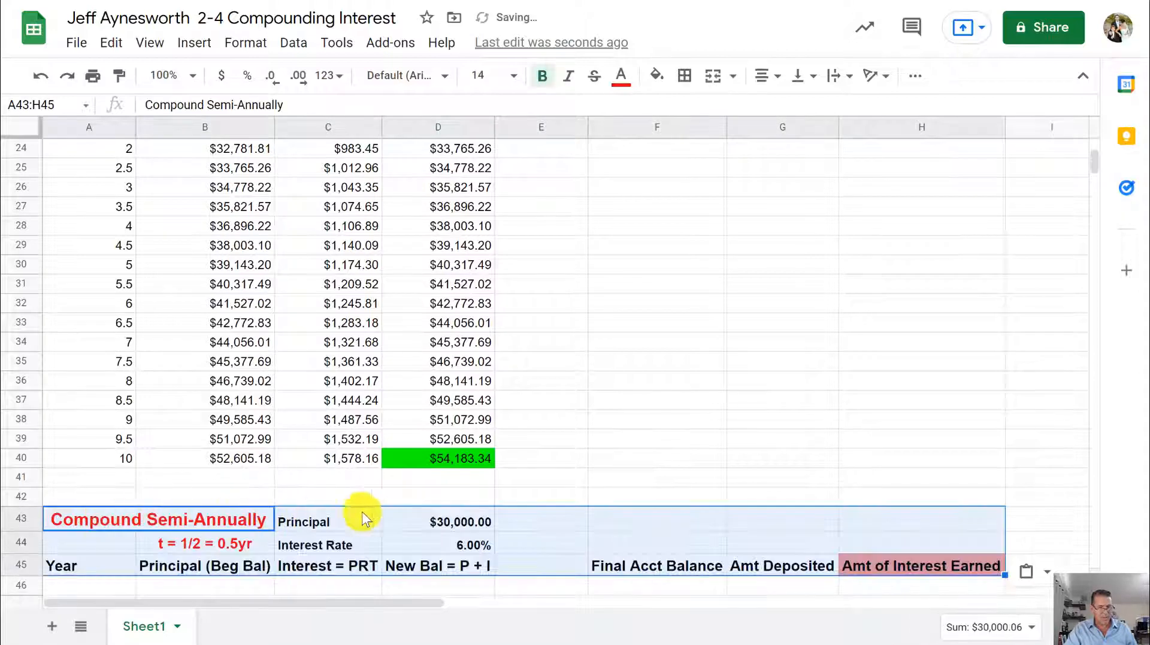
click(689, 420)
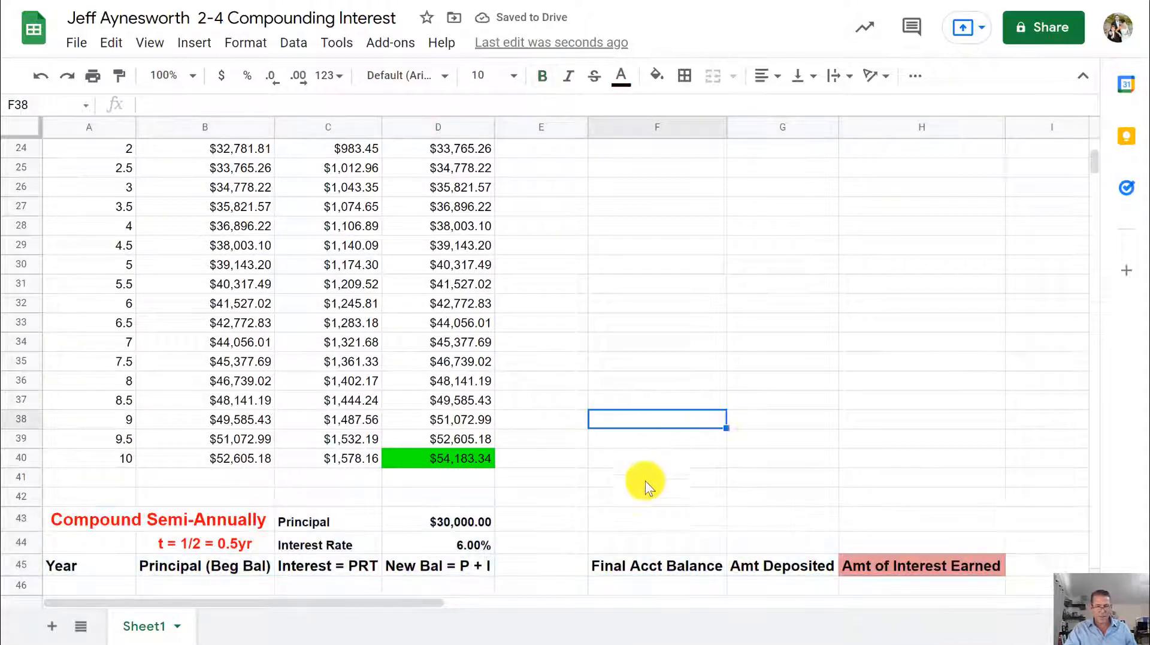
Change the copied table's title in A43 to "Compound Quarterly,".
scroll(626, 512, down, 2)
scroll(622, 497, down, 2)
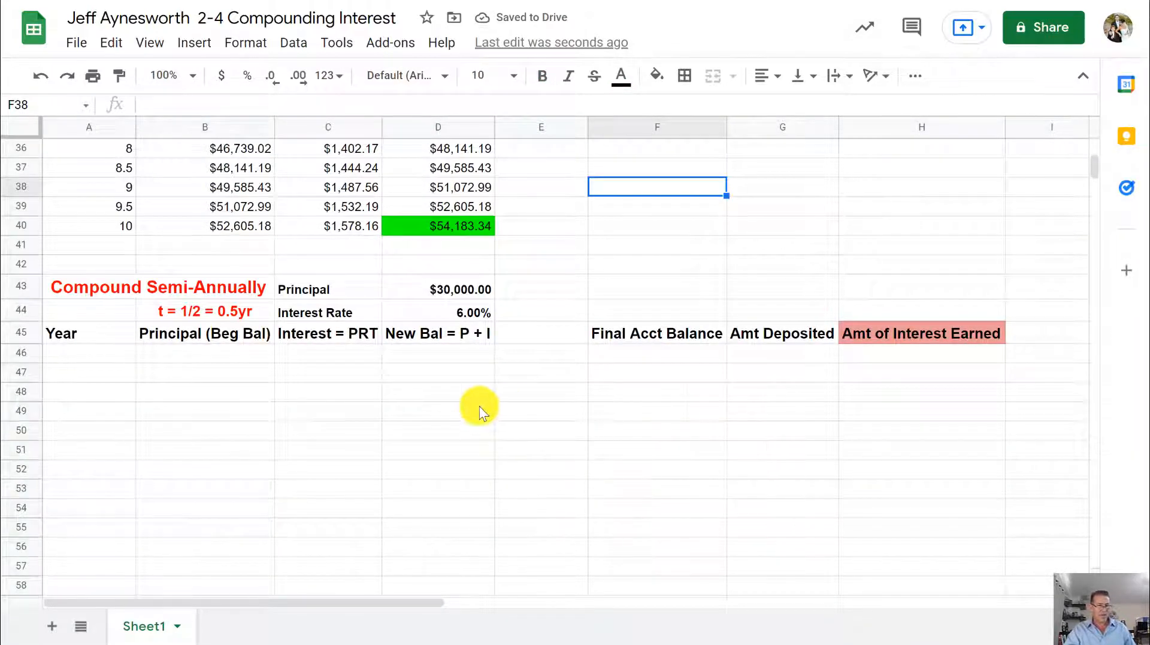
double_click(206, 286)
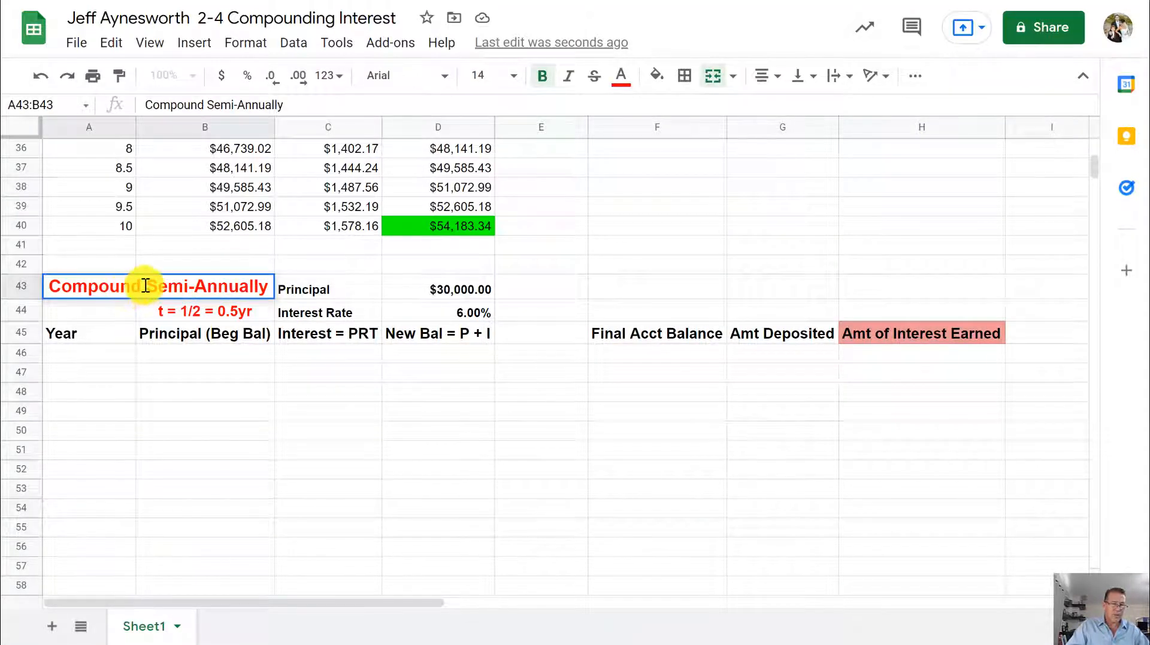
drag(146, 286, 279, 292)
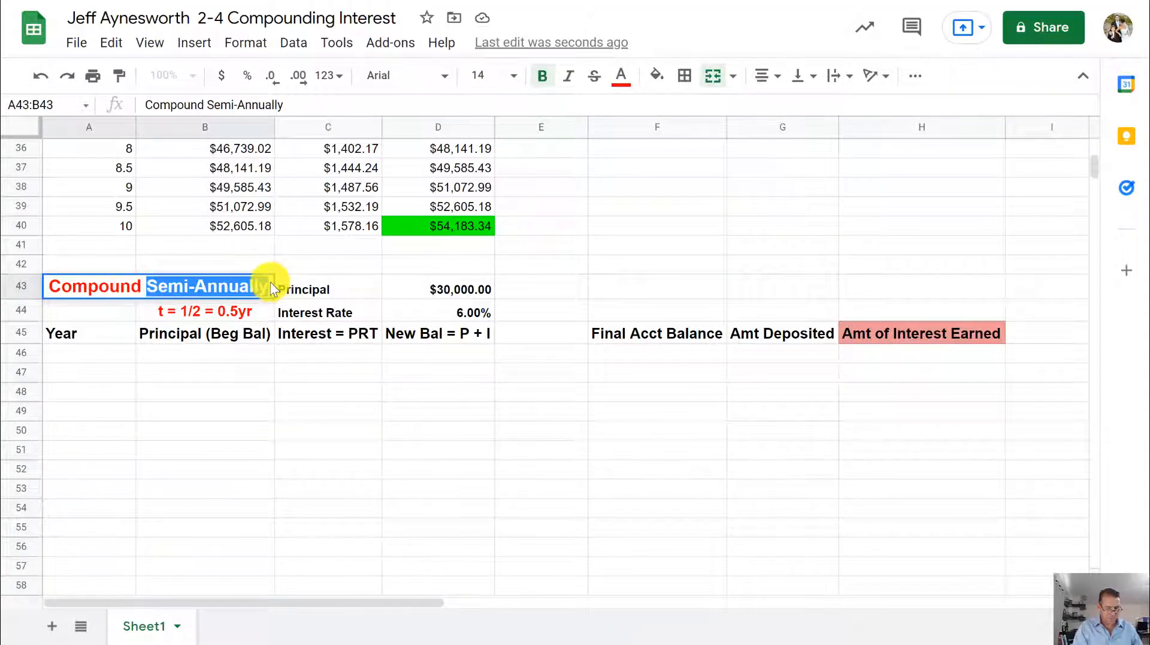
text(u)
key(BackSpace)
text(Q)
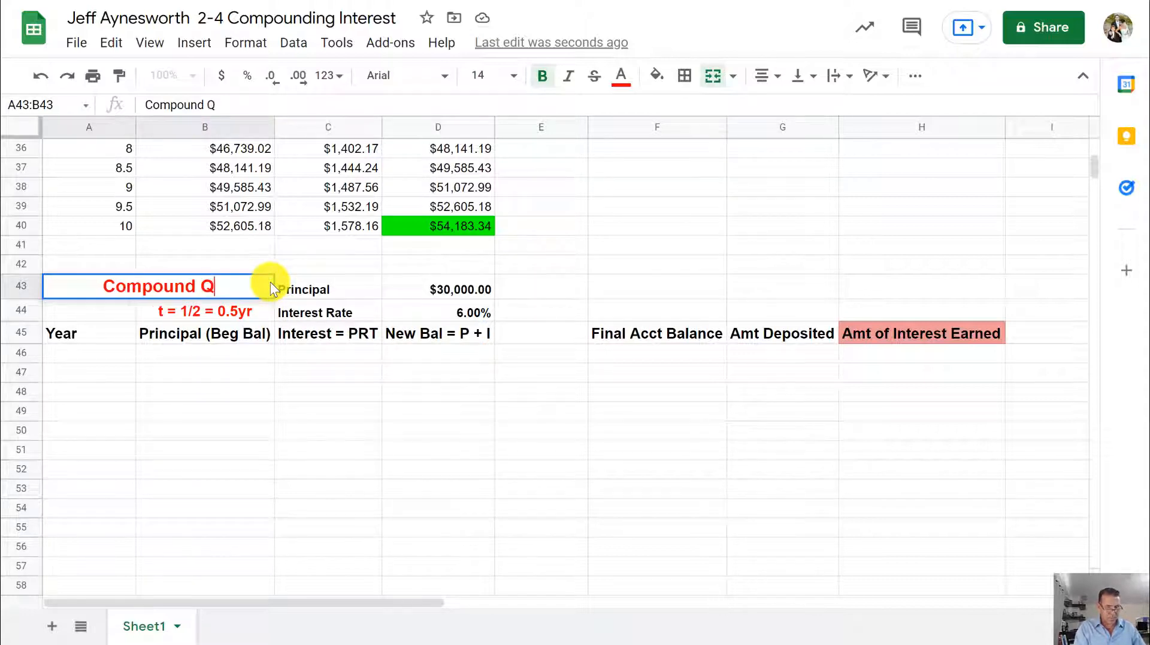
text(uarterly)
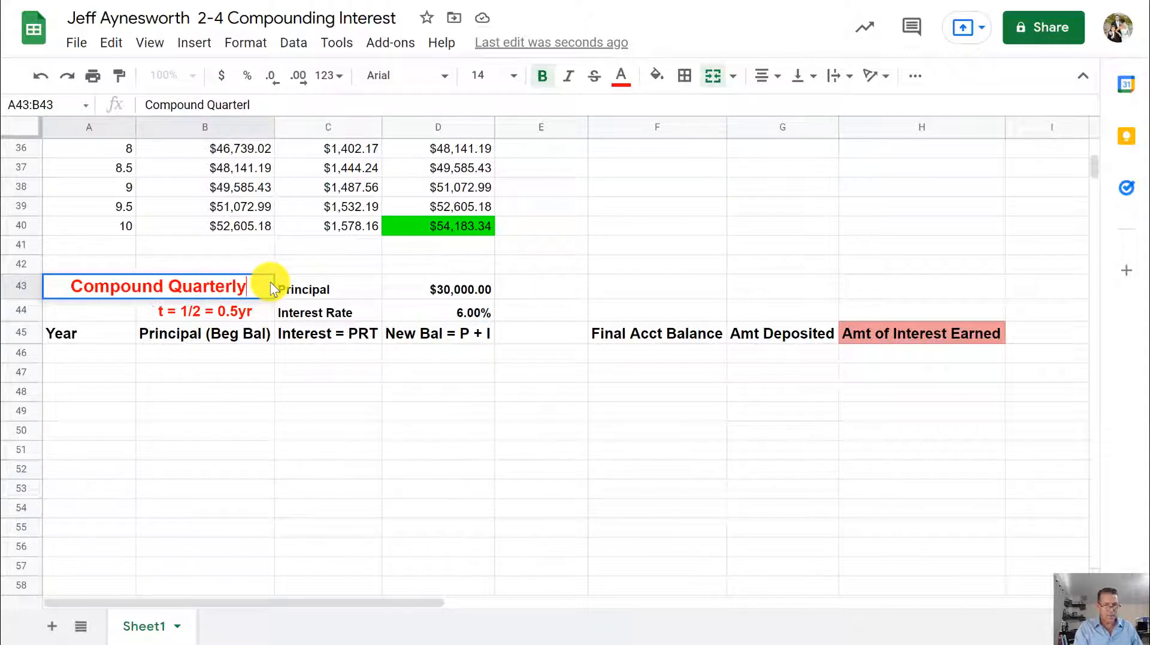
text(,)
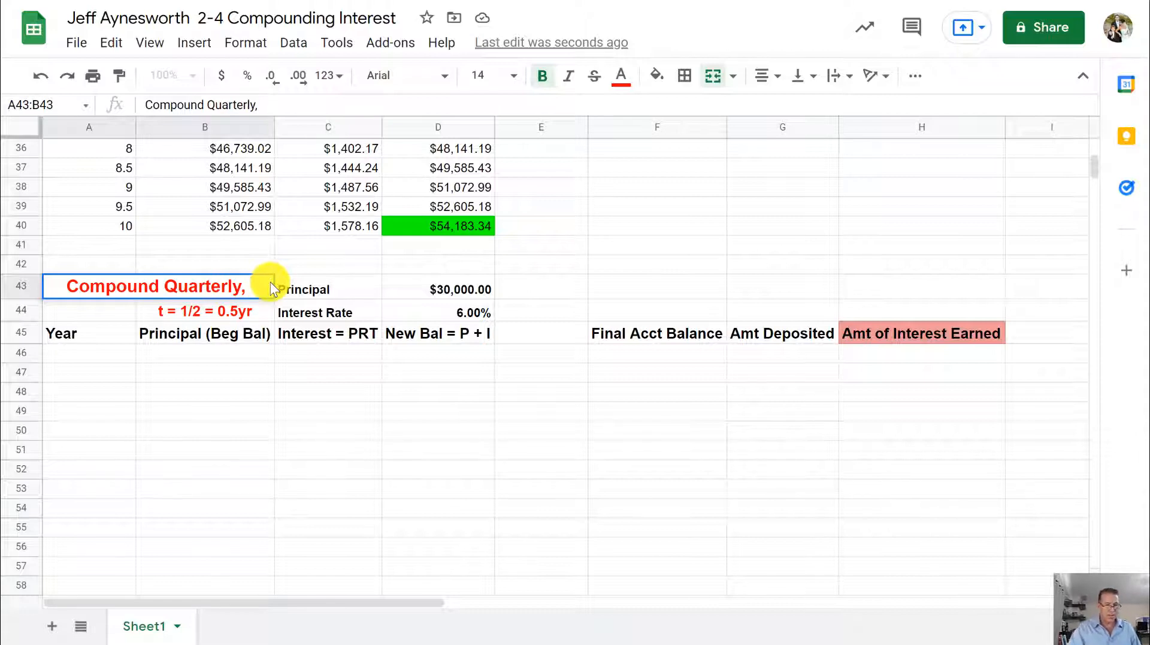
Edit the time period label in B44 to read "t = 1/4 = 0.25yr".
click(201, 314)
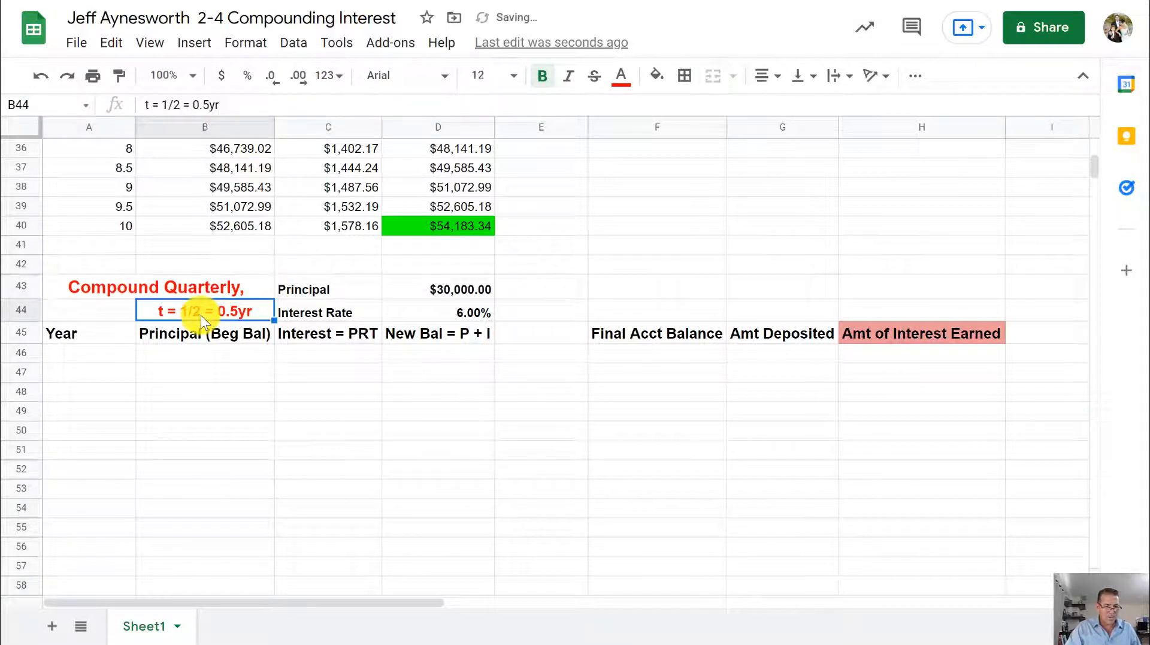
double_click(201, 315)
drag(193, 311, 202, 311)
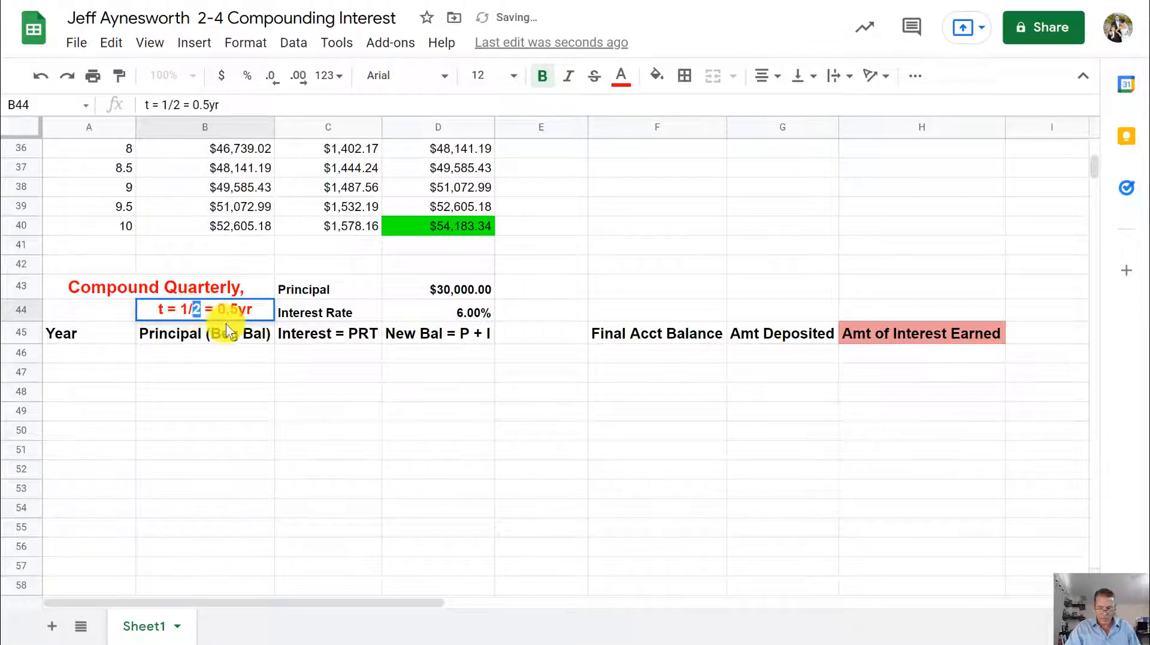
text(4)
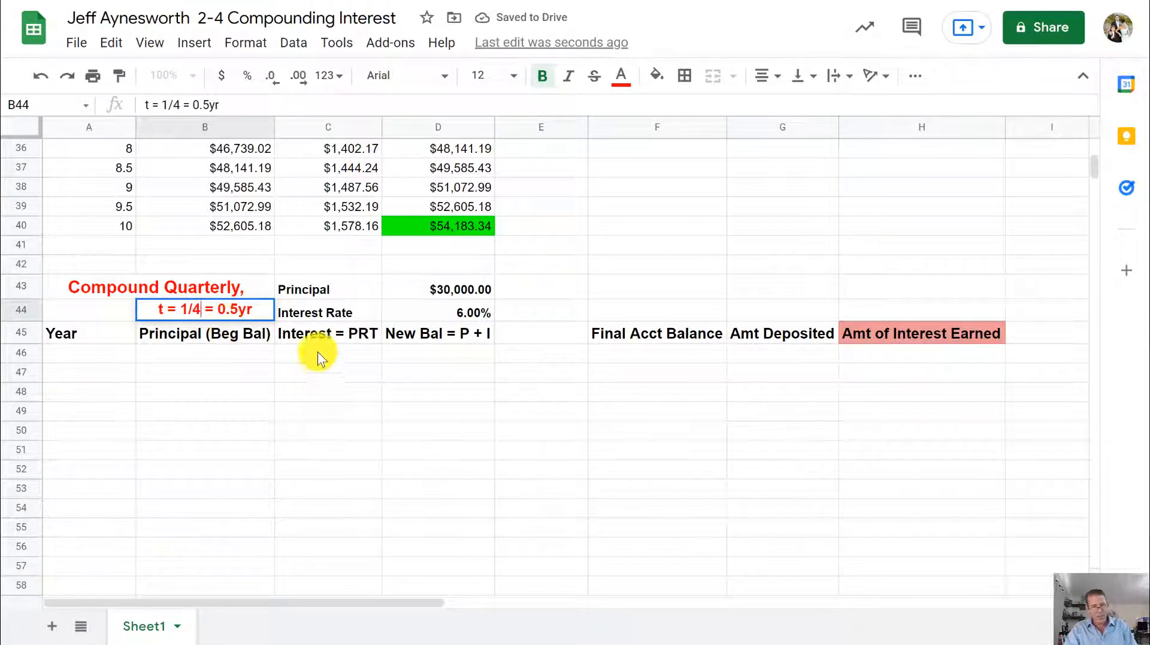
click(238, 315)
key(BackSpace)
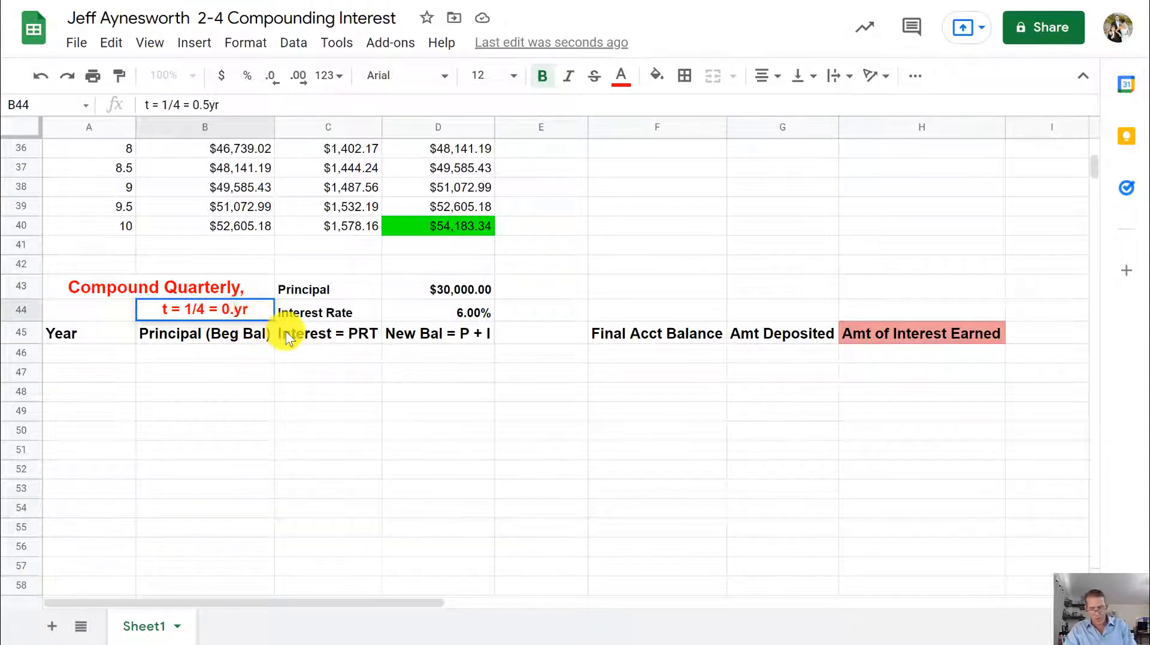
text(25)
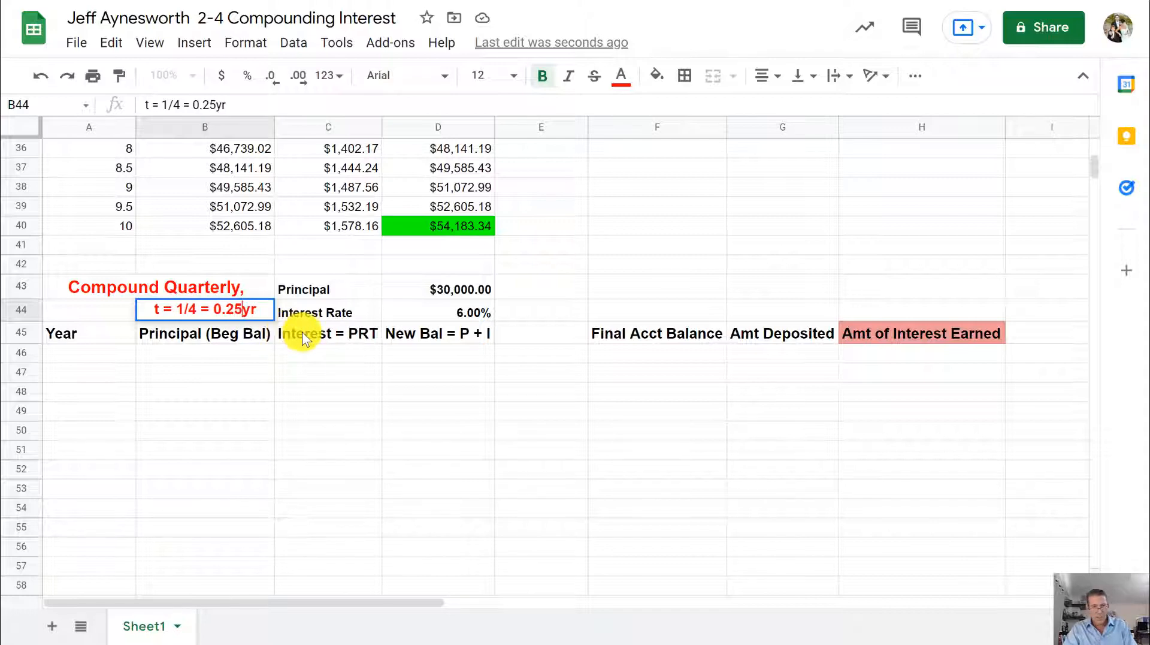
Remove the trailing comma from the title in A43 so it reads "Compound Quarterly".
click(253, 287)
triple_click(251, 288)
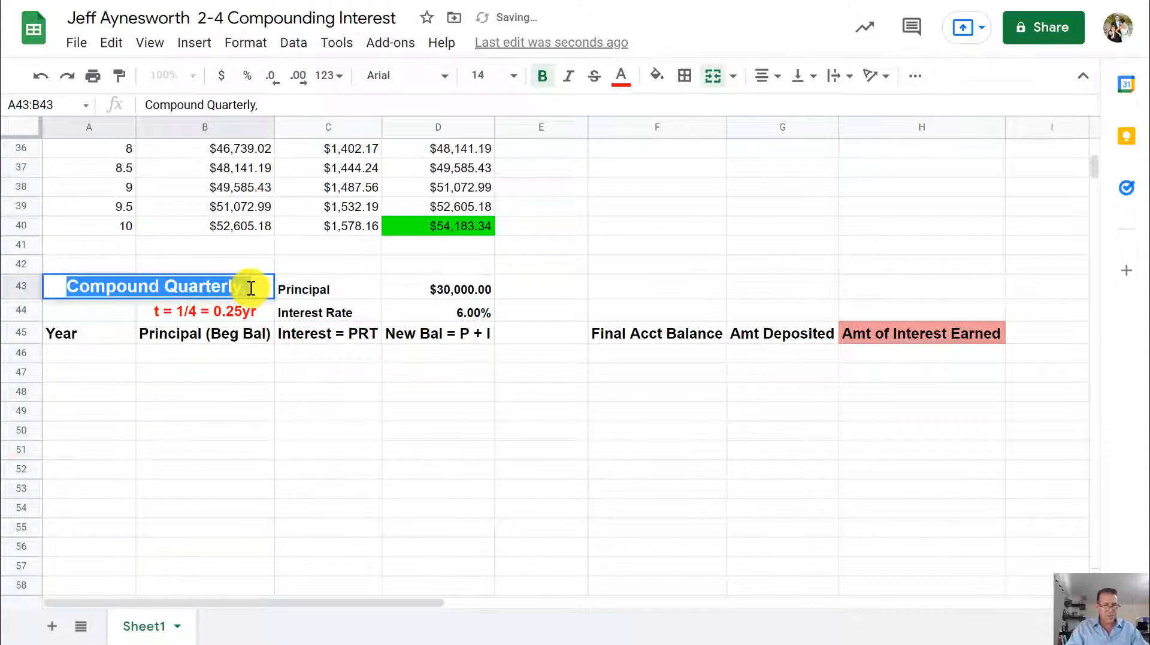
click(254, 294)
key(BackSpace)
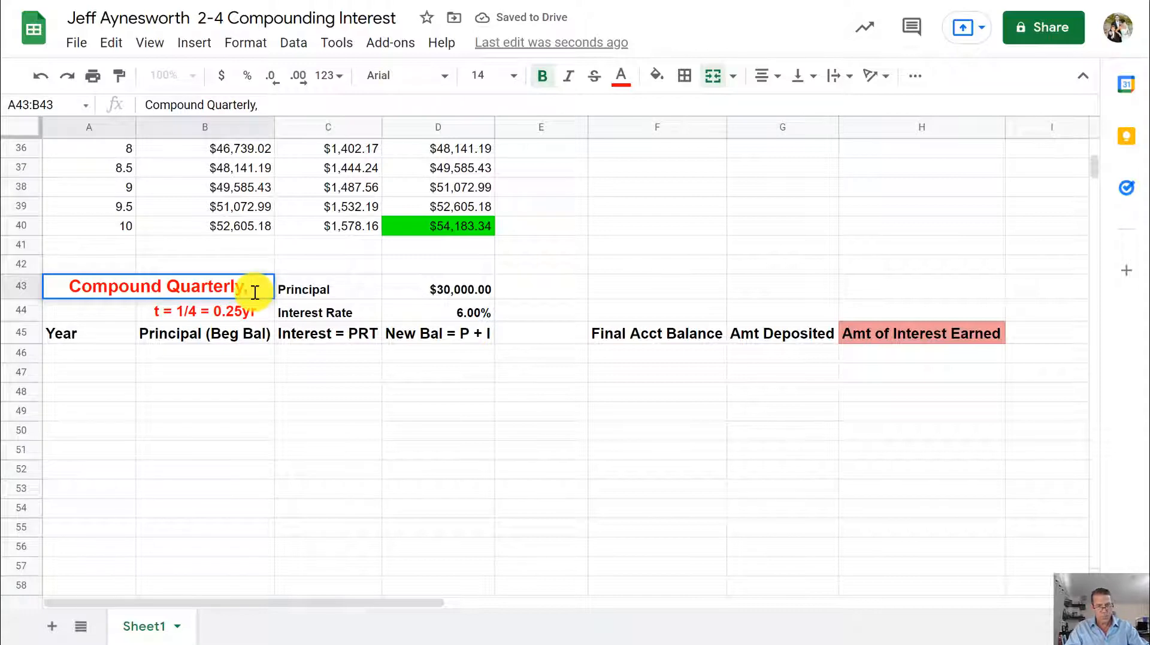
click(254, 358)
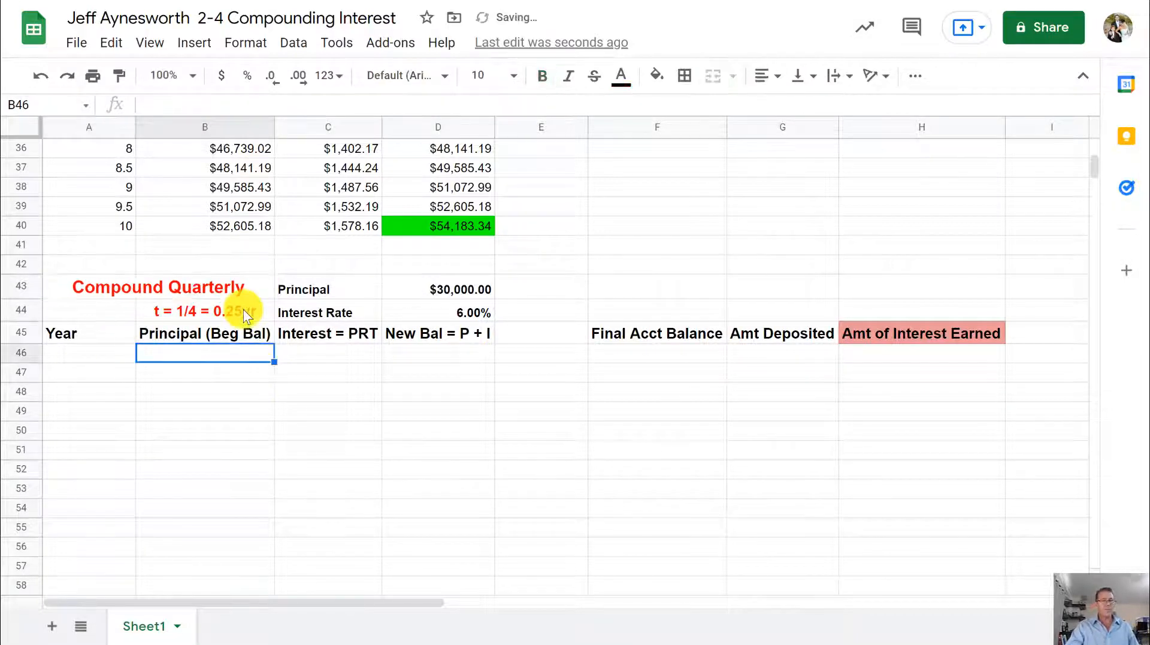
Change the first column heading of the quarterly table in A45 to "Quarters".
click(80, 354)
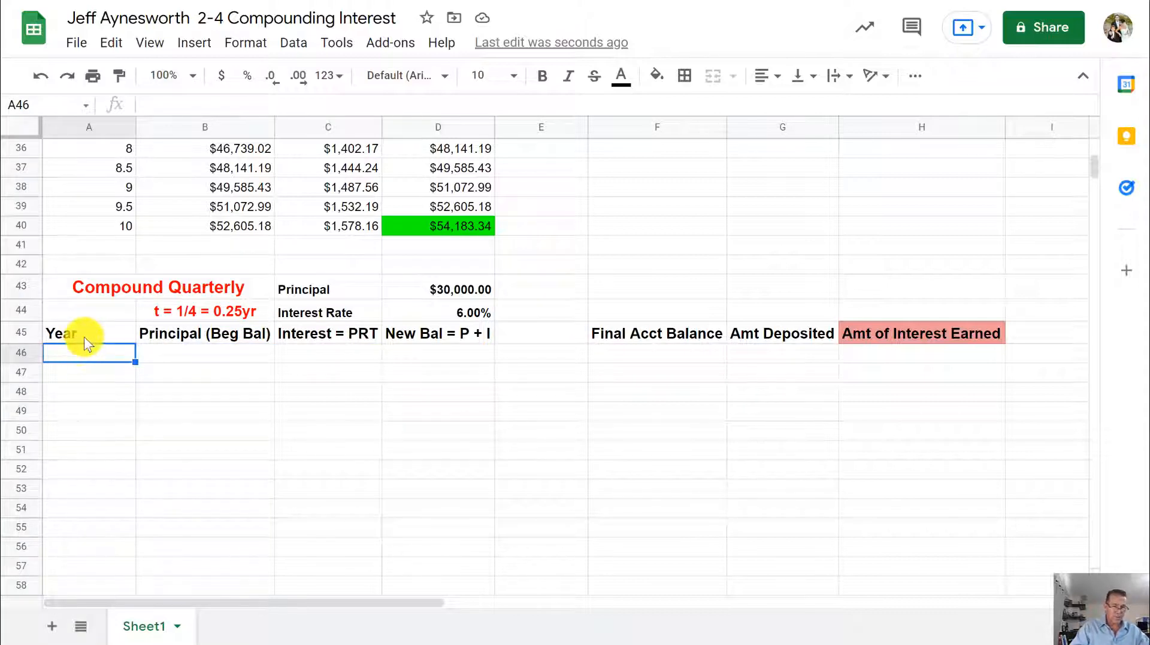
click(87, 329)
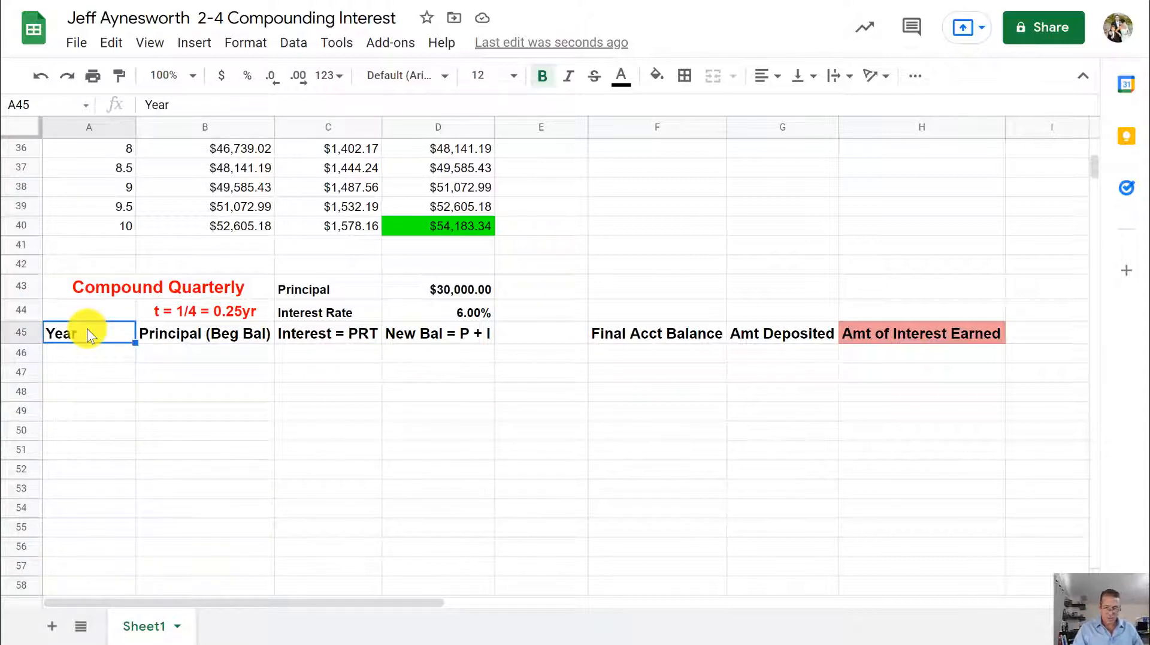
text(Qu)
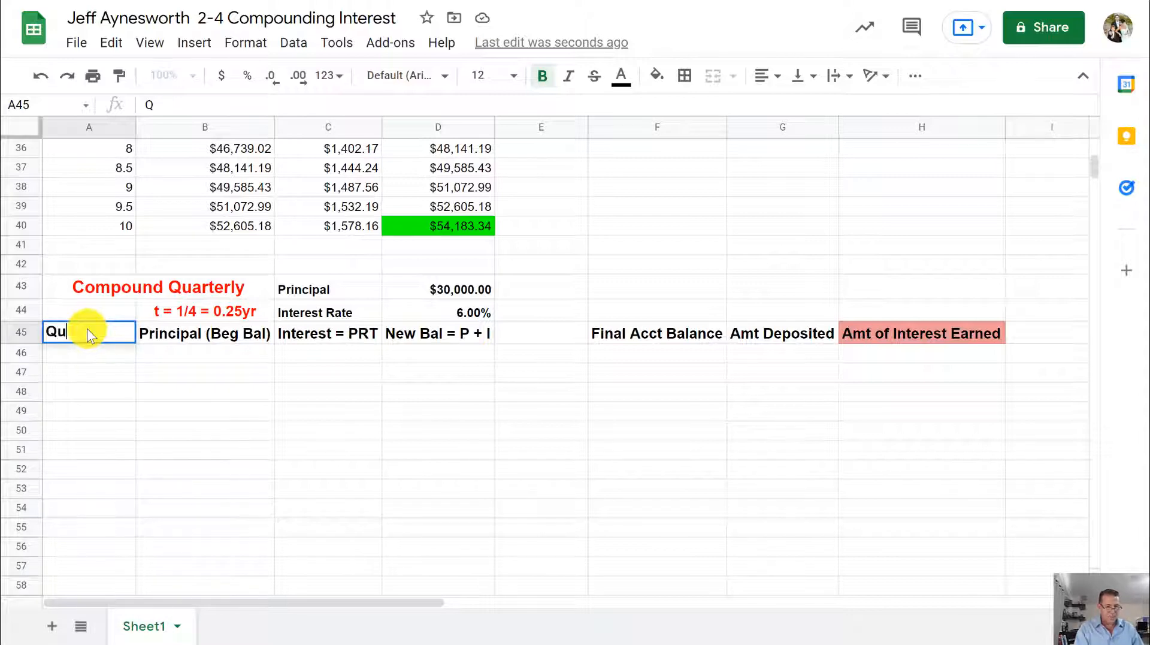
text(arters)
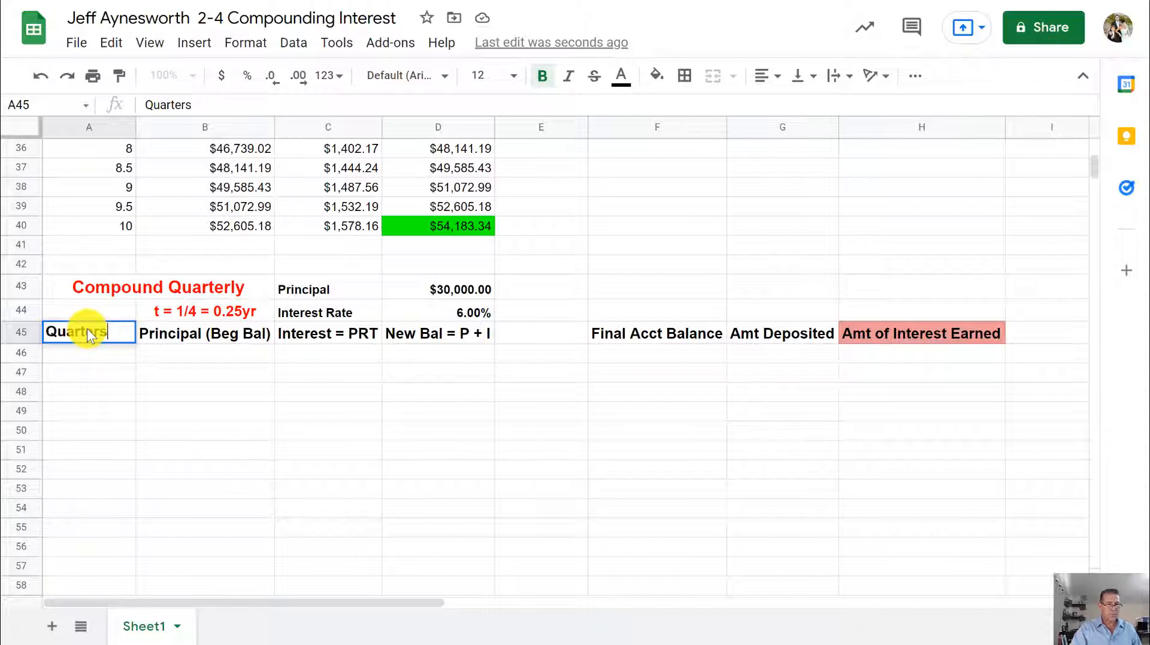
scroll(229, 232, up, 6)
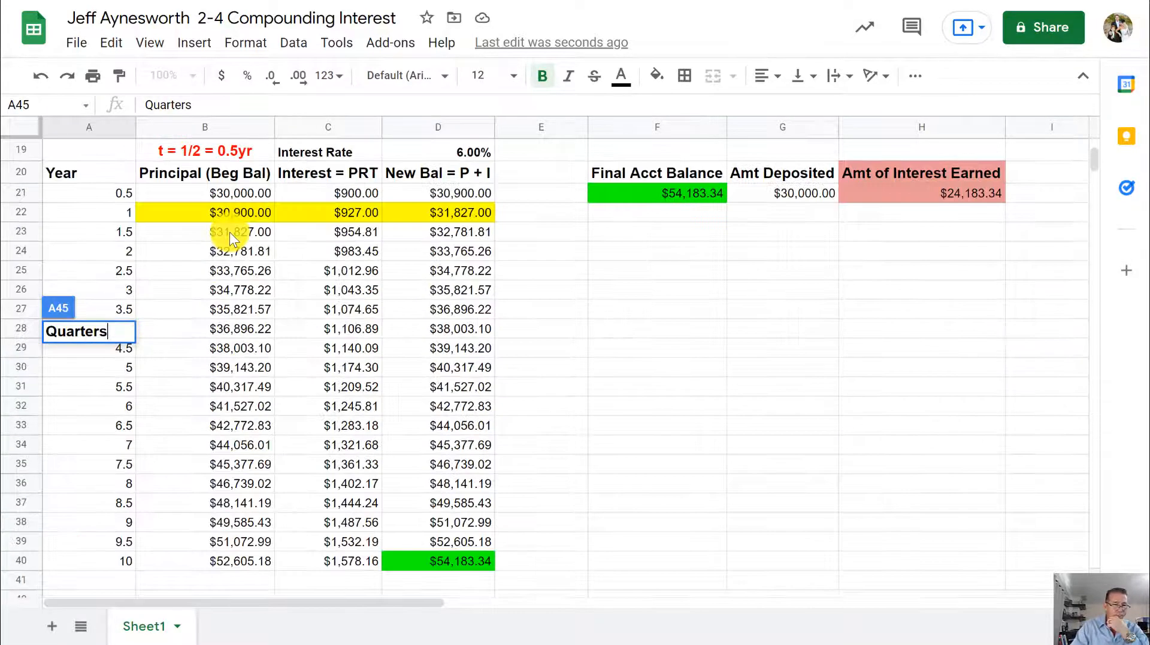
click(72, 175)
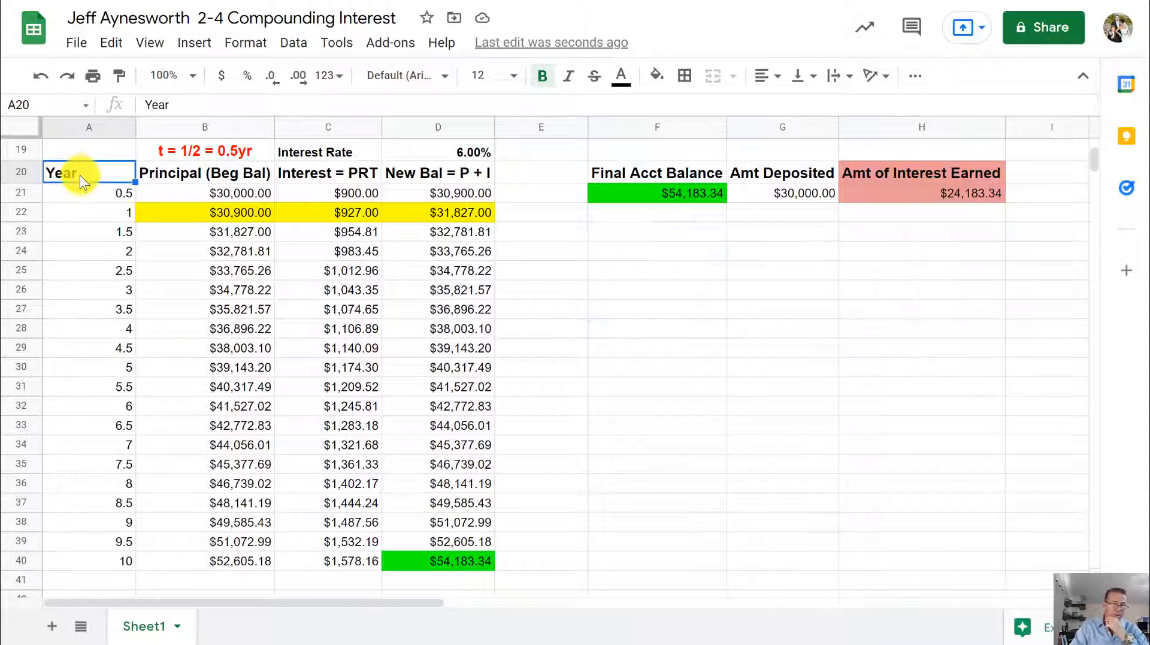
Replace the column heading in A45 of the quarterly table with "Years".
scroll(155, 264, down, 8)
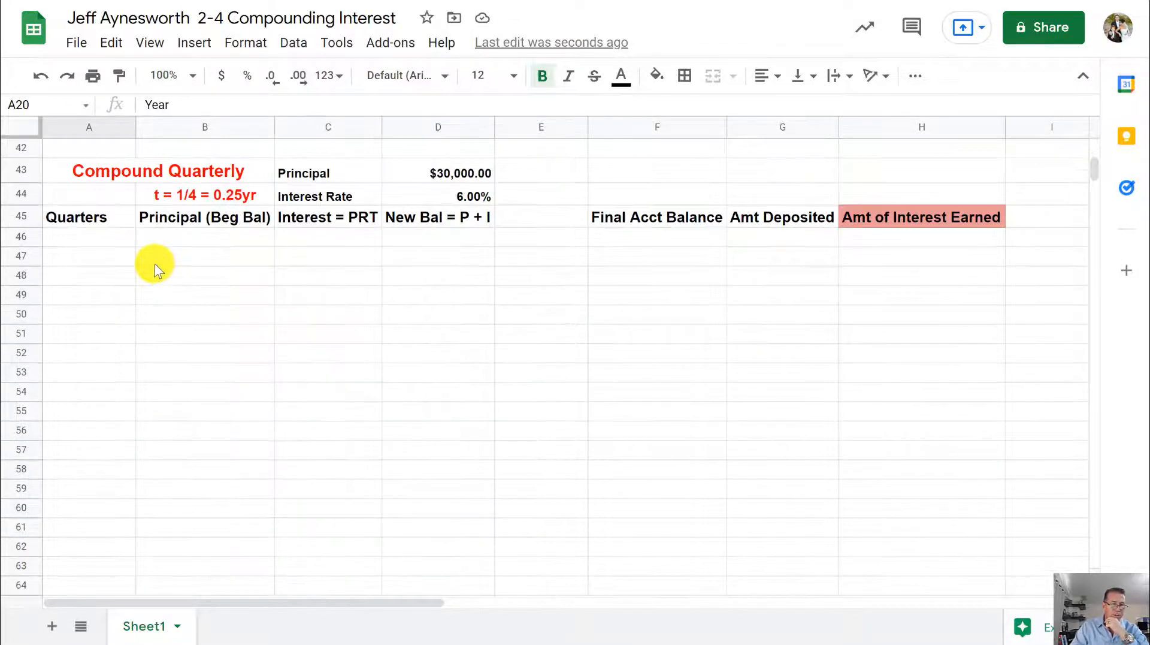
click(104, 217)
click(106, 236)
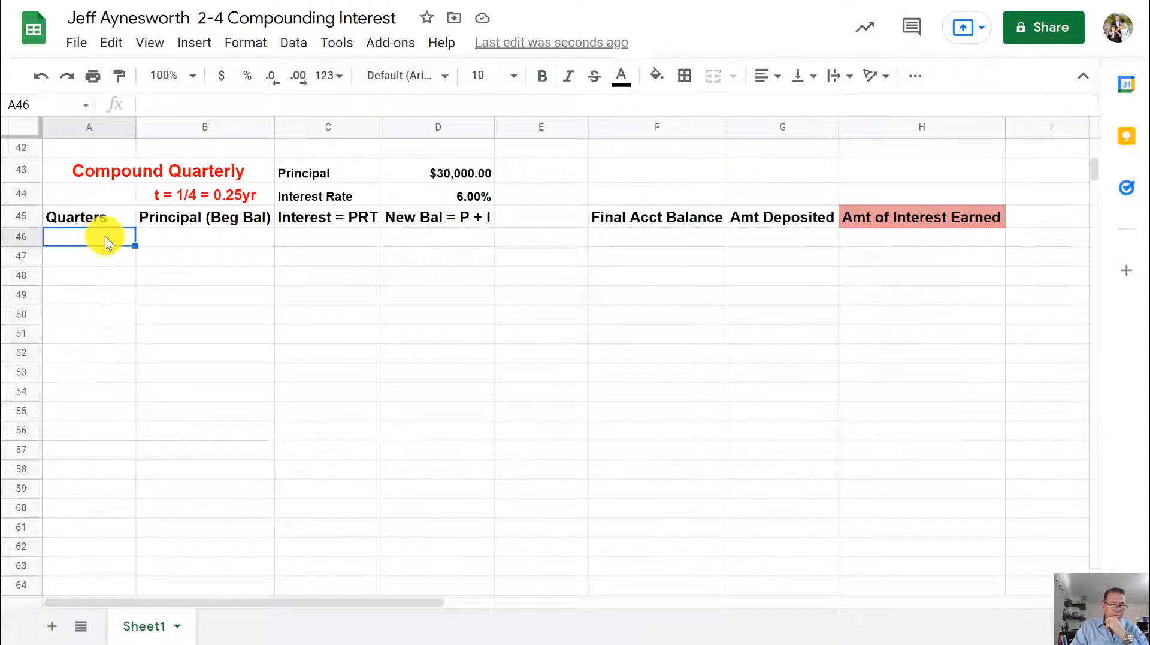
click(105, 219)
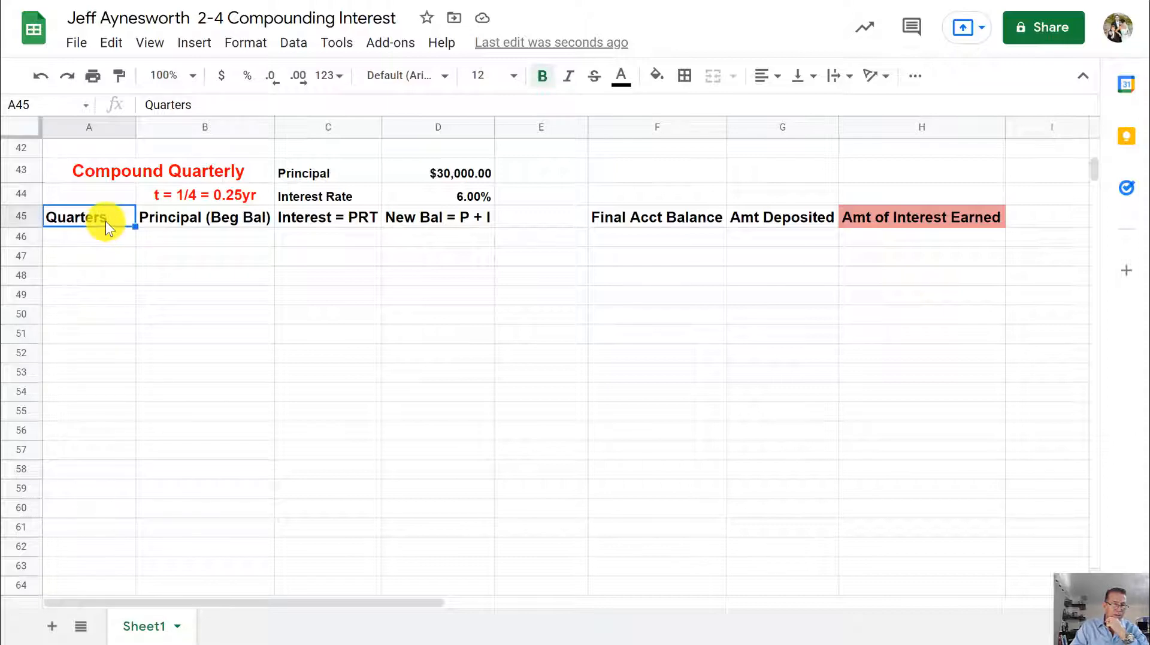
double_click(106, 221)
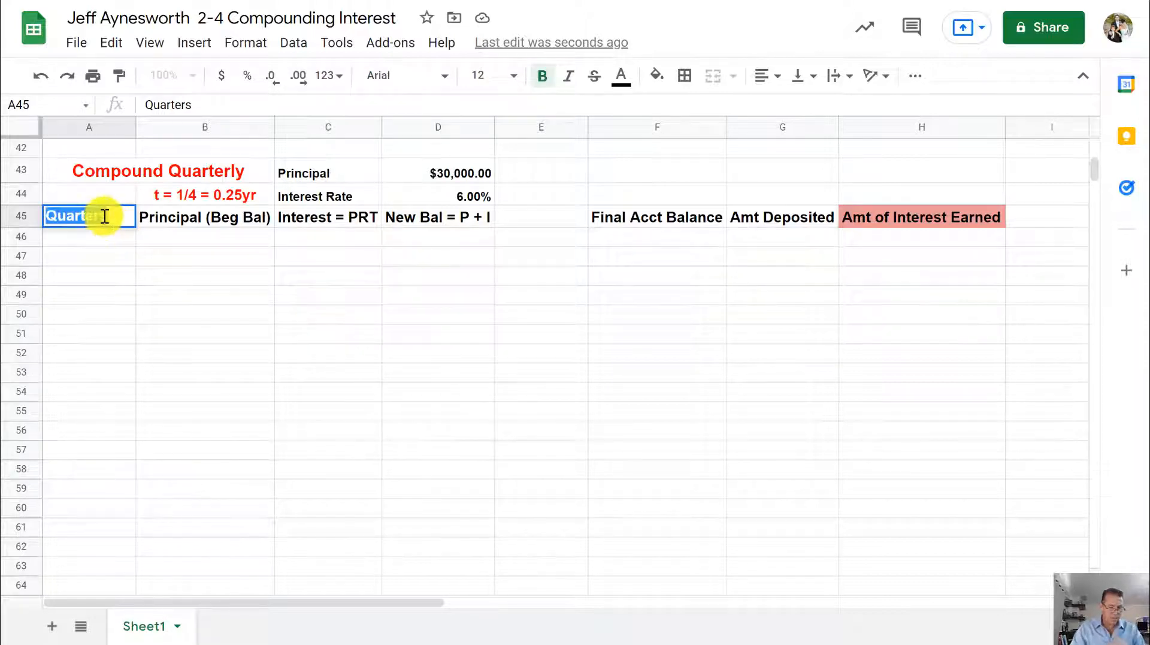
text(Yera)
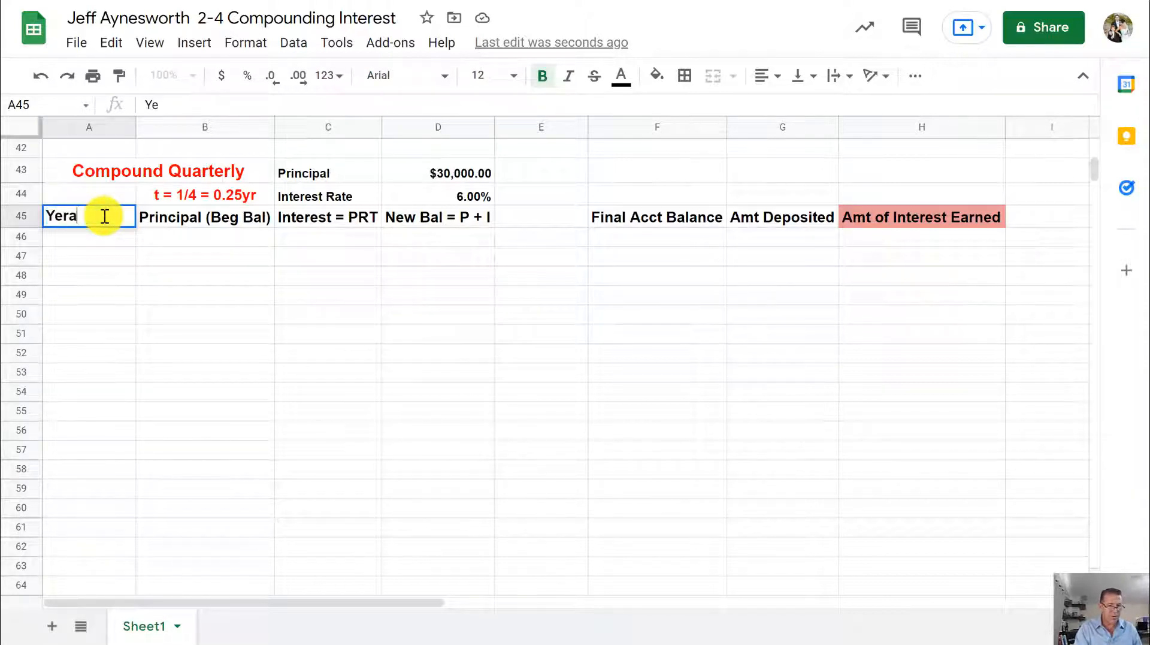
key(BackSpace)
key(BackSpace)
text(ars)
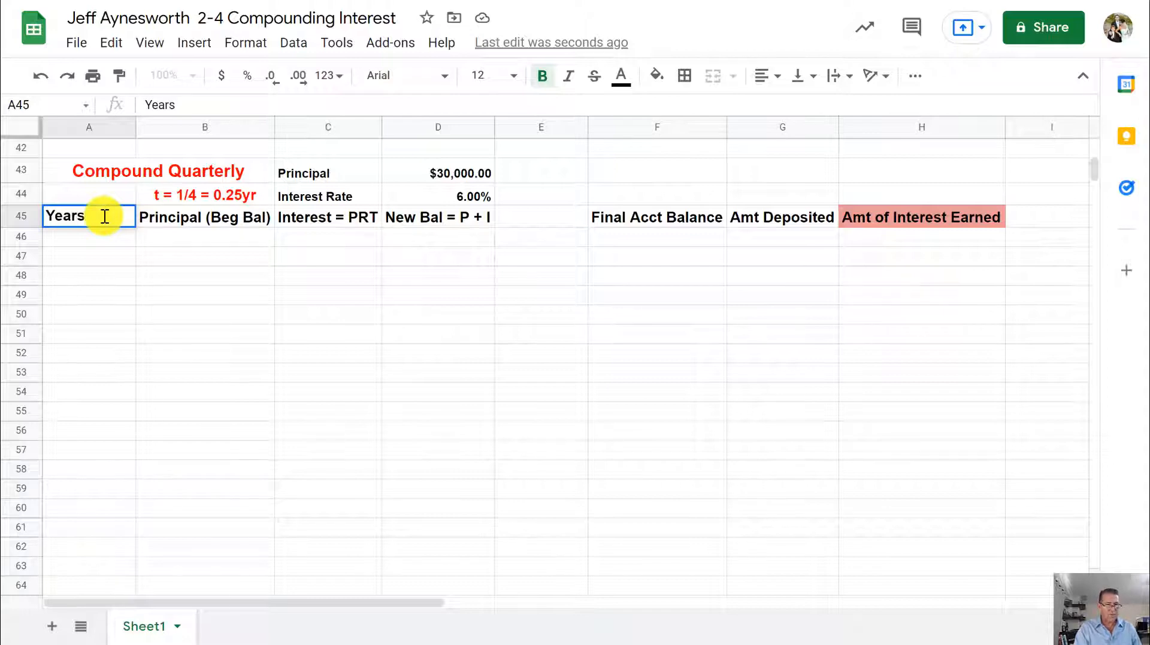
Enter the first four quarterly periods 0.25, 0.5, 0.75 and 1 in A46:A49.
click(103, 239)
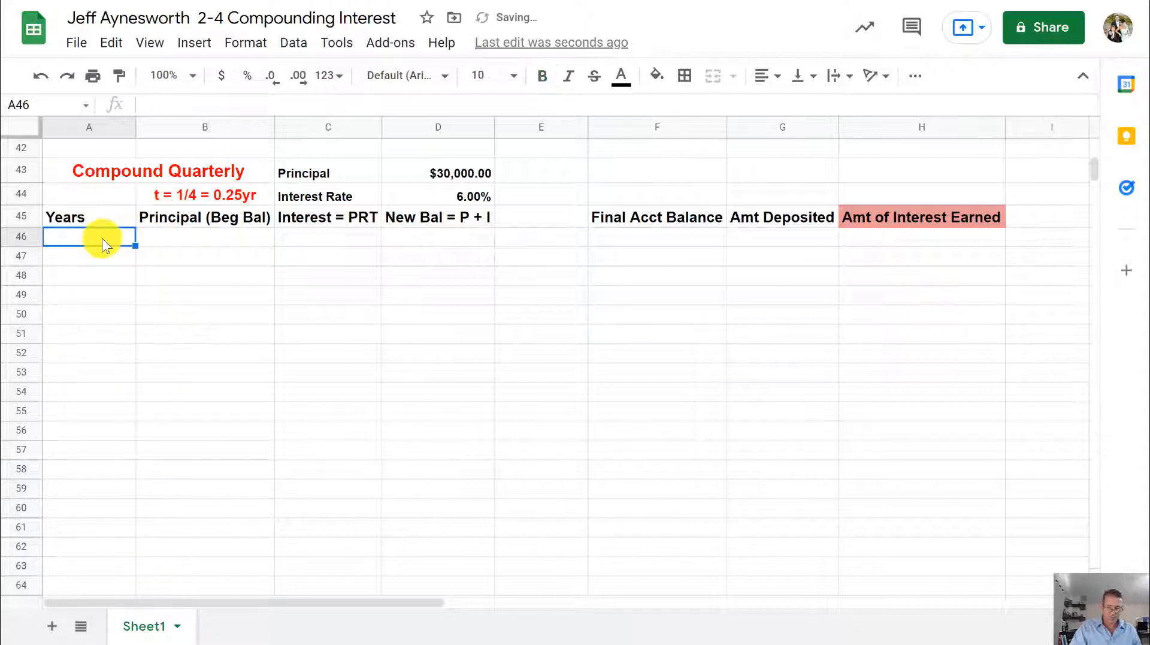
text(.25)
key(Return)
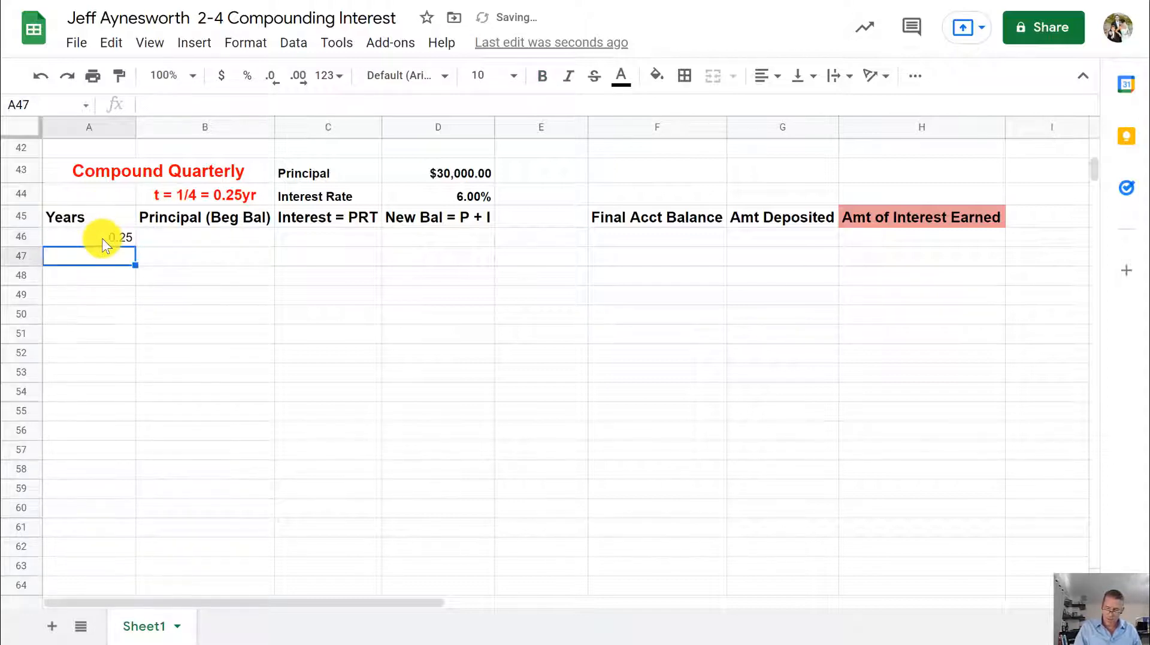
text(.5)
key(Return)
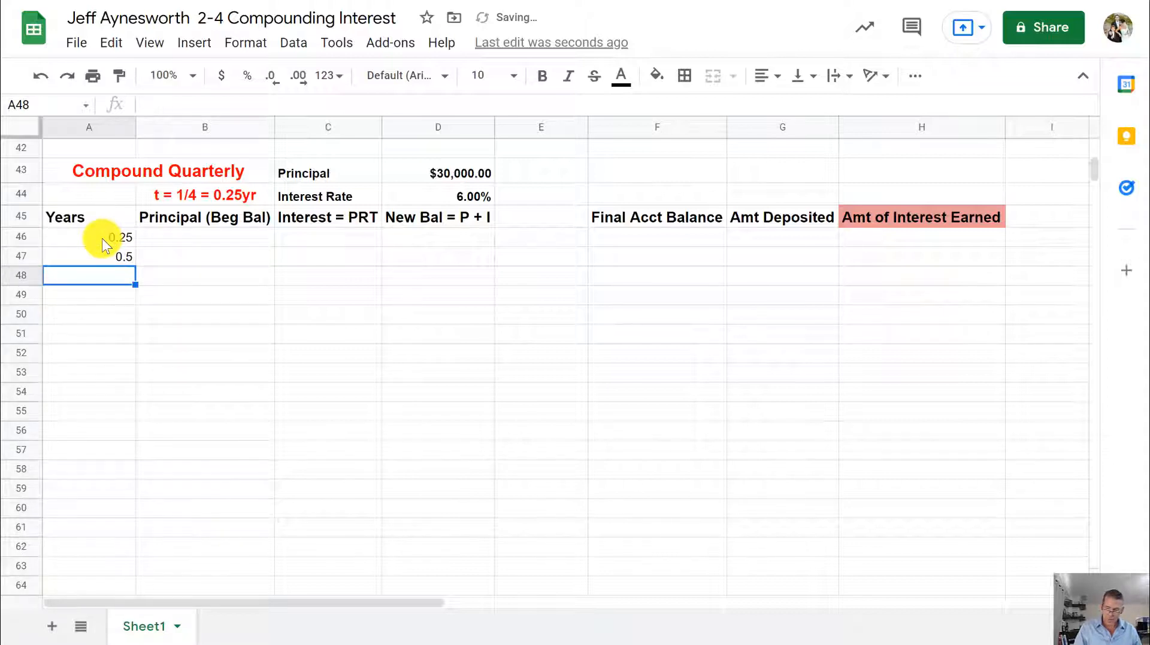
text(.75)
key(Return)
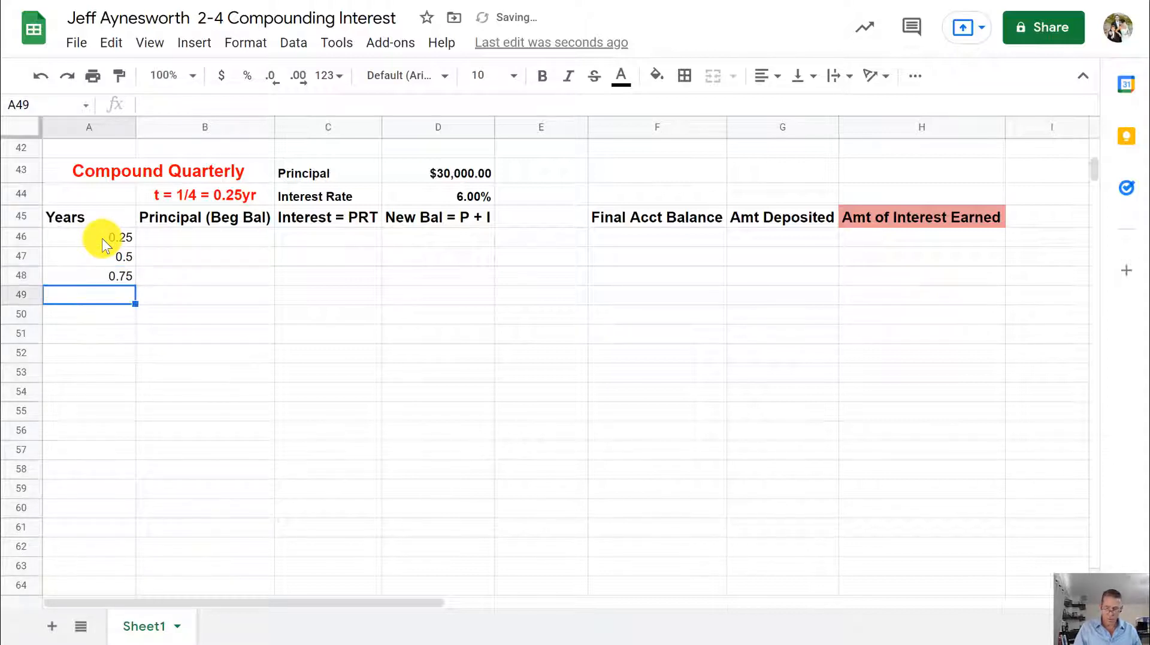
text(1)
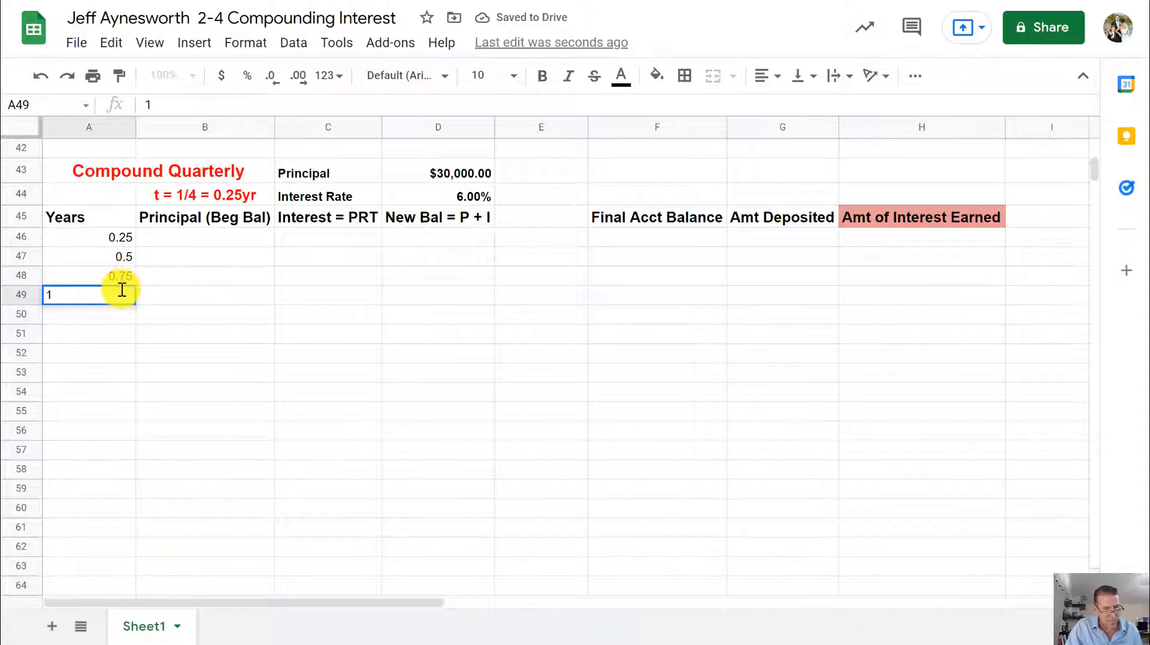
click(116, 238)
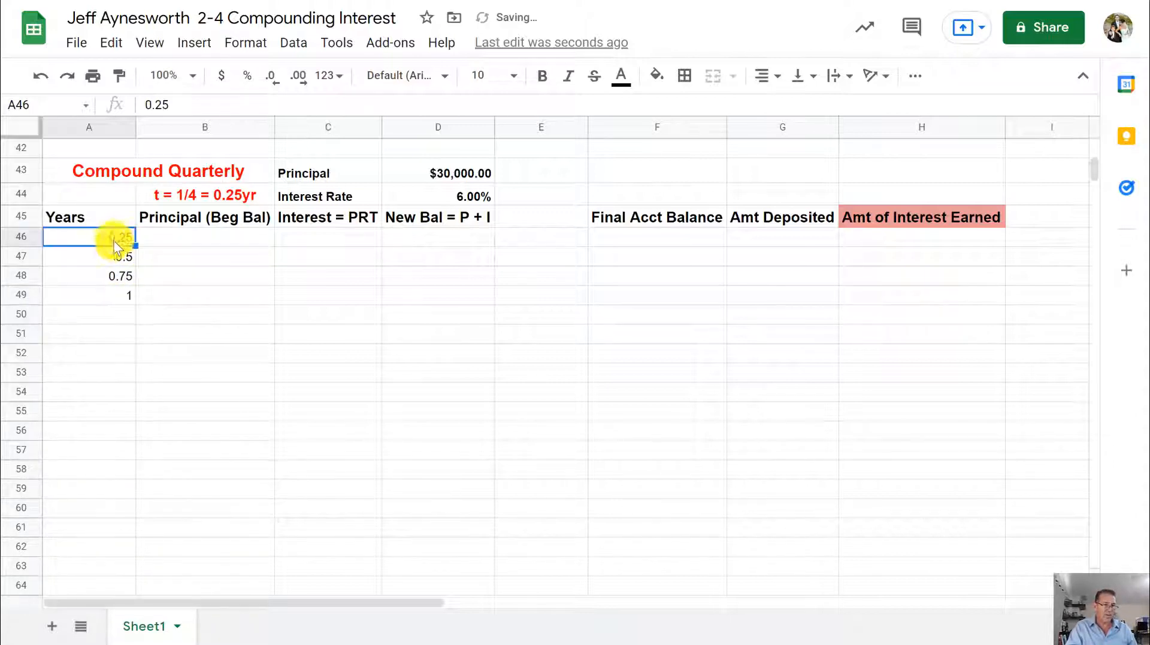
Extend the quarterly period series from A46:A49 down to year 10 in A85.
drag(97, 235, 95, 289)
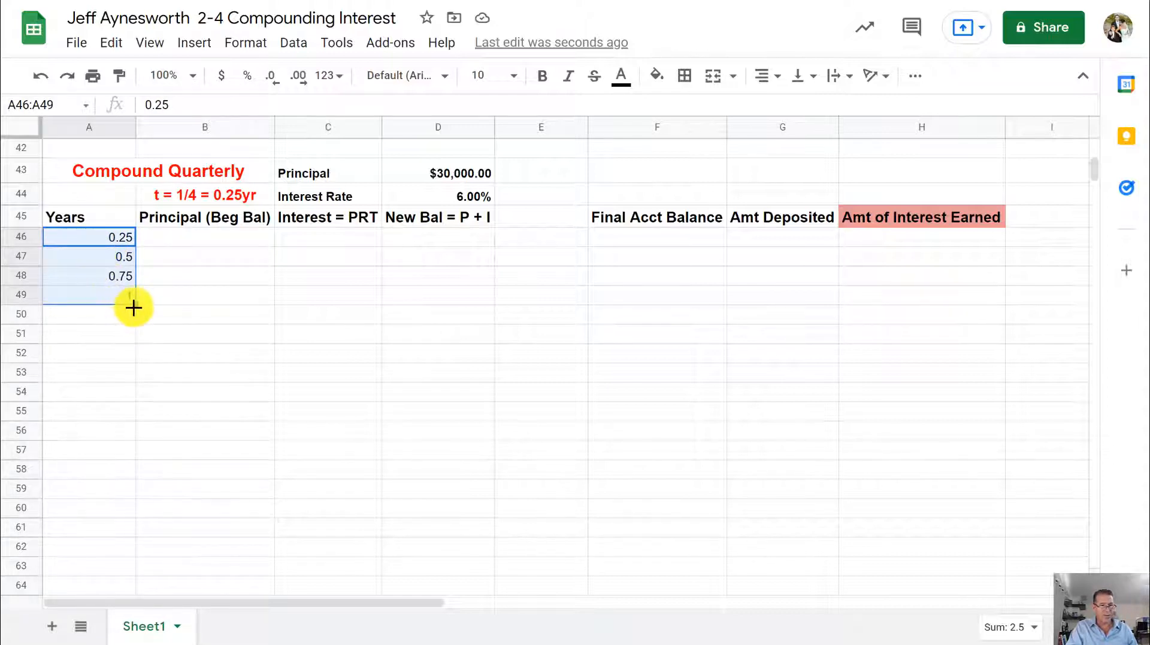
click(85, 333)
click(86, 237)
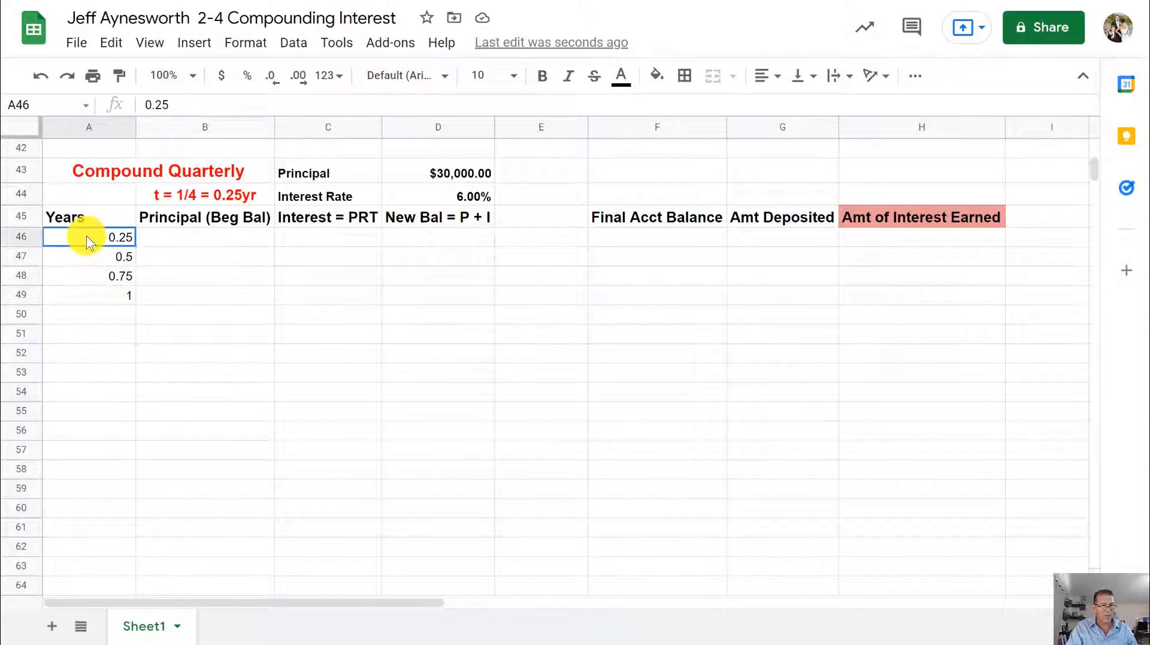
drag(86, 236, 97, 289)
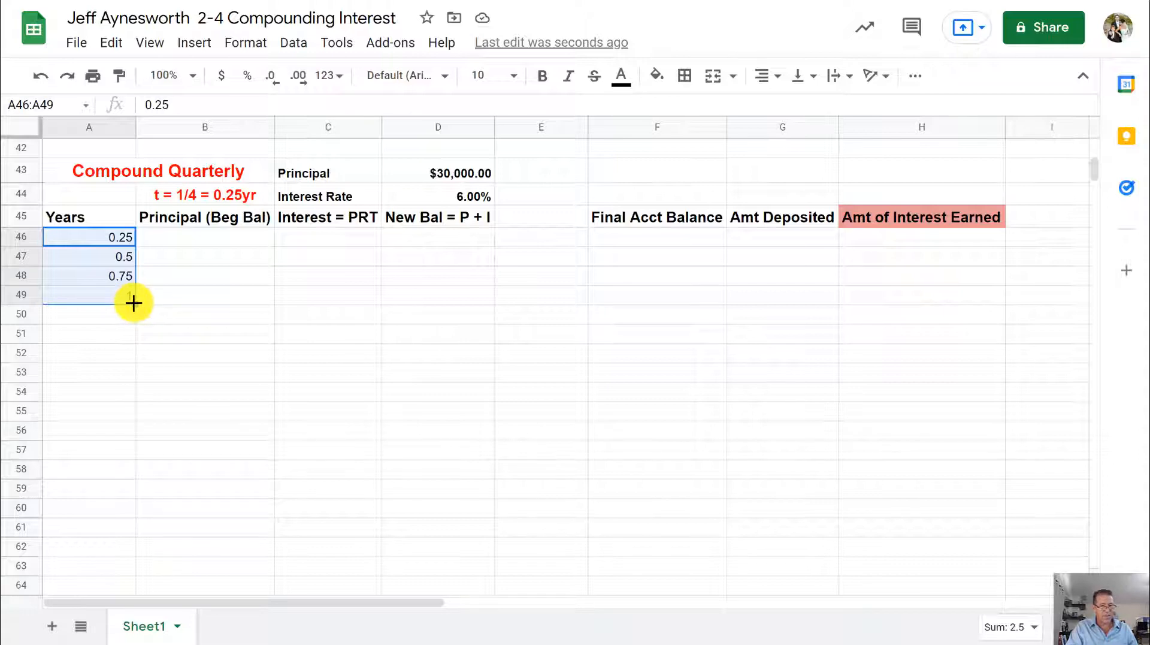
drag(134, 303, 119, 534)
scroll(174, 454, down, 4)
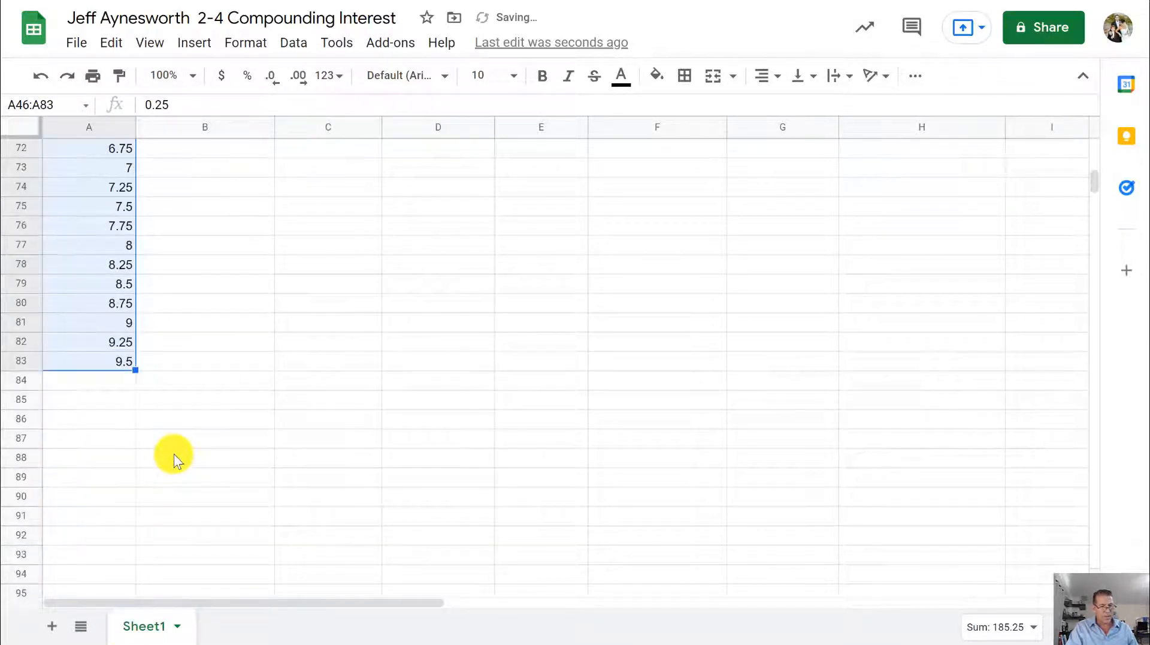
drag(134, 370, 141, 393)
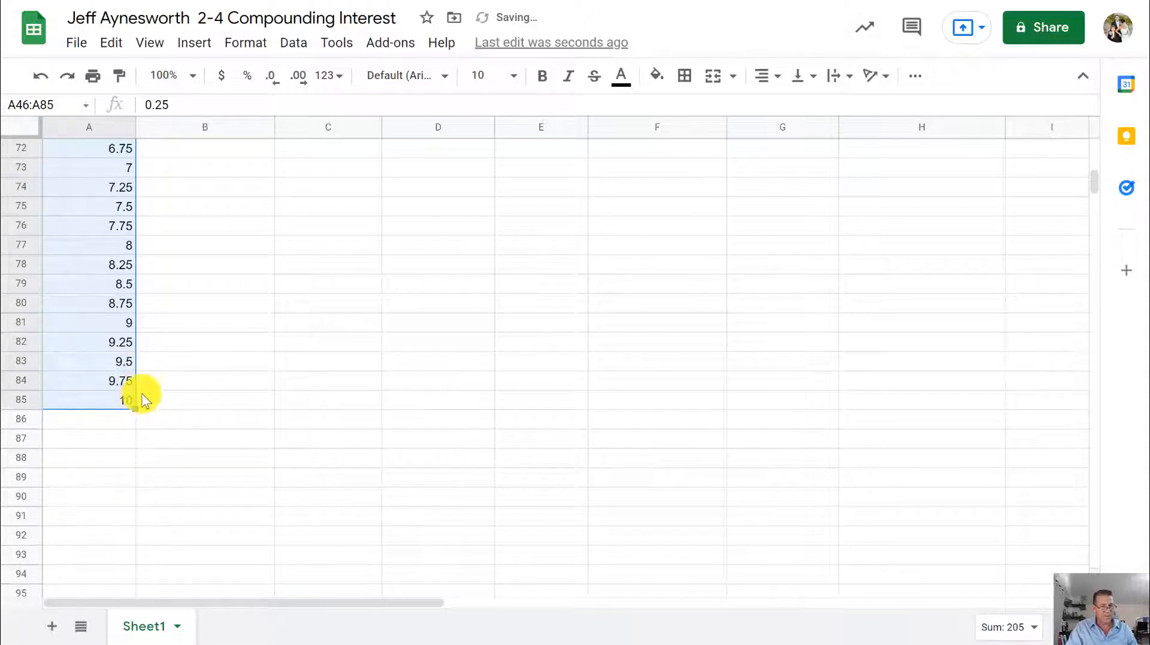
click(164, 292)
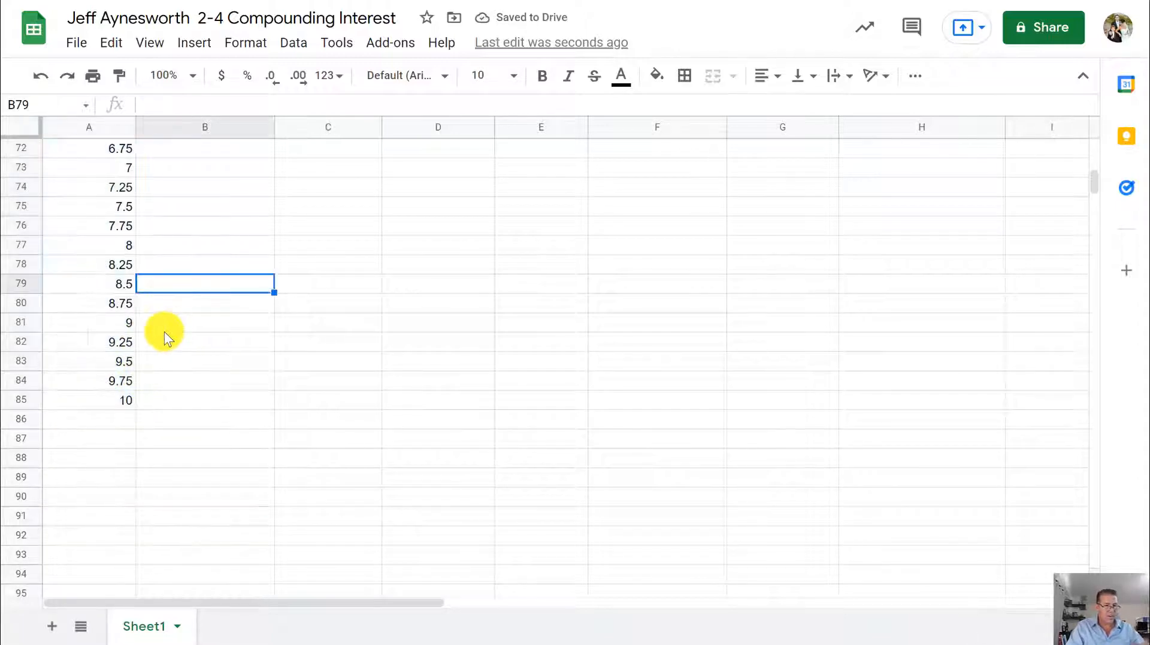
Link the first beginning balance in B46 to the principal with the formula =D43.
scroll(173, 320, up, 2)
scroll(175, 321, up, 2)
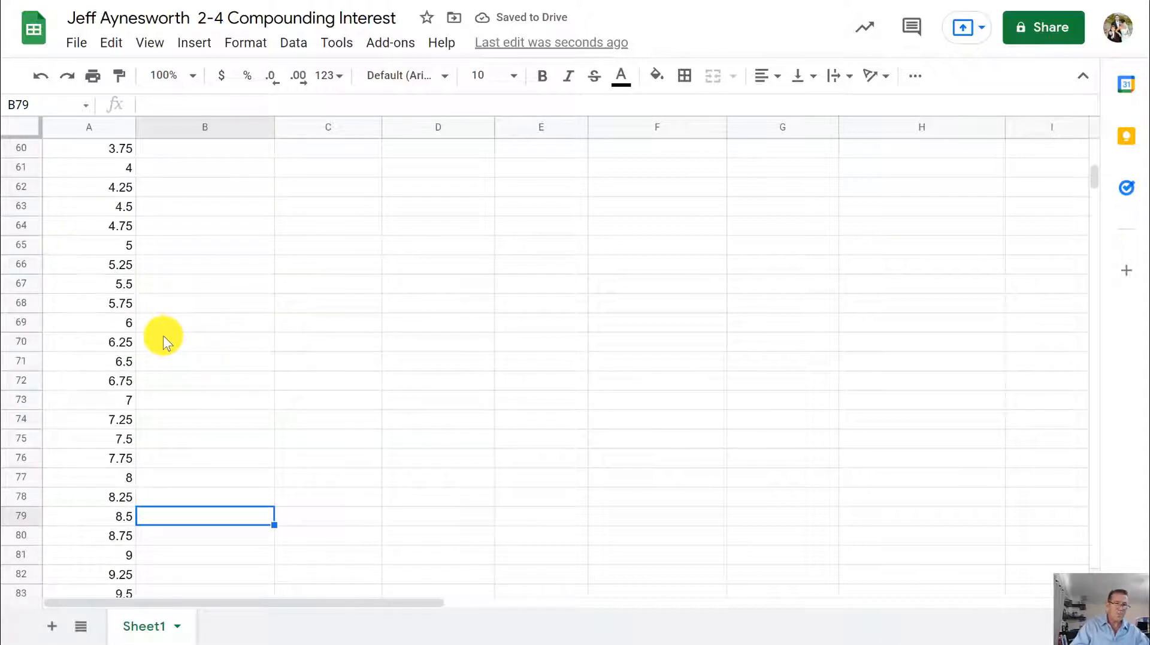
scroll(166, 333, up, 6)
click(183, 217)
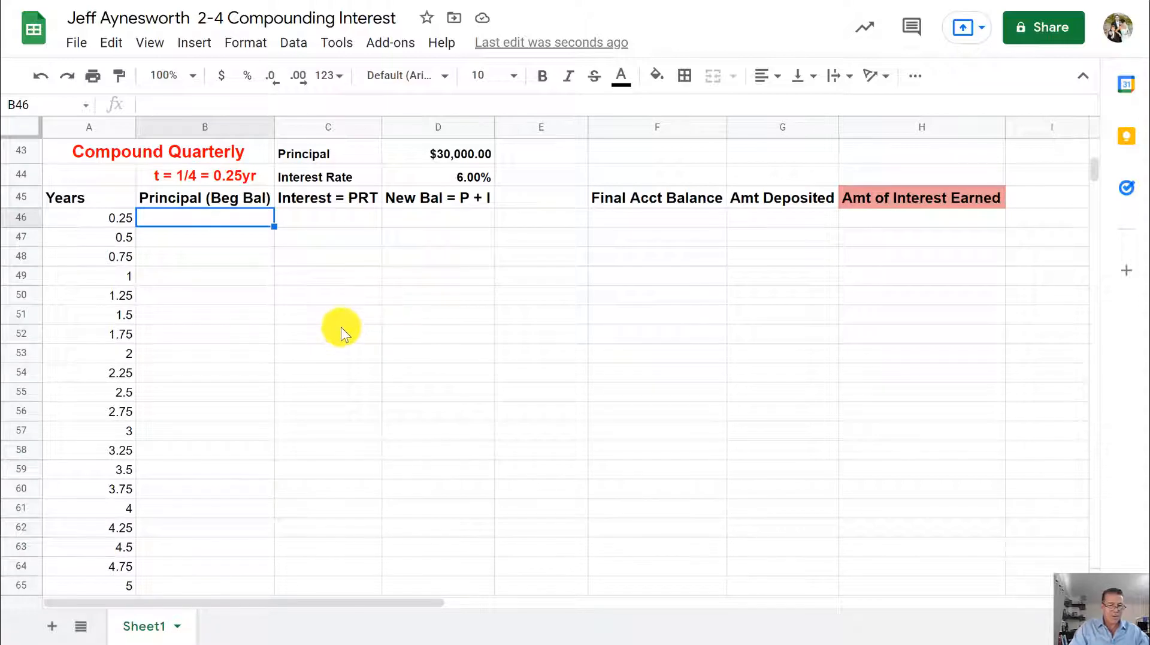
text(=)
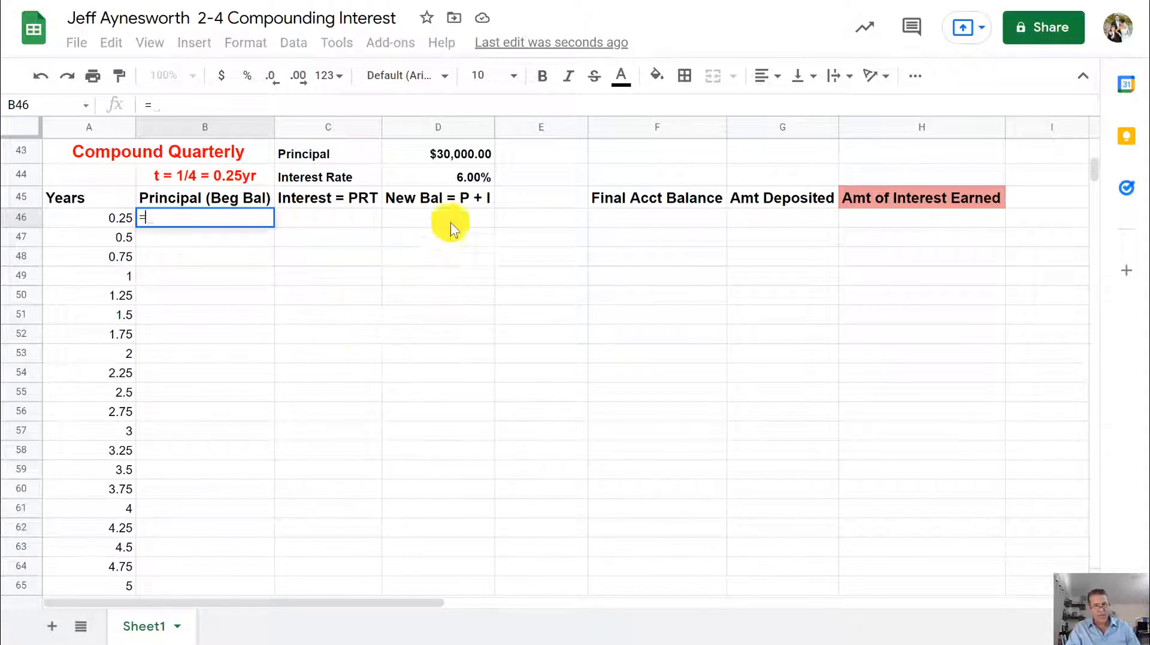
click(479, 151)
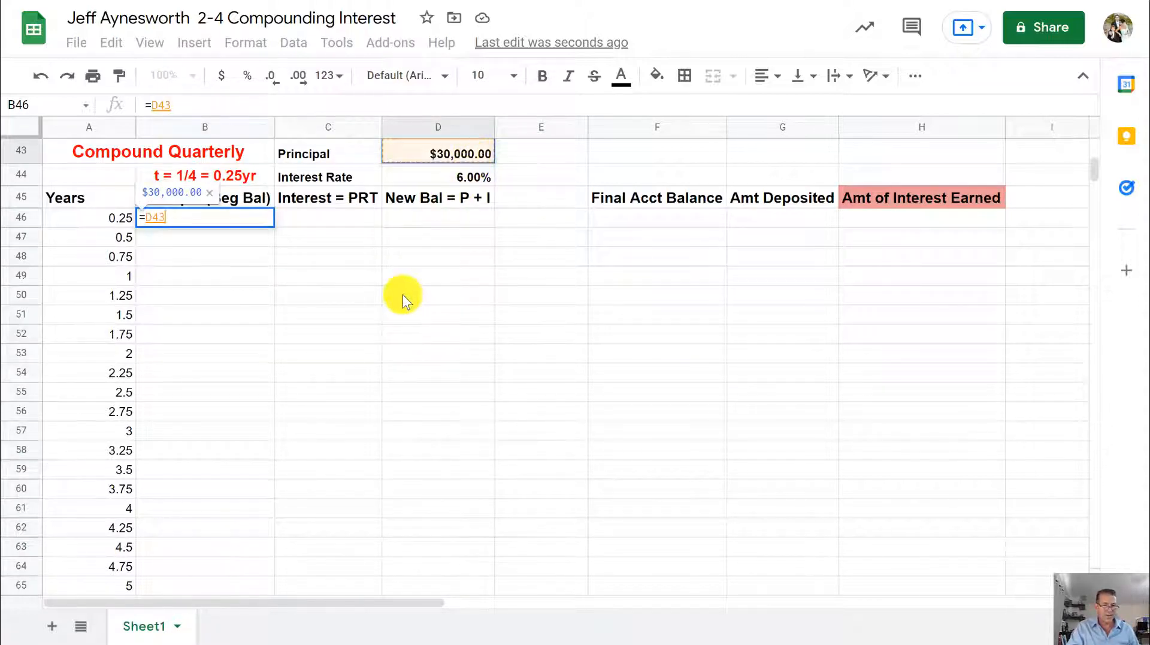
key(Return)
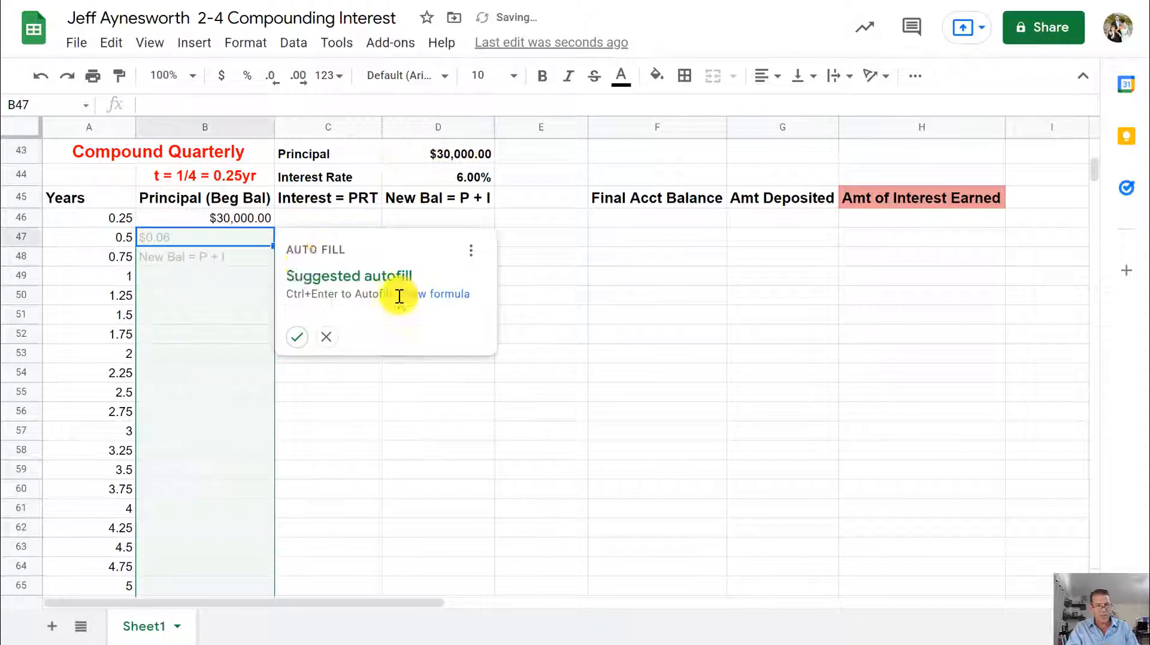
Calculate the first quarter's interest in C46 with the formula =B46*$D$44*.25, keeping the rate reference absolute.
click(322, 206)
click(323, 221)
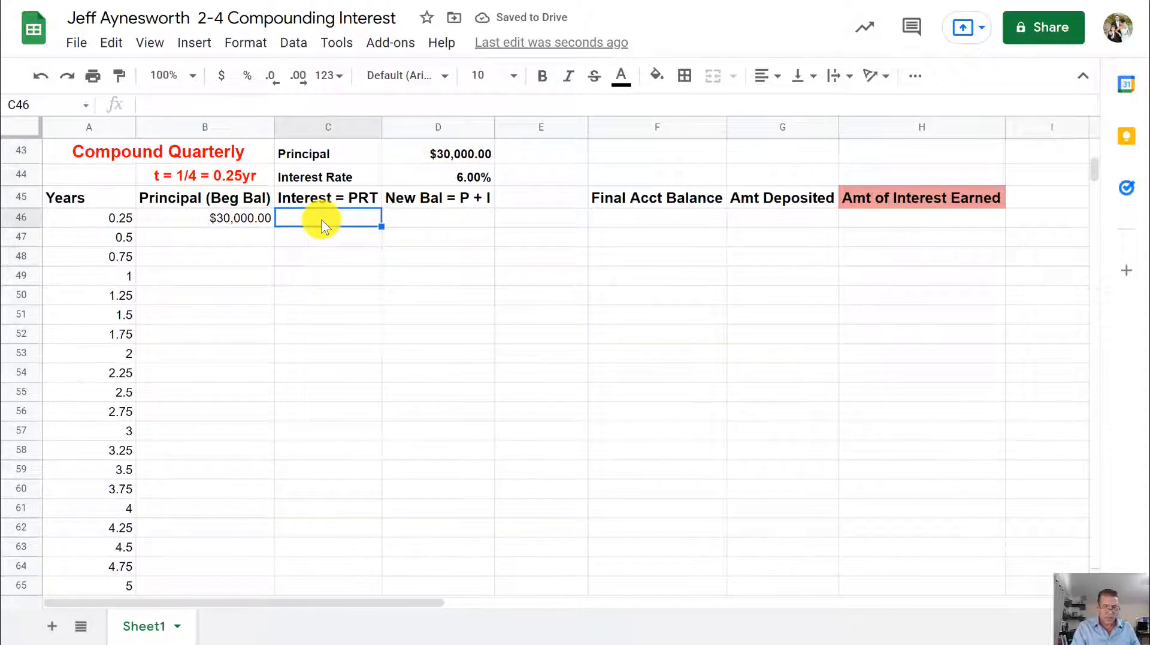
text(=)
click(228, 225)
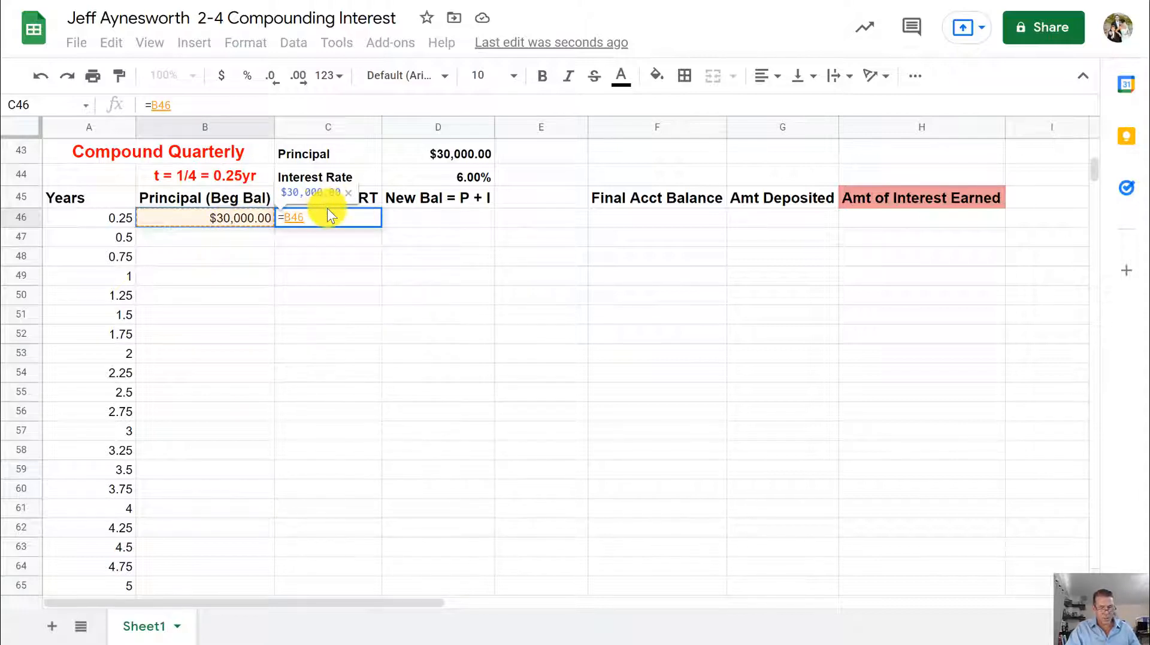
text(*)
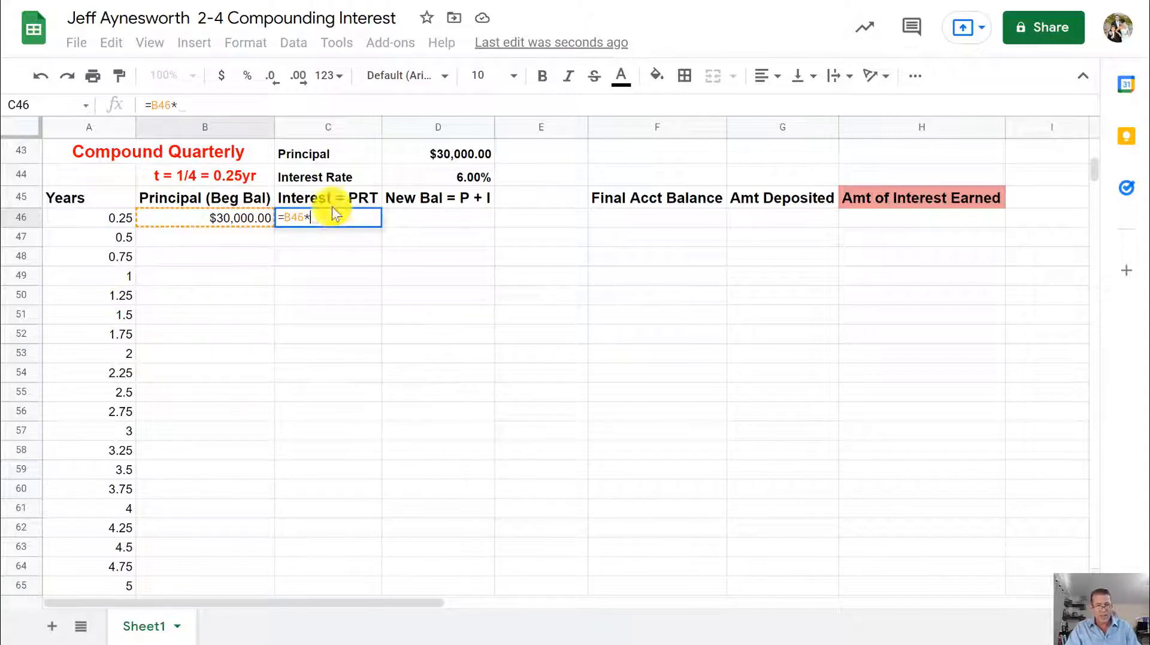
click(439, 172)
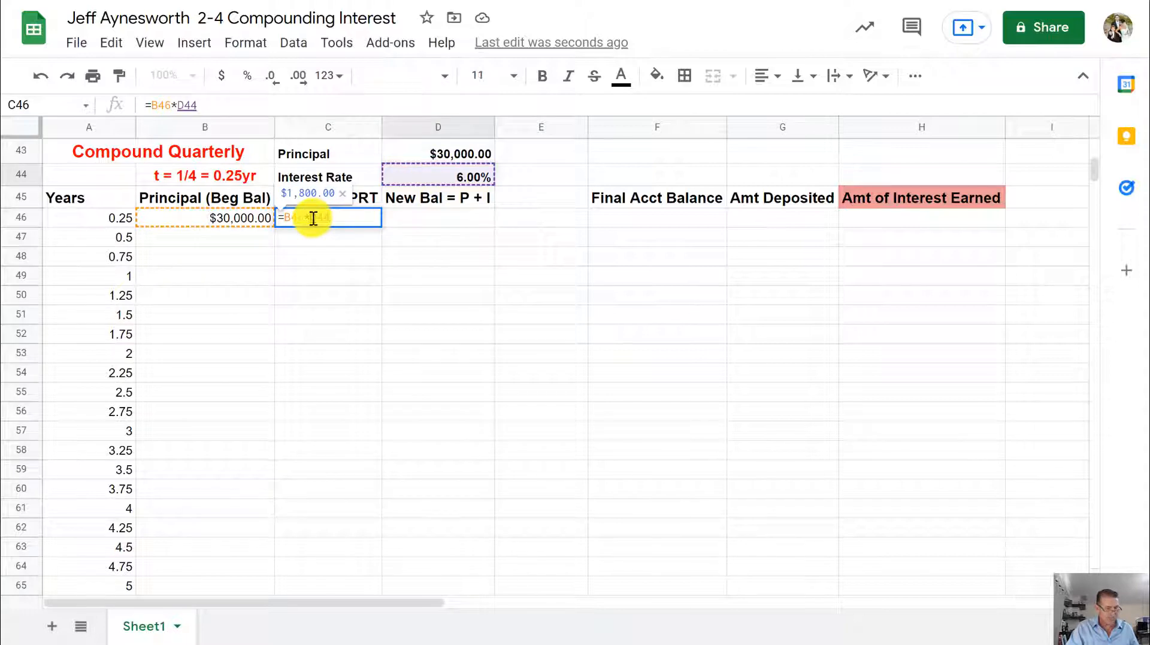
text($D$)
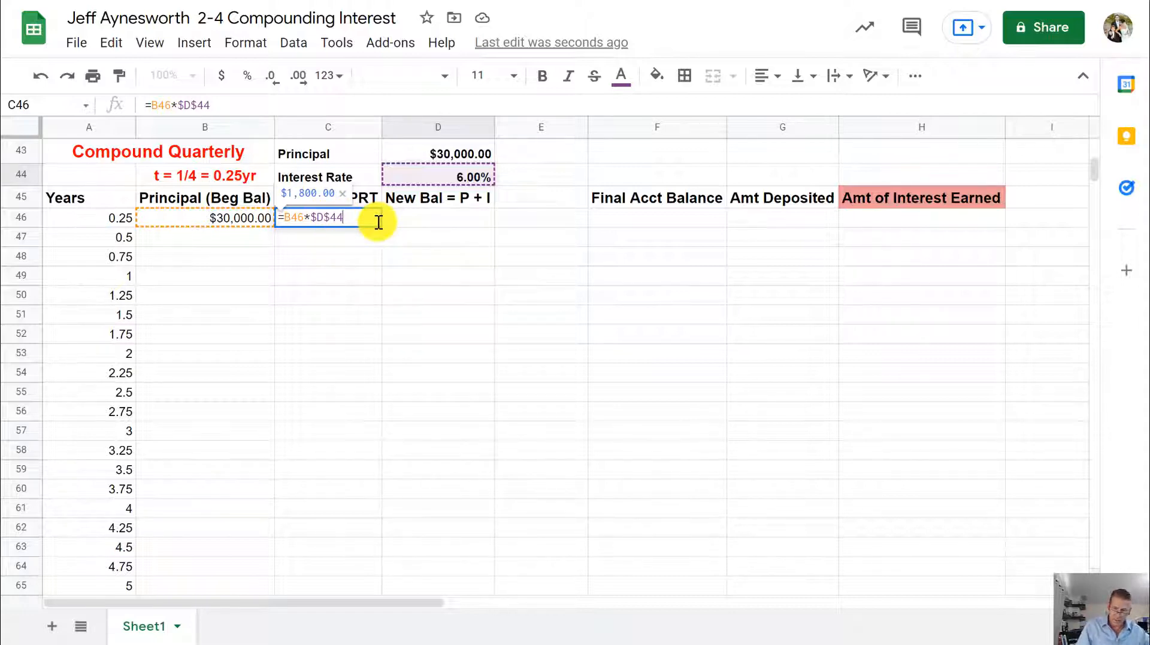
text(*.25)
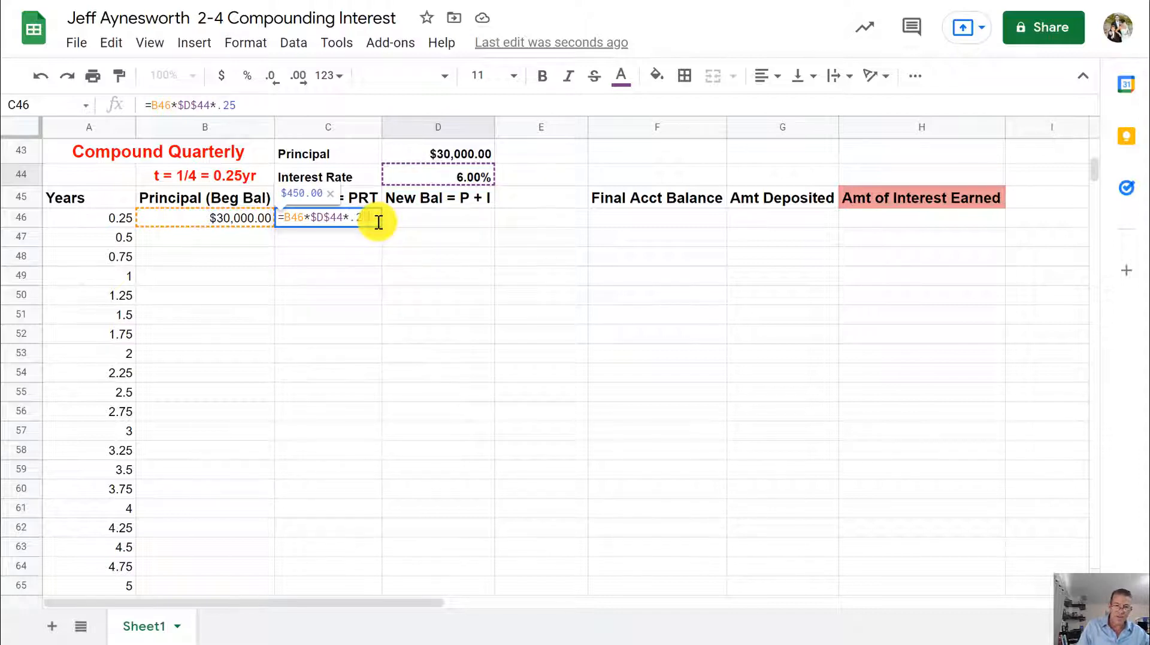
key(Return)
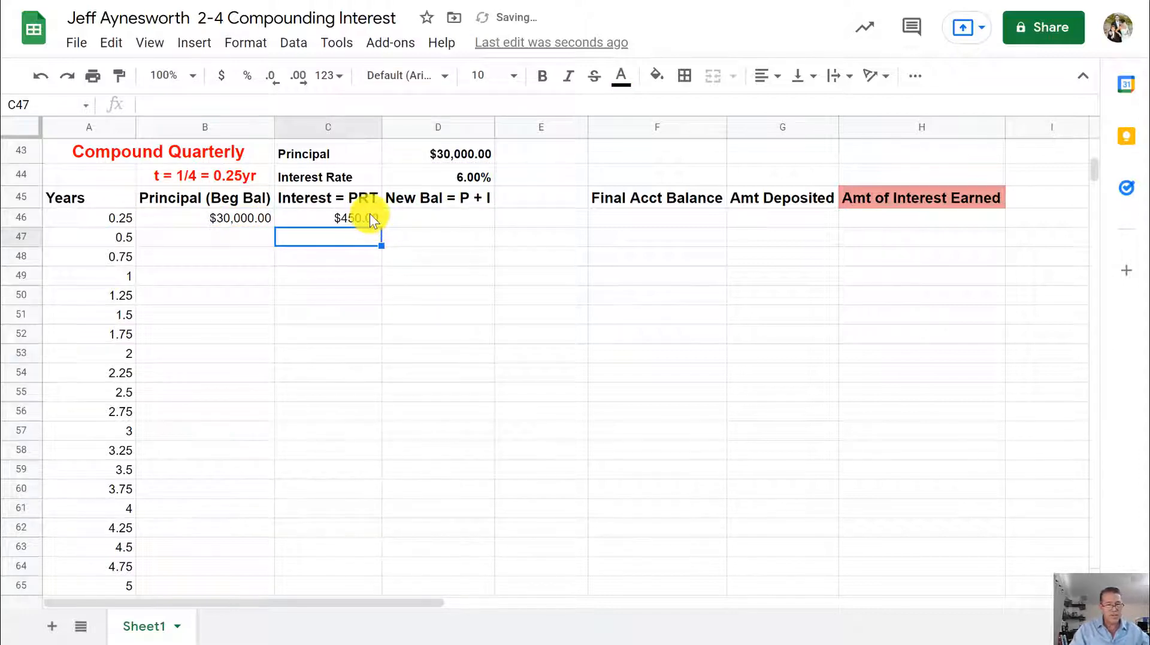
Bold the first interest amounts of the annual and semi-annual tables in C6 and C21.
scroll(408, 238, up, 9)
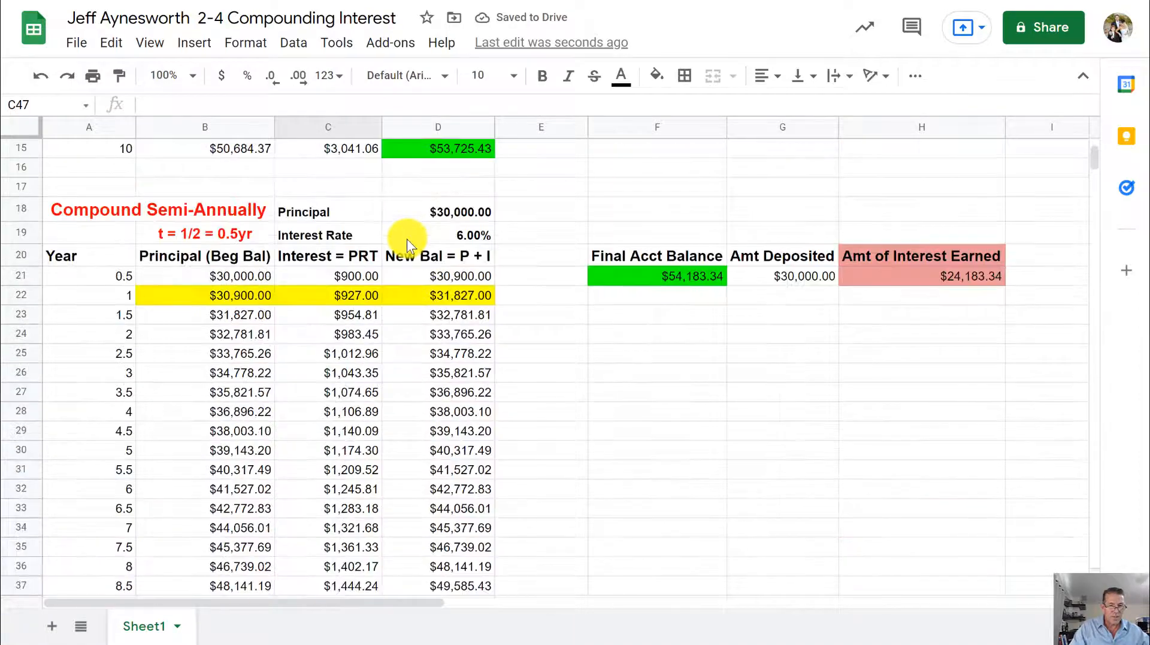
scroll(408, 239, up, 5)
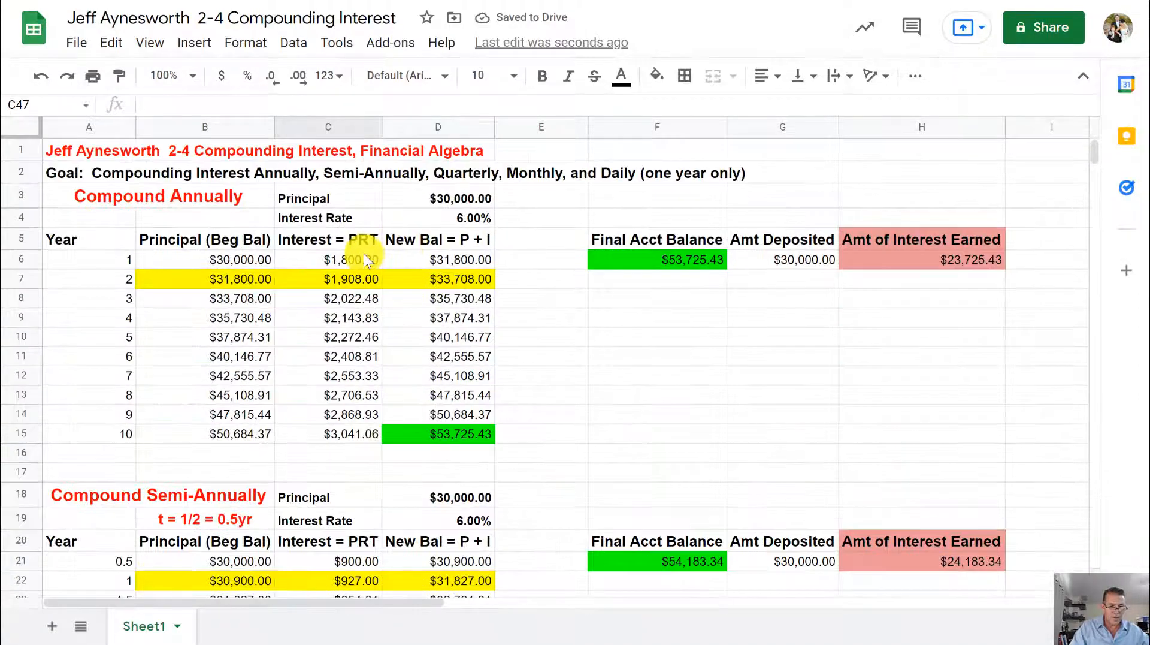
click(365, 259)
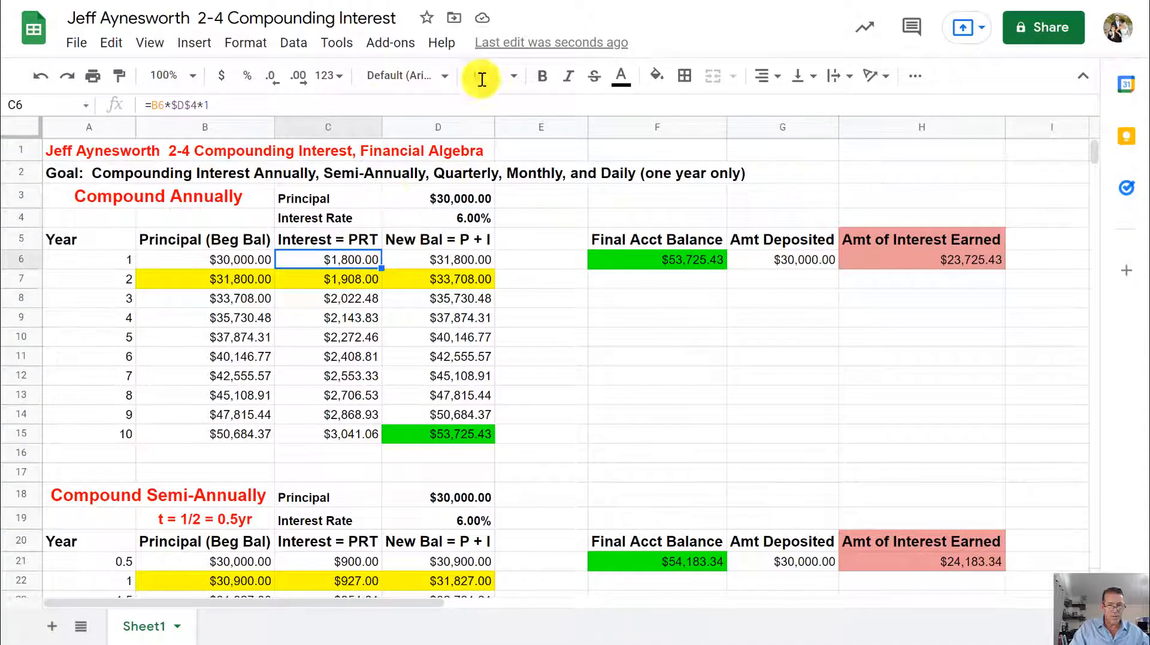
click(542, 76)
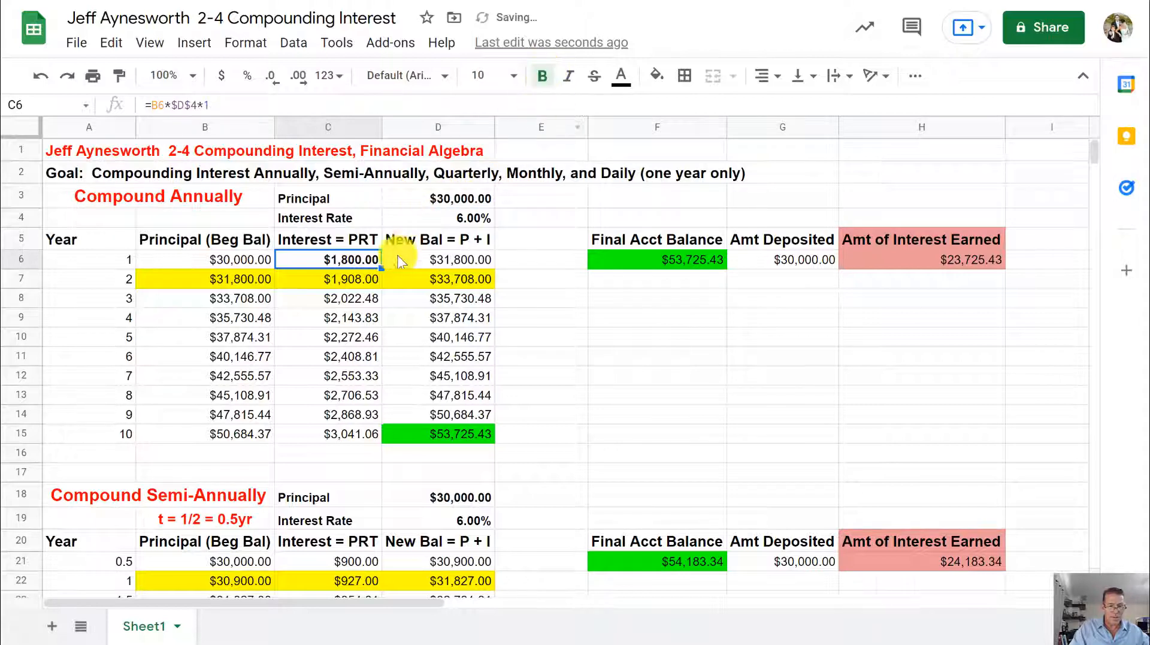
click(355, 562)
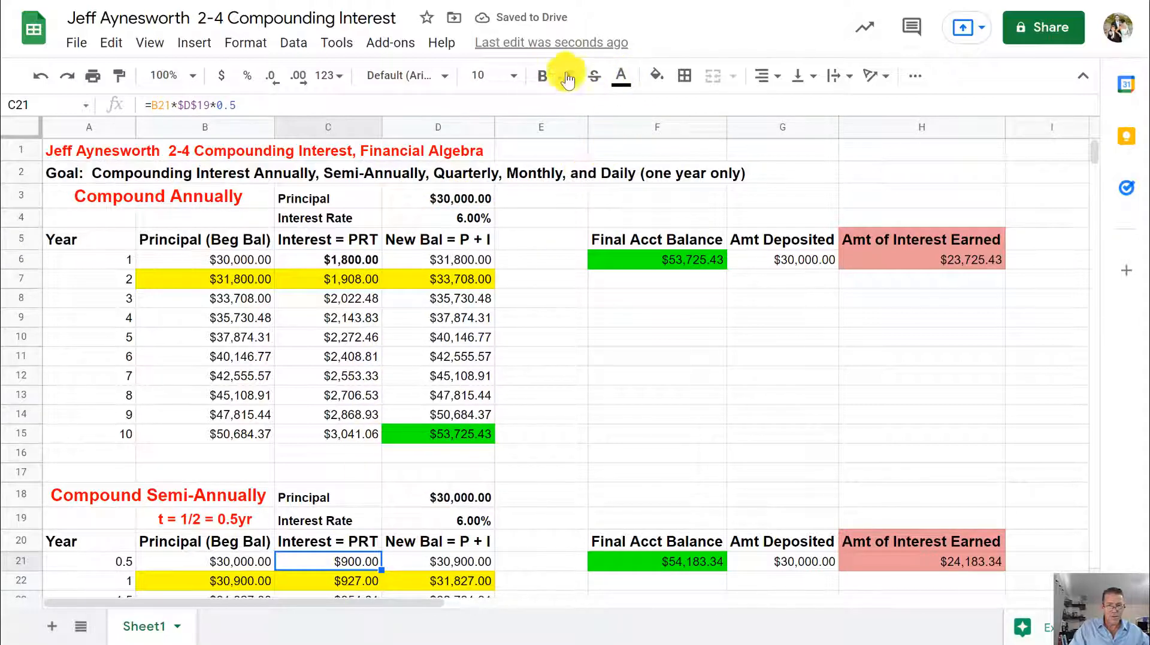
click(543, 78)
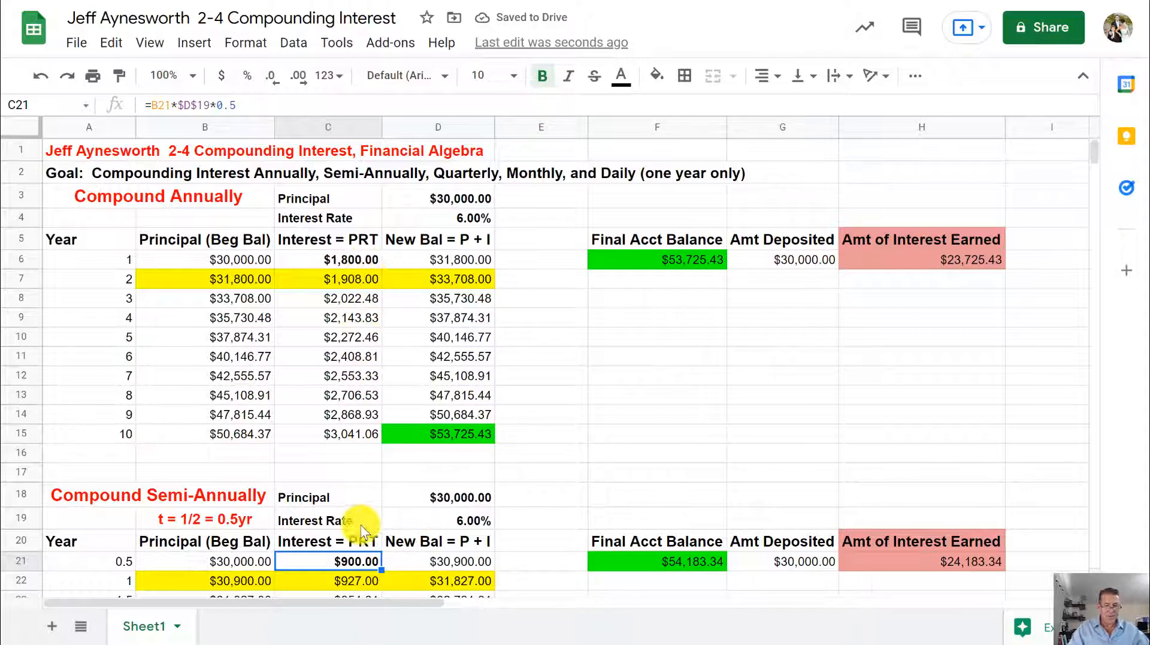
Bold the first interest amount of the quarterly table in C46.
scroll(360, 558, down, 4)
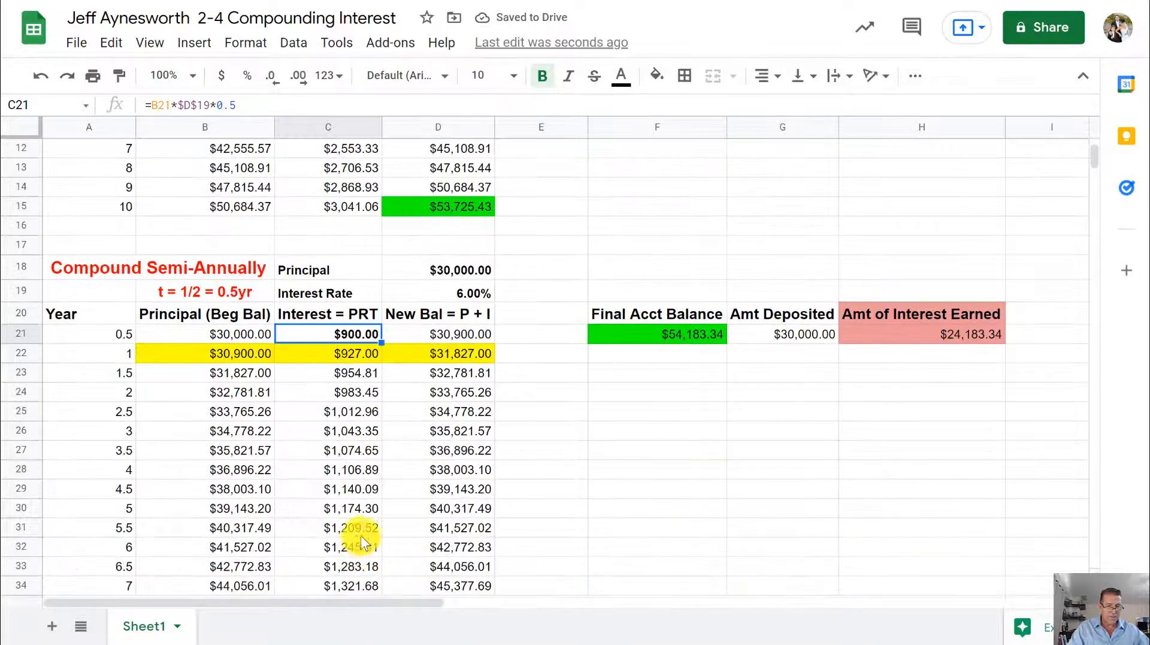
scroll(353, 405, down, 4)
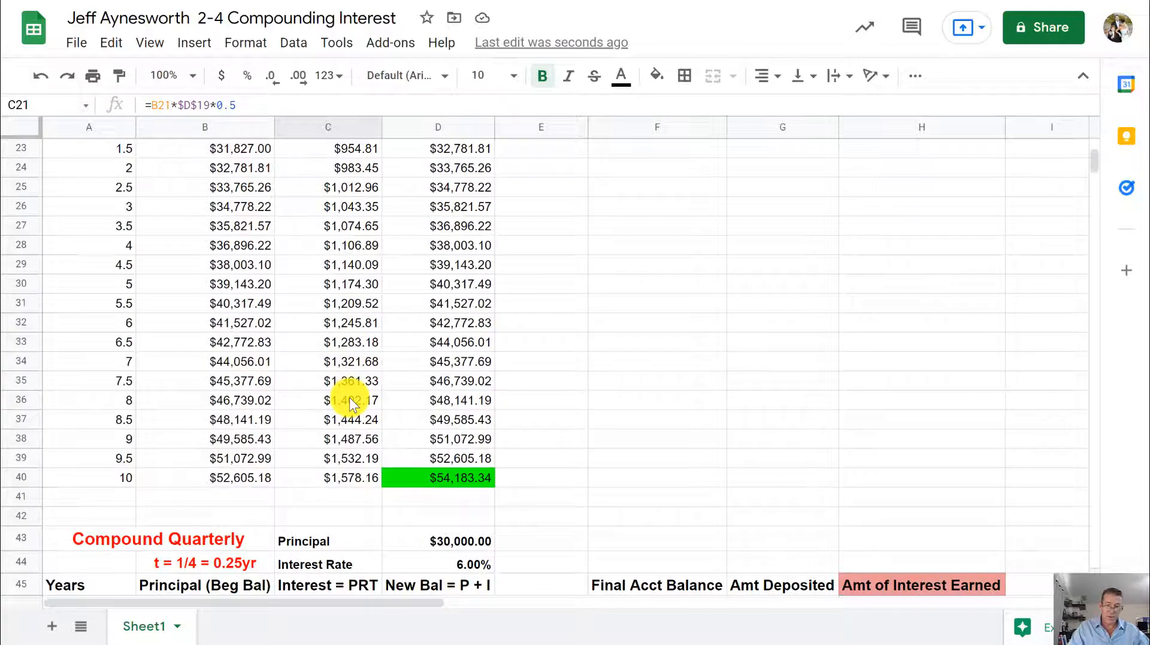
scroll(350, 403, up, 2)
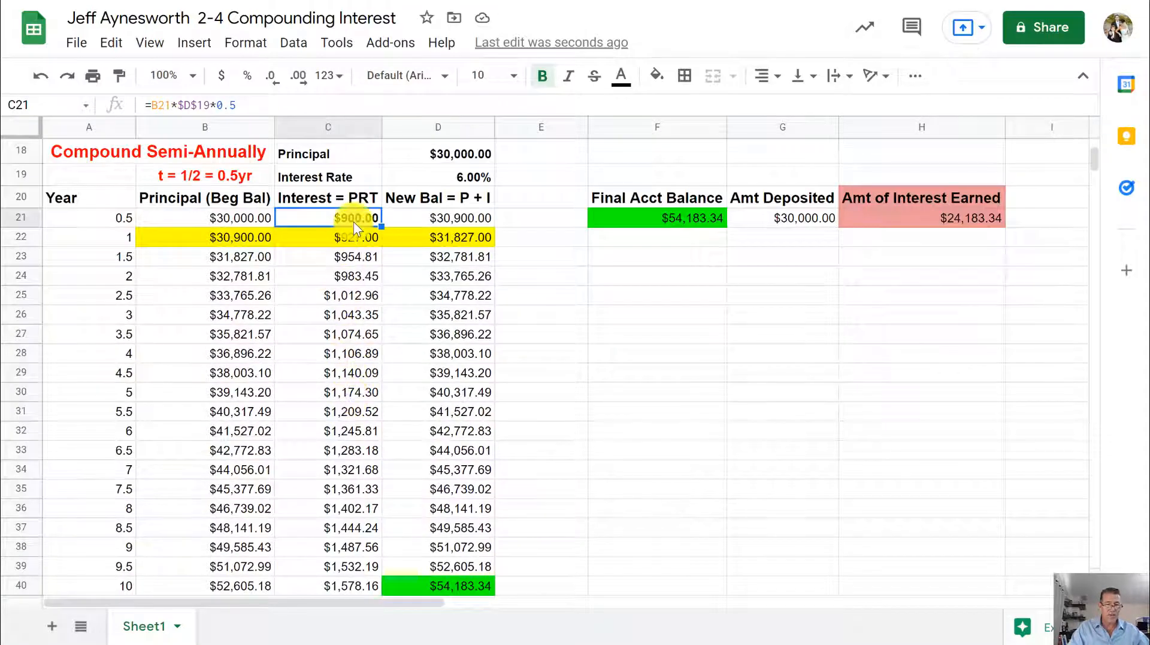
scroll(395, 401, down, 6)
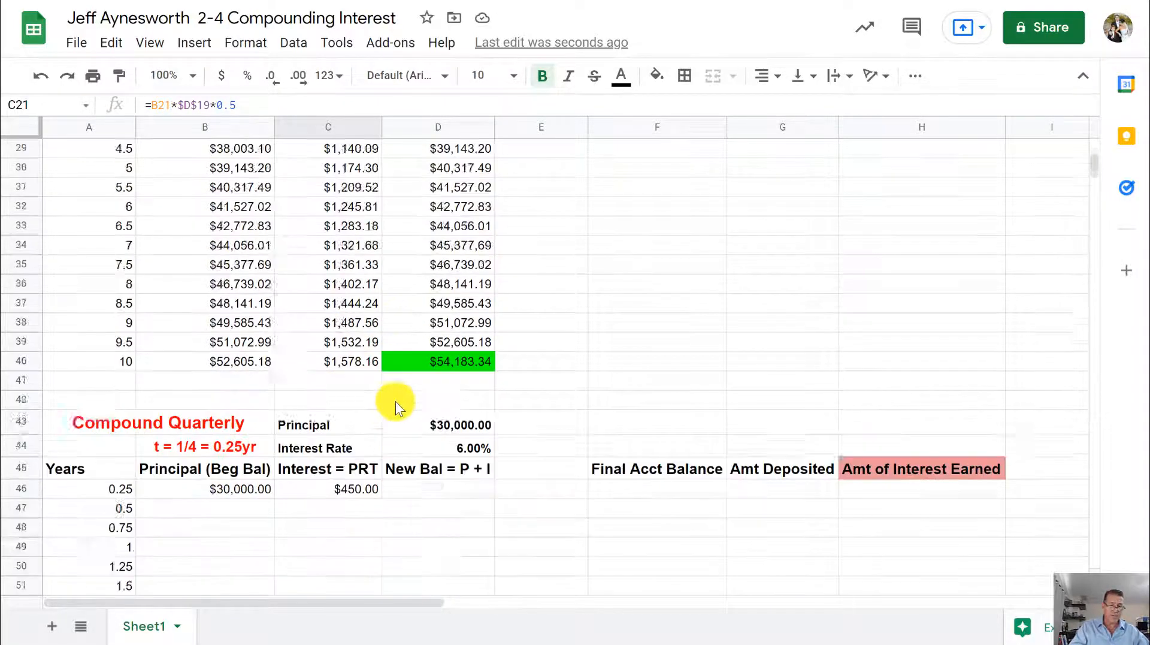
click(366, 378)
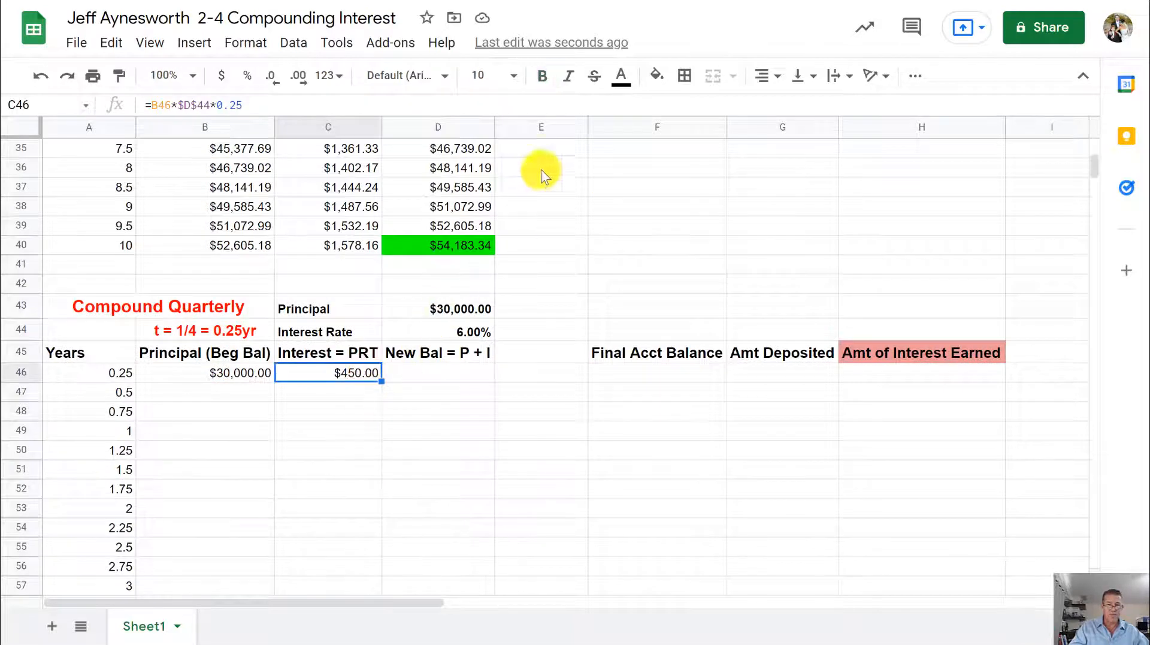
click(543, 76)
Calculate the first quarter's new balance in D46 with the formula =B46+C46.
click(426, 374)
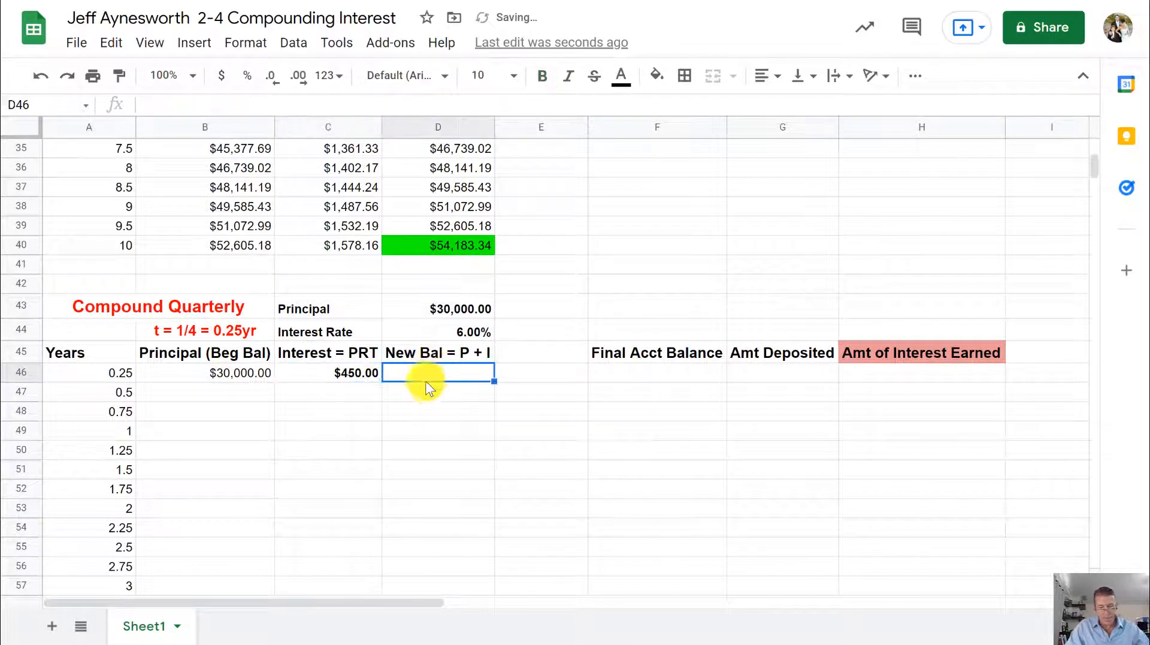
text(=)
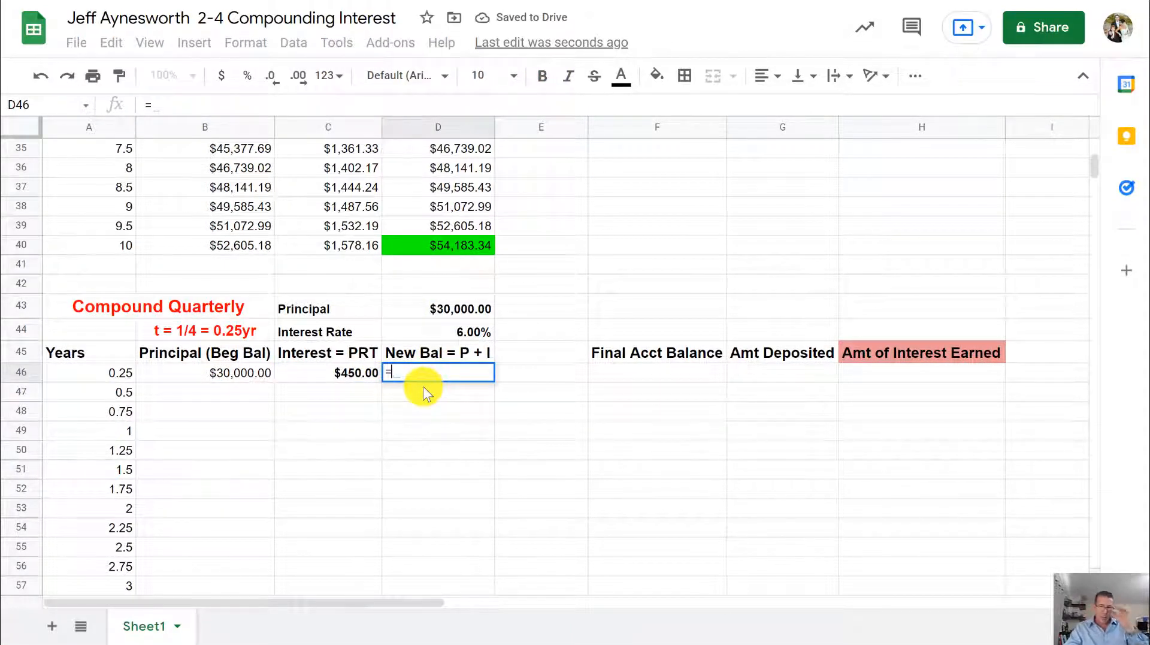
click(254, 371)
text(+)
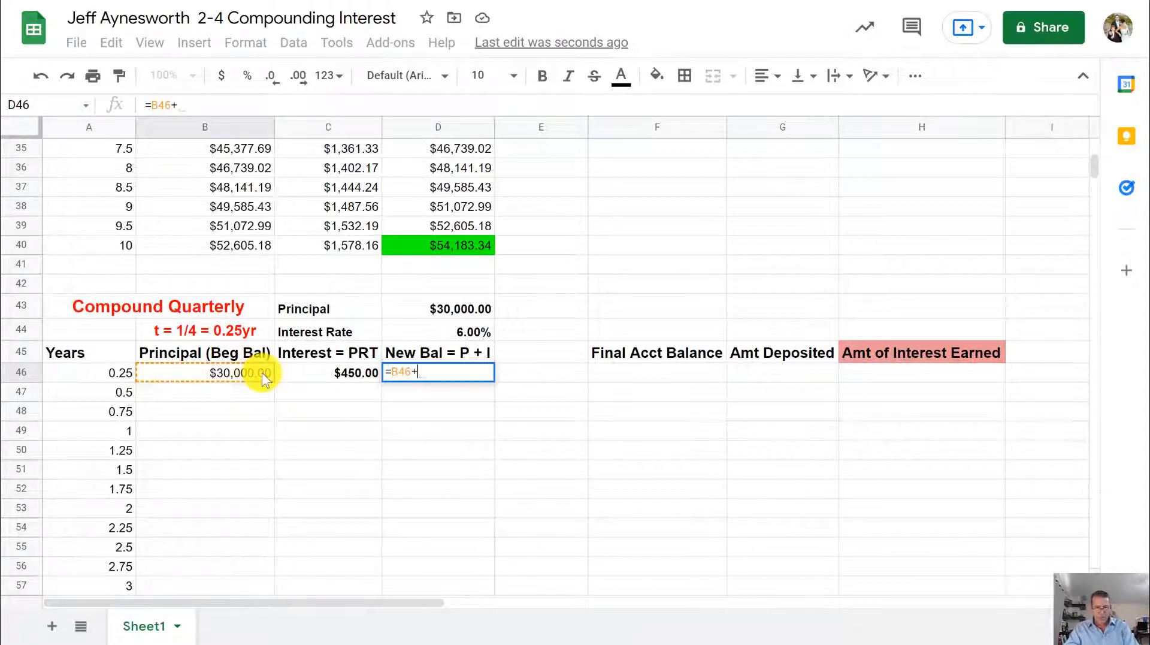
click(320, 372)
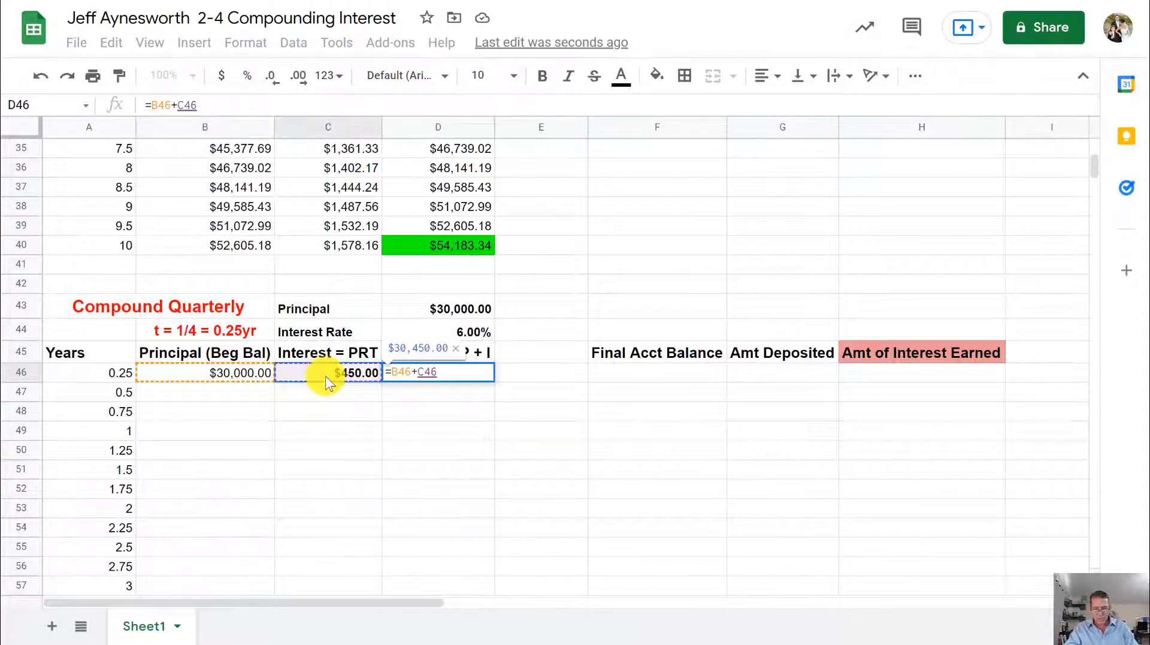
key(Return)
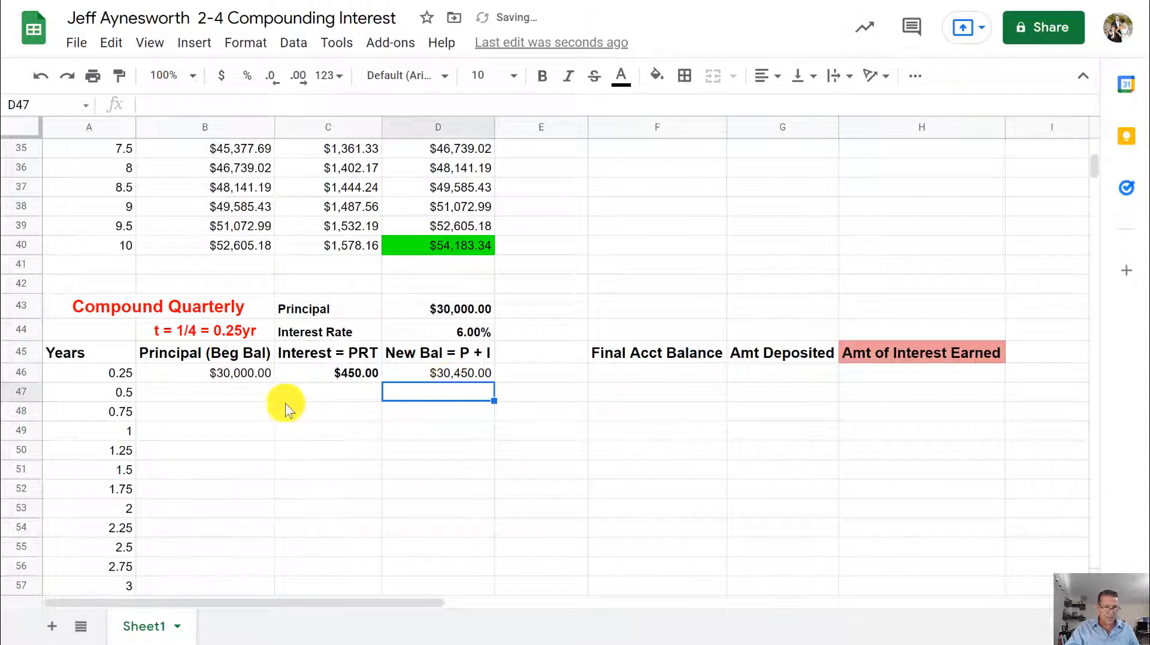
Carry the first quarter's new balance into the next beginning balance in B47 with the formula =D46.
click(249, 392)
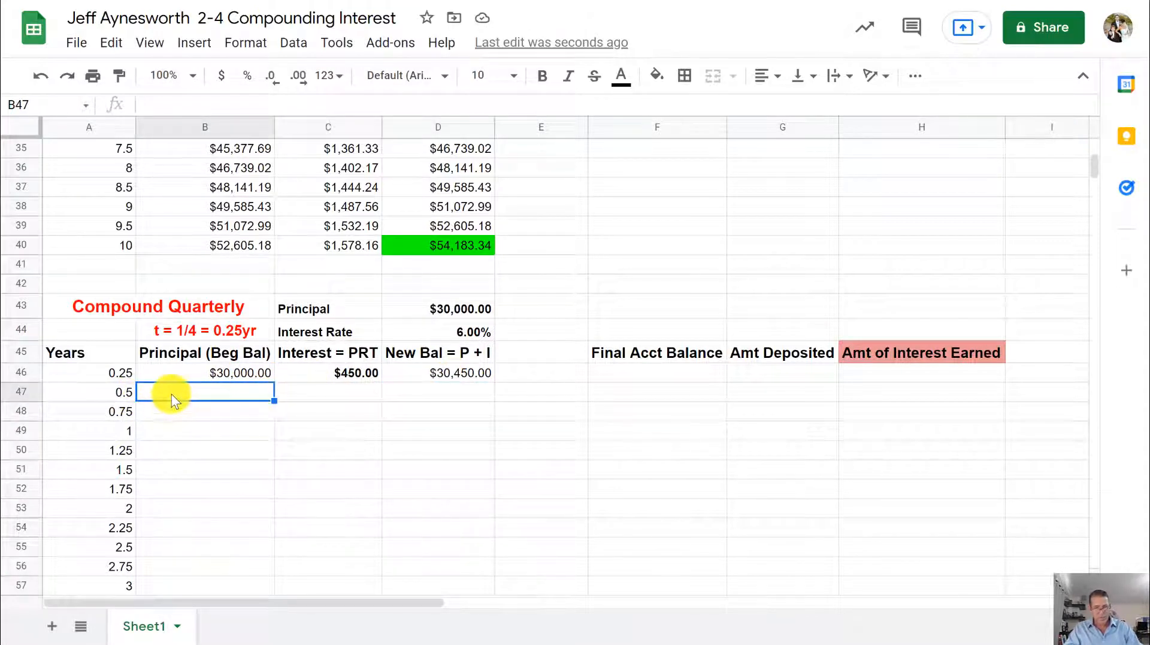
text(=)
click(419, 373)
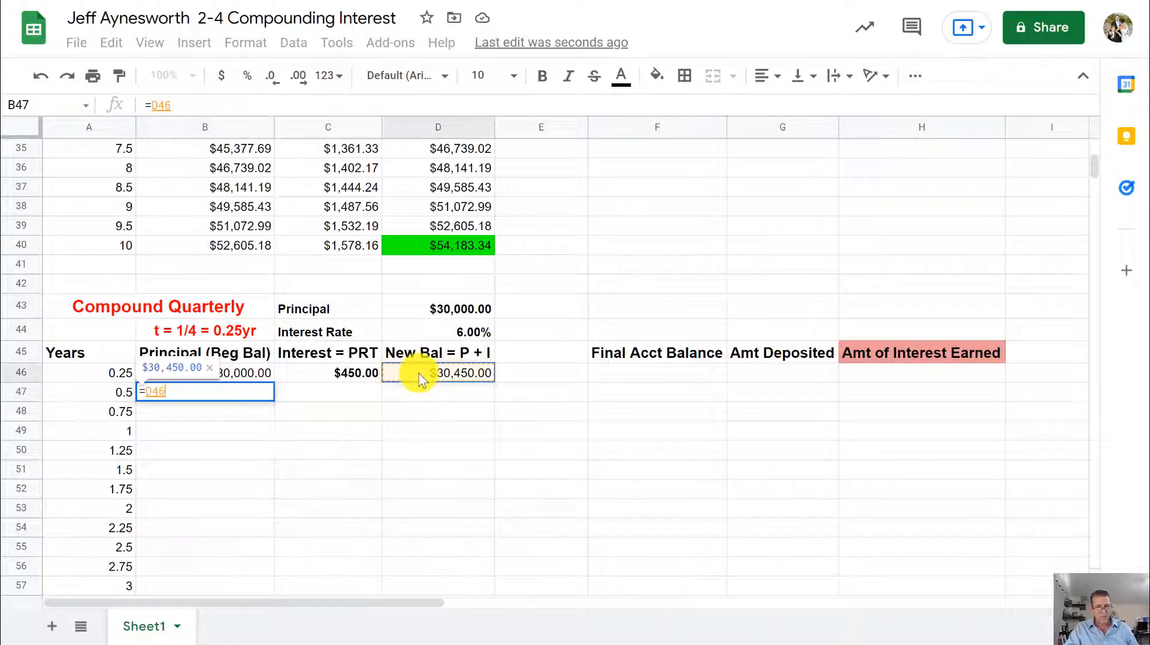
key(Return)
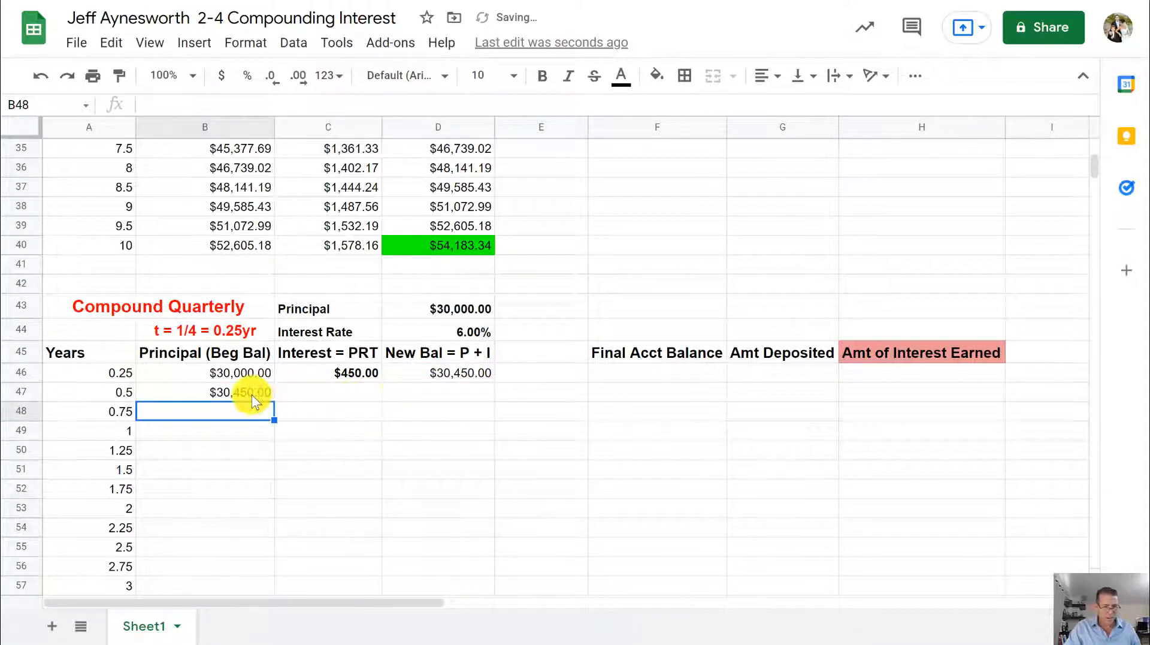
Fill the new balance in D46 and the linked beginning balance in B47 with yellow.
click(433, 376)
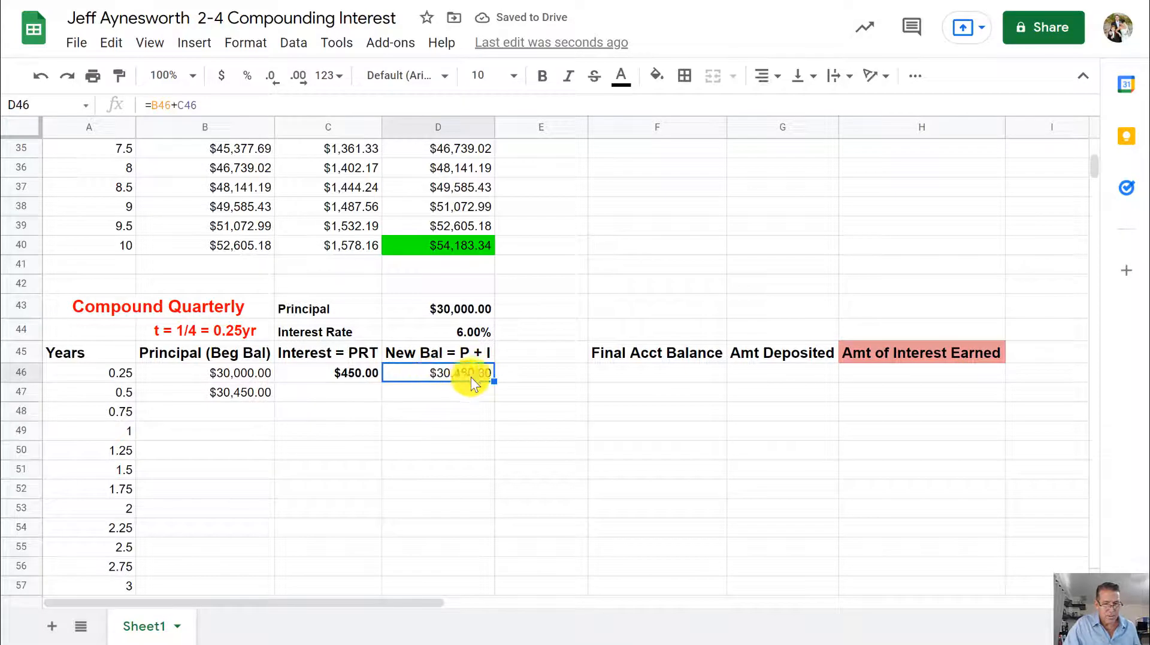
click(657, 74)
click(719, 161)
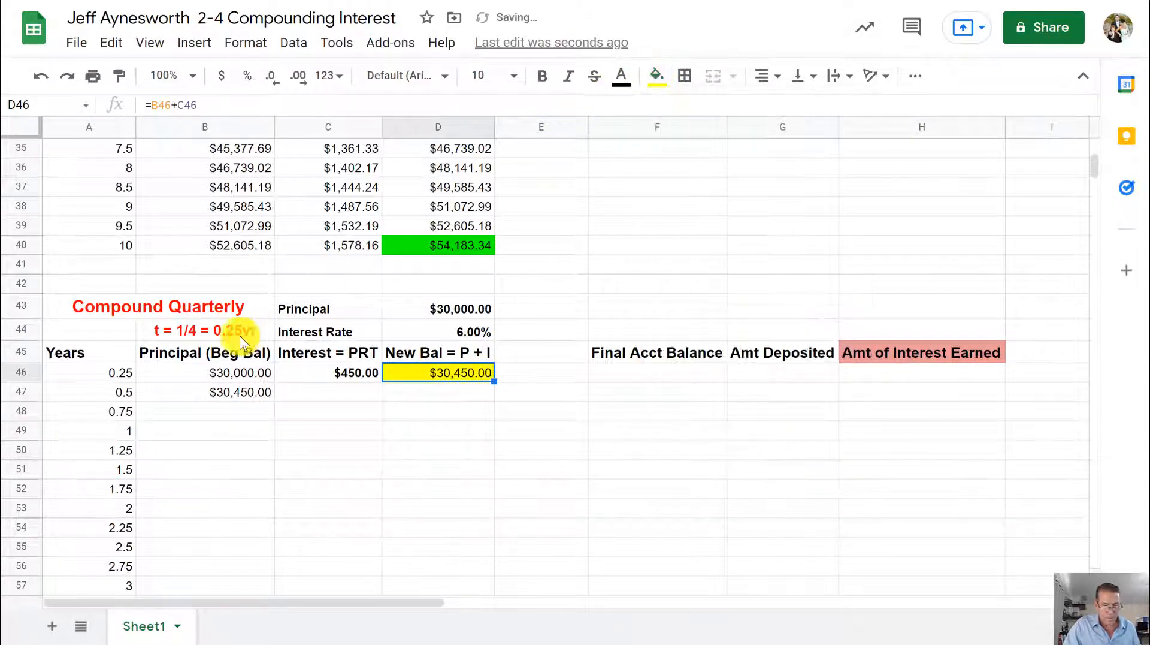
click(243, 393)
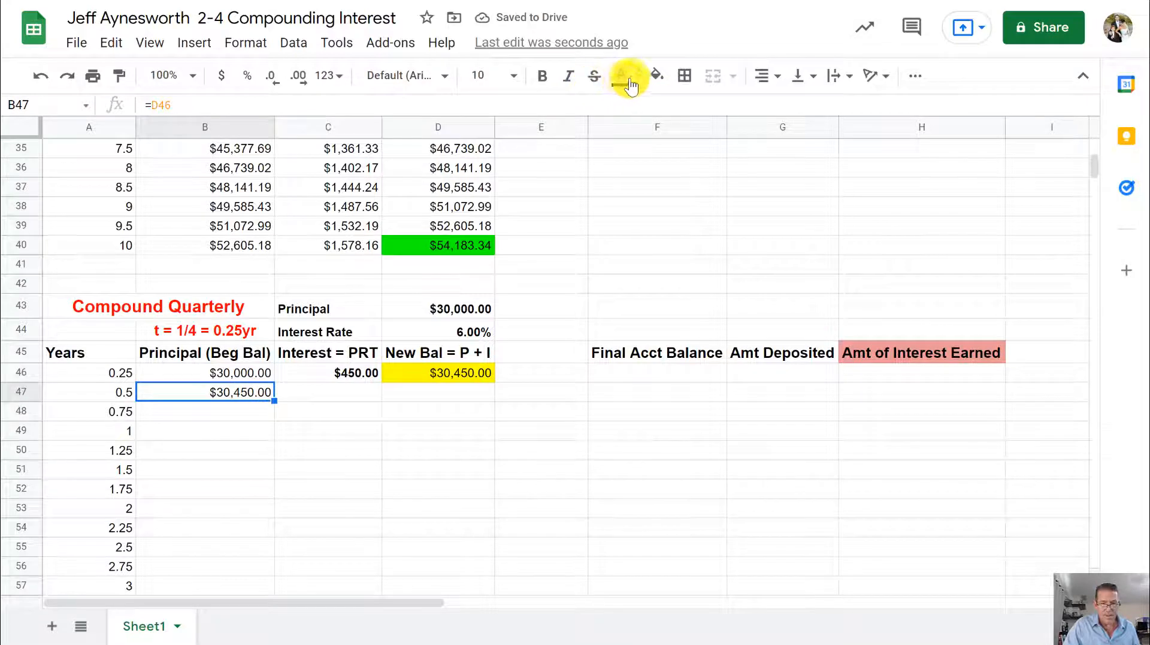
click(657, 75)
click(726, 159)
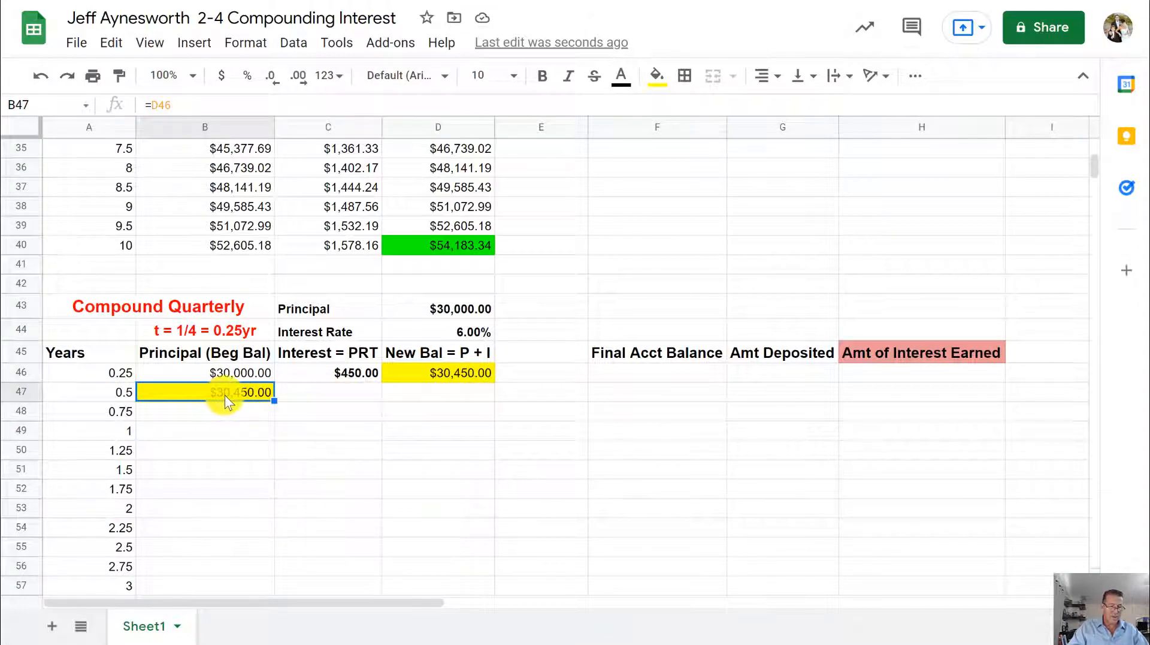
Calculate the second quarter's interest in C47 with the formula =B47*$D$44*.25, keeping the rate reference absolute.
click(307, 390)
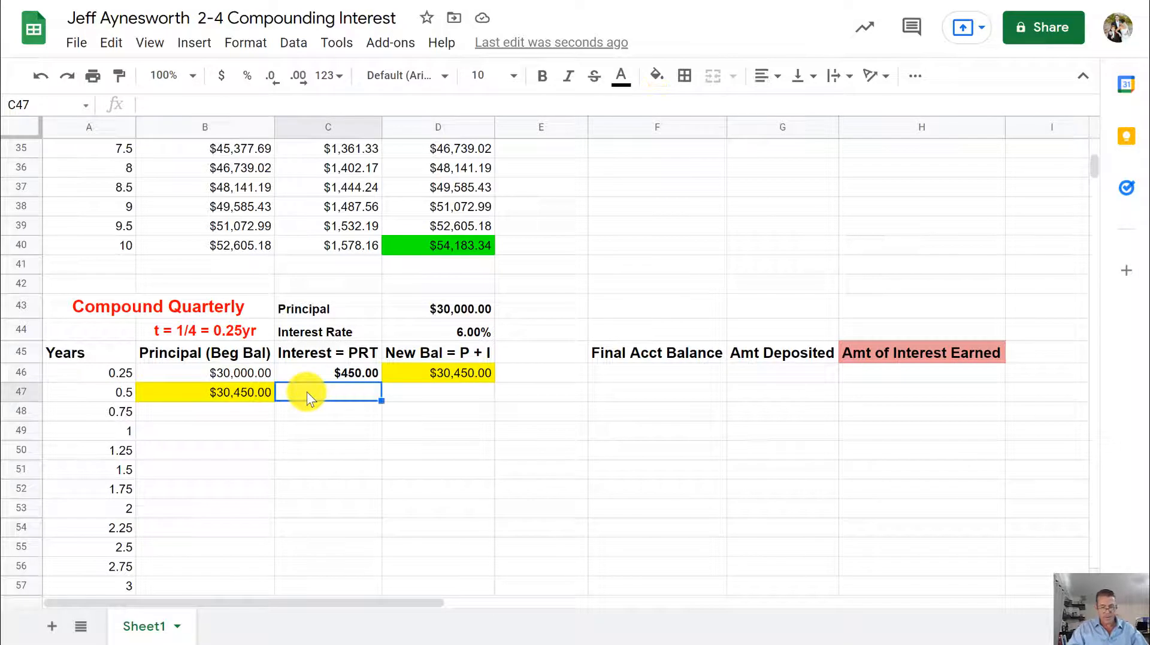
text(=)
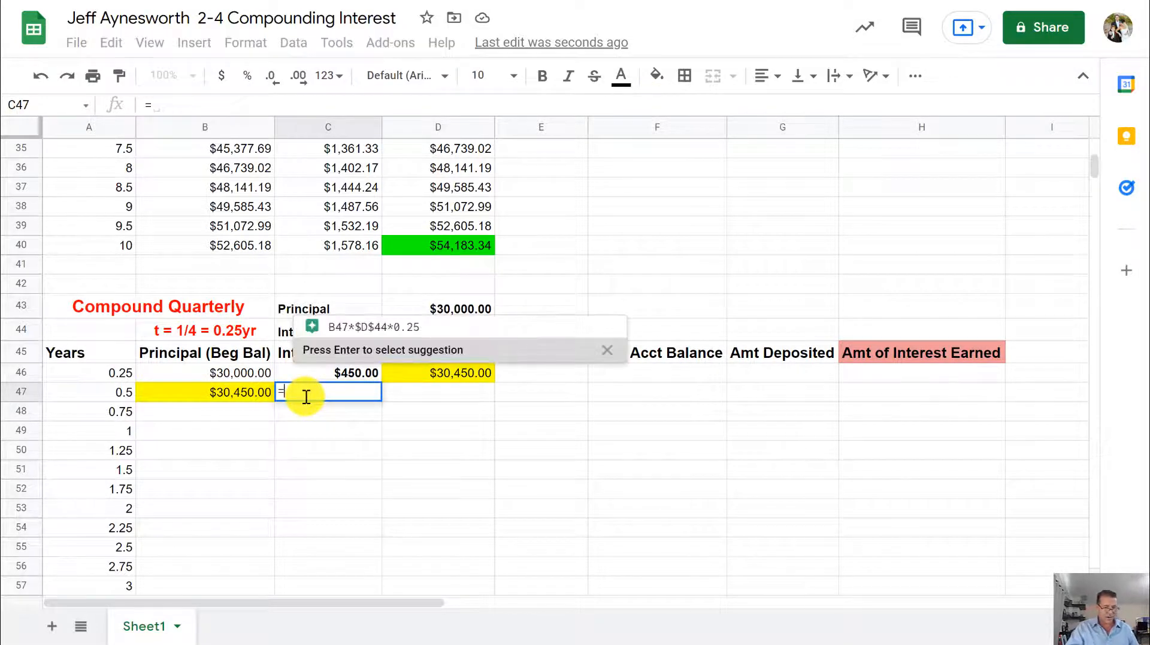
click(254, 390)
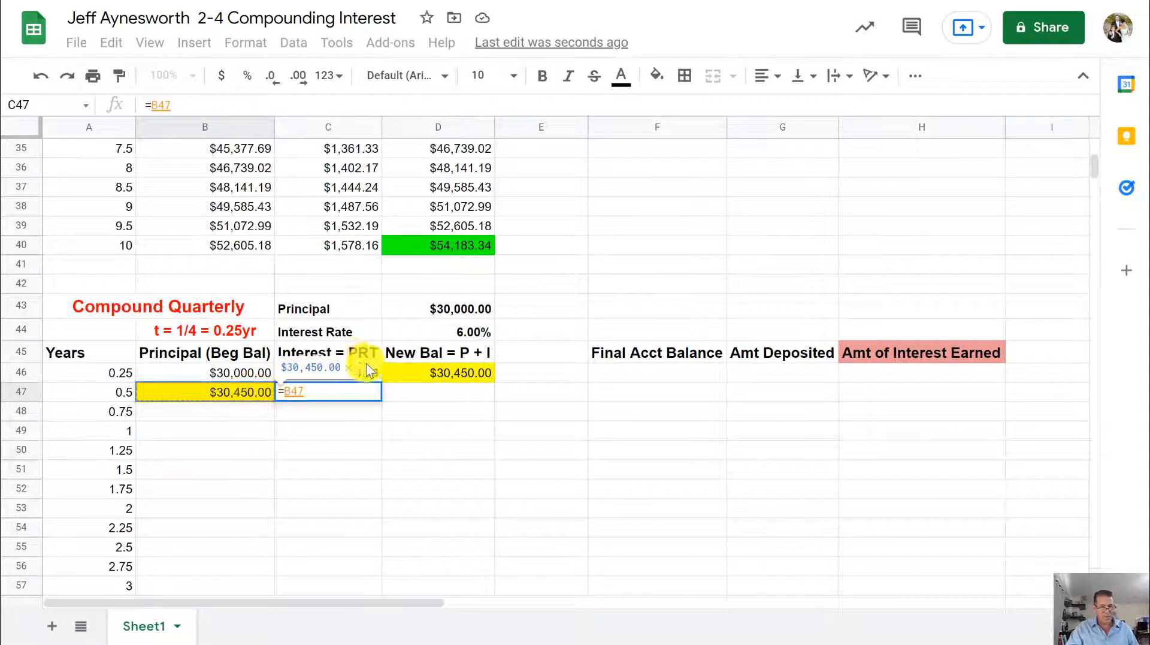
text(*)
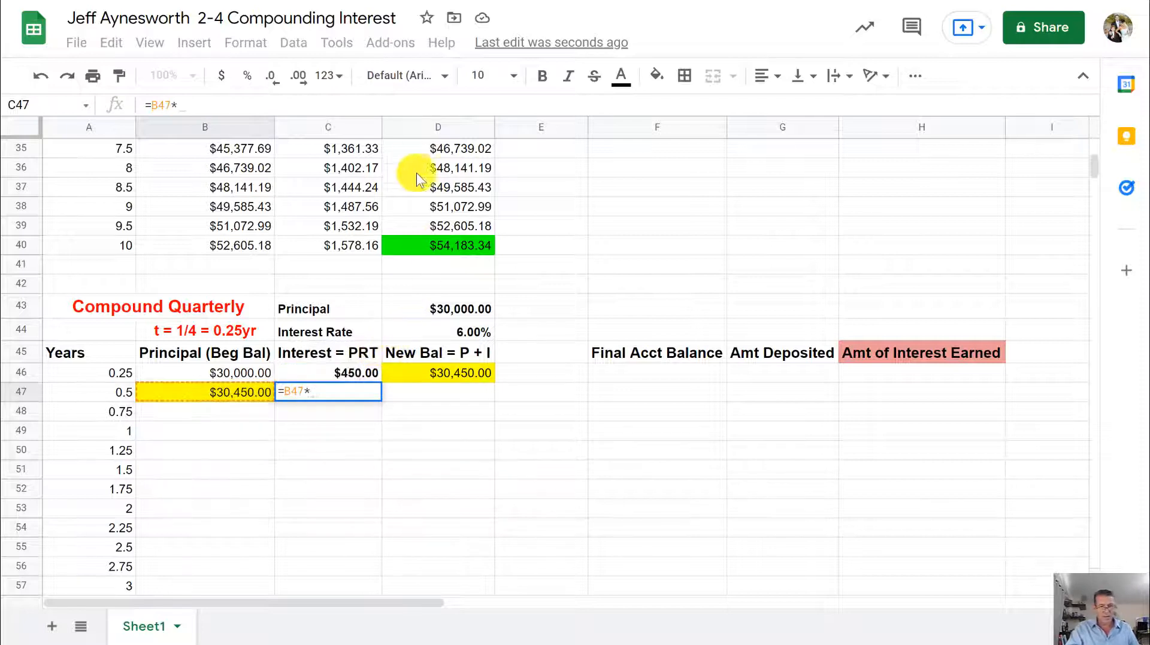
click(452, 326)
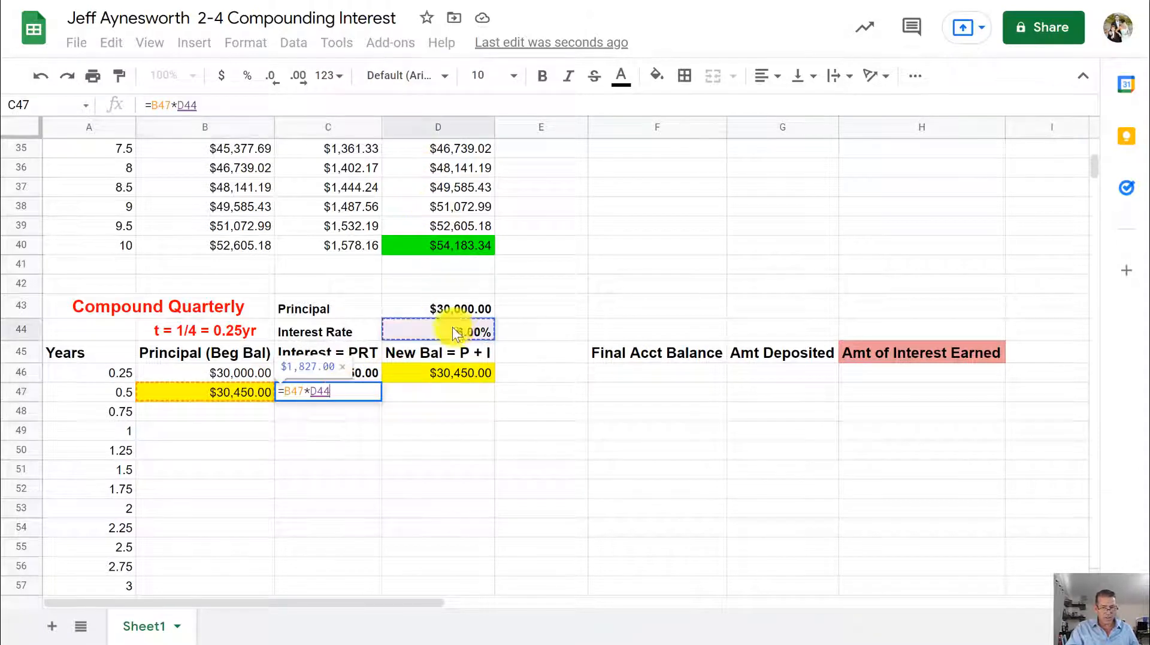
click(327, 389)
text($44)
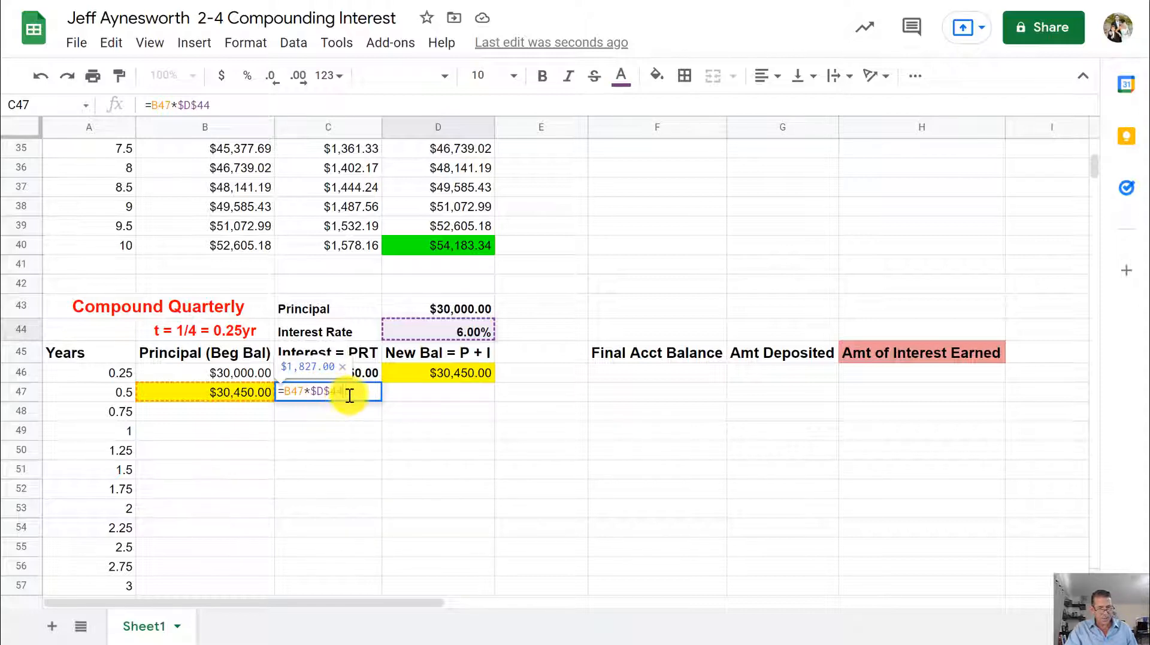
text(*.25)
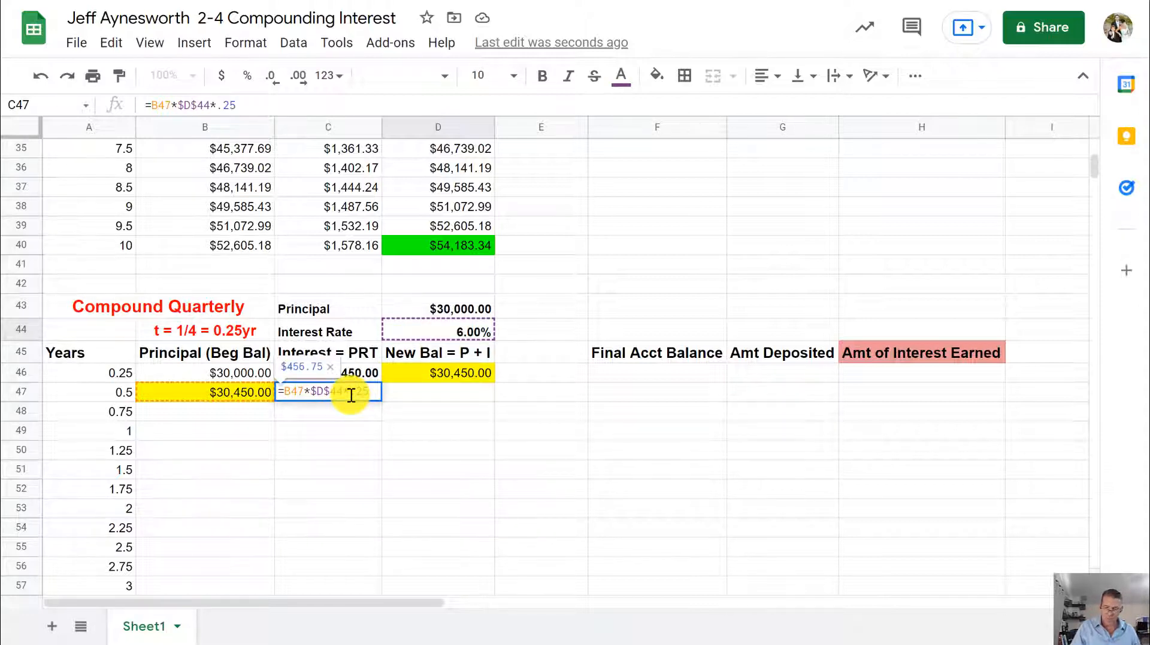
key(Return)
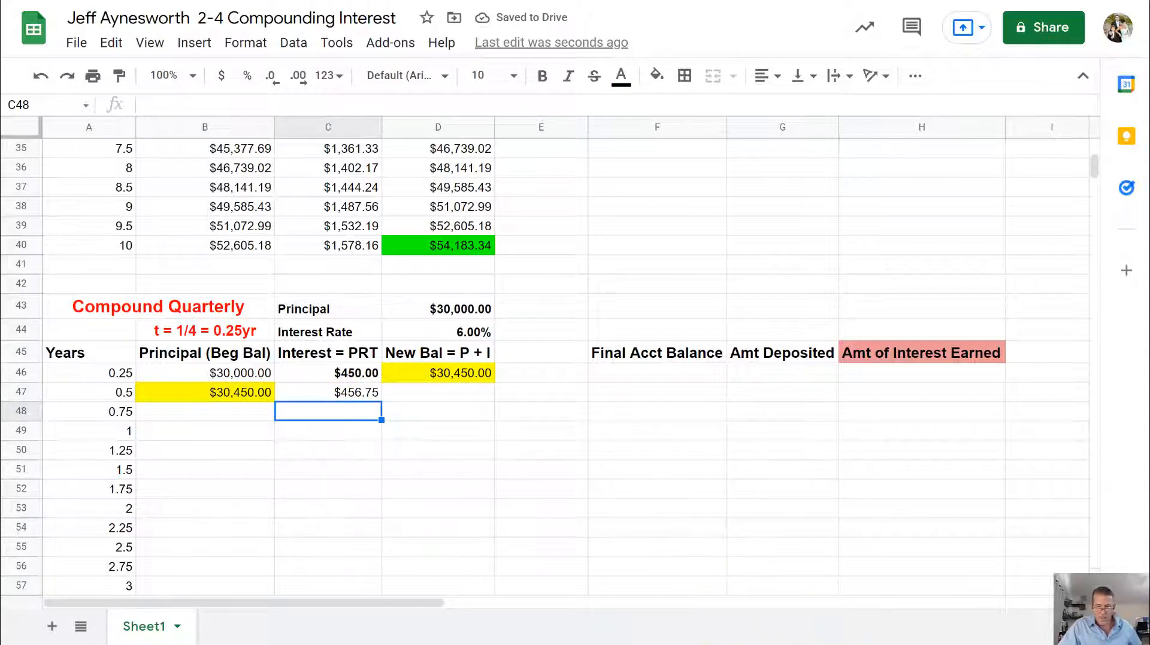
Compare the second quarter's figures with the handwritten notes and calculate its new balance in D47 with the formula =B47+C47.
key(alt+Tab)
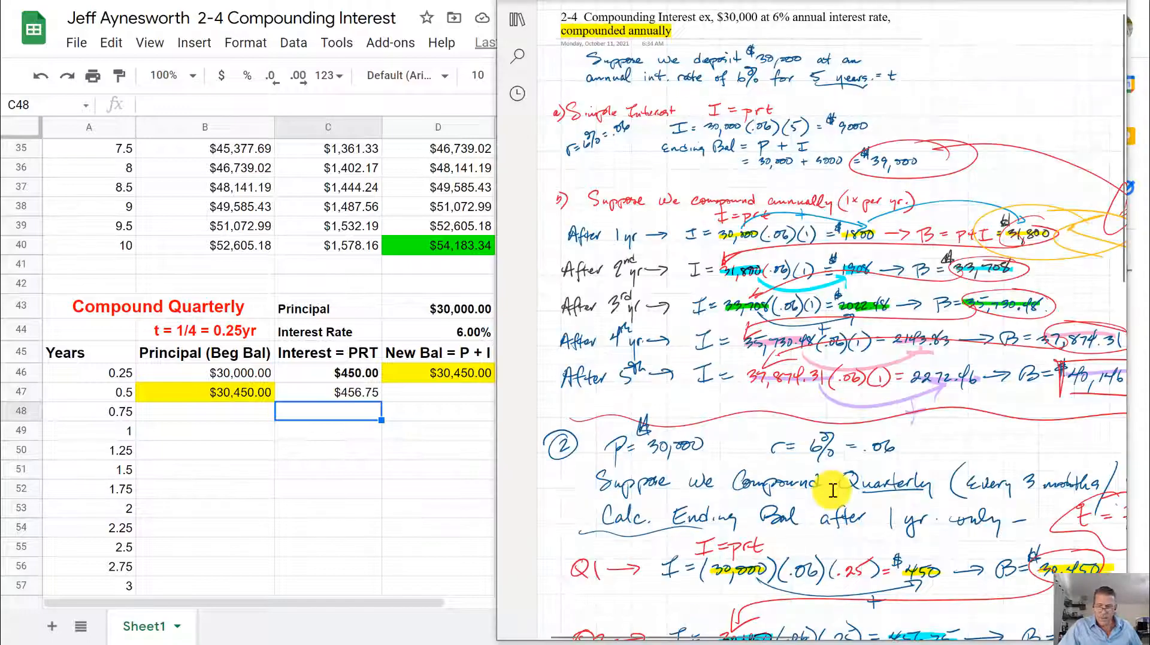
scroll(833, 490, down, 3)
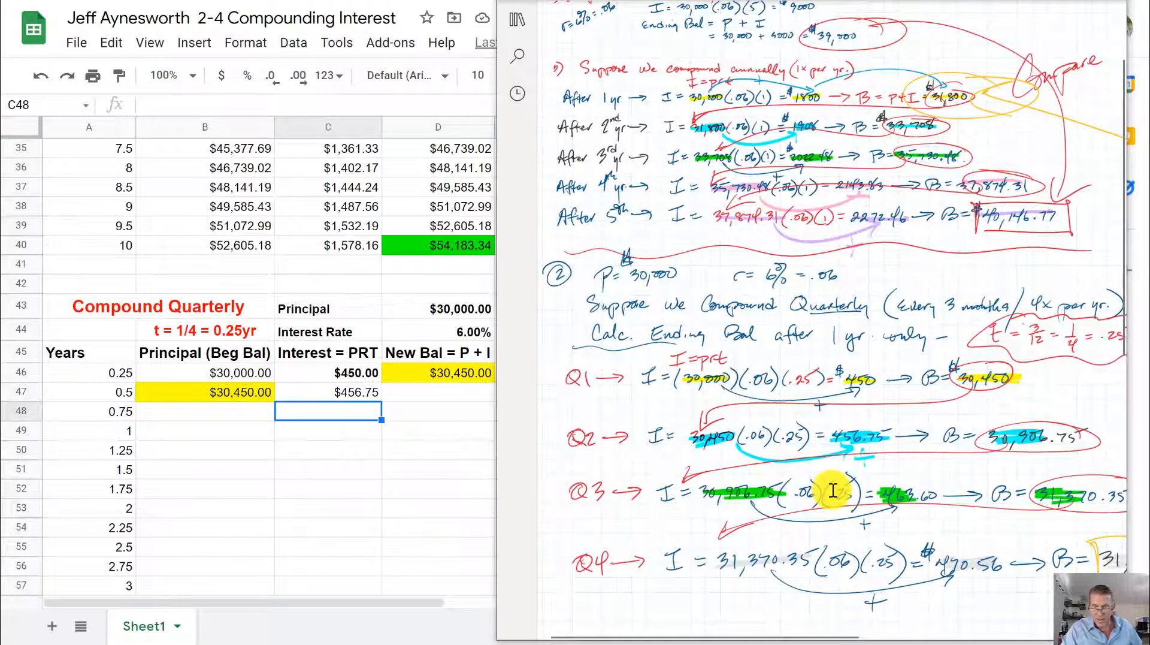
scroll(833, 490, down, 1)
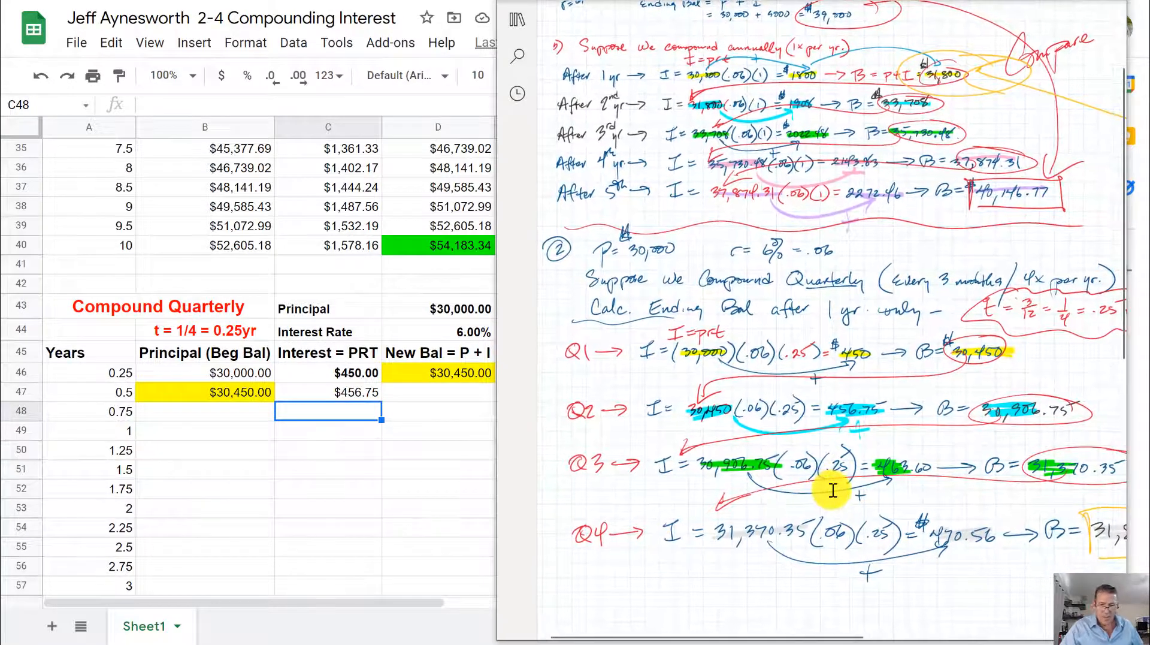
scroll(833, 490, down, 3)
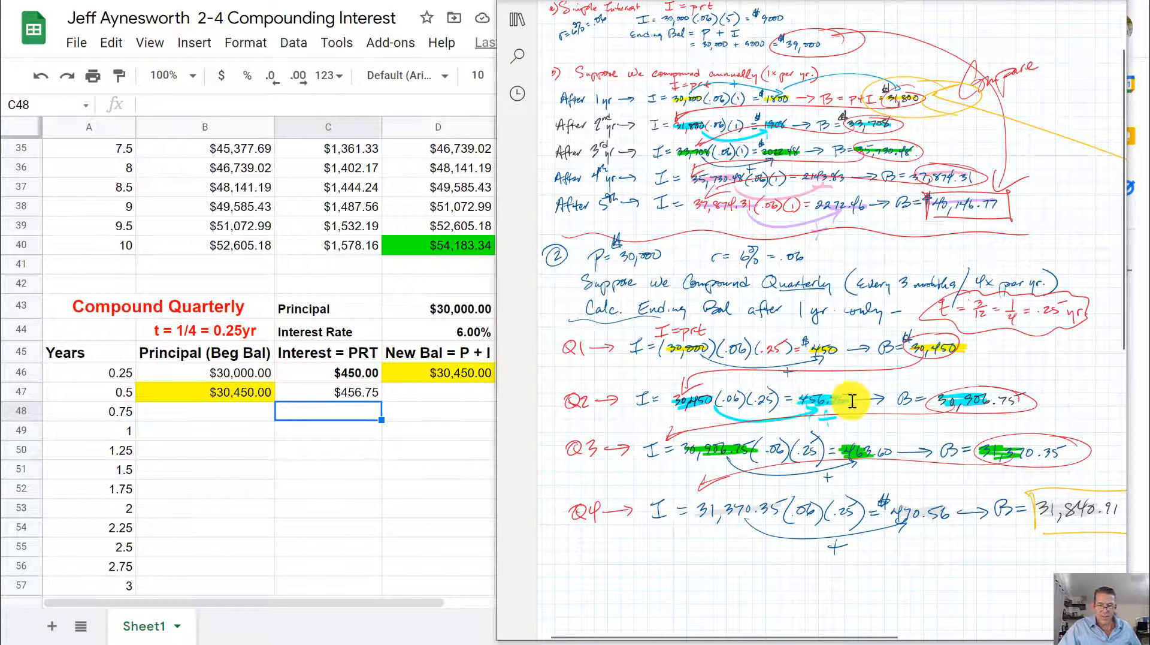
click(414, 392)
text(=)
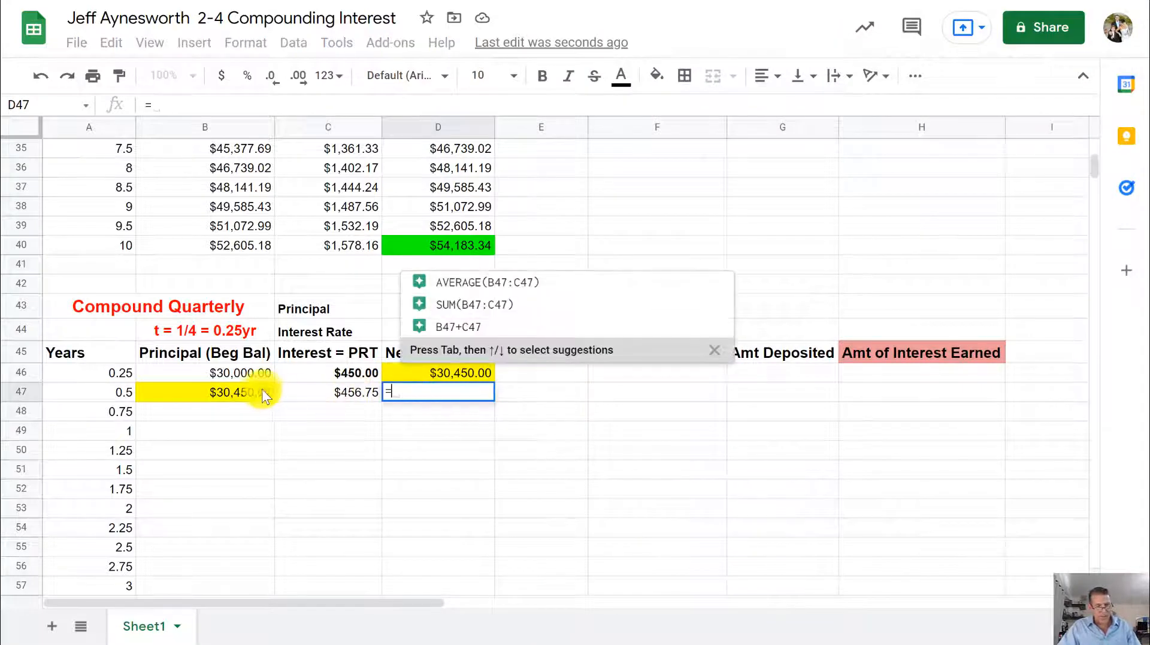
click(260, 389)
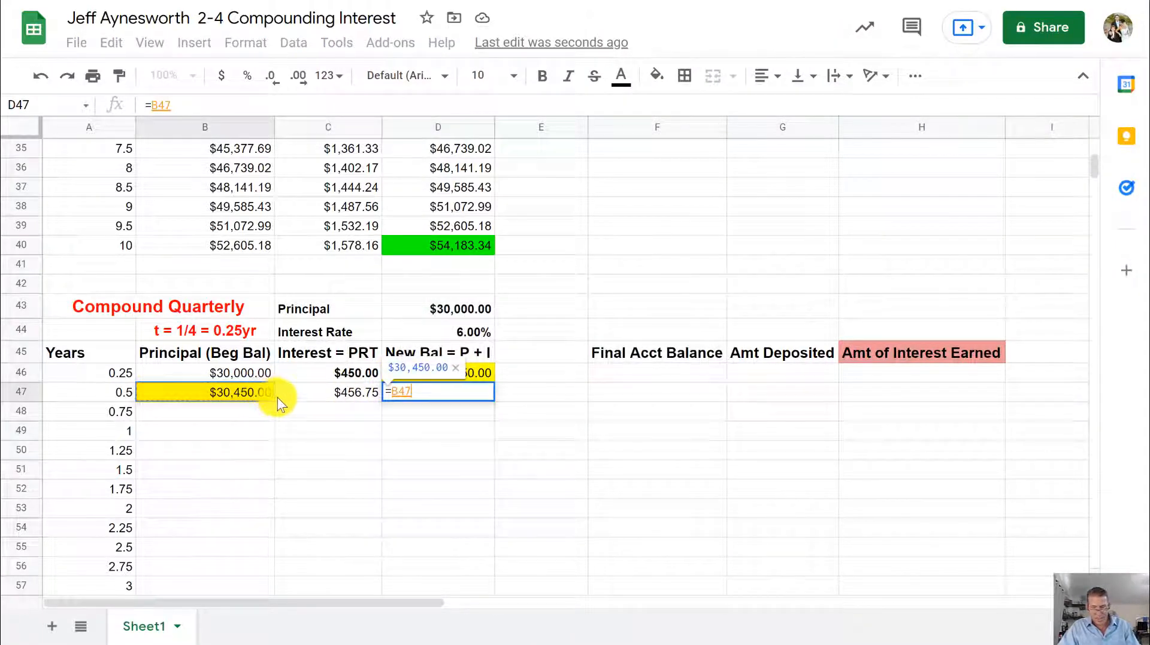
text(+)
click(339, 393)
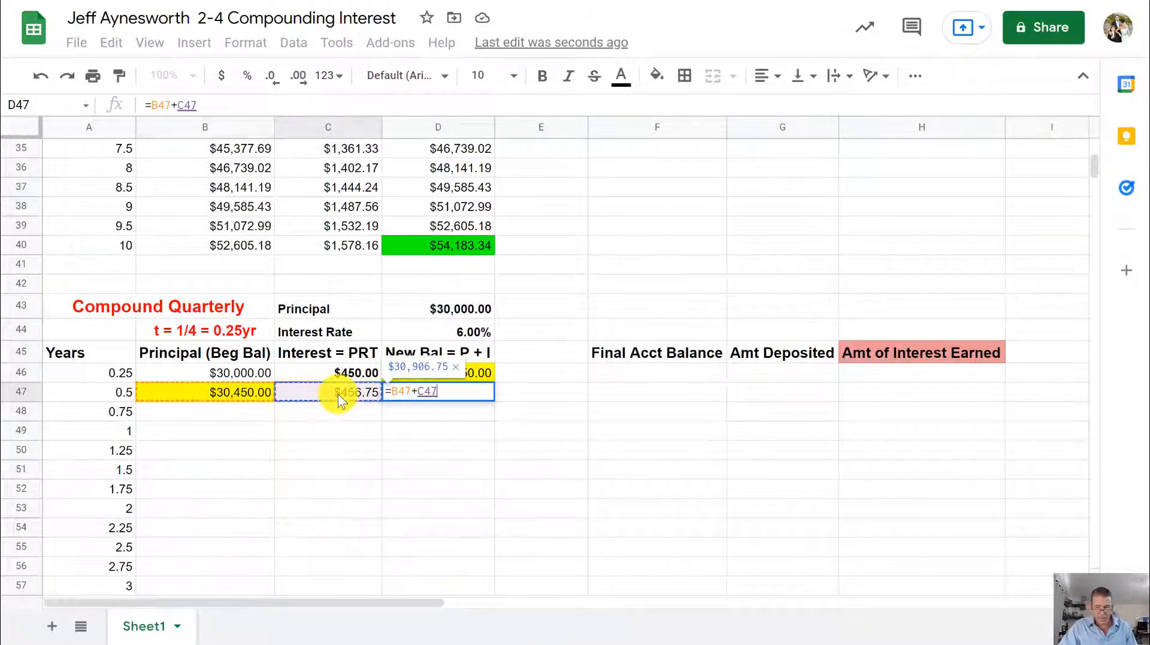
key(Return)
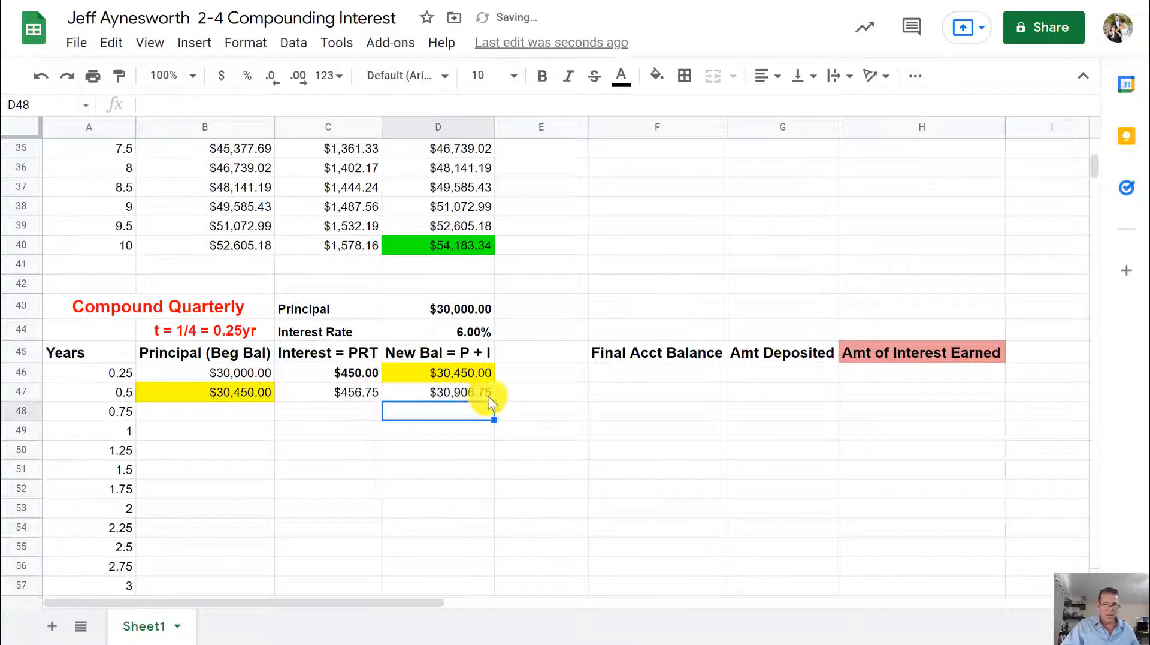
click(636, 643)
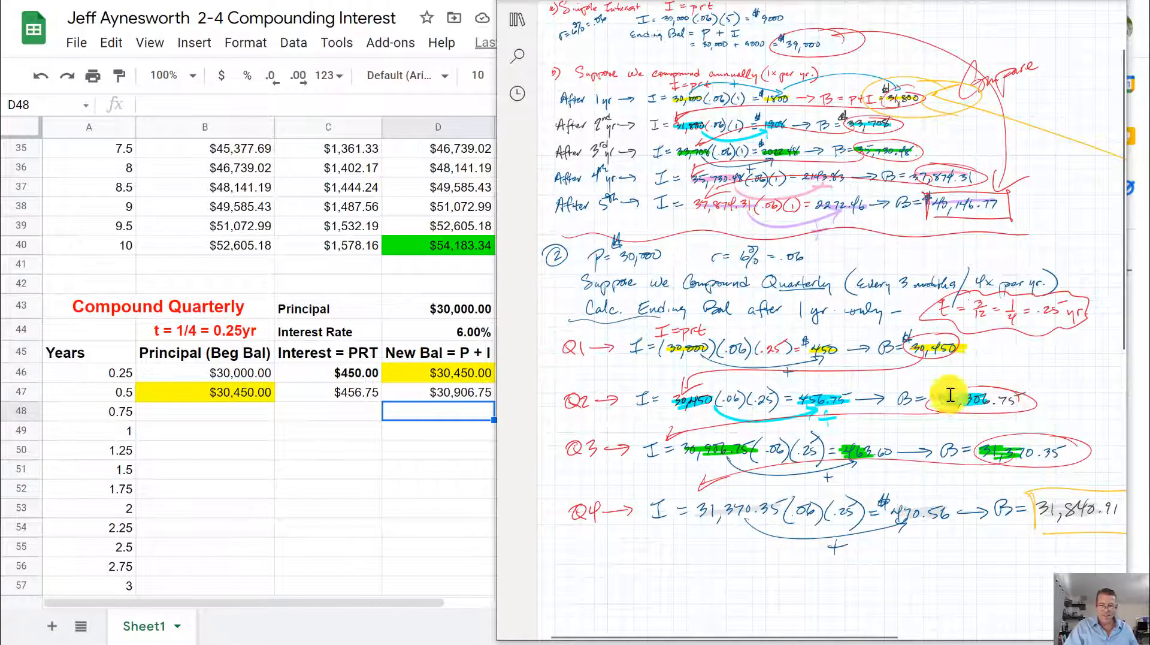
Copy the linked beginning-balance formula from B47 down the quarterly table through B85.
click(354, 418)
click(355, 417)
scroll(426, 468, down, 2)
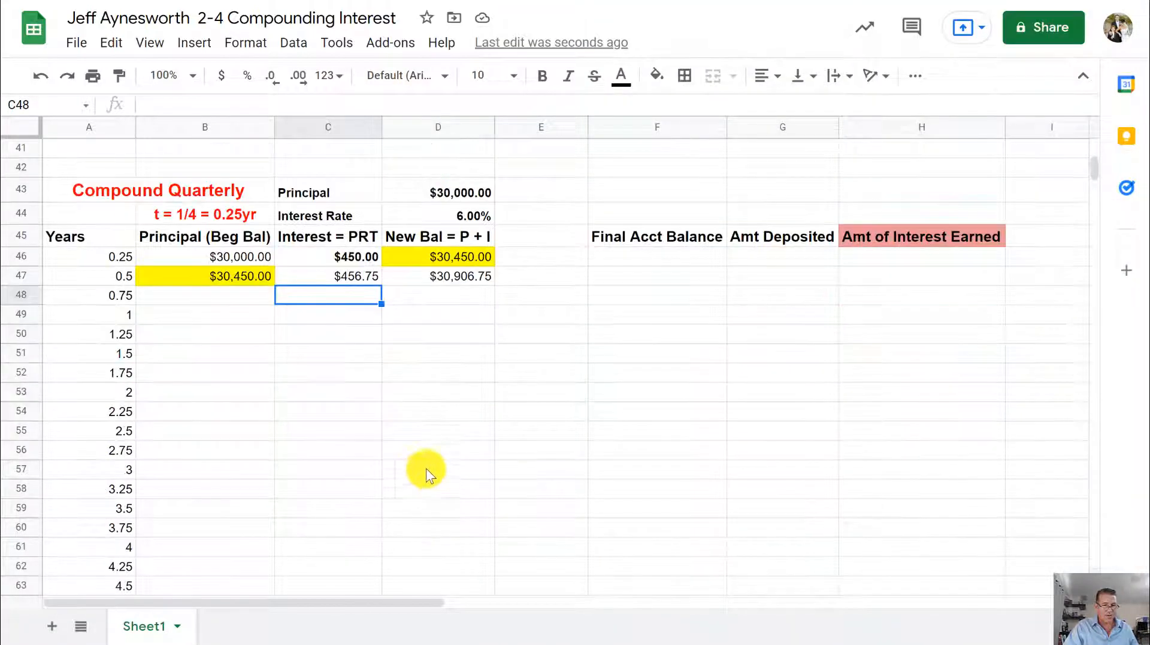
click(242, 276)
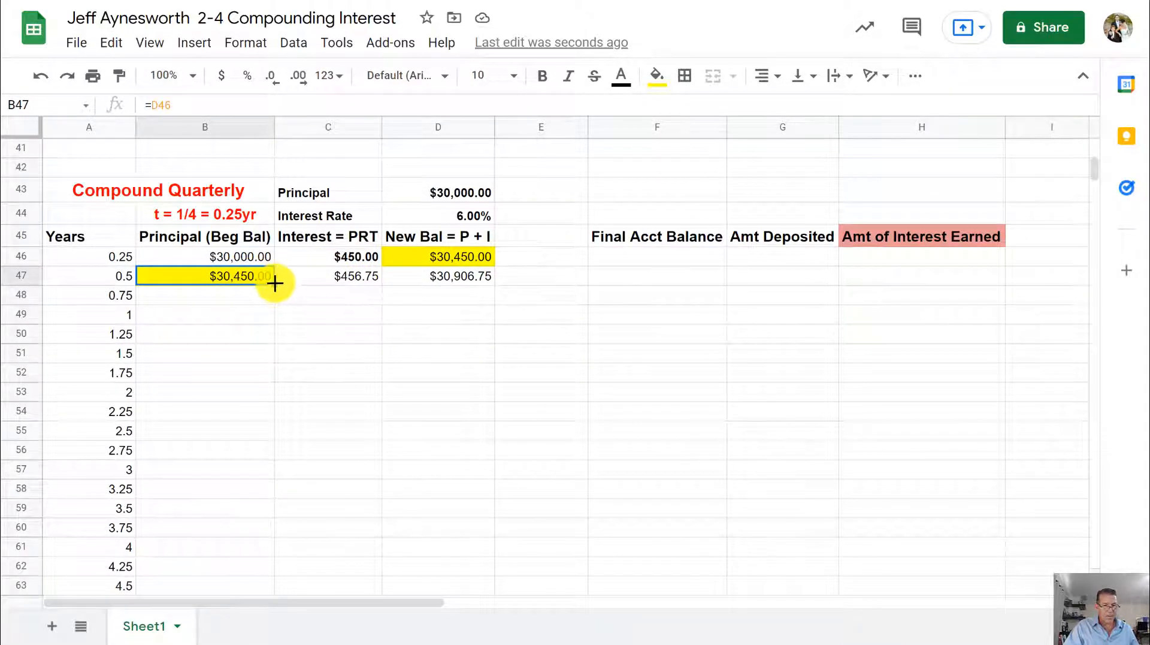
drag(275, 283, 260, 476)
scroll(321, 407, up, 8)
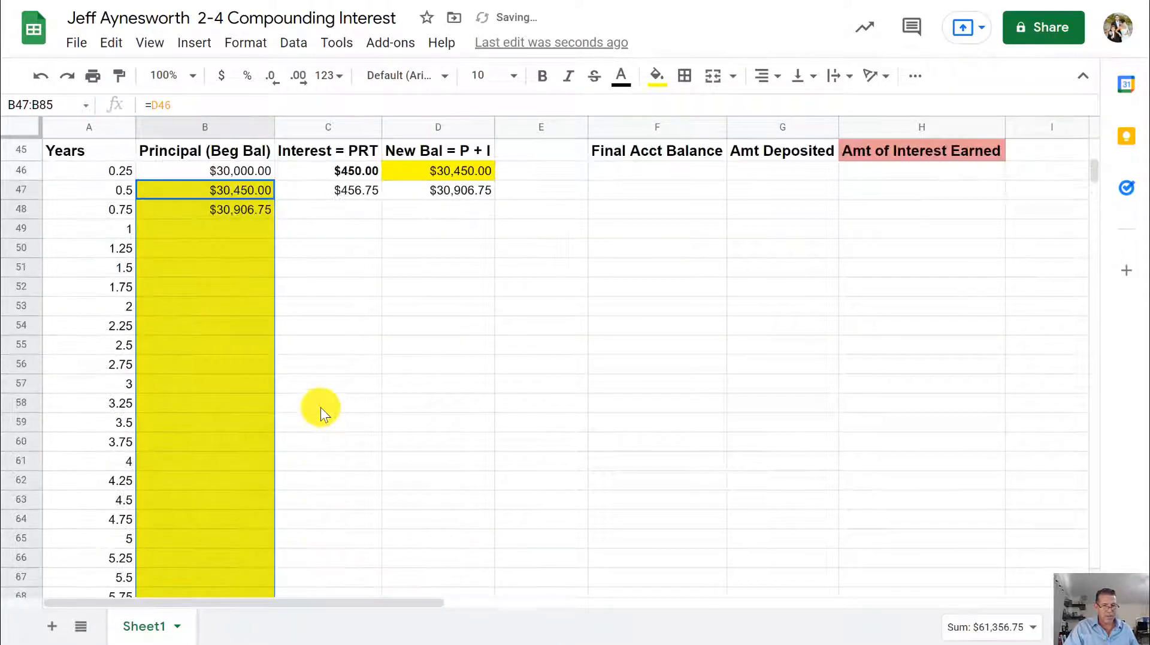
Copy the quarterly interest formula from C47 down through the year 10 row, C85.
click(366, 189)
drag(382, 198, 354, 374)
scroll(365, 362, up, 15)
scroll(470, 456, down, 4)
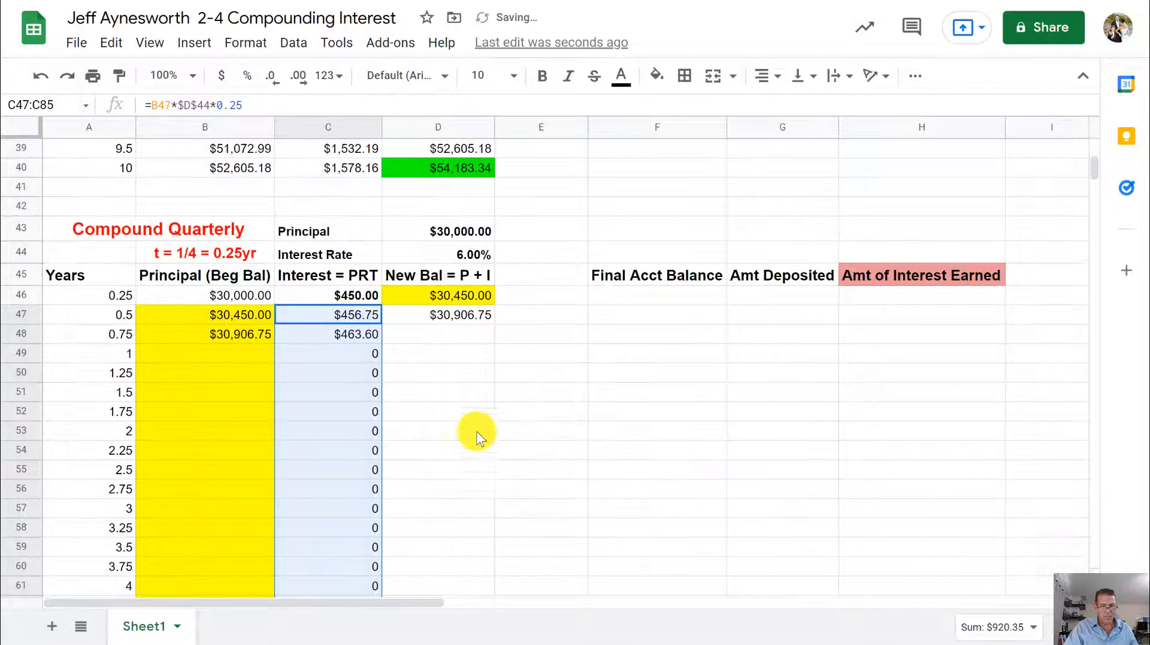
Copy the new-balance formula from D47 down through D85 to complete the quarterly table.
click(467, 315)
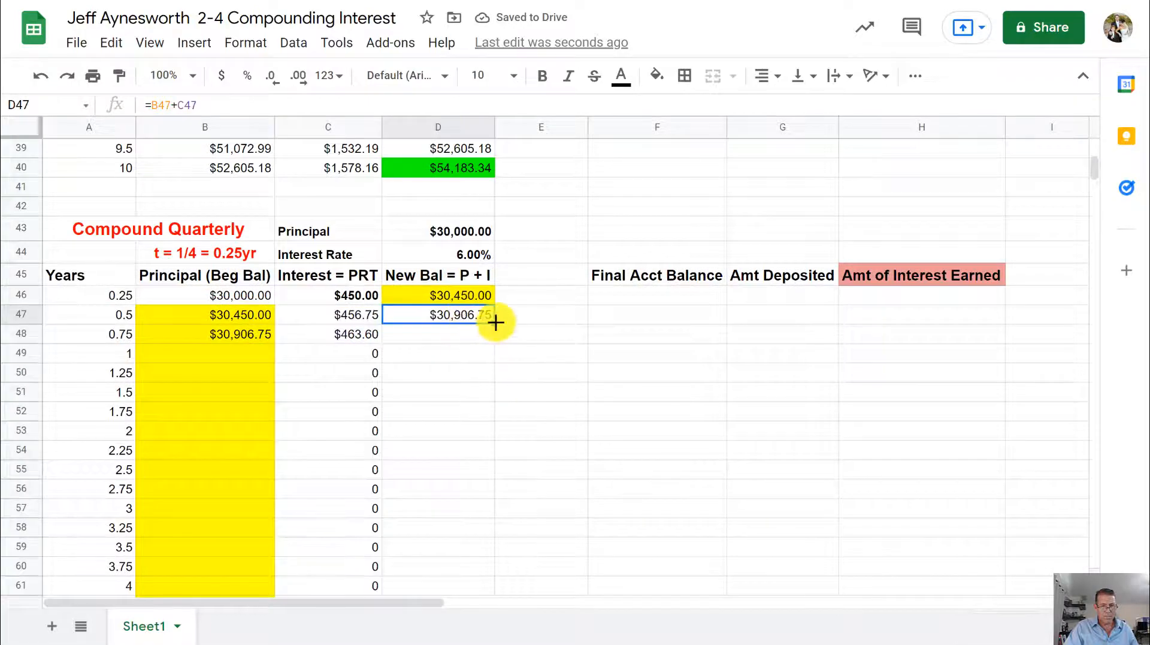
drag(496, 323, 506, 563)
click(555, 397)
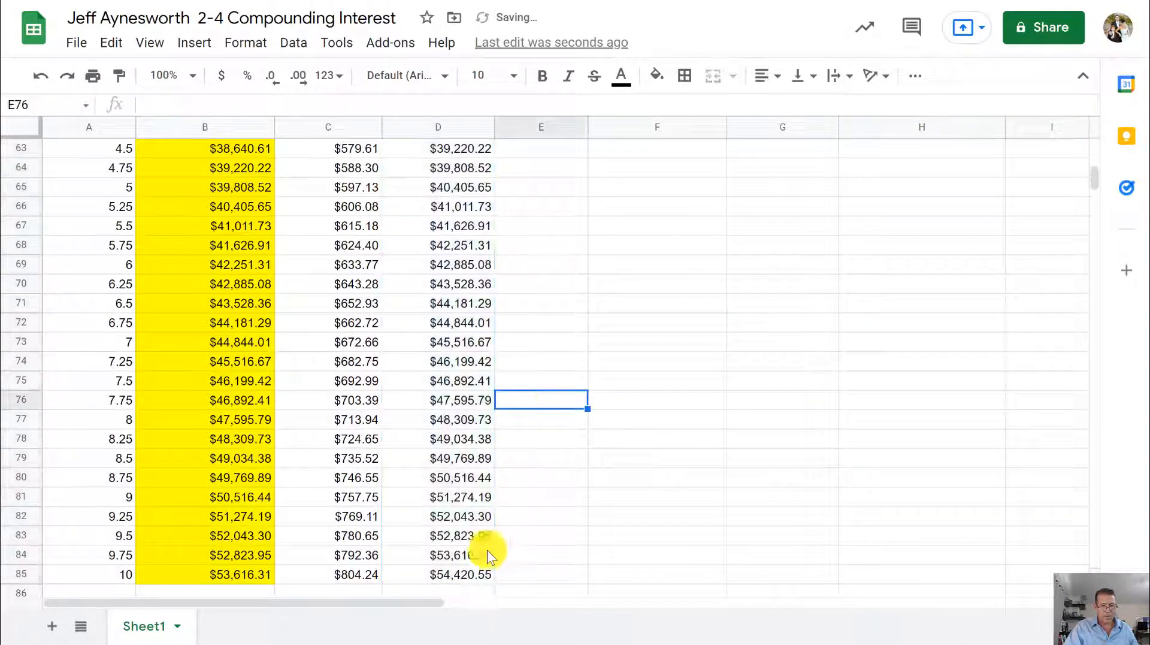
Fill the quarterly table's year 10 new balance in D85 with green.
click(450, 573)
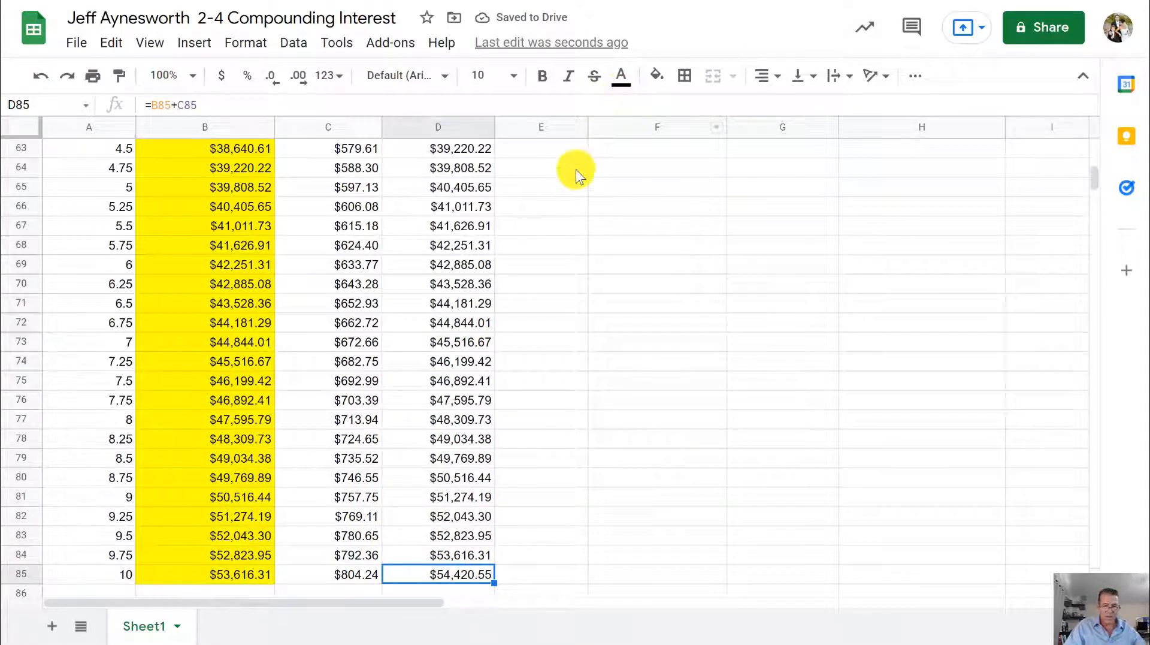
click(659, 75)
click(744, 160)
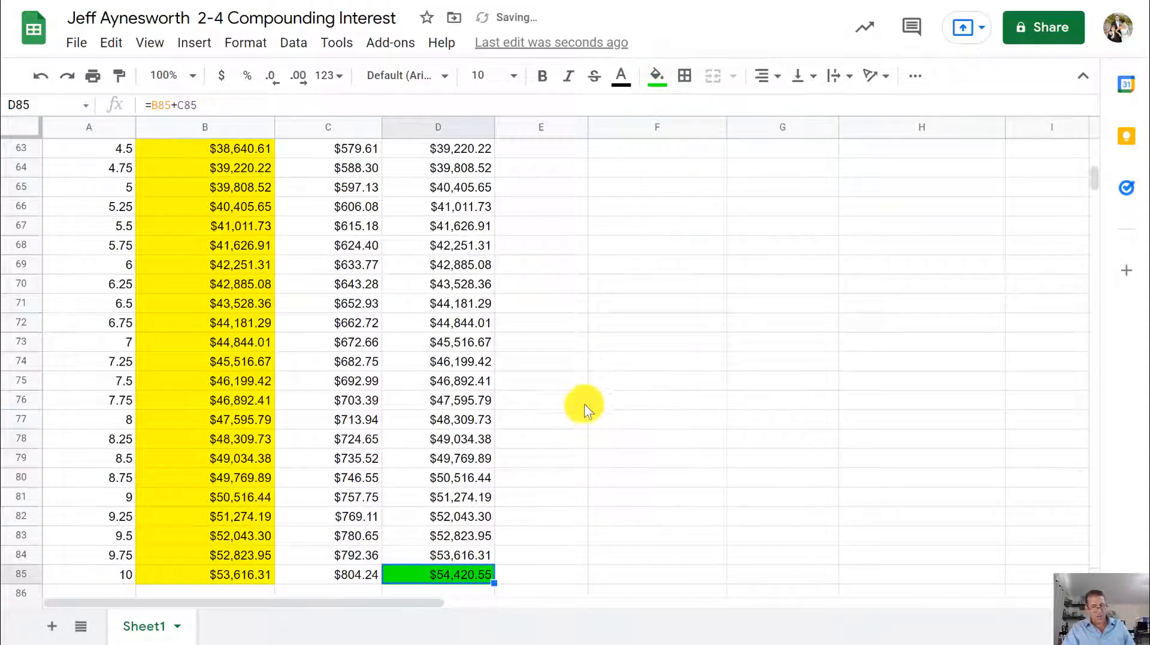
Fill F46 under Final Acct Balance with green and link it to the final quarterly balance with the formula =D85.
scroll(586, 382, up, 6)
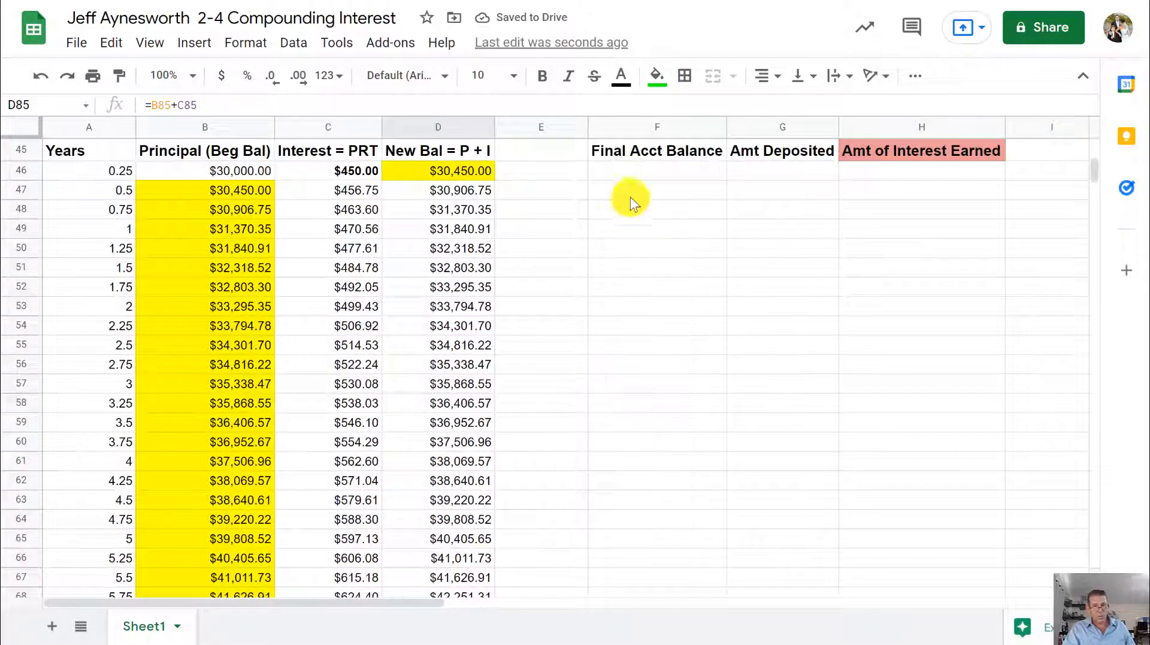
click(641, 171)
click(657, 74)
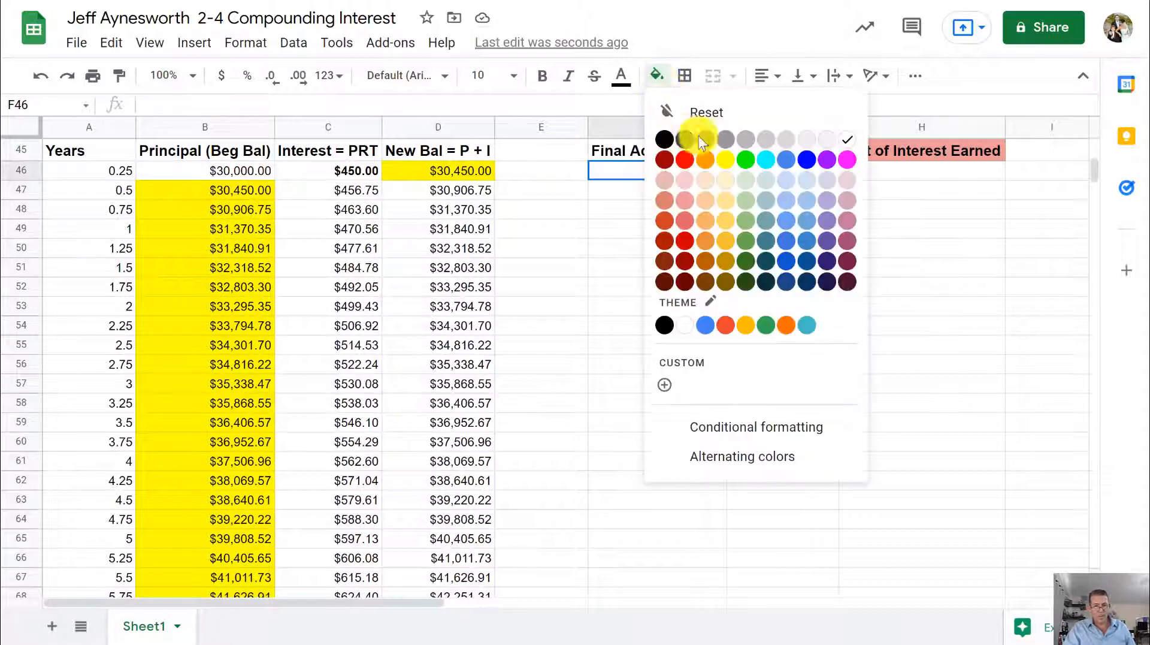
click(746, 160)
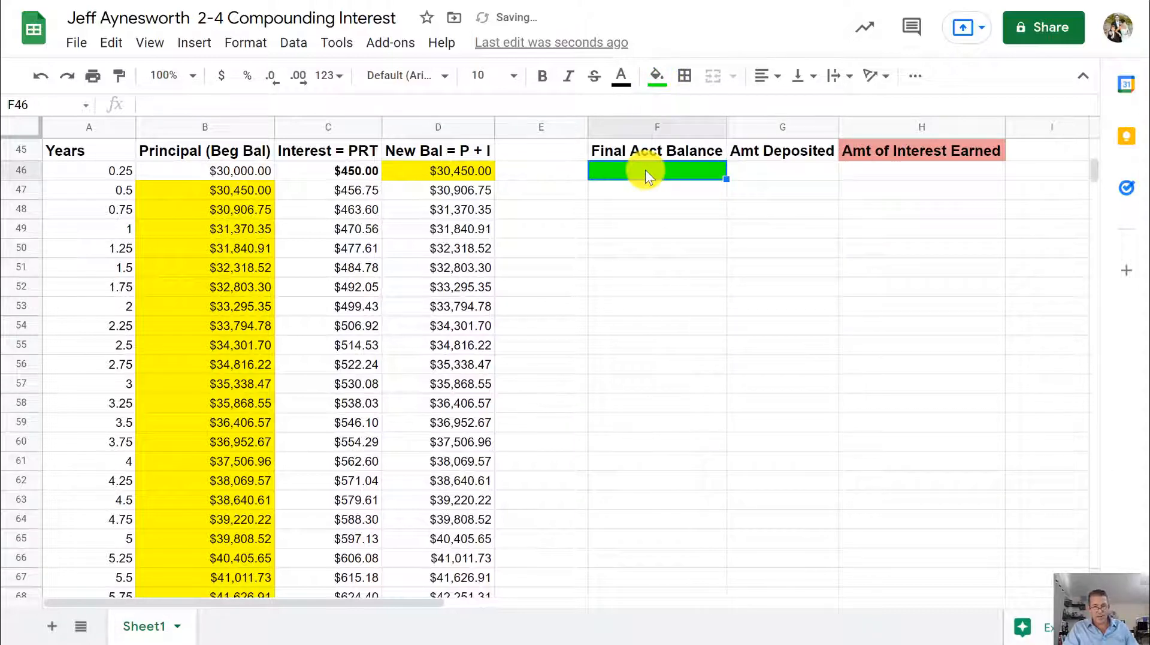
text(=)
scroll(642, 289, down, 12)
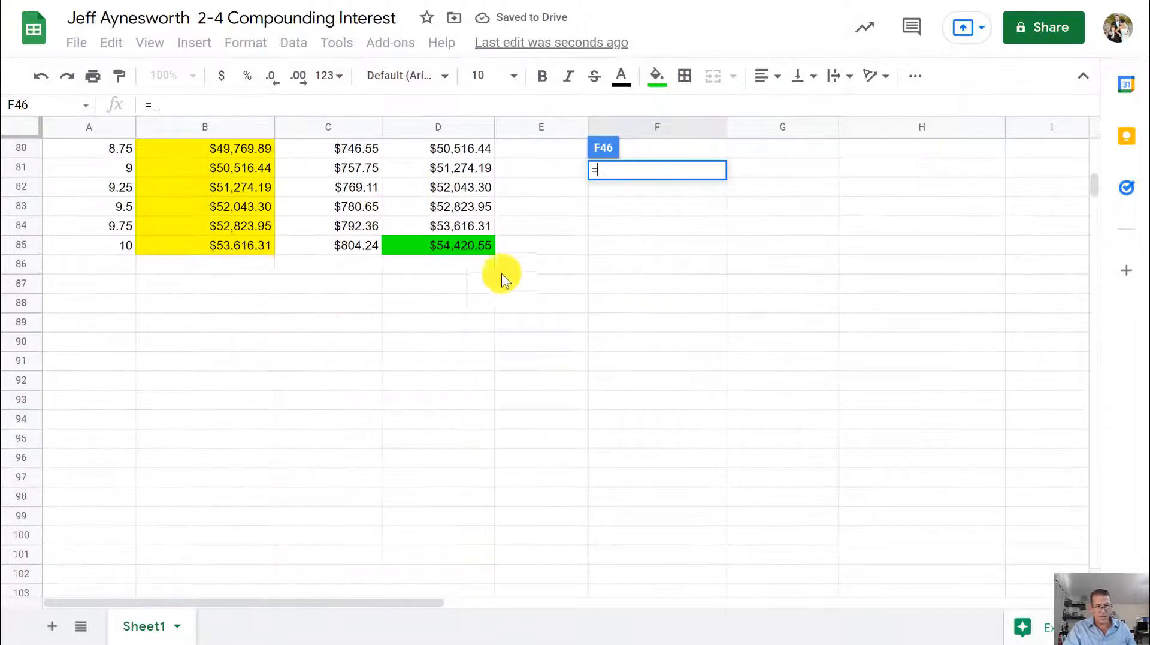
click(465, 245)
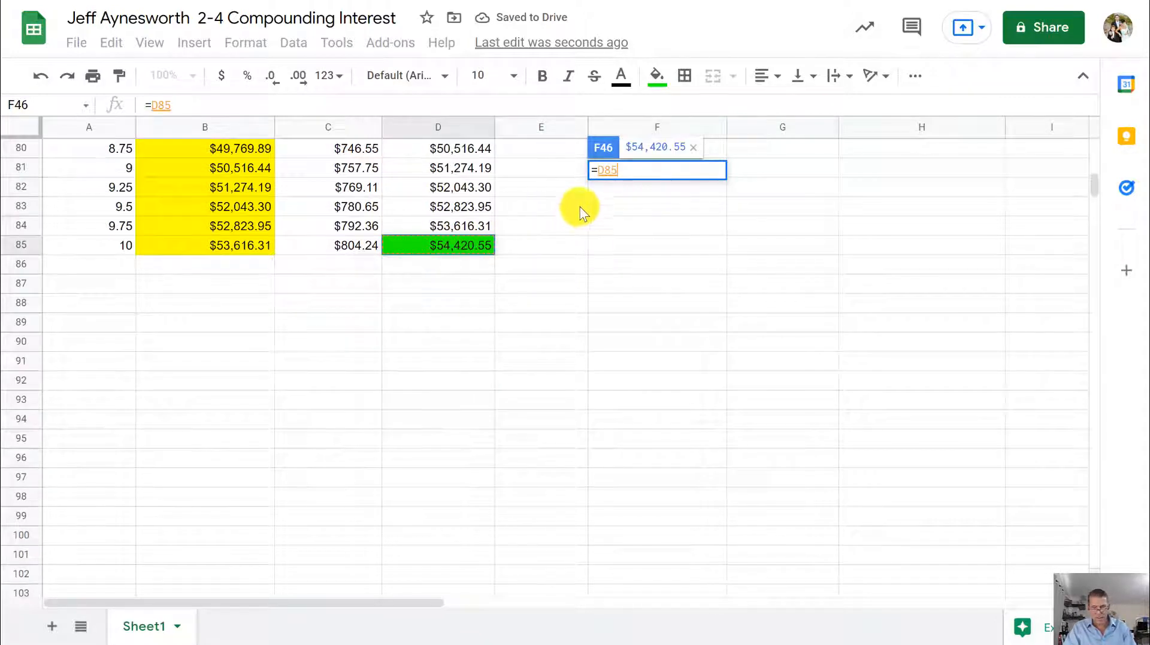
key(Return)
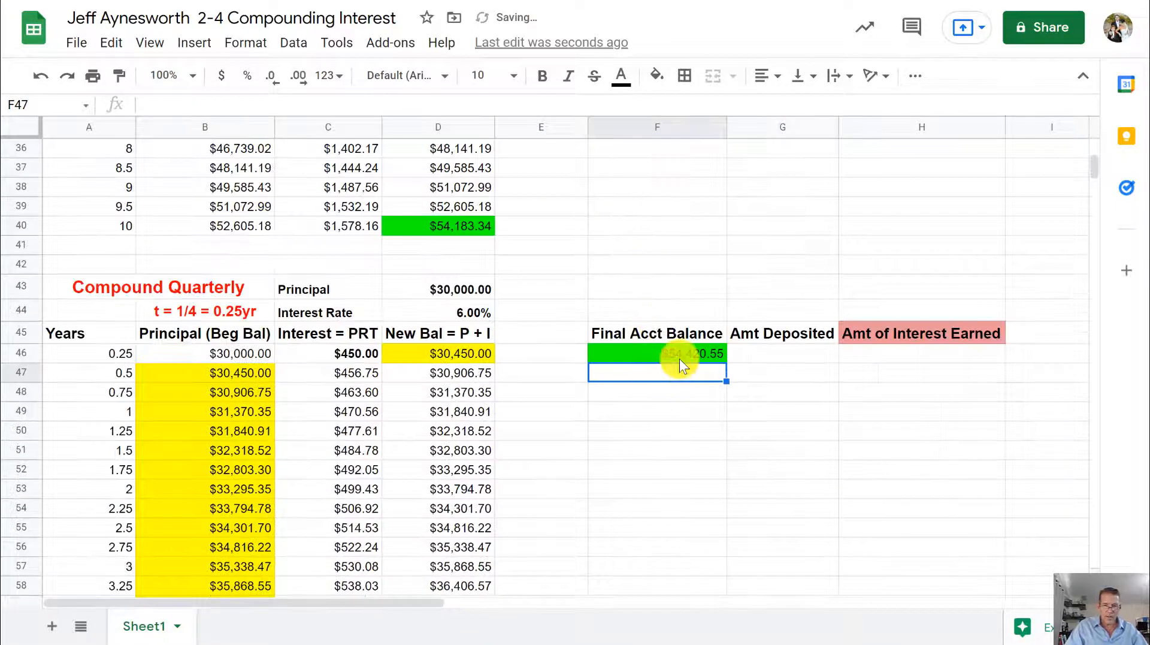
Link the quarterly table's Amt Deposited in G46 to its principal with the formula =D43.
scroll(714, 357, up, 6)
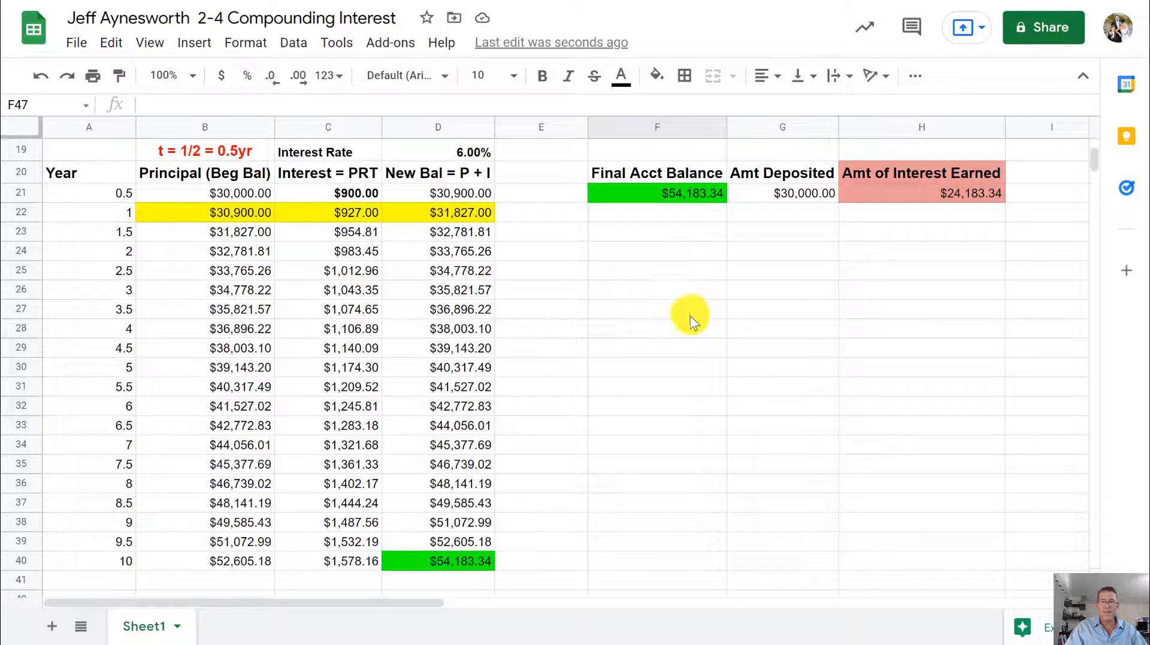
scroll(698, 319, down, 6)
click(779, 350)
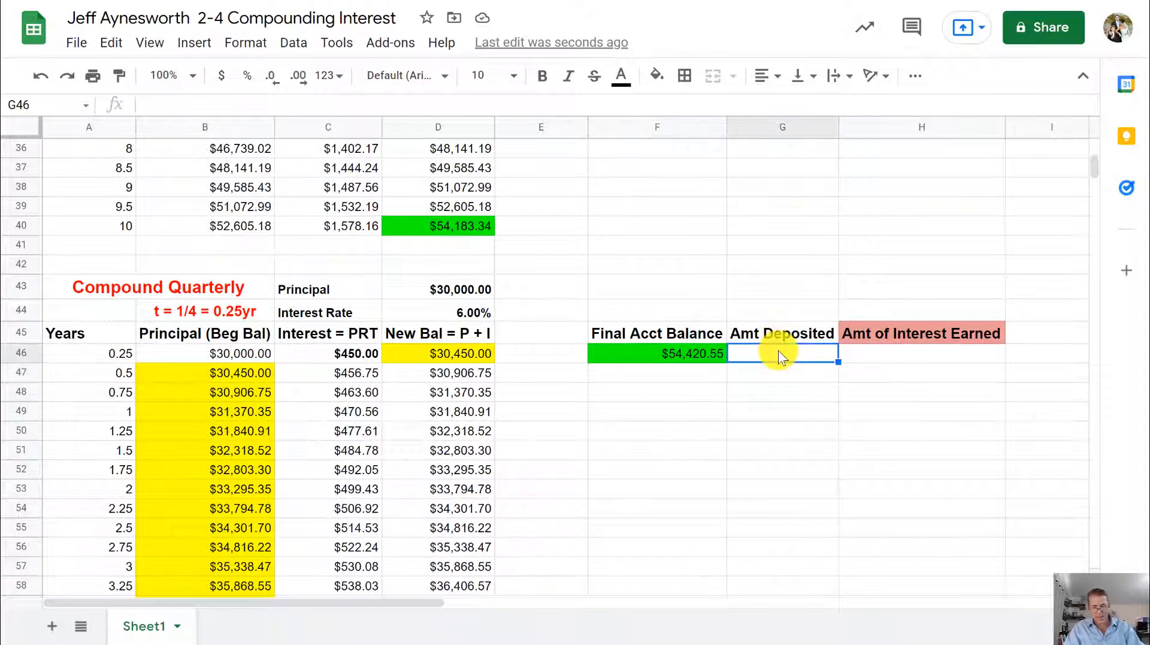
text(=)
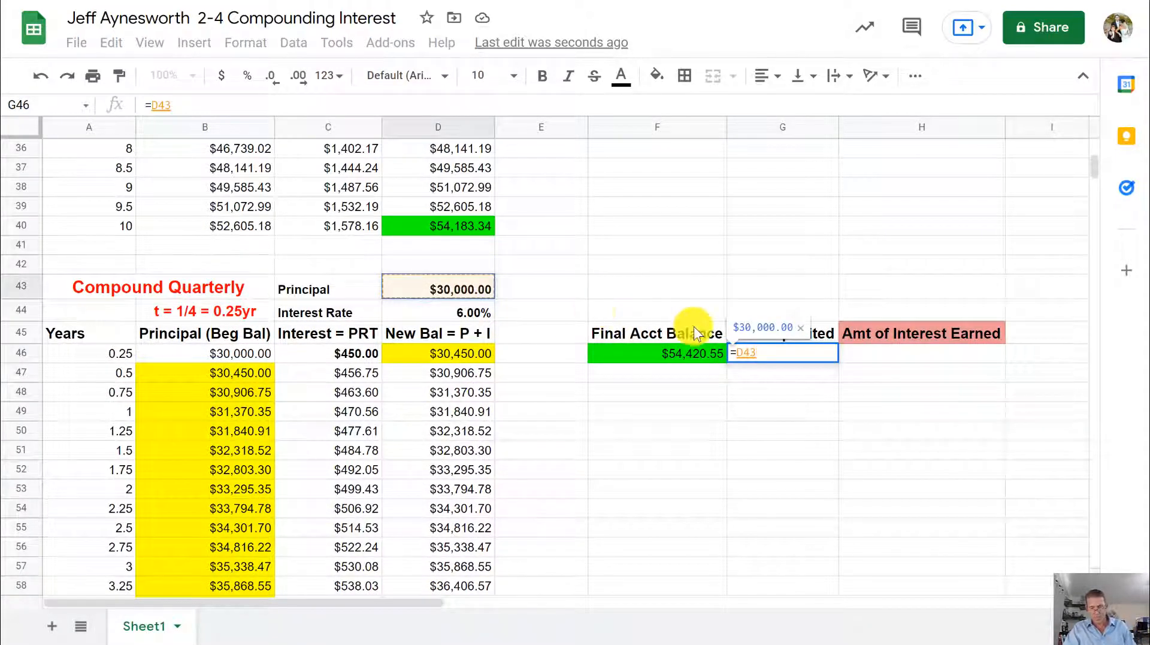
key(Return)
Calculate the quarterly table's Amt of Interest Earned in H46 with the formula =F46-G46.
click(881, 353)
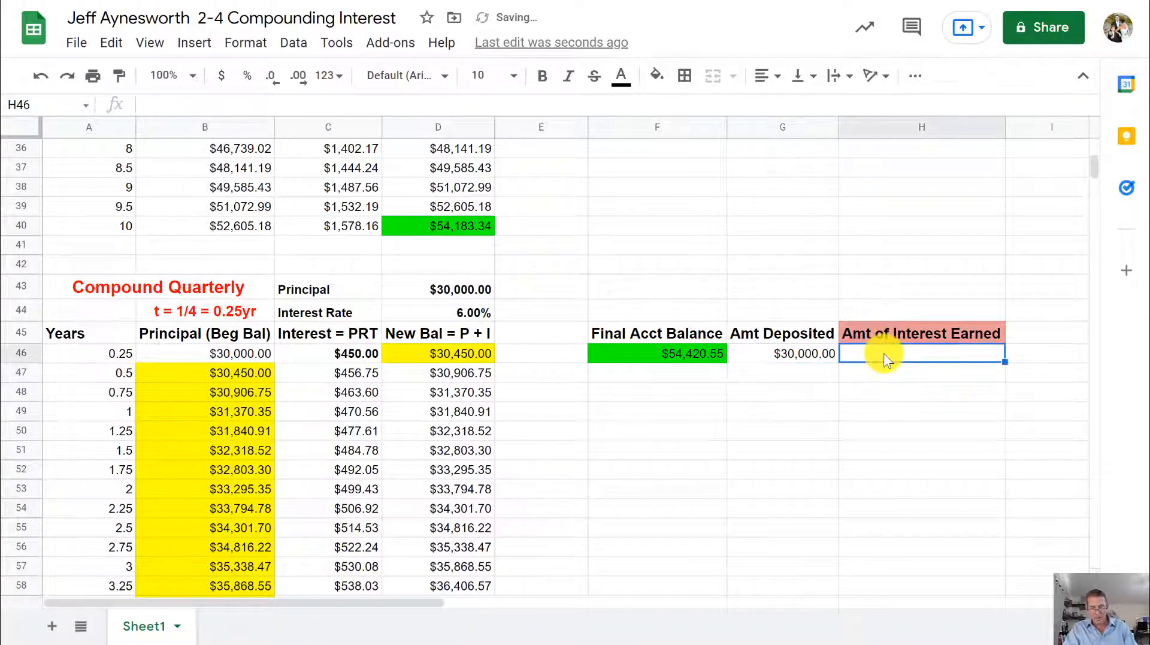
text(=)
click(689, 353)
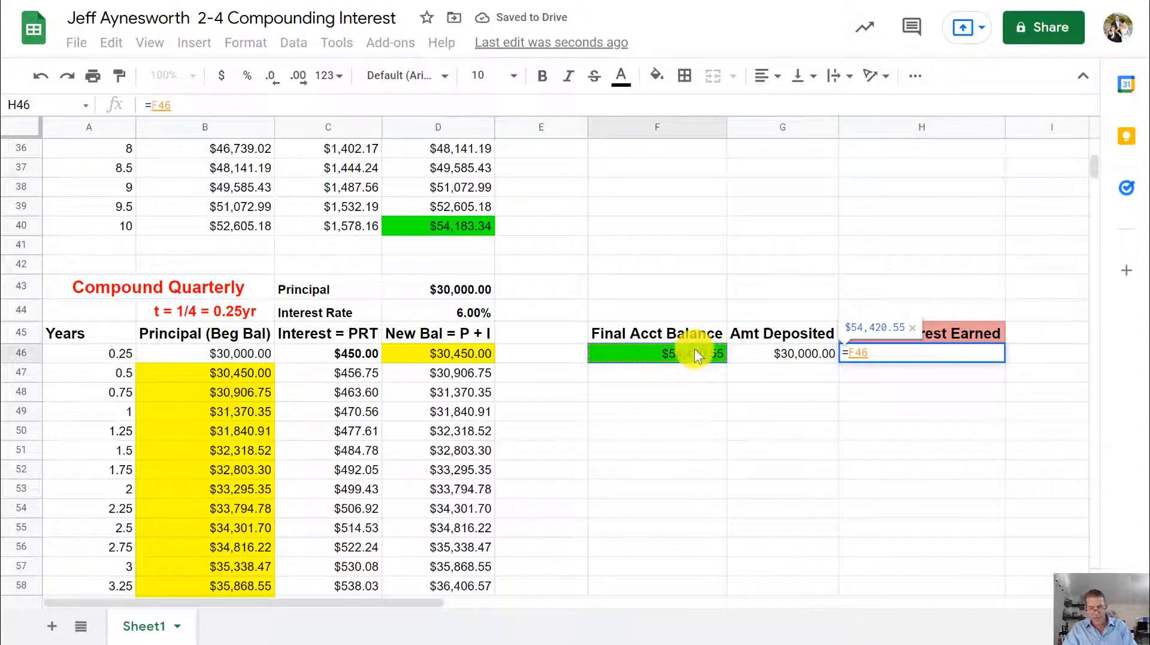
text(-)
click(796, 351)
key(Return)
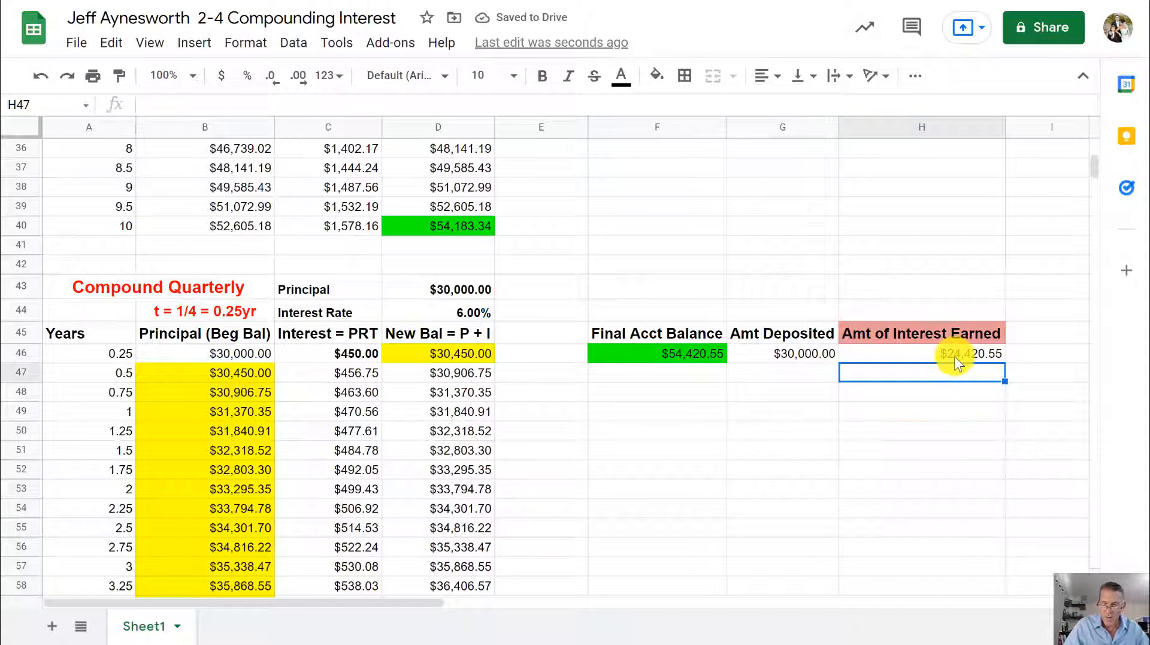
Fill the quarterly Amt of Interest Earned heading and value in H45:H46 with light red.
scroll(964, 364, up, 5)
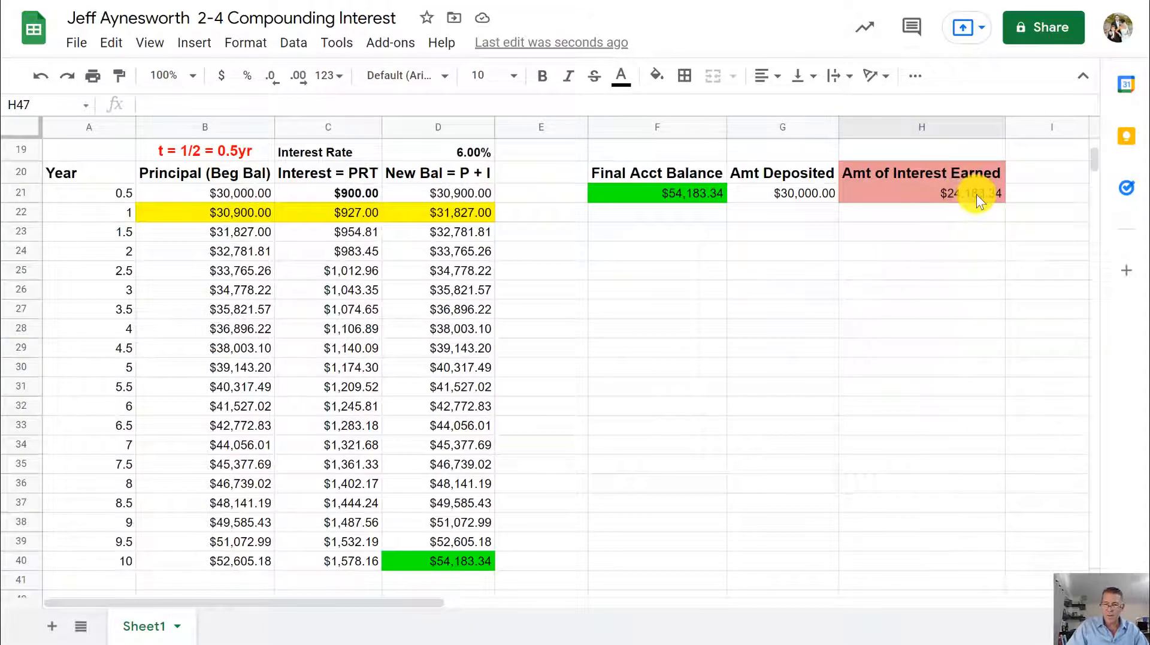
scroll(963, 264, down, 5)
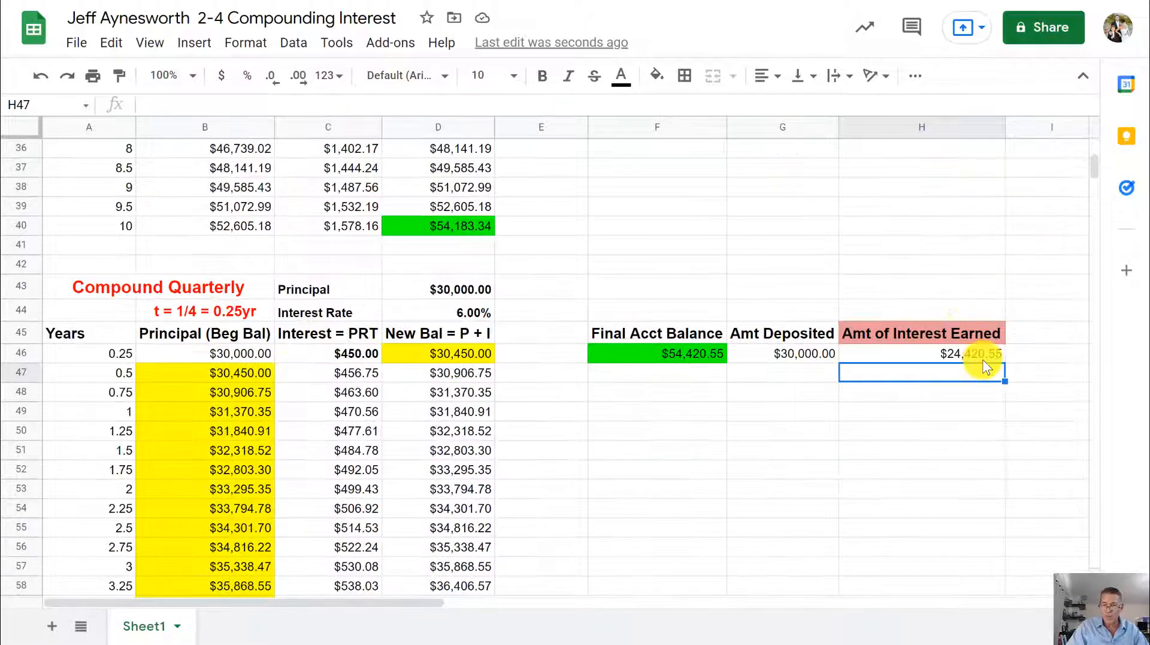
drag(978, 336, 980, 347)
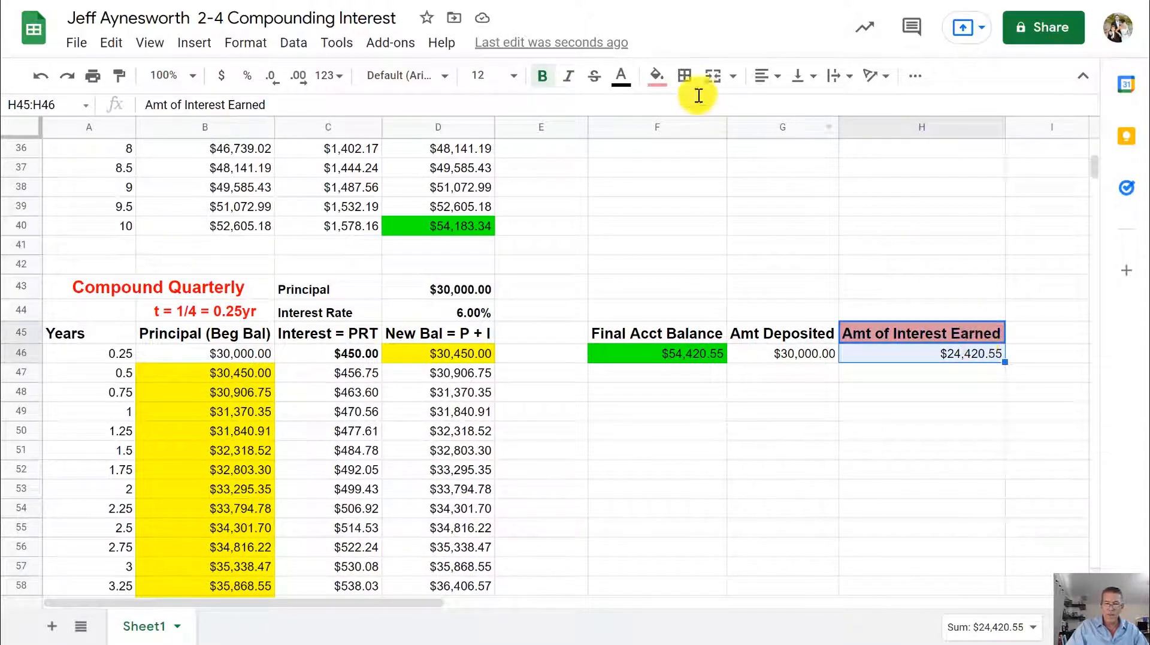
click(657, 76)
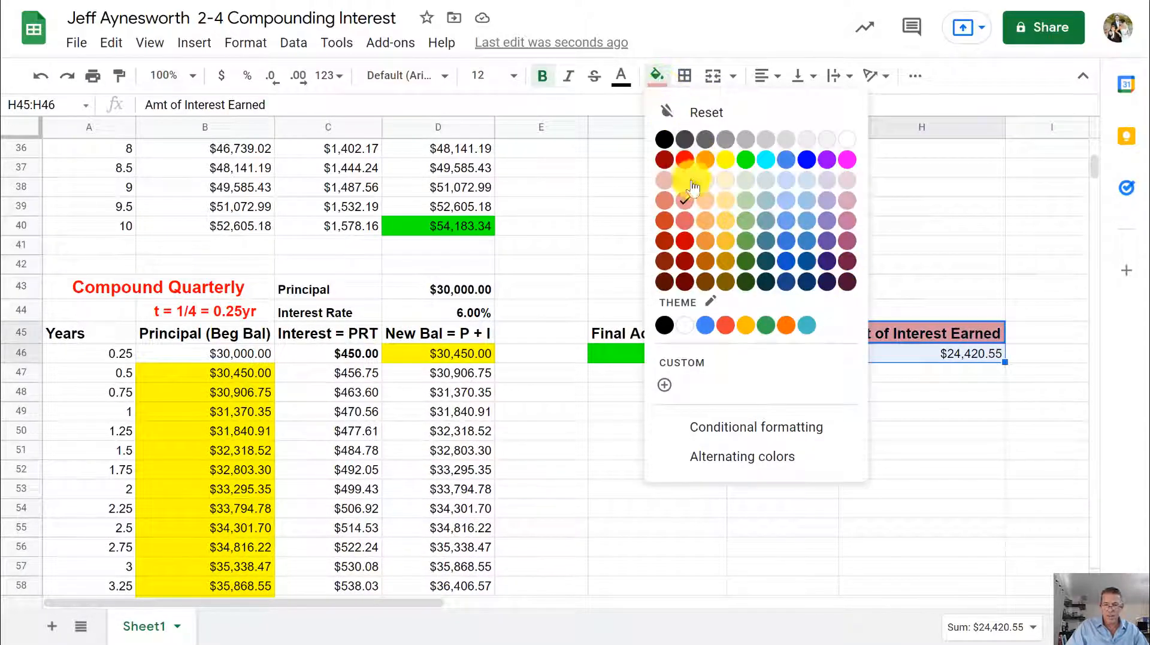
click(686, 206)
click(901, 211)
click(930, 413)
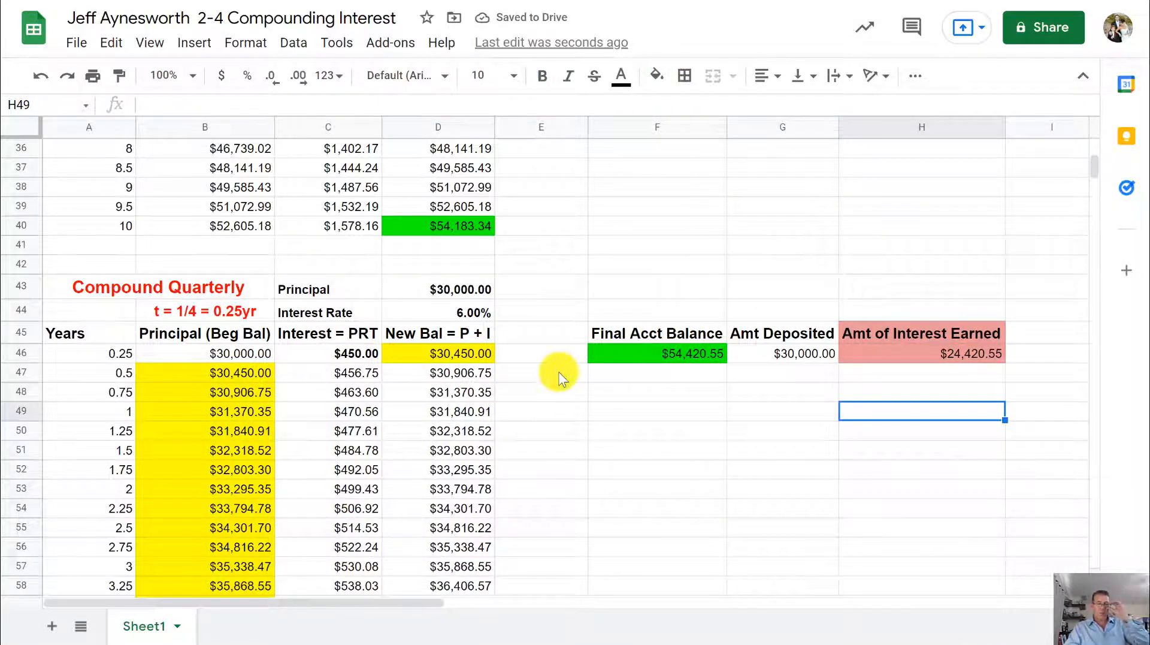
Copy the quarterly table's heading block A43:H45 and paste it below the table starting at A88.
scroll(477, 315, up, 12)
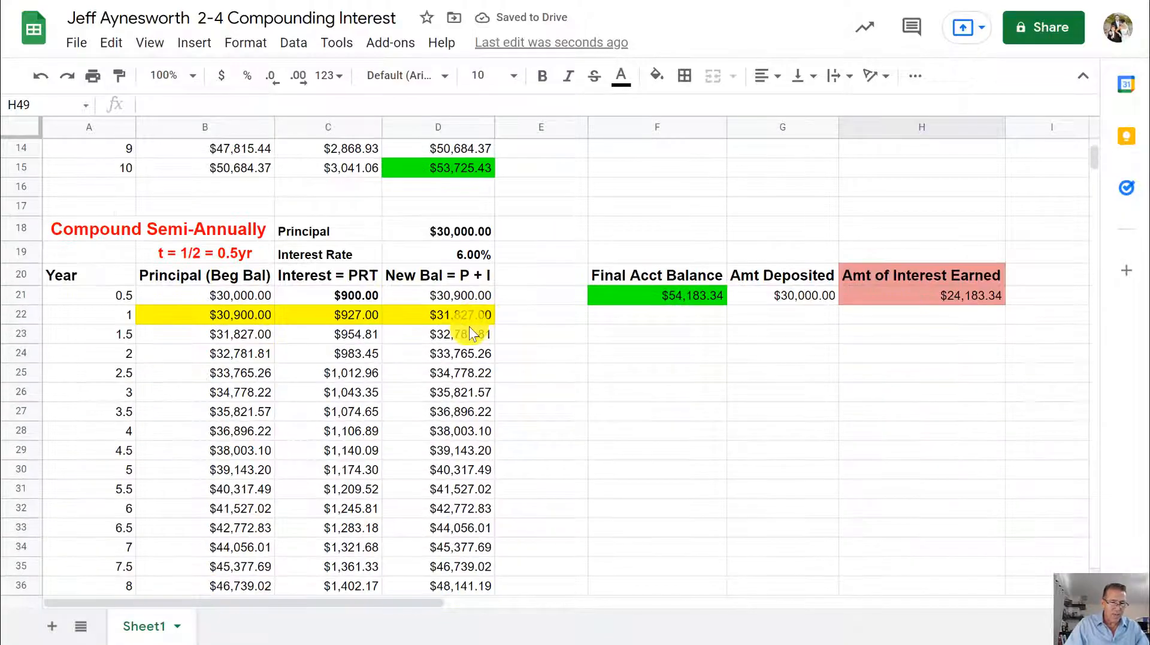
scroll(260, 310, down, 4)
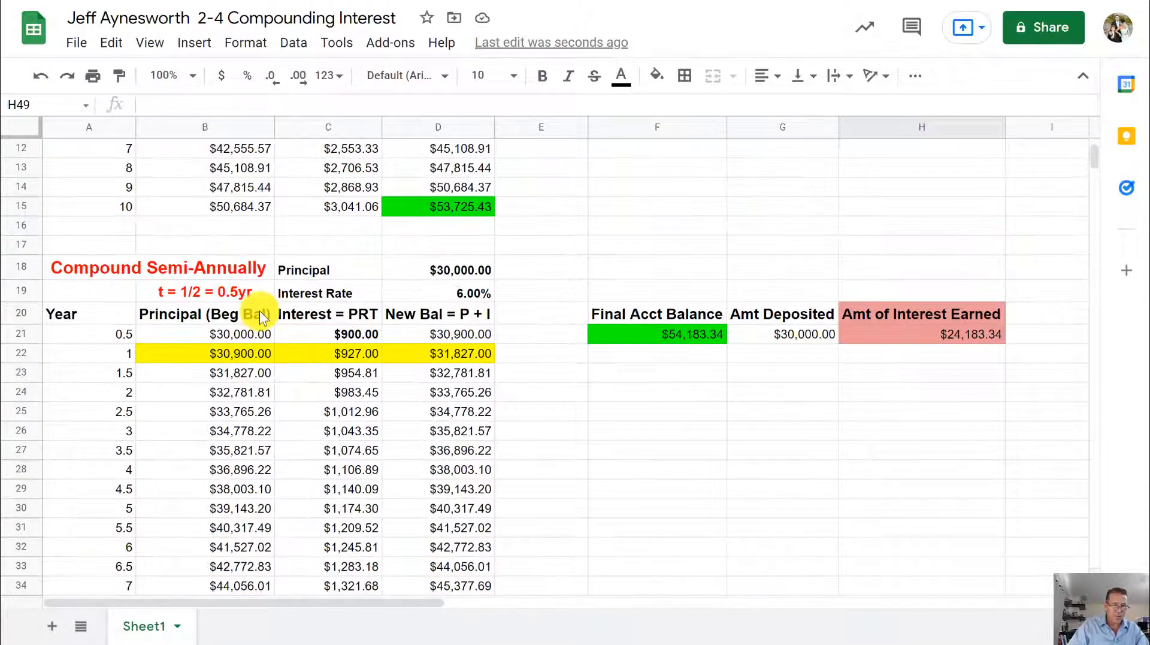
scroll(258, 321, down, 8)
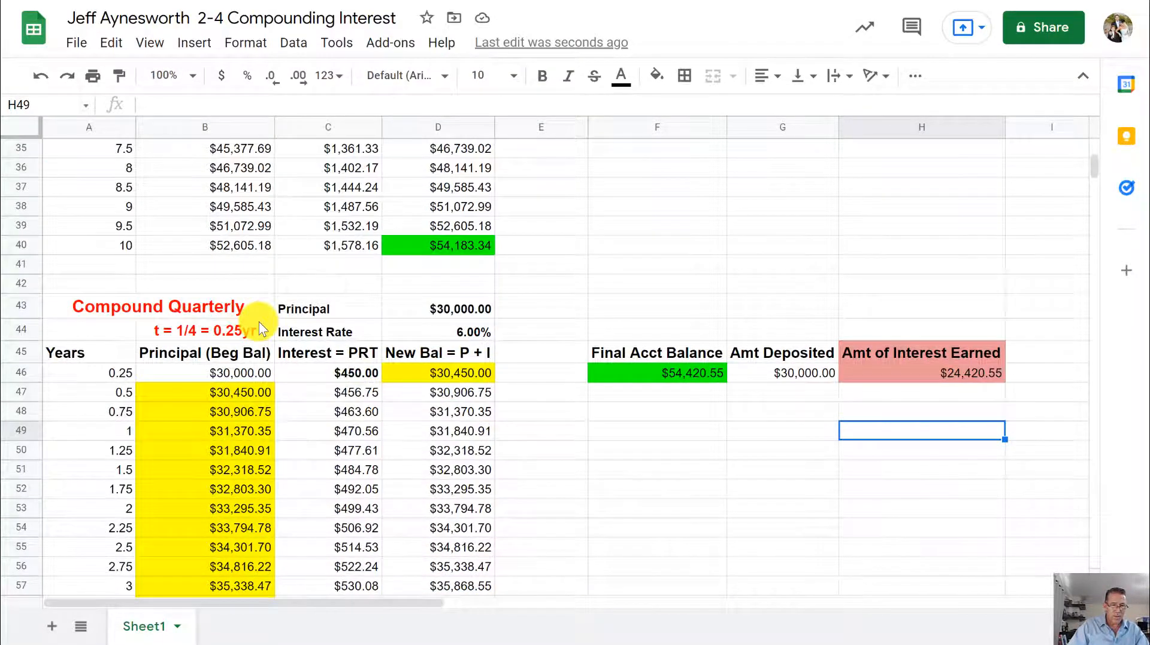
scroll(259, 321, down, 4)
scroll(290, 329, down, 12)
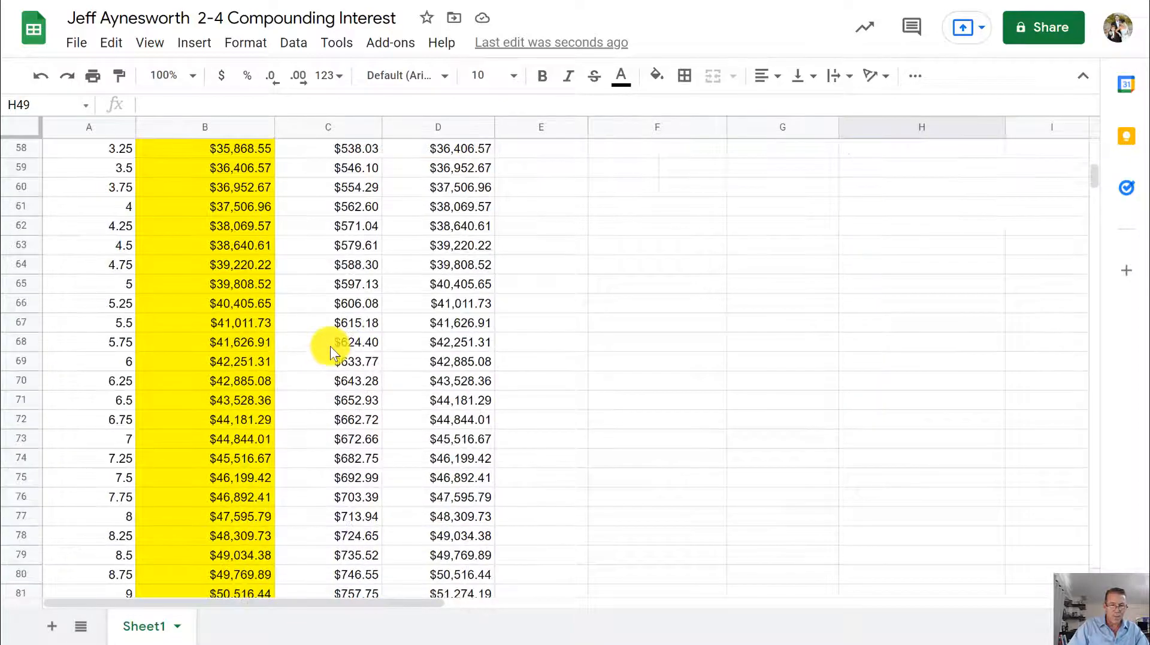
scroll(729, 330, up, 14)
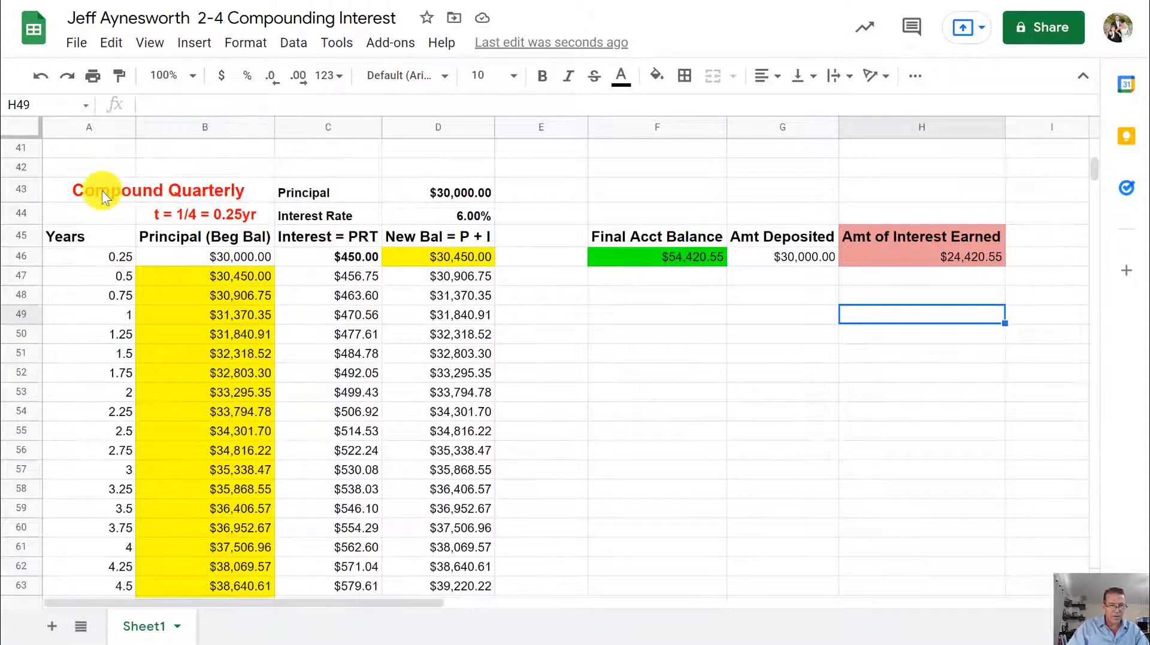
drag(102, 191, 893, 246)
key(ctrl+c)
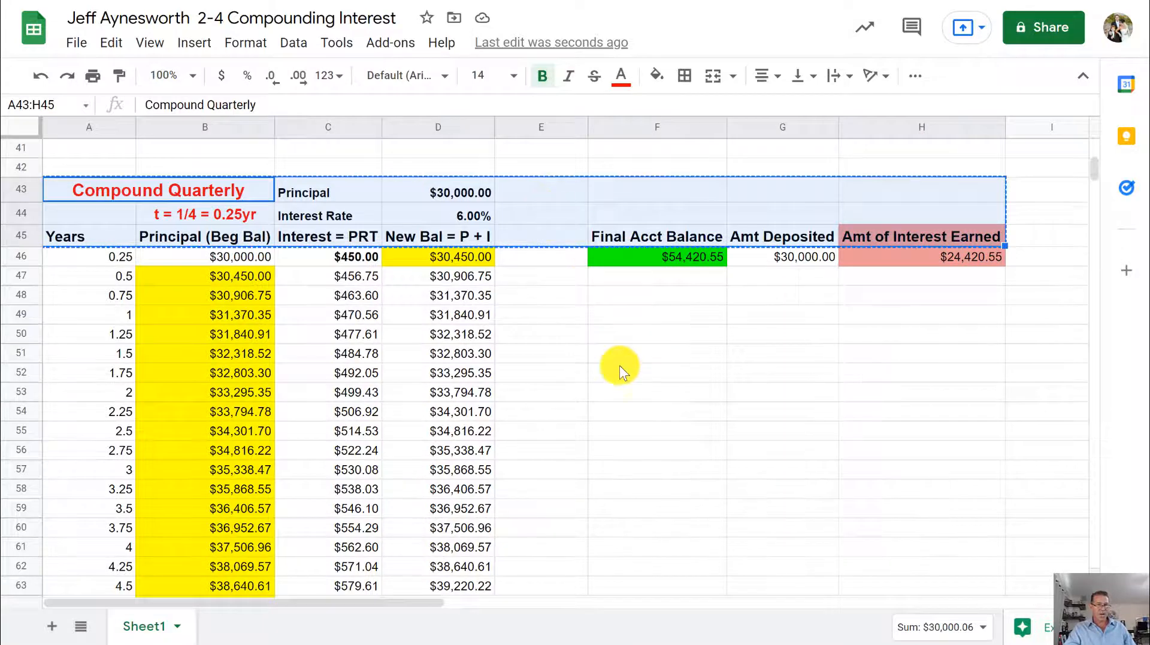
scroll(622, 363, down, 12)
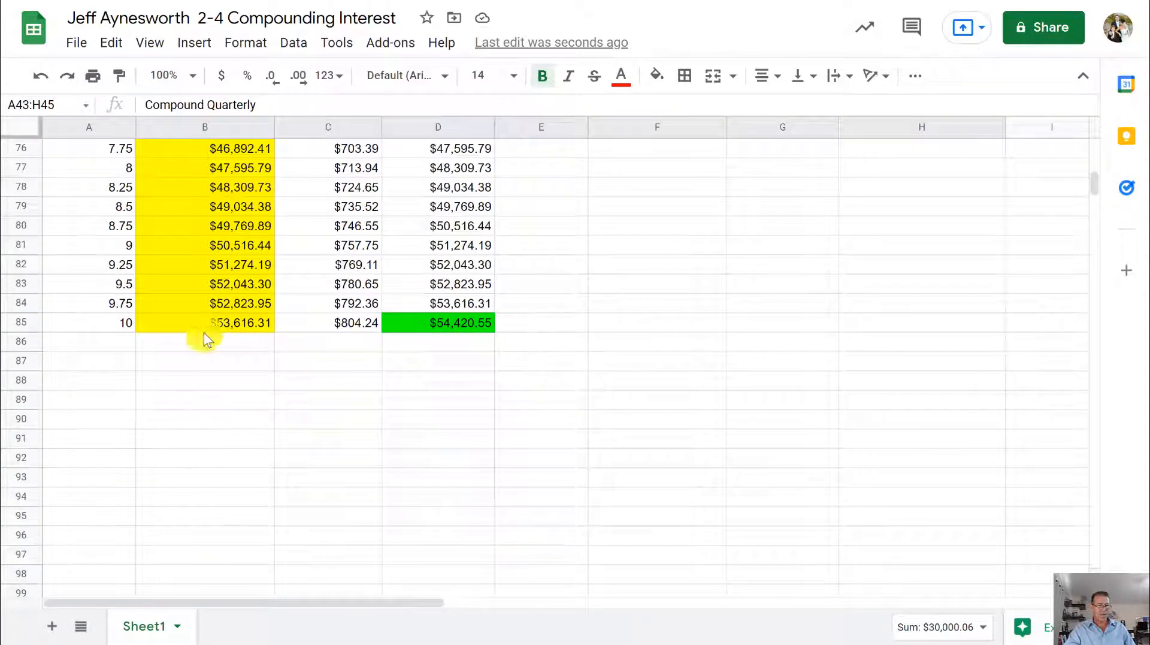
click(106, 377)
key(ctrl+v)
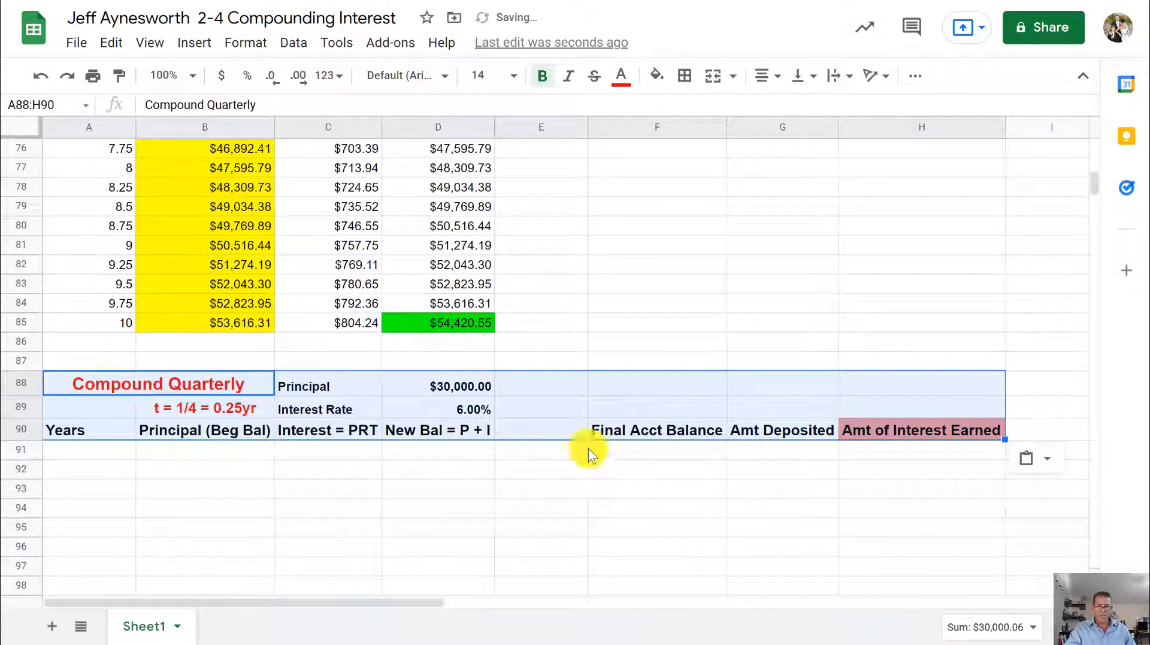
click(641, 453)
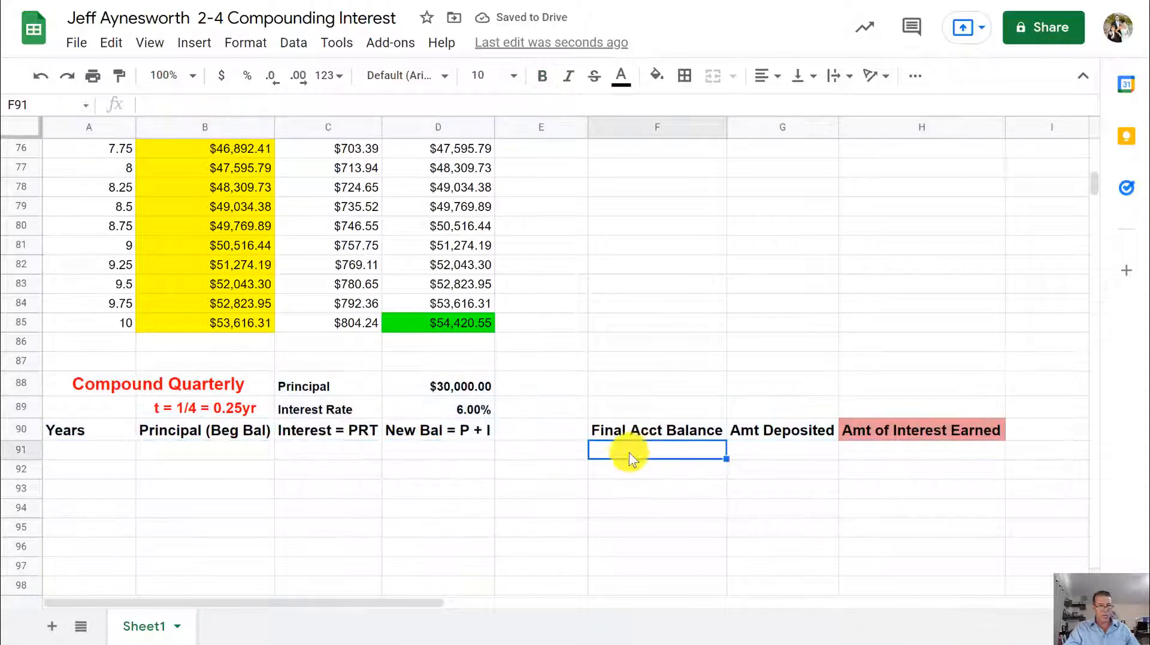
Change the pasted title in A88 to "Compound Monthly".
click(220, 383)
double_click(218, 384)
drag(246, 382, 173, 388)
text(M)
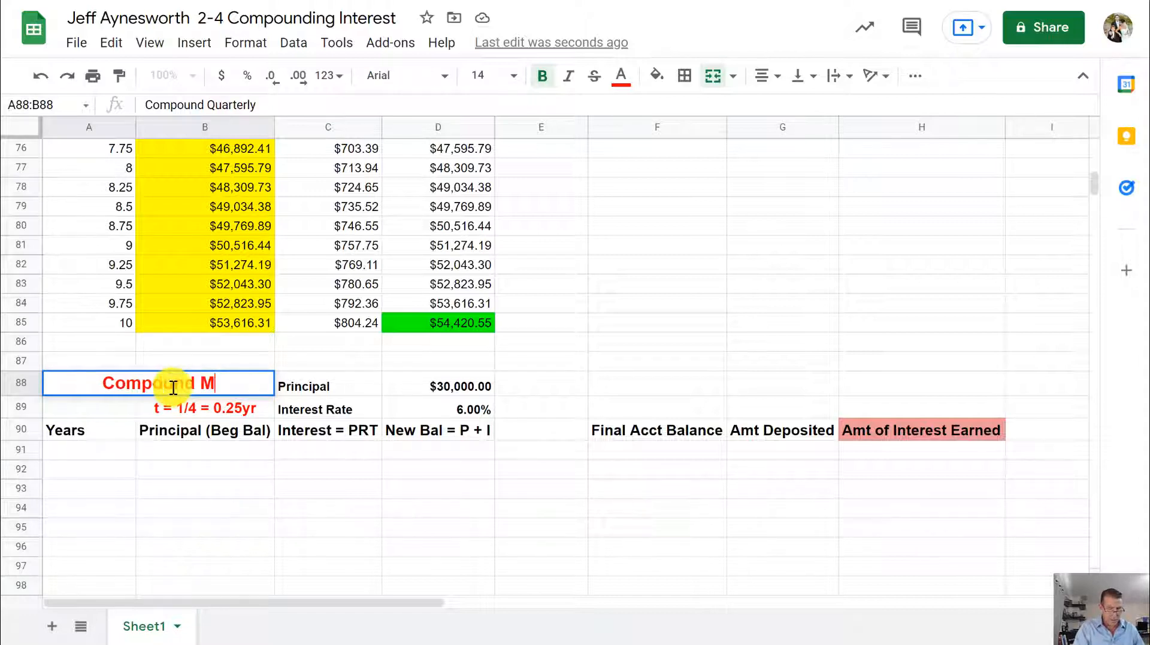
text(onthly)
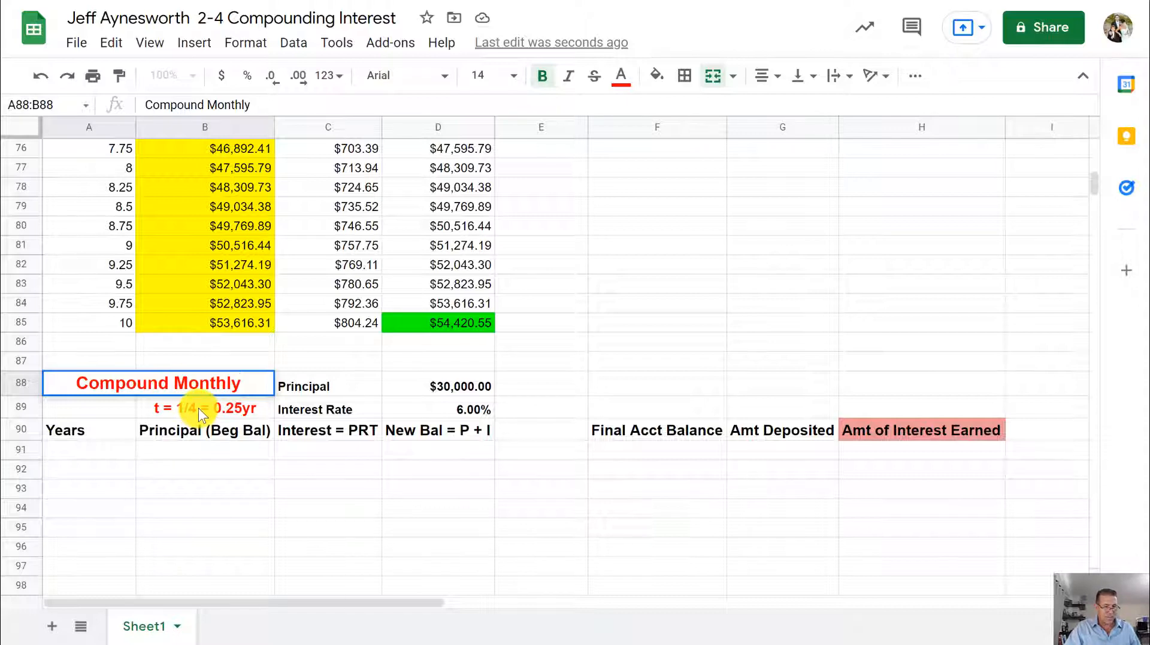
Change the time note in B89 to "t = 1/12" and remove its decimal equivalent.
click(197, 408)
double_click(193, 407)
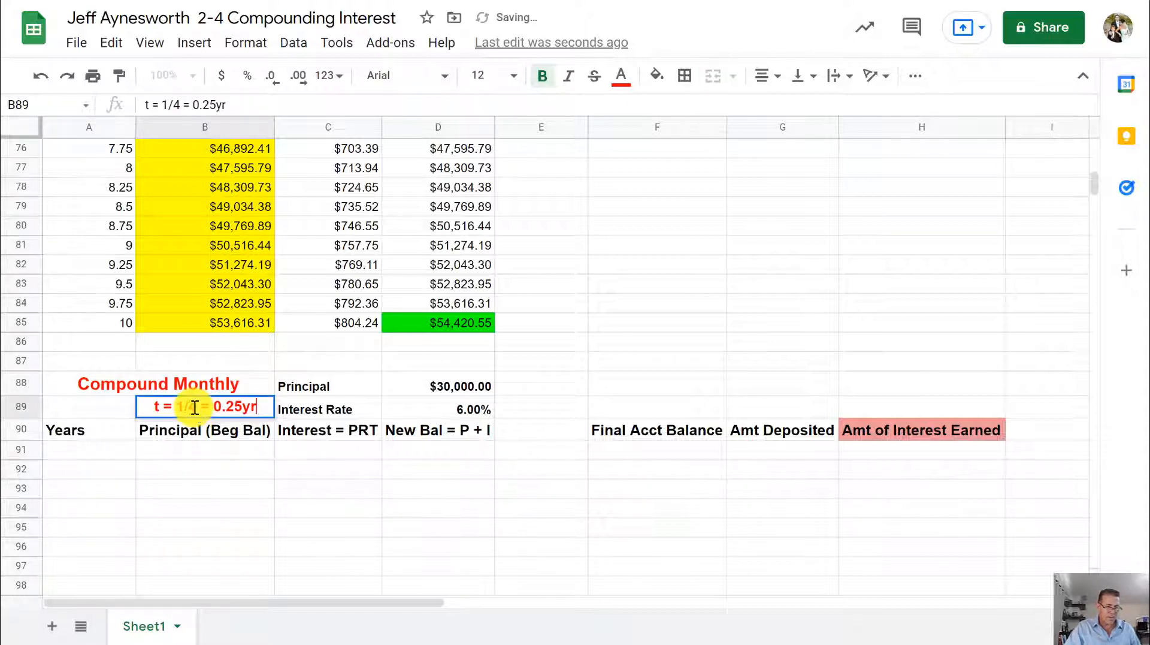
key(BackSpace)
text(12)
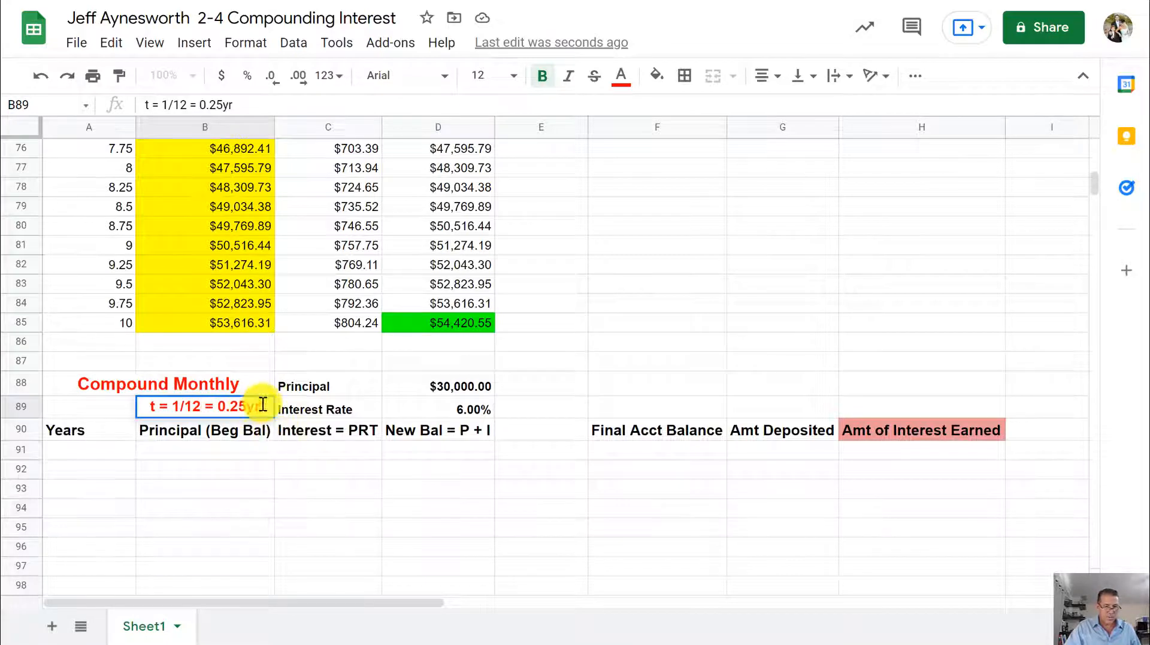
drag(261, 406, 222, 407)
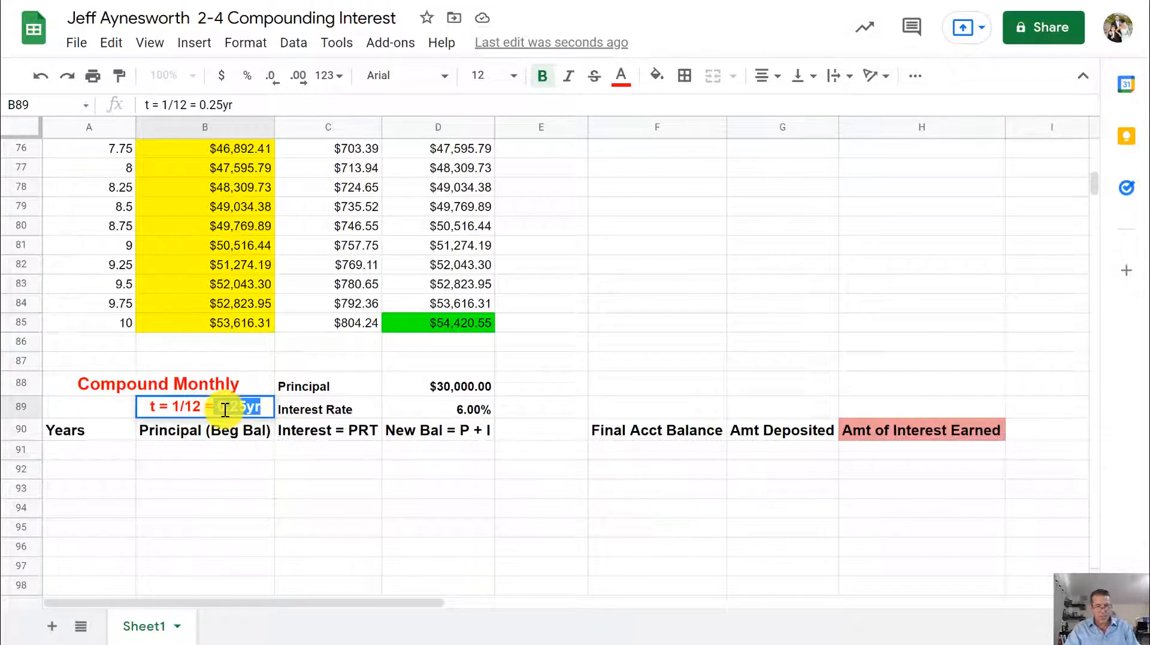
key(BackSpace)
key(BackSpace)
key(BackSpace)
key(BackSpace)
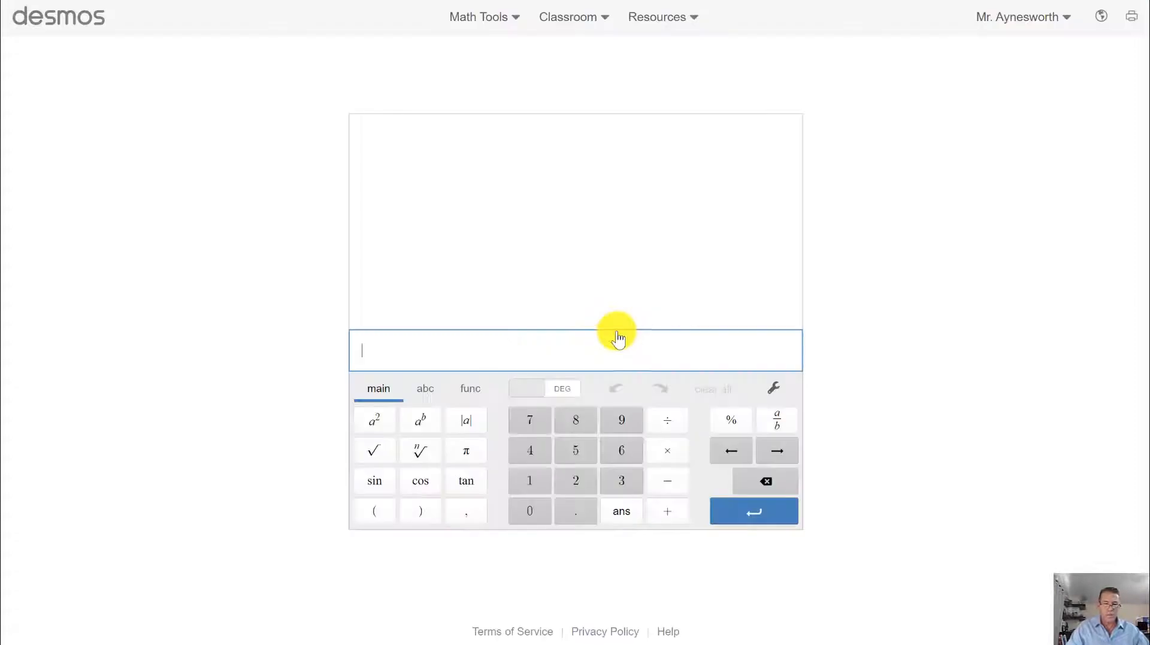
Switch to the Desmos calculator, divide 1 by 12 and highlight the first three decimals of the answer.
click(530, 480)
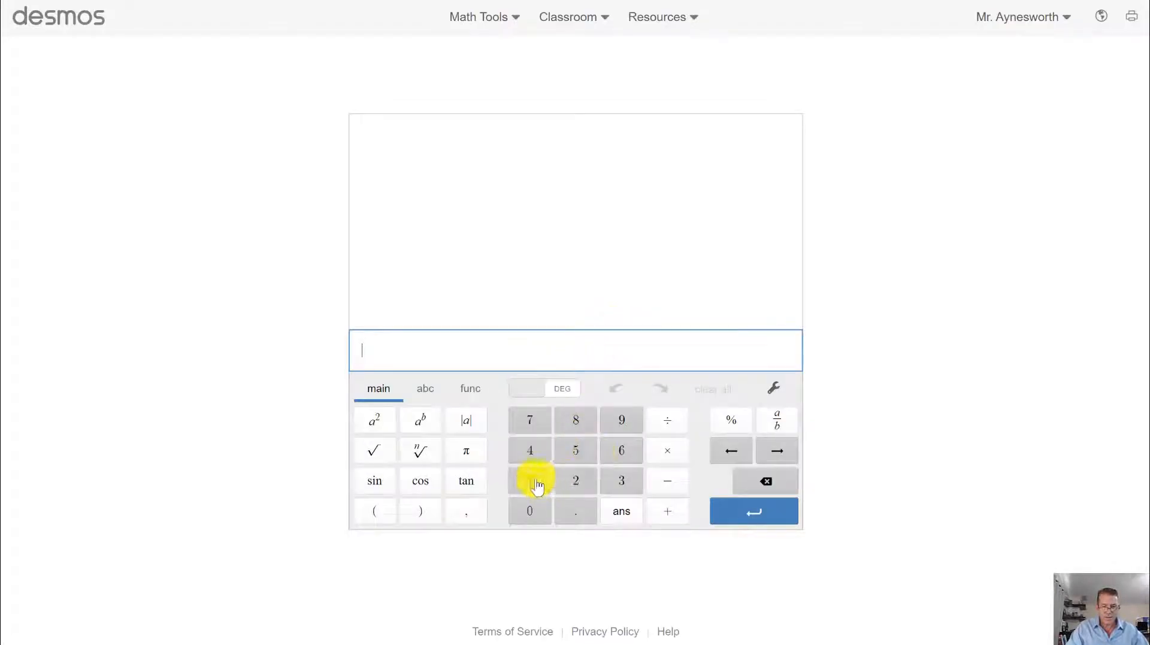
click(668, 420)
click(530, 480)
click(576, 480)
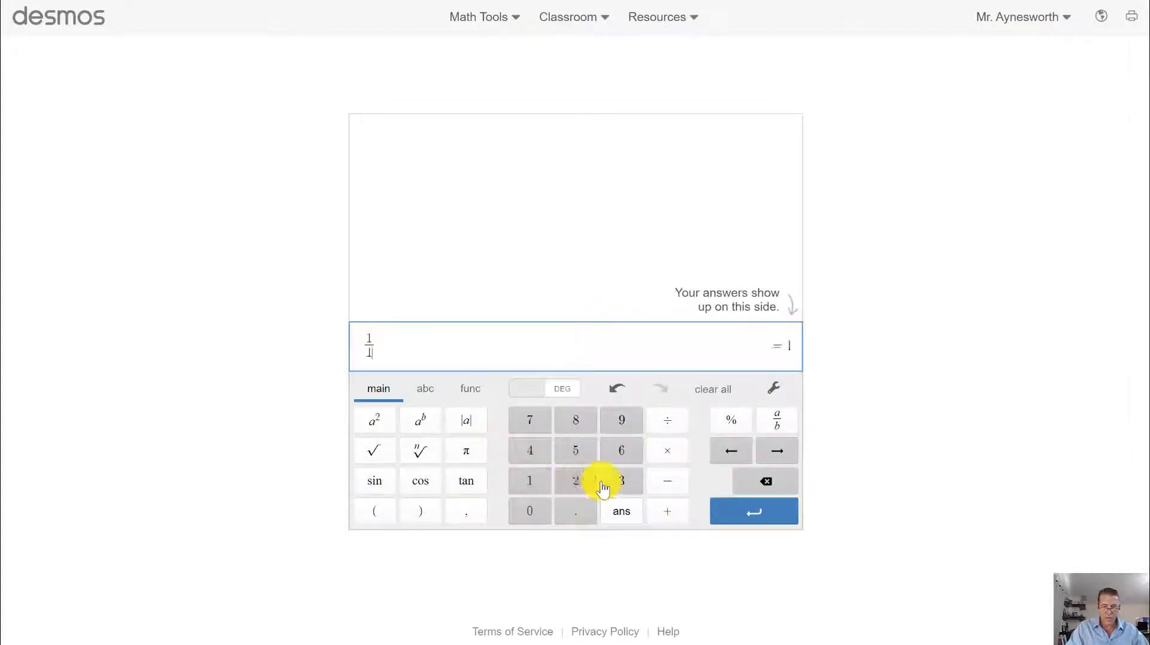
click(768, 518)
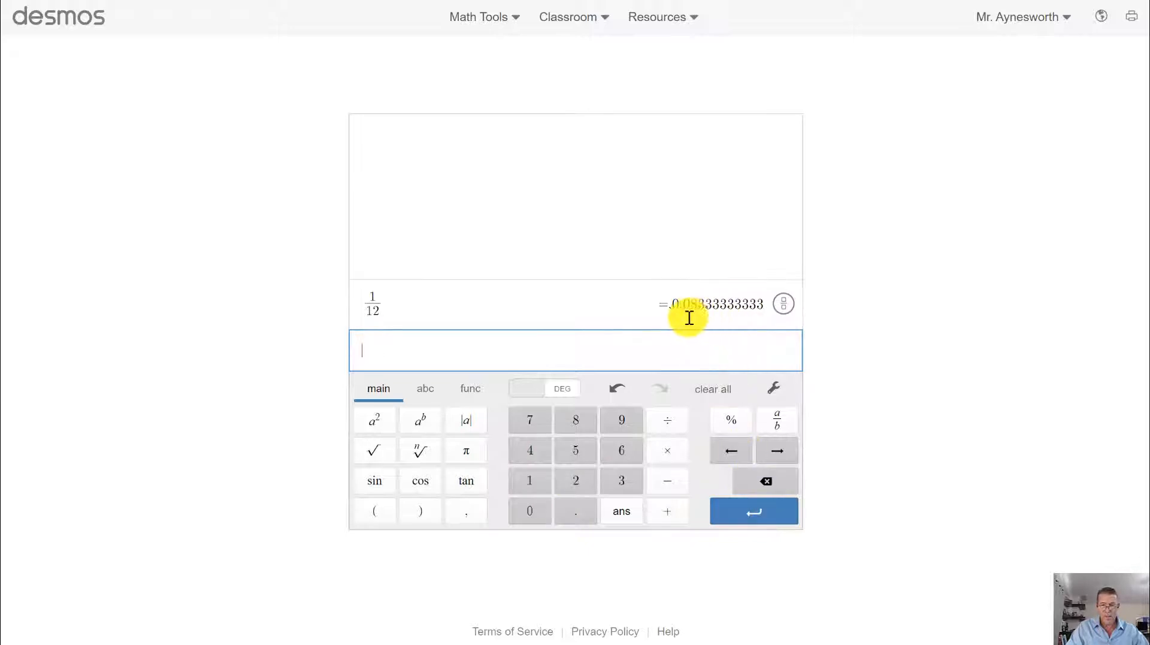
drag(706, 303, 681, 301)
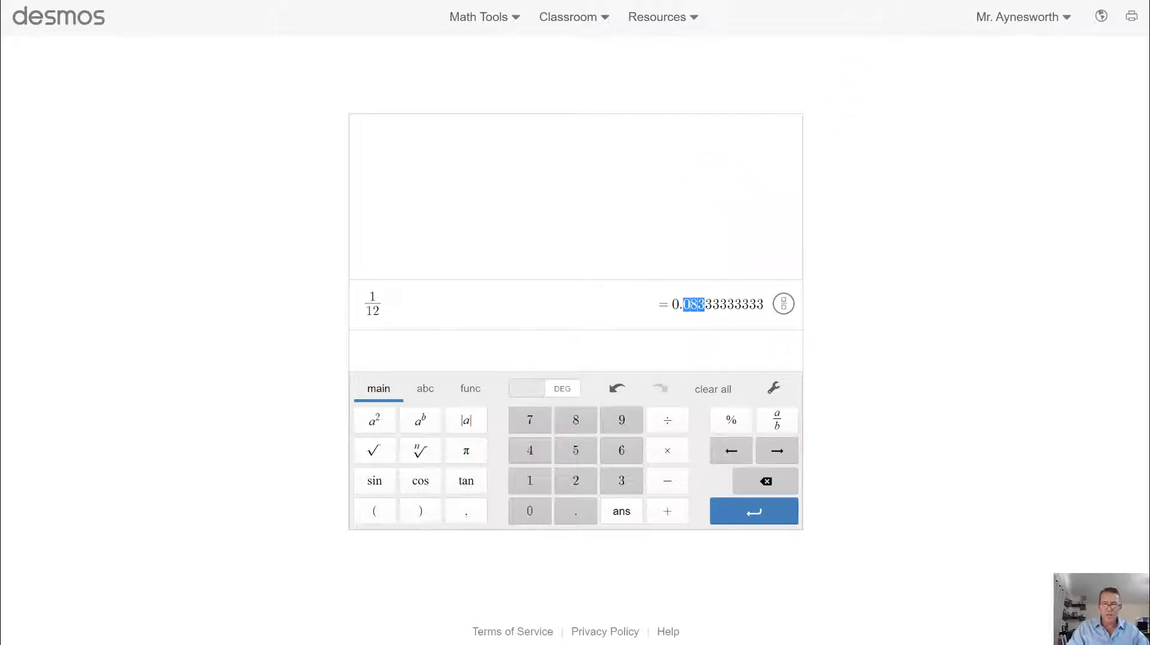
Switch back to Google Sheets and complete the time note in B89 as "t = 1/12 yr".
key(ctrl+Tab)
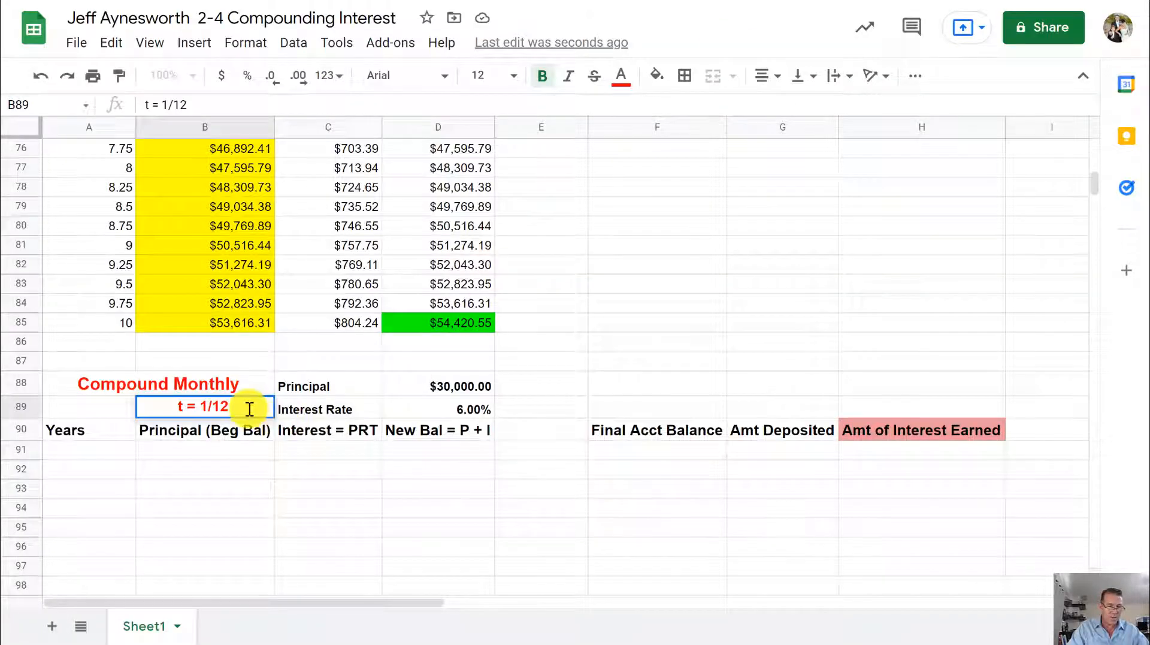
text(yr)
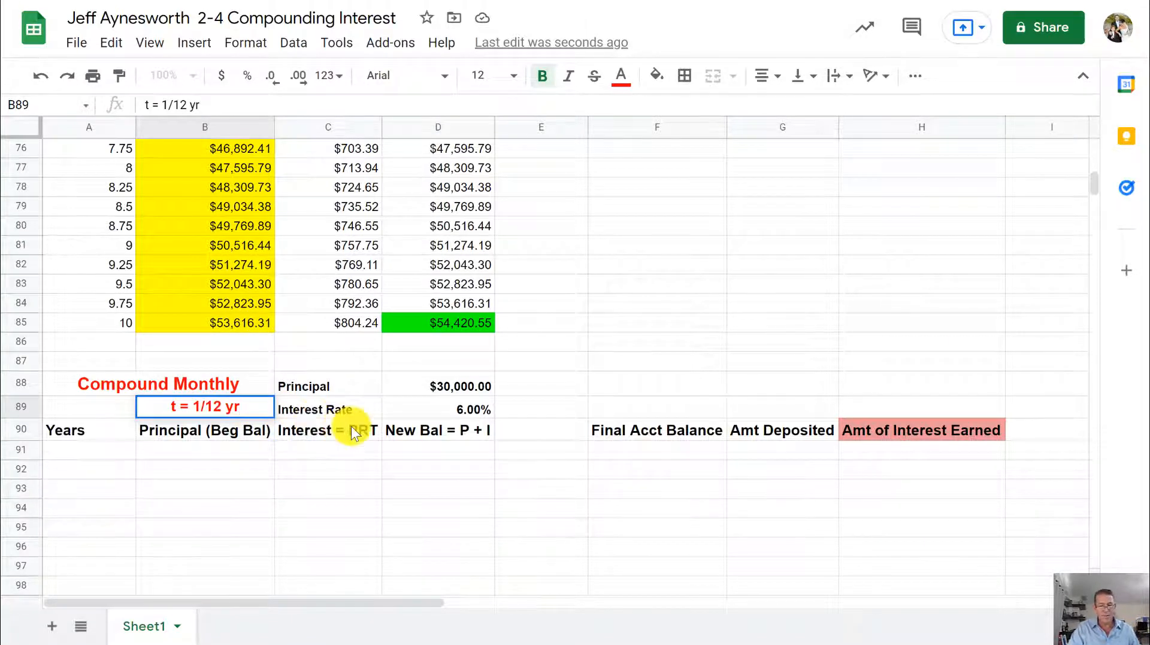
scroll(376, 474, down, 2)
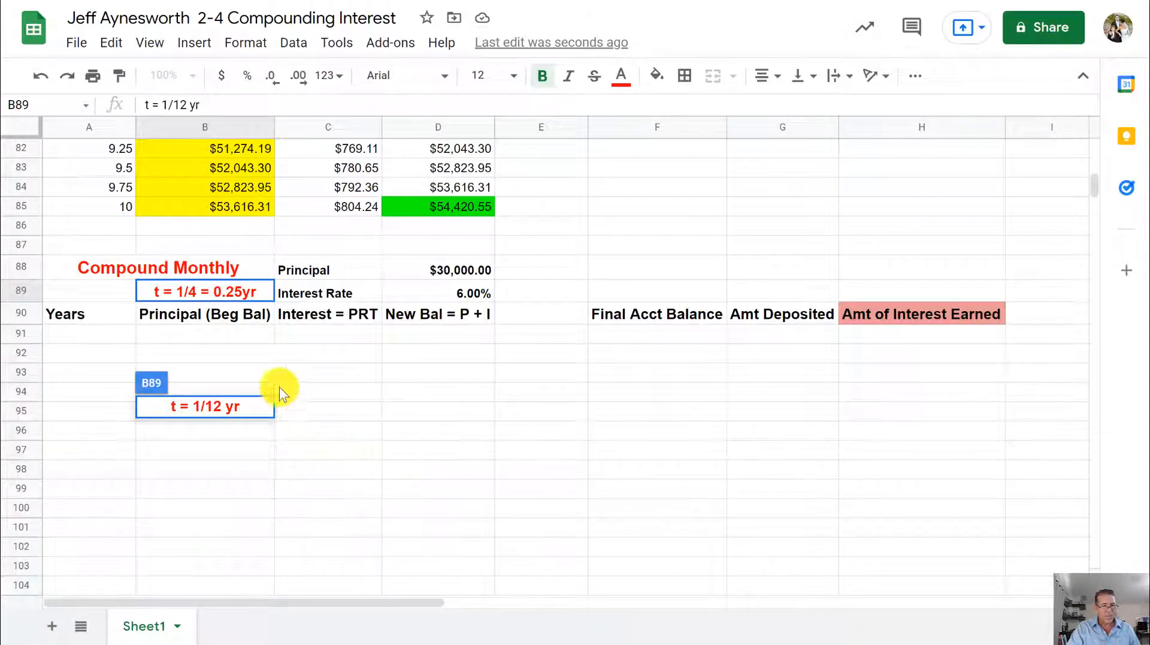
click(90, 314)
click(86, 332)
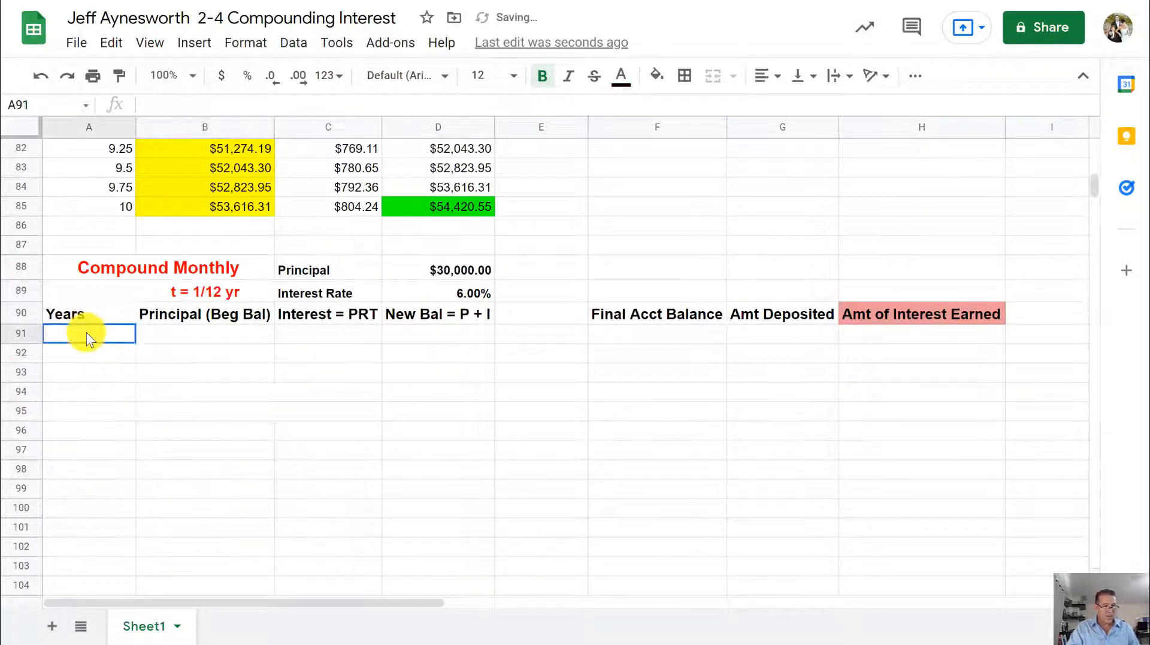
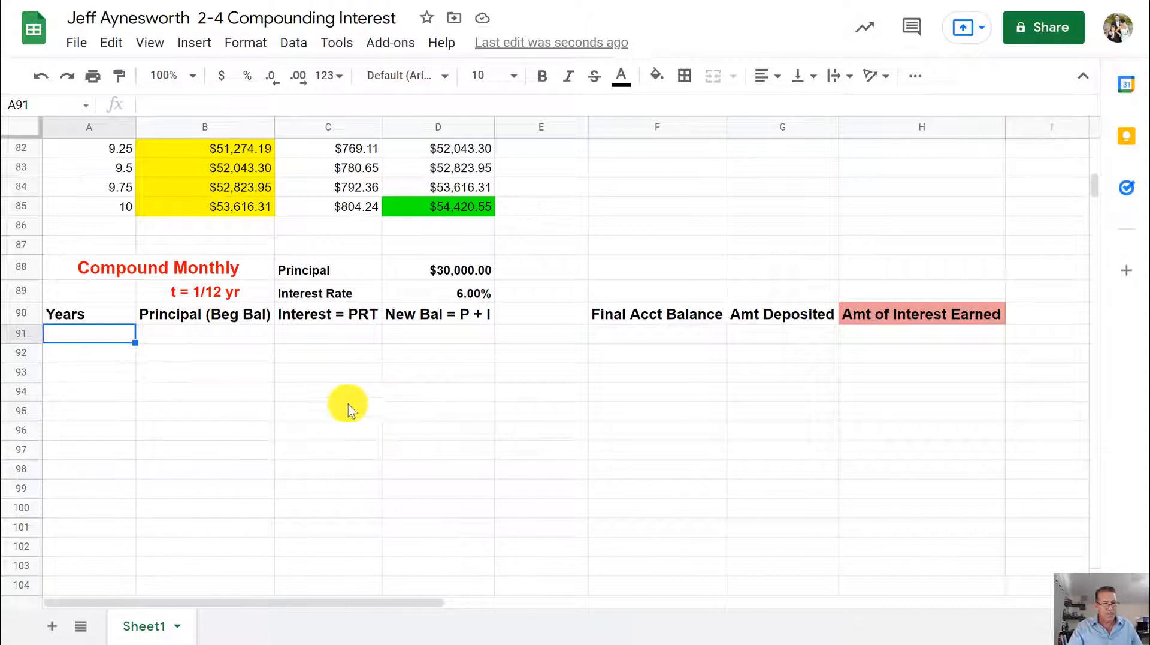
Change the header in A90 to "Months" and enter the month numbers 1, 2 and 3 in A91 to A93.
click(81, 317)
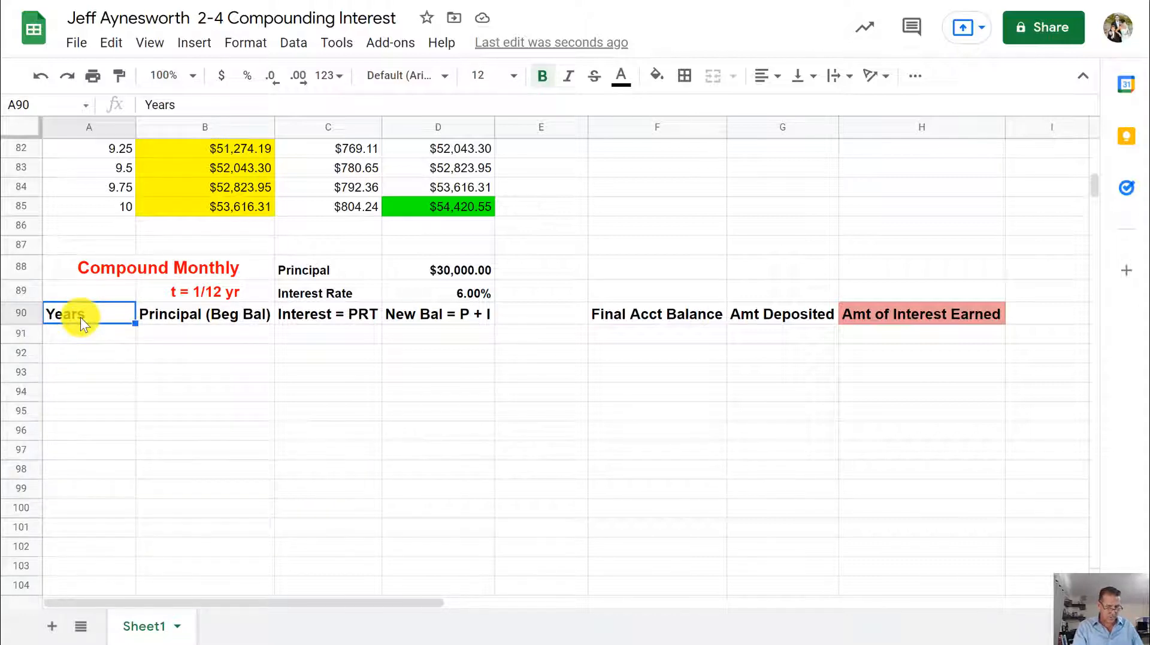
text(Months)
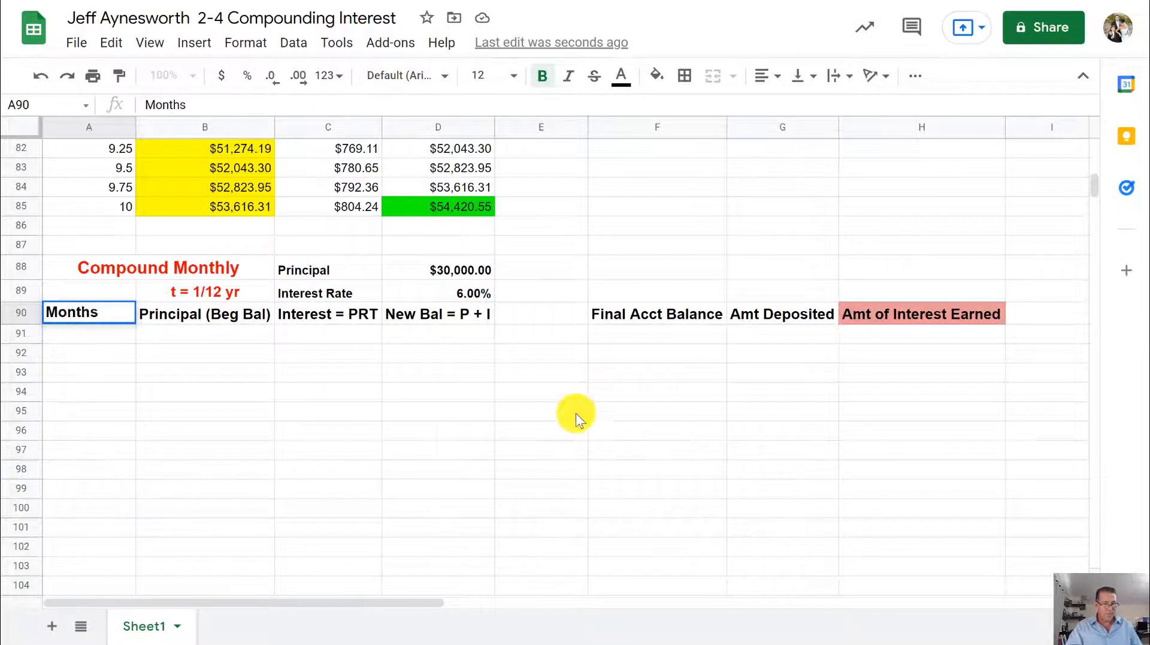
click(92, 334)
text(1)
key(Return)
text(2)
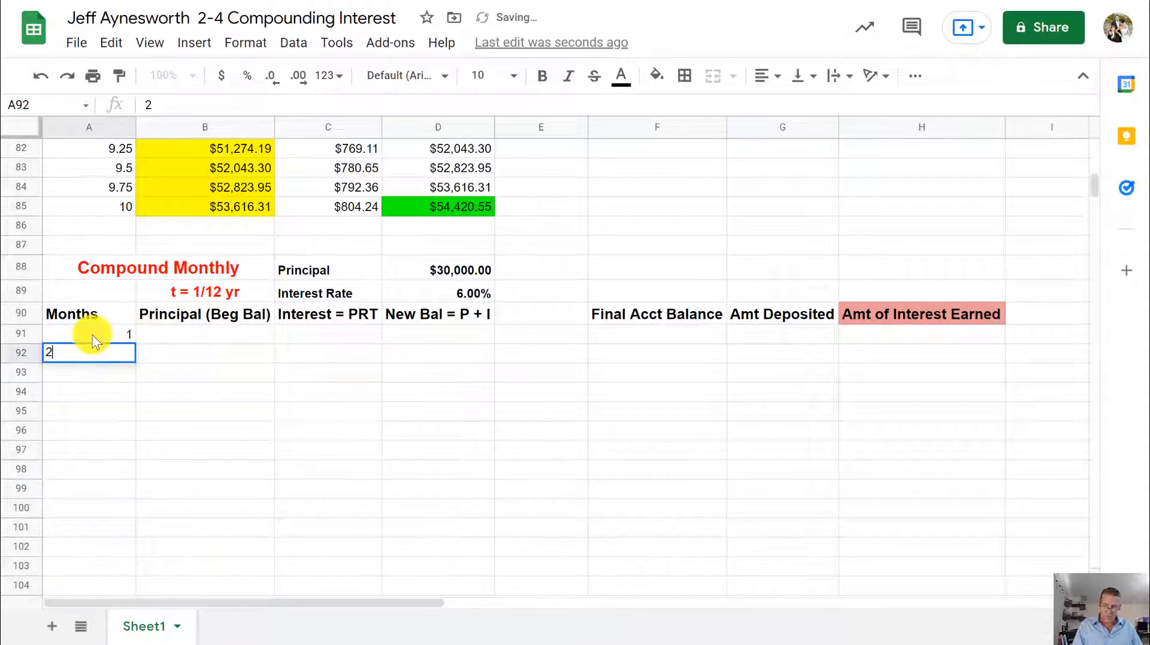
key(Return)
text(3)
key(Return)
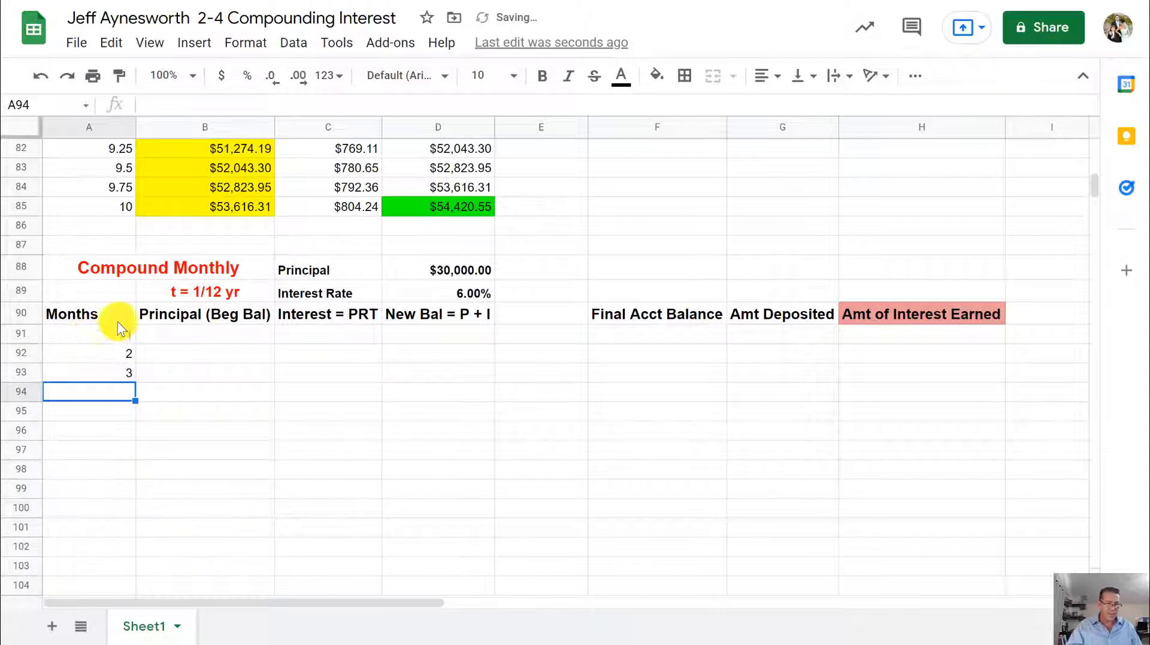
Switch to the Desmos calculator and add 91 + 120 to work out the last row of the month series.
click(90, 331)
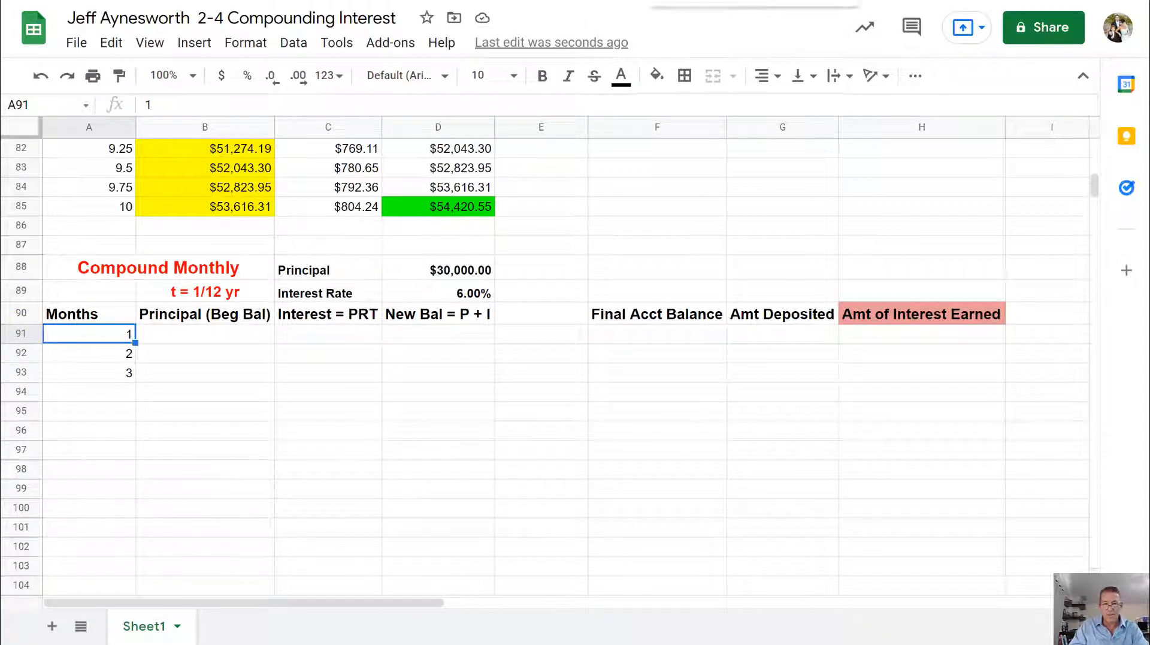
key(ctrl+Tab)
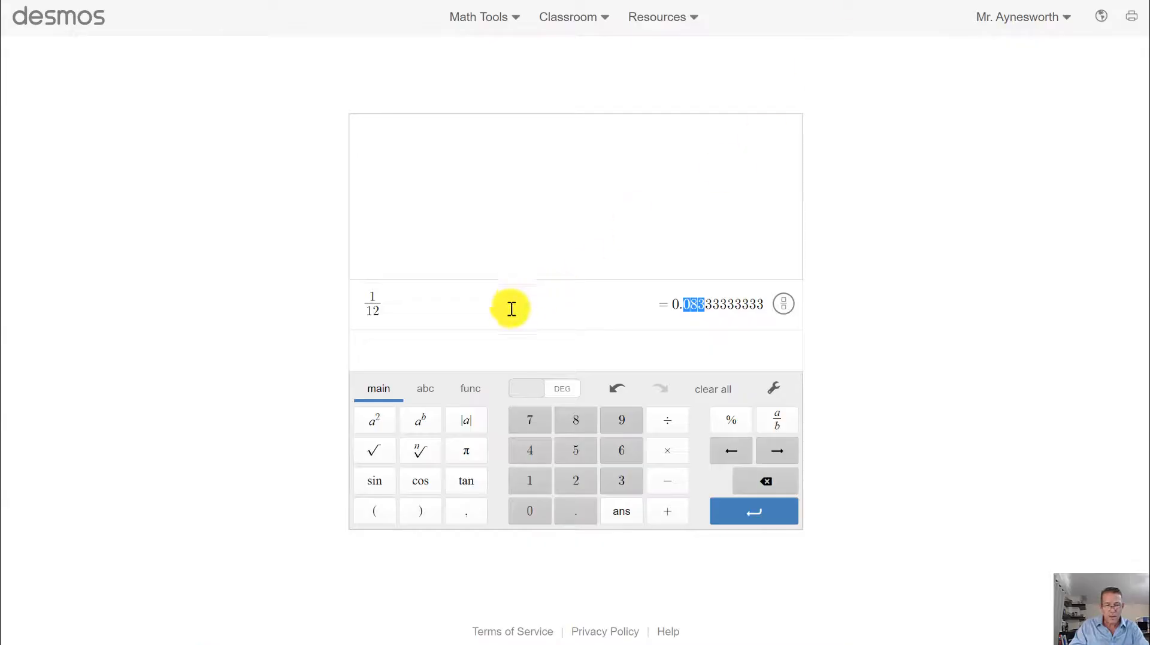
click(463, 353)
text(91 )
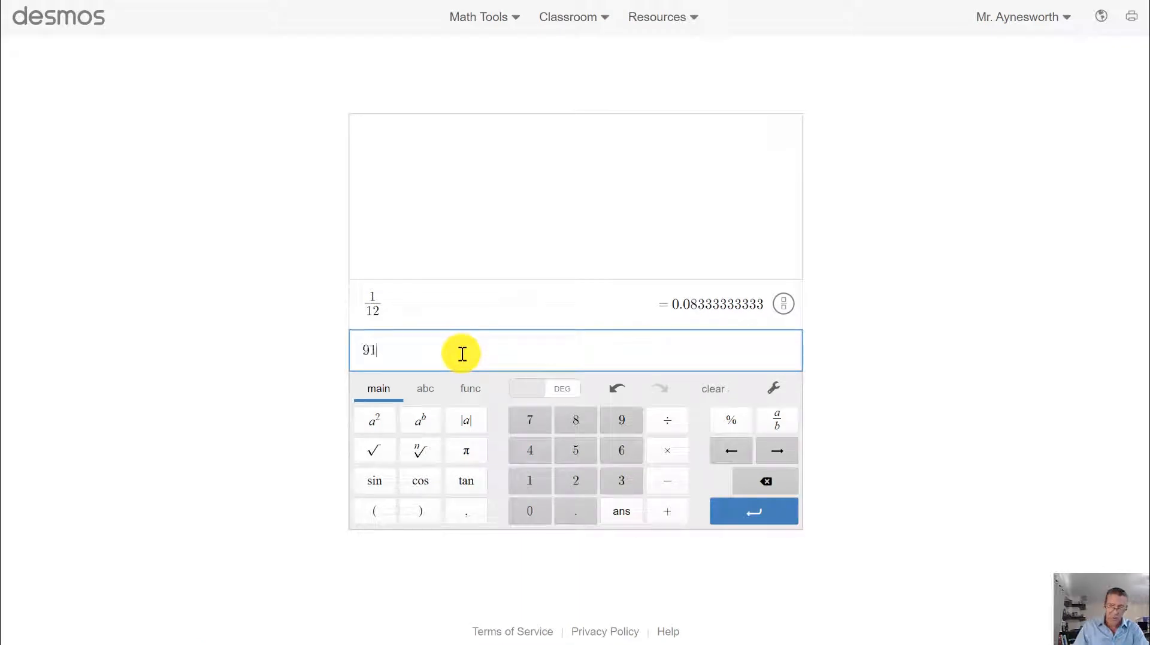
text(+ 120)
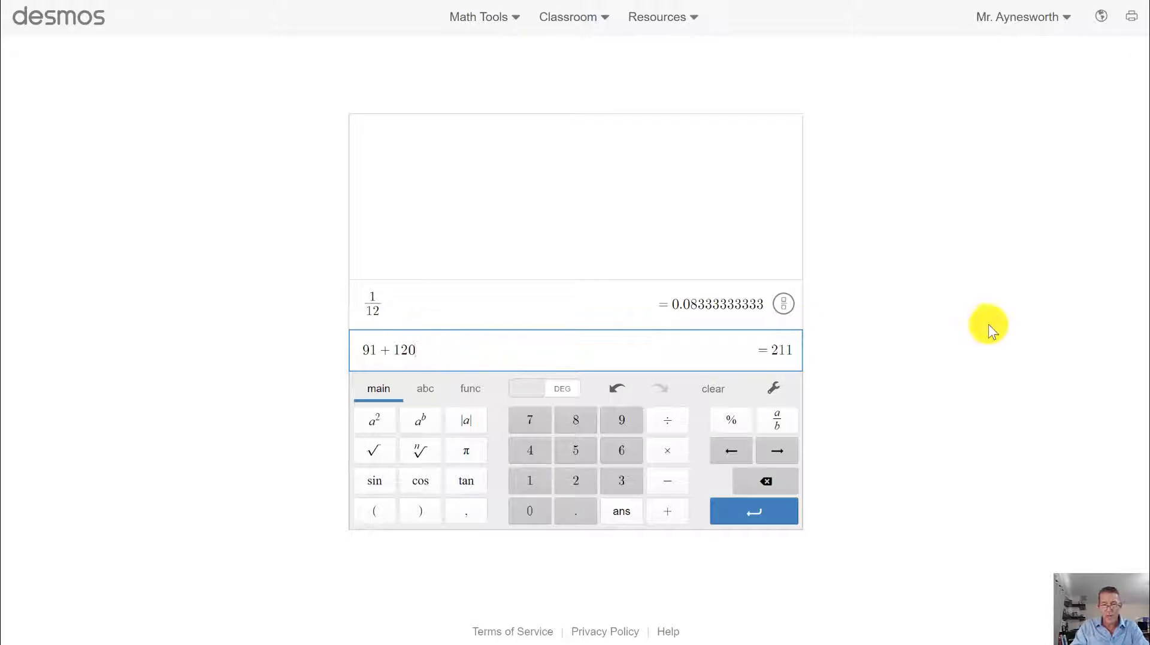
Switch back to Google Sheets and extend the month series from A91:A93 down to month 120 in A210.
click(677, 0)
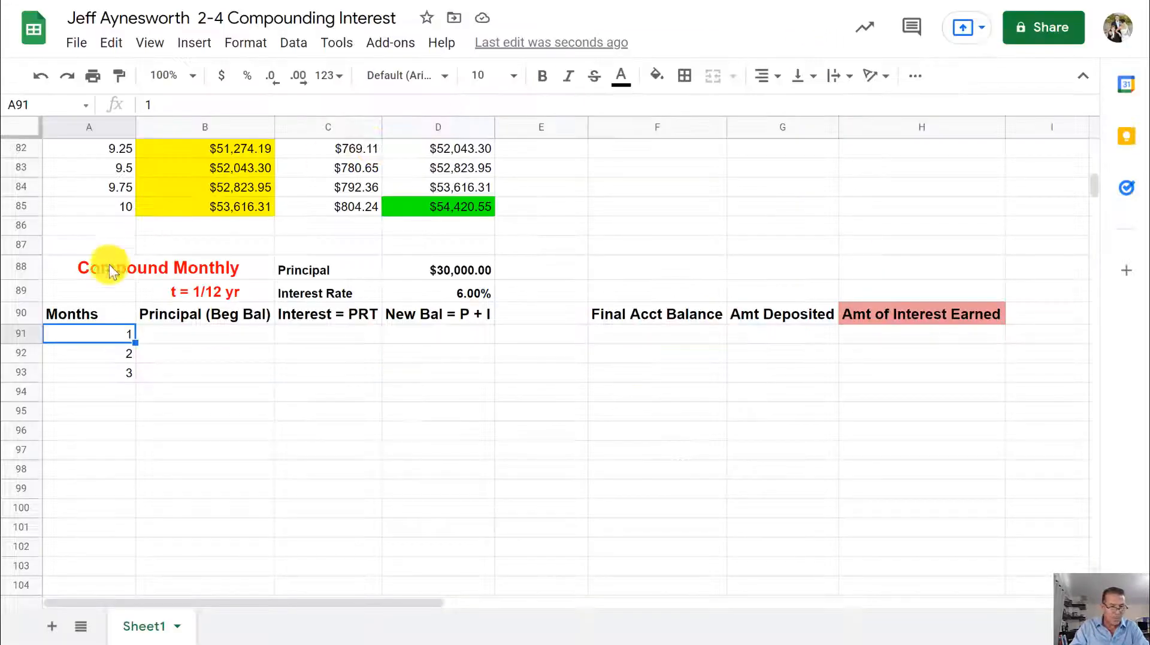
drag(91, 334, 113, 515)
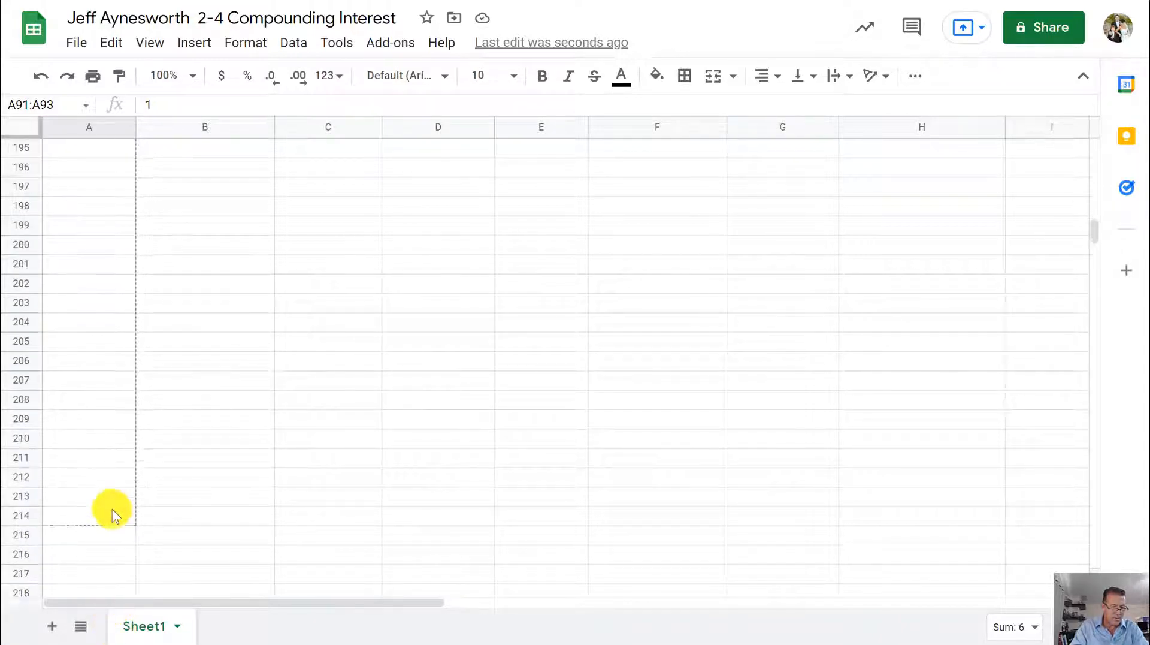
drag(109, 443, 160, 432)
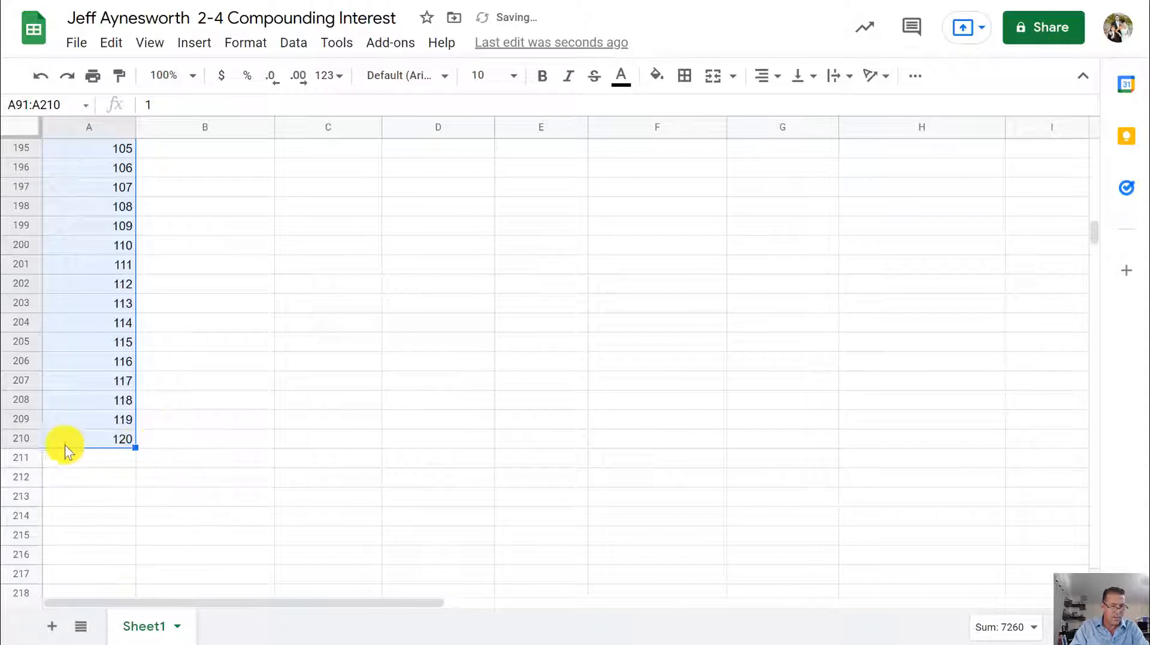
click(86, 440)
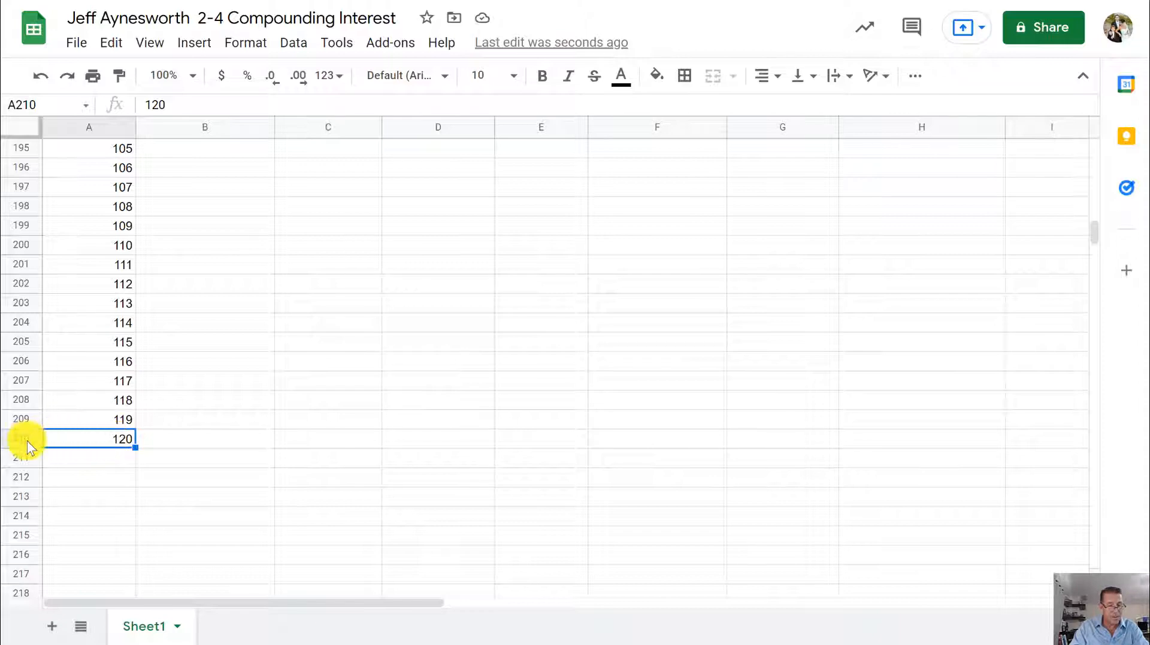
Link the first month's beginning balance in B91 to the principal with the formula =D88.
click(192, 263)
scroll(218, 264, up, 20)
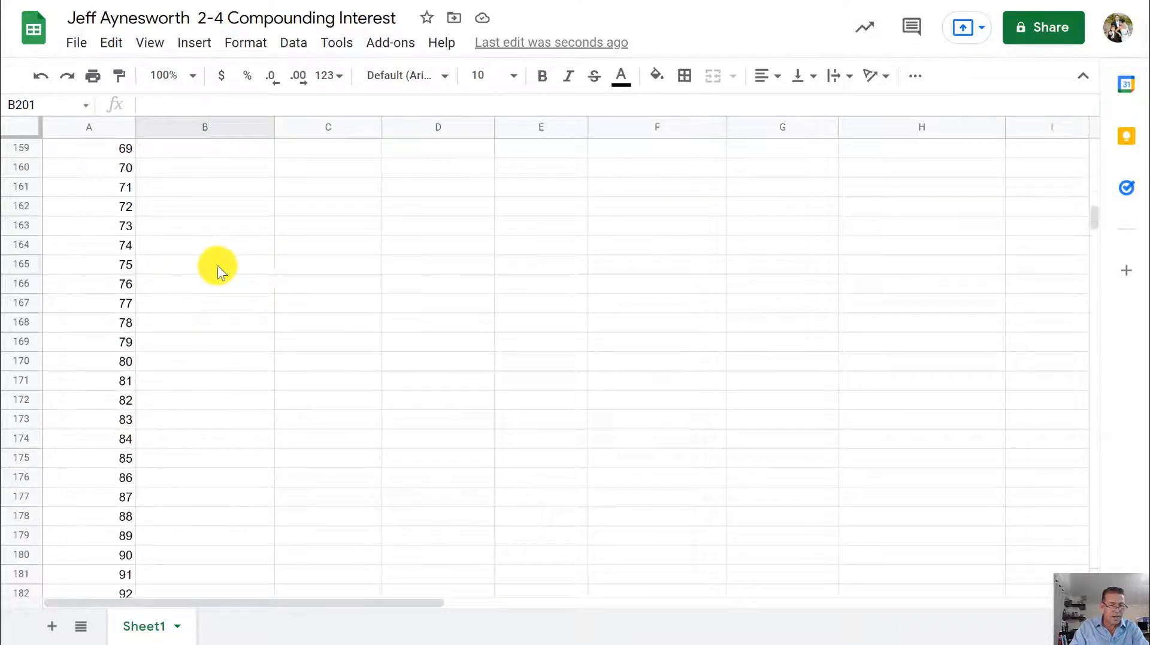
scroll(235, 267, up, 4)
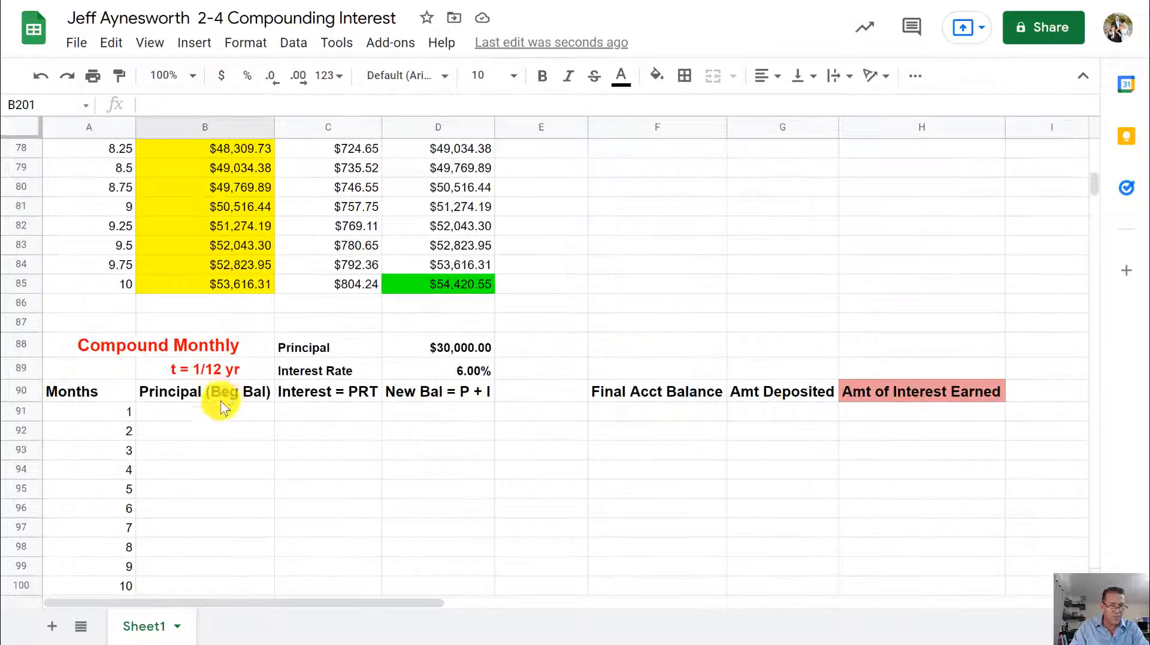
click(204, 412)
scroll(203, 412, down, 2)
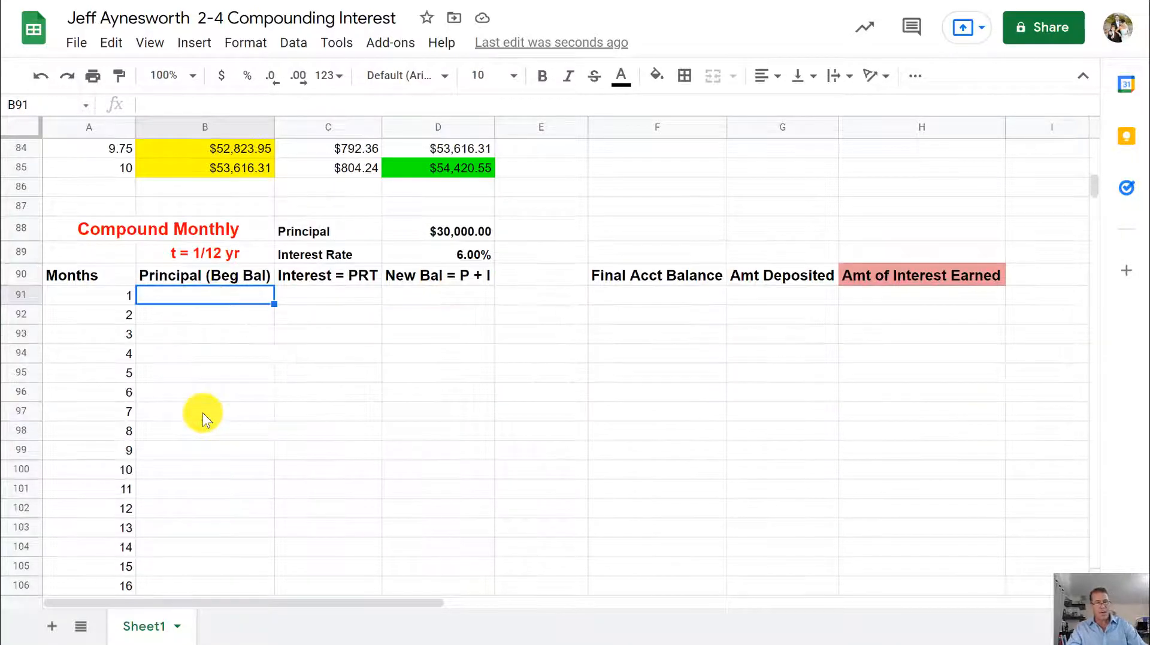
text(=)
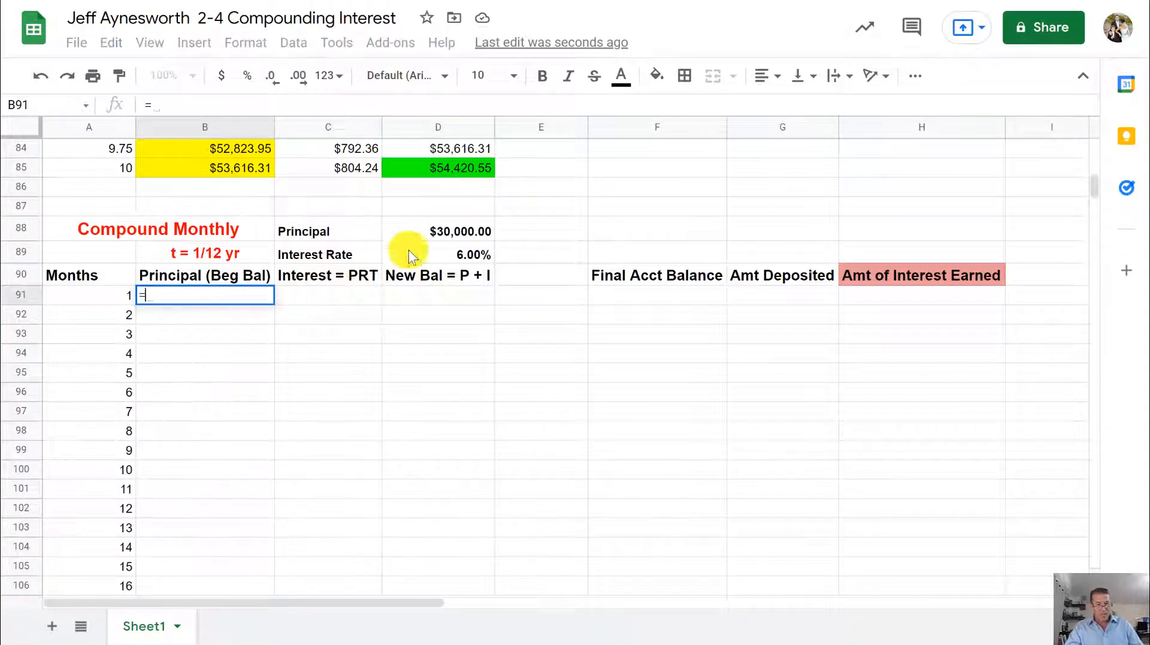
click(471, 229)
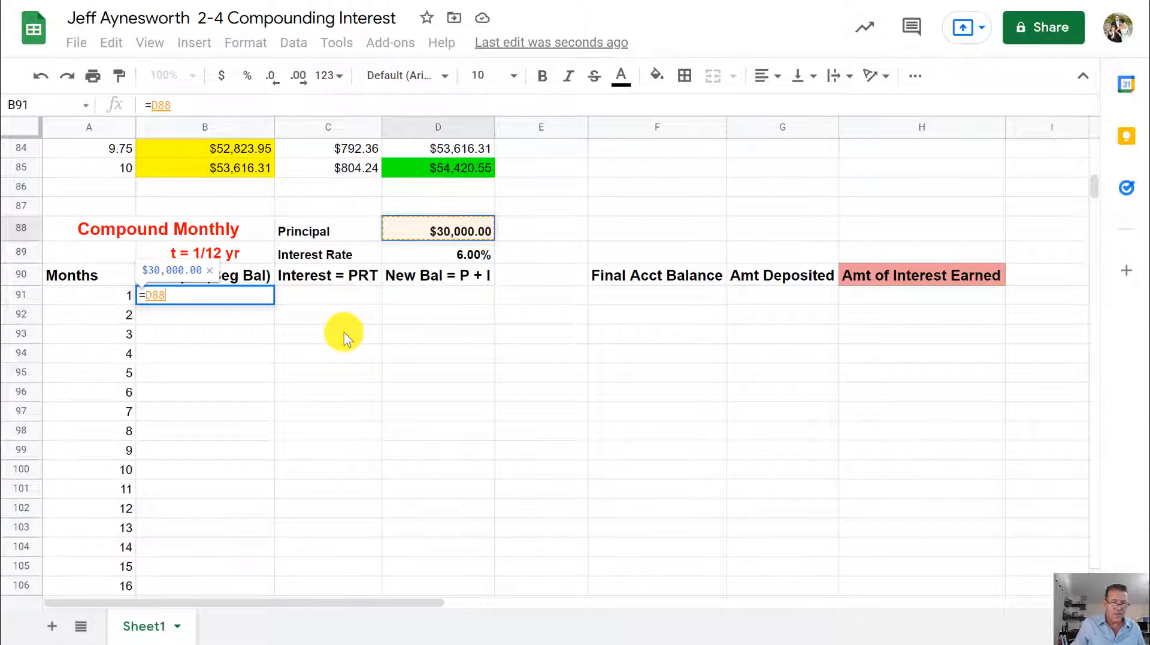
key(Return)
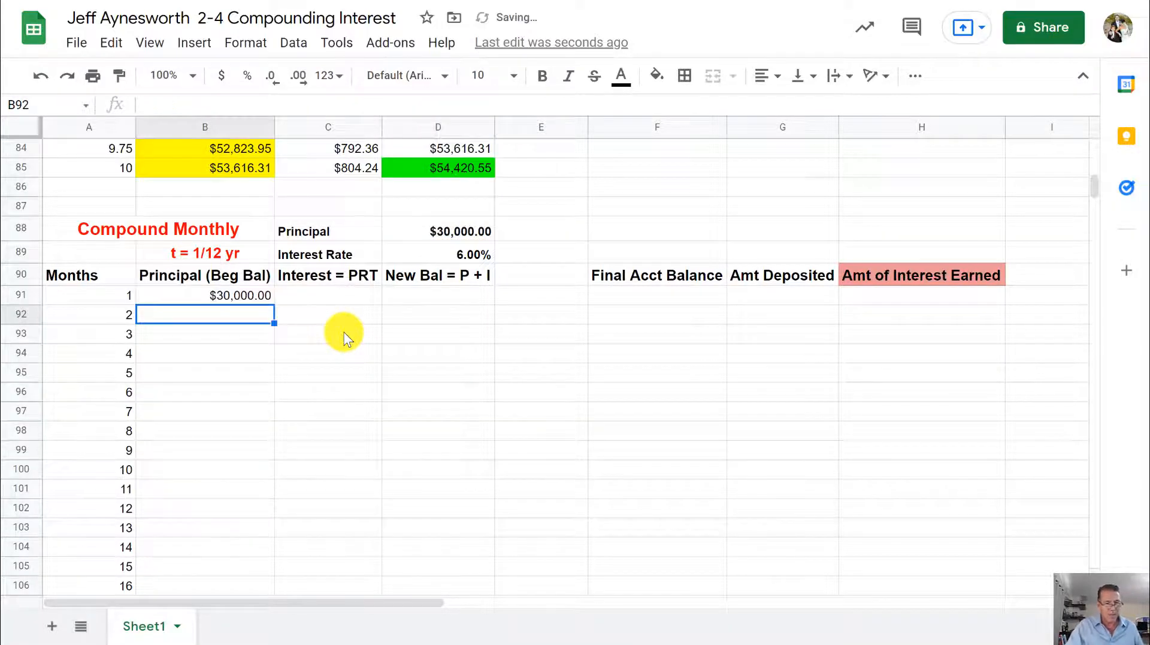
Enter the first month's interest formula =B91*$D$89*1/12 in C91, with an absolute reference to the interest rate.
click(346, 298)
text(=)
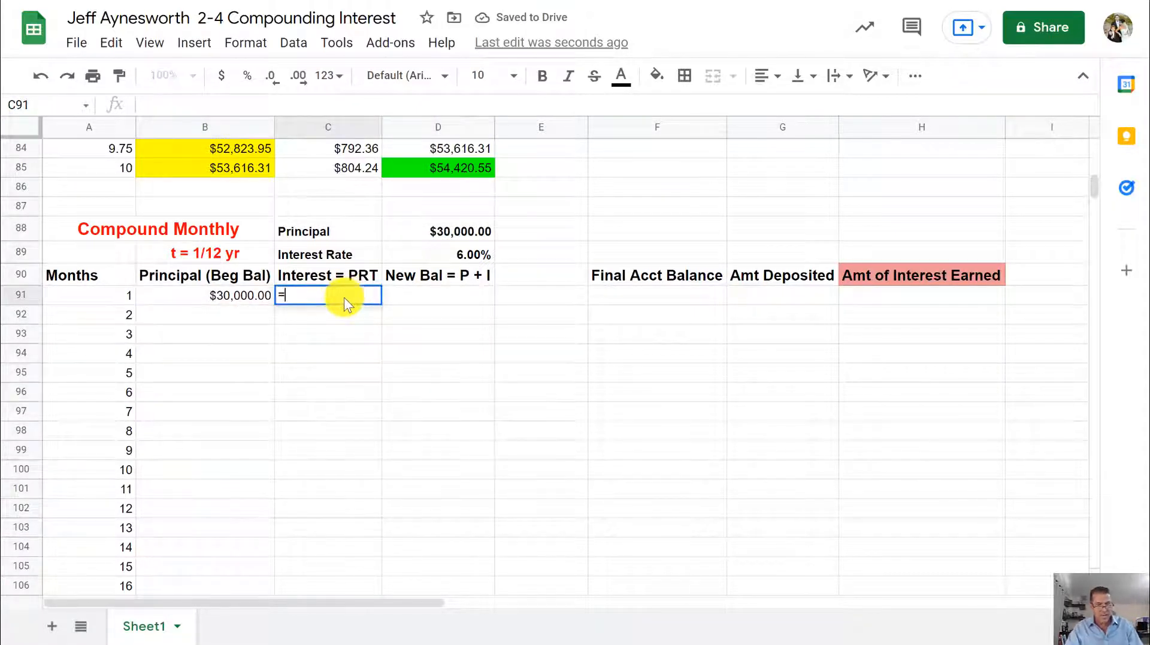
click(246, 295)
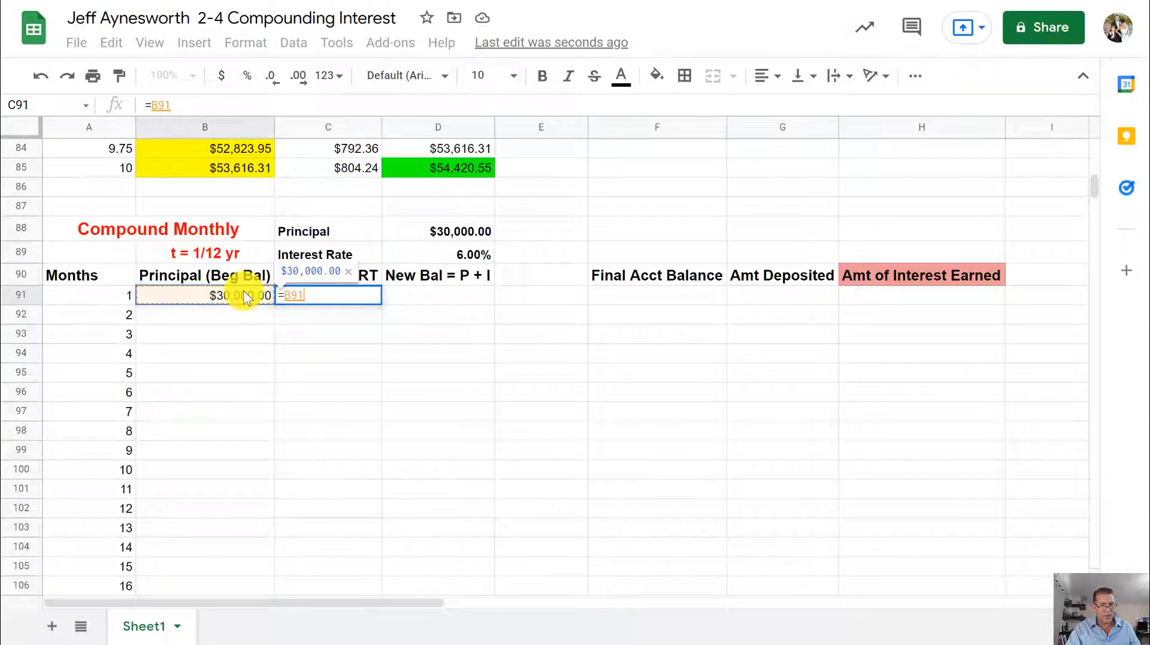
text(*)
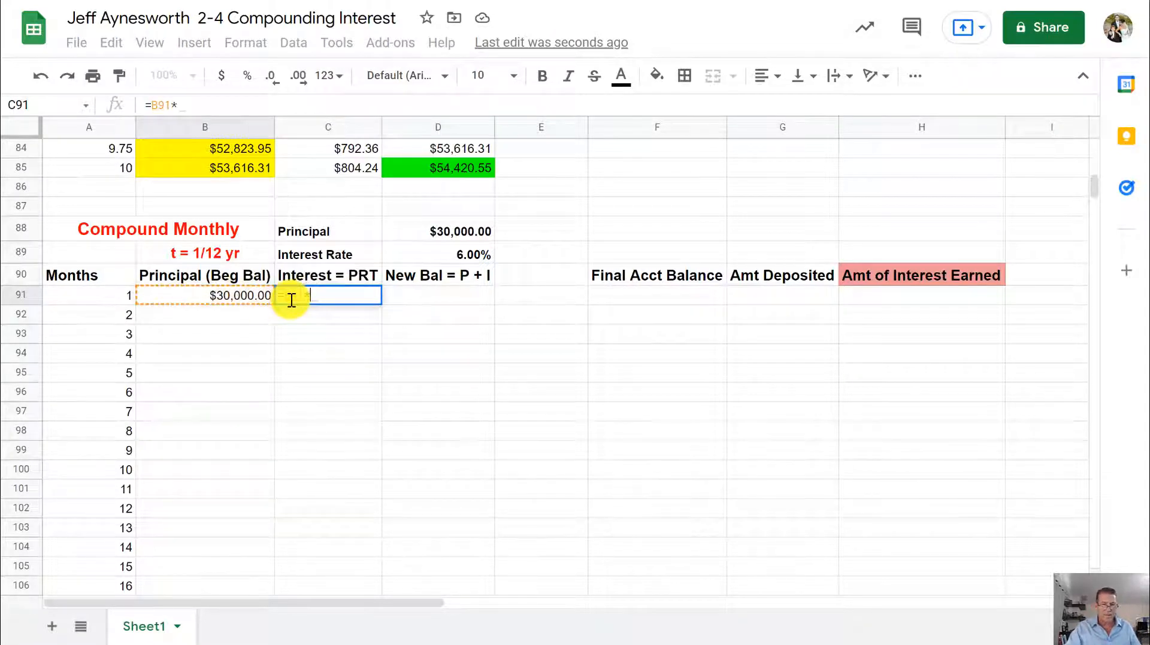
click(459, 255)
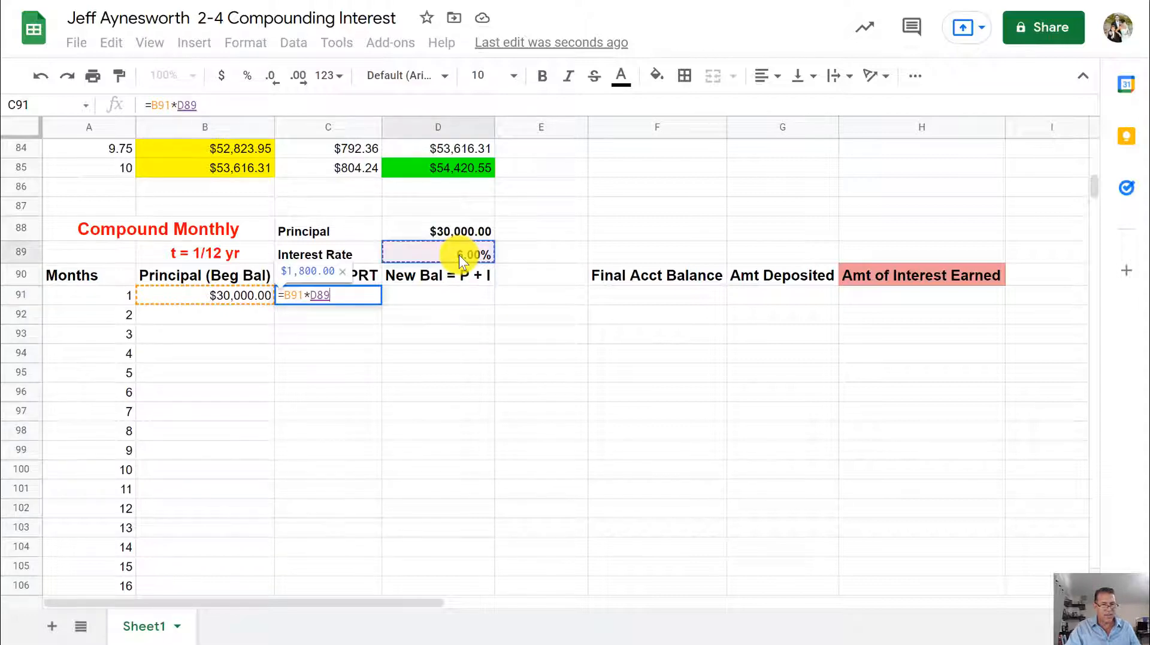
click(315, 298)
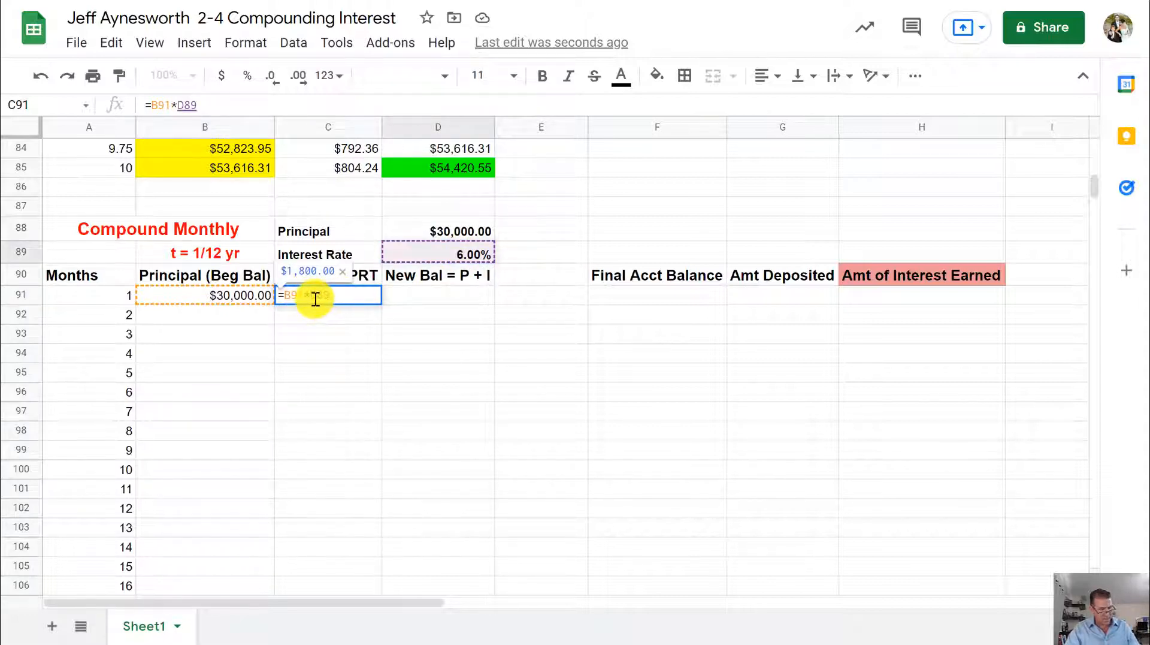
text($89)
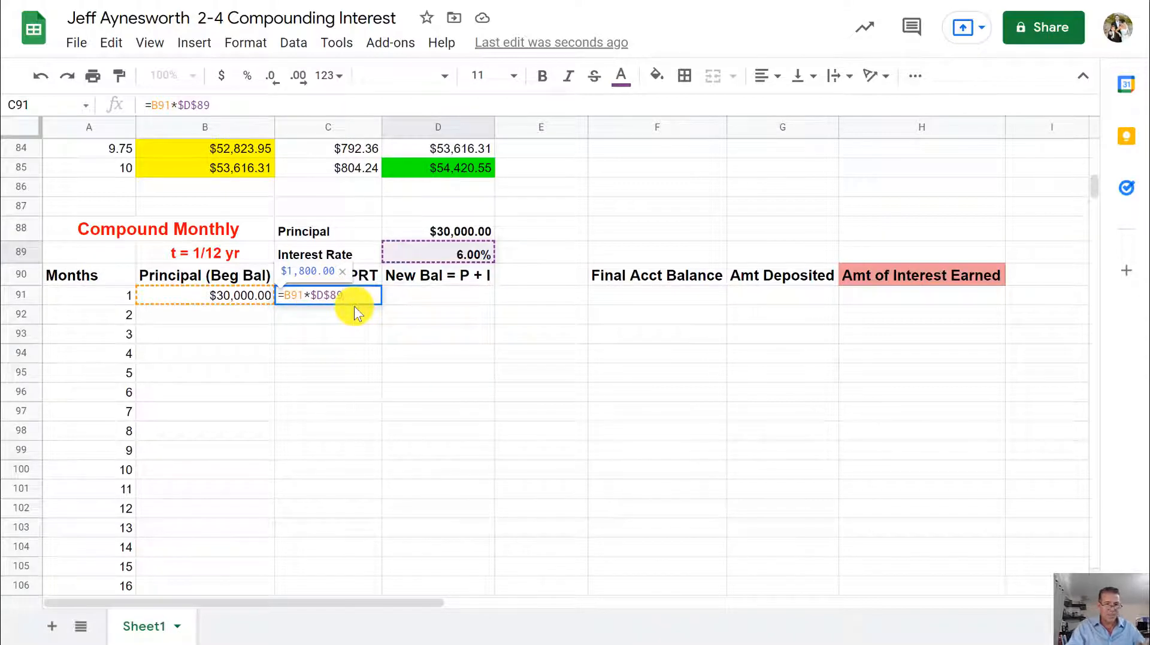
text(*)
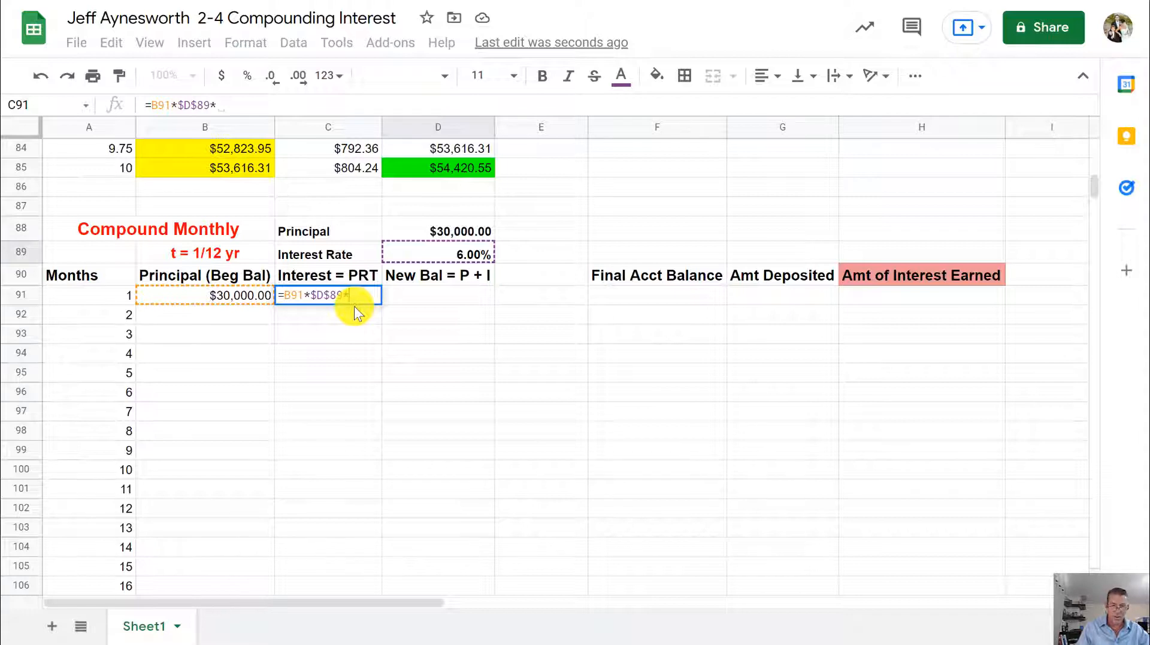
text(1/12)
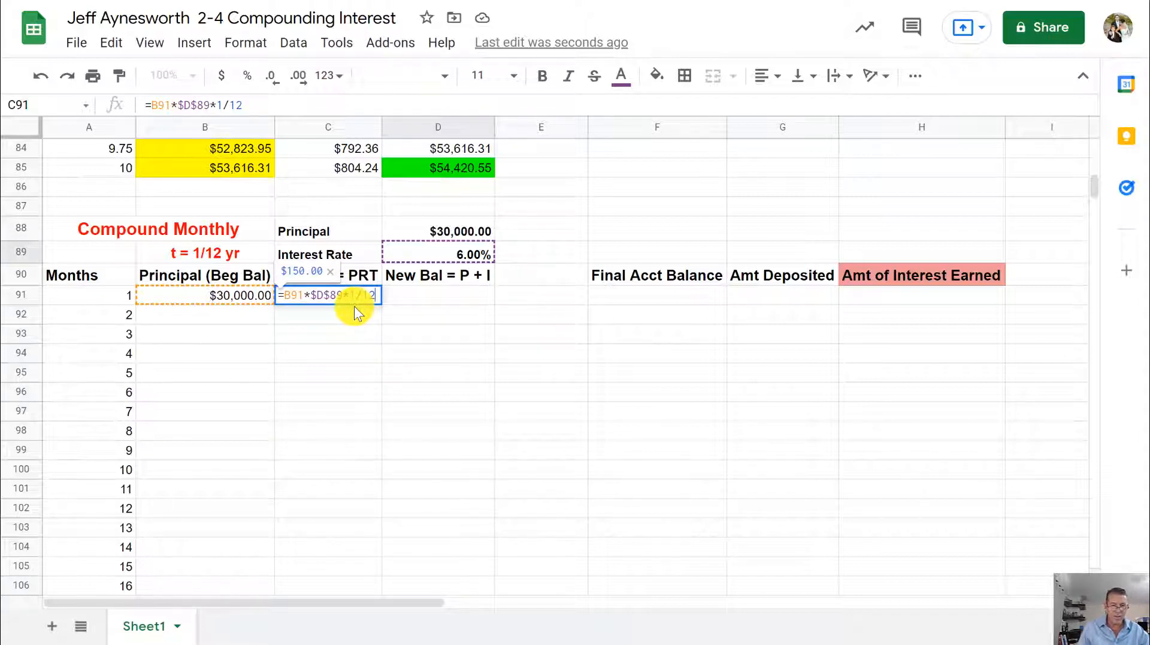
key(Return)
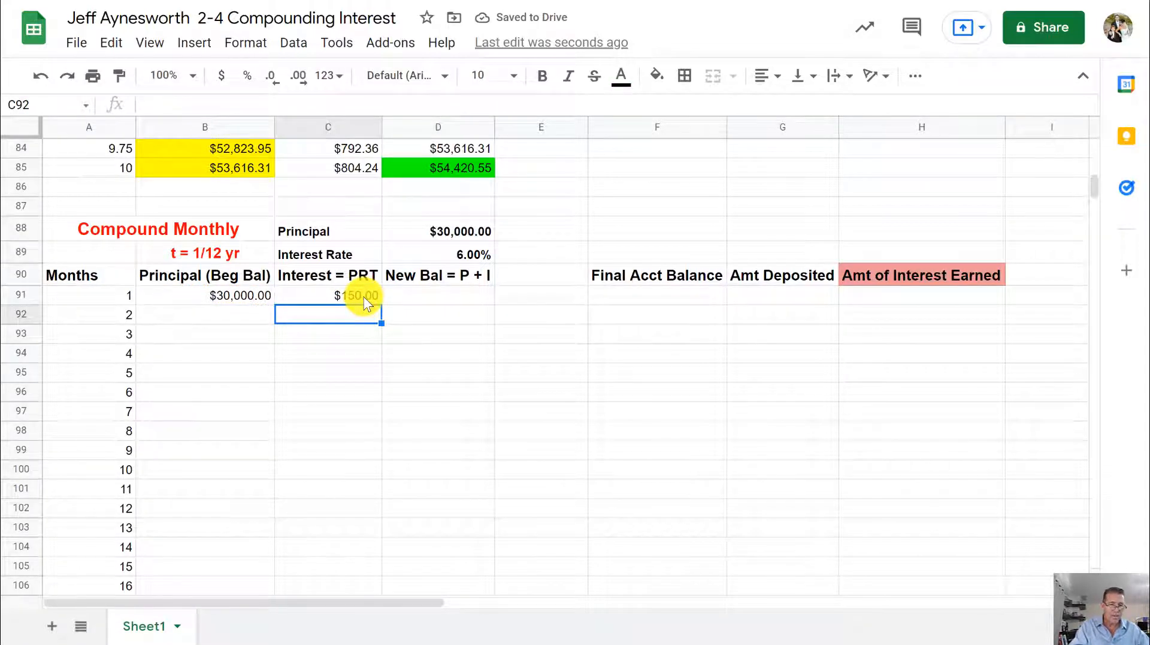
Look up the first year's interest in C6 of the annual table, then divide 1800 by 12 in the Desmos calculator.
scroll(376, 289, up, 20)
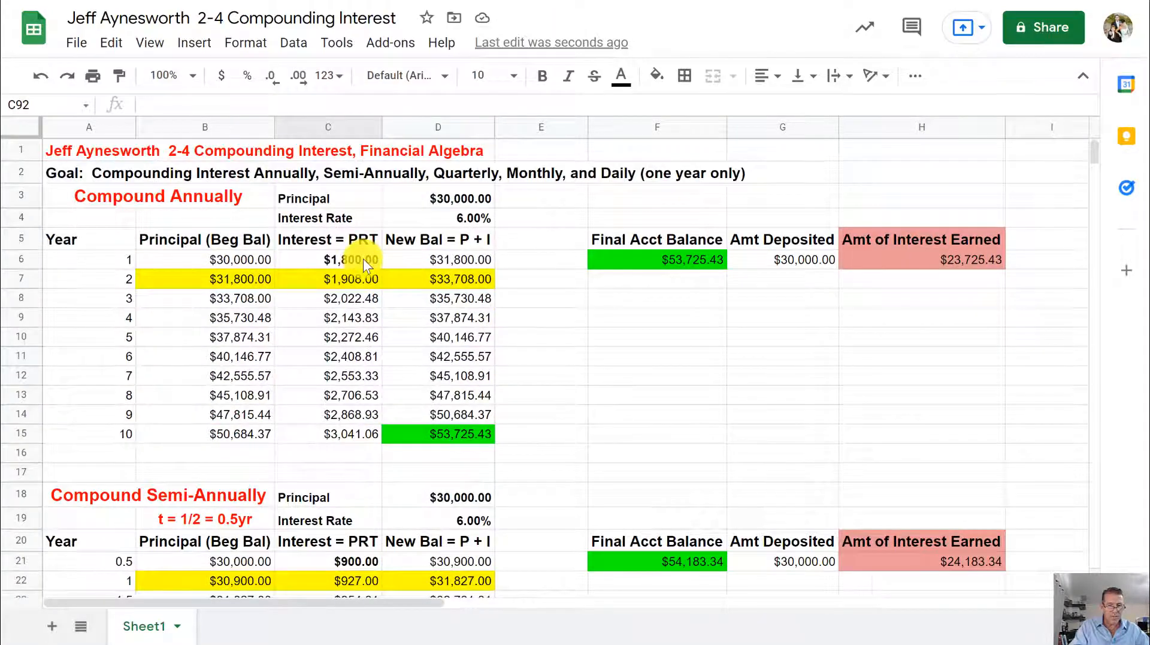
click(363, 259)
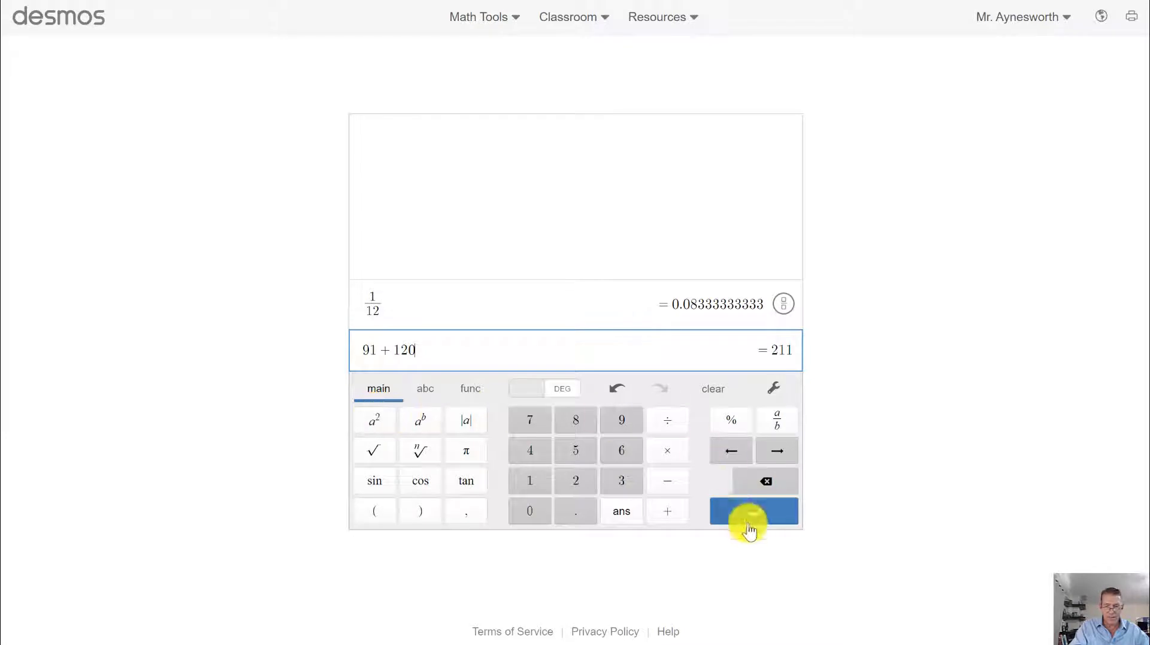
click(748, 511)
text(18)
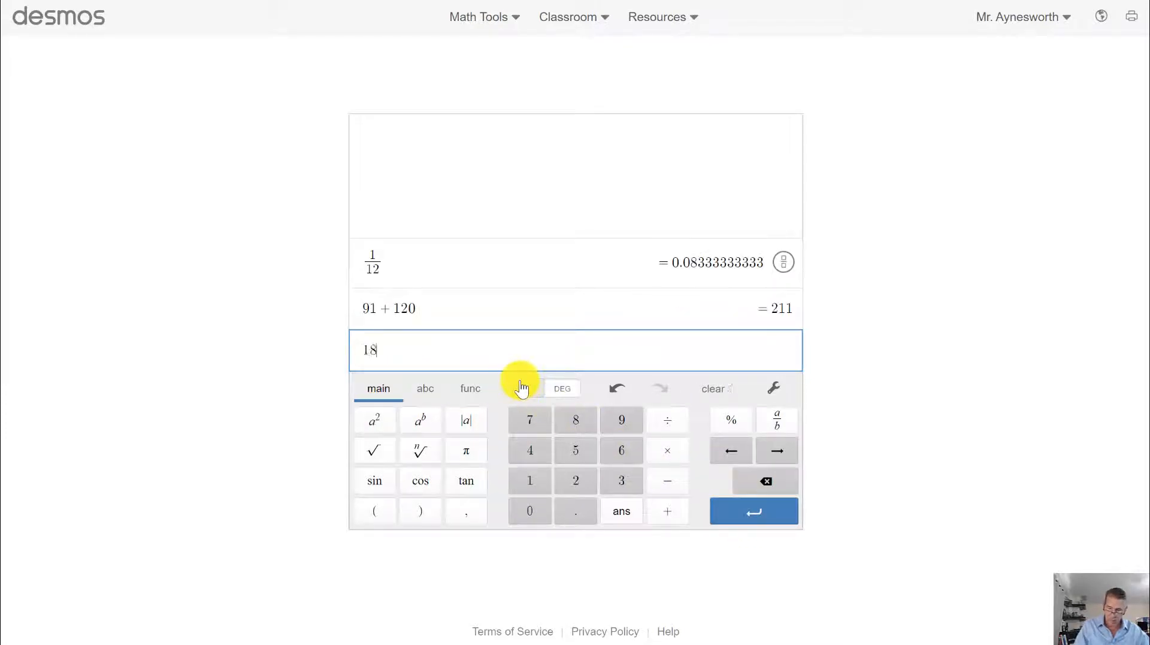
text(00/12)
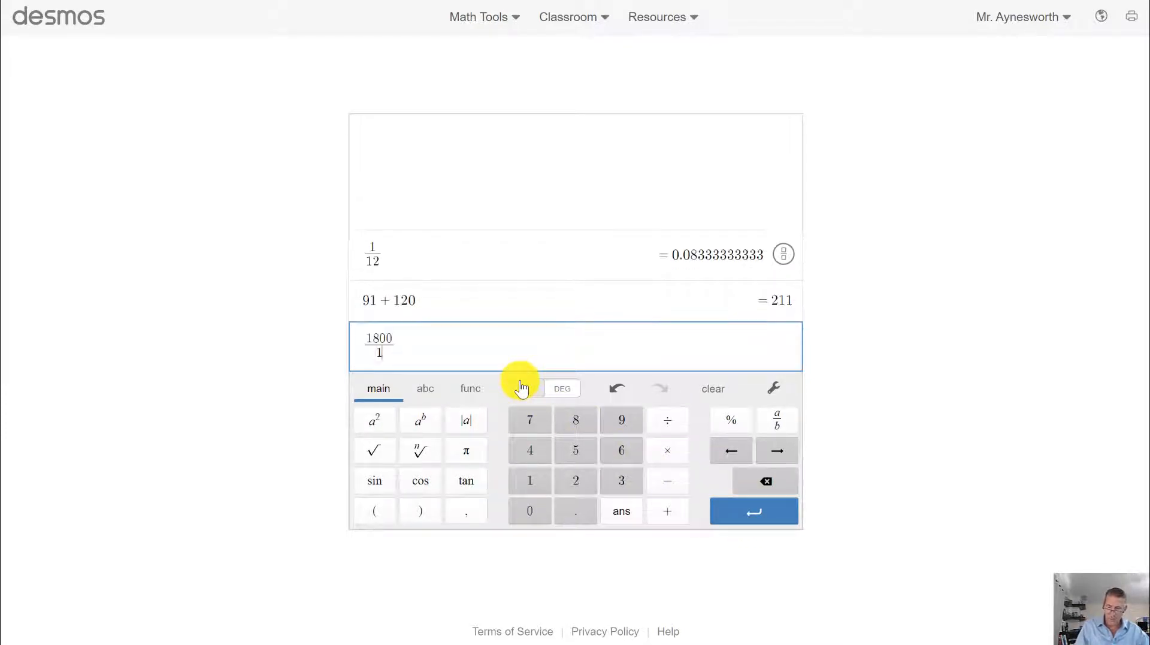
key(Return)
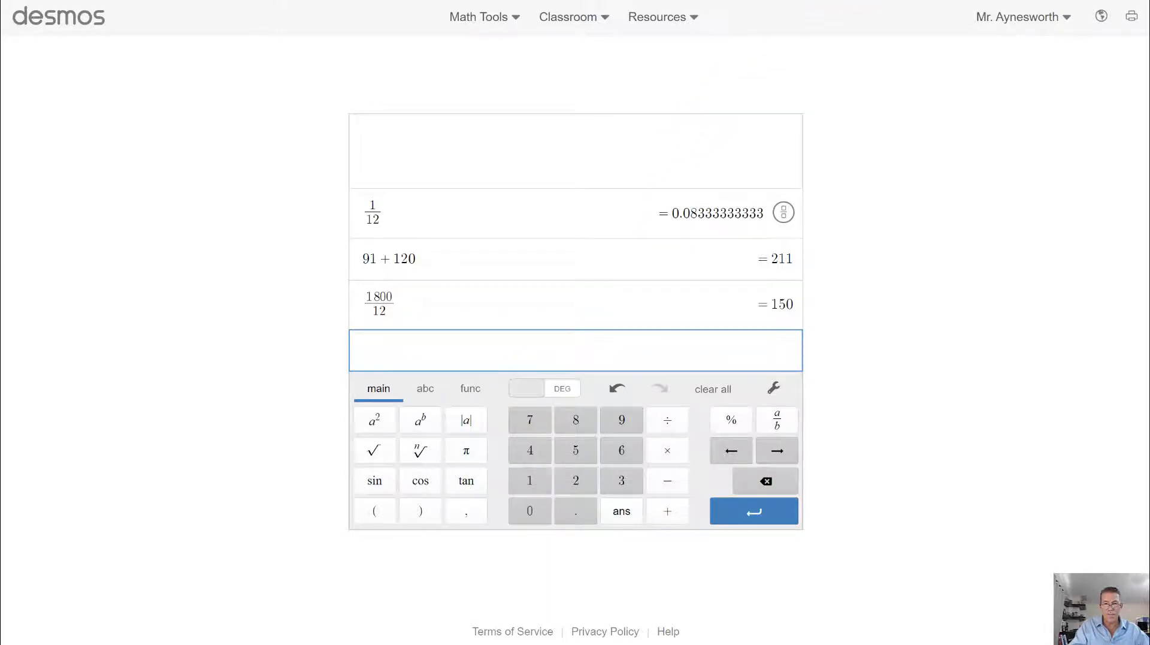
Switch back to Google Sheets and enter the first month's new balance formula =B91+C91 in D91.
click(753, 1)
scroll(504, 471, down, 9)
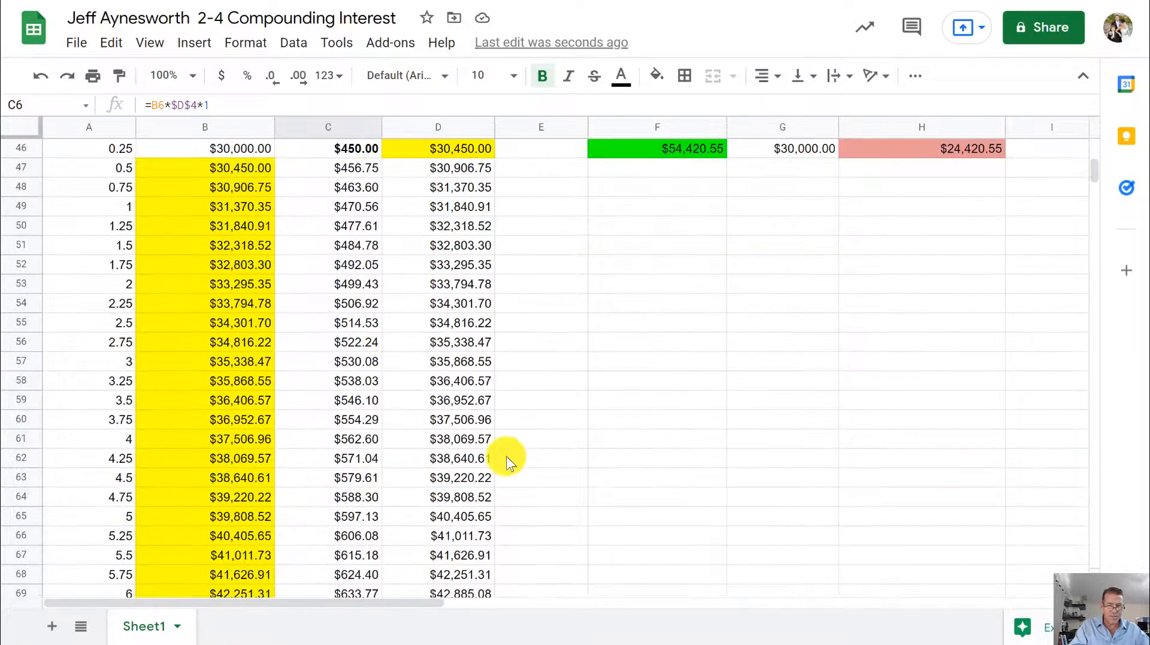
scroll(507, 454, down, 8)
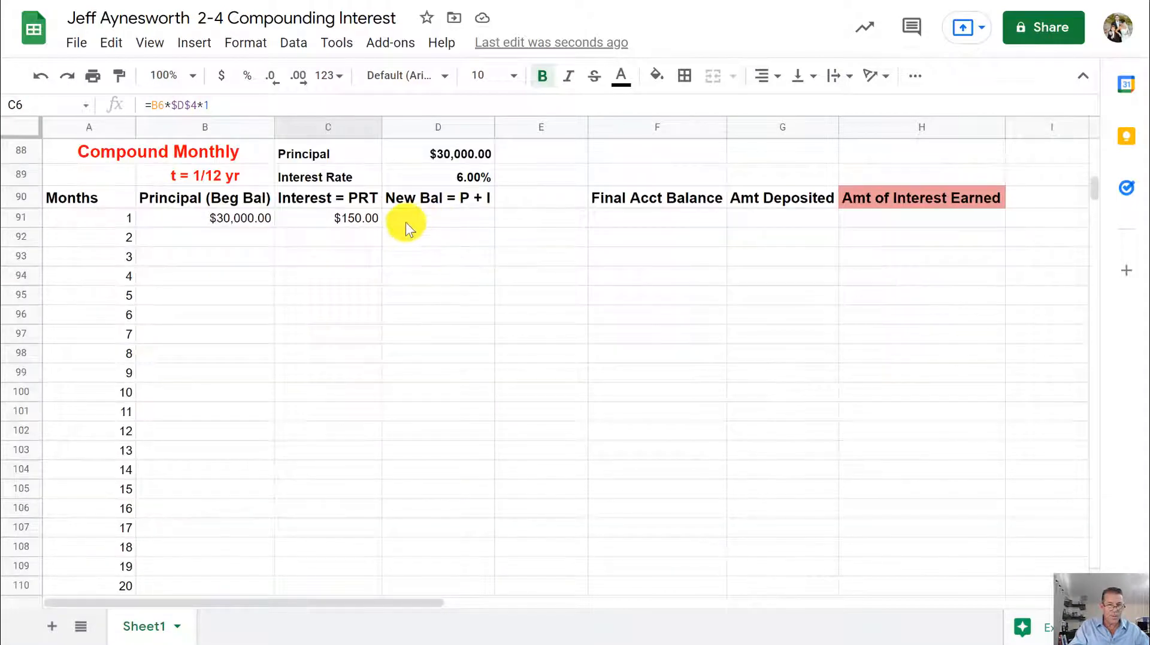
click(427, 216)
text(=)
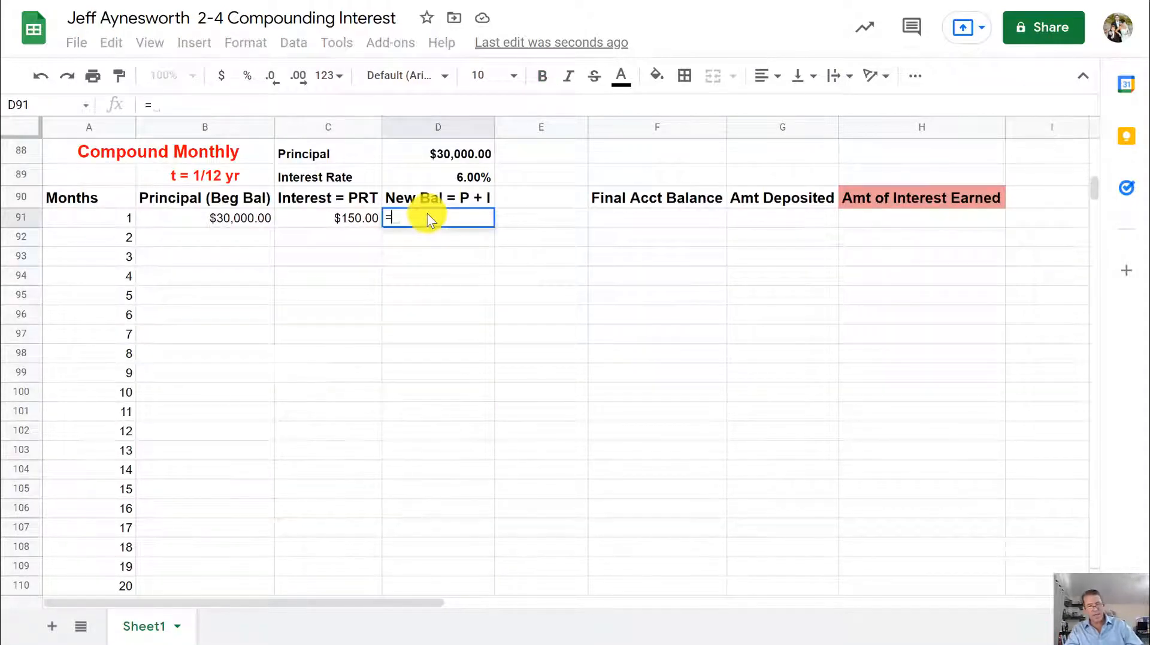
click(221, 217)
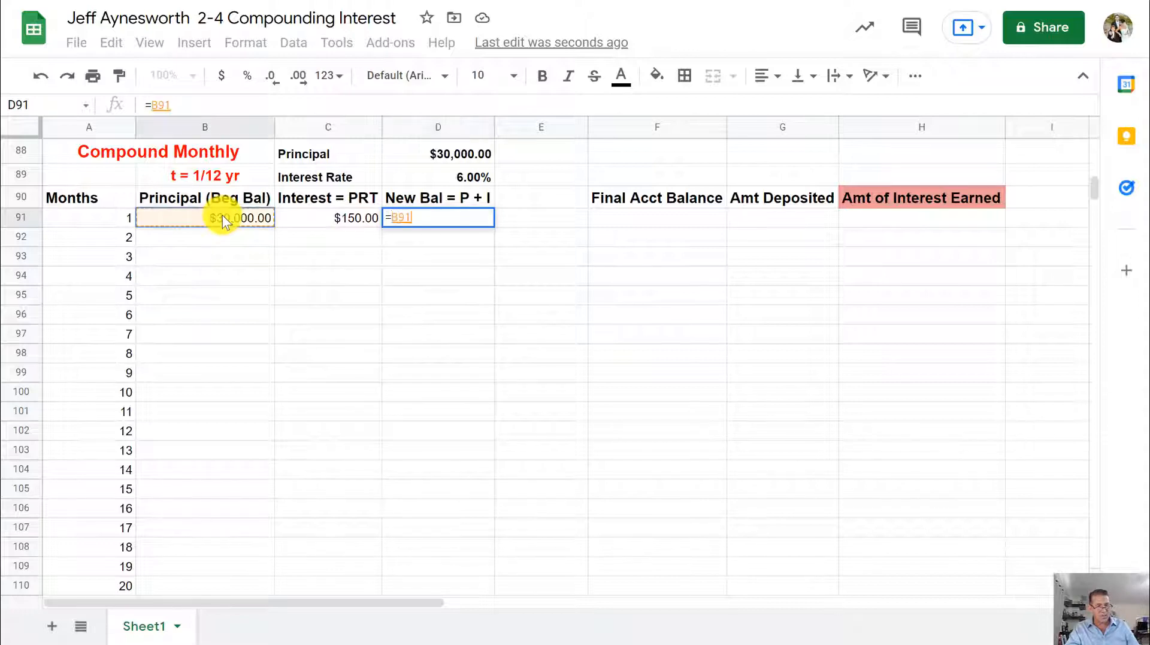
text(+)
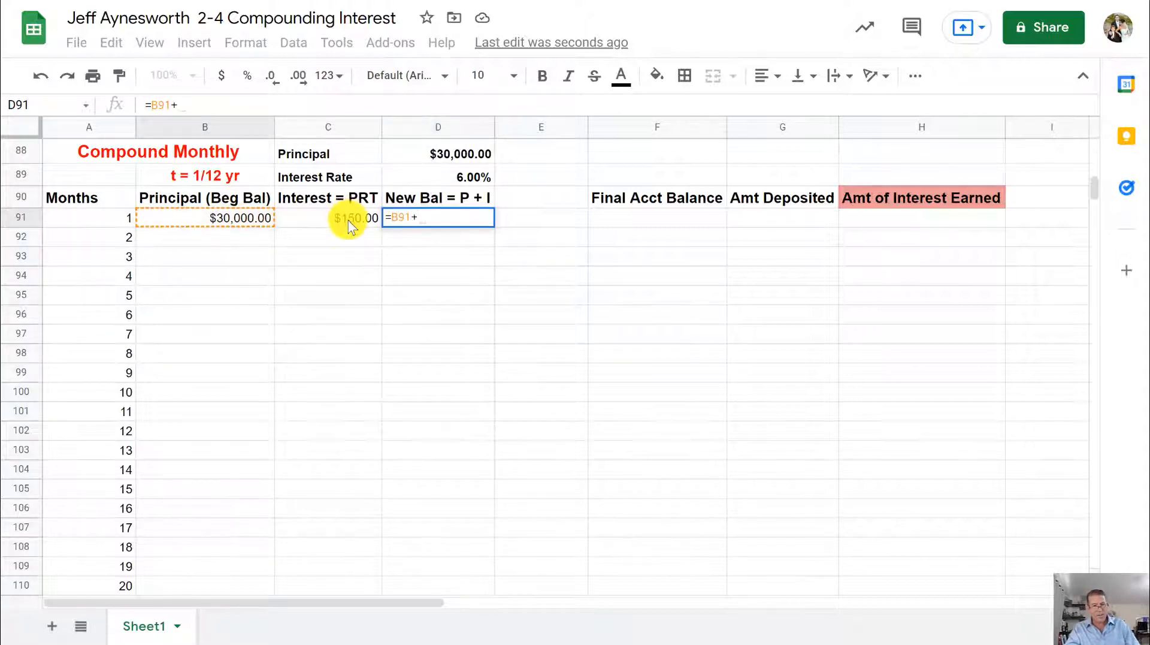
click(347, 221)
key(Return)
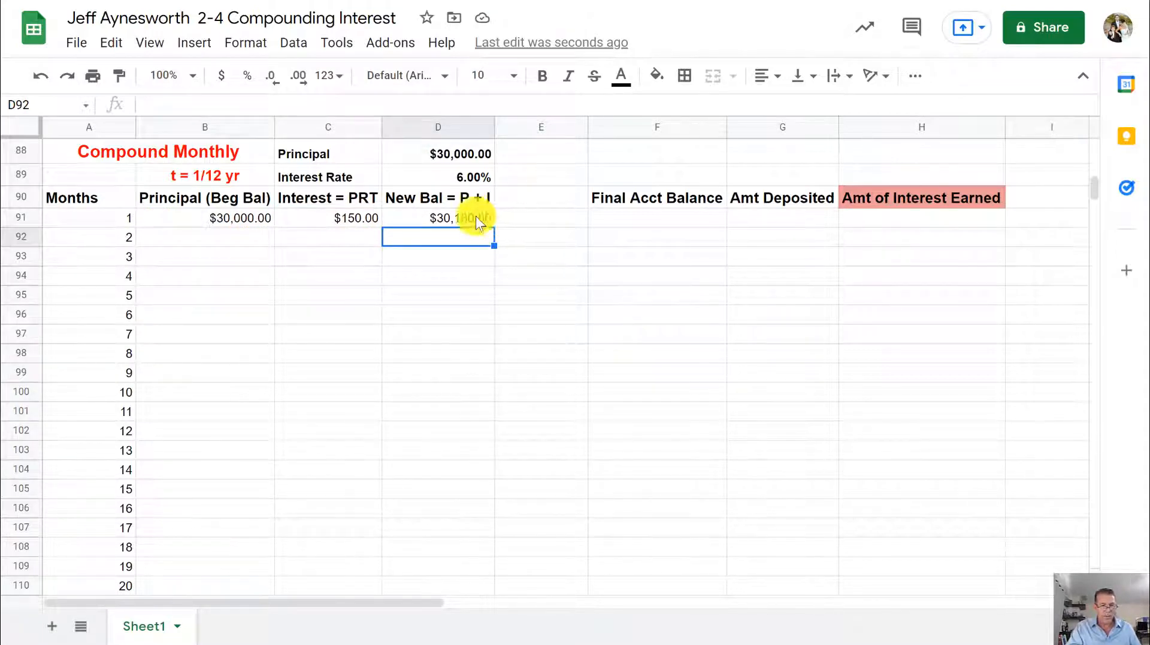
Link the second month's beginning balance in B92 to the first month's new balance with =D91.
click(251, 239)
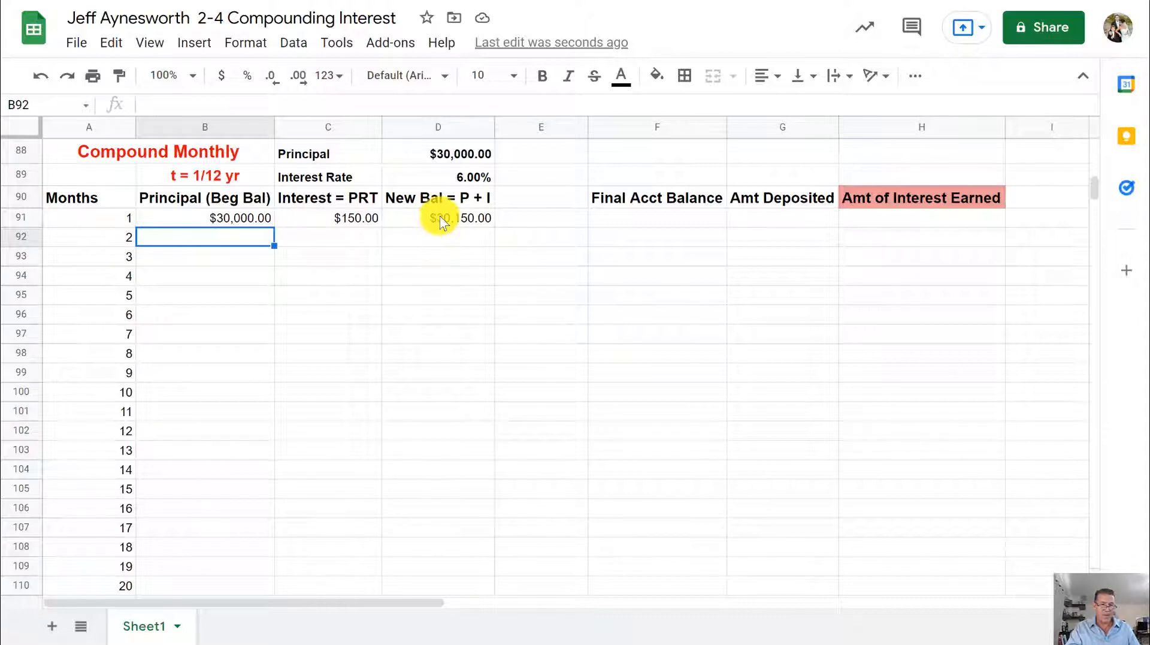
text(=)
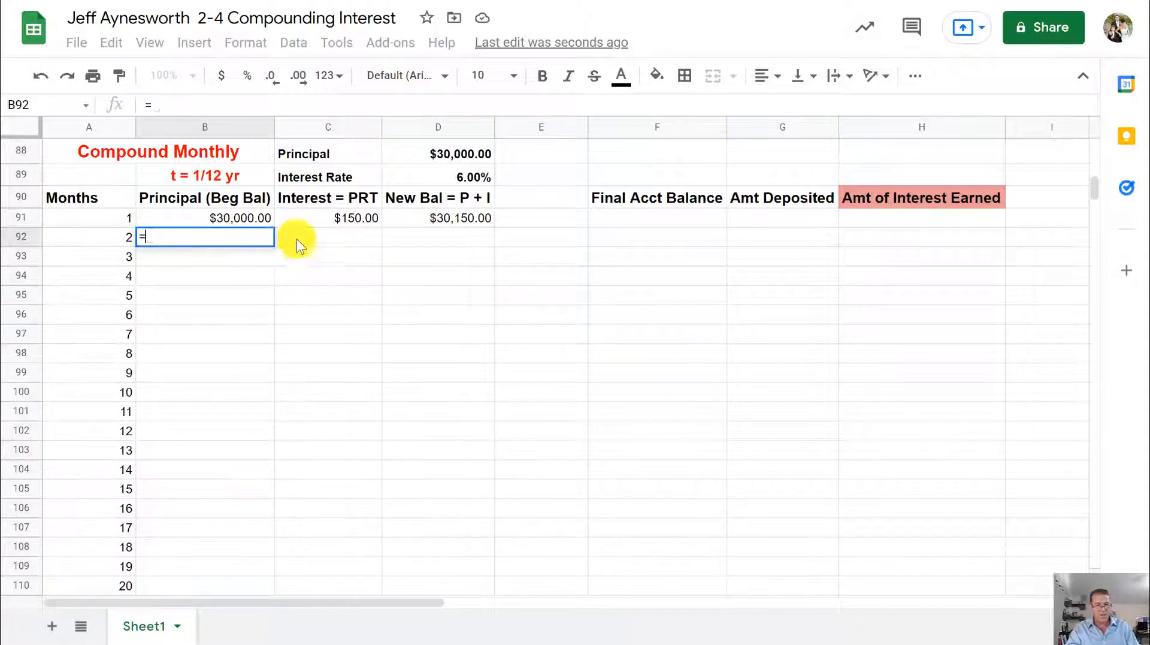
click(438, 218)
key(Return)
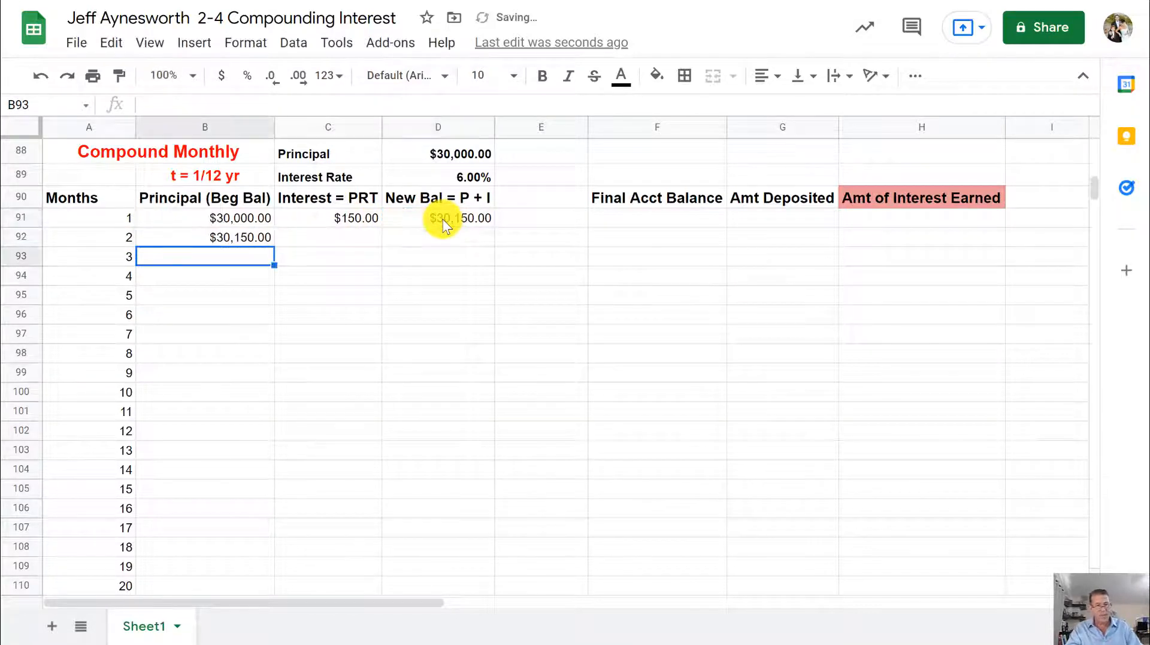
Fill D91 and B92 with yellow to mark the new balance carried over as the second month's principal.
click(267, 237)
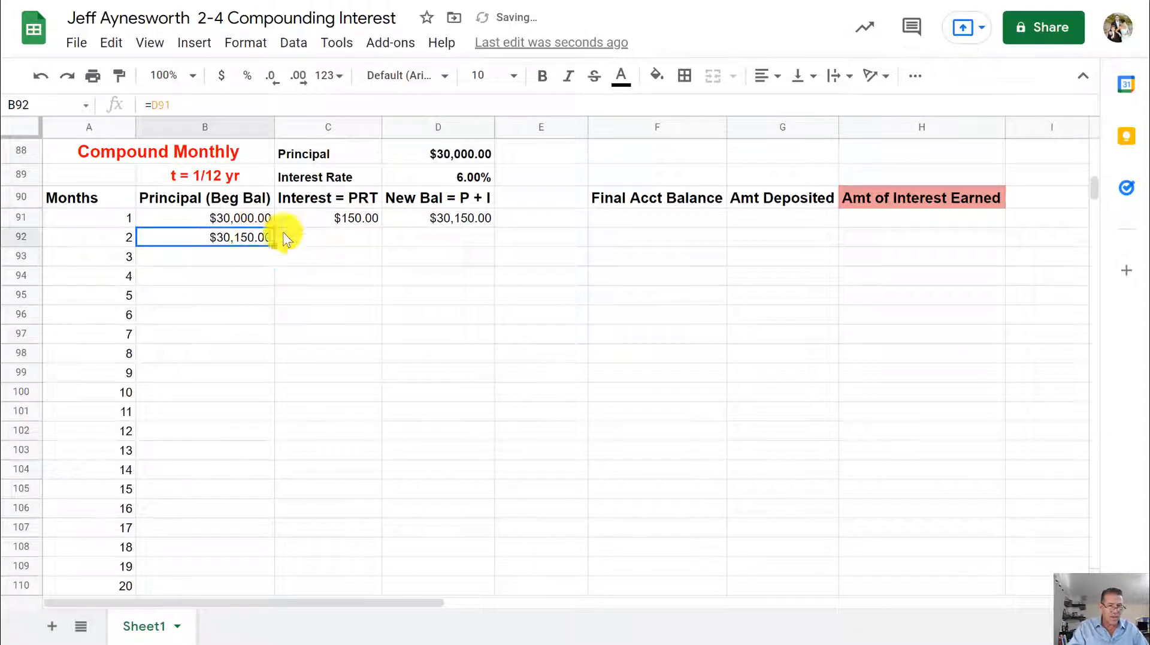
click(426, 212)
click(656, 76)
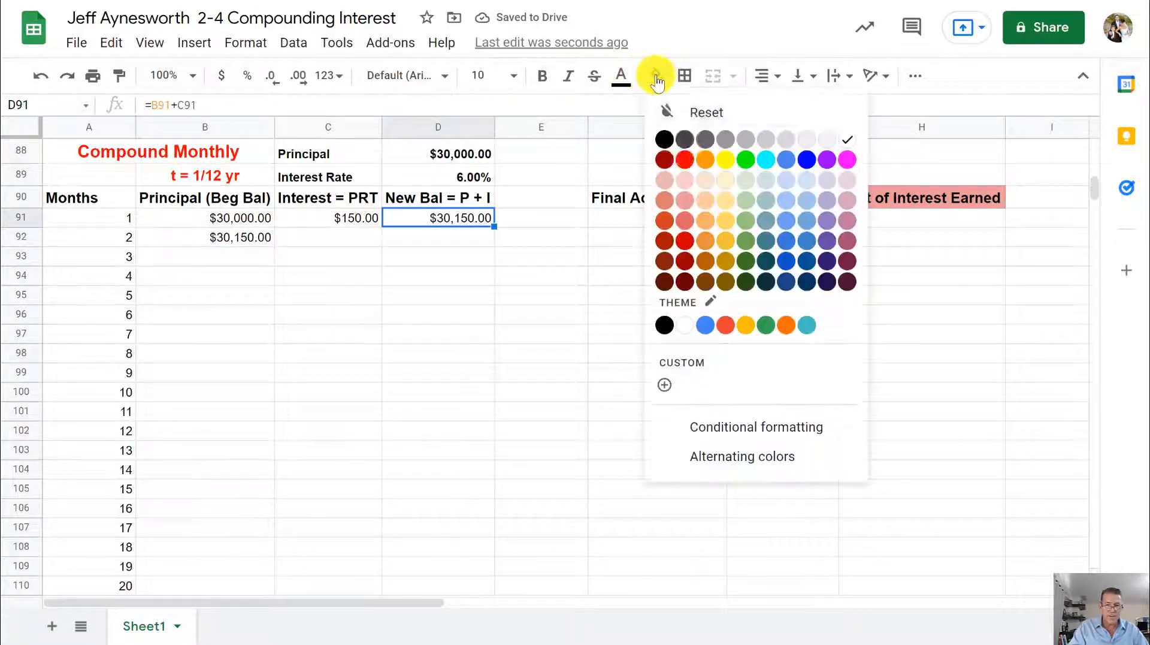
click(726, 159)
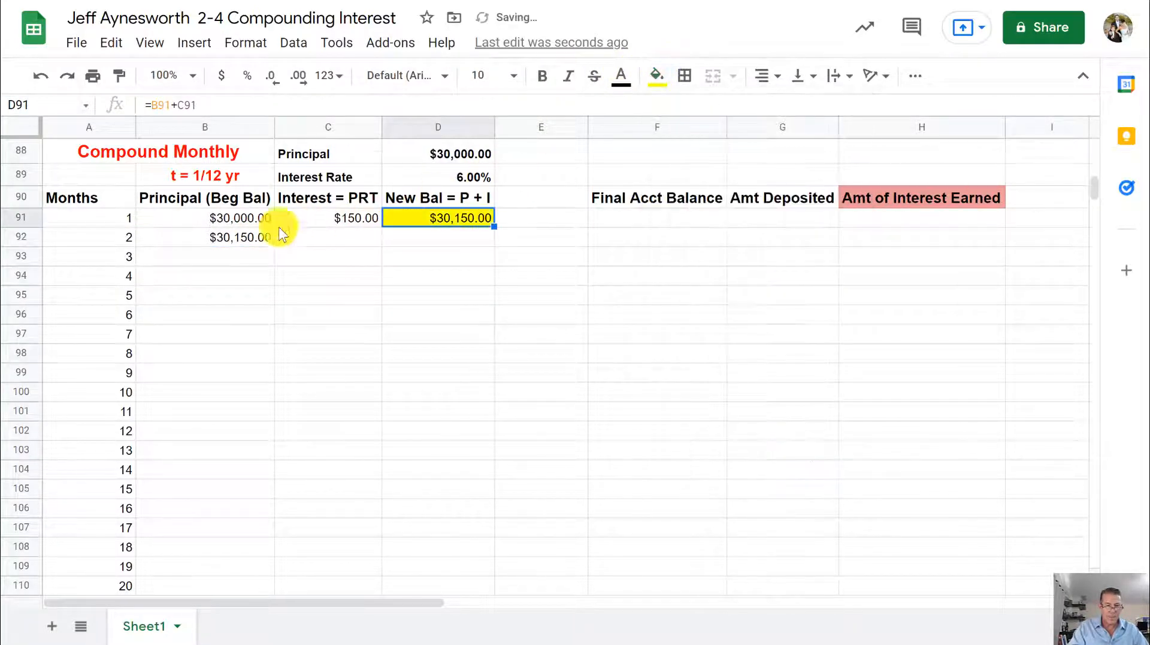
click(246, 239)
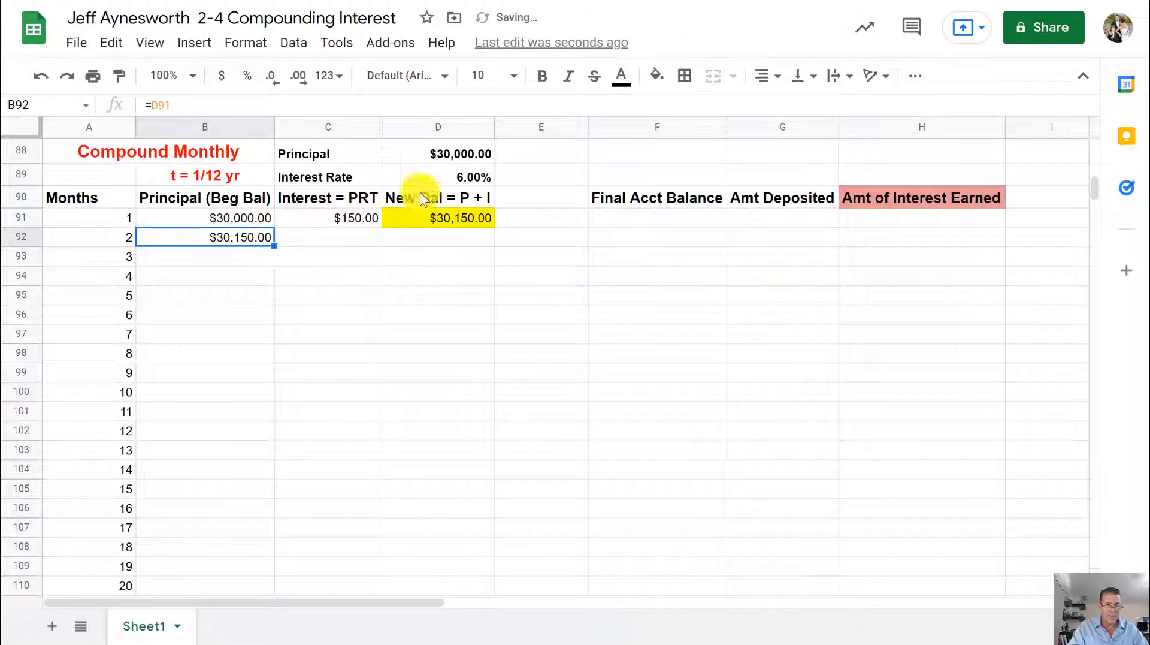
click(662, 76)
click(725, 160)
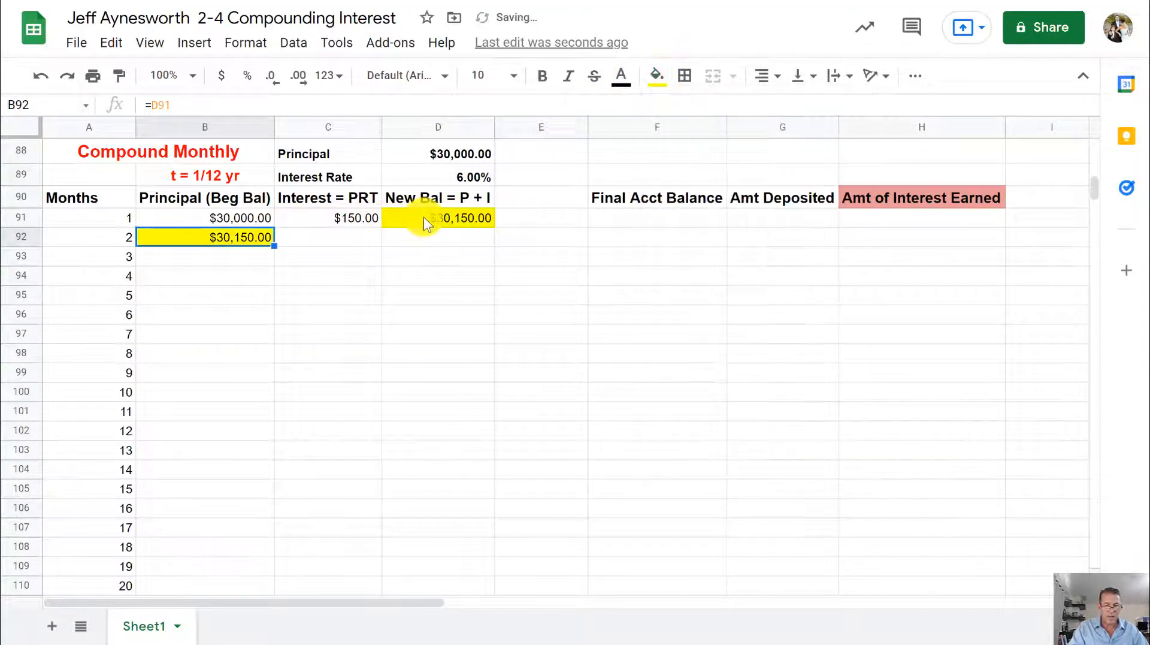
click(423, 217)
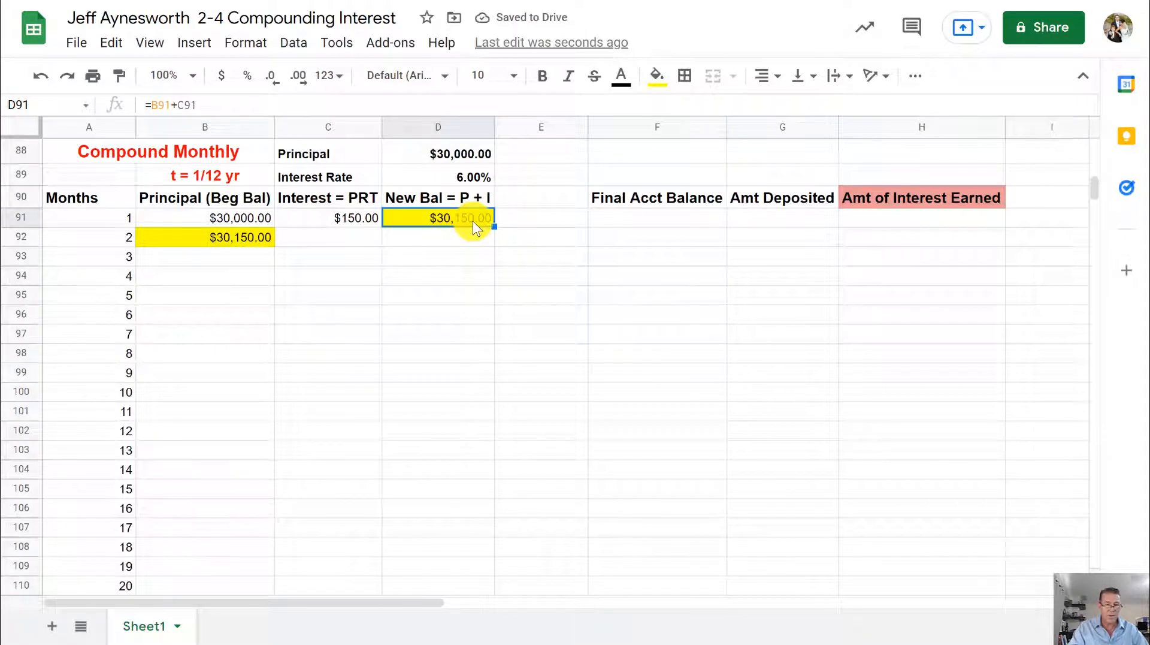
Enter the second month's interest formula =B92*$D$89*1/12 in C92, with an absolute reference to the interest rate.
click(357, 238)
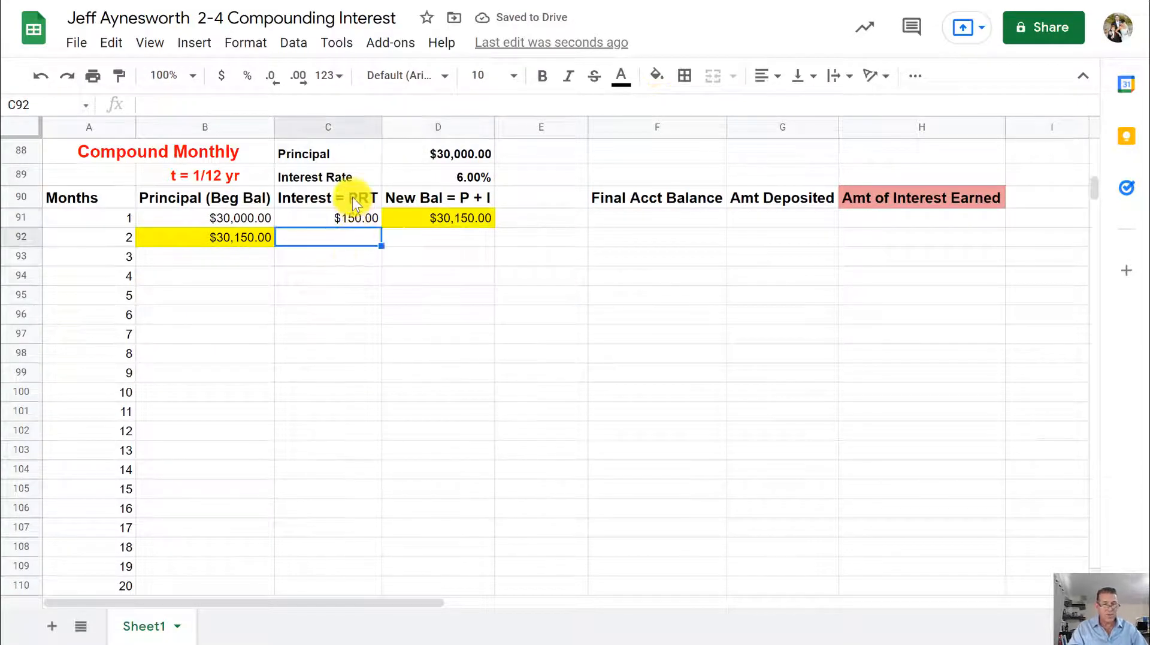
text(=)
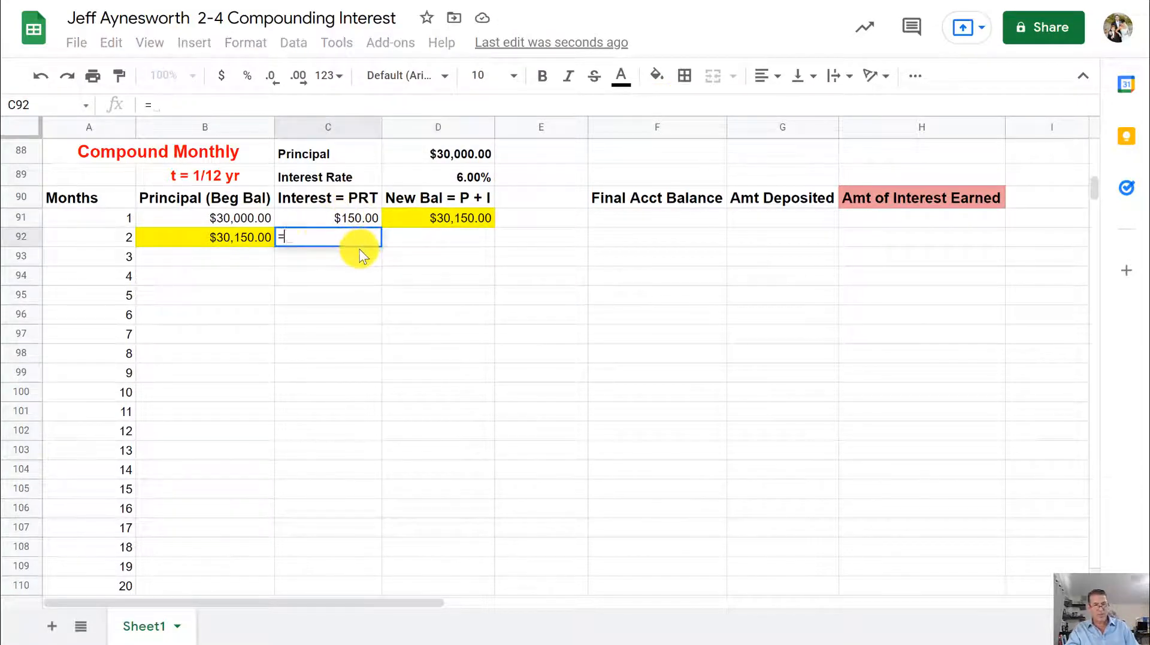
click(251, 245)
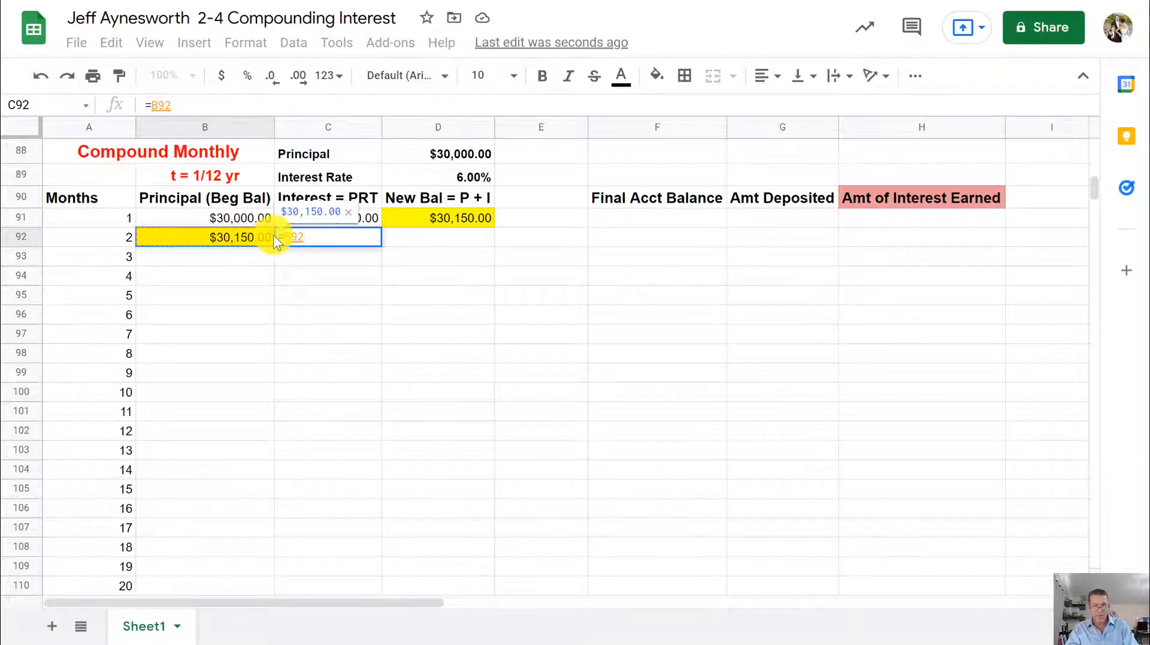
text(*)
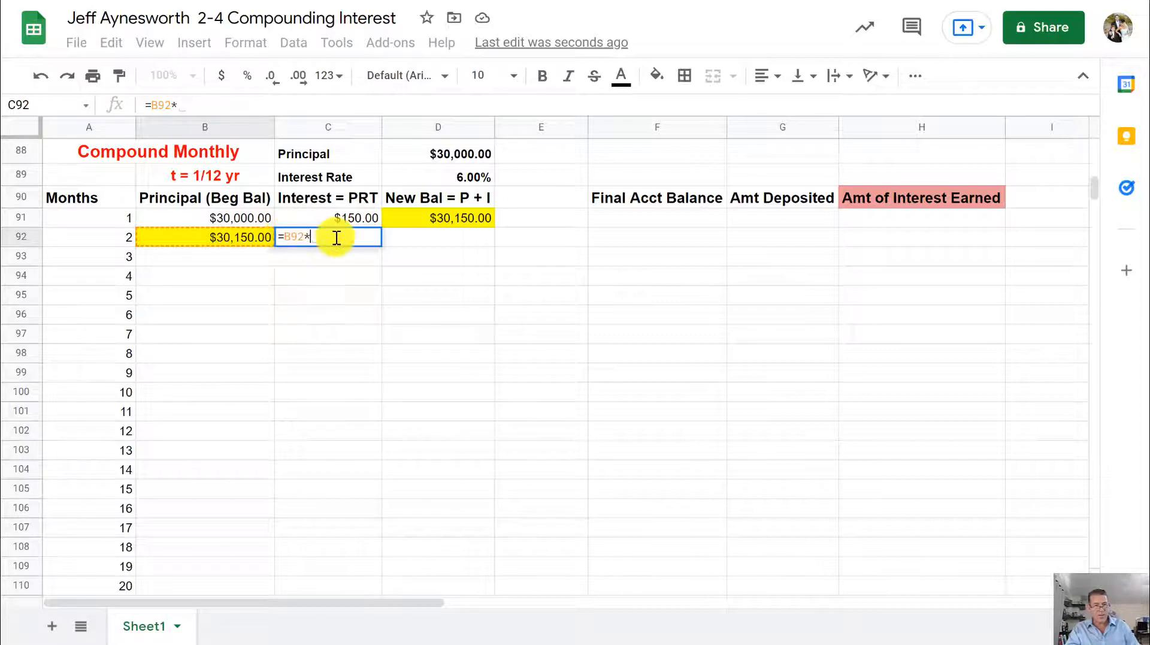
click(441, 175)
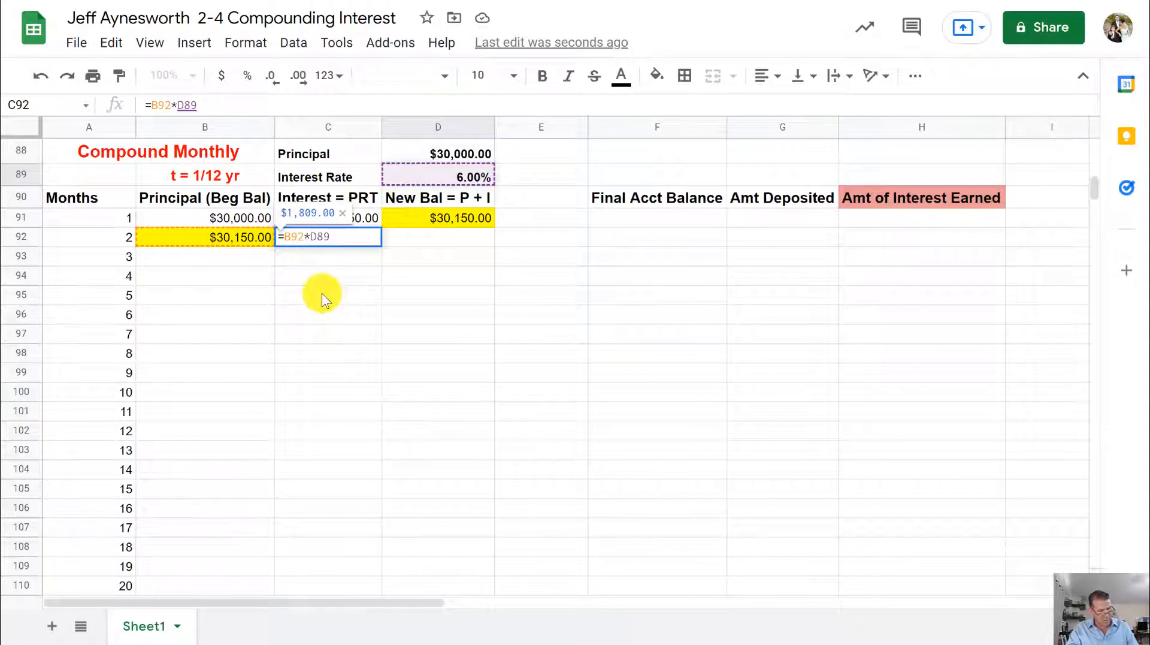
text($)
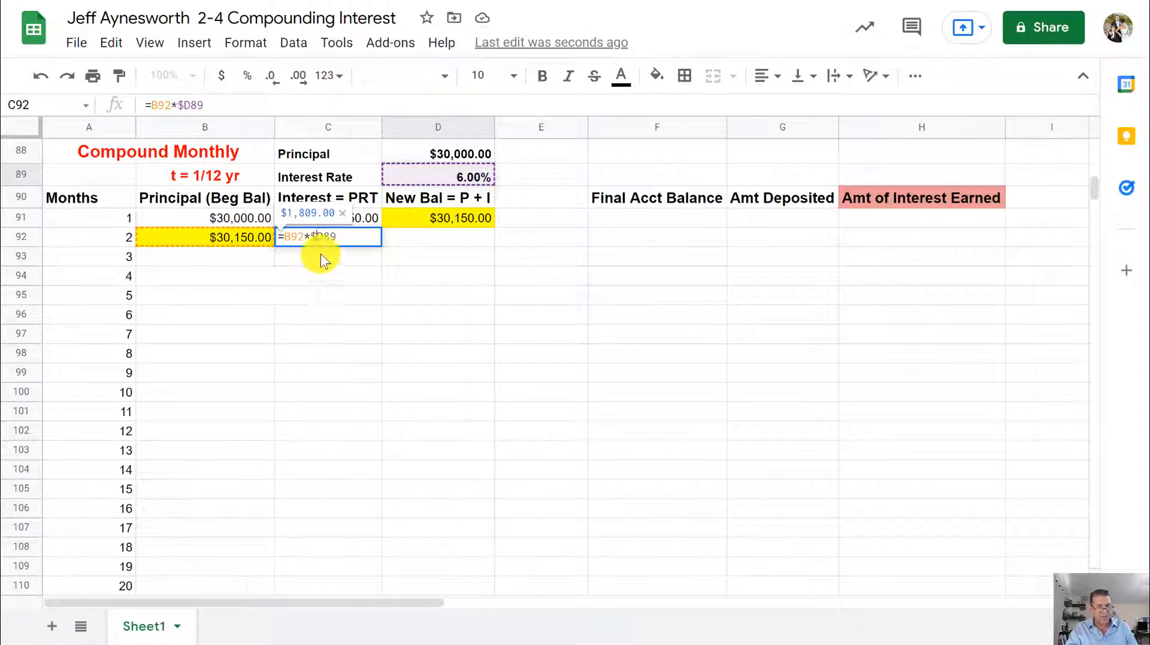
click(325, 236)
text($)
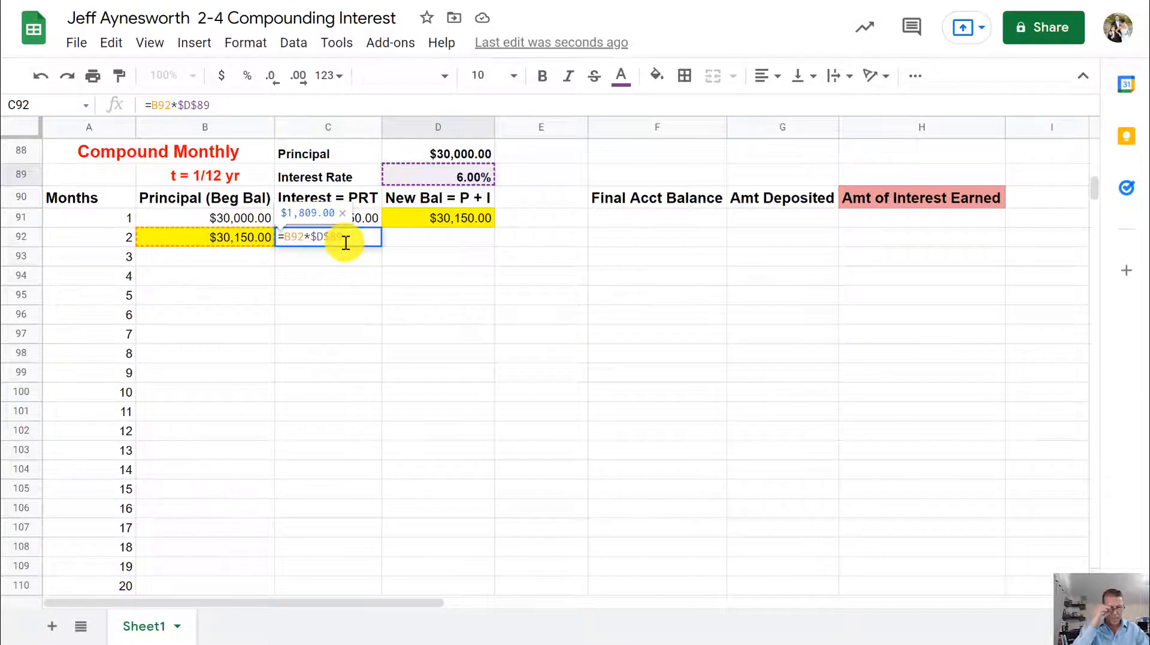
text(*)
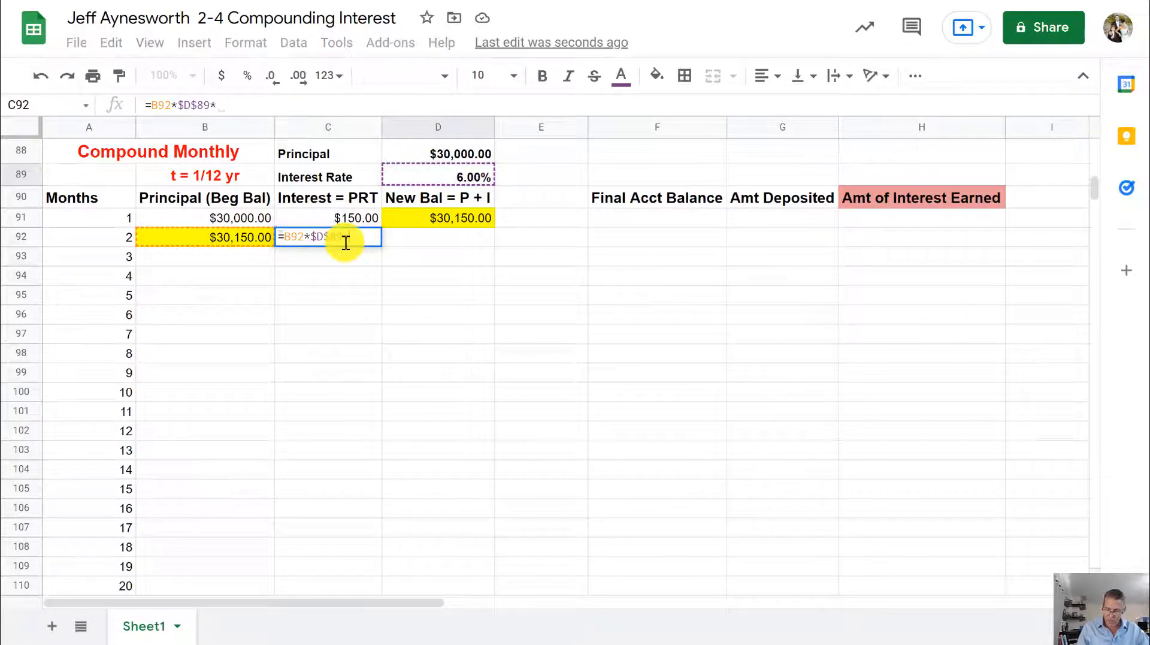
text(1/12)
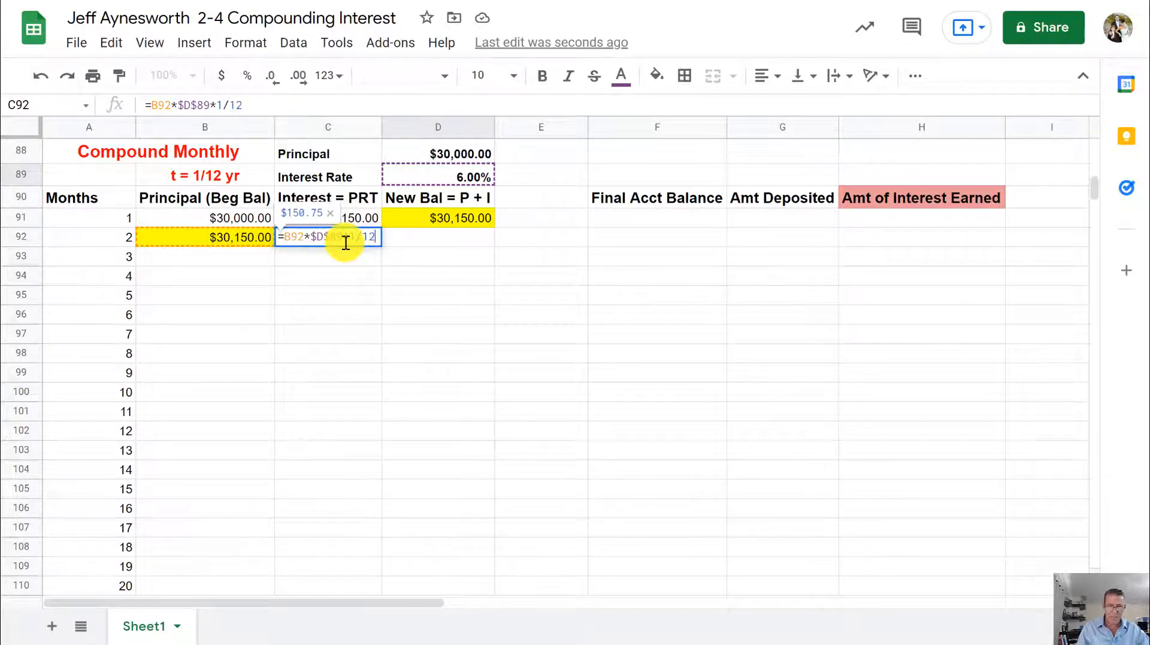
key(Return)
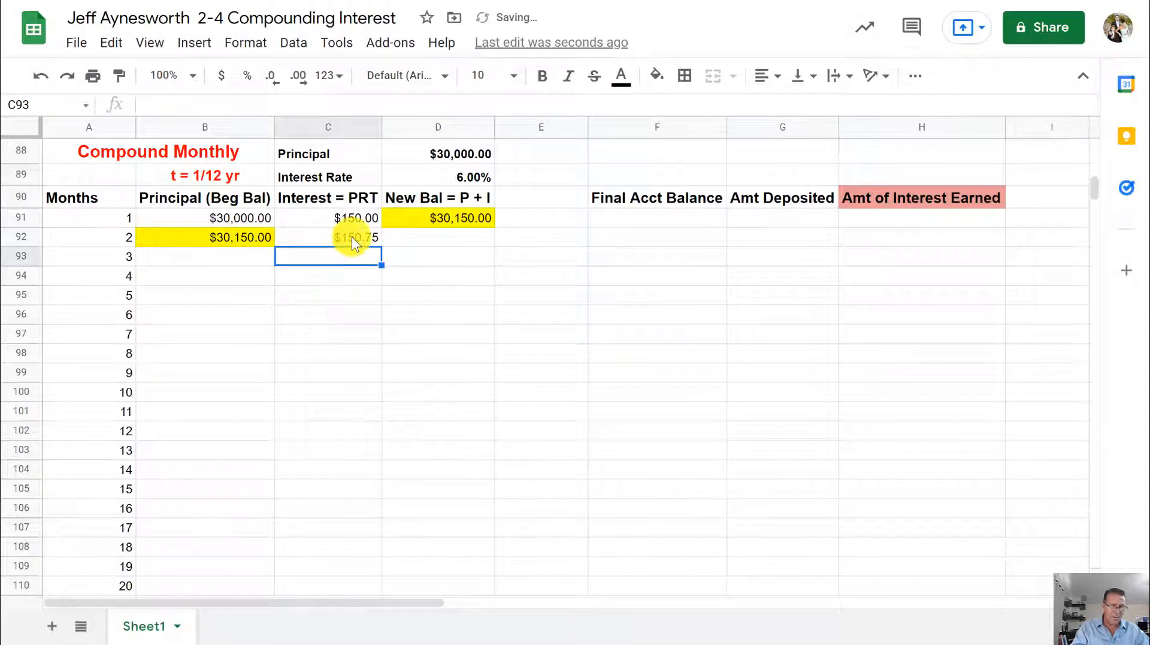
Enter the second month's new balance formula =B92+C92 in D92.
click(406, 242)
text(=)
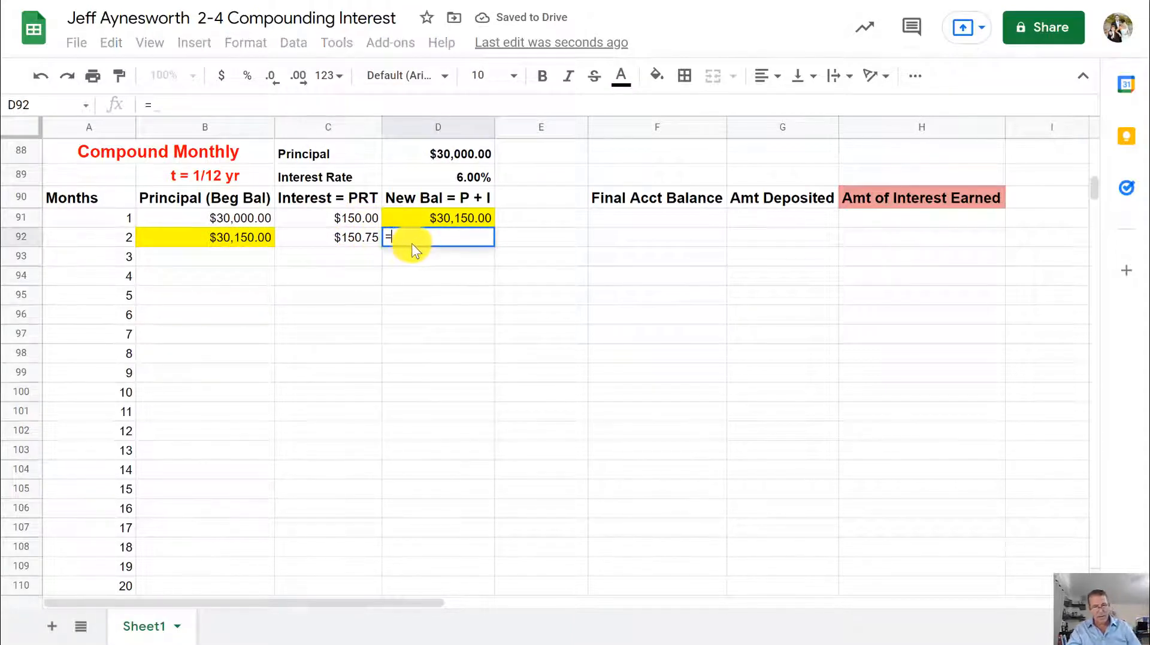
click(244, 240)
text(=)
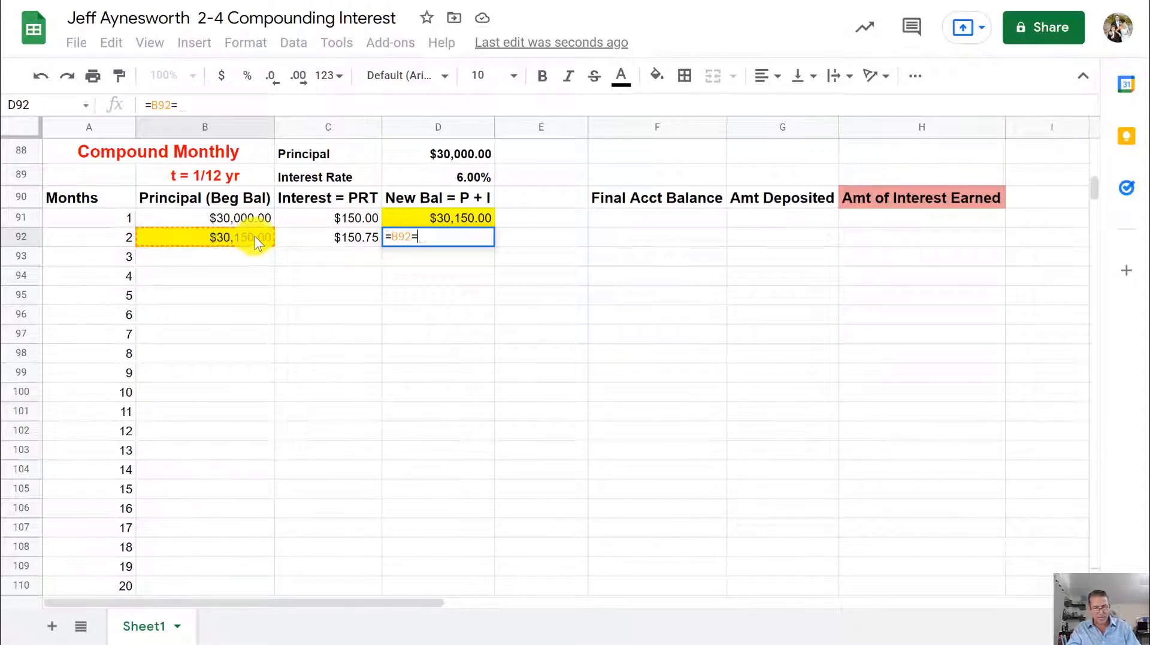
key(BackSpace)
text(+)
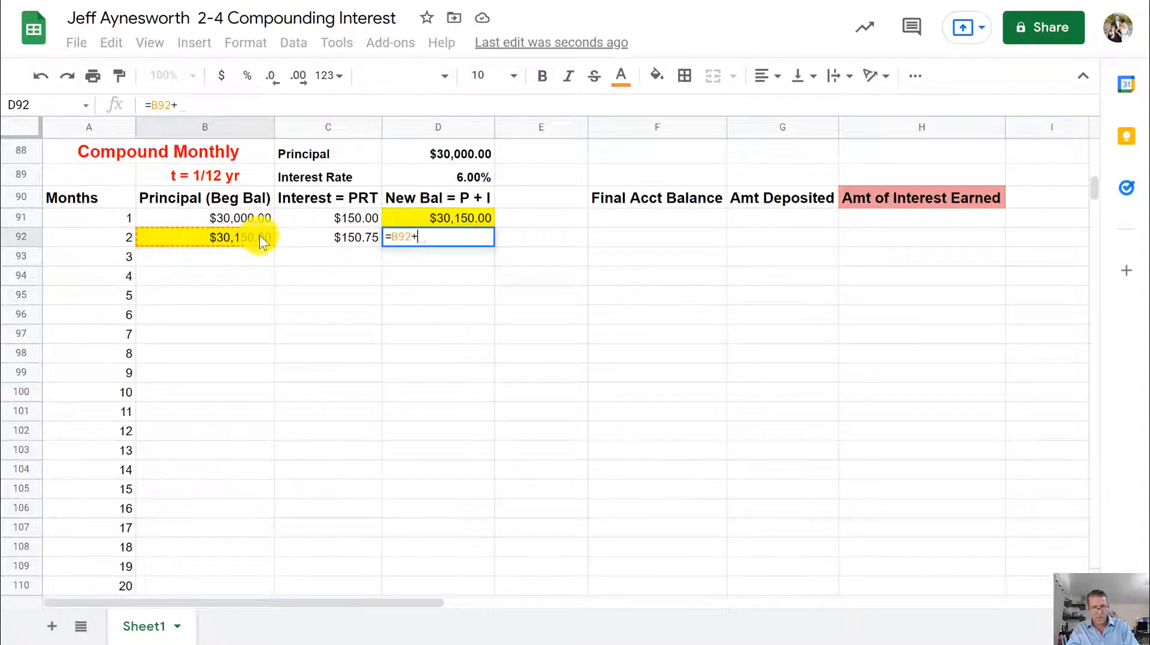
click(324, 241)
key(Return)
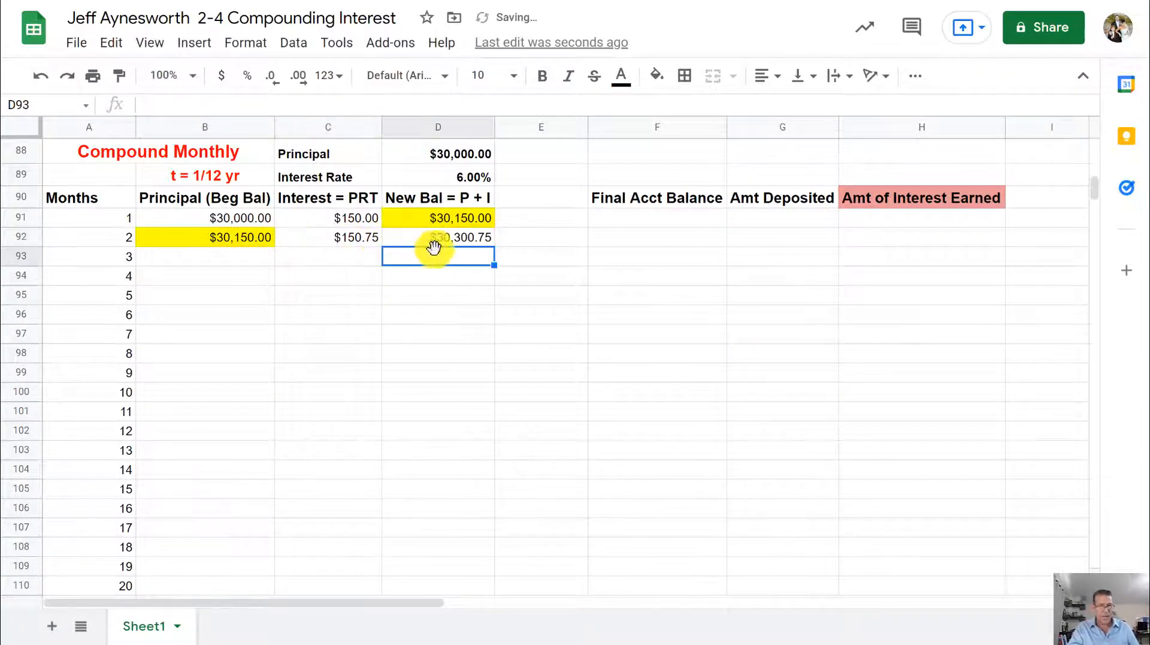
Switch to the handwritten notes to review the quarterly compounding calculations and return to the spreadsheet.
click(640, 643)
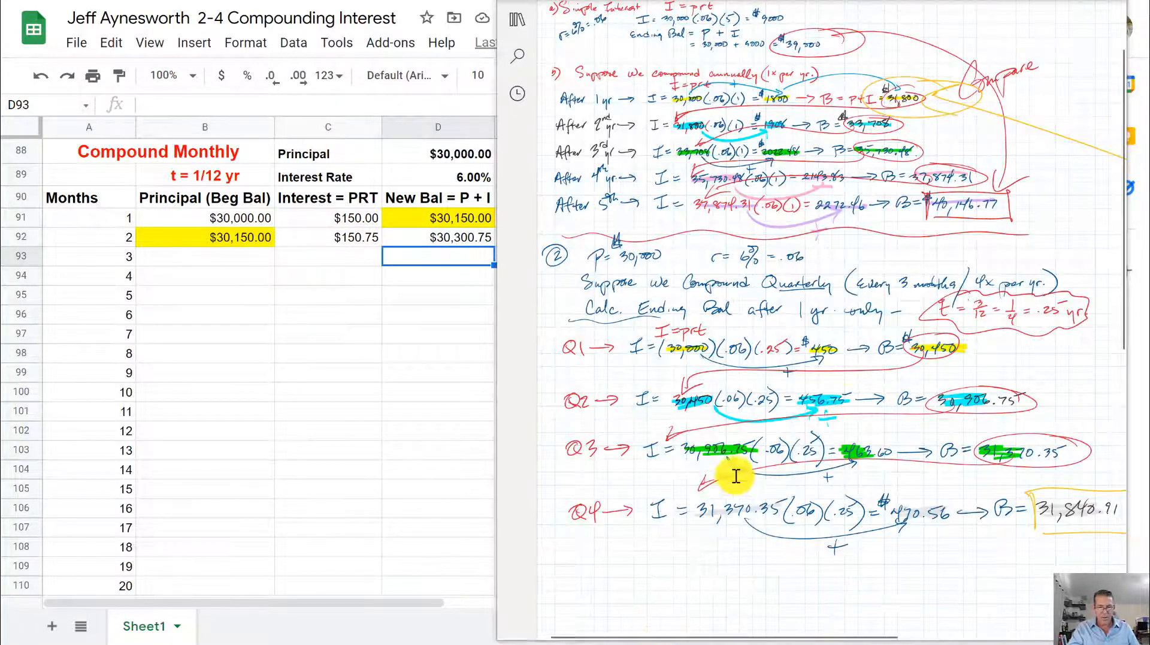
click(944, 557)
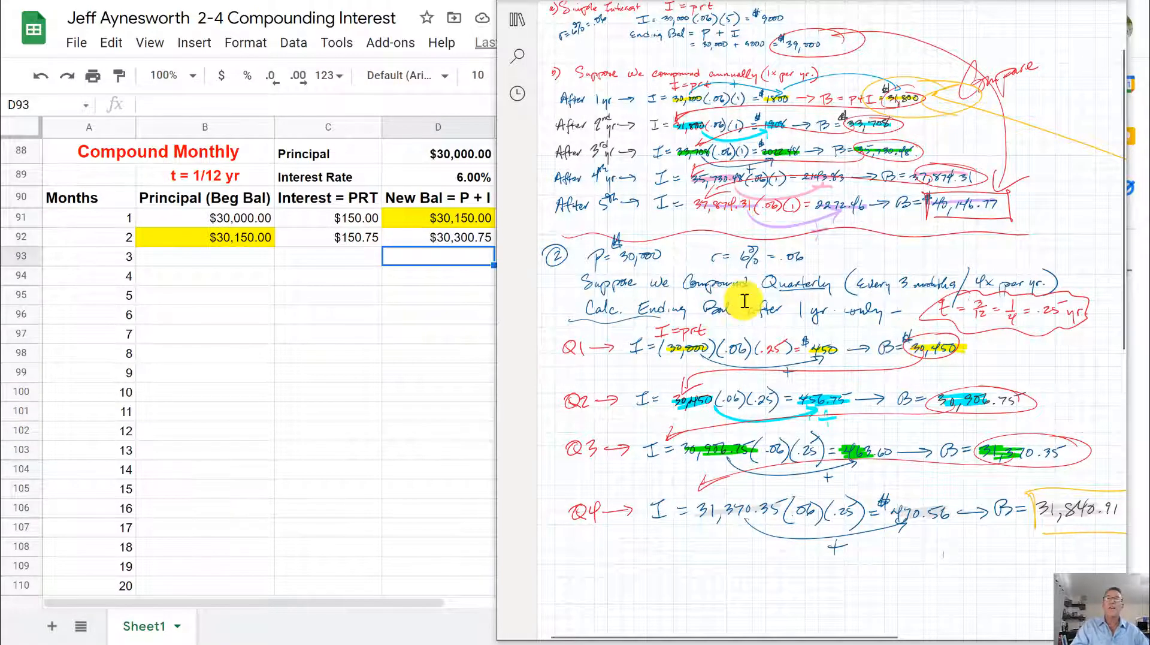
click(347, 278)
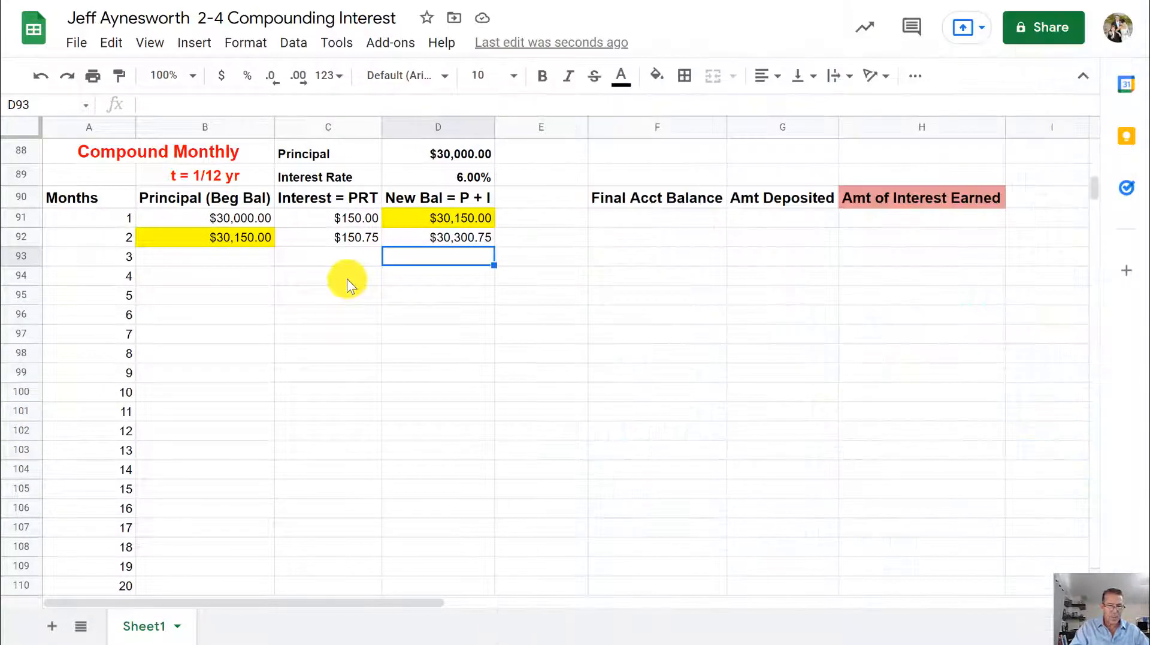
click(347, 279)
Copy the beginning balance formula and its yellow fill from B92 down to month 120 in B210.
click(470, 242)
click(270, 241)
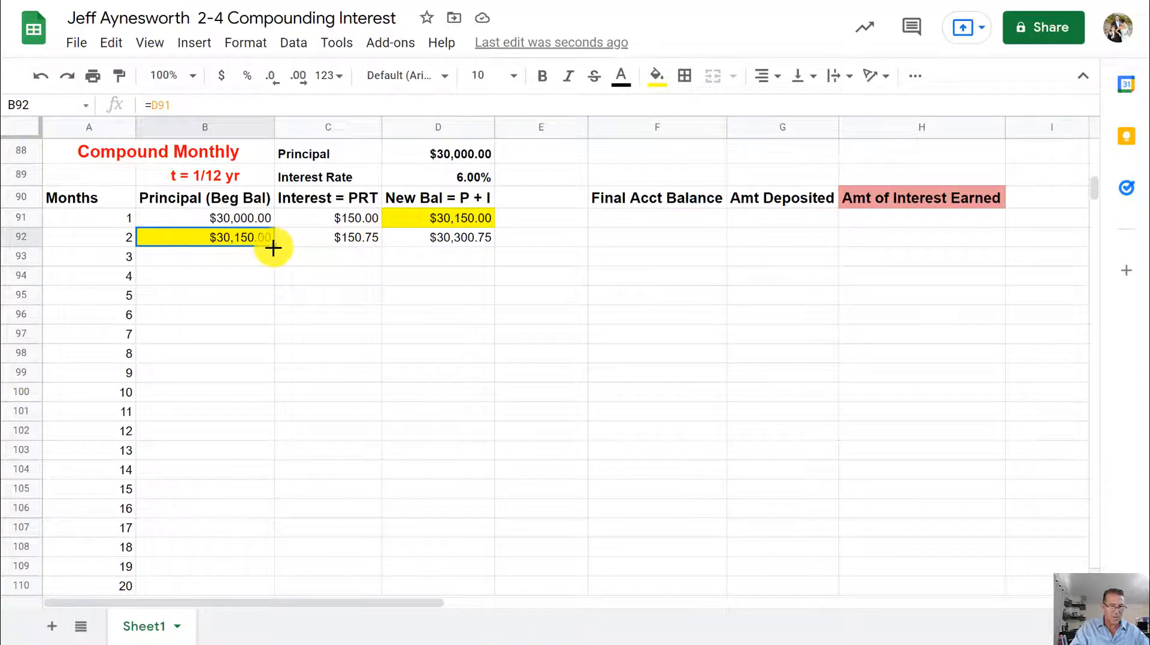
drag(274, 248, 237, 383)
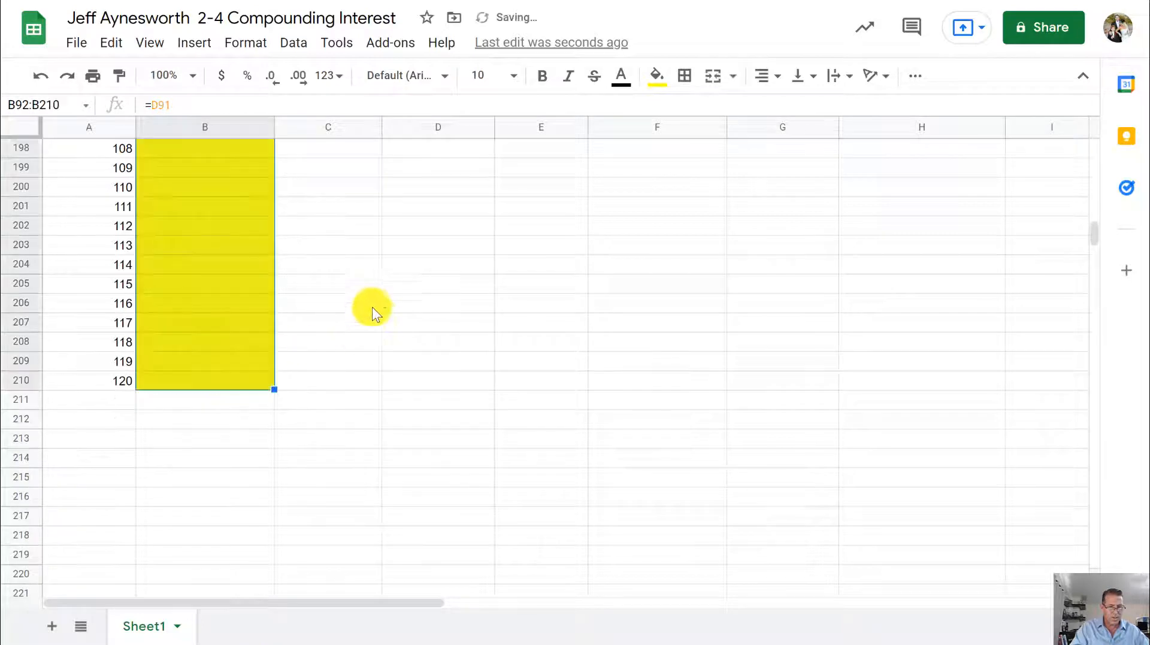
scroll(372, 308, up, 20)
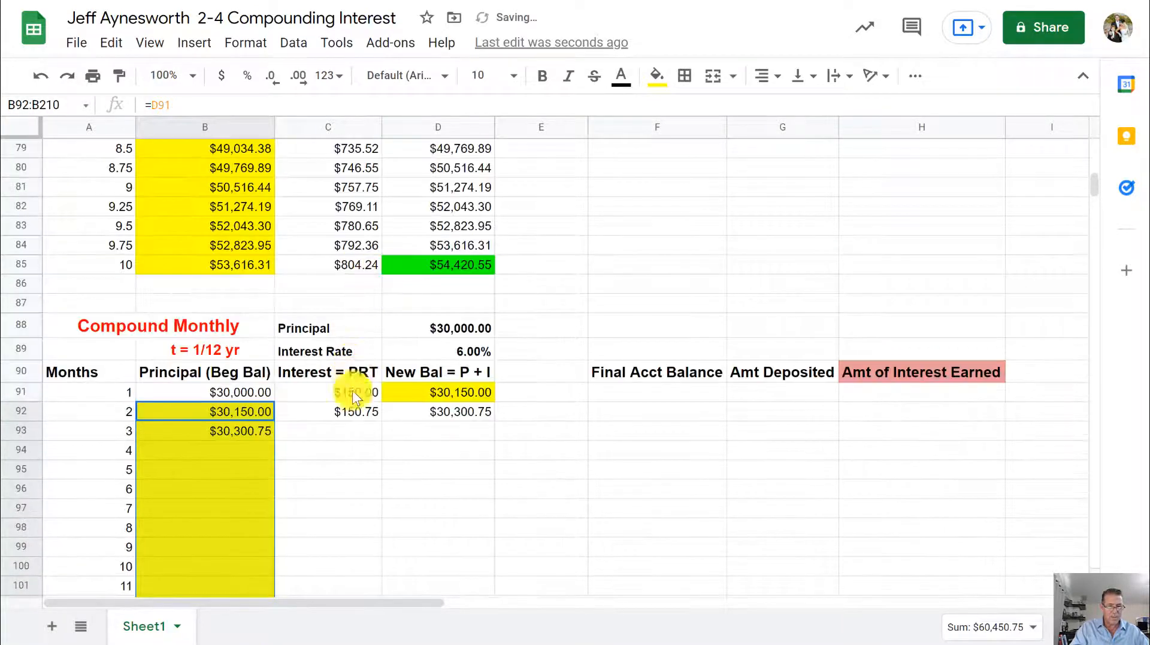
Copy the interest formula from C92 down to month 120 in C210.
click(362, 413)
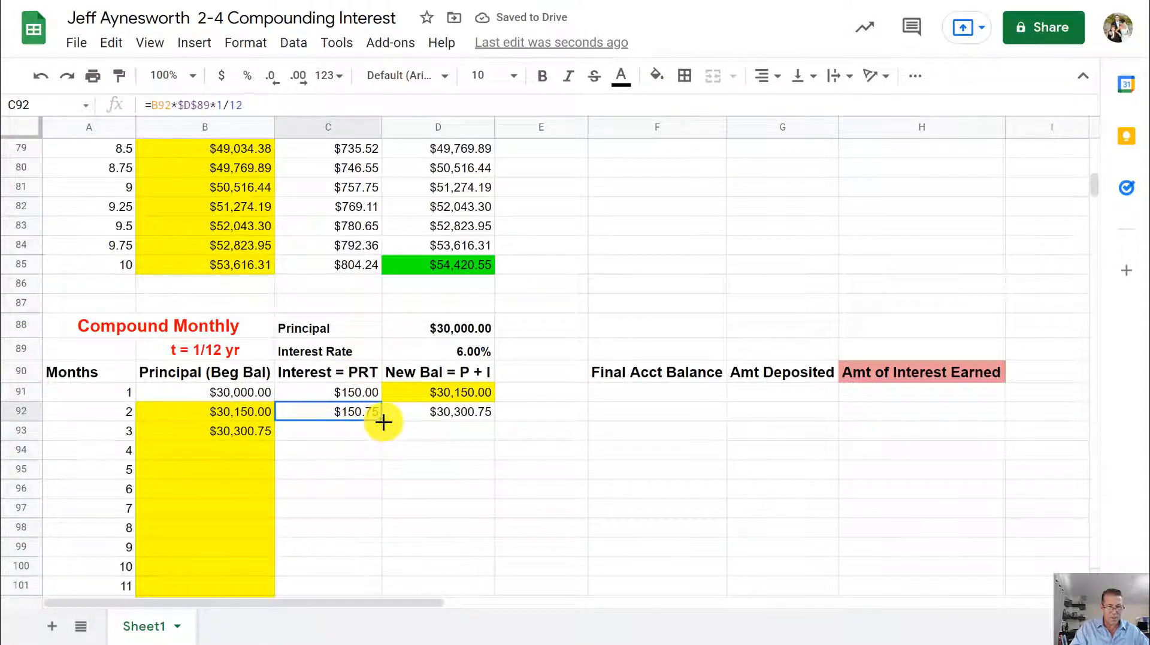
drag(378, 419, 349, 437)
scroll(426, 300, up, 10)
scroll(430, 287, up, 20)
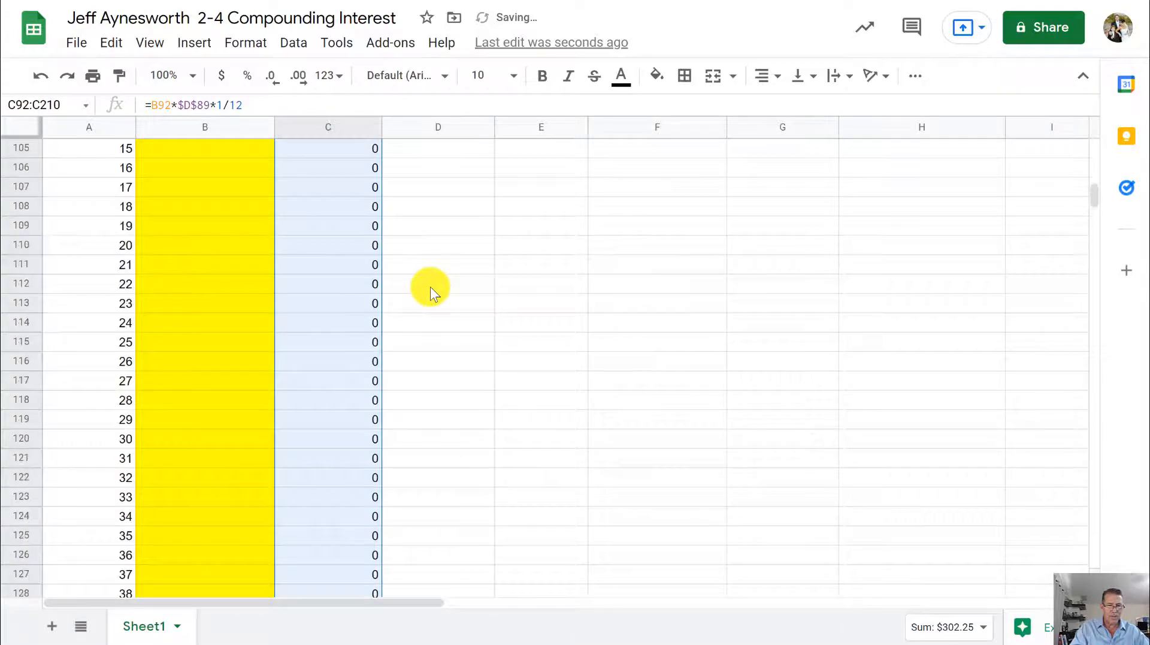
click(452, 471)
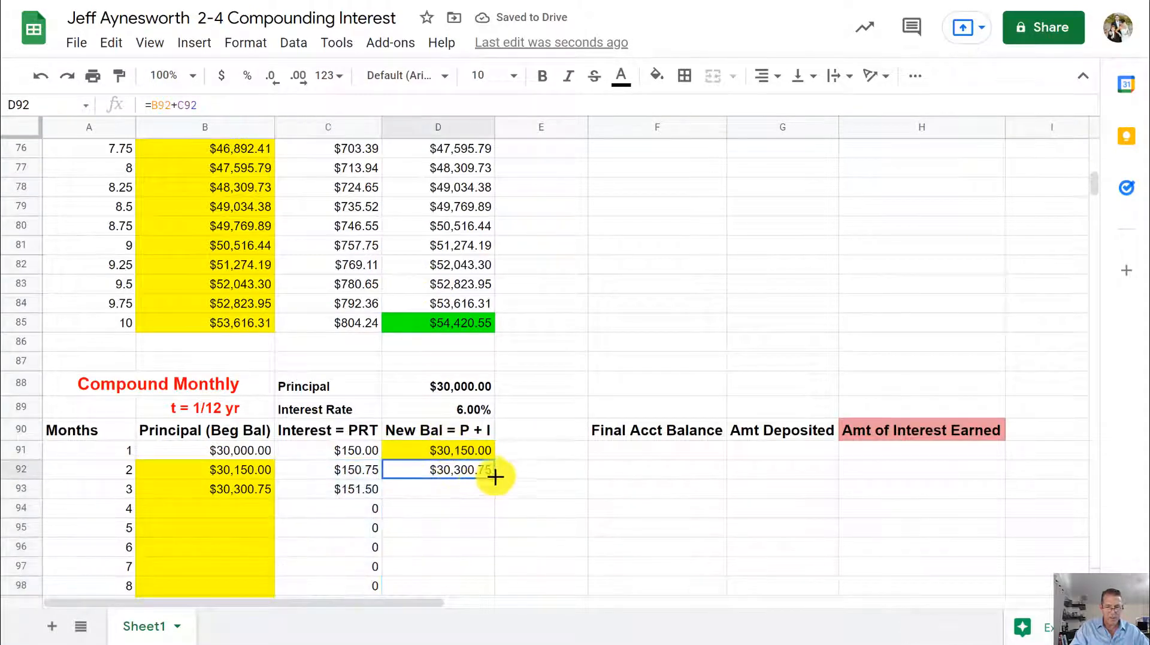
drag(488, 482, 452, 200)
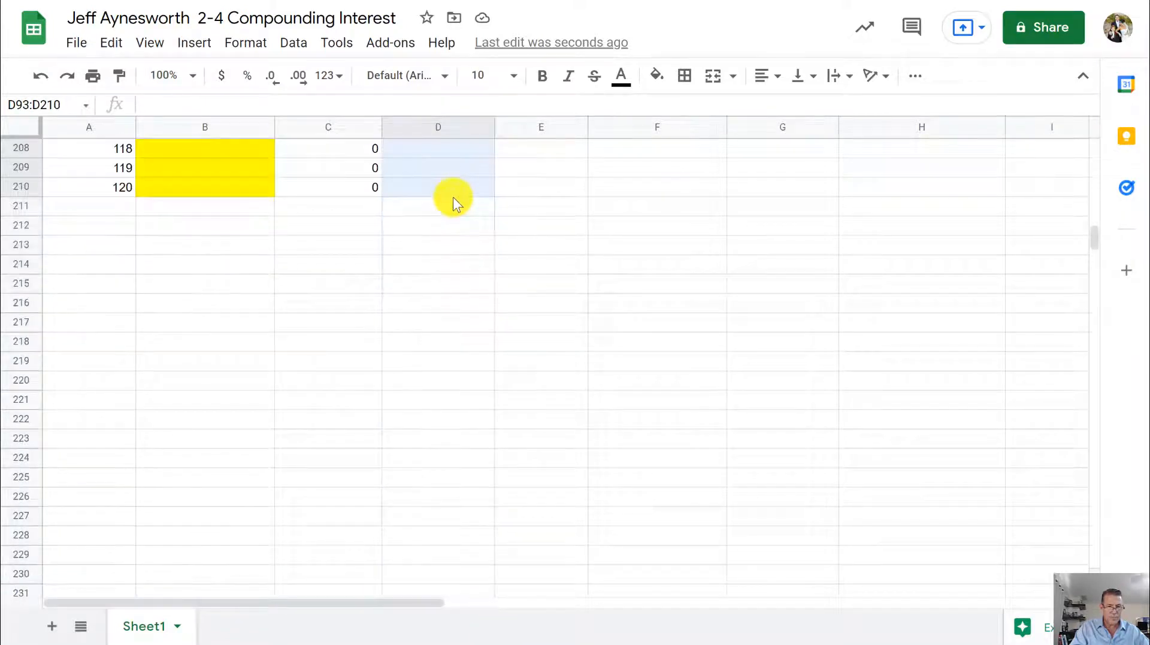
click(532, 182)
scroll(527, 192, up, 20)
scroll(521, 218, up, 18)
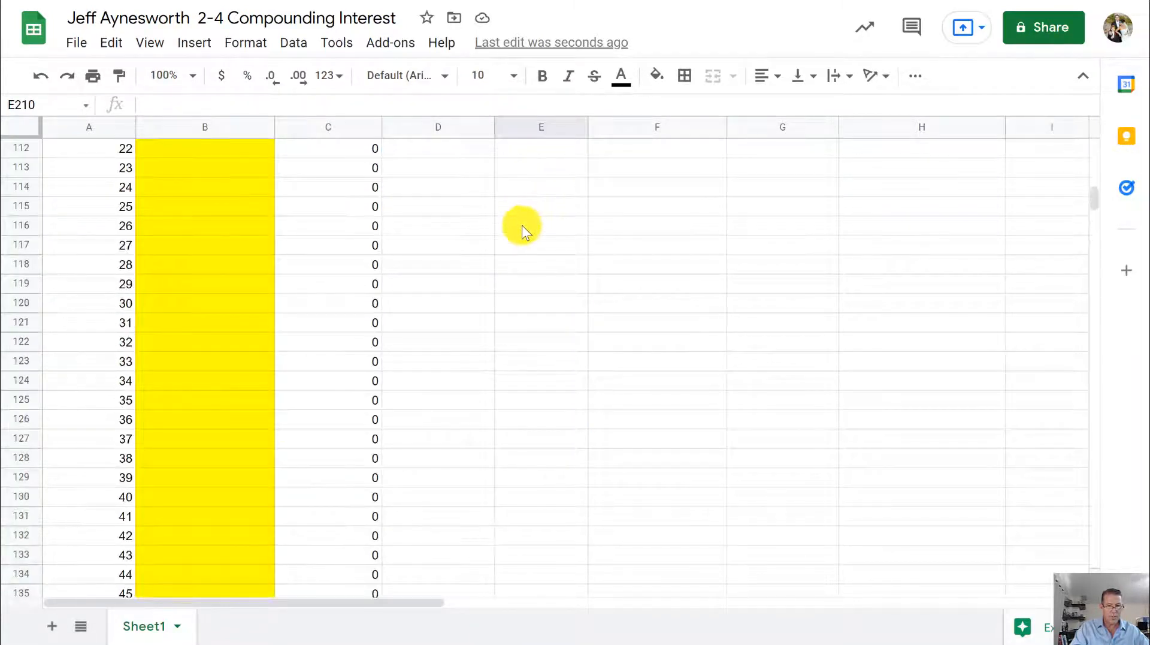
Copy the new balance formula from D92 down to month 120 in D210.
click(480, 318)
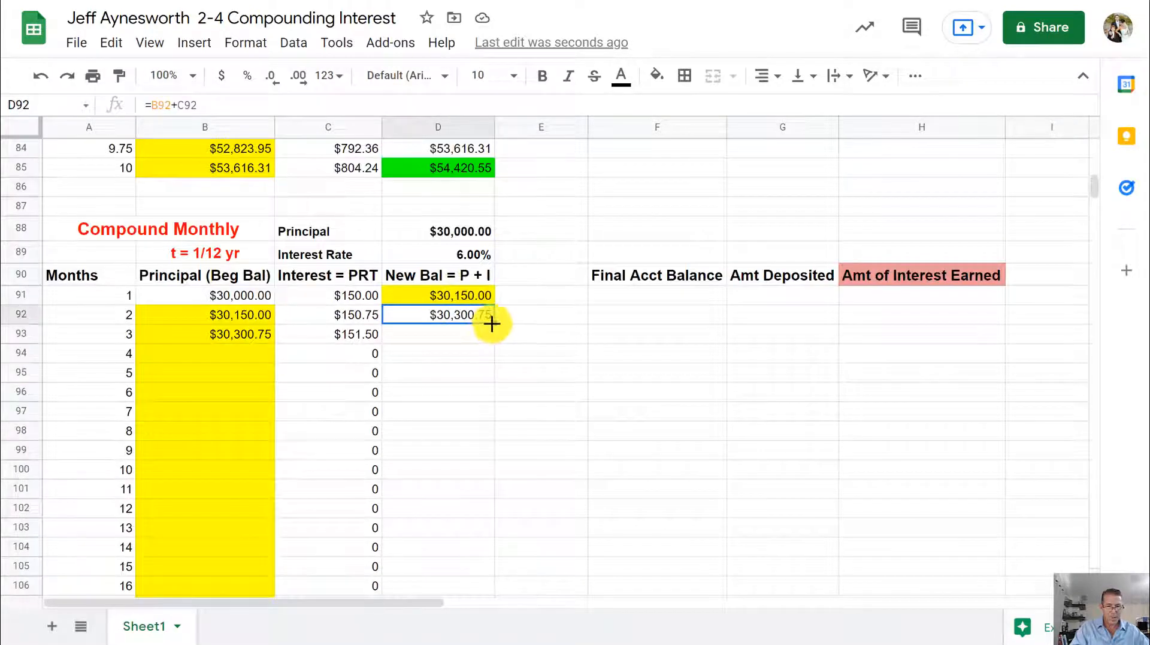
drag(487, 323, 445, 336)
click(521, 231)
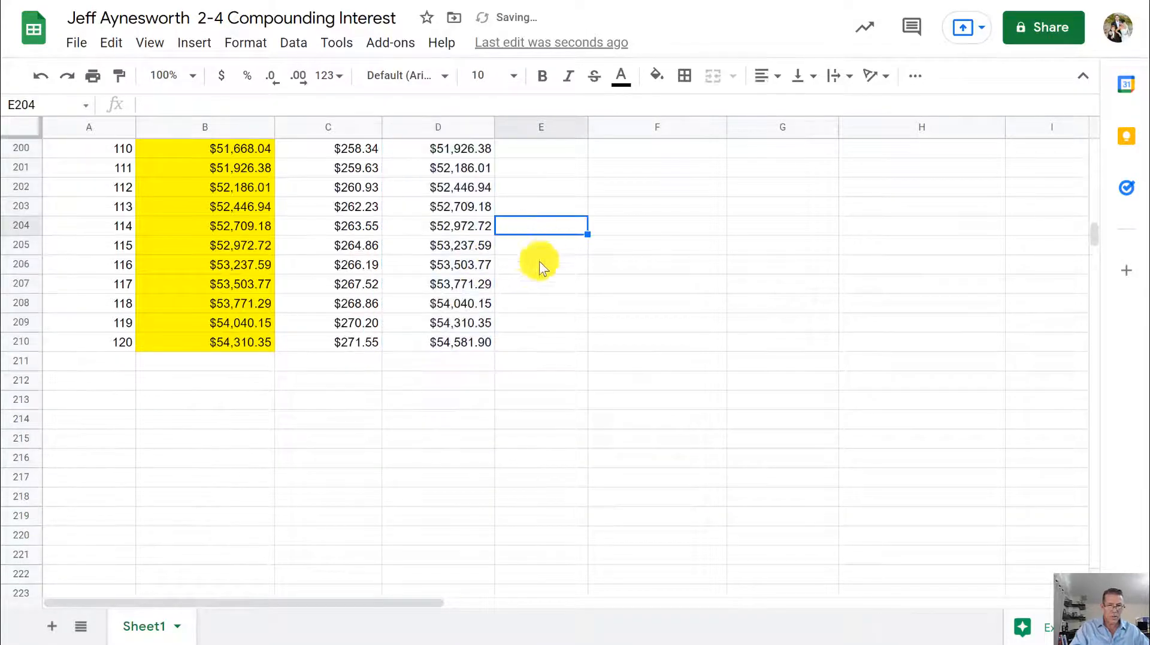
Highlight the final monthly balance in D210 with a green fill.
click(462, 345)
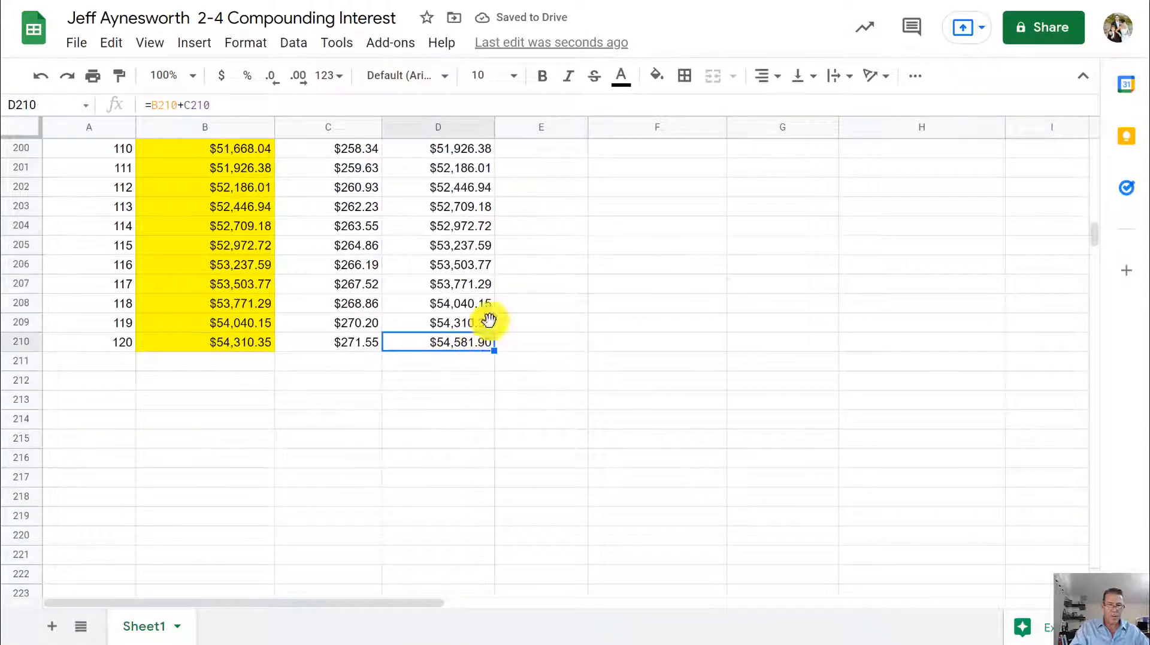
click(657, 76)
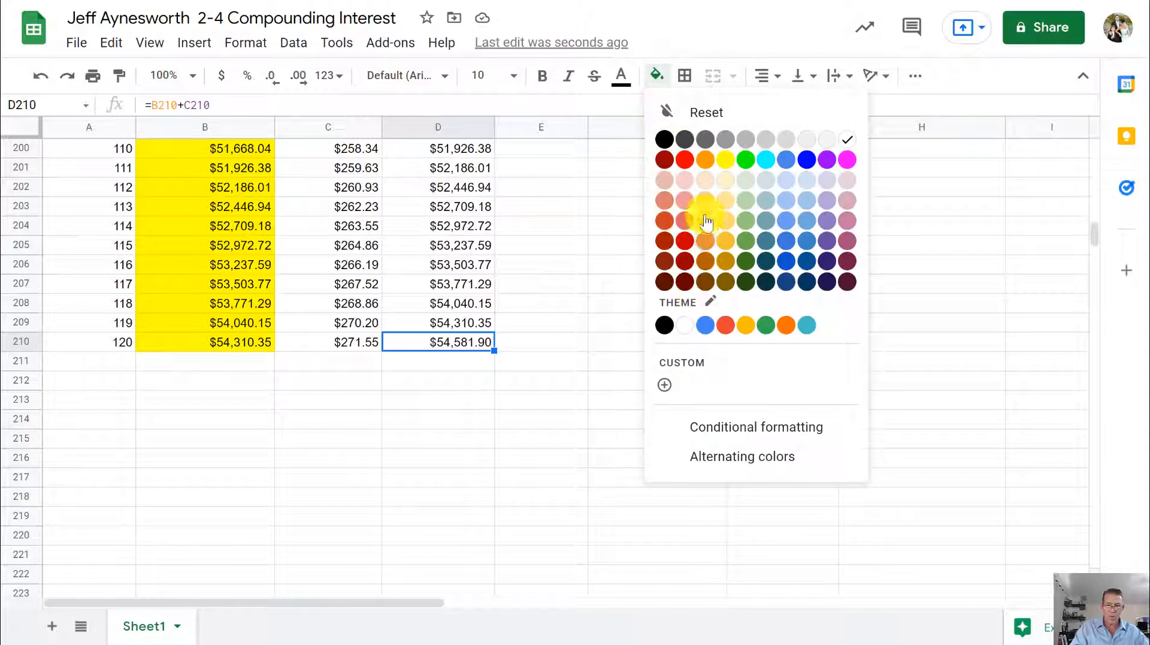
click(747, 160)
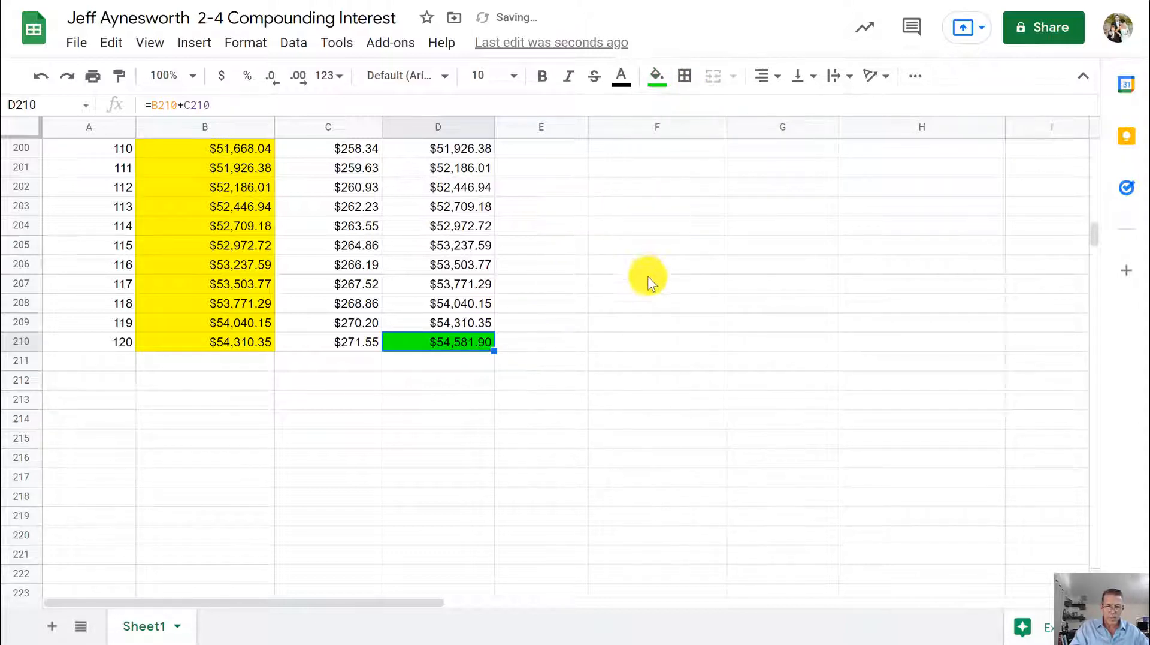
Give the monthly table's Final Acct Balance cell F91 the same green fill.
scroll(652, 282, up, 20)
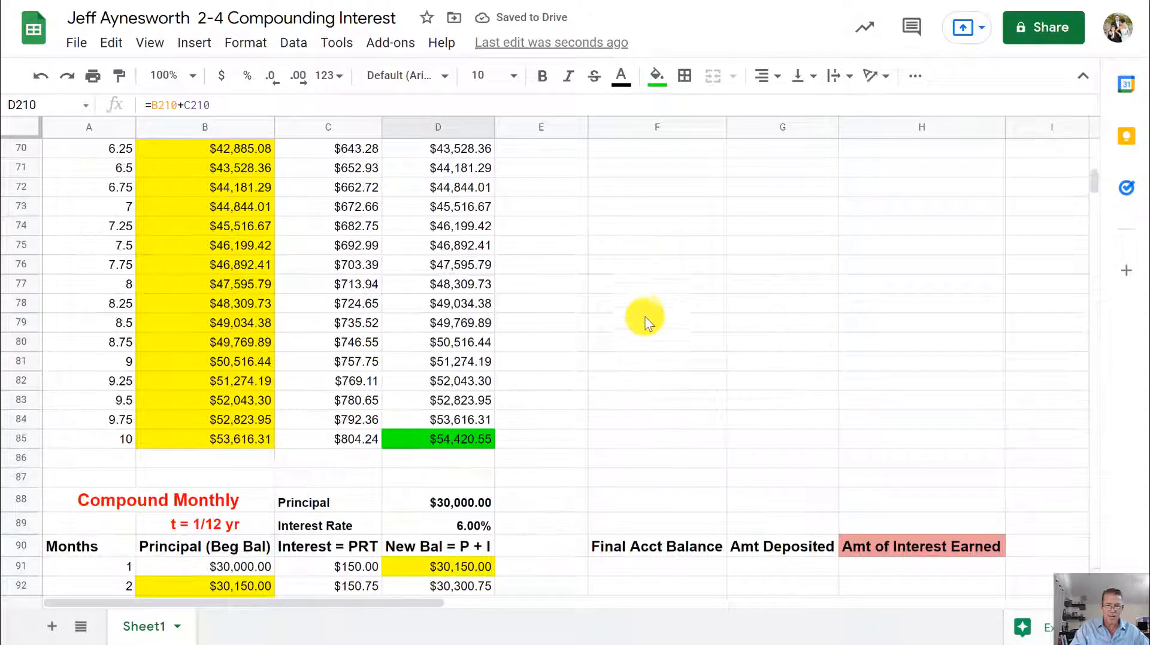
scroll(647, 322, down, 4)
click(645, 333)
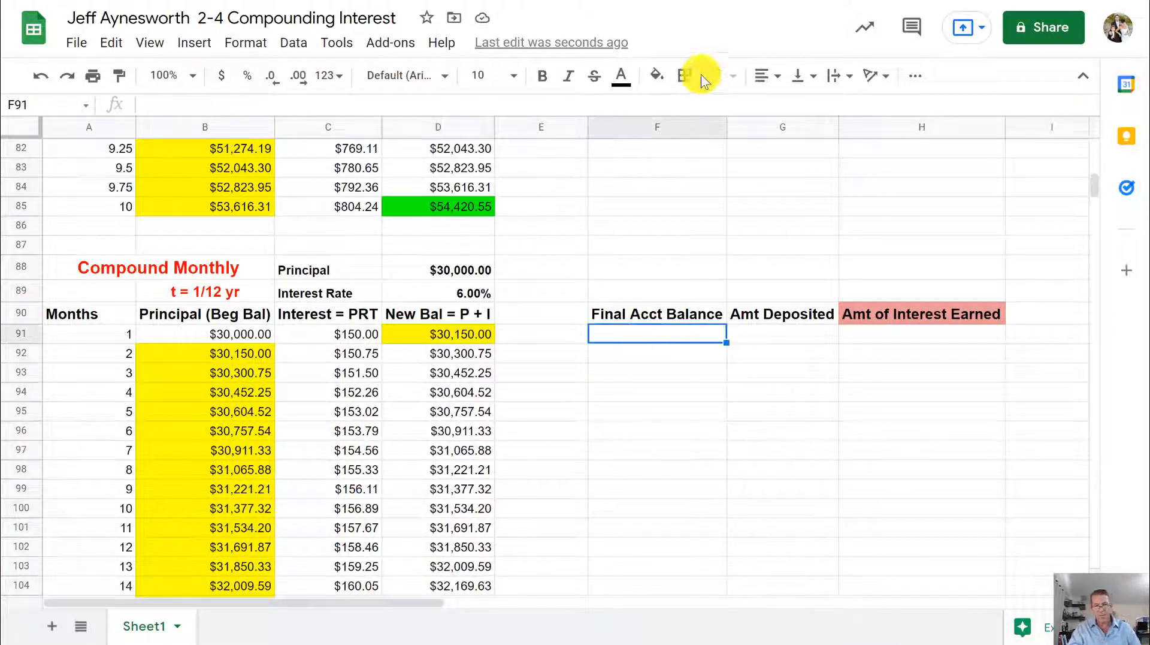
click(656, 75)
click(747, 160)
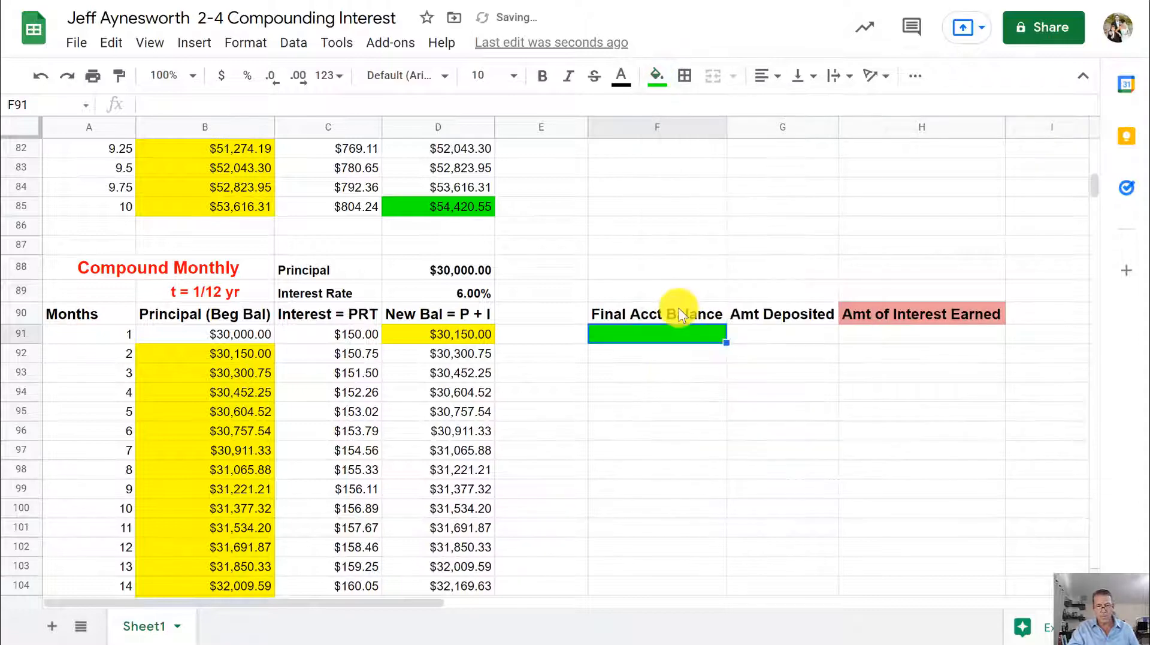
Enter =D210 in F91 to reference the month 120 balance as the final account balance.
text(=)
scroll(512, 368, down, 12)
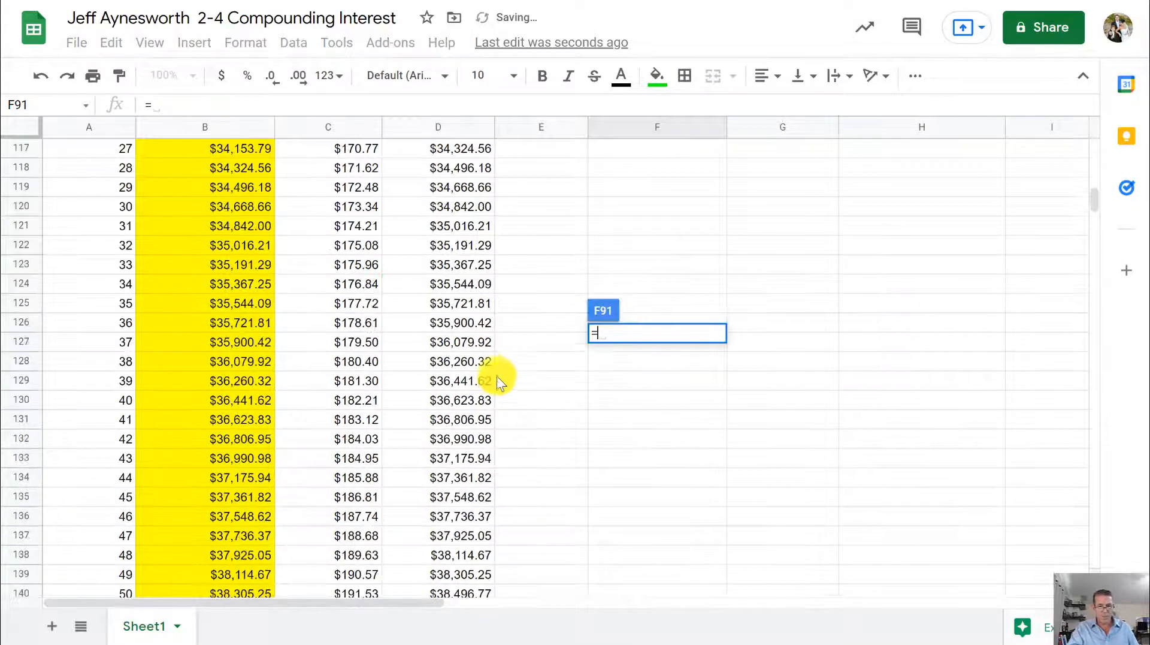
scroll(497, 376, down, 20)
scroll(465, 303, up, 3)
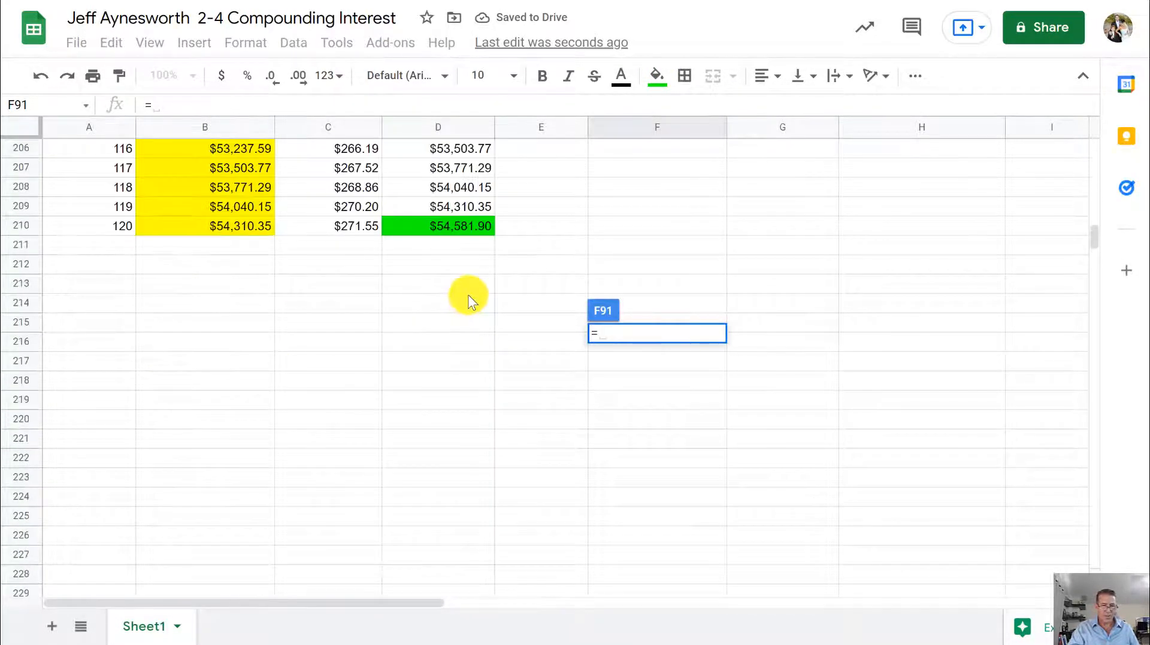
scroll(469, 275, up, 4)
click(466, 461)
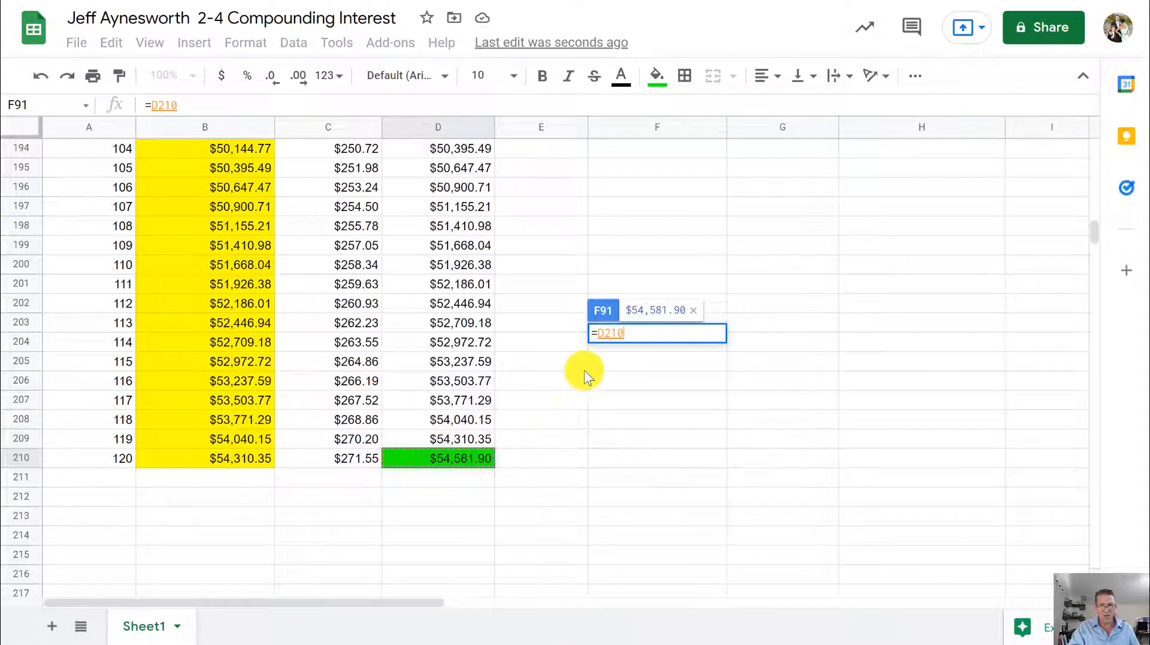
key(Return)
Enter =D88 in G91 to show the principal as the amount deposited.
scroll(638, 336, up, 10)
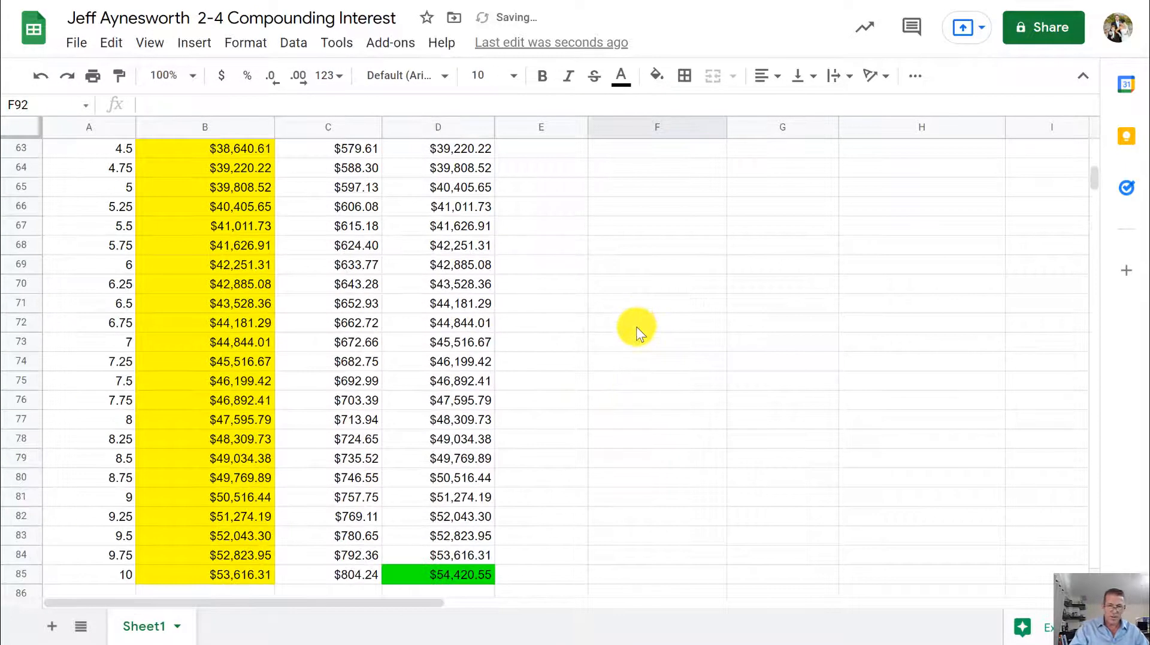
scroll(640, 330, down, 4)
scroll(640, 332, down, 4)
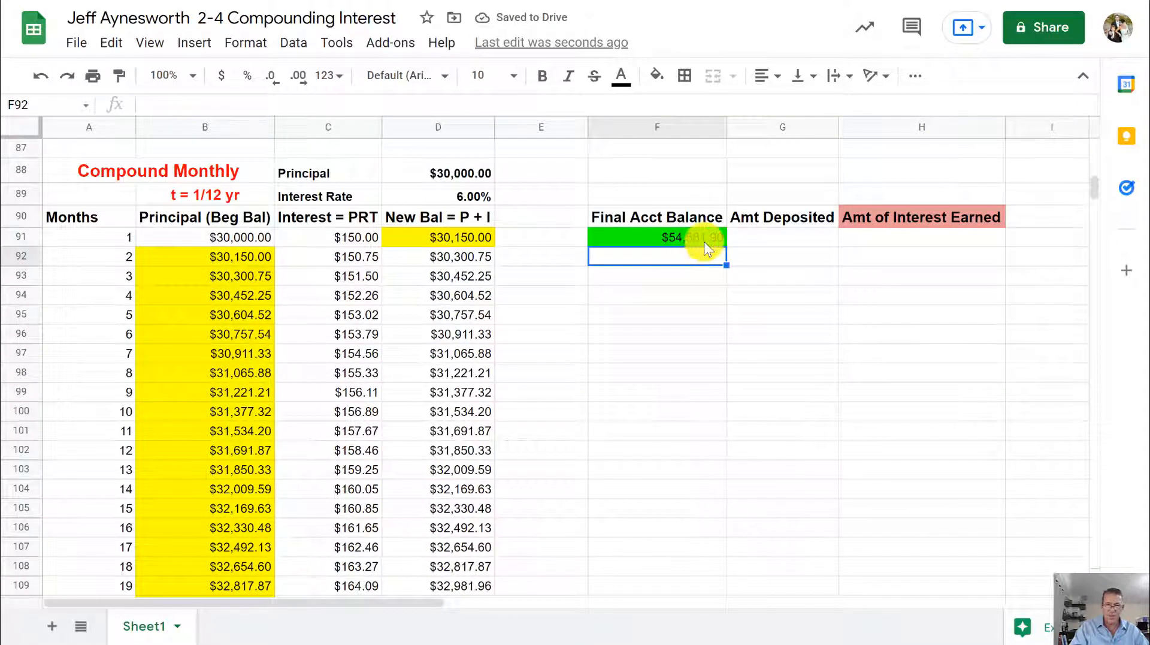
click(762, 235)
text(=)
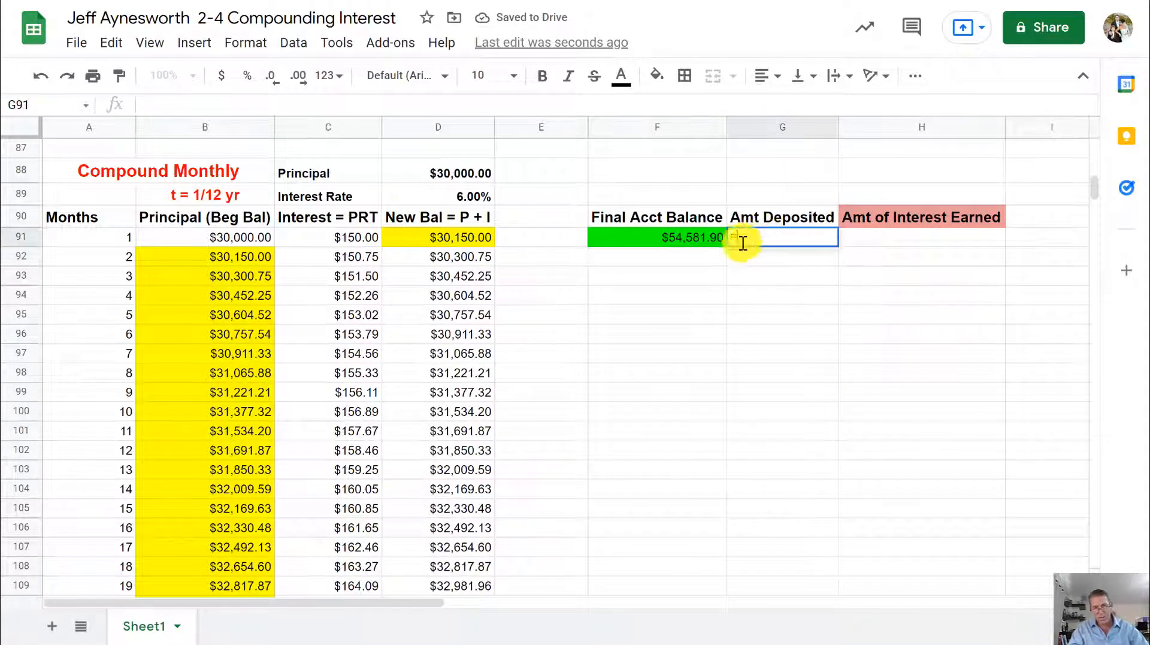
click(456, 173)
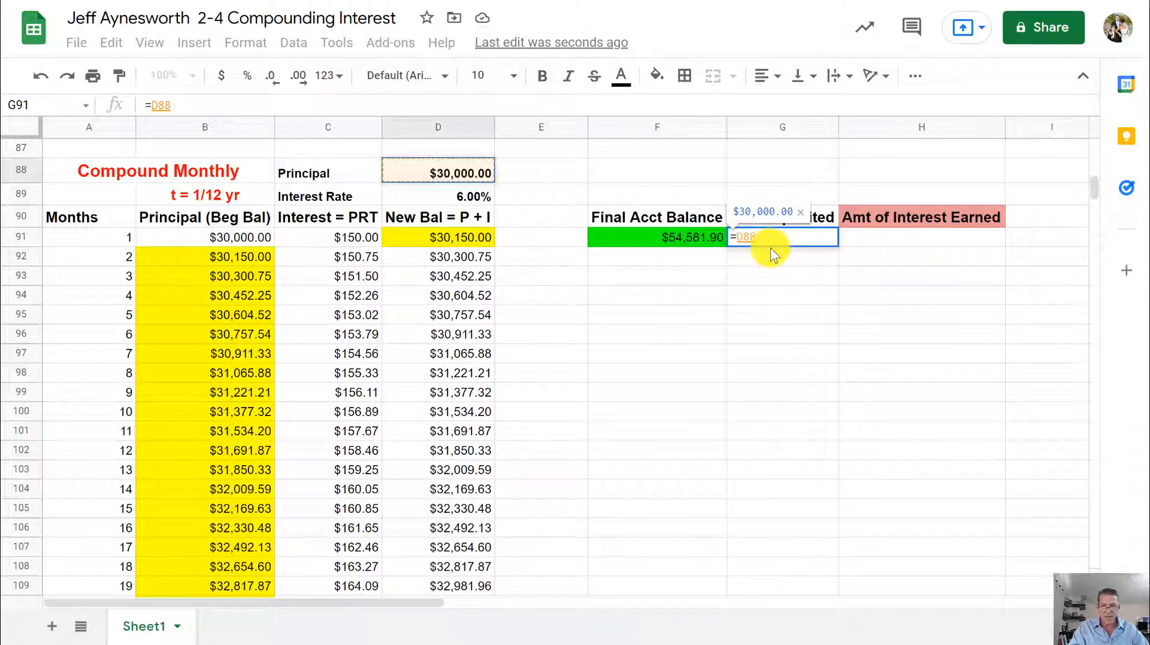
key(Return)
Enter =F91-G91 in H91 to calculate the monthly table's amount of interest earned.
click(868, 242)
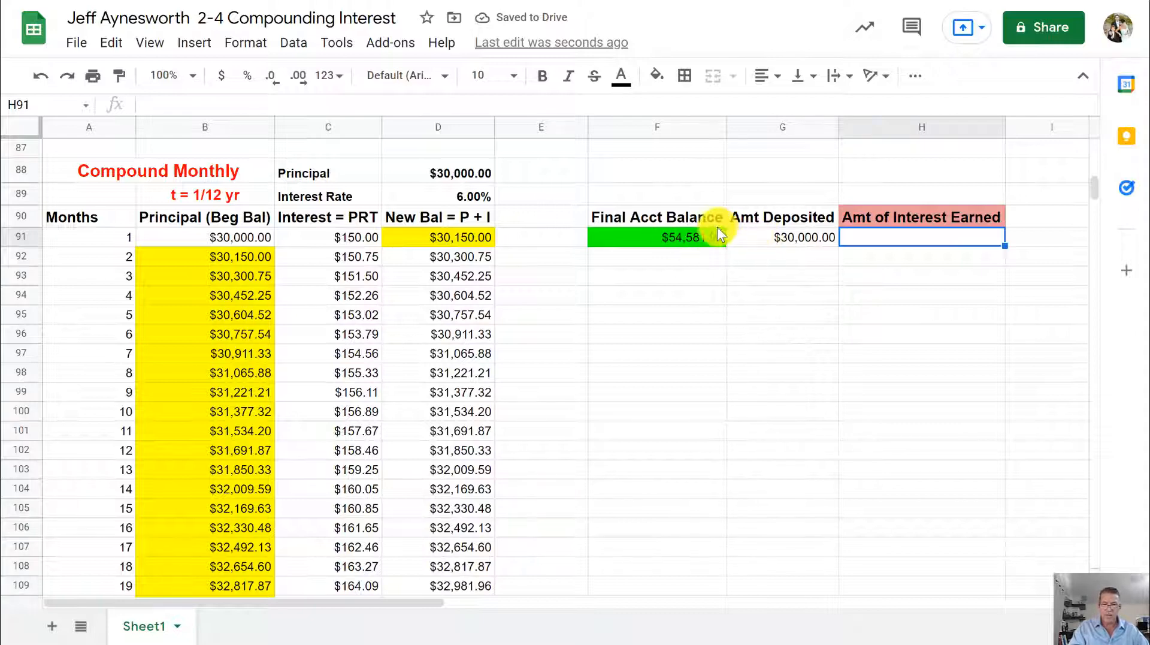
text(=)
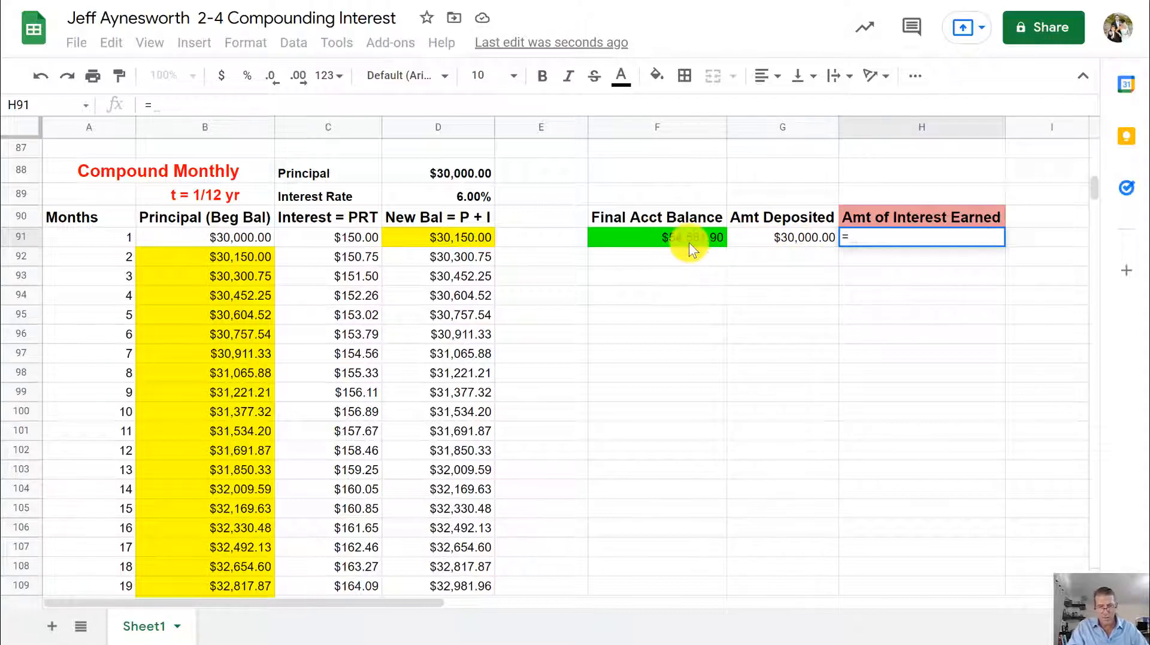
click(690, 240)
text(-)
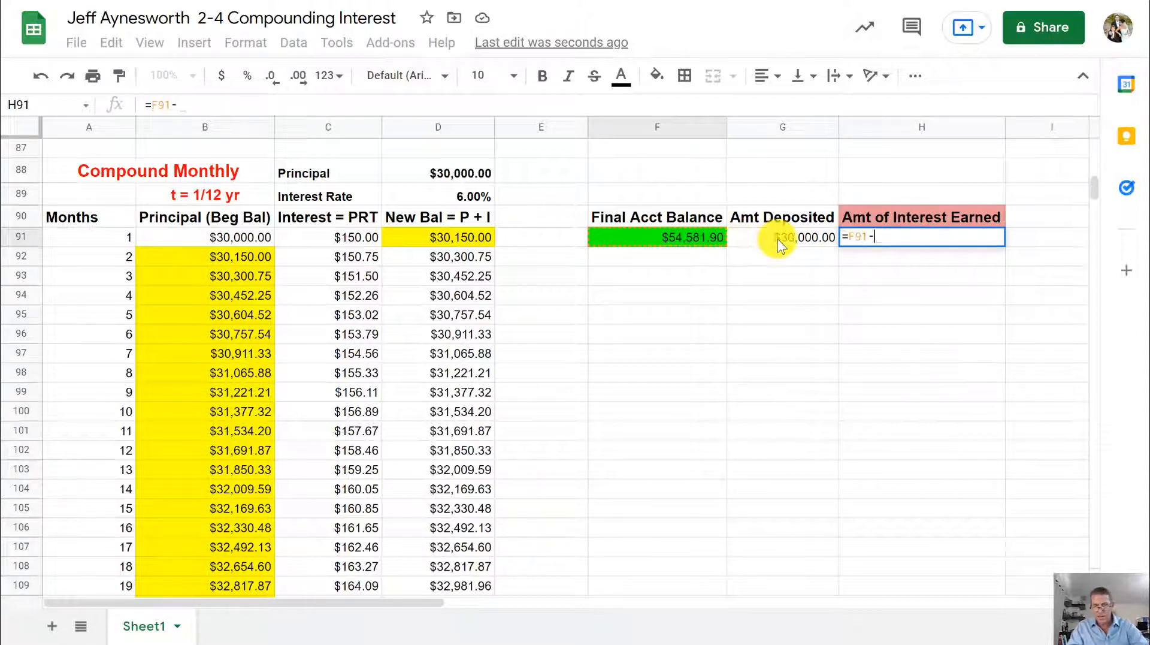
click(778, 239)
key(Return)
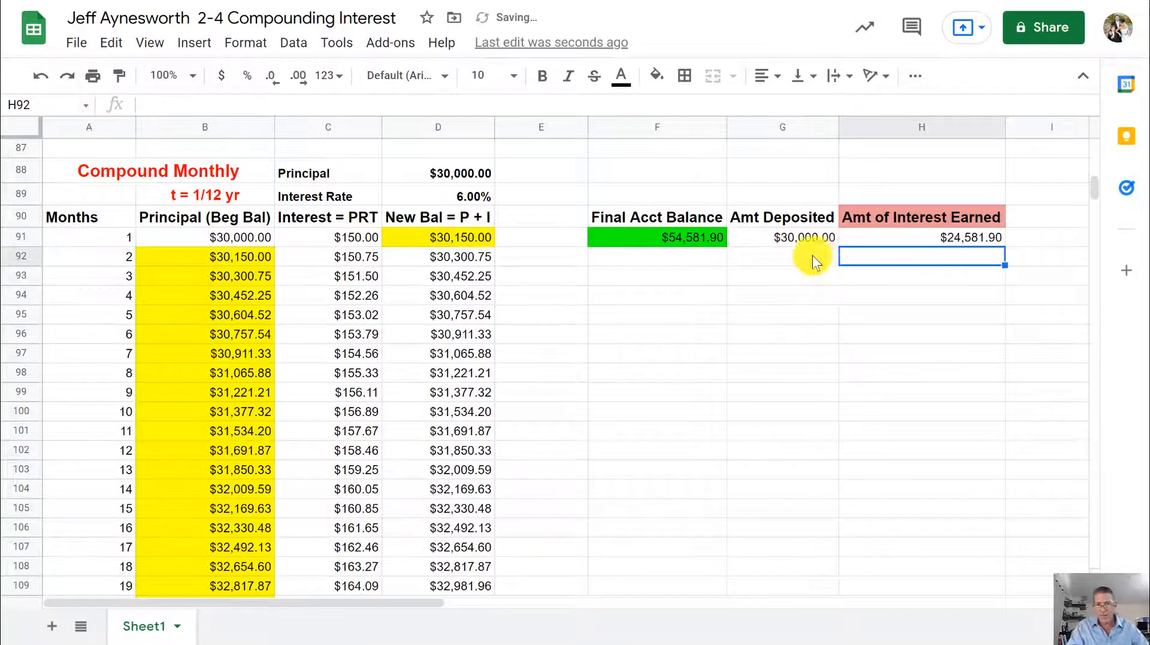
Apply the heading's light red fill to the Amt of Interest Earned cells H90:H91.
drag(916, 225, 917, 239)
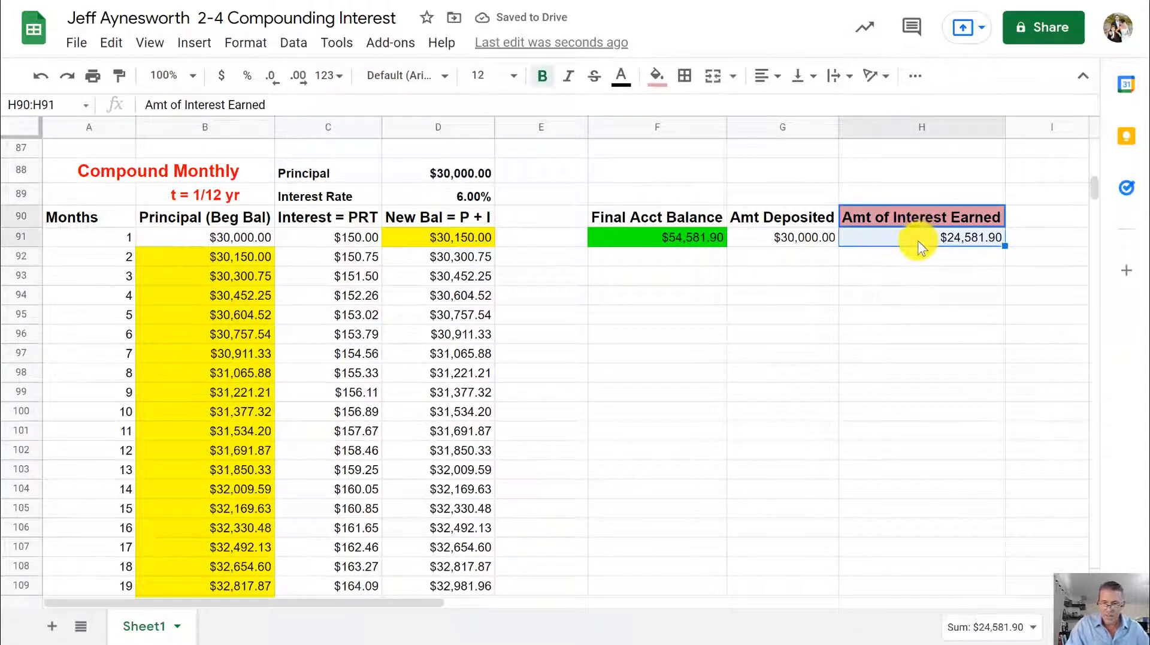
click(658, 74)
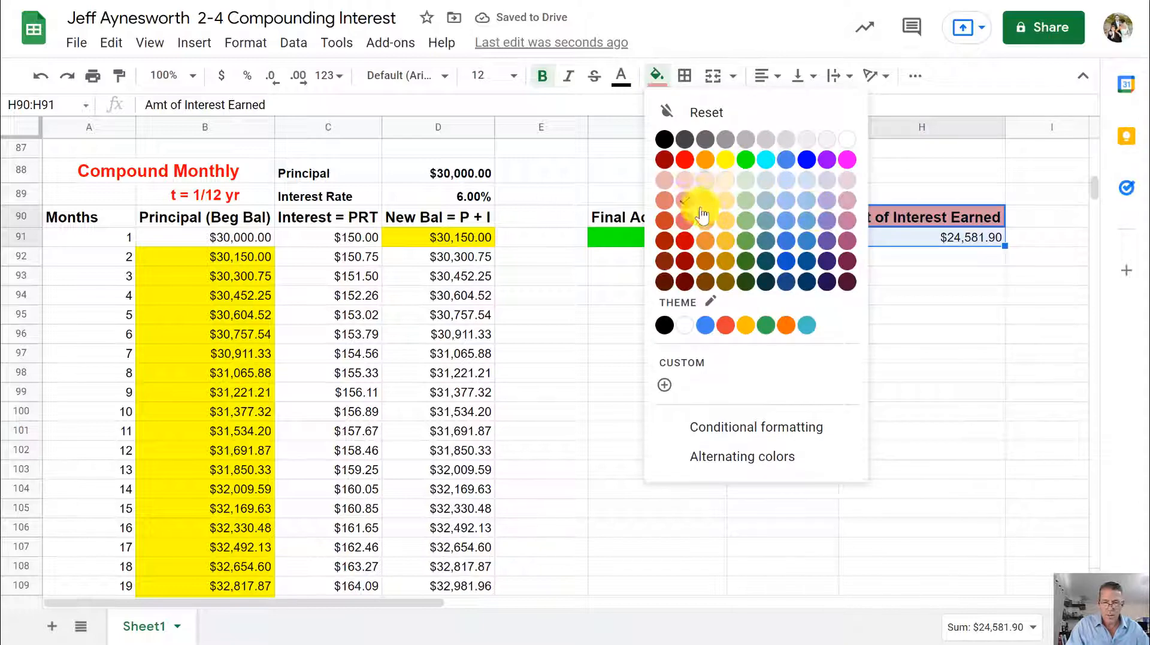
click(683, 200)
click(950, 314)
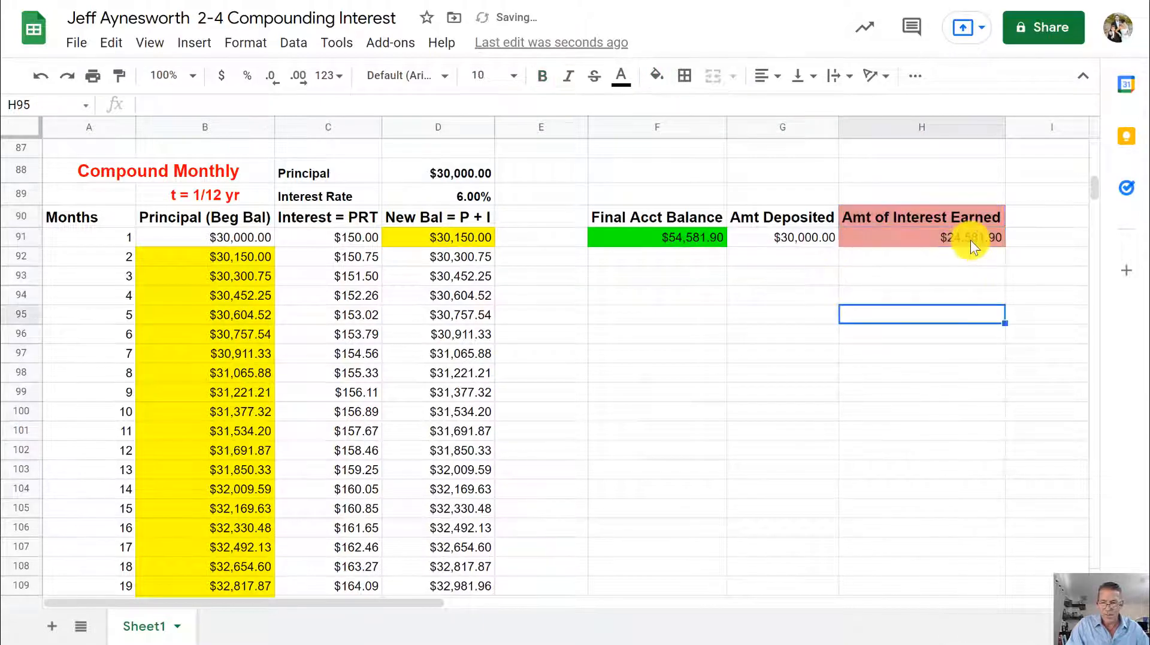
Compare the monthly table's interest earned in H91 with the interest earned in the quarterly table.
click(971, 240)
scroll(949, 308, up, 20)
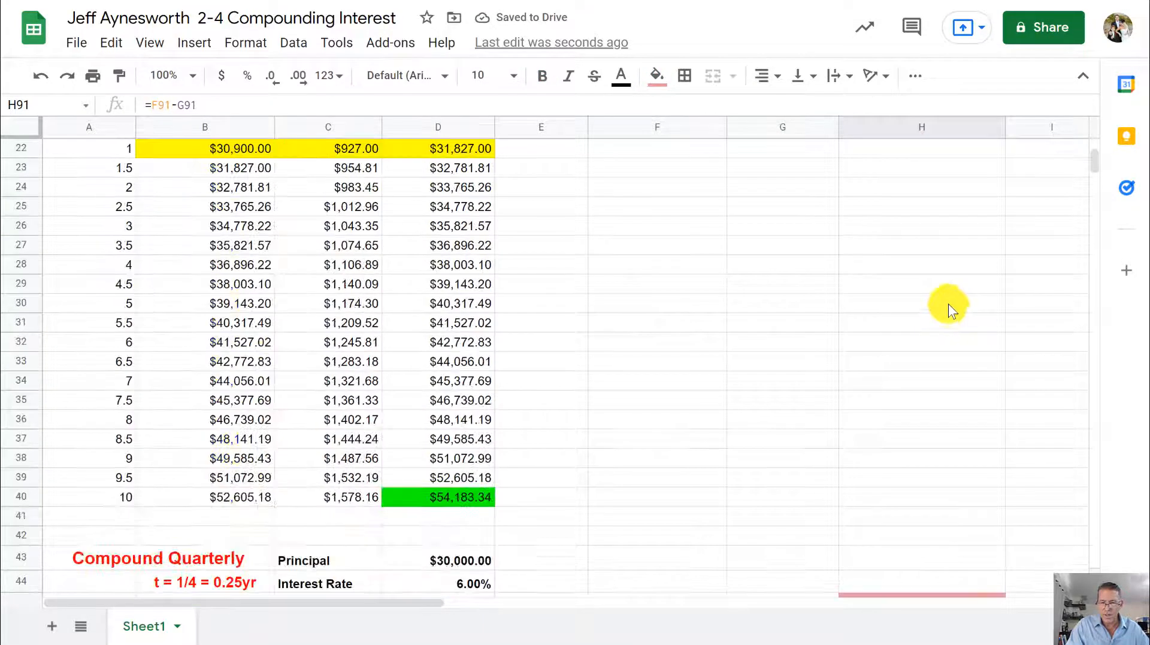
scroll(952, 309, down, 6)
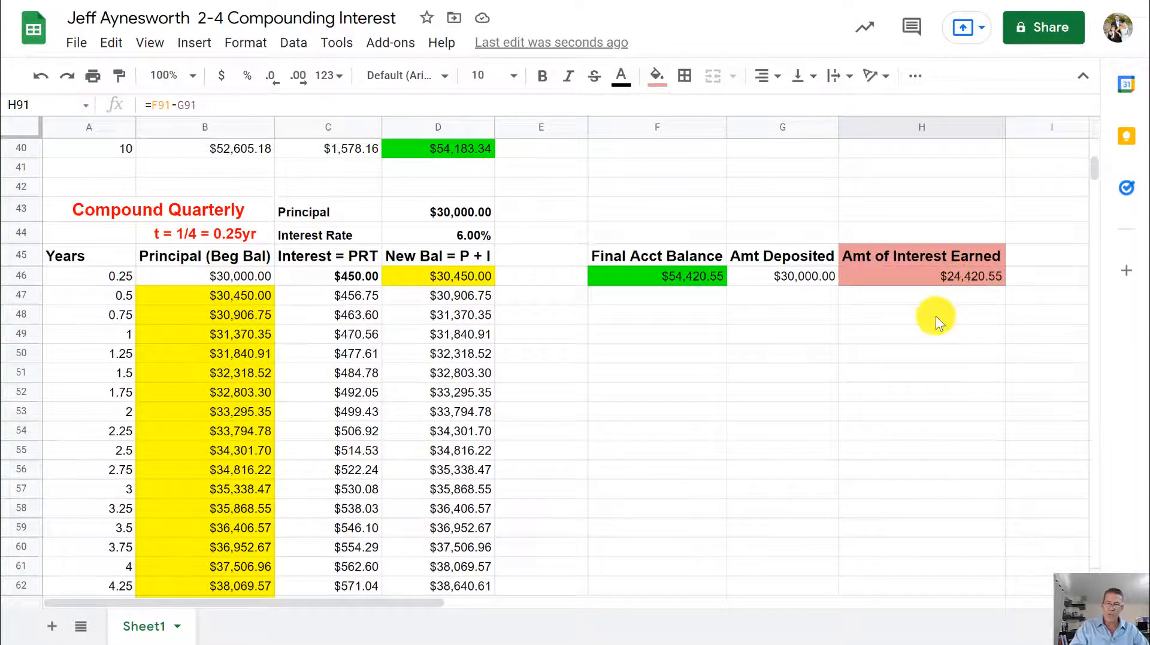
scroll(935, 323, down, 15)
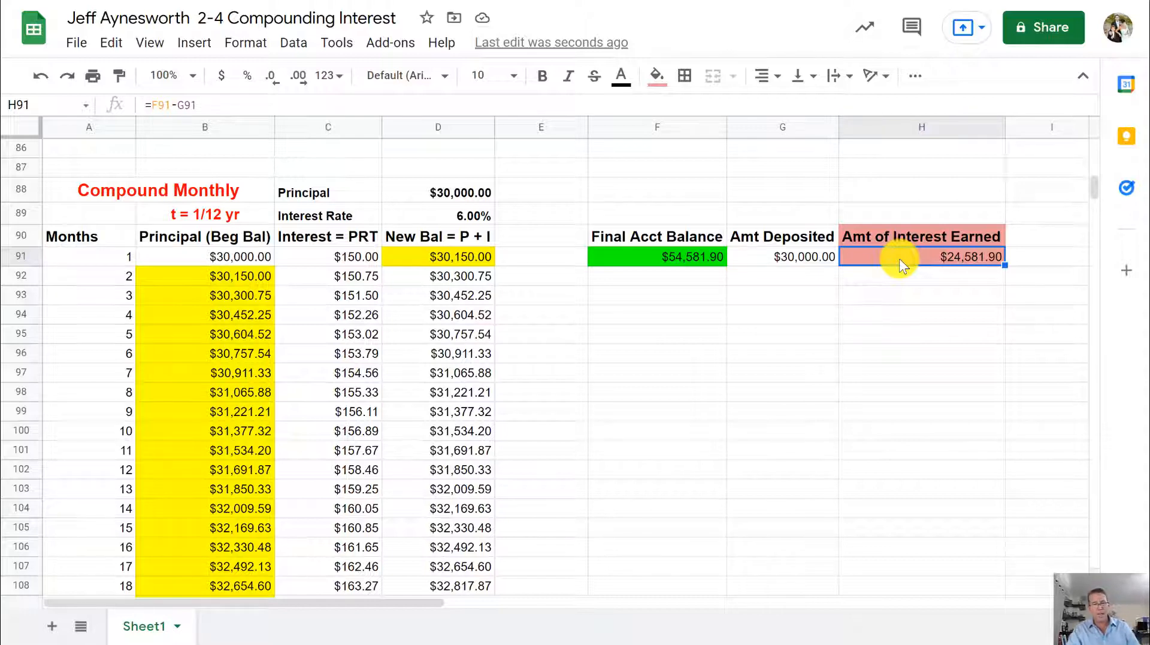
click(835, 296)
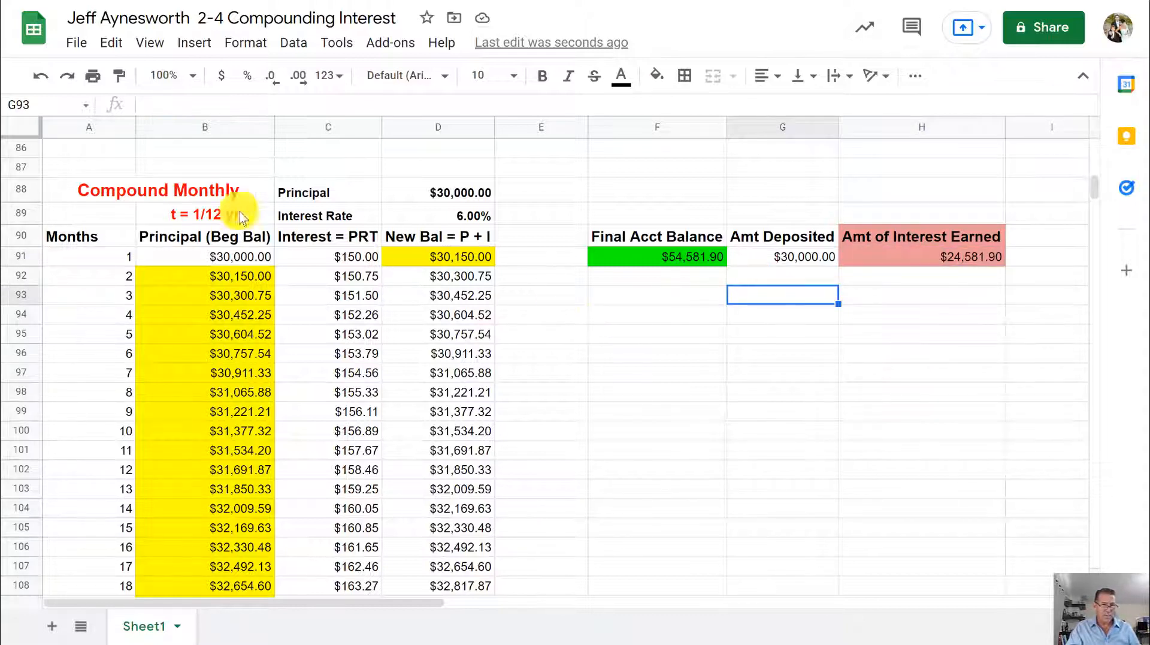
Copy the monthly table's title and heading rows A88:H90 and paste them at A213 below the monthly table.
drag(90, 187, 879, 243)
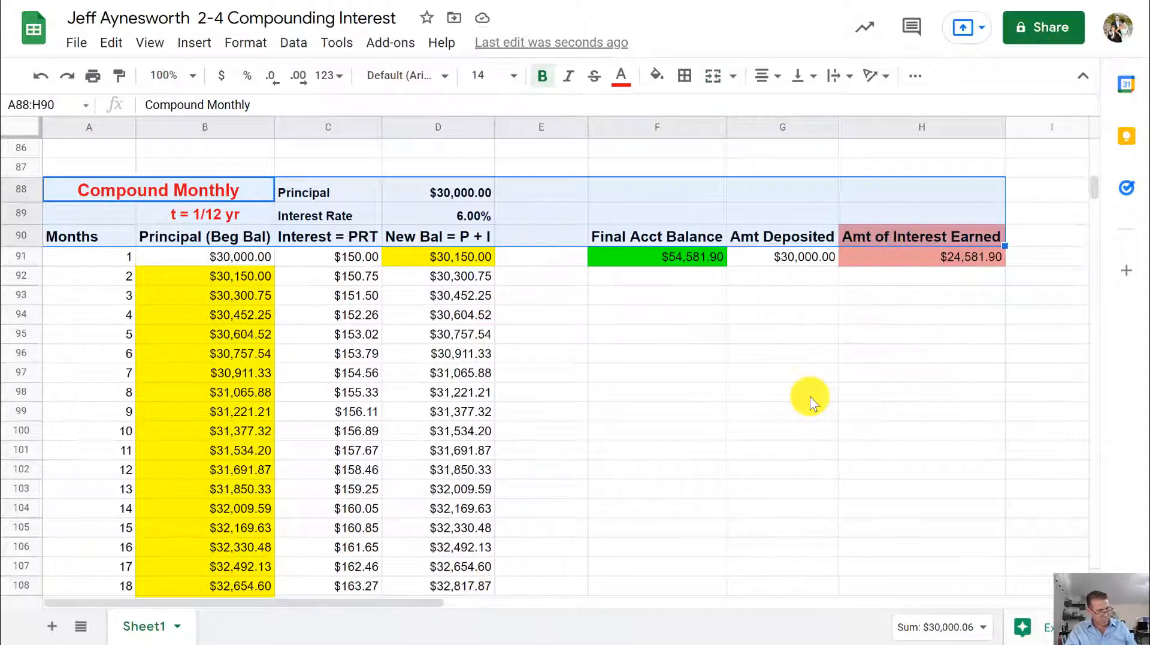
key(ctrl+c)
scroll(800, 416, down, 20)
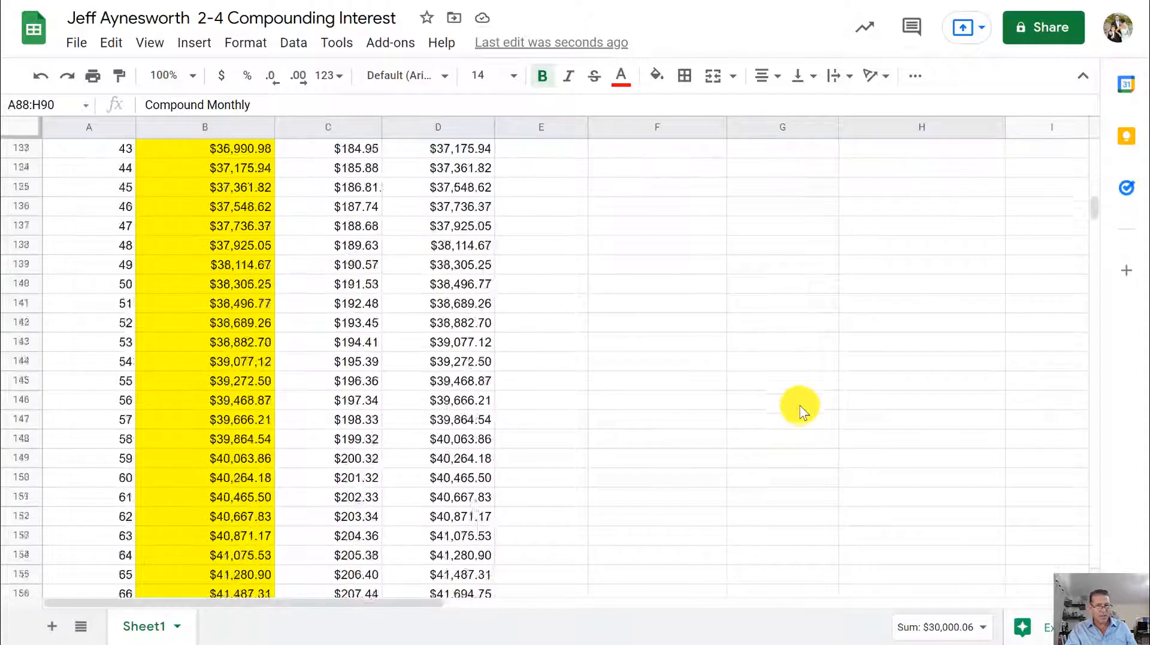
scroll(783, 415, up, 2)
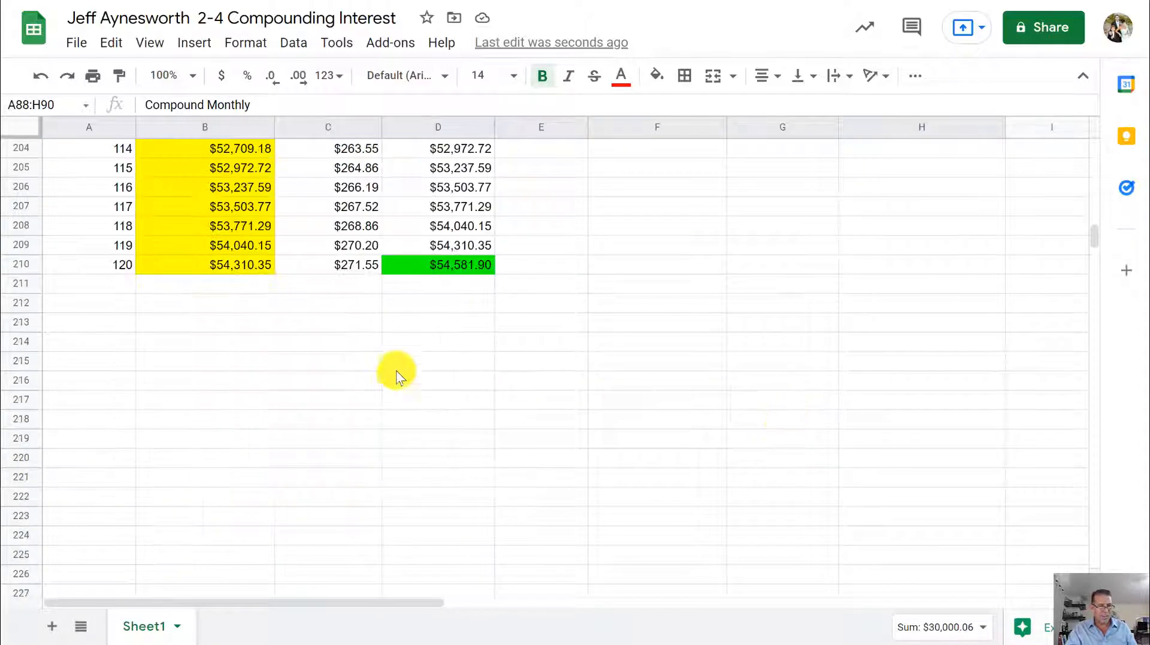
click(103, 326)
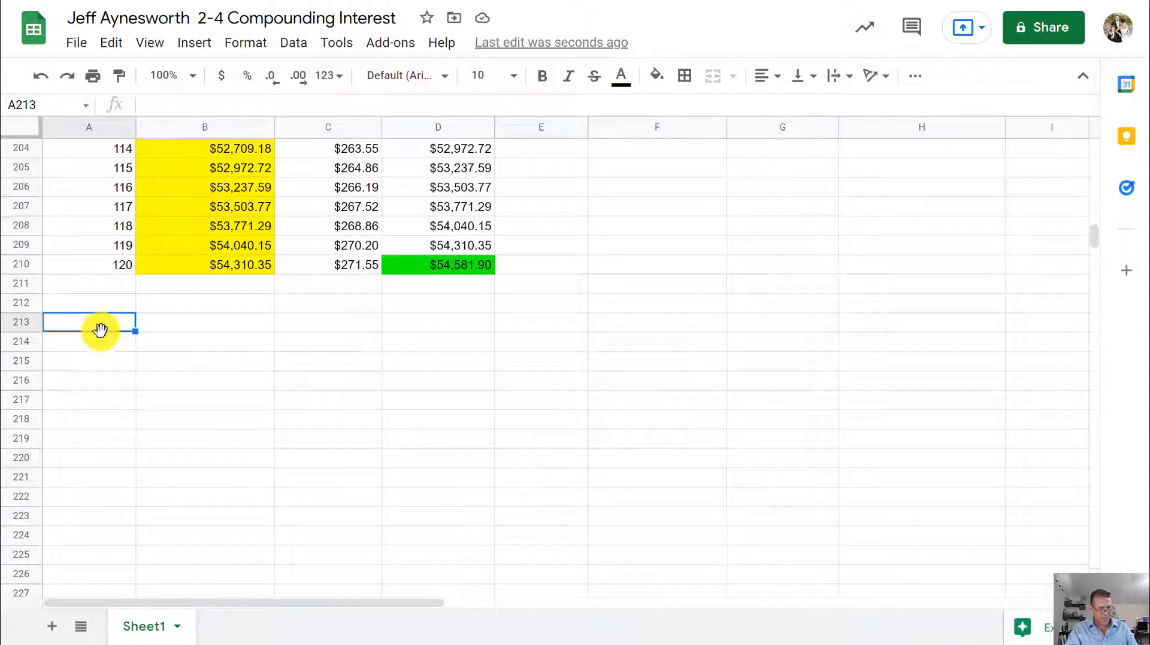
key(ctrl+v)
click(365, 410)
Change the title of the pasted headings in A213 to Compound Daily.
click(239, 326)
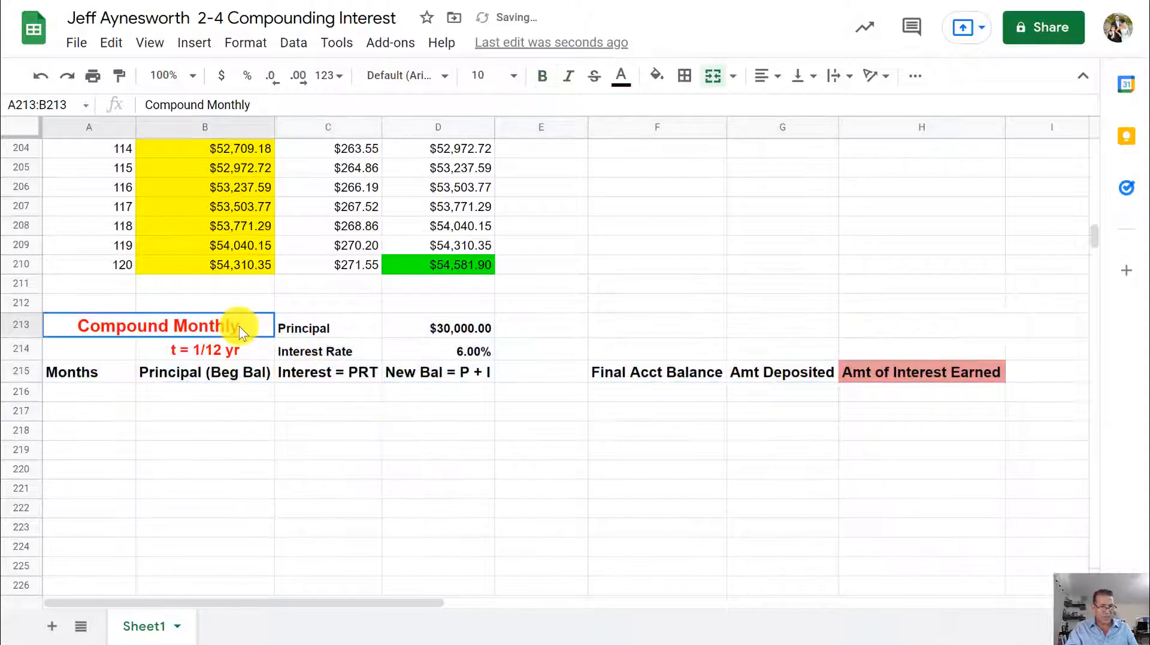
double_click(237, 321)
key(BackSpace)
key(BackSpace)
key(BackSpace)
key(BackSpace)
key(BackSpace)
key(BackSpace)
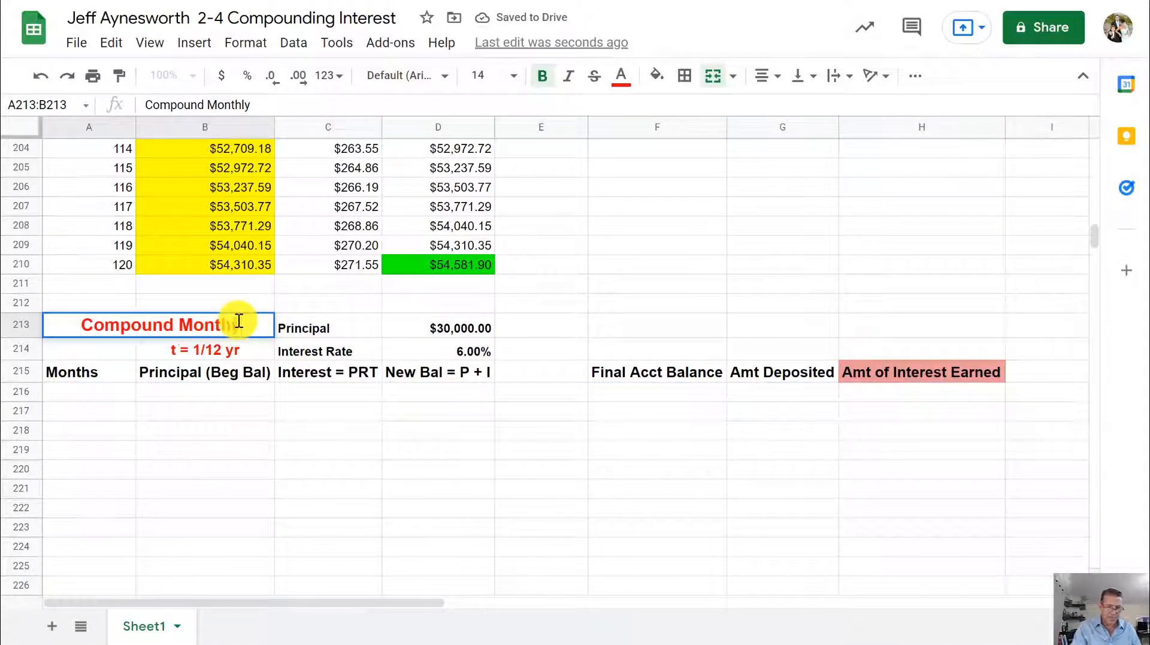
key(BackSpace)
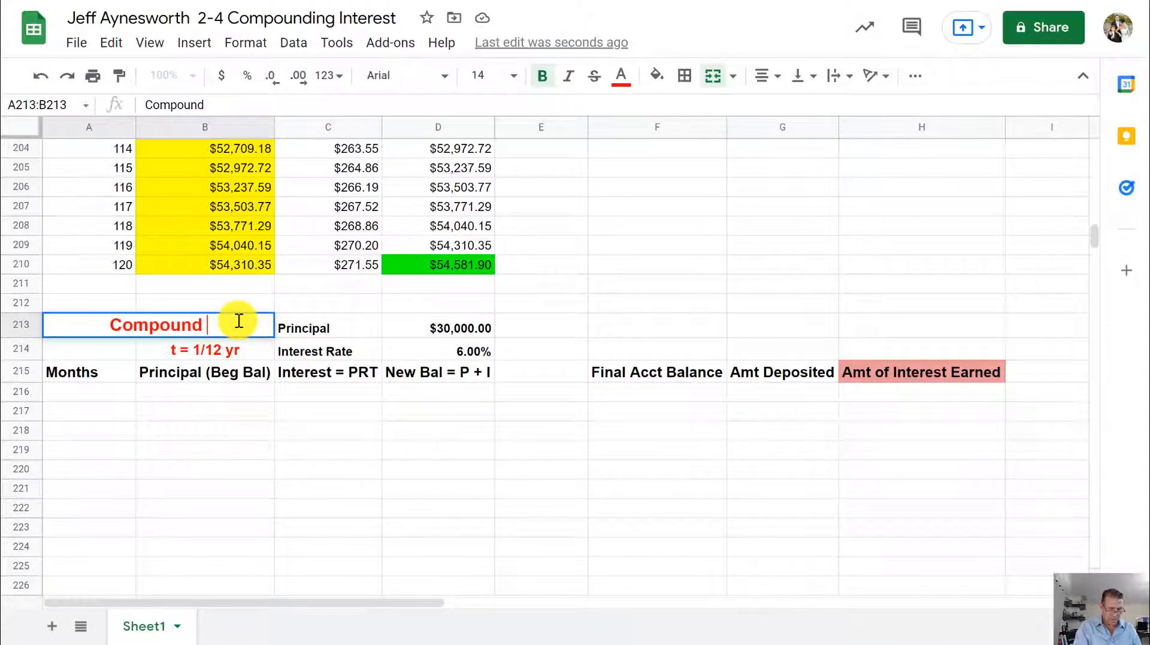
text(Daily)
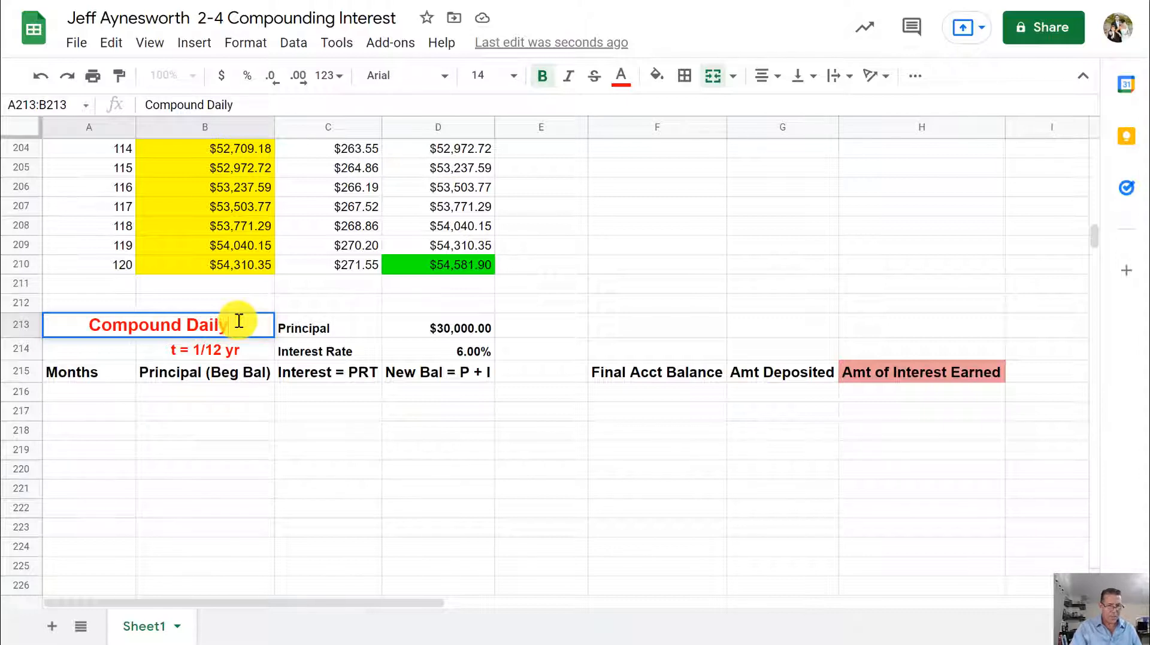
Change the time note in B214 to t = 1/365 yr and the heading in A215 to Days.
click(218, 352)
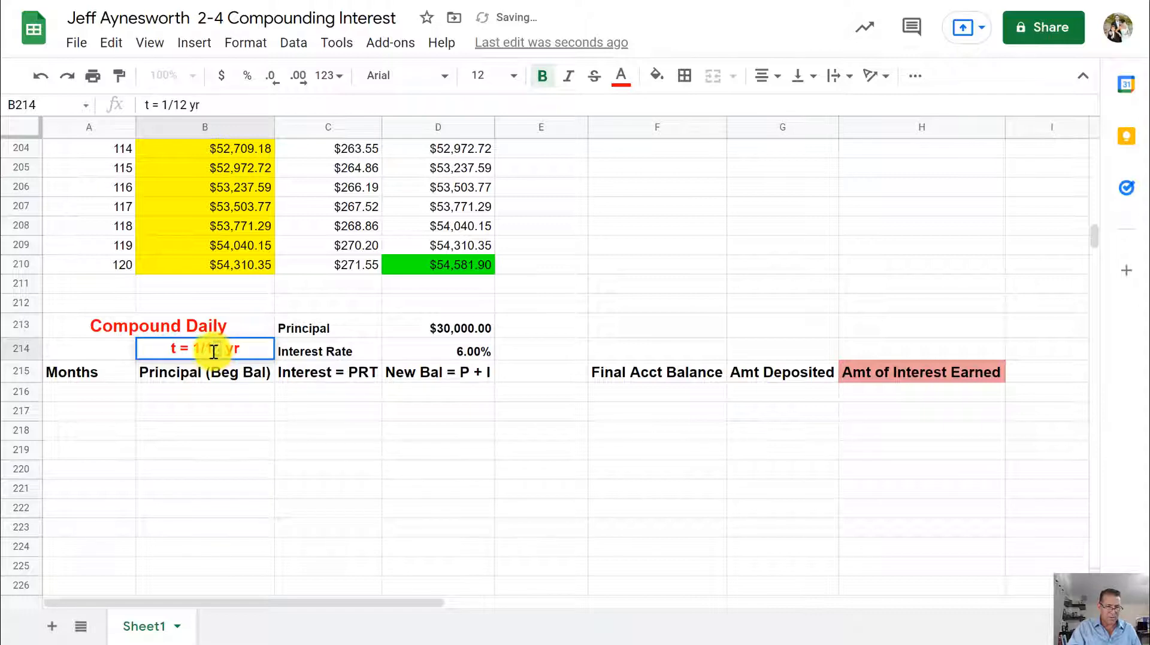
drag(214, 351, 206, 352)
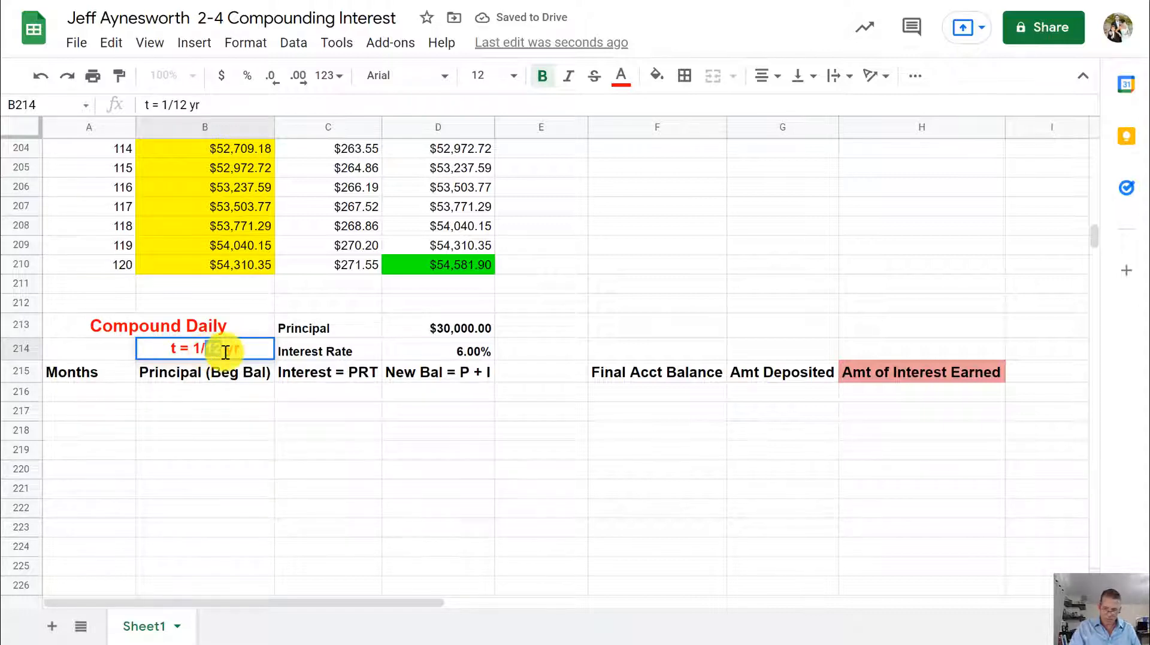
text(365)
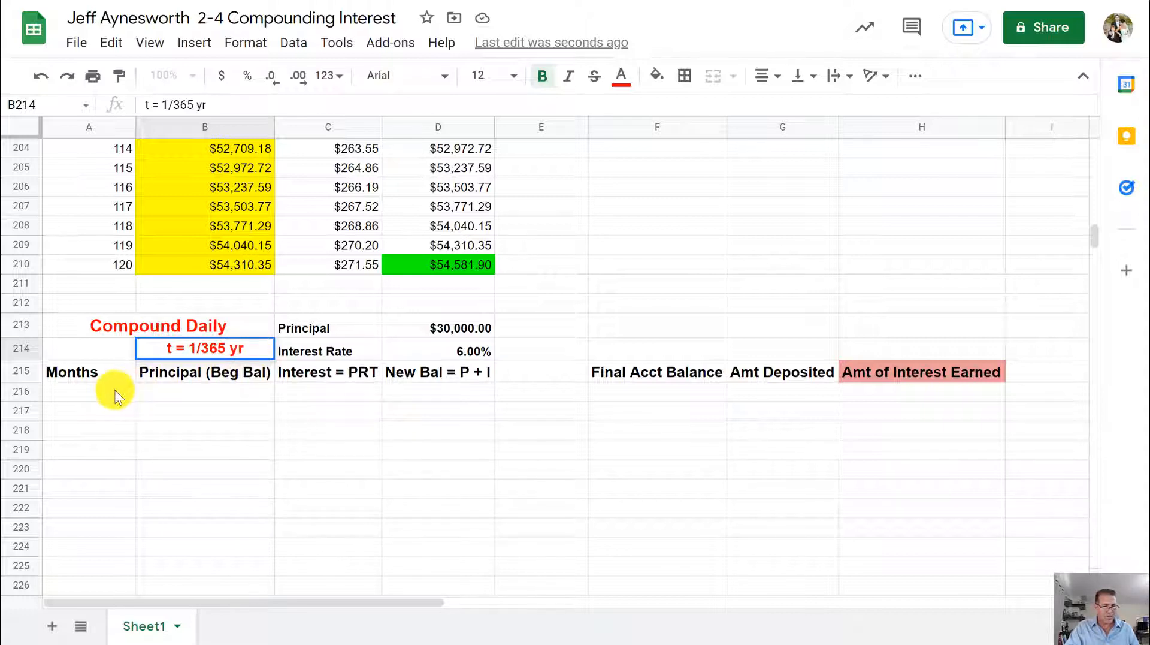
click(103, 371)
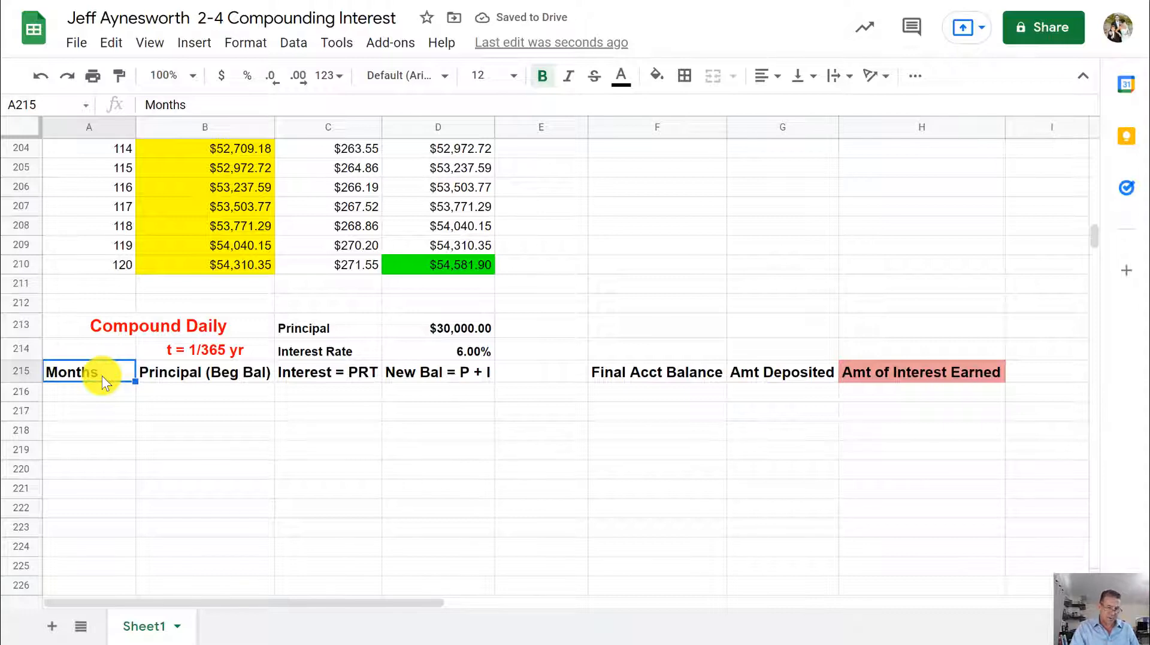
text(D)
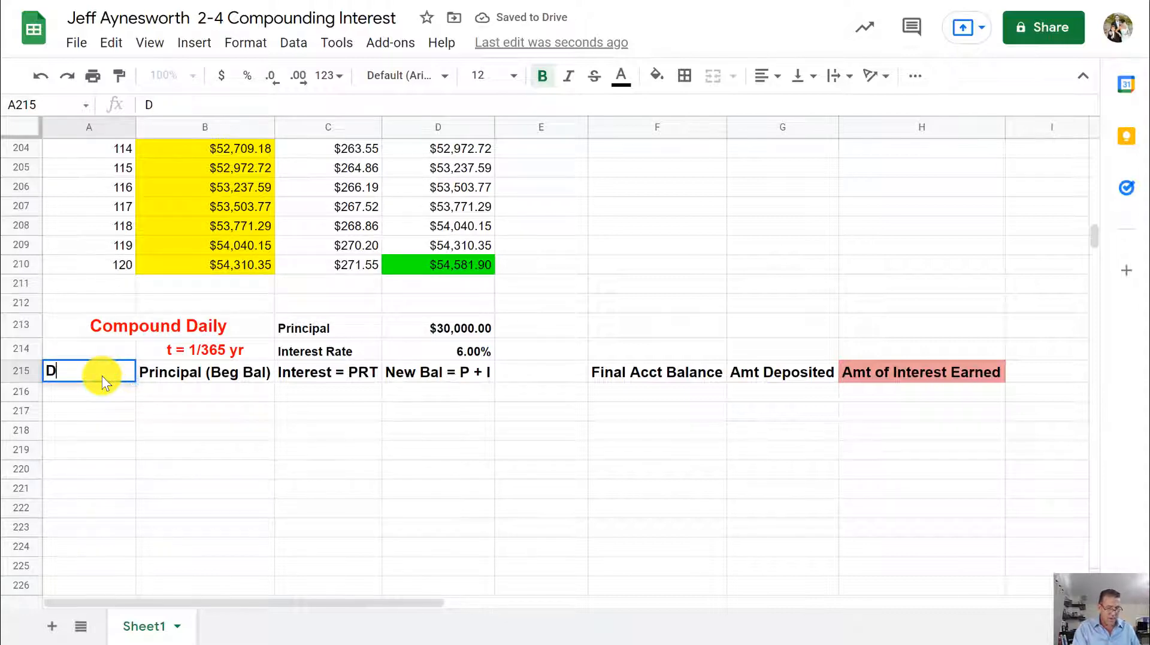
text(ays)
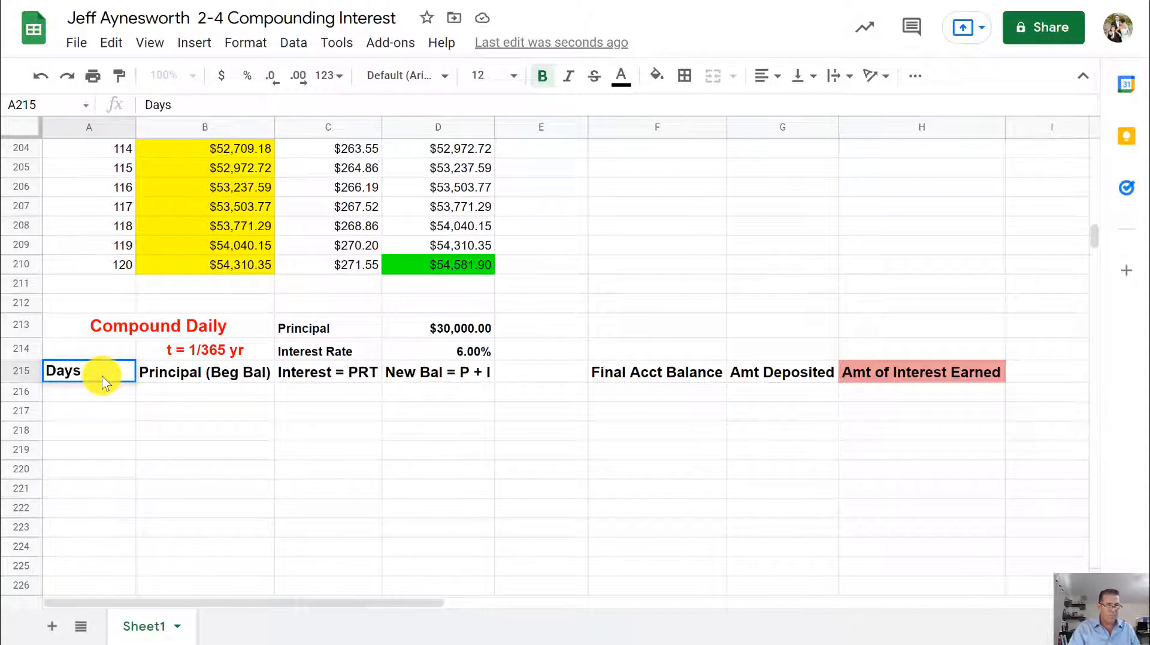
Enter the day numbers 1, 2 and 3 in A216:A218.
click(90, 390)
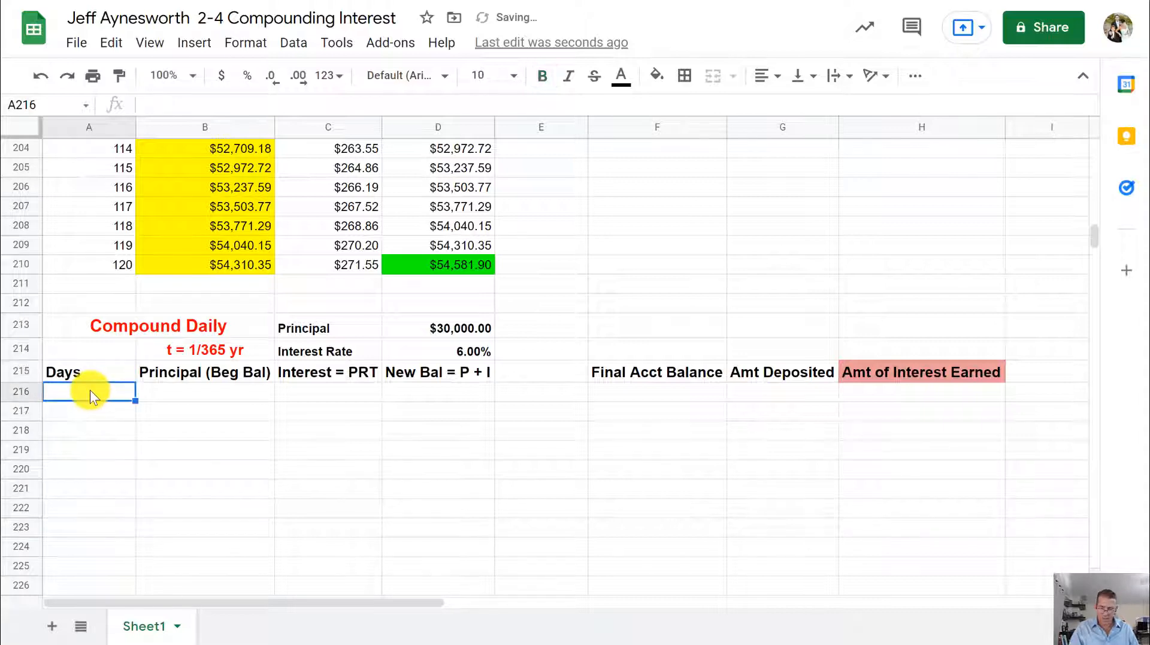
text(1)
key(Return)
text(2)
key(Return)
text(3)
key(Return)
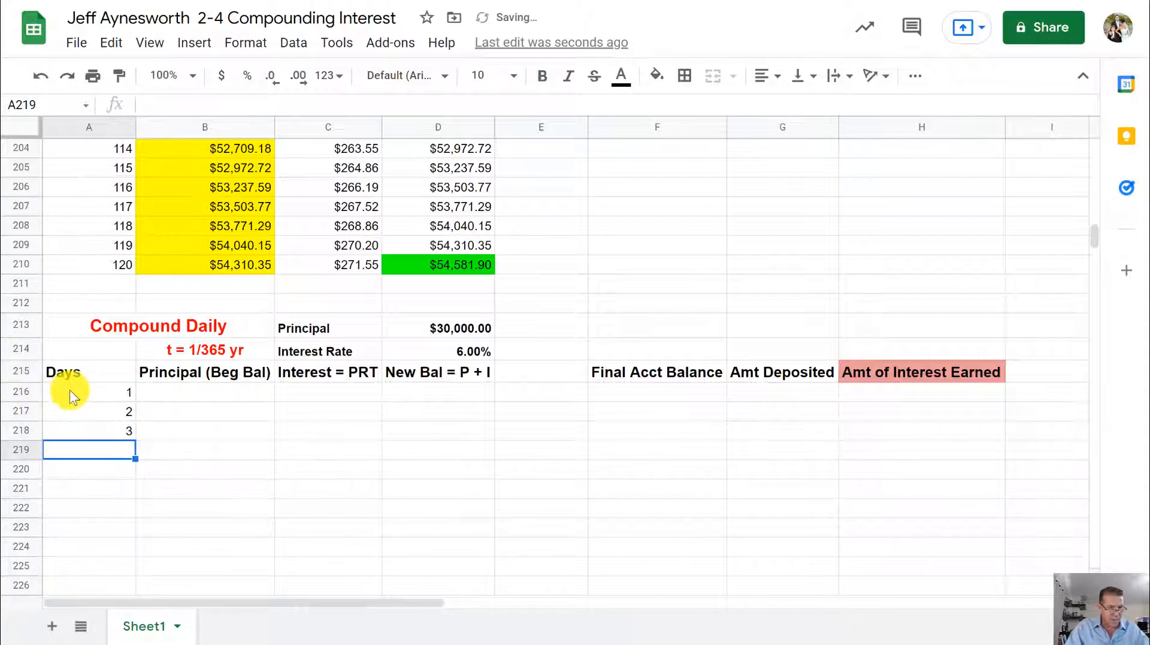
Switch to the Desmos calculator and compute 216 + 365 to find where the 365 days end.
click(69, 393)
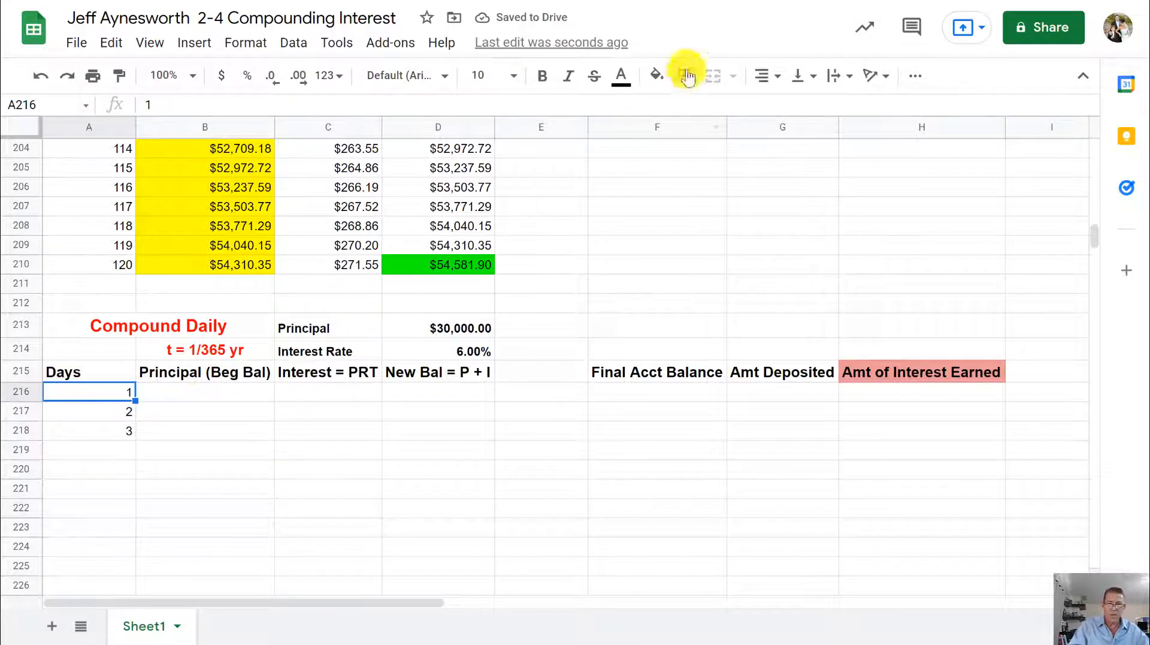
click(731, 1)
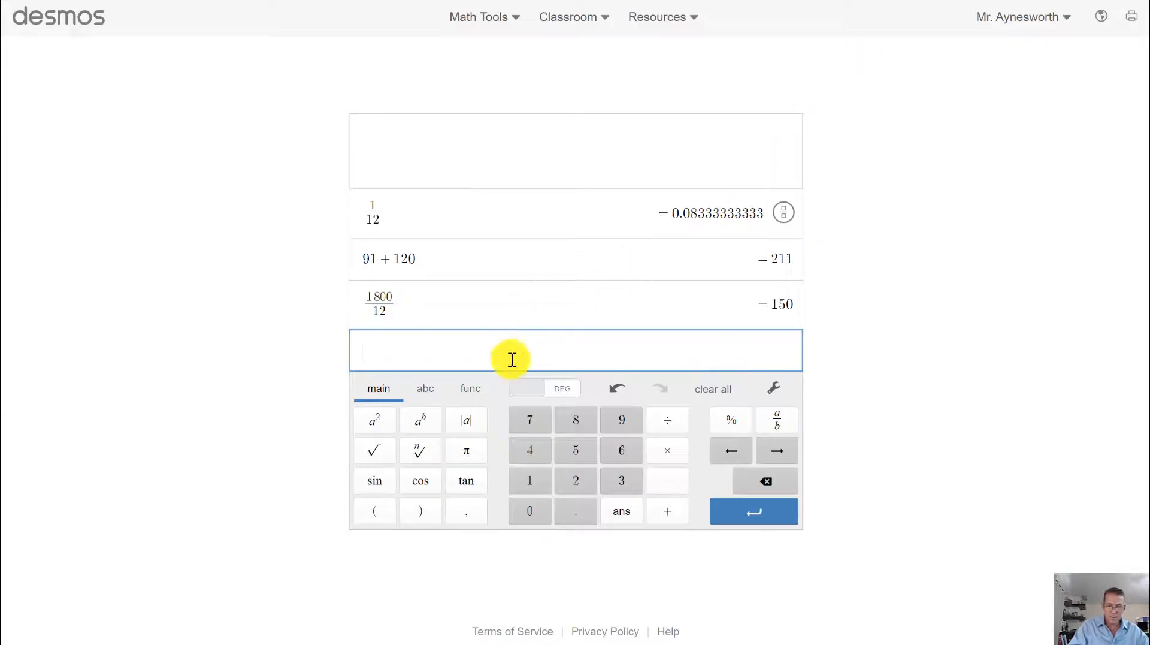
text(216)
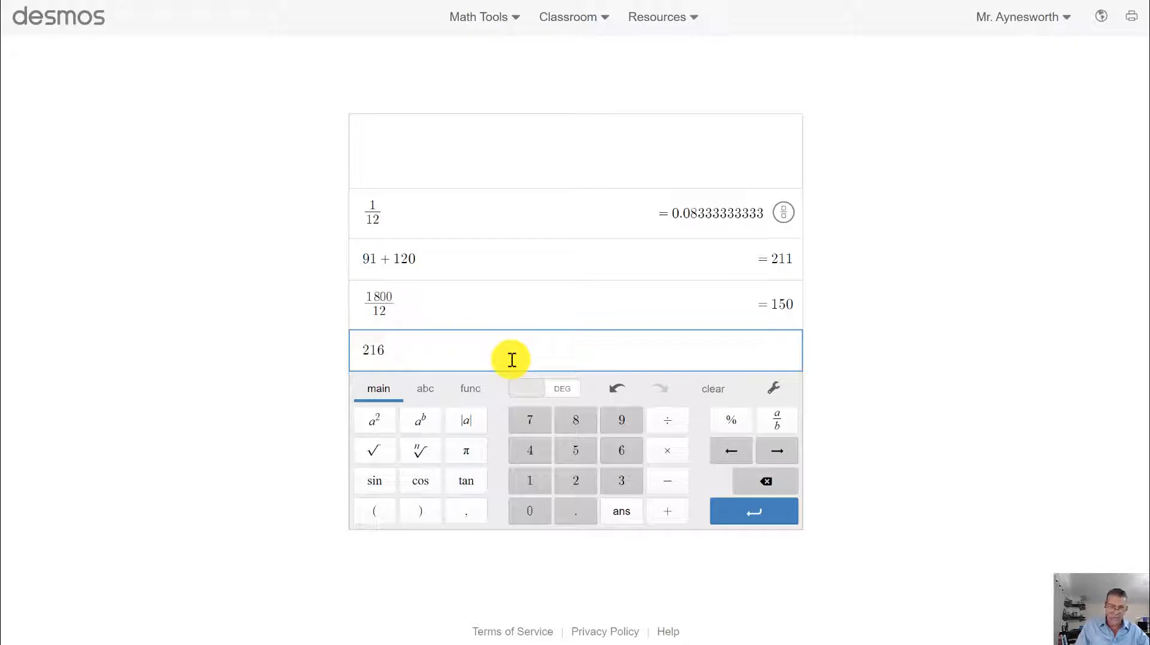
text( + 365)
key(Return)
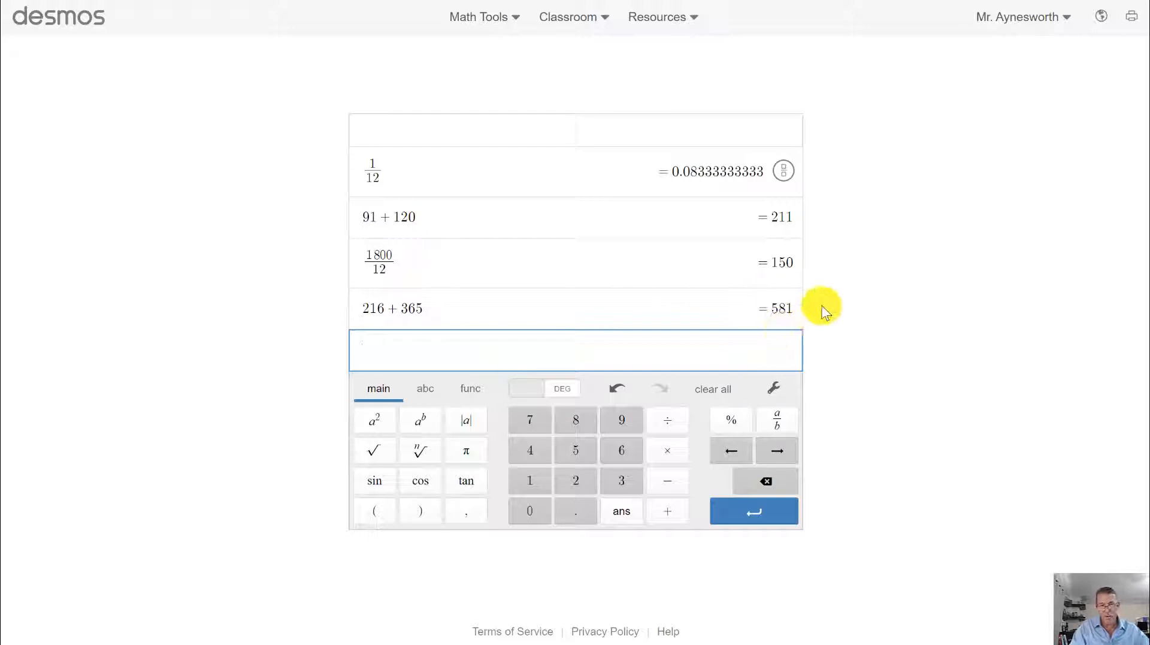
Back in the spreadsheet, extend the day number series from A216 down to day 365 in A580.
click(707, 1)
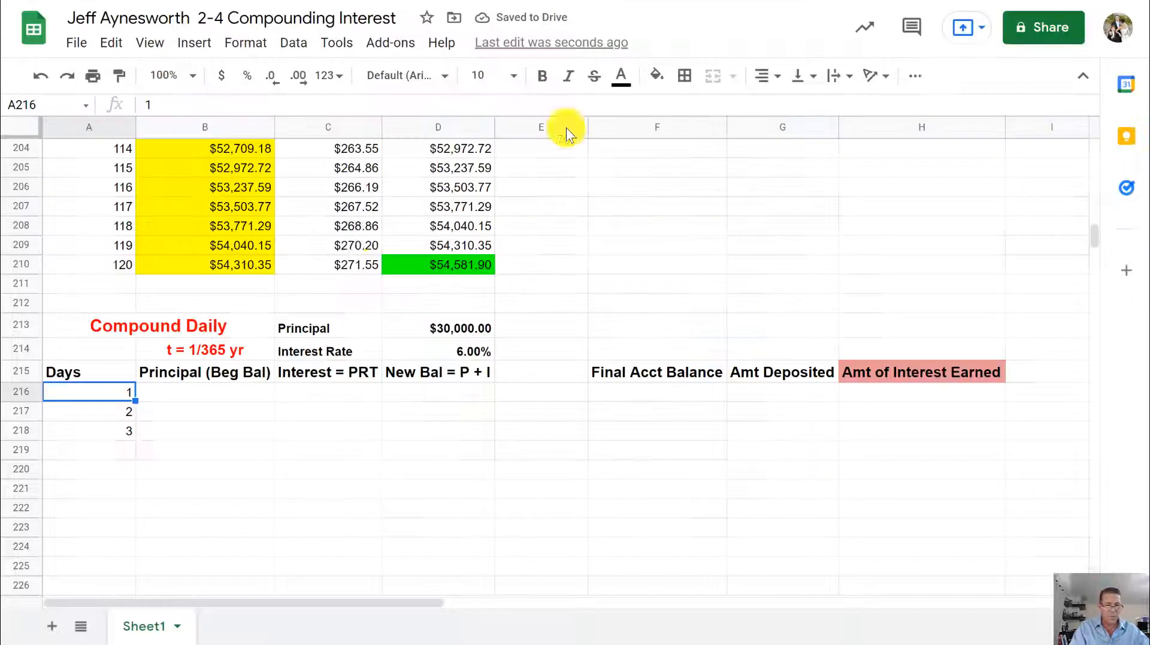
drag(95, 400, 102, 541)
click(153, 420)
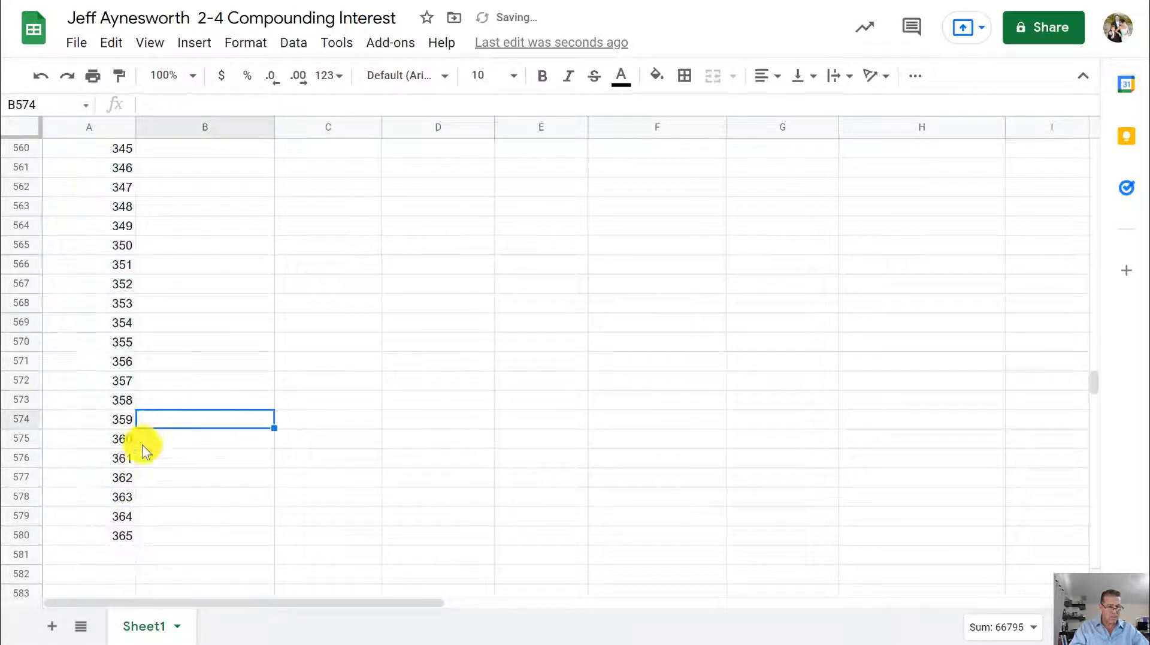
click(108, 459)
click(119, 539)
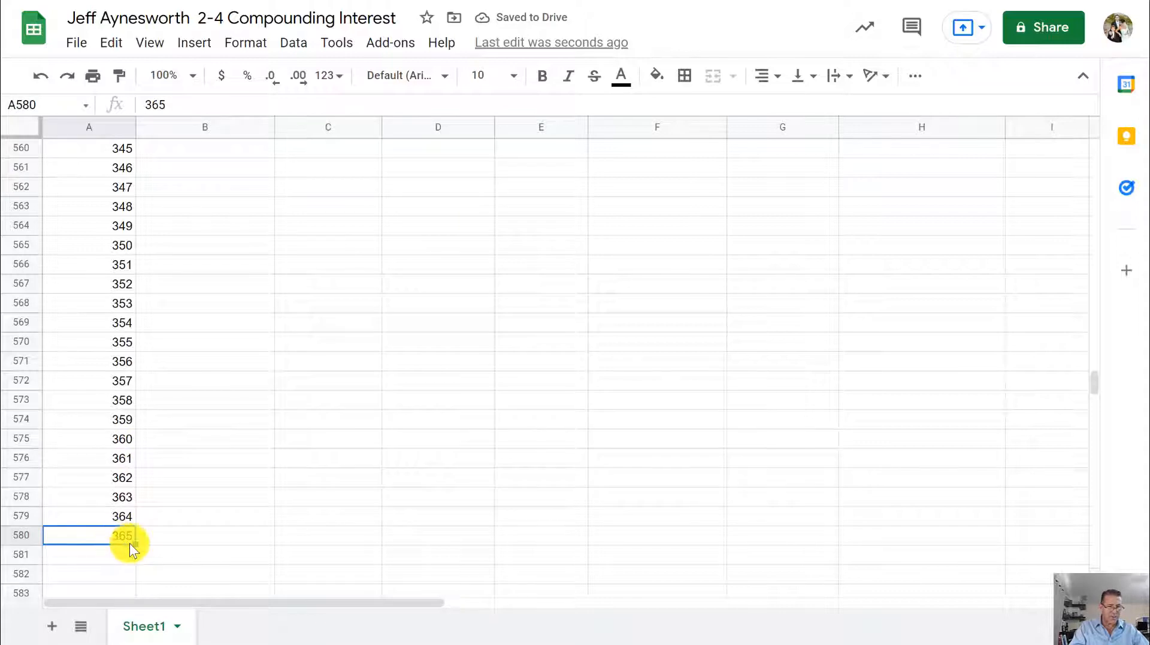
Review the empty daily table, then the sheet's goal line and the annual table's summary figures in the first rows.
scroll(275, 424, up, 20)
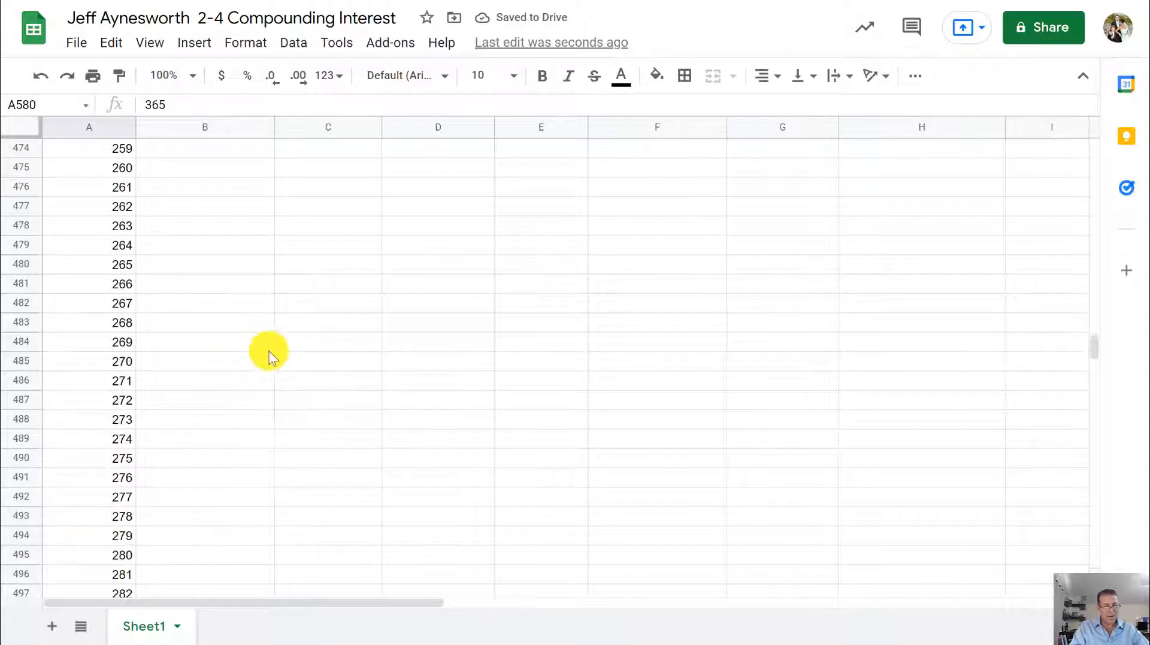
scroll(269, 365, up, 20)
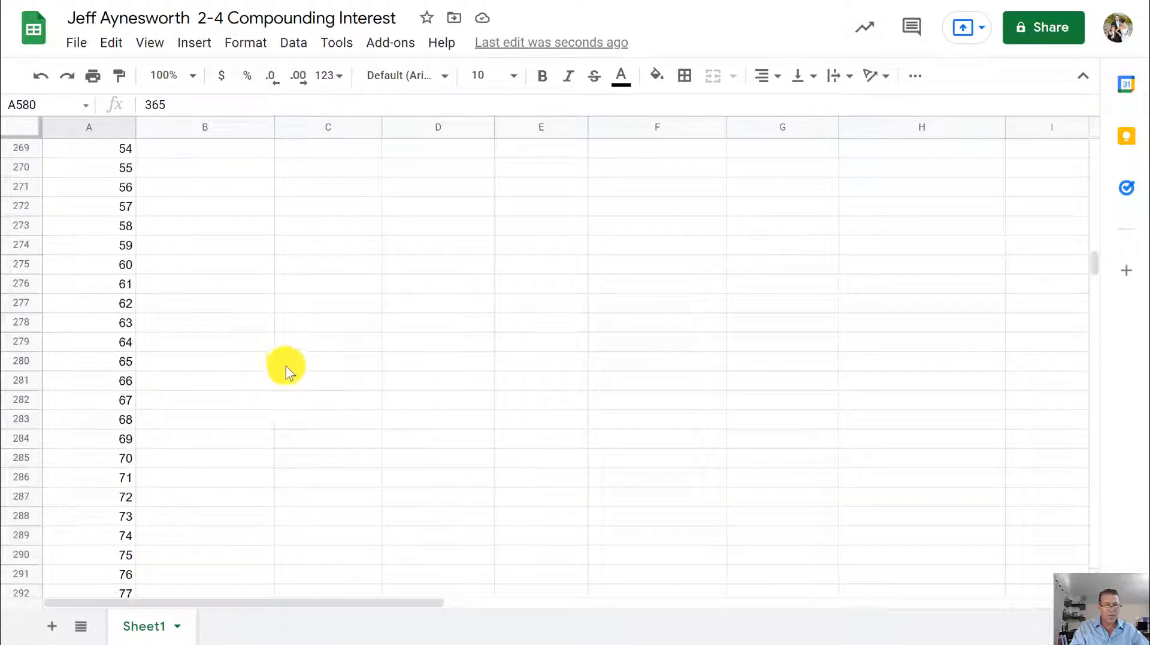
scroll(288, 354, up, 11)
scroll(281, 347, down, 8)
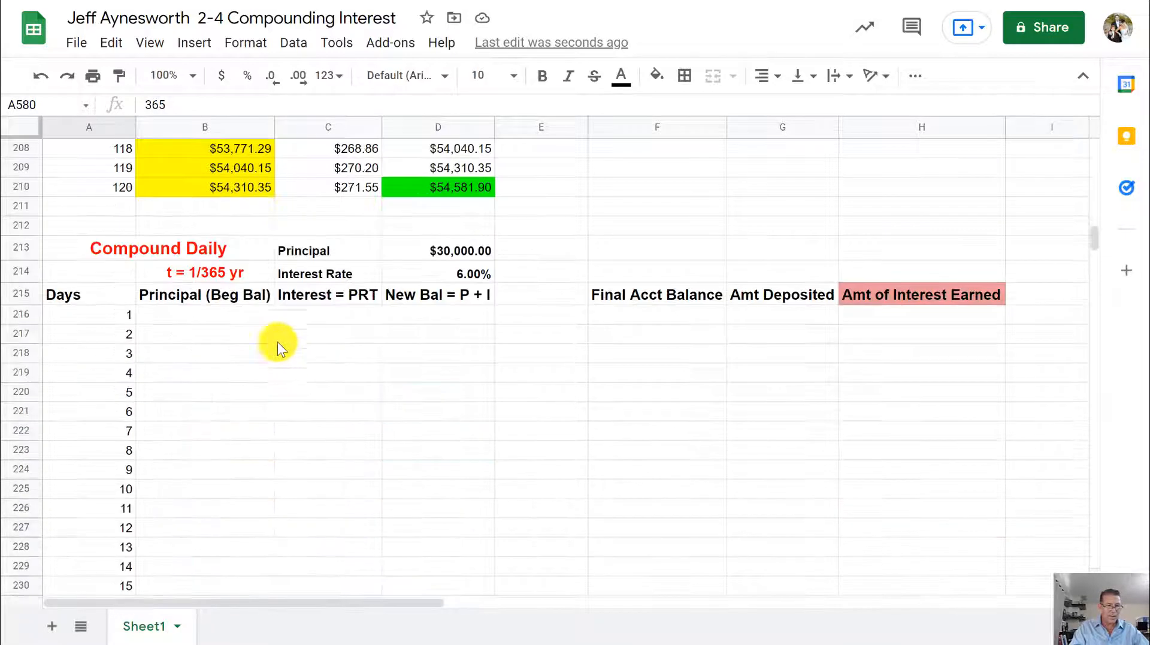
click(258, 316)
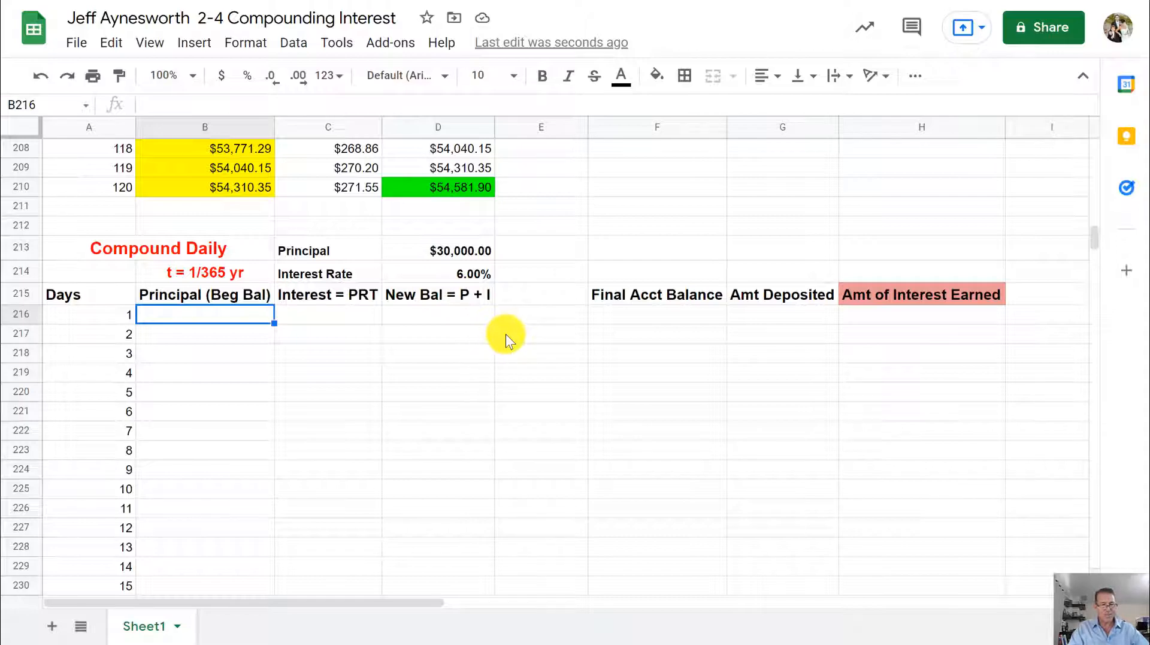
scroll(455, 321, up, 18)
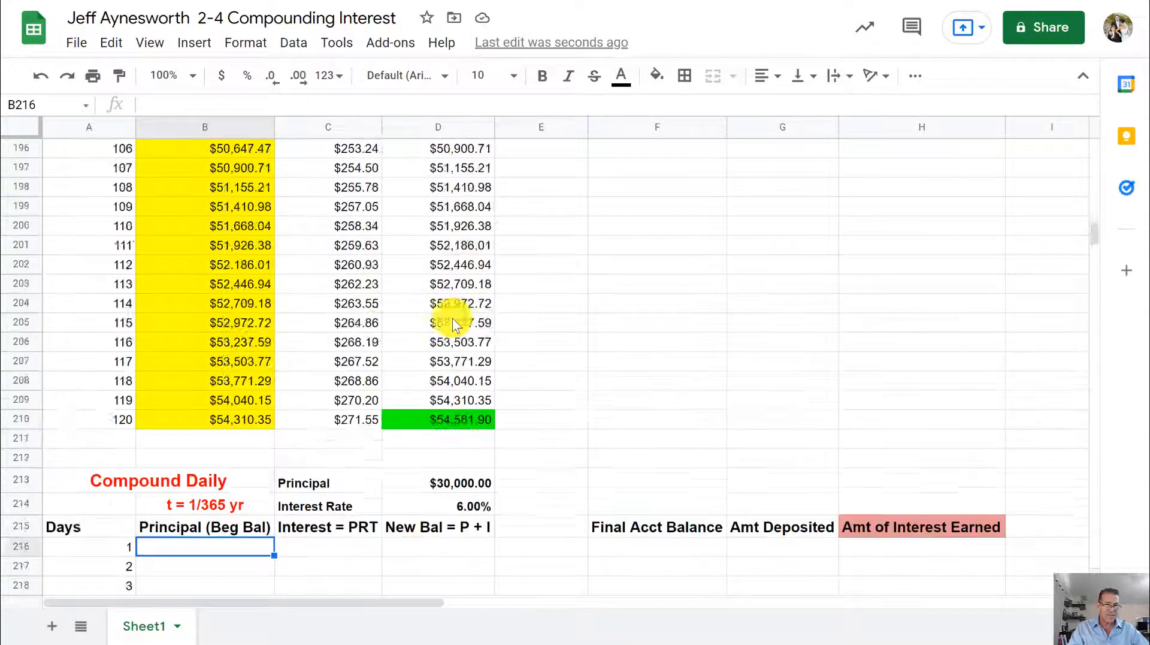
scroll(458, 316, up, 20)
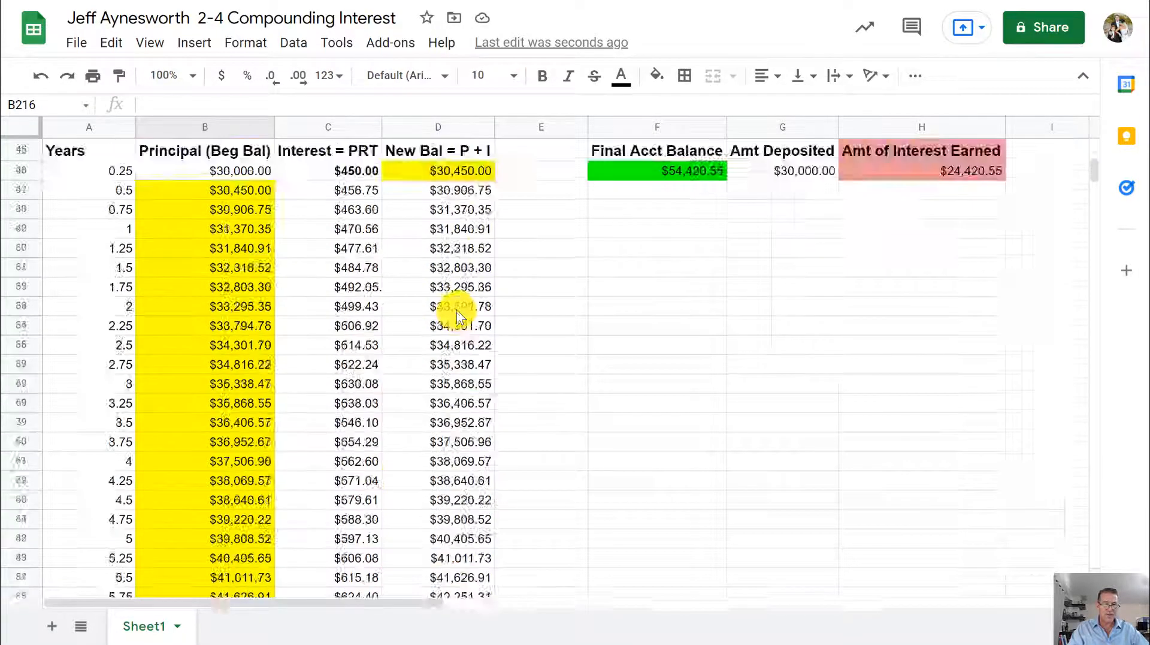
scroll(456, 309, up, 8)
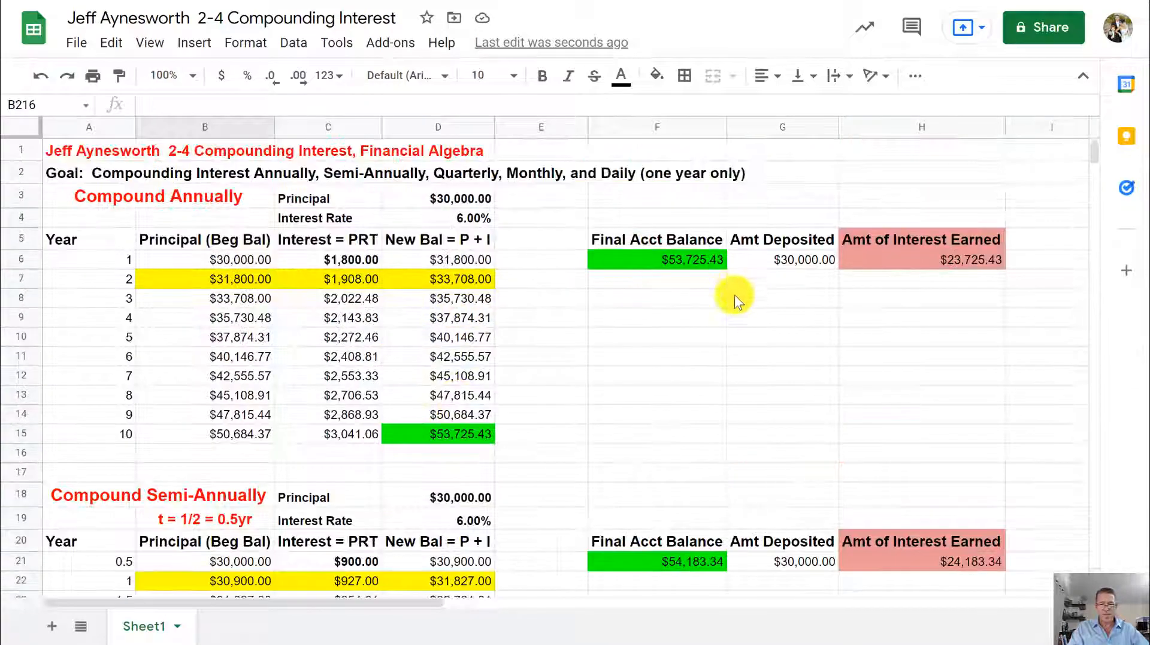
click(760, 280)
click(681, 324)
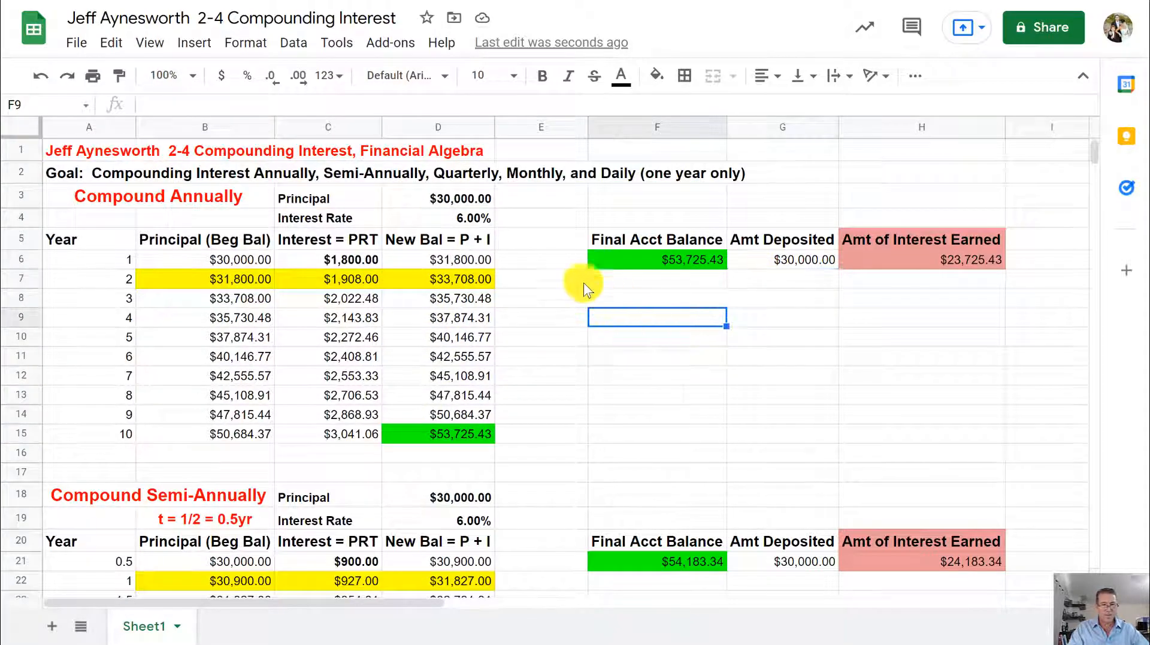
click(555, 264)
click(550, 321)
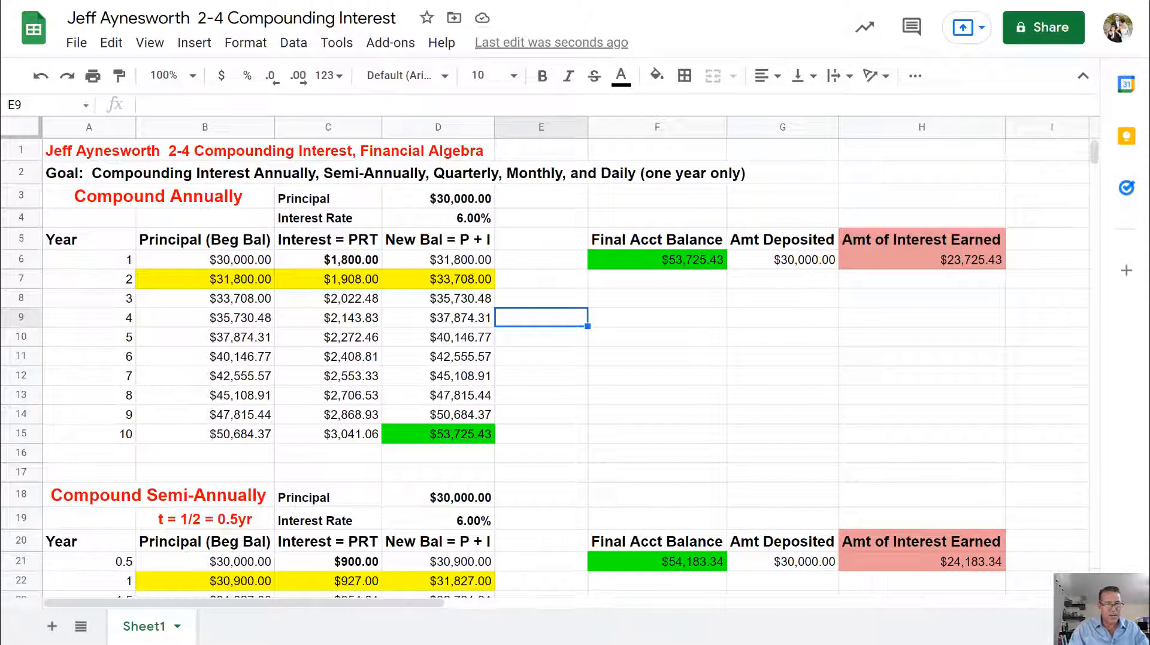
Switch to the Canvas course, open the 2-5 Video Assignment from Chapter 2: Banking Services, and glance at the handwritten compound interest notes.
click(193, 0)
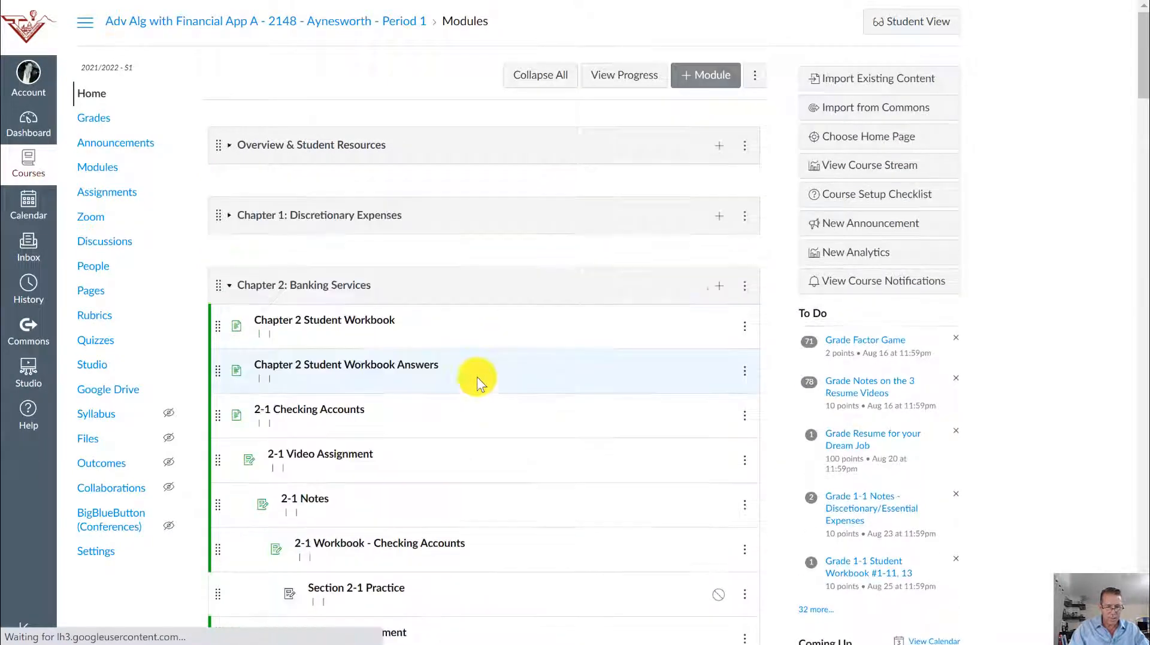
scroll(489, 397, down, 9)
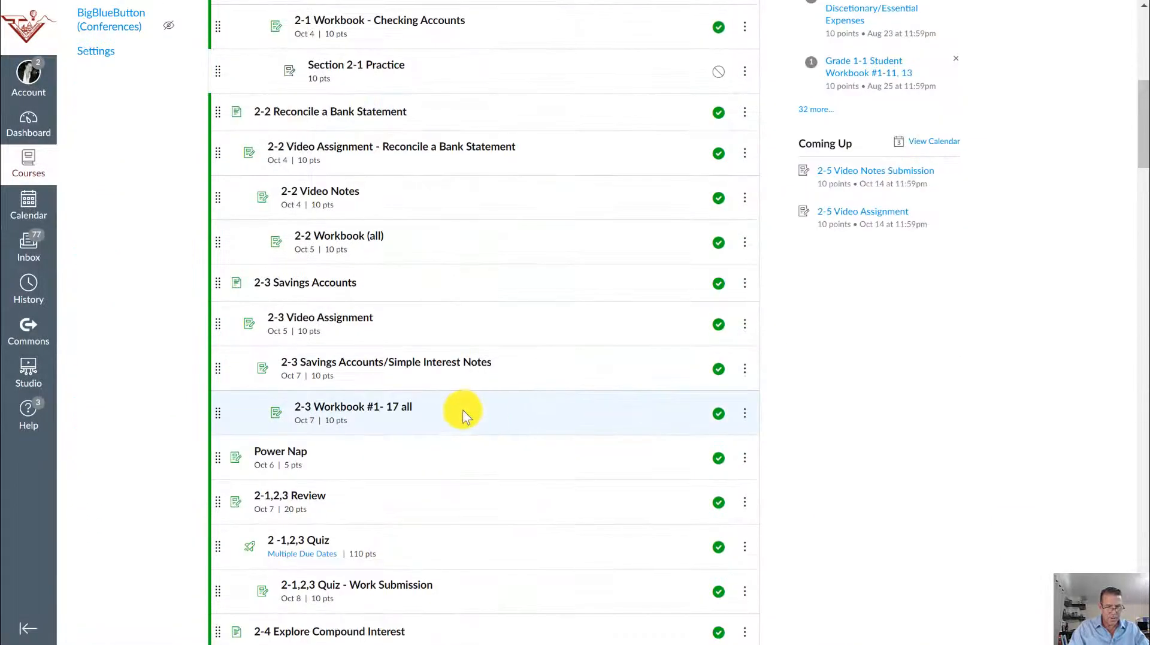
scroll(381, 461, down, 2)
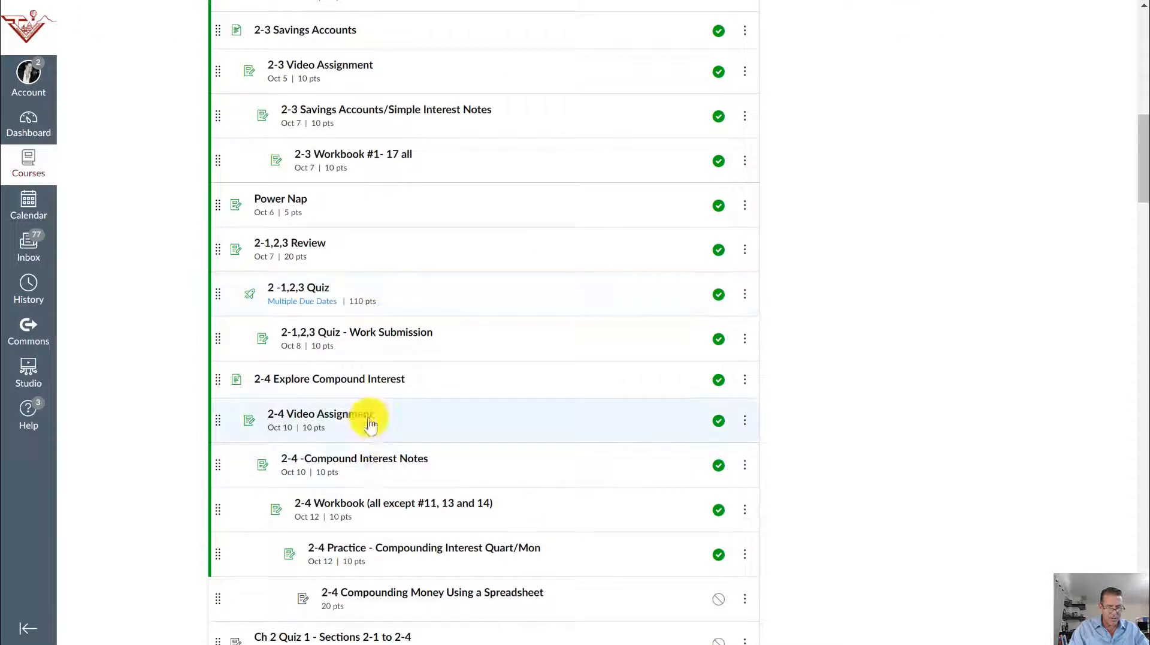
scroll(420, 531, down, 3)
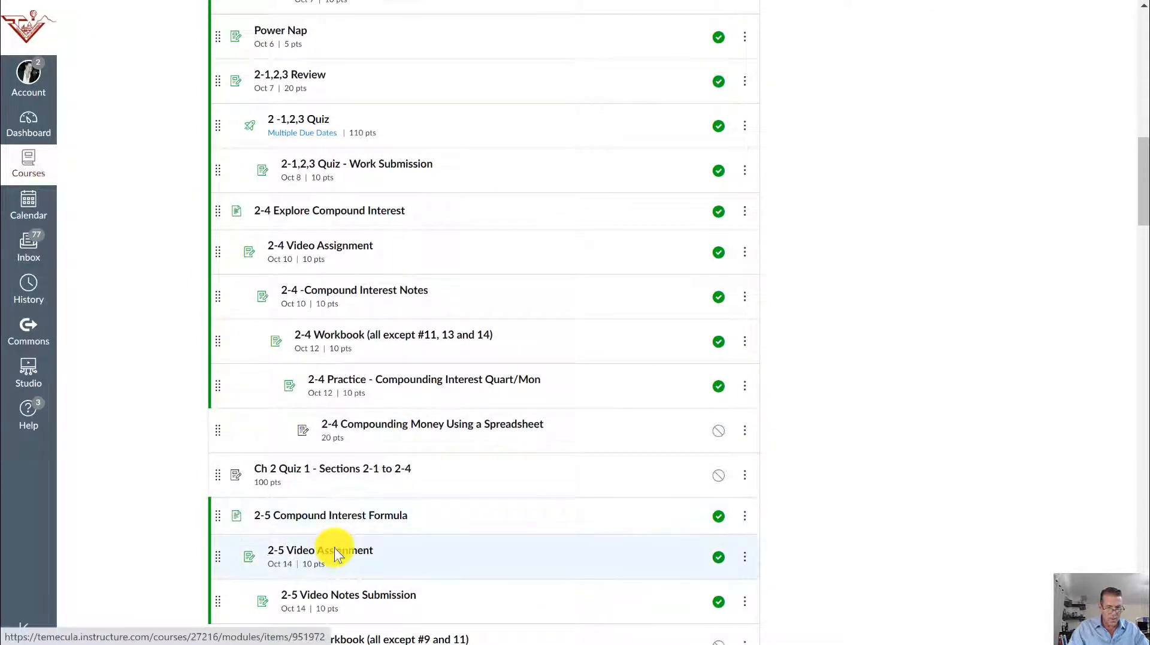
click(330, 549)
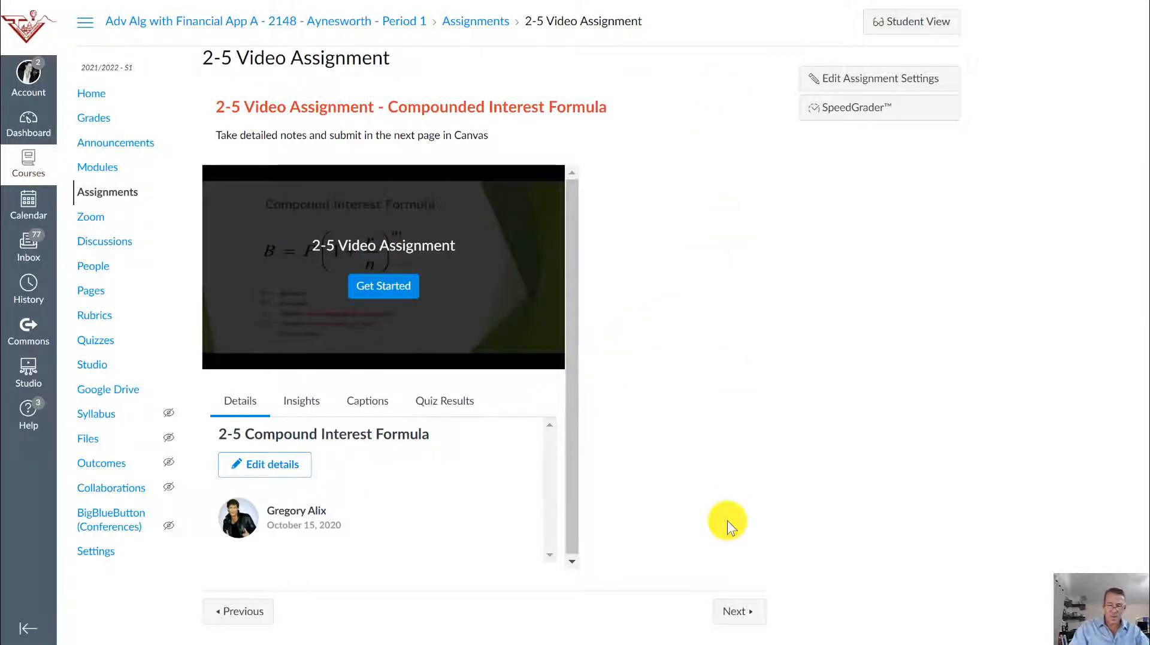
click(652, 643)
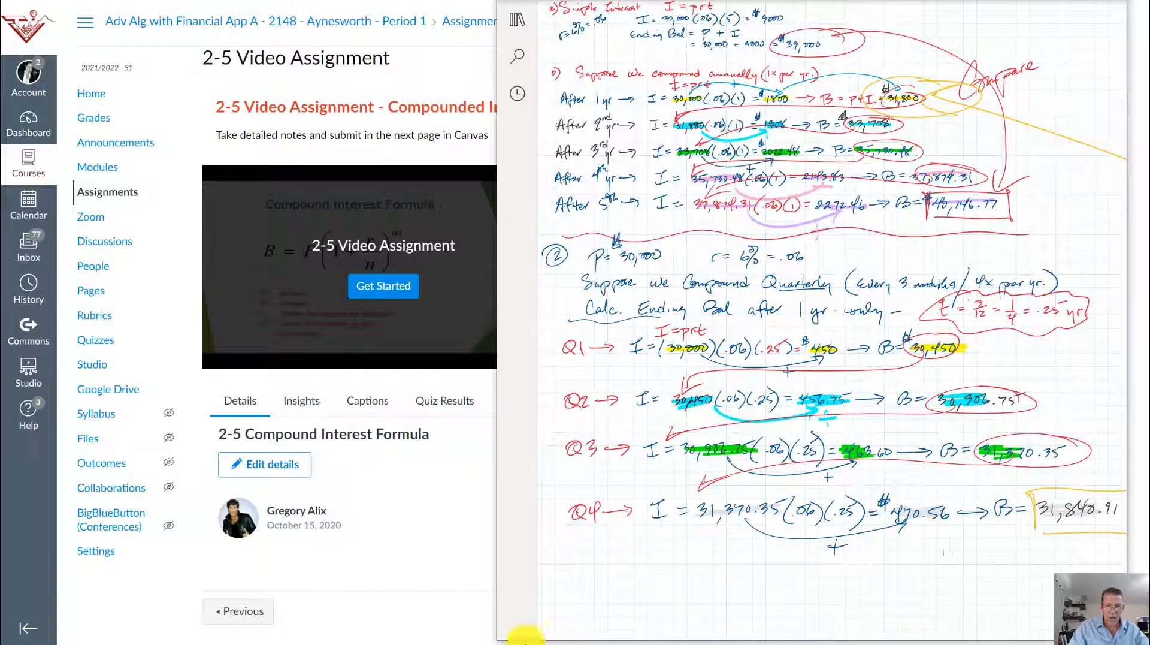
click(452, 70)
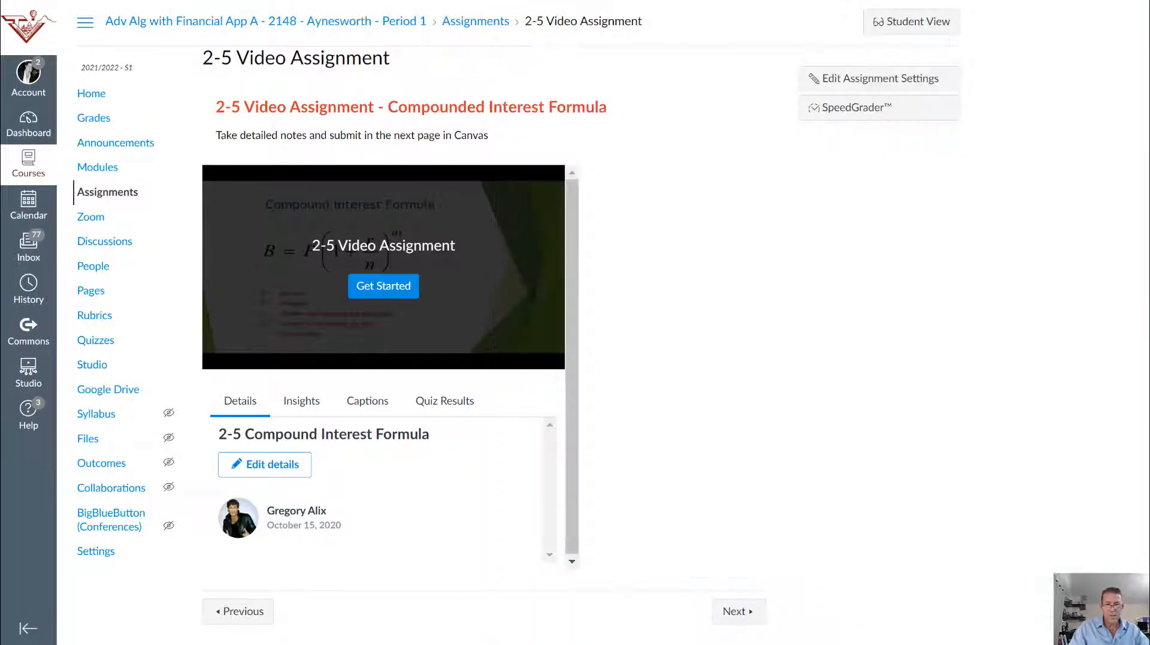
Return to the compounding spreadsheet and inspect the annual table's New Bal formulas for years 3 and 4.
click(753, 1)
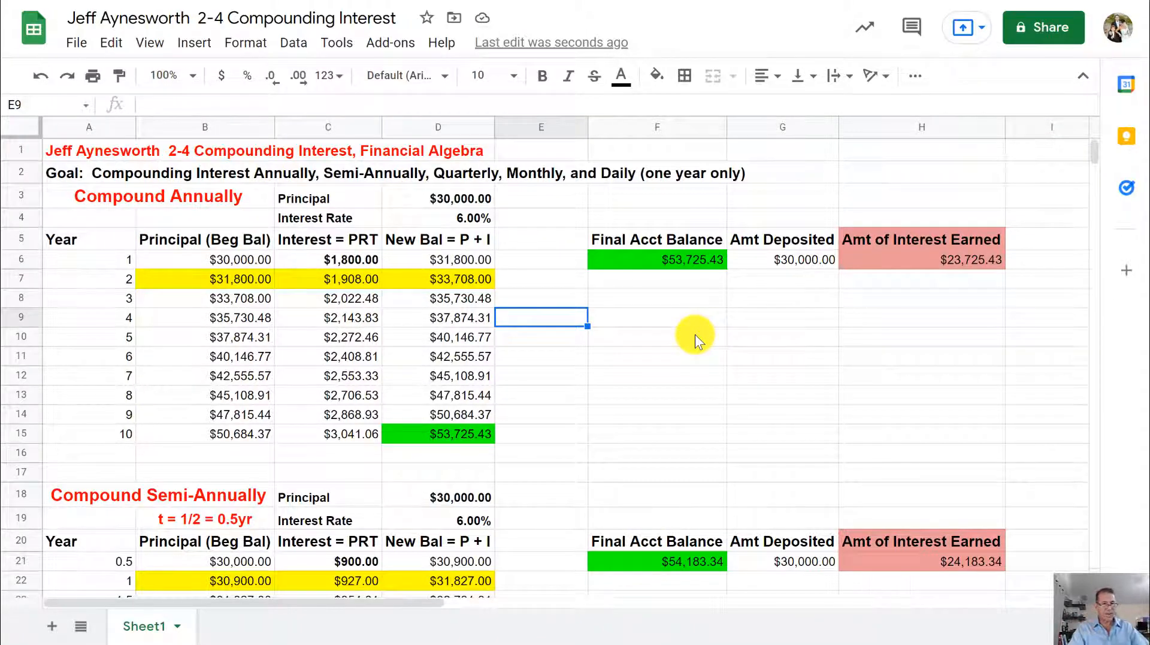
click(442, 298)
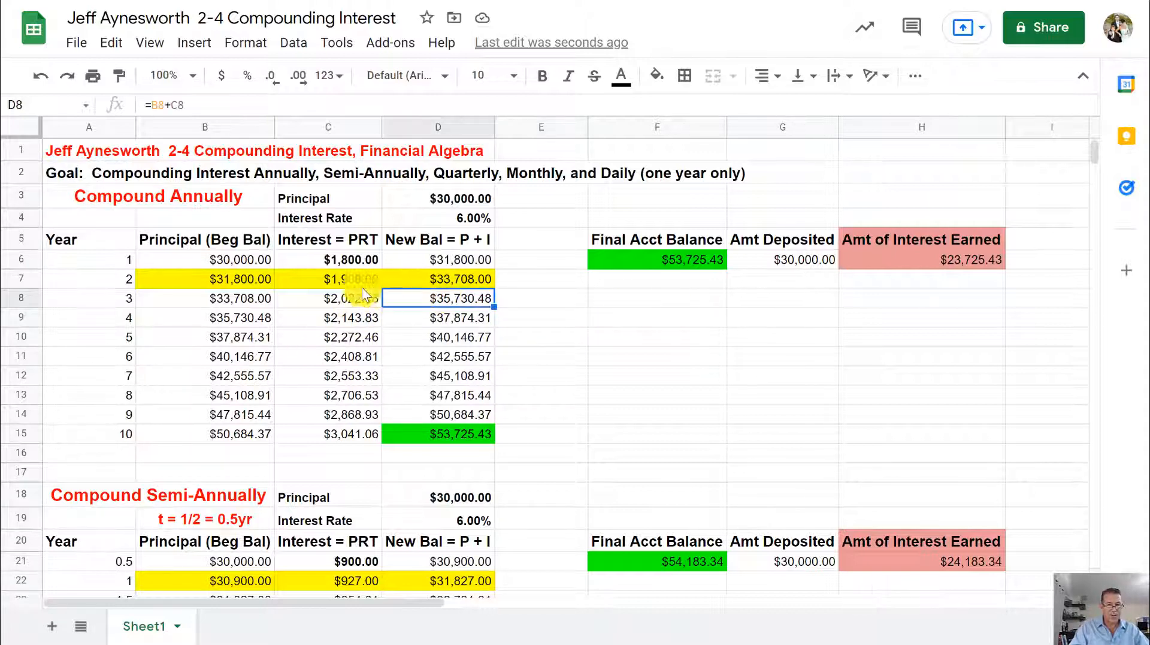
click(445, 318)
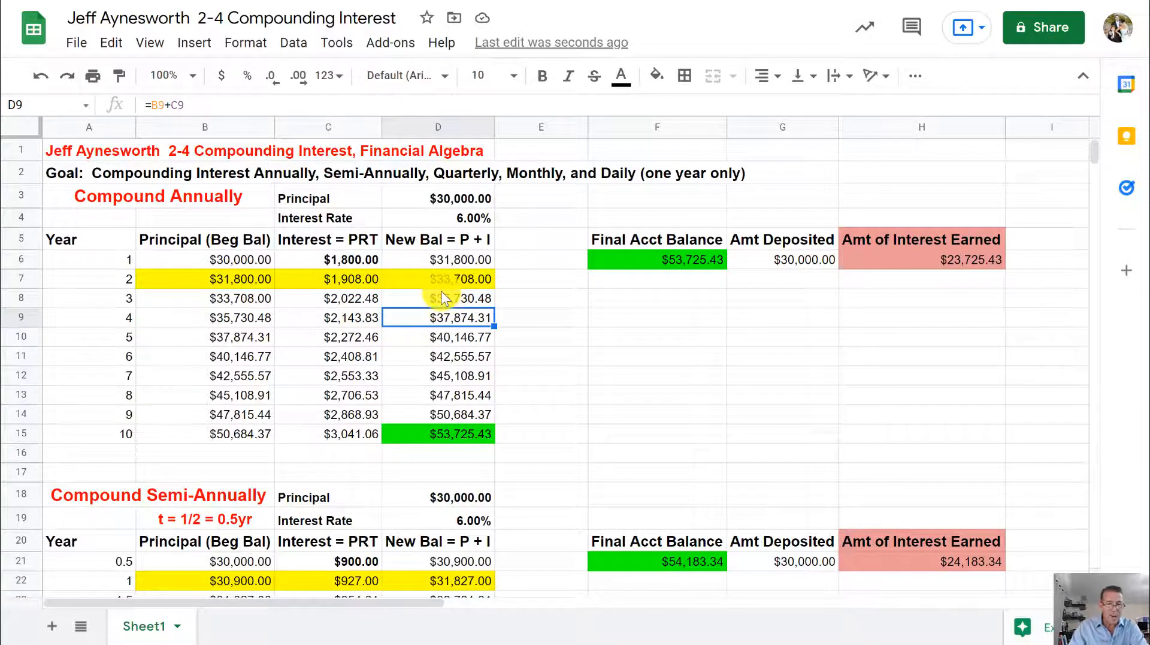
Try different inputs for the annual table by setting the principal to 20000 and the interest rate to 5%.
click(453, 203)
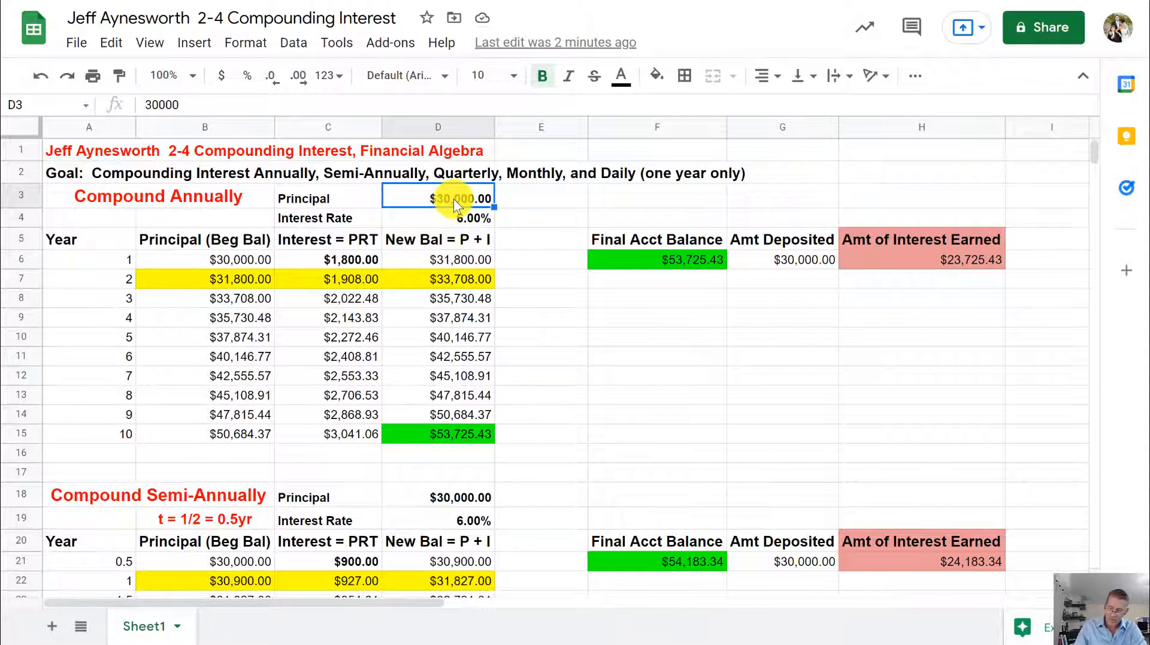
text(20000)
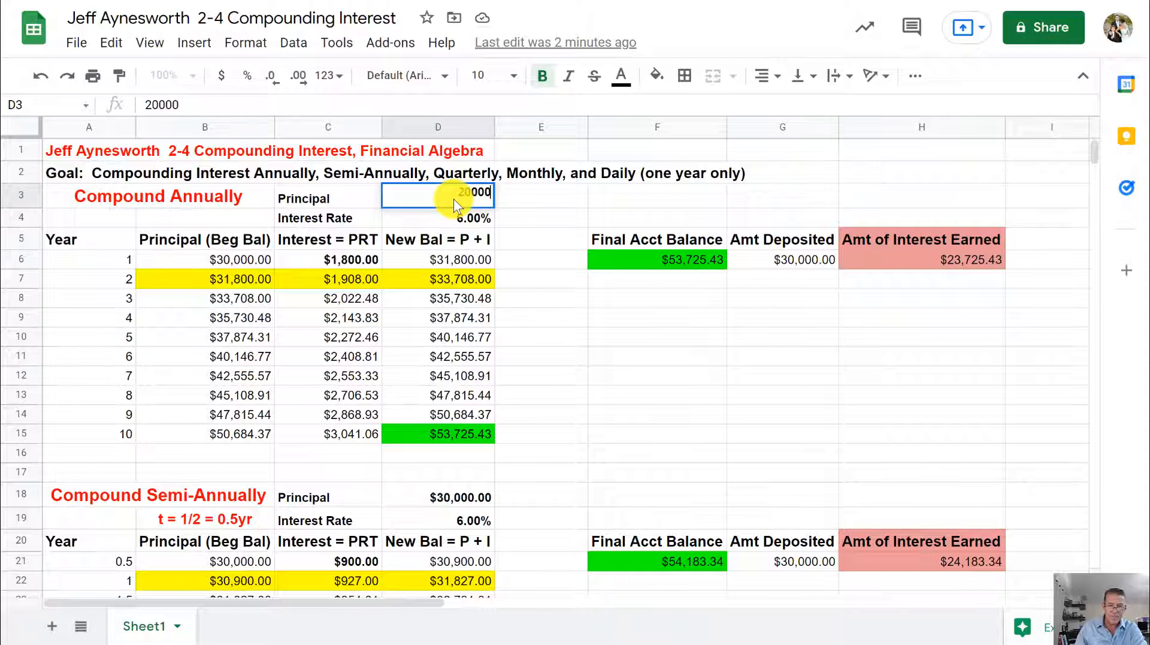
key(Return)
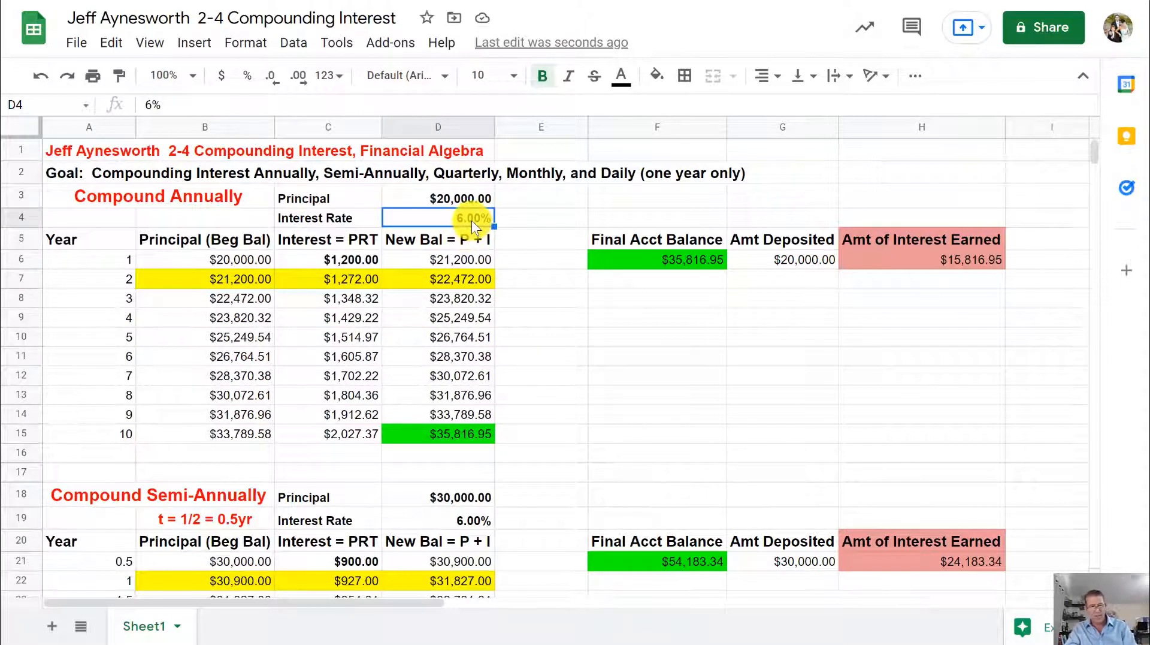
text(5%)
click(512, 218)
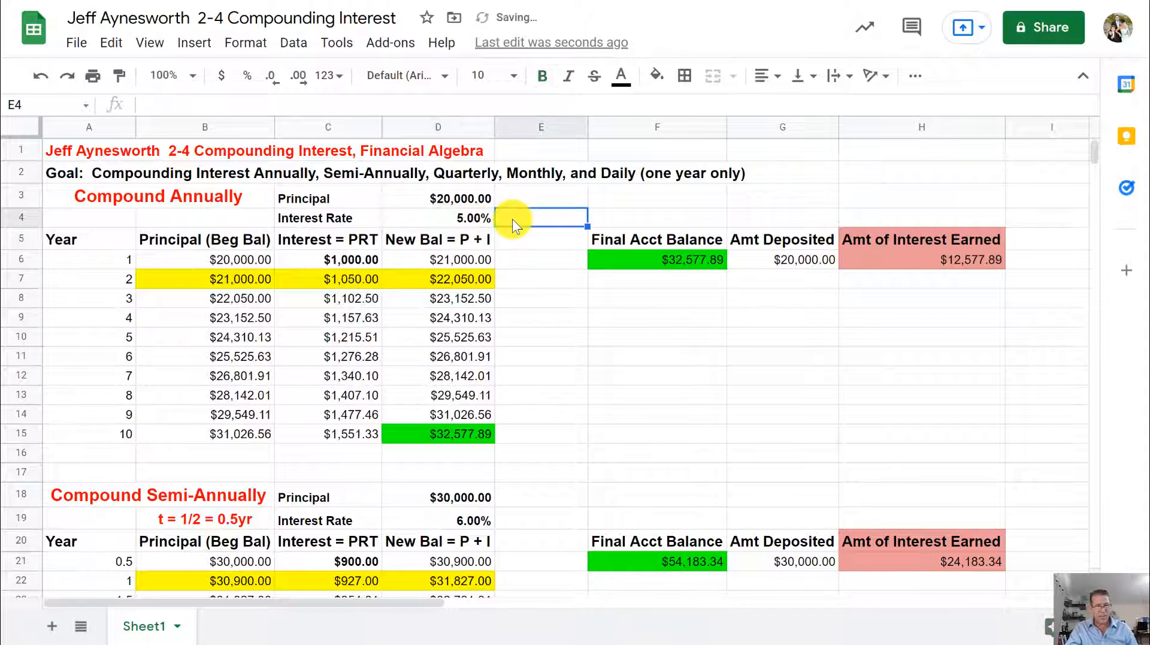
Set the annual table's principal back to 30000 and its interest rate back to 6%.
click(461, 199)
text(30000)
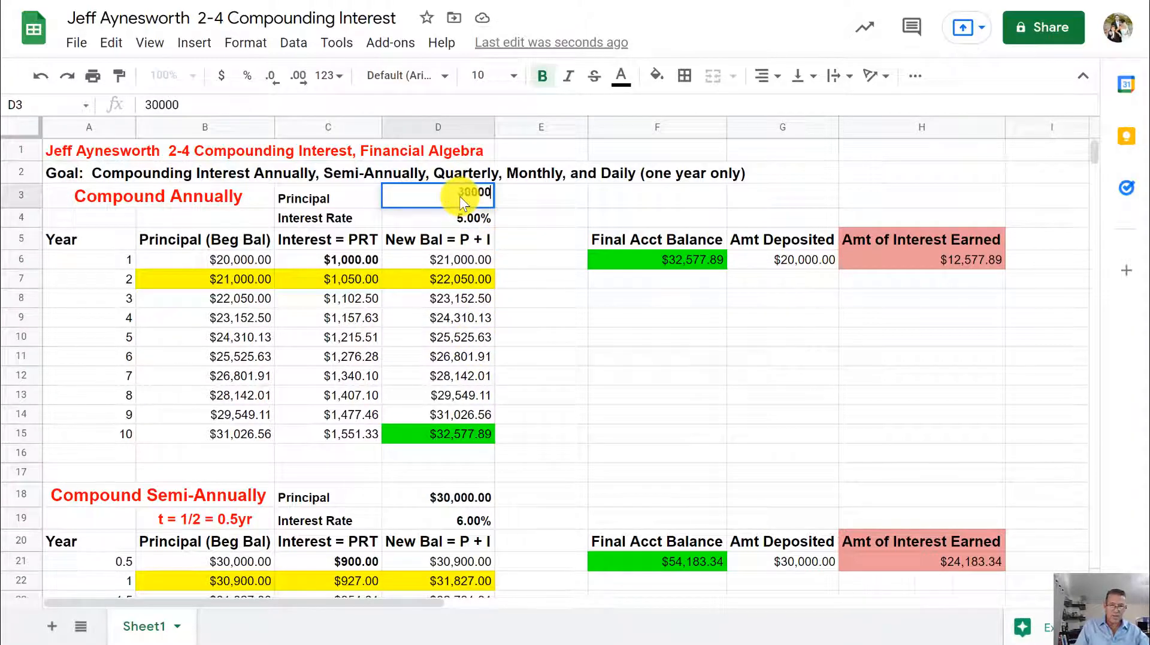
key(Return)
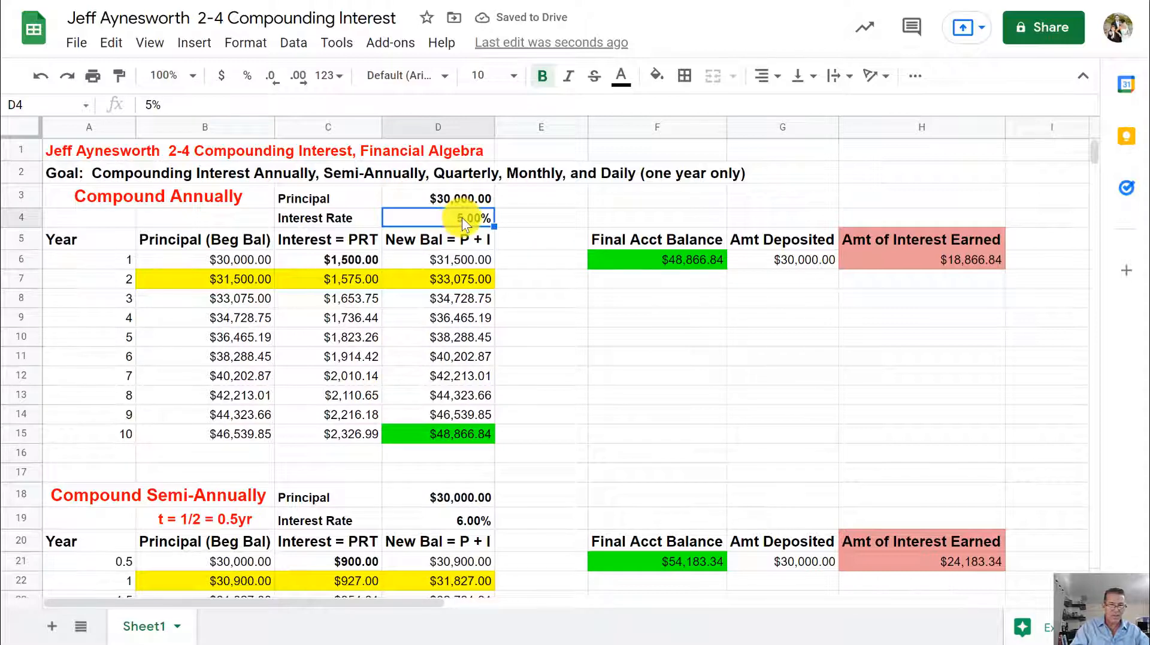
text(6)
key(Return)
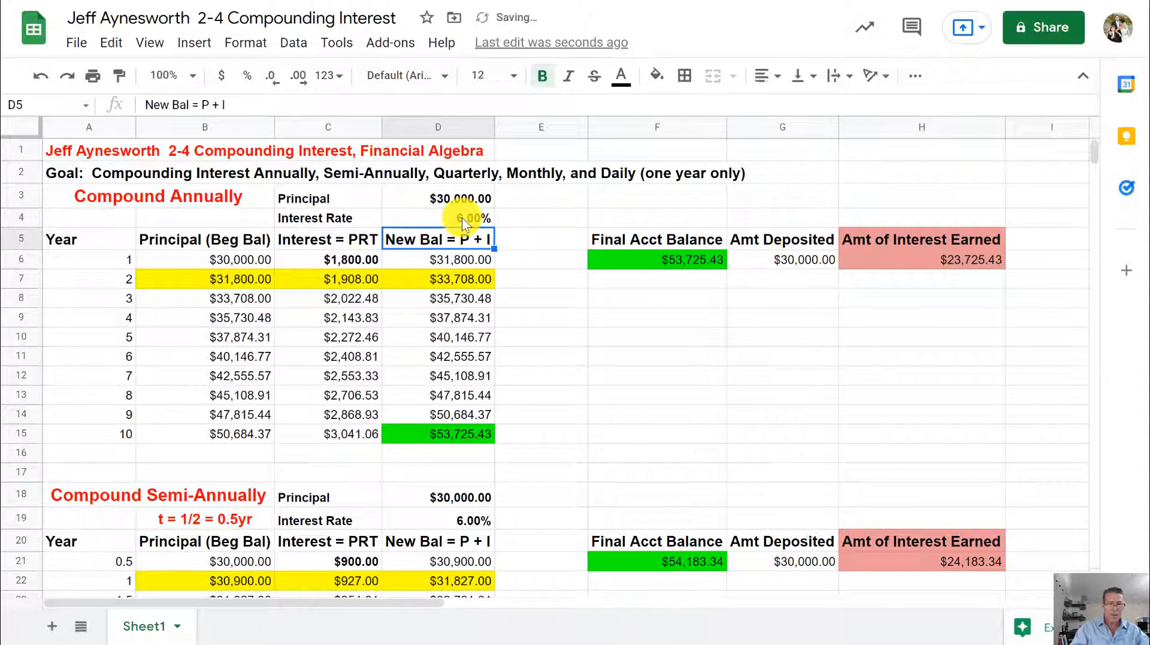
click(552, 286)
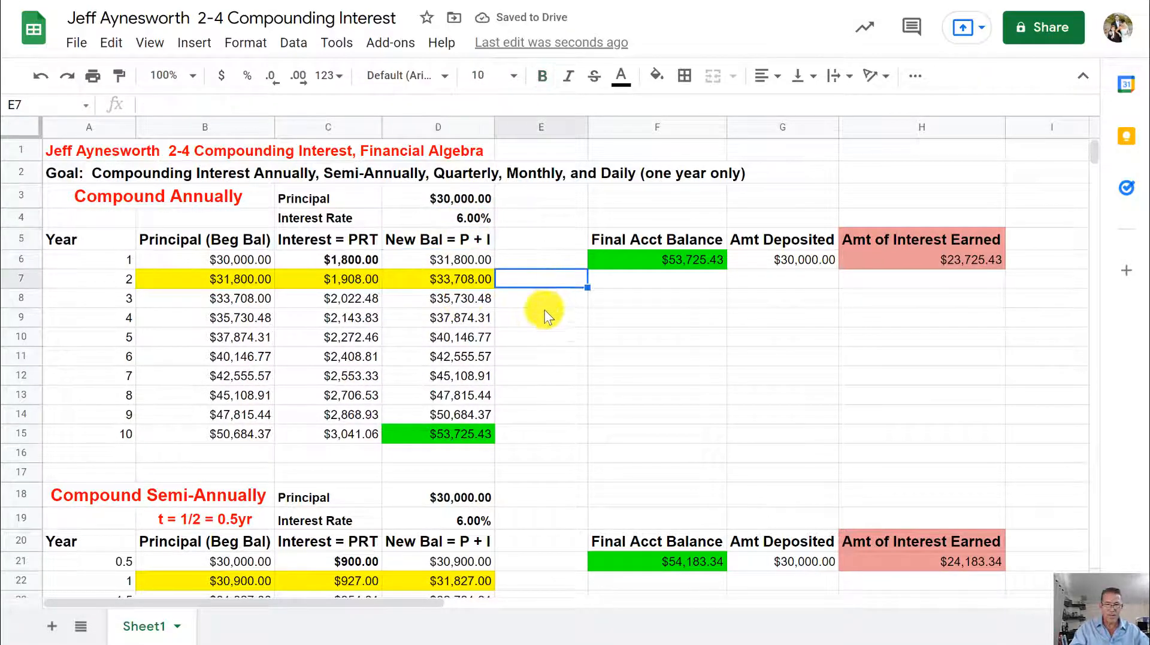
click(544, 313)
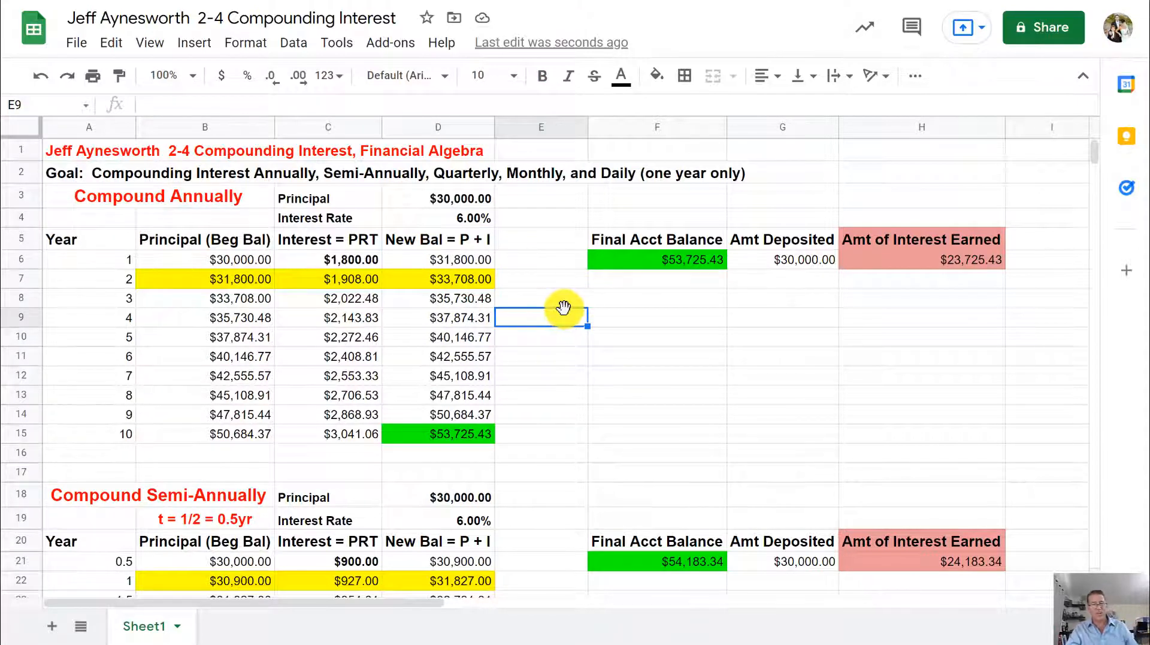
click(528, 282)
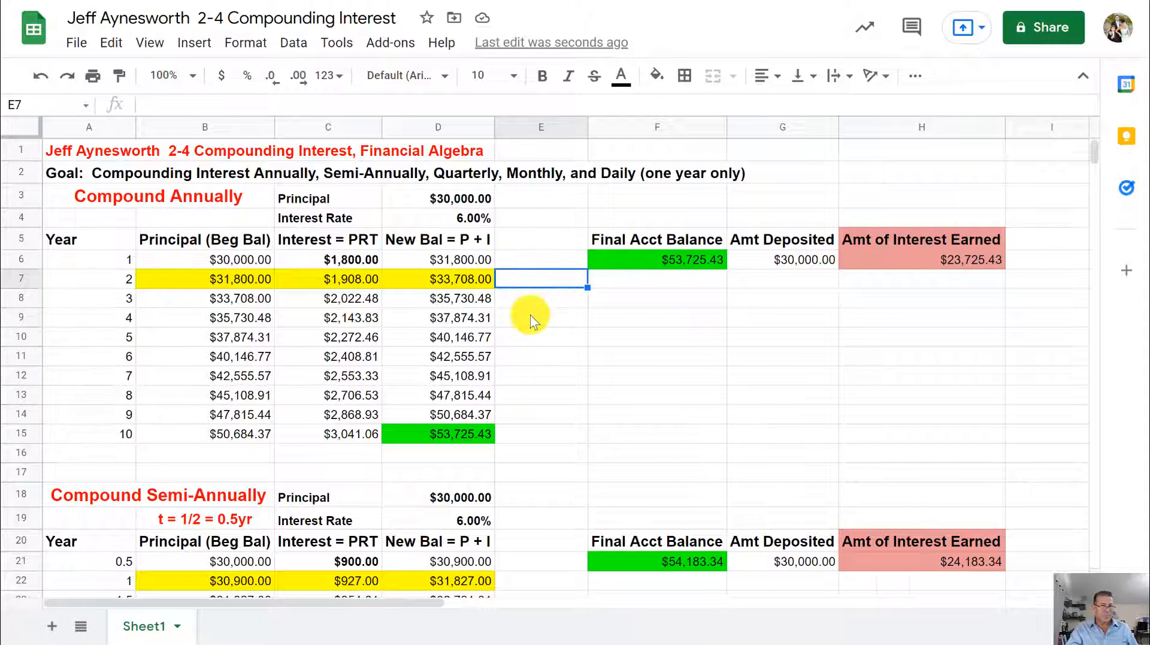
click(531, 315)
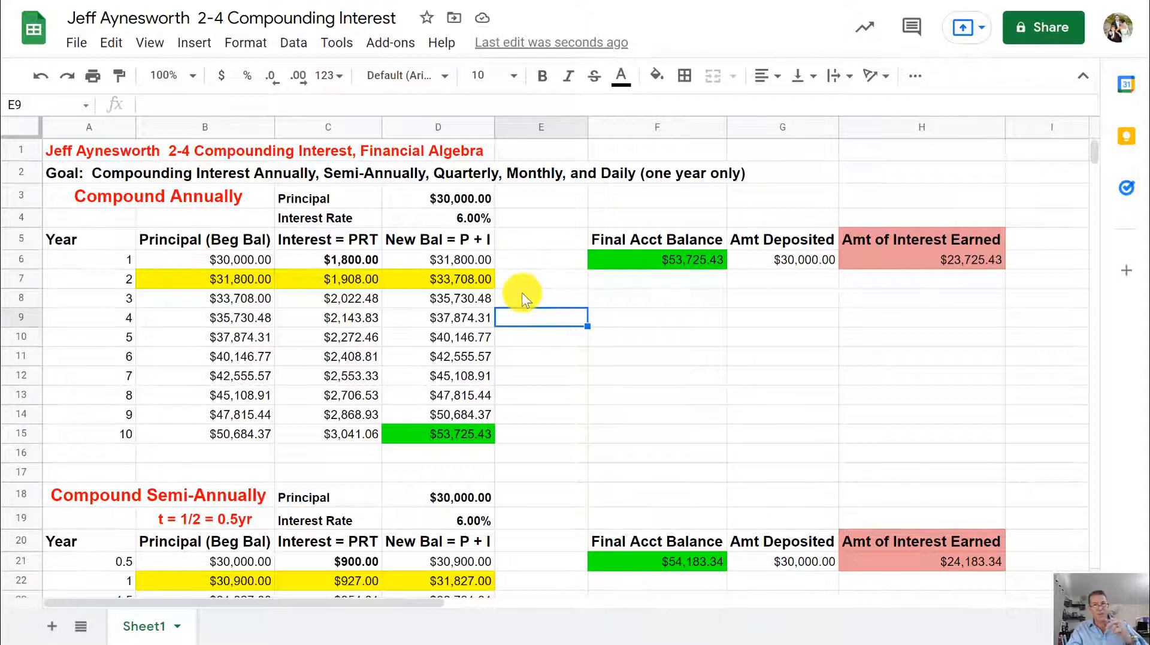